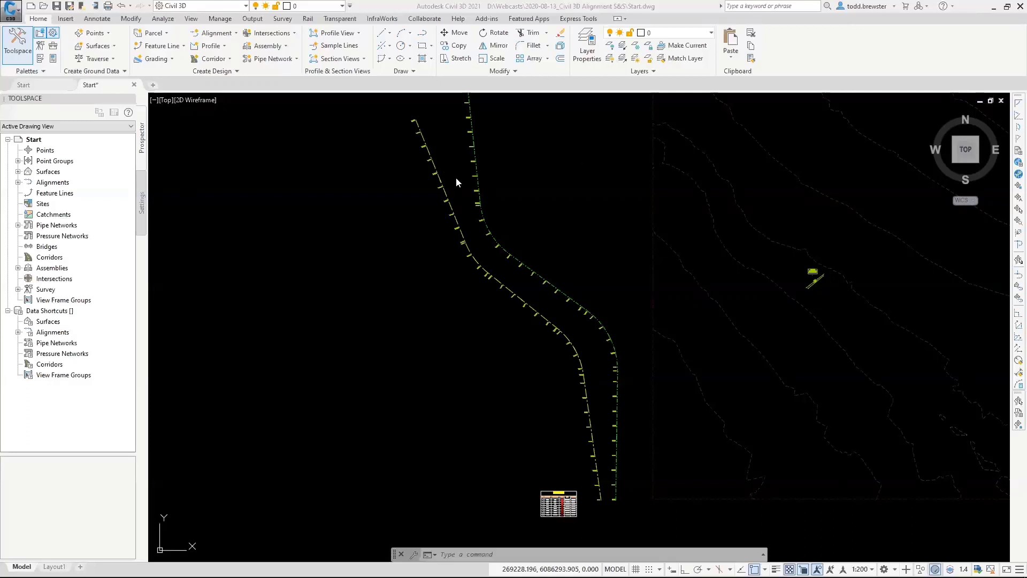
Turn on all layers in the drawing with the LAYON command to display the subdivision layout.
{"action": "left_click", "coordinate": [468, 554]}
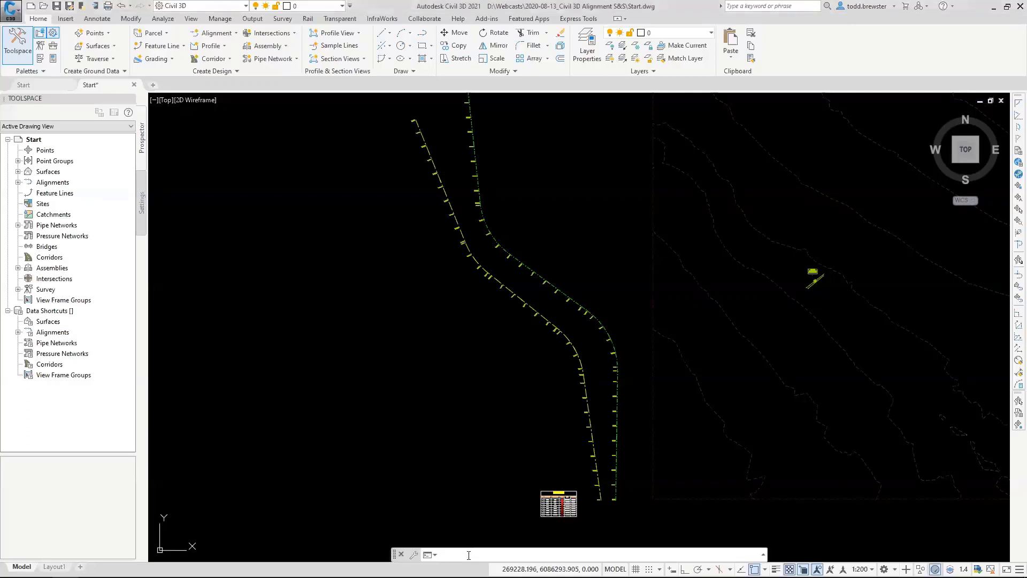
{"action": "type", "text": "layon"}
{"action": "key", "text": "Return"}
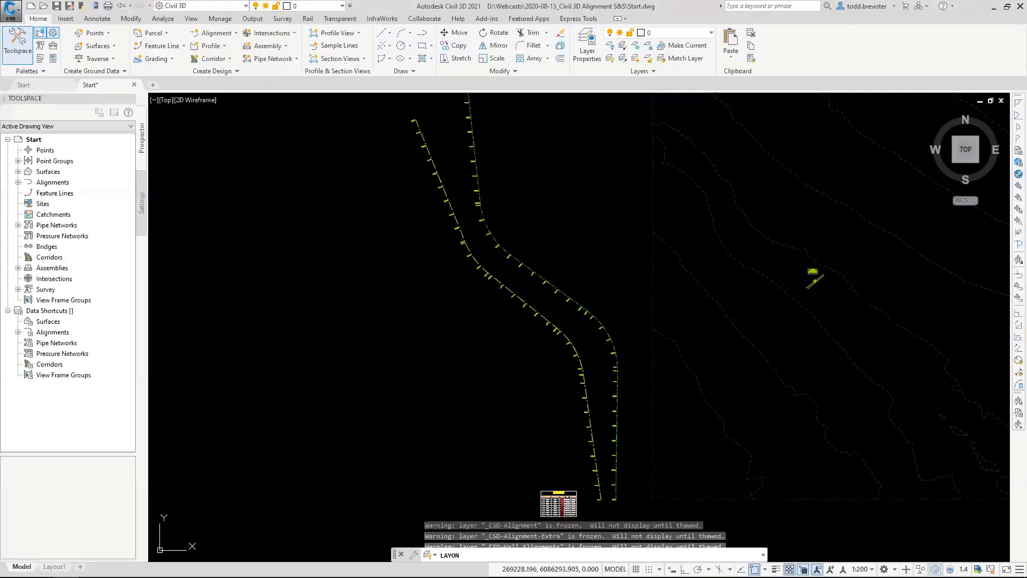
{"action": "scroll", "coordinate": [547, 258], "scroll_direction": "down", "scroll_amount": 5}
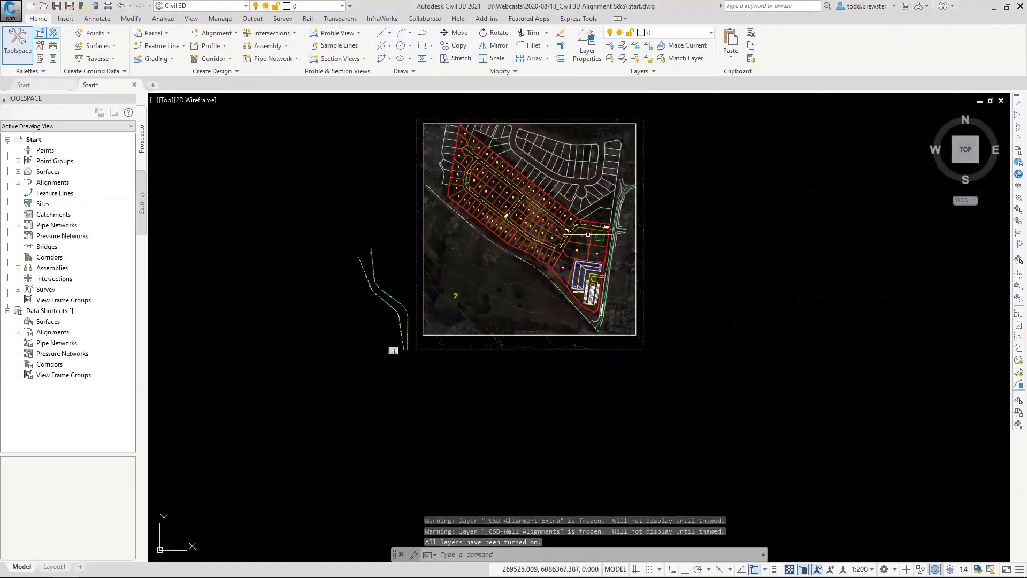
{"action": "scroll", "coordinate": [603, 258], "scroll_direction": "up", "scroll_amount": 6}
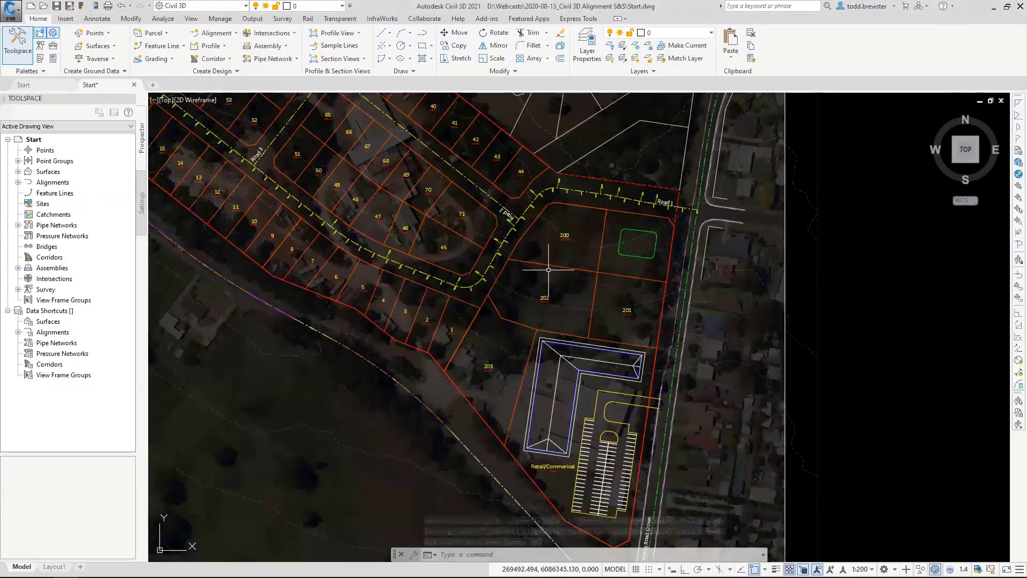
{"action": "middle_click_drag", "start_coordinate": [548, 269], "coordinate": [595, 339]}
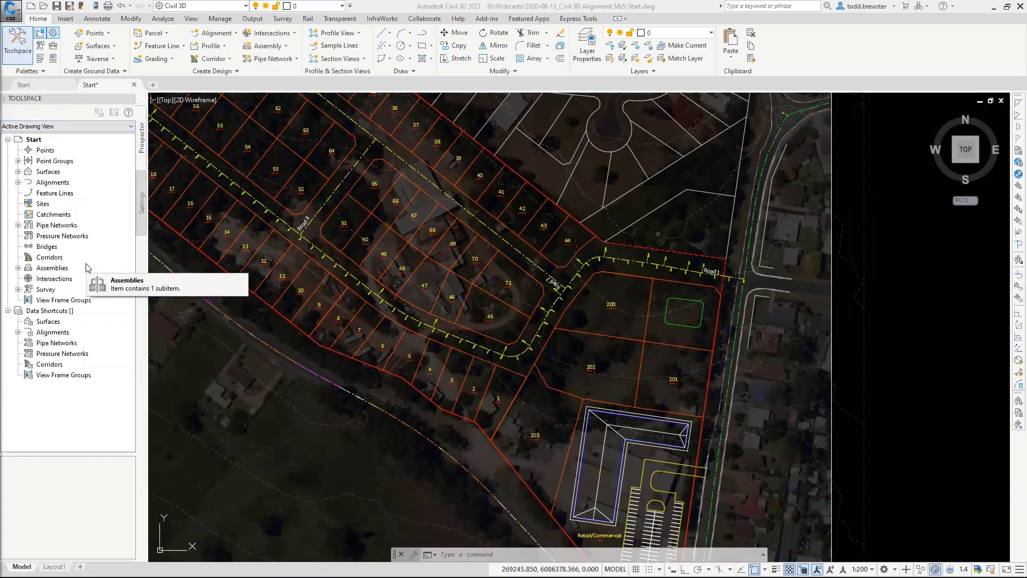
Show the drawing's Settings collections in the Toolspace, and toggle the Toolspace off and back on.
{"action": "left_click", "coordinate": [142, 197]}
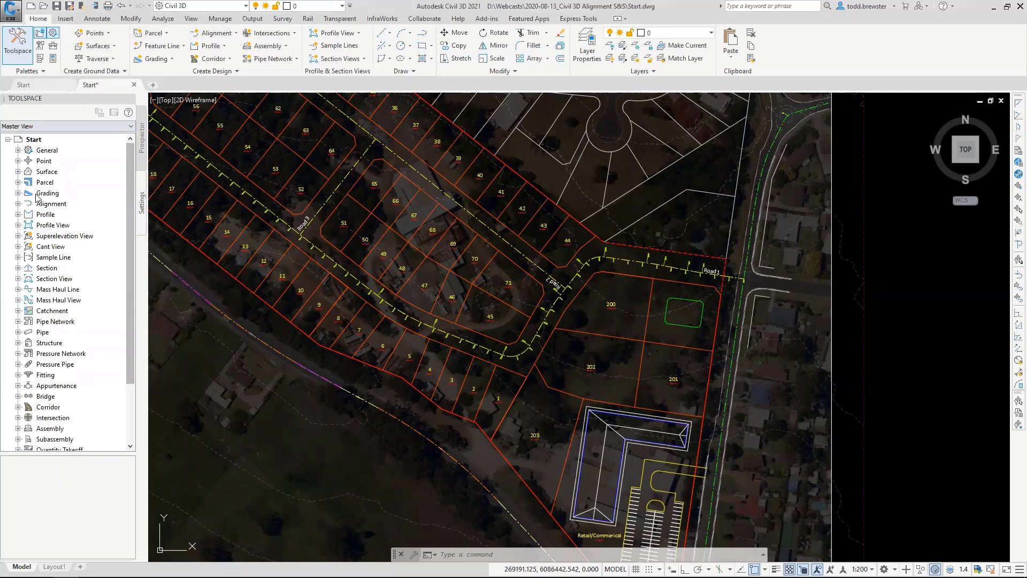
{"action": "left_click", "coordinate": [191, 18]}
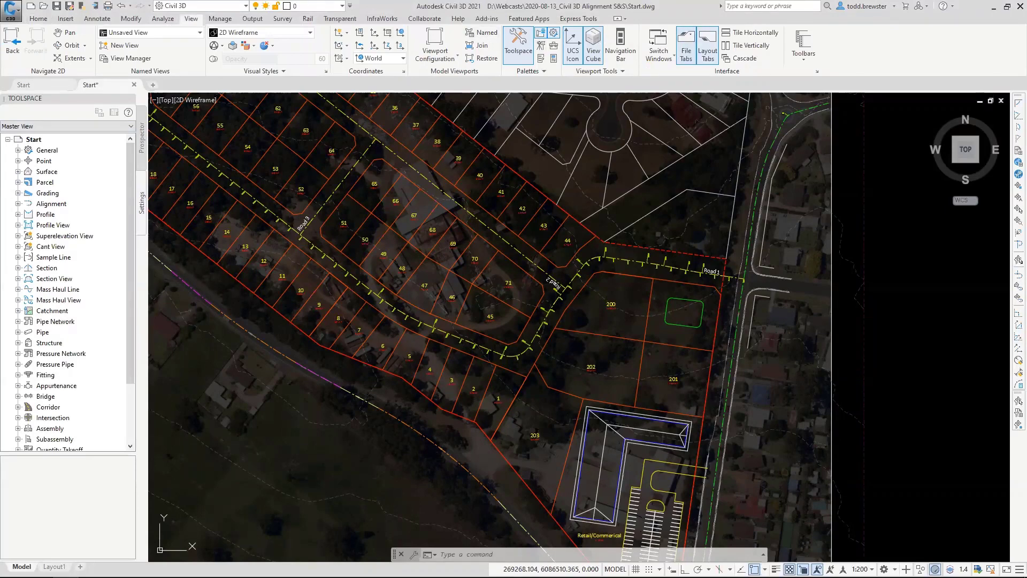
{"action": "left_click", "coordinate": [38, 18]}
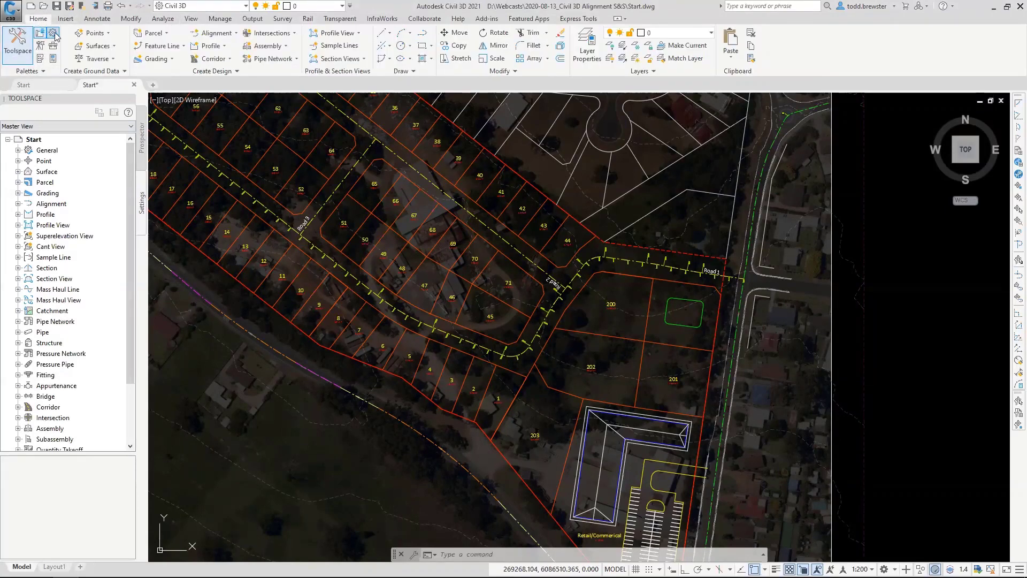
{"action": "left_click", "coordinate": [54, 34]}
{"action": "left_click", "coordinate": [54, 35]}
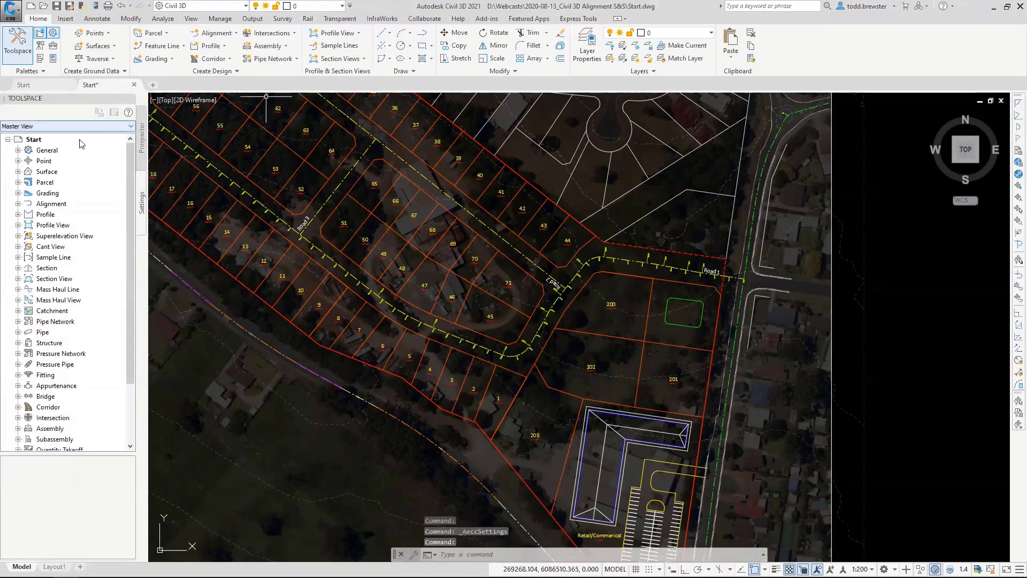
{"action": "left_click", "coordinate": [16, 52]}
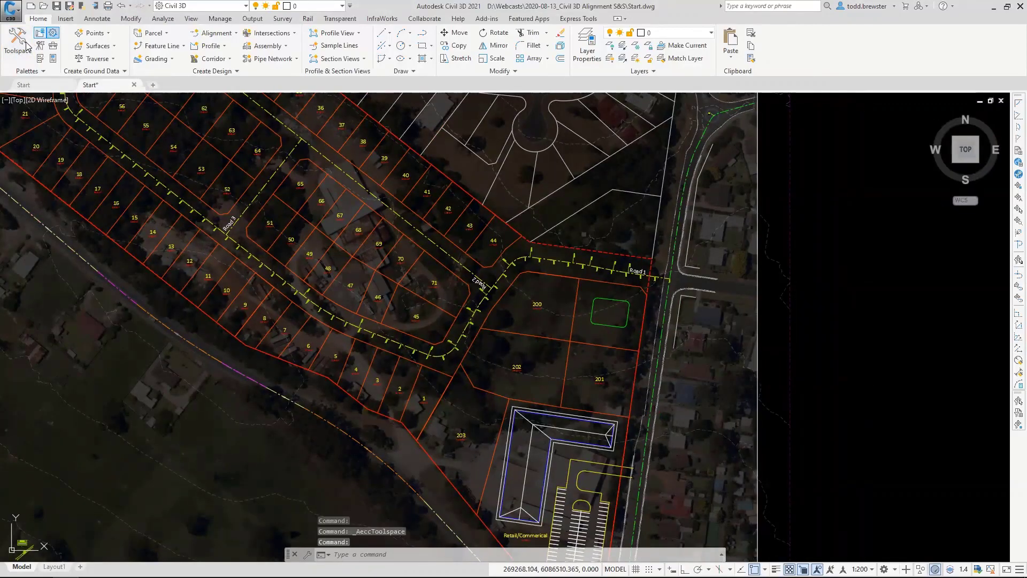
{"action": "left_click", "coordinate": [24, 44]}
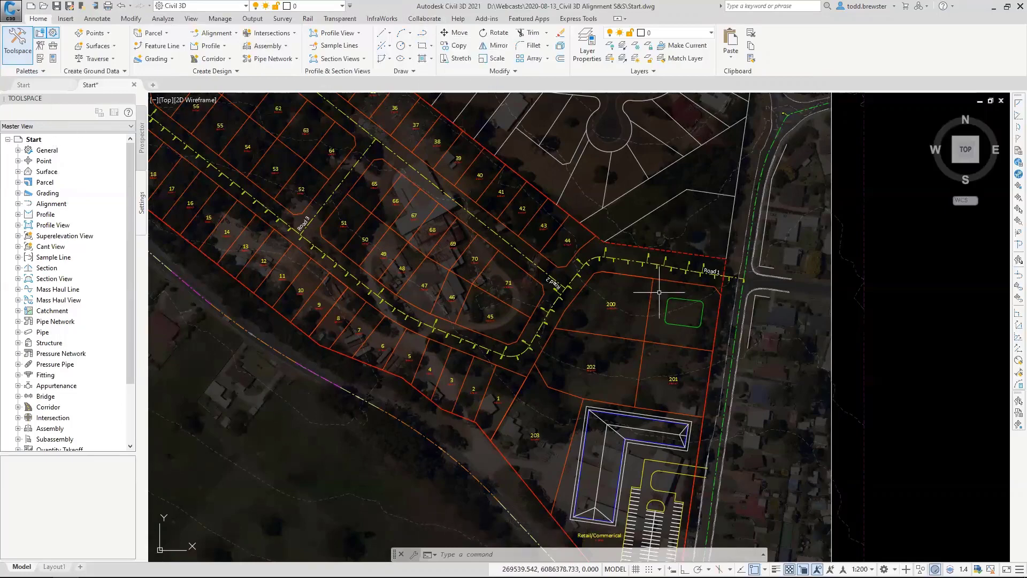
Open the alignment style of the Existing Road Crown alignment for editing.
{"action": "scroll", "coordinate": [752, 220], "scroll_direction": "down", "scroll_amount": 8}
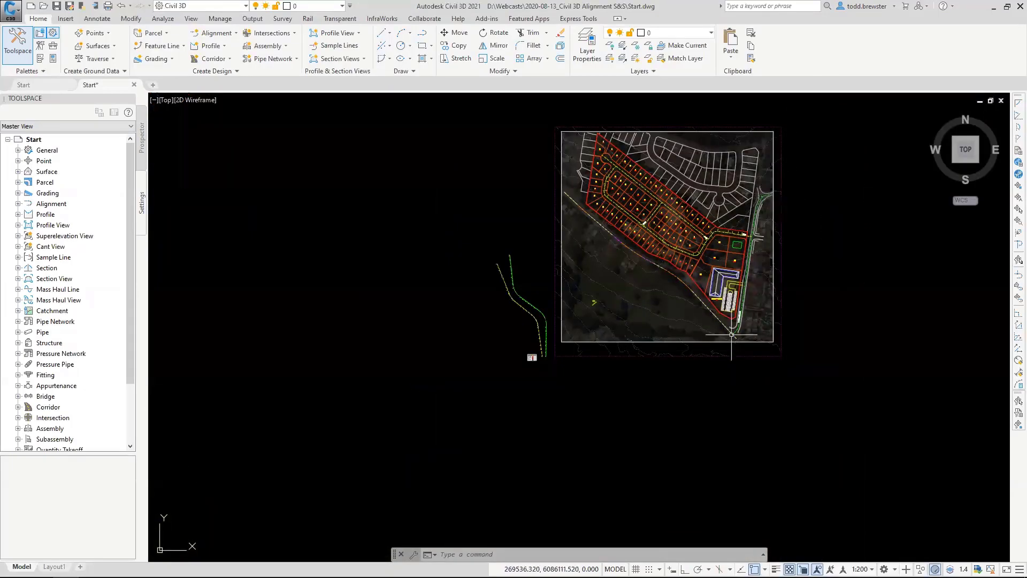
{"action": "scroll", "coordinate": [731, 334], "scroll_direction": "up", "scroll_amount": 8}
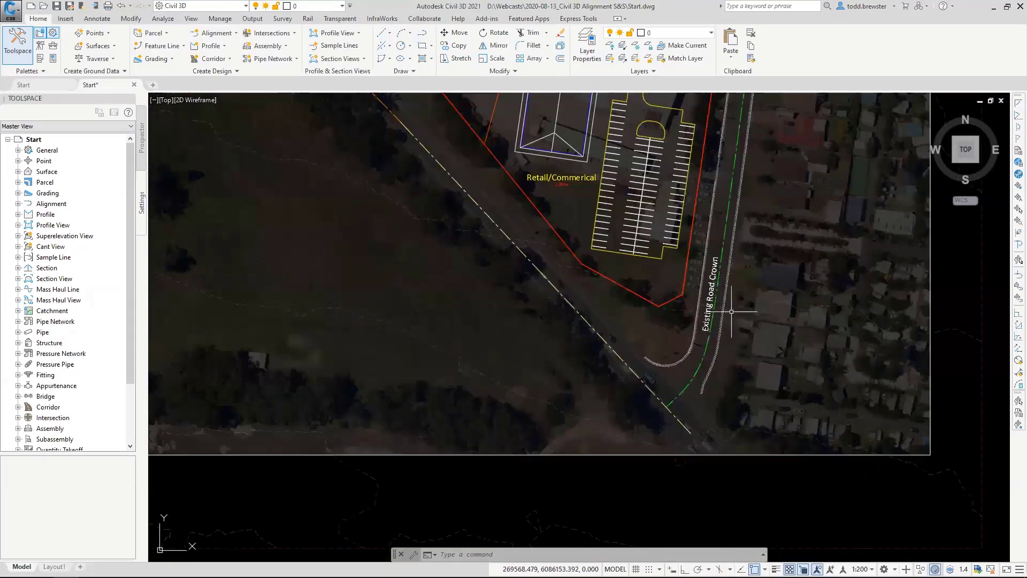
{"action": "scroll", "coordinate": [748, 385], "scroll_direction": "down", "scroll_amount": 5}
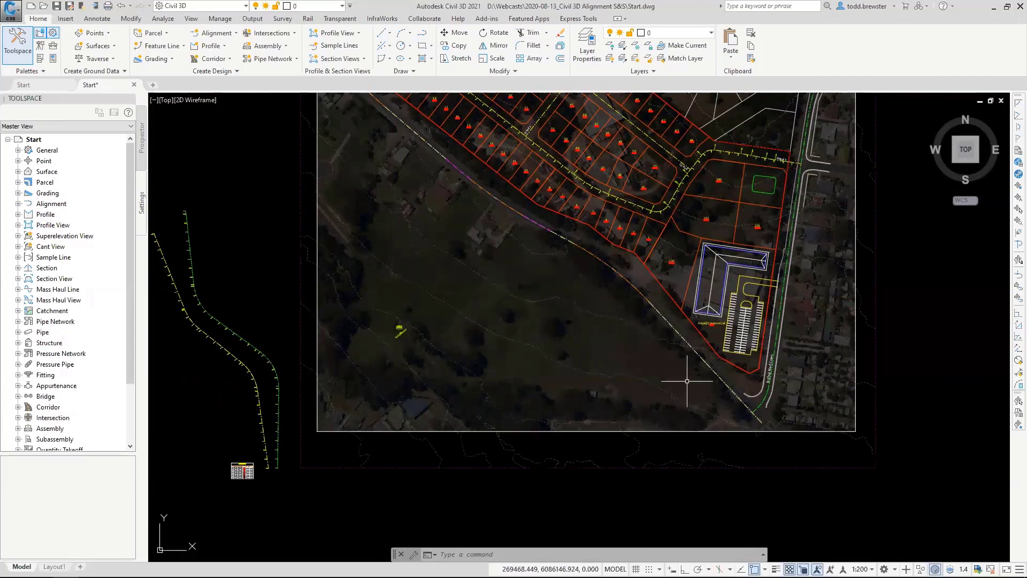
{"action": "middle_click_drag", "start_coordinate": [534, 227], "coordinate": [452, 282]}
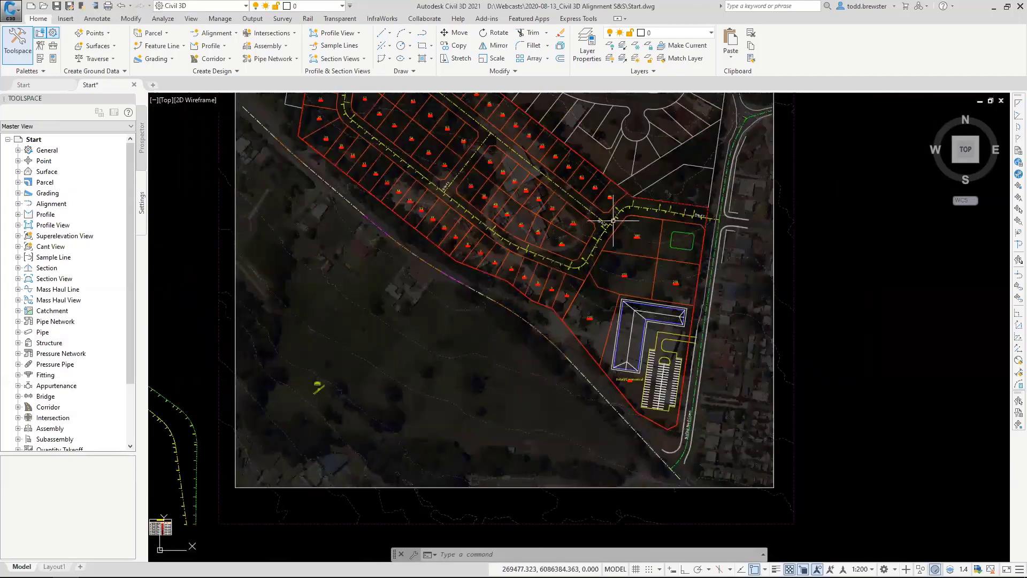
{"action": "middle_click_drag", "start_coordinate": [613, 220], "coordinate": [536, 288]}
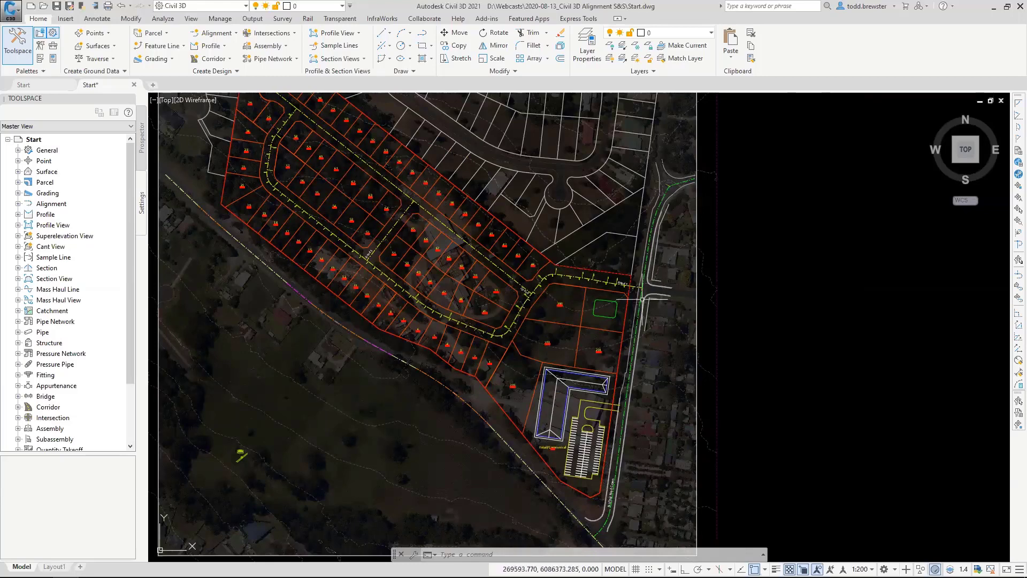
{"action": "scroll", "coordinate": [642, 301], "scroll_direction": "up", "scroll_amount": 2}
{"action": "scroll", "coordinate": [641, 300], "scroll_direction": "up", "scroll_amount": 2}
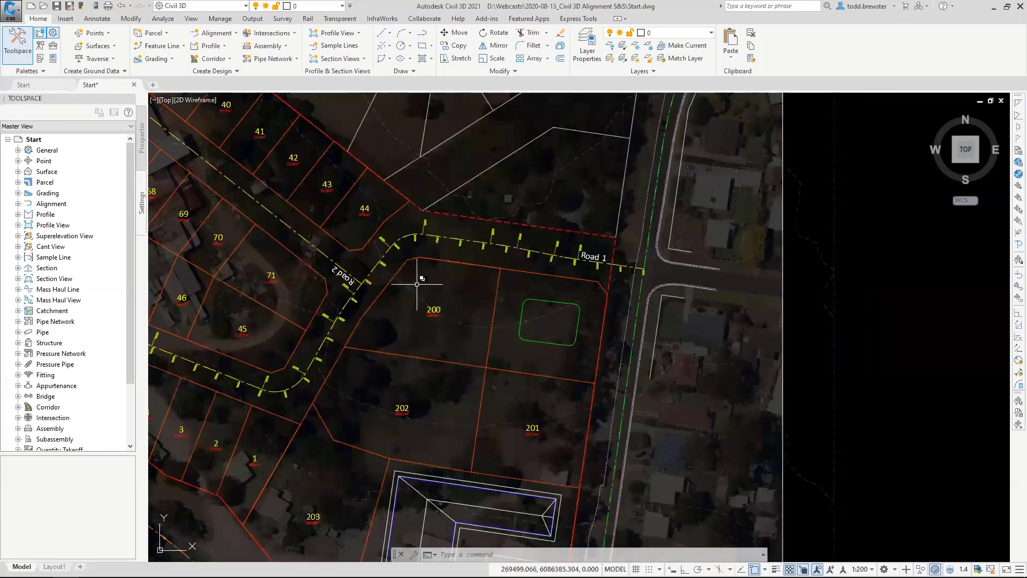
{"action": "left_click", "coordinate": [646, 264]}
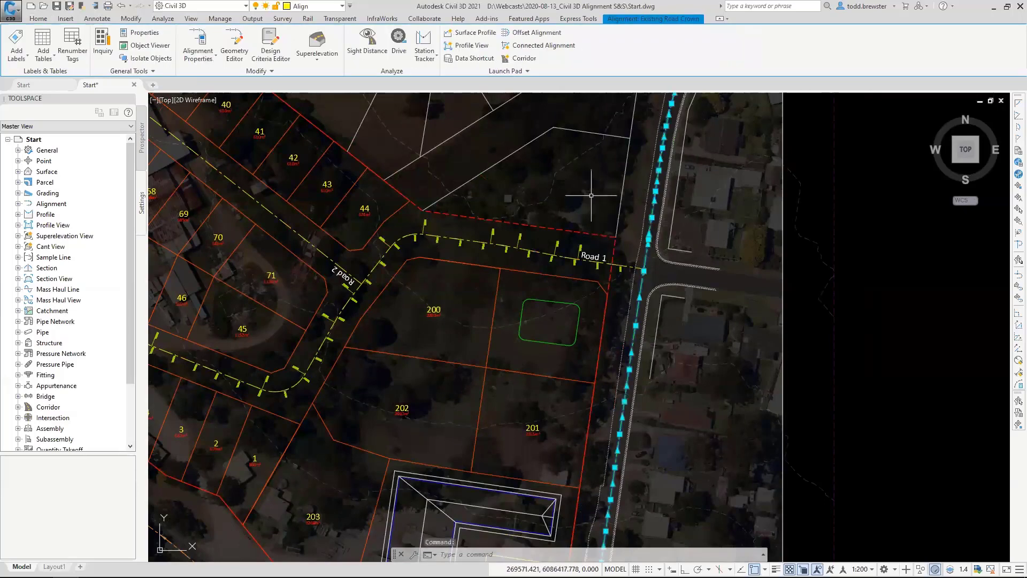
{"action": "right_click", "coordinate": [565, 189]}
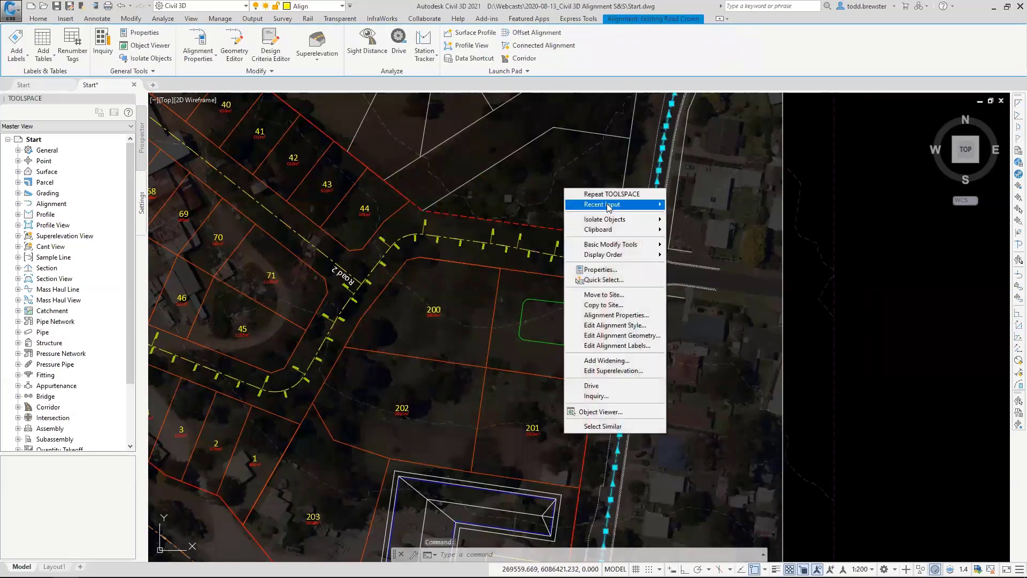
{"action": "left_click", "coordinate": [615, 326]}
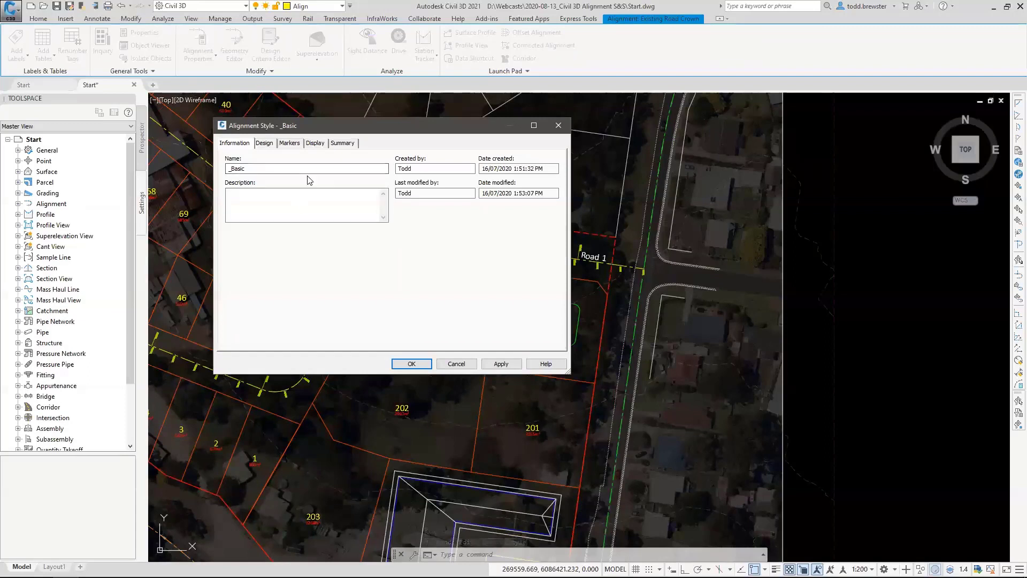
Review the style's component display settings for the Model and Section view directions, and return to Plan.
{"action": "left_click", "coordinate": [315, 143]}
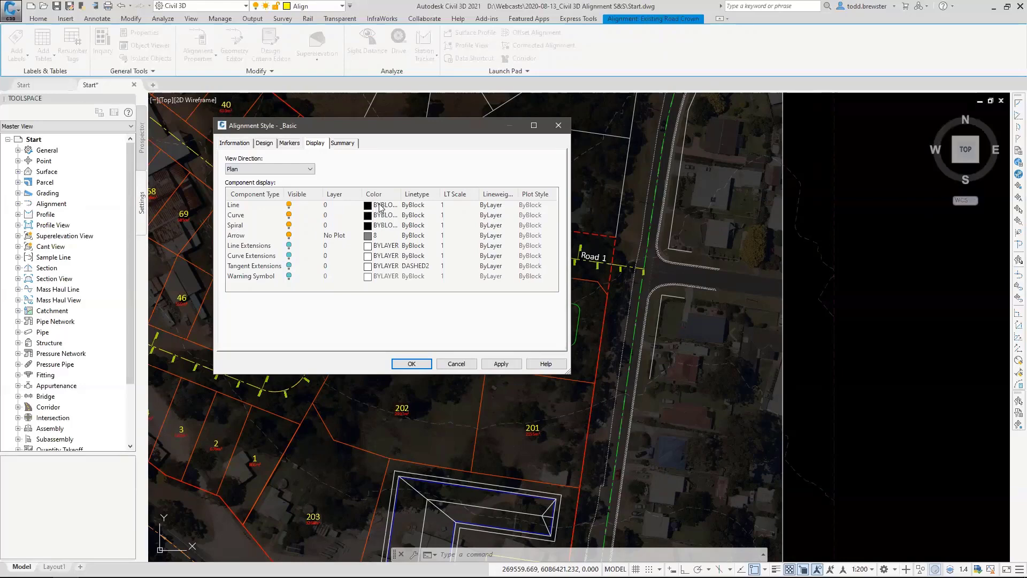
{"action": "left_click_drag", "start_coordinate": [463, 124], "coordinate": [383, 111]}
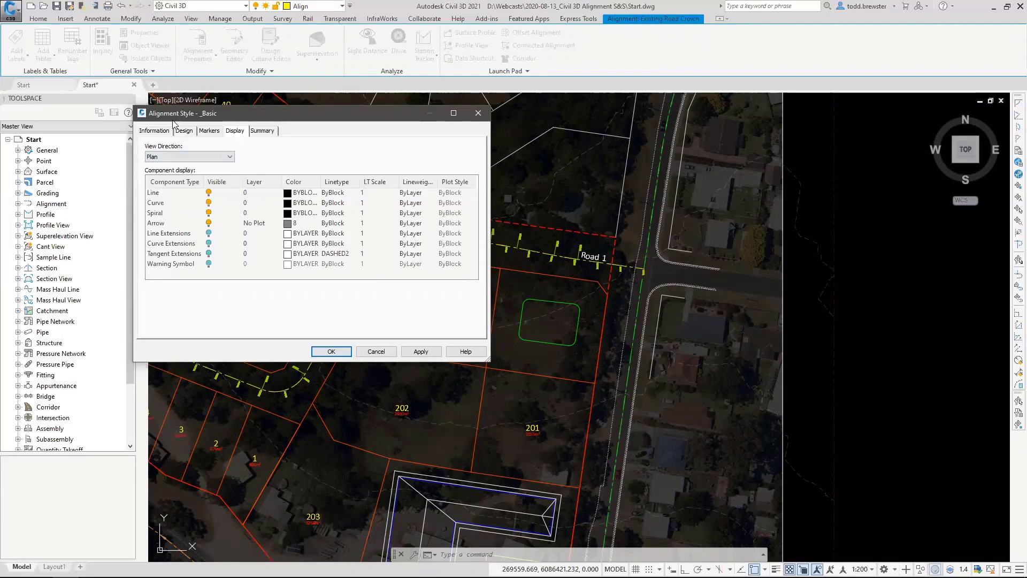
{"action": "left_click_drag", "start_coordinate": [172, 116], "coordinate": [173, 124]}
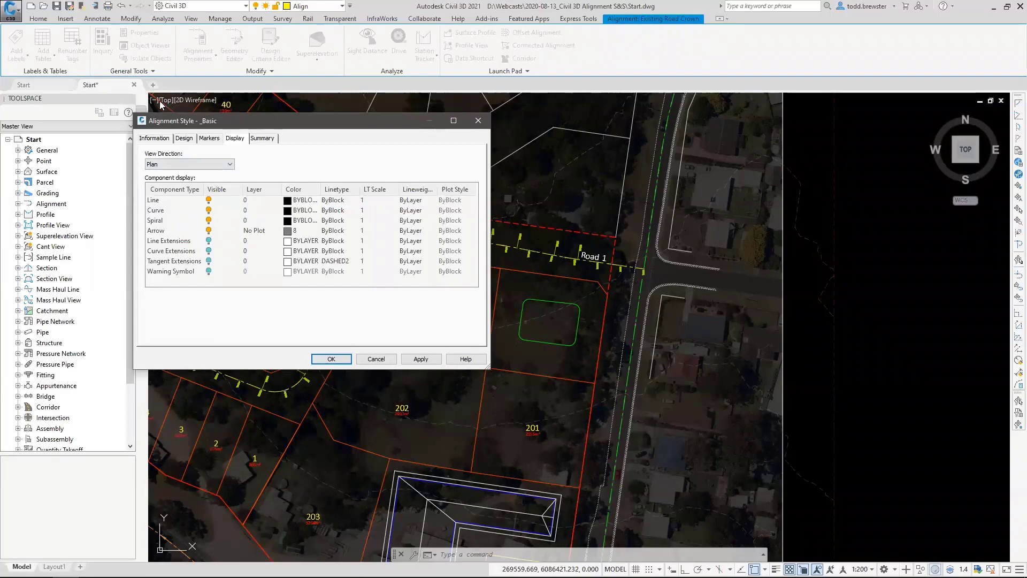
{"action": "left_click", "coordinate": [203, 164]}
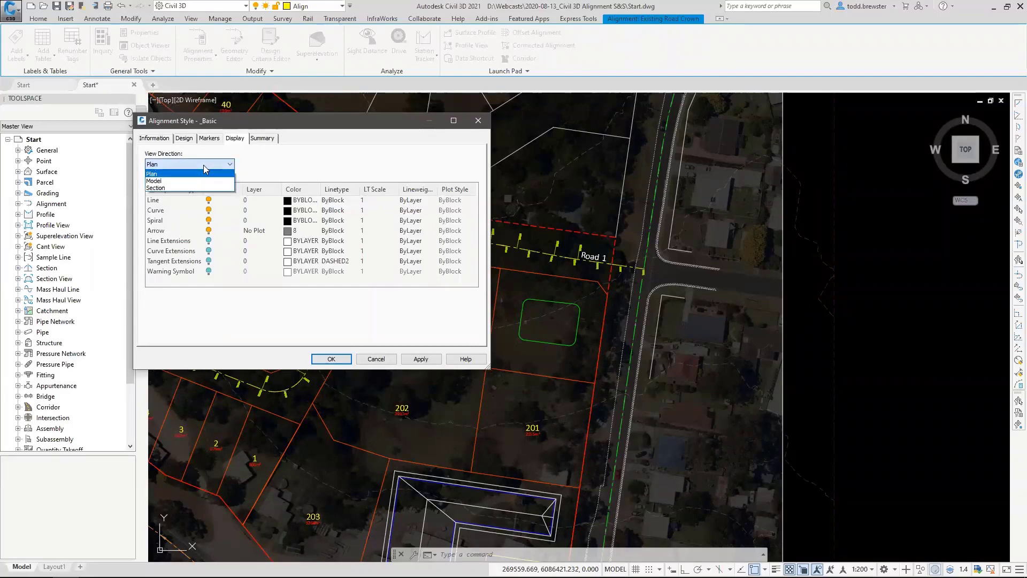
{"action": "left_click", "coordinate": [155, 181]}
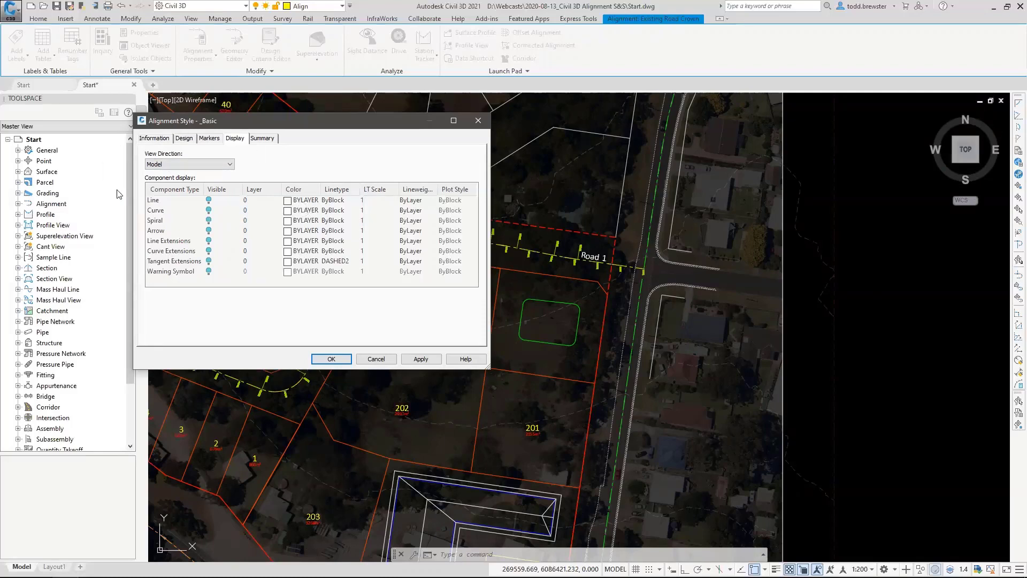
{"action": "left_click", "coordinate": [158, 163]}
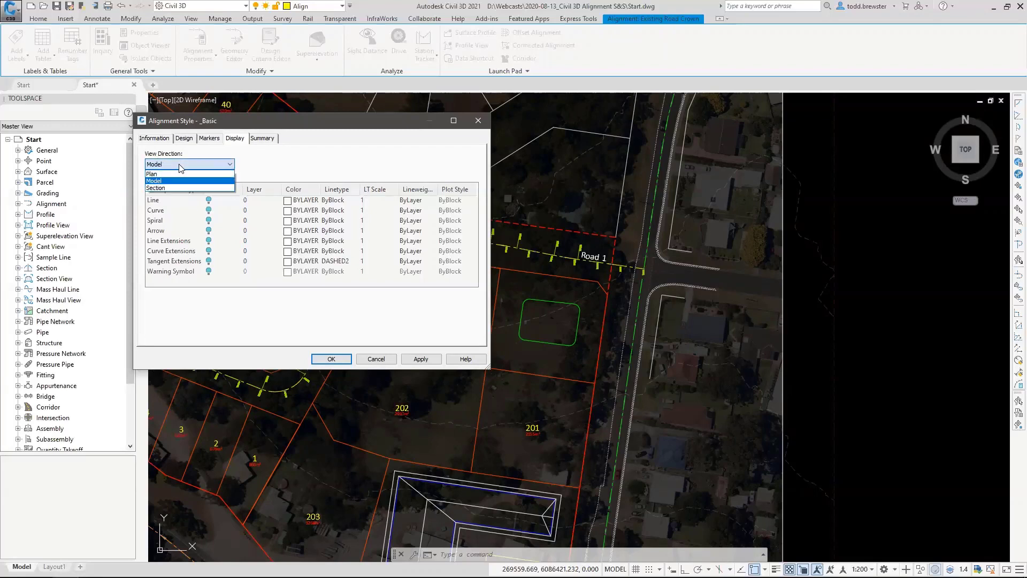
{"action": "left_click", "coordinate": [154, 190]}
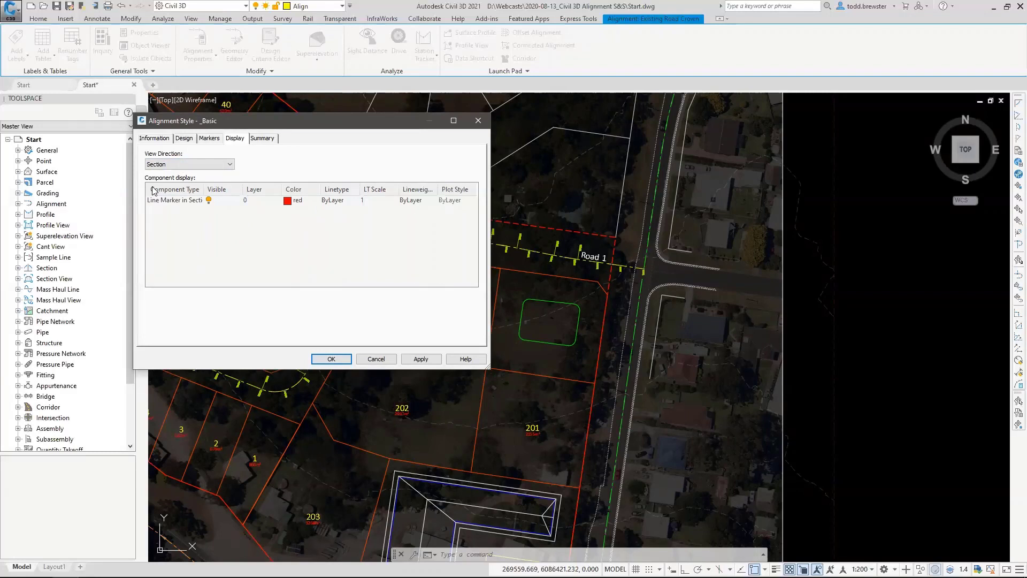
{"action": "left_click", "coordinate": [172, 165]}
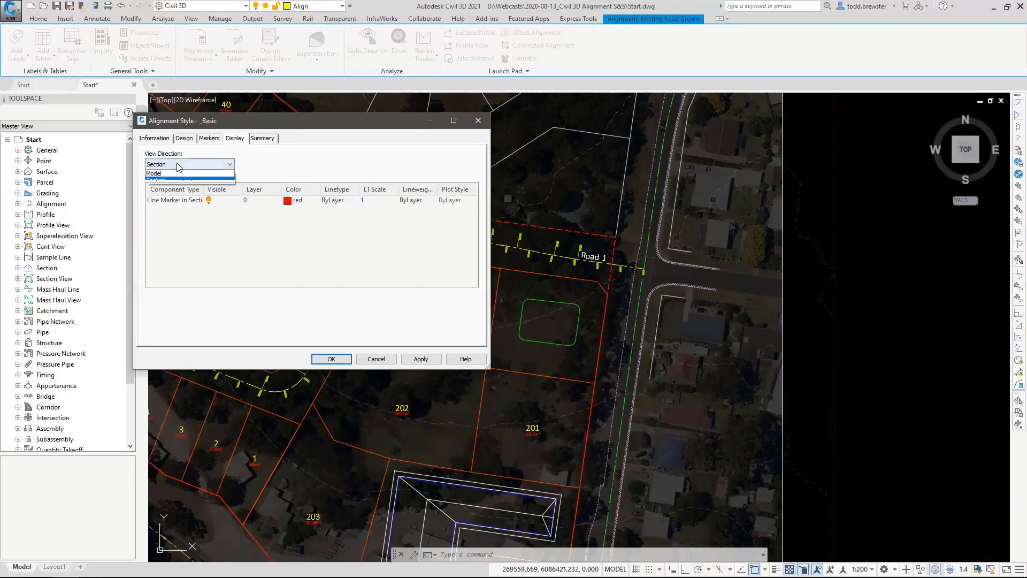
{"action": "left_click", "coordinate": [152, 174]}
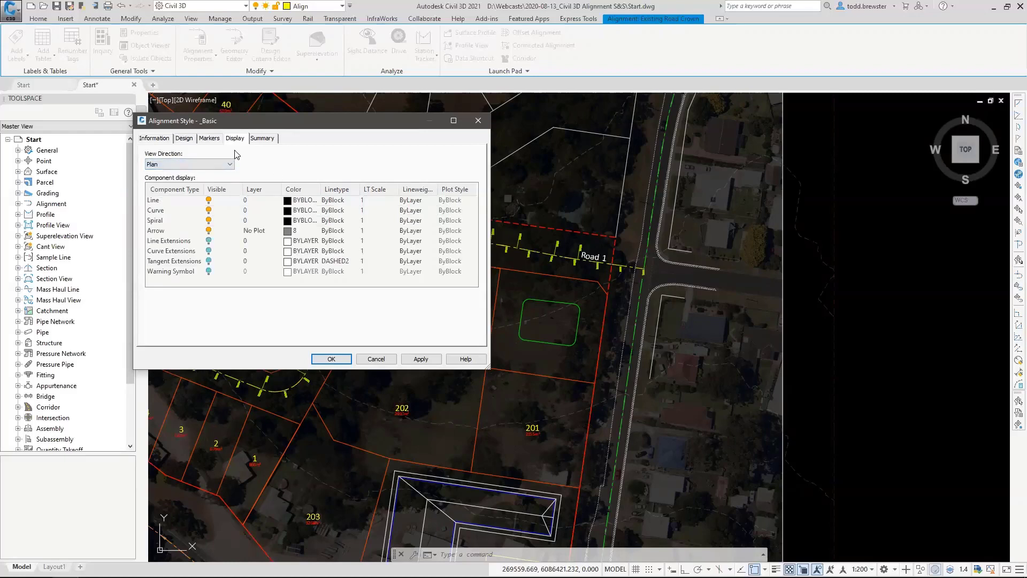
Enable radius snap for grip editing in the _Basic alignment style and set the radius snap value to 5.
{"action": "left_click", "coordinate": [208, 140]}
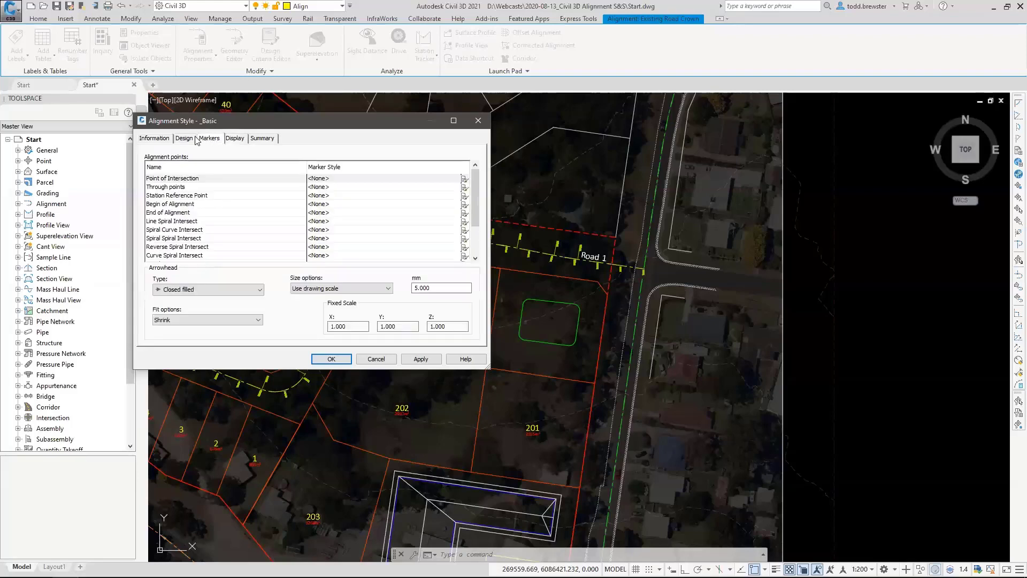
{"action": "left_click", "coordinate": [184, 140]}
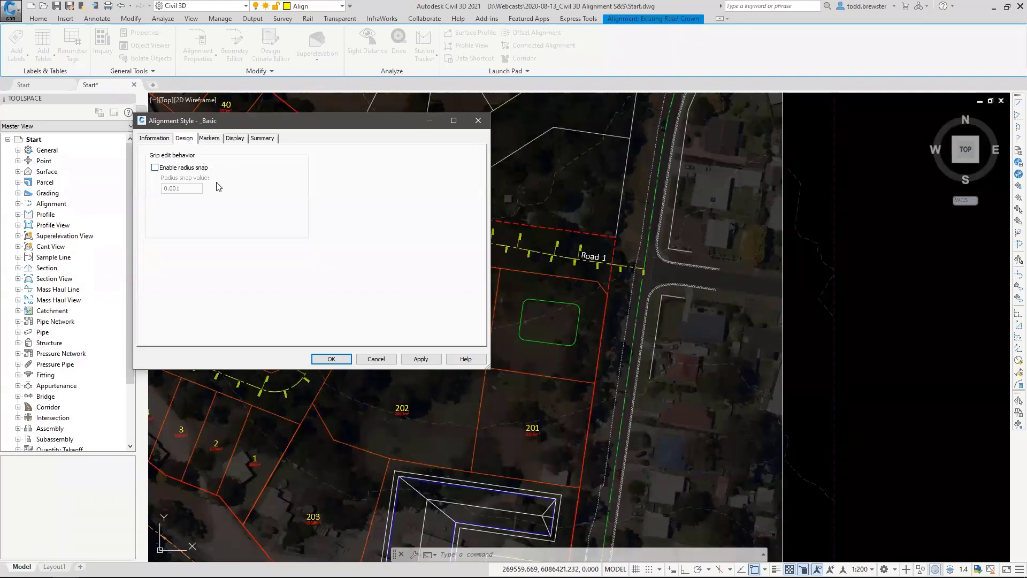
{"action": "left_click", "coordinate": [169, 169]}
{"action": "double_click", "coordinate": [186, 187]}
{"action": "type", "text": "5"}
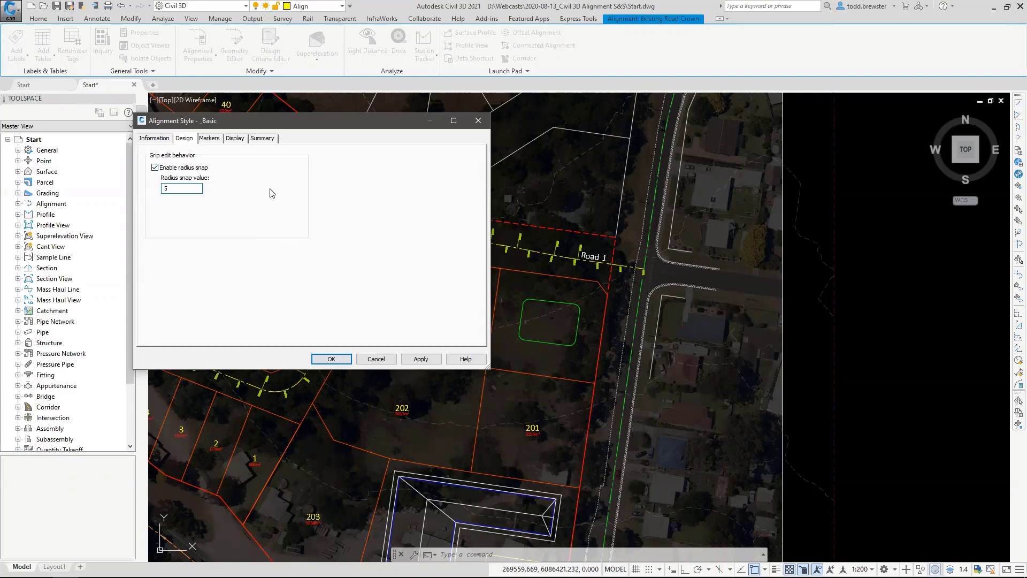
Assign the Align IP marker style to the Point of Intersection in the _Basic alignment style.
{"action": "left_click", "coordinate": [210, 139]}
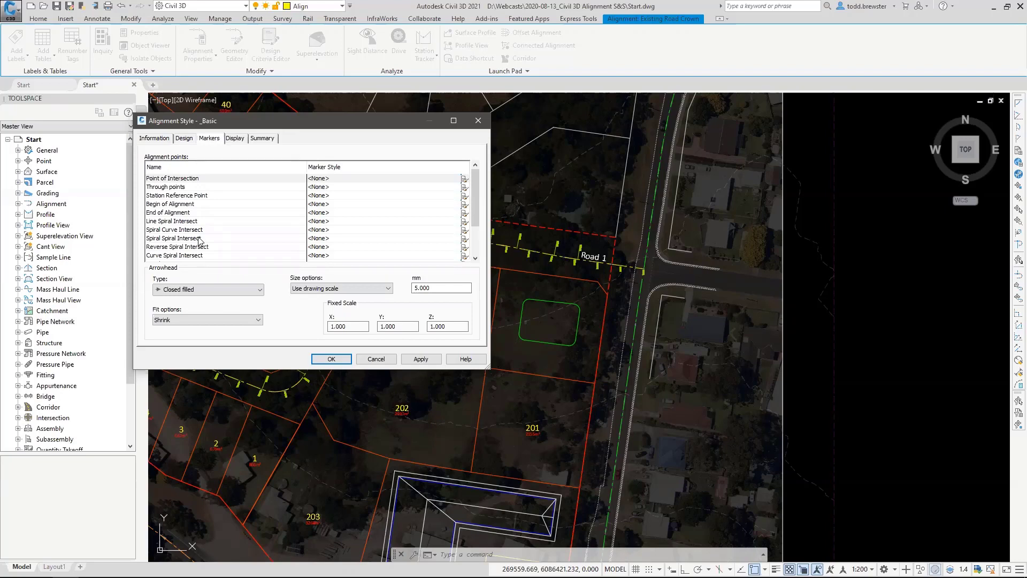
{"action": "double_click", "coordinate": [335, 179]}
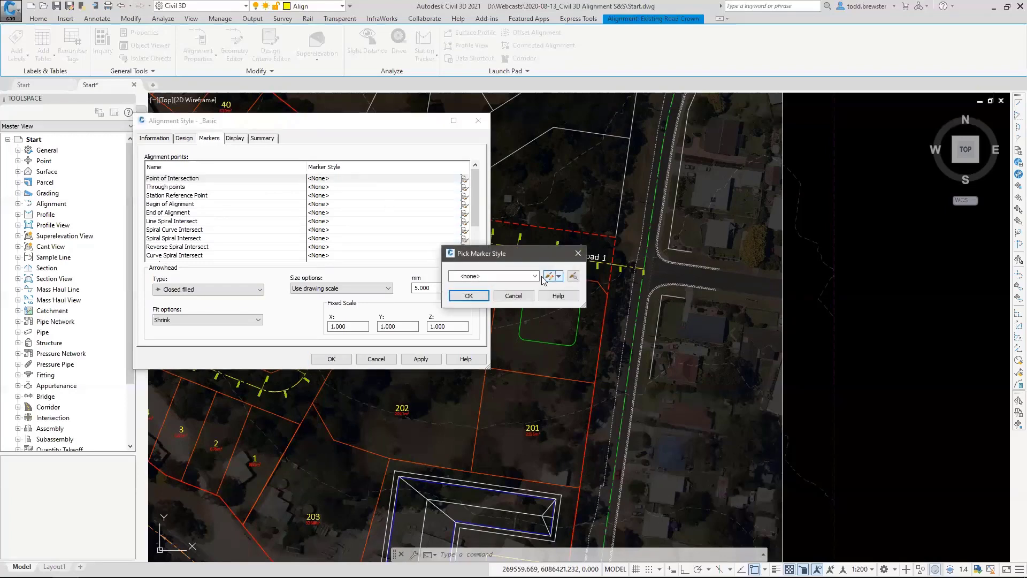
{"action": "left_click", "coordinate": [513, 276]}
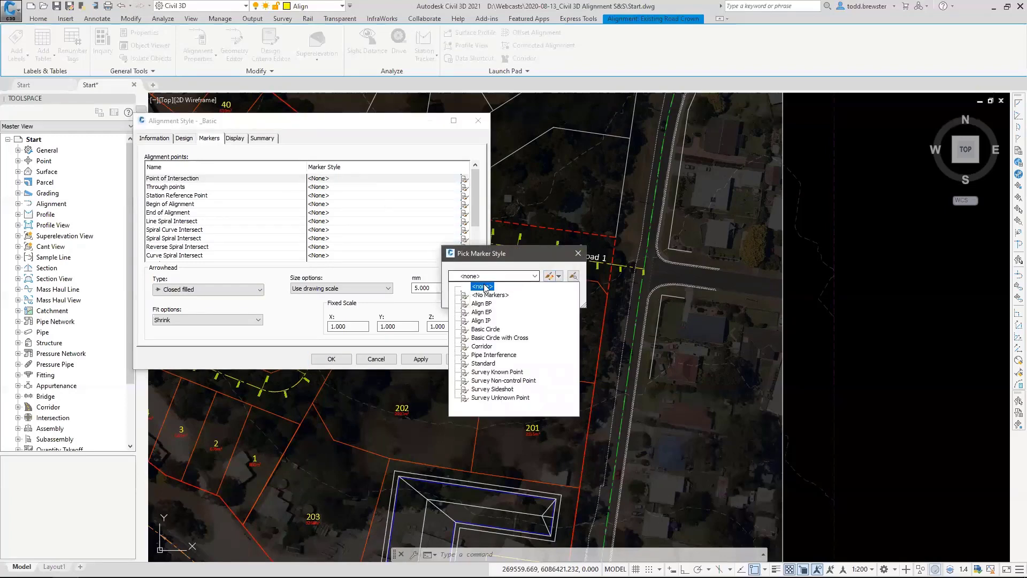
{"action": "left_click", "coordinate": [482, 320]}
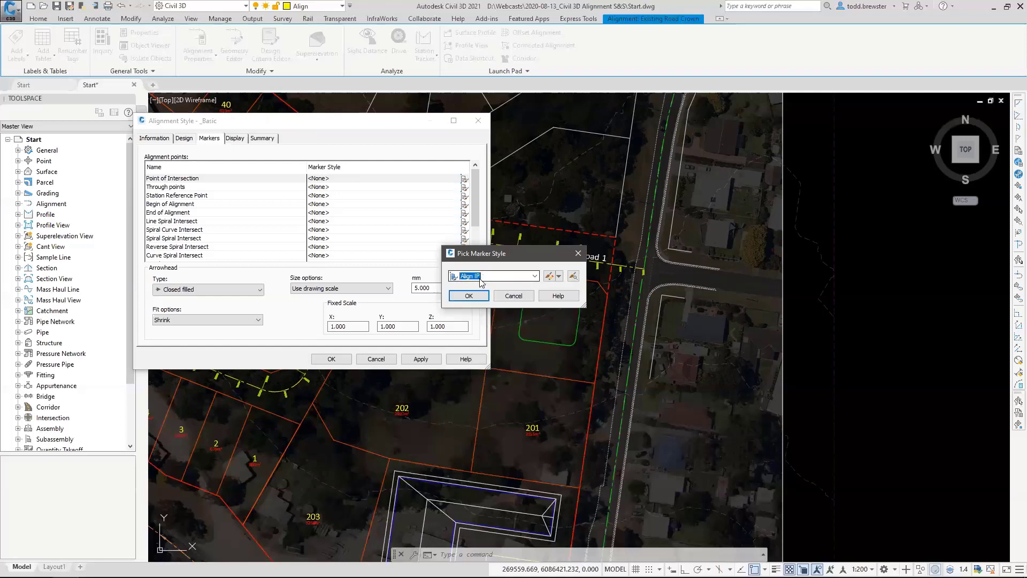
{"action": "left_click", "coordinate": [534, 276]}
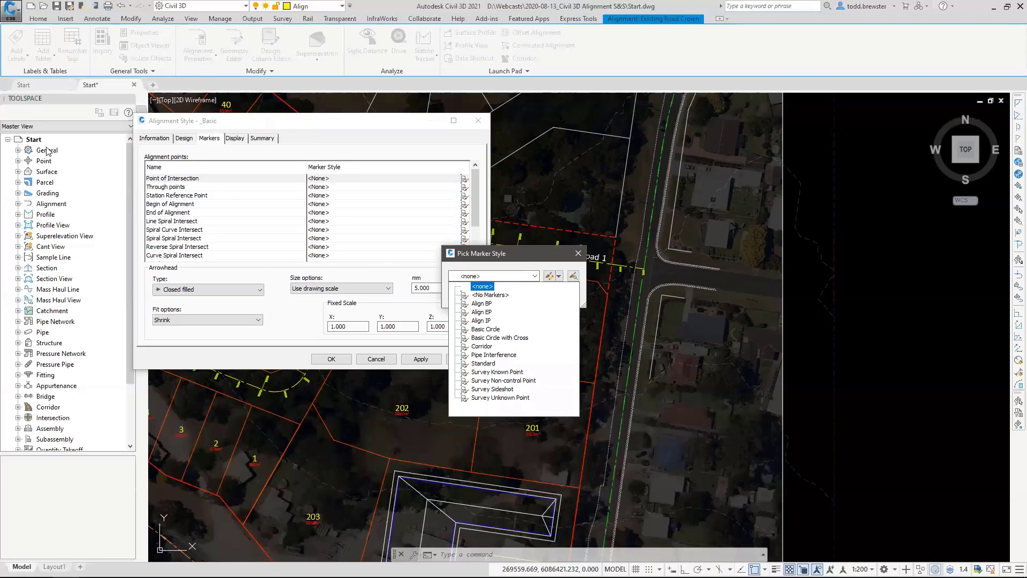
{"action": "left_click", "coordinate": [481, 321]}
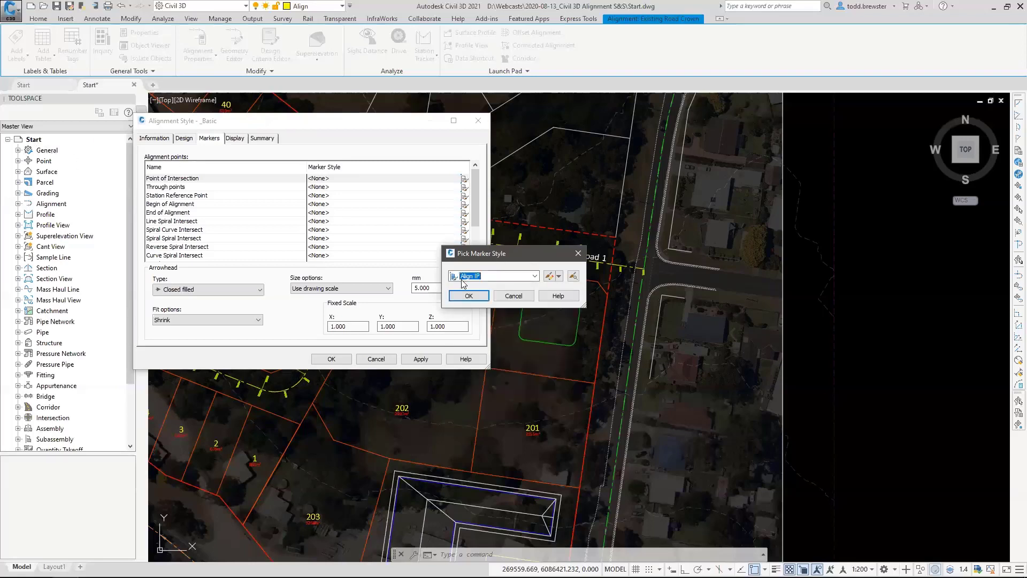
{"action": "left_click", "coordinate": [467, 294]}
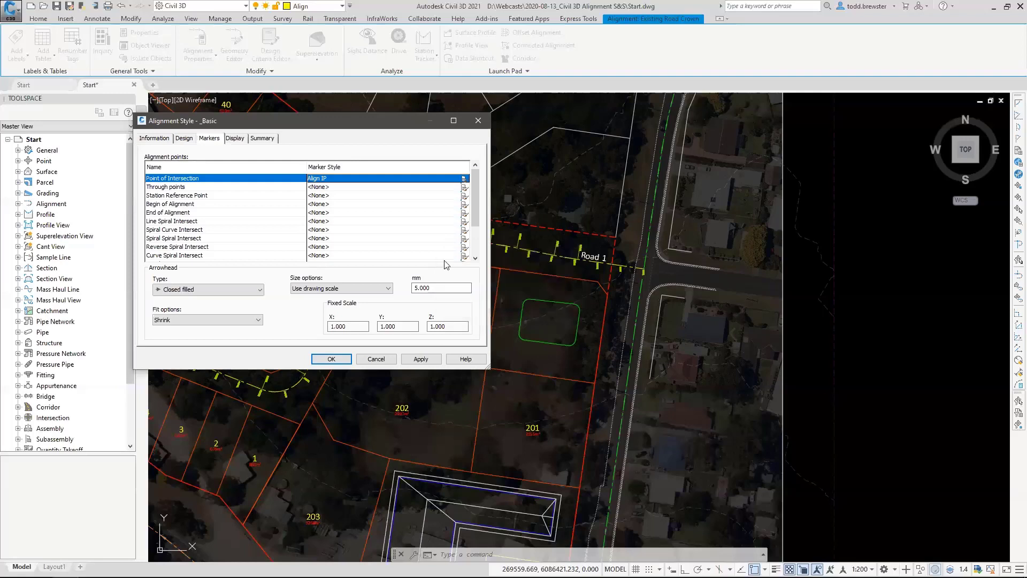
Assign the Basic Circle with Cross marker style to the Begin of Alignment point.
{"action": "left_click", "coordinate": [152, 204]}
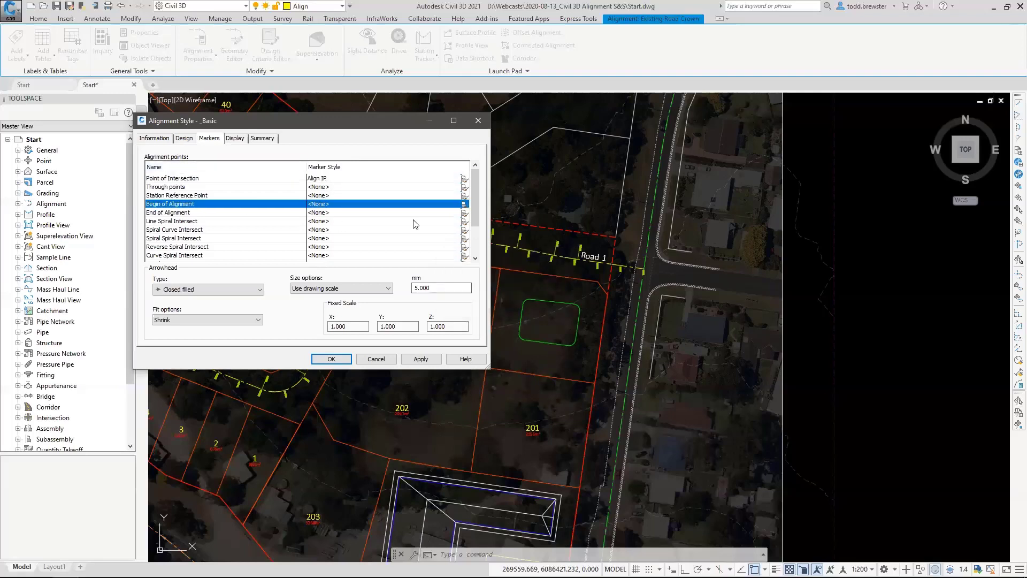
{"action": "left_click", "coordinate": [464, 204]}
{"action": "left_click", "coordinate": [484, 276]}
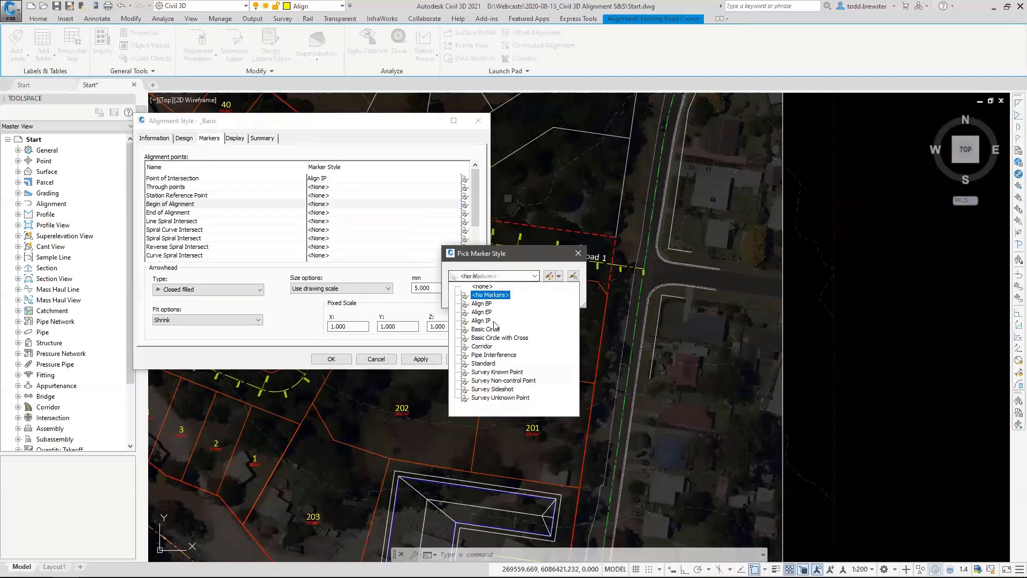
{"action": "left_click", "coordinate": [499, 337]}
{"action": "left_click", "coordinate": [476, 300]}
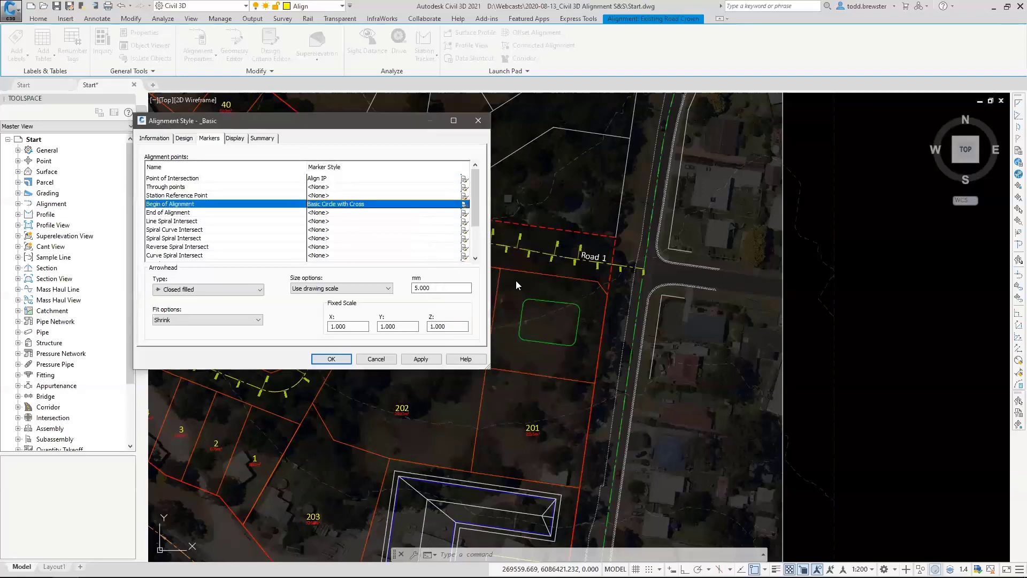
Assign the Basic Circle with Cross marker style to the End of Alignment point and accept the alignment style changes.
{"action": "left_click", "coordinate": [190, 214]}
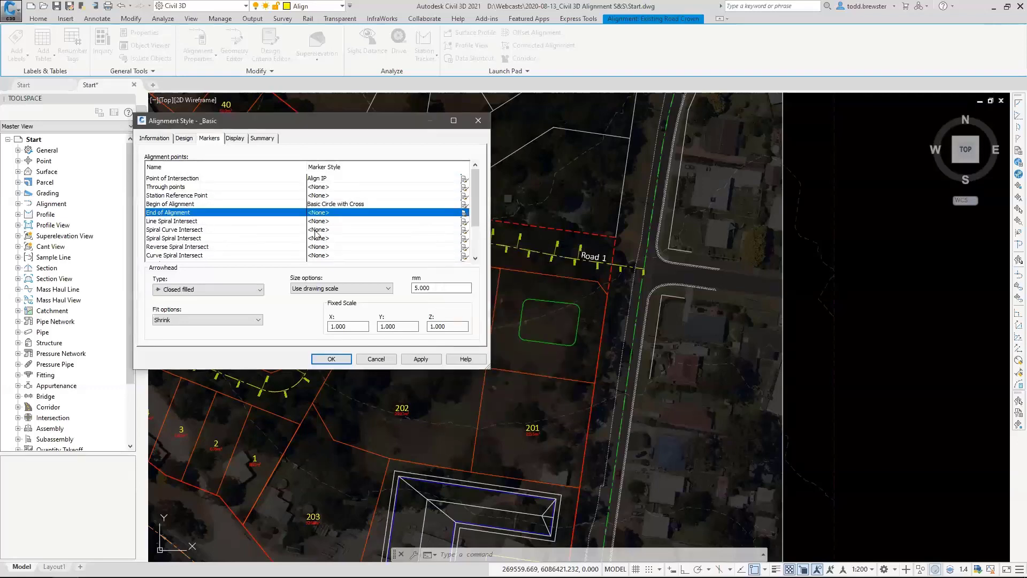
{"action": "left_click", "coordinate": [464, 212]}
{"action": "left_click", "coordinate": [492, 276]}
{"action": "left_click", "coordinate": [500, 337]}
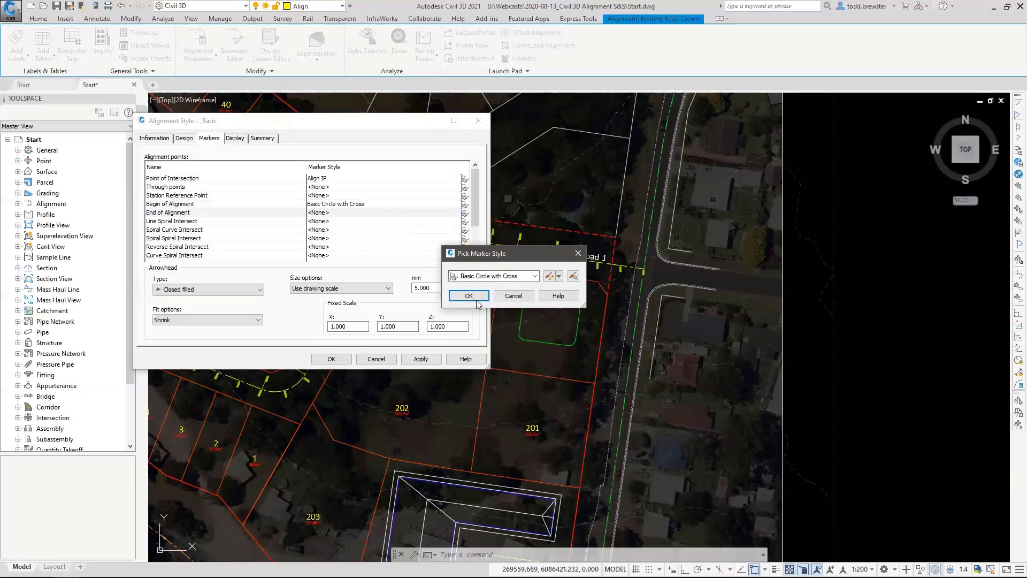
{"action": "left_click", "coordinate": [469, 296]}
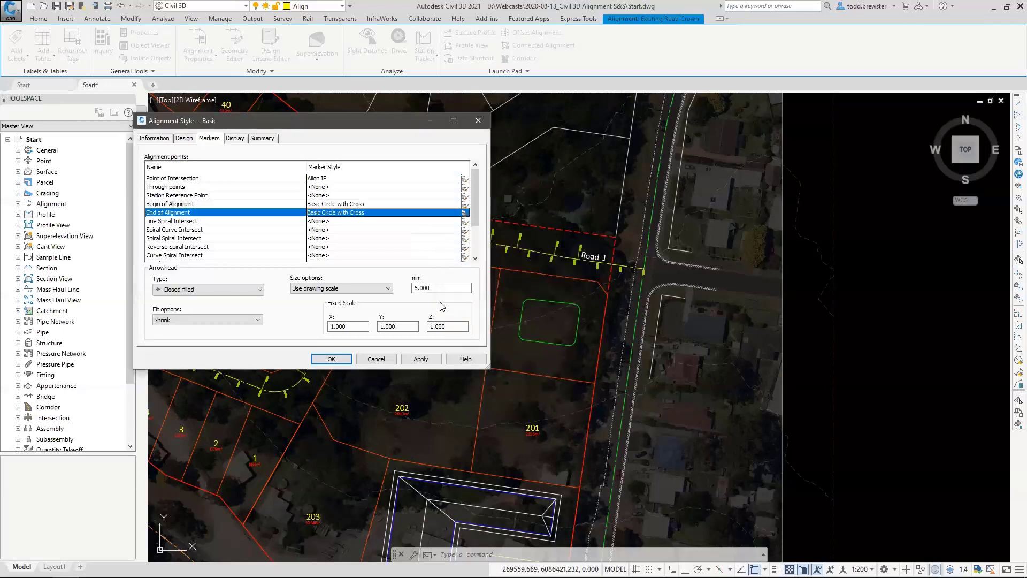
{"action": "left_click", "coordinate": [331, 359]}
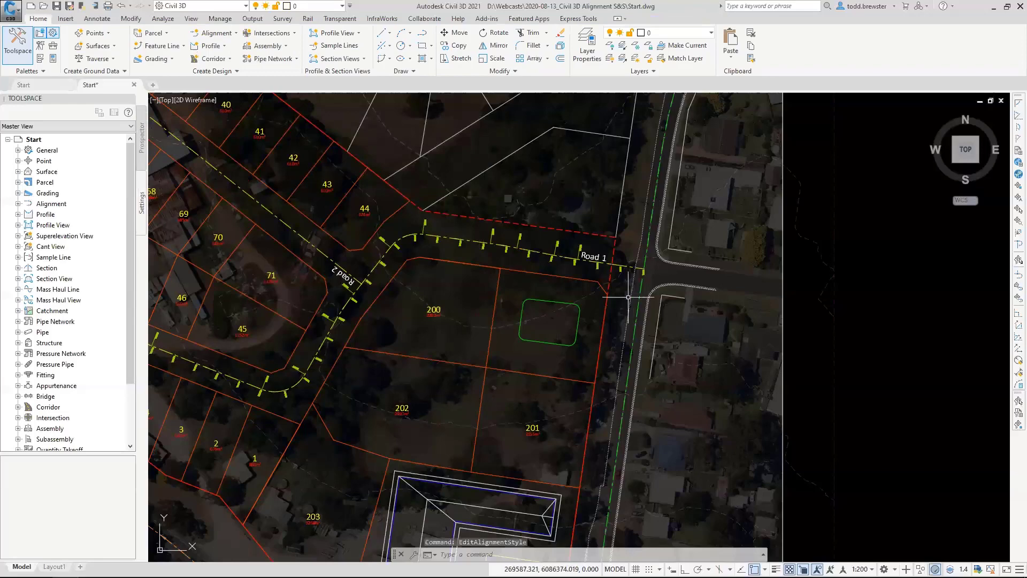
Examine the new markers along the Existing Road Crown alignment, from the Road 1 intersection to the alignment's end beyond the roundabout.
{"action": "scroll", "coordinate": [653, 269], "scroll_direction": "up", "scroll_amount": 2}
{"action": "scroll", "coordinate": [654, 268], "scroll_direction": "up", "scroll_amount": 4}
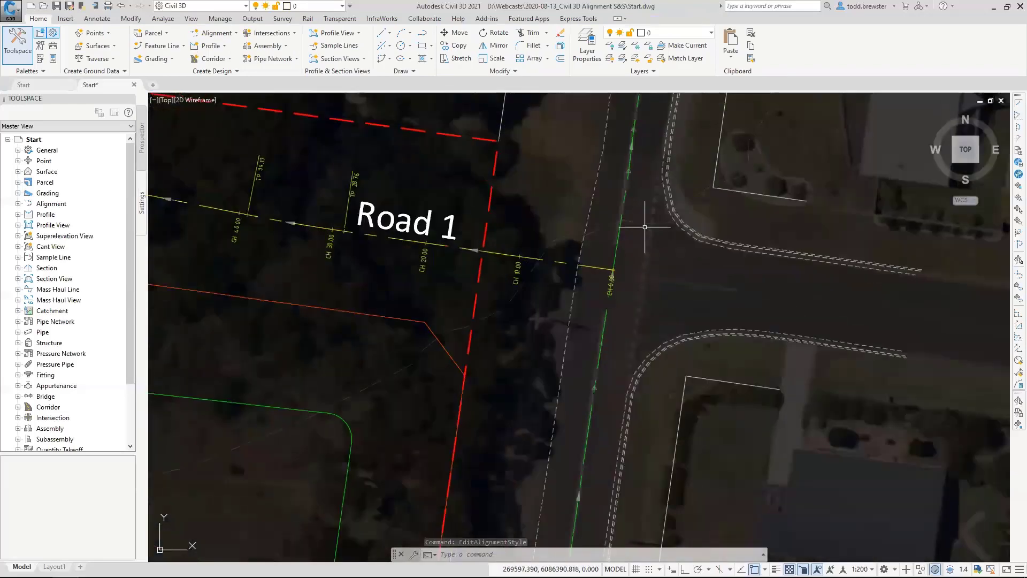
{"action": "middle_click_drag", "start_coordinate": [644, 226], "coordinate": [530, 386]}
{"action": "scroll", "coordinate": [517, 326], "scroll_direction": "up", "scroll_amount": 4}
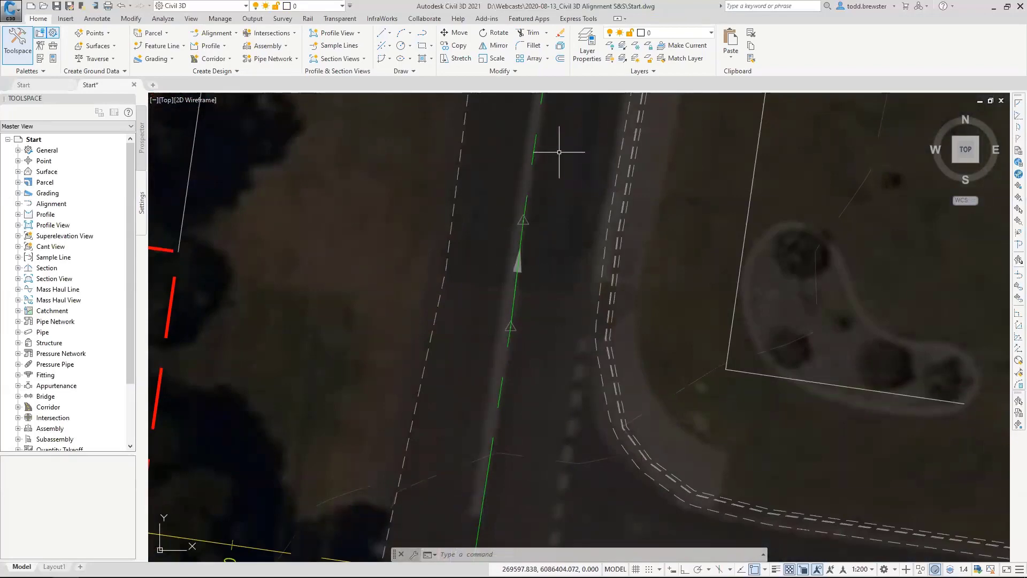
{"action": "middle_click_drag", "start_coordinate": [558, 153], "coordinate": [490, 412]}
{"action": "scroll", "coordinate": [486, 285], "scroll_direction": "down", "scroll_amount": 2}
{"action": "middle_click_drag", "start_coordinate": [545, 167], "coordinate": [463, 425]}
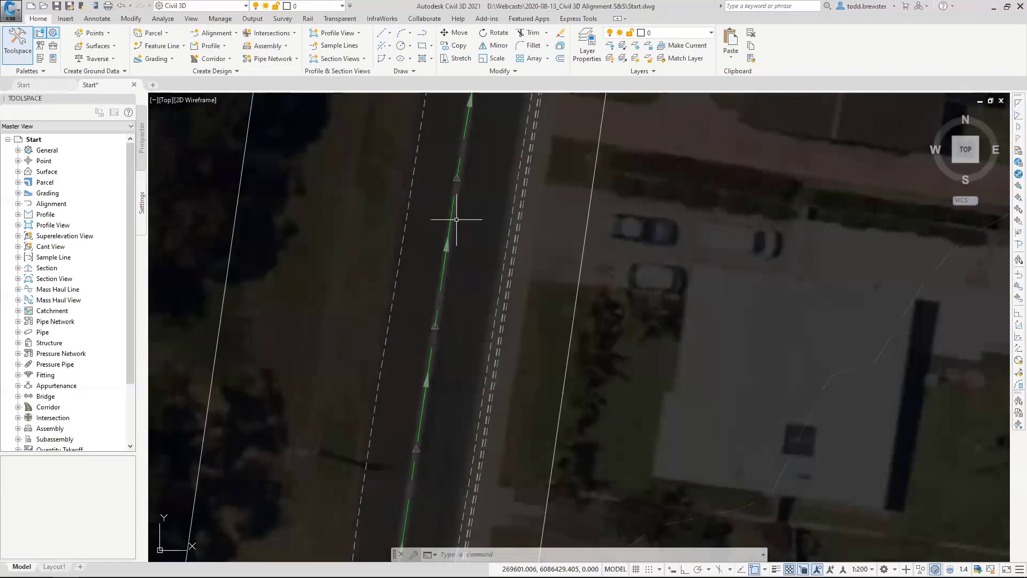
{"action": "scroll", "coordinate": [550, 137], "scroll_direction": "down", "scroll_amount": 2}
{"action": "middle_click_drag", "start_coordinate": [551, 138], "coordinate": [456, 375]}
{"action": "middle_click_drag", "start_coordinate": [550, 220], "coordinate": [443, 412]}
{"action": "middle_click_drag", "start_coordinate": [554, 190], "coordinate": [466, 381]}
{"action": "scroll", "coordinate": [658, 156], "scroll_direction": "up", "scroll_amount": 5}
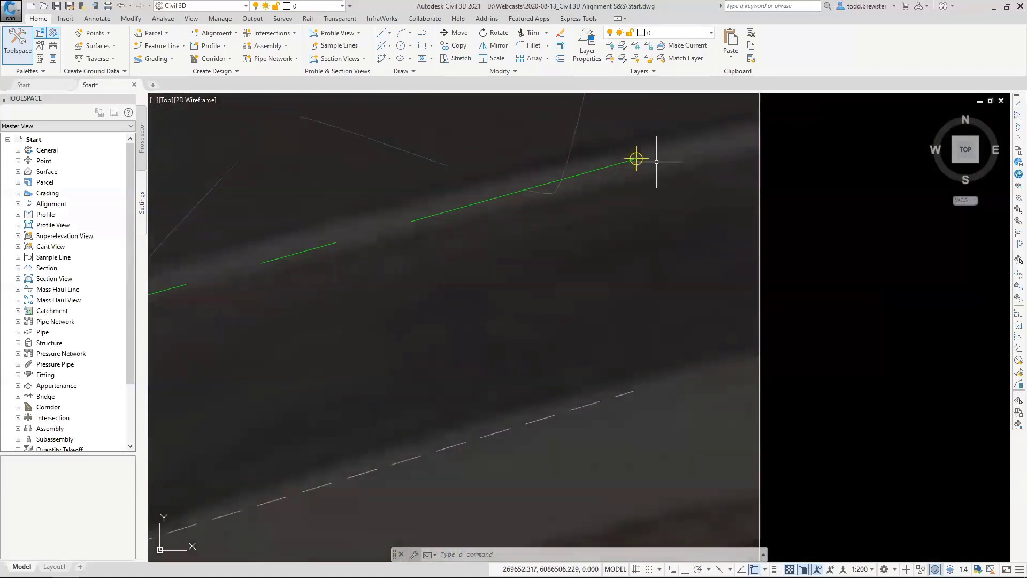
{"action": "scroll", "coordinate": [663, 165], "scroll_direction": "down", "scroll_amount": 4}
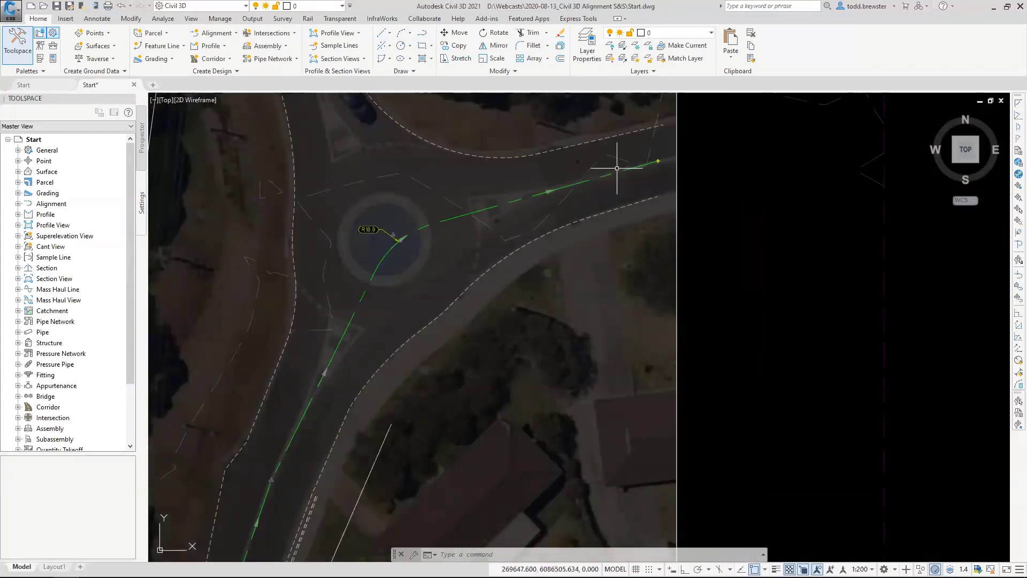
{"action": "mouse_move", "coordinate": [625, 182]}
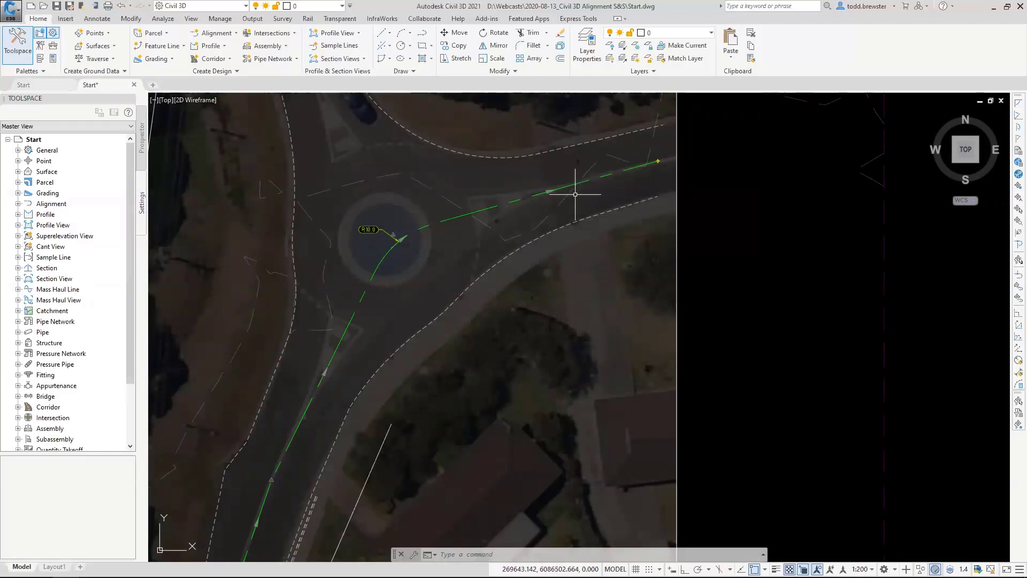
{"action": "mouse_move", "coordinate": [575, 194]}
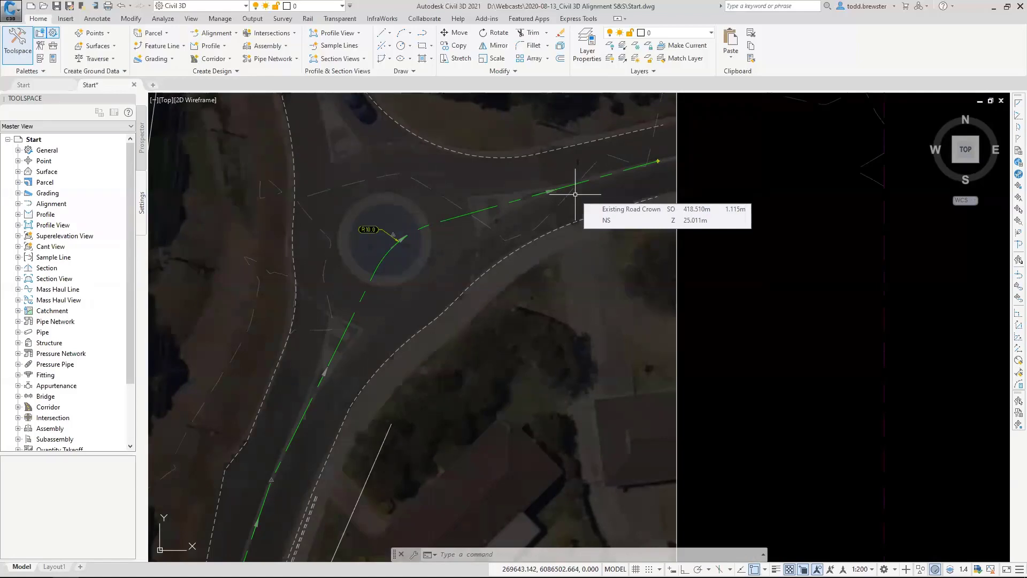
Compare the intersection point marker at the roundabout curve with the Road 1 curve beside lot 44.
{"action": "scroll", "coordinate": [535, 187], "scroll_direction": "down", "scroll_amount": 2}
{"action": "middle_click_drag", "start_coordinate": [406, 358], "coordinate": [546, 174]}
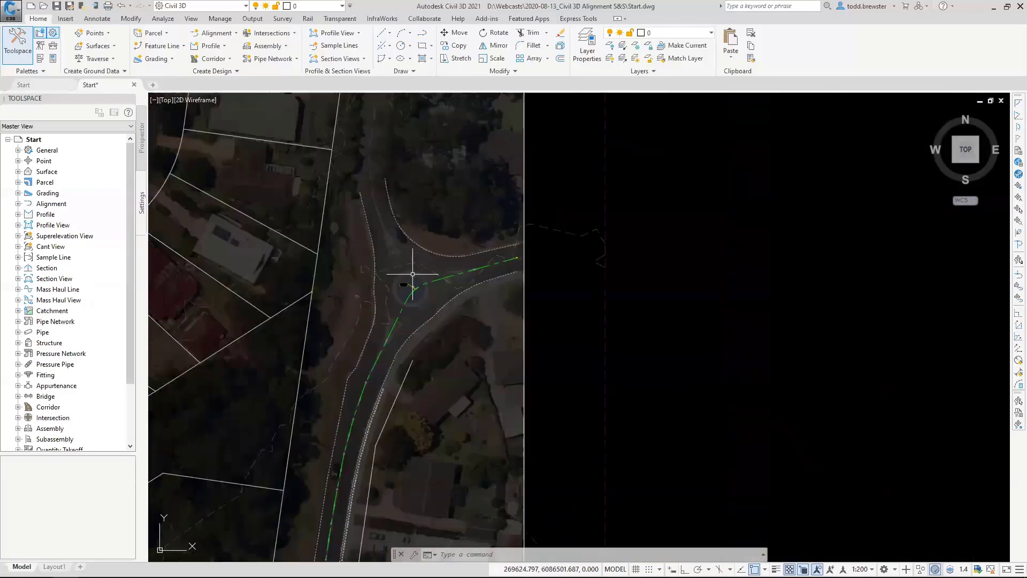
{"action": "scroll", "coordinate": [412, 287], "scroll_direction": "up", "scroll_amount": 6}
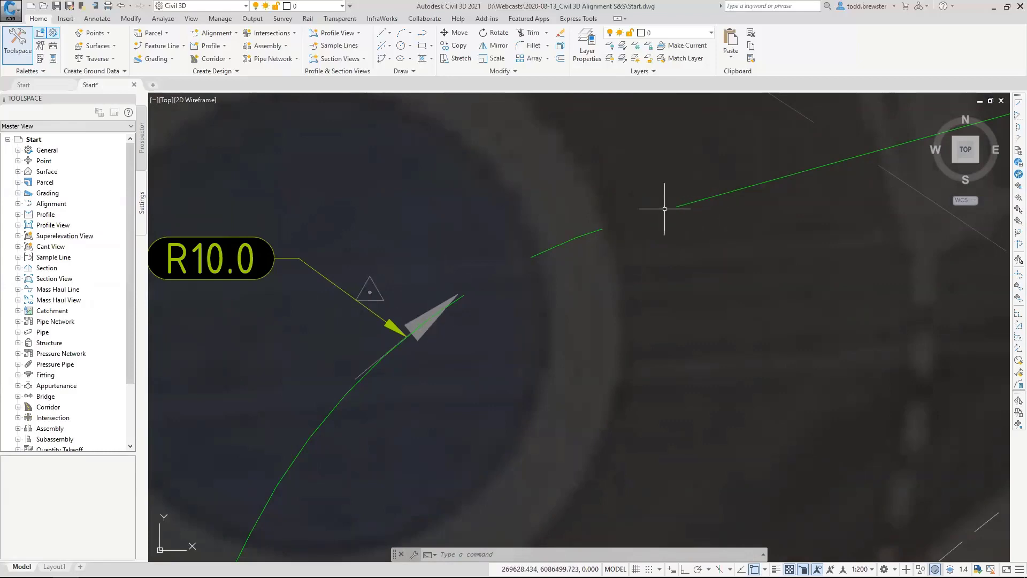
{"action": "scroll", "coordinate": [664, 209], "scroll_direction": "down", "scroll_amount": 5}
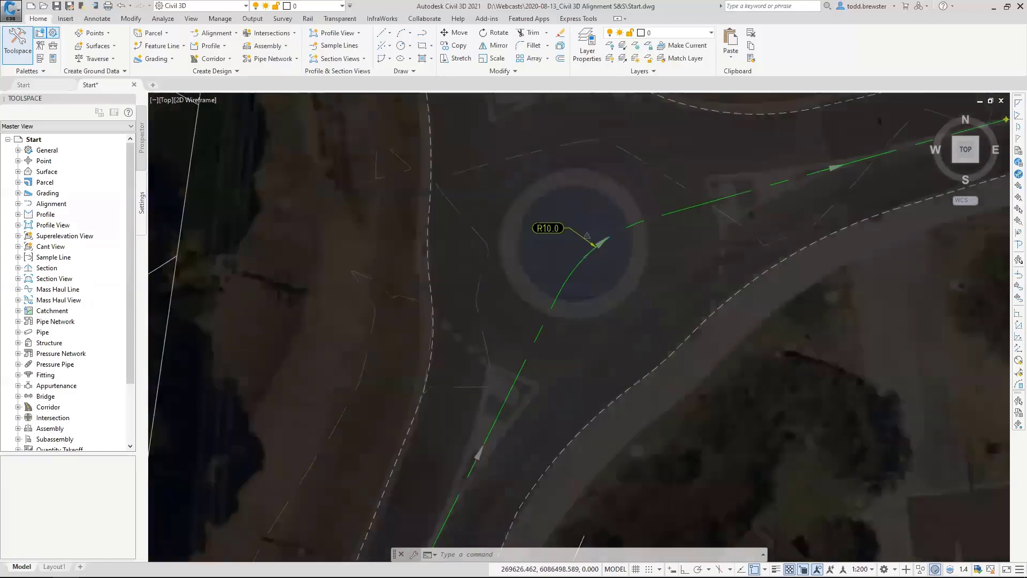
{"action": "scroll", "coordinate": [663, 211], "scroll_direction": "down", "scroll_amount": 7}
{"action": "scroll", "coordinate": [466, 381], "scroll_direction": "up", "scroll_amount": 8}
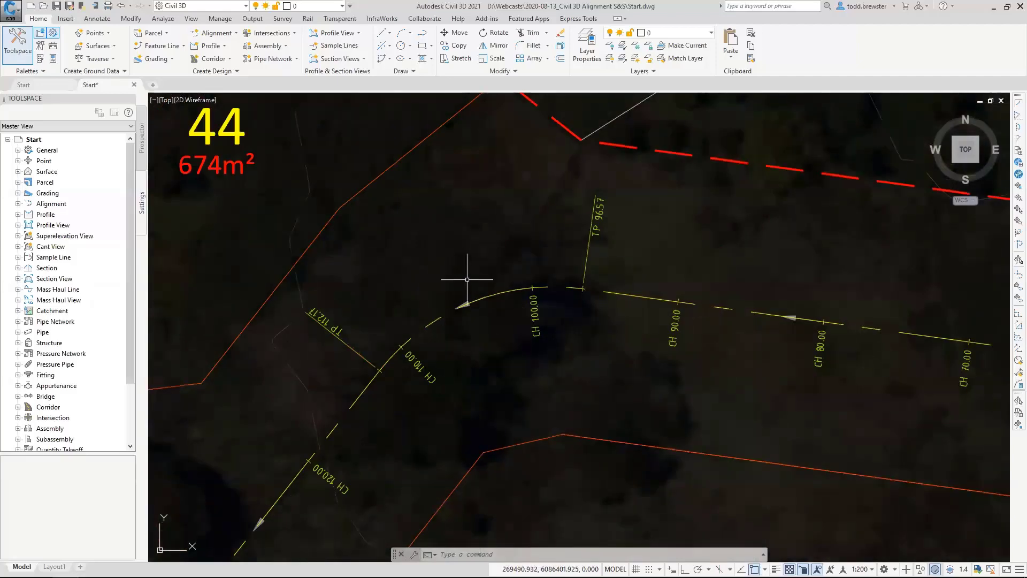
{"action": "scroll", "coordinate": [374, 302], "scroll_direction": "down", "scroll_amount": 9}
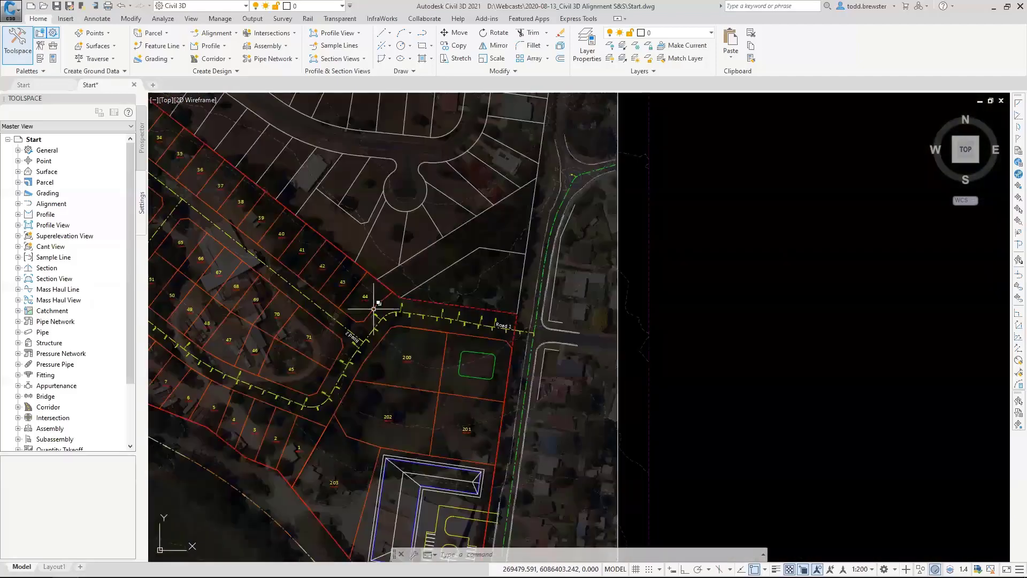
{"action": "middle_click_drag", "start_coordinate": [507, 250], "coordinate": [489, 266]}
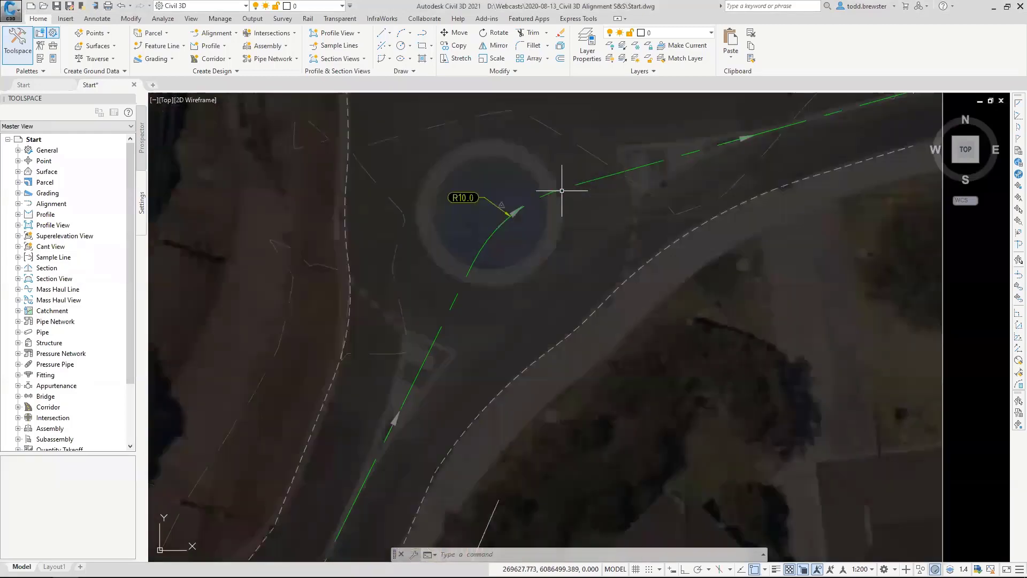
Check the implied point of intersection display options in the Existing Road Crown's alignment properties, and close them without changes.
{"action": "scroll", "coordinate": [584, 186], "scroll_direction": "up", "scroll_amount": 9}
{"action": "left_click", "coordinate": [584, 186]}
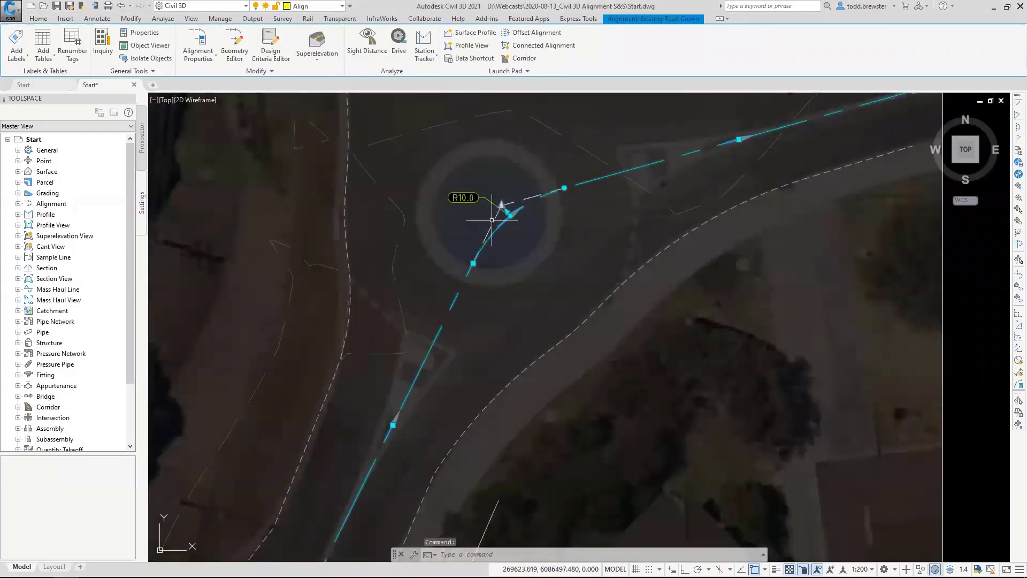
{"action": "right_click", "coordinate": [576, 213]}
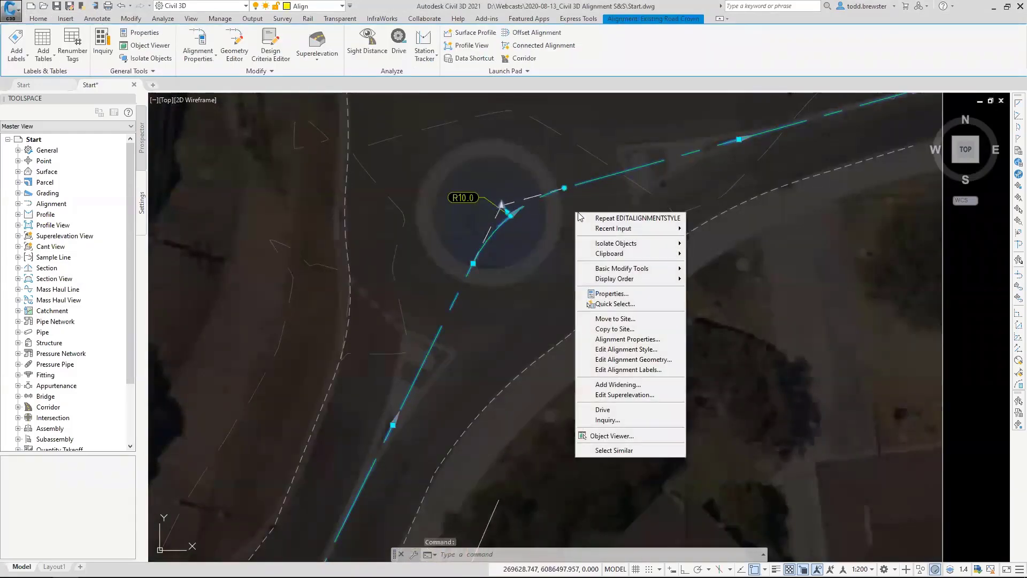
{"action": "left_click", "coordinate": [648, 339]}
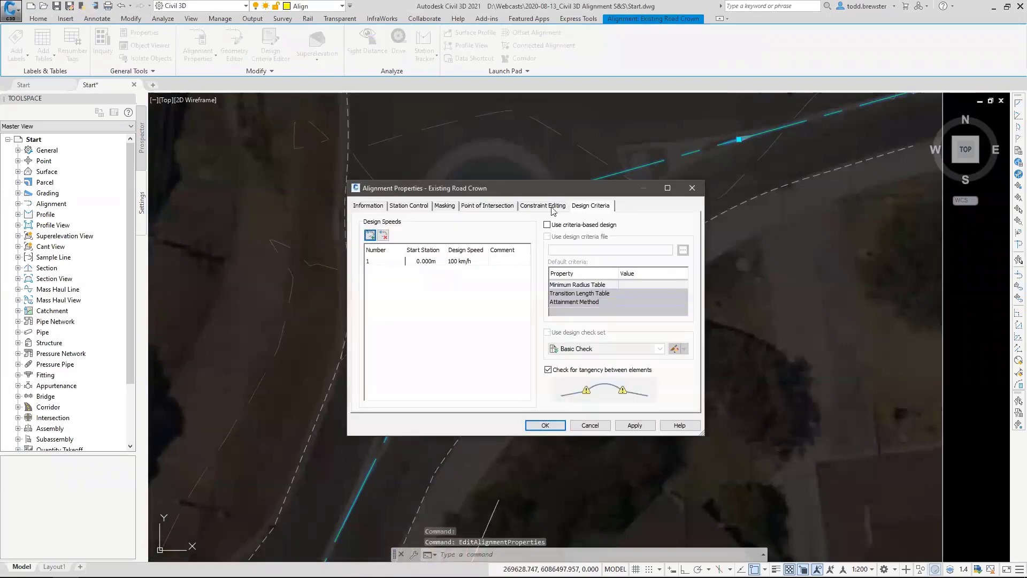
{"action": "left_click", "coordinate": [492, 206]}
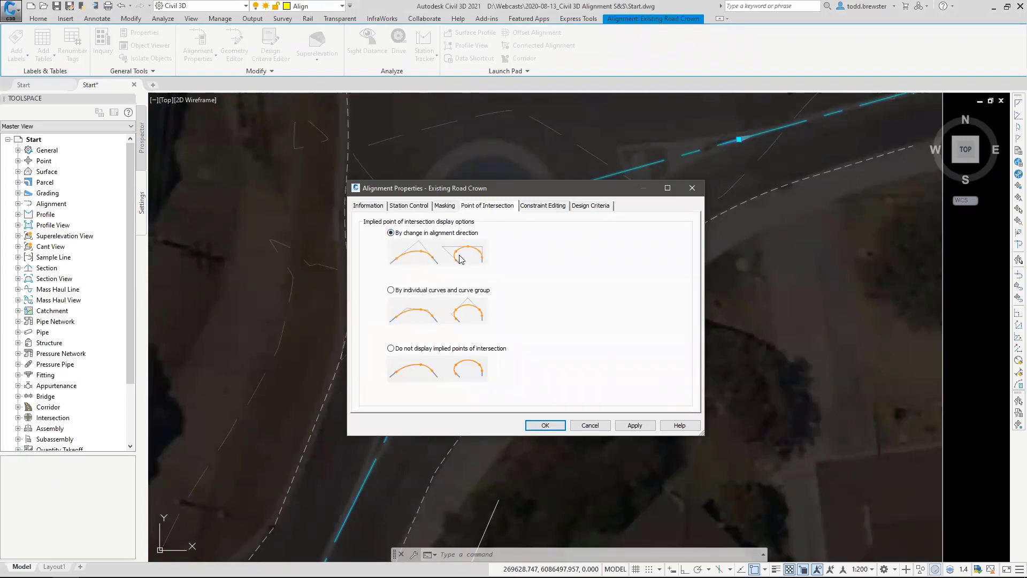
{"action": "left_click", "coordinate": [590, 425]}
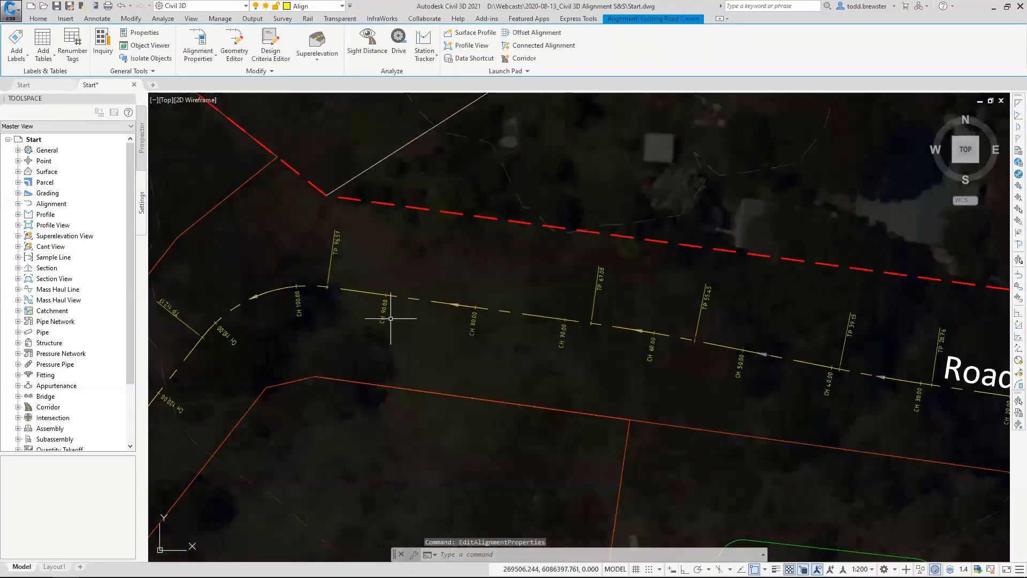
{"action": "key", "text": "Escape"}
Set Road 1's implied point of intersection display to By change in alignment direction and apply it.
{"action": "left_click", "coordinate": [413, 302]}
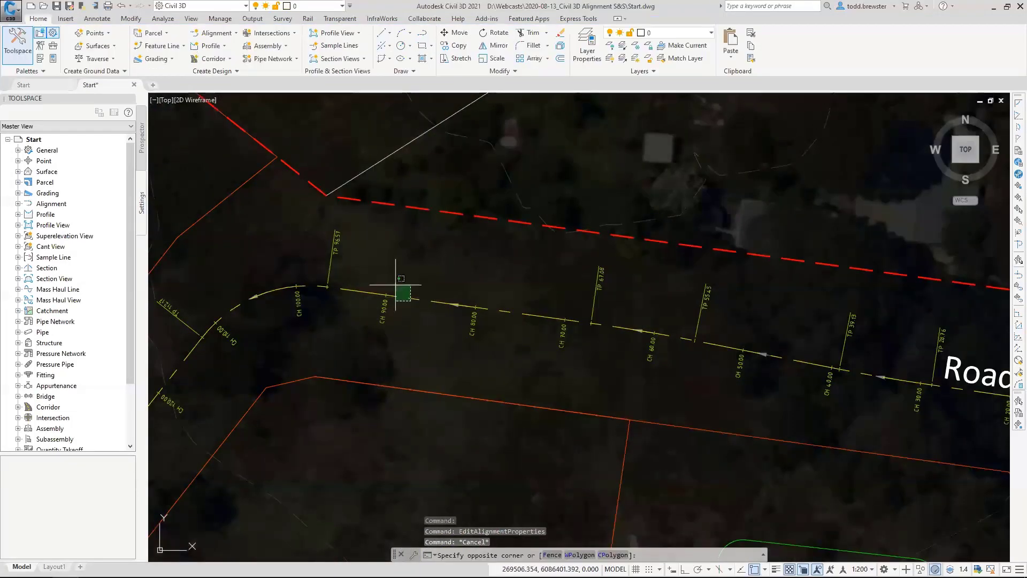
{"action": "left_click", "coordinate": [394, 284]}
{"action": "right_click", "coordinate": [413, 265]}
{"action": "left_click", "coordinate": [469, 392]}
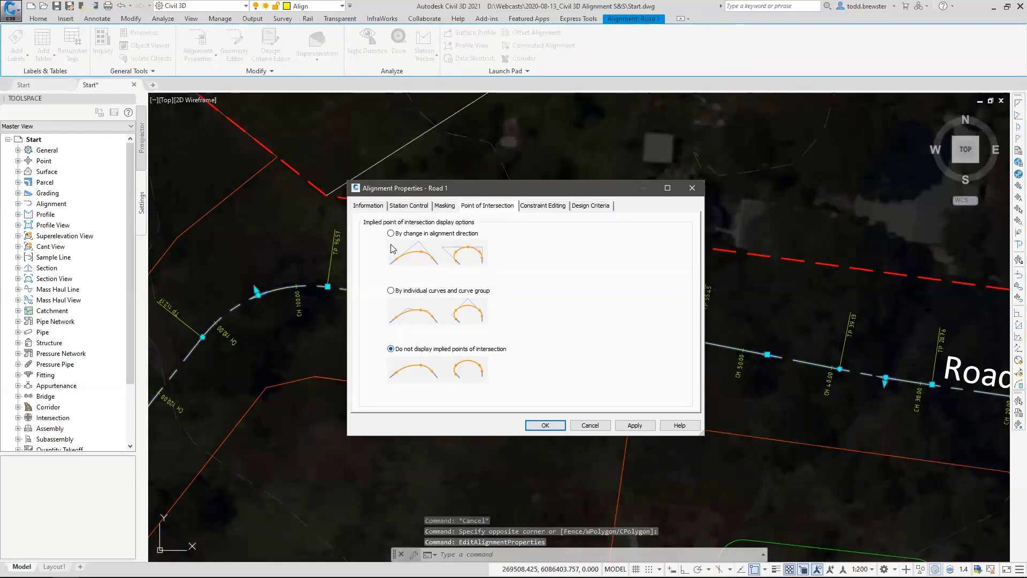
{"action": "left_click", "coordinate": [391, 233]}
{"action": "left_click", "coordinate": [633, 425]}
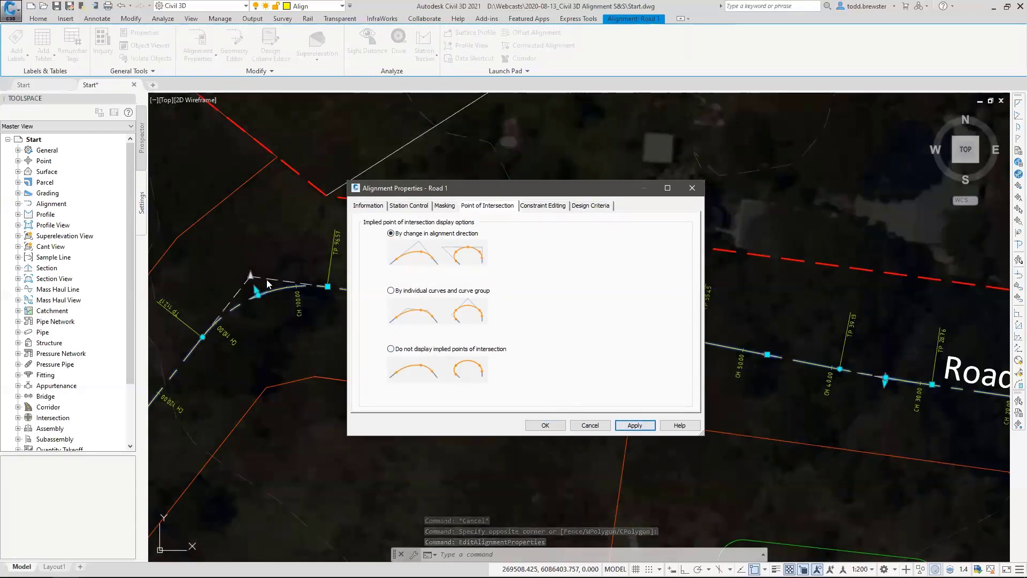
Set Road 1's implied point of intersection display to Do not display implied points of intersection, and deselect the alignment.
{"action": "left_click", "coordinate": [391, 348]}
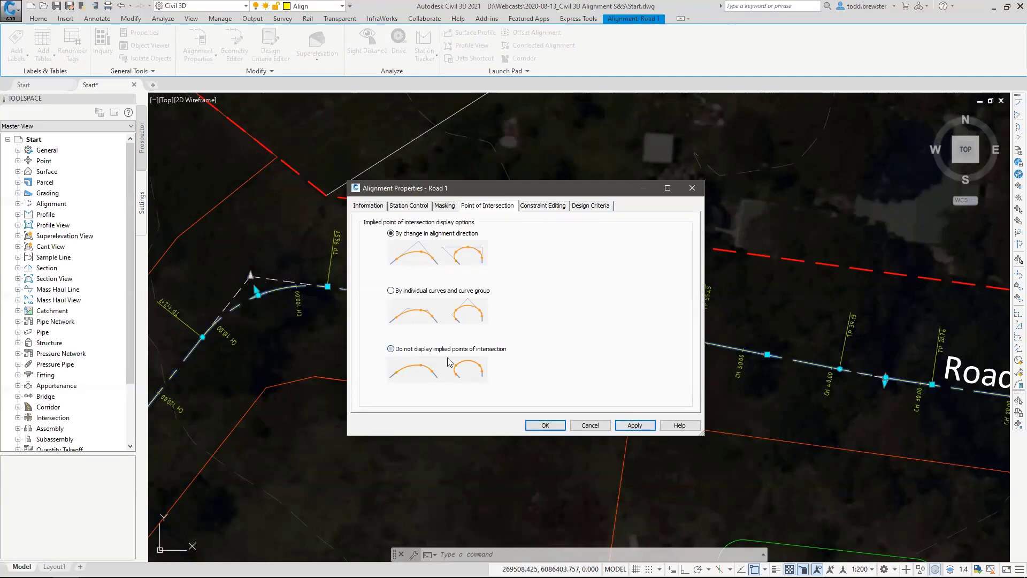
{"action": "left_click", "coordinate": [634, 424]}
{"action": "left_click", "coordinate": [548, 424]}
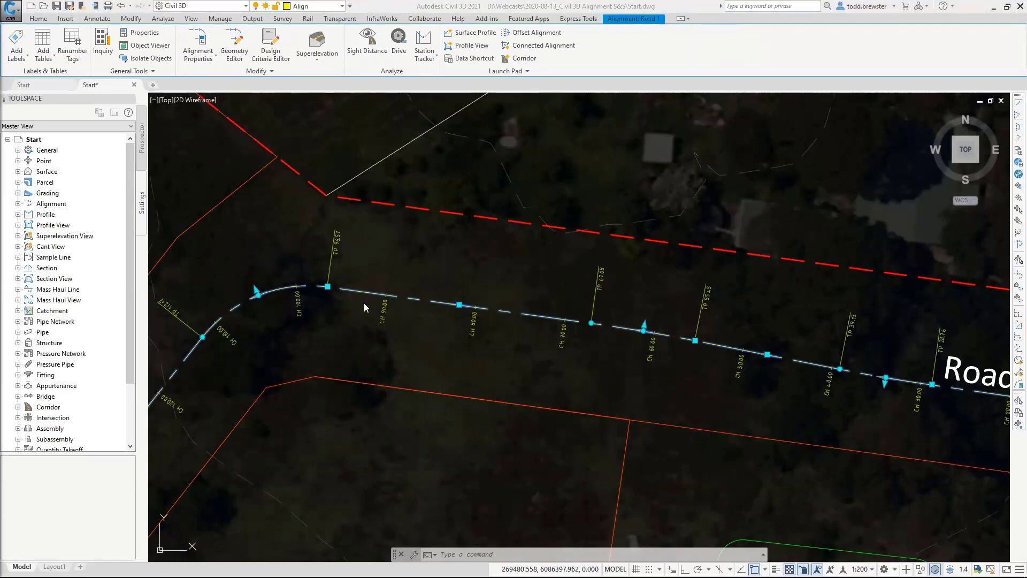
{"action": "key", "text": "Escape"}
{"action": "key", "text": "Escape"}
{"action": "scroll", "coordinate": [384, 265], "scroll_direction": "down", "scroll_amount": 2}
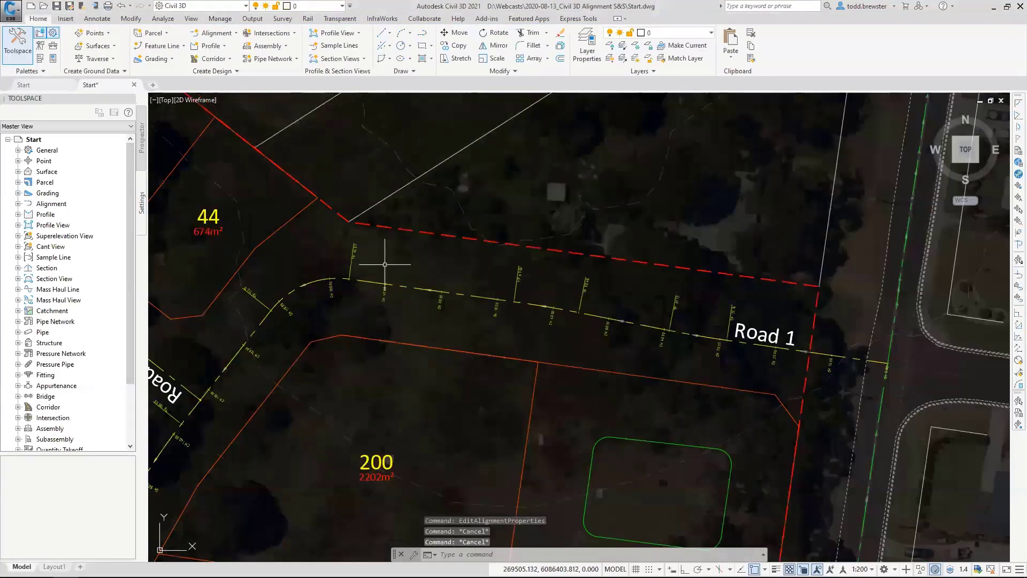
{"action": "scroll", "coordinate": [385, 264], "scroll_direction": "down", "scroll_amount": 2}
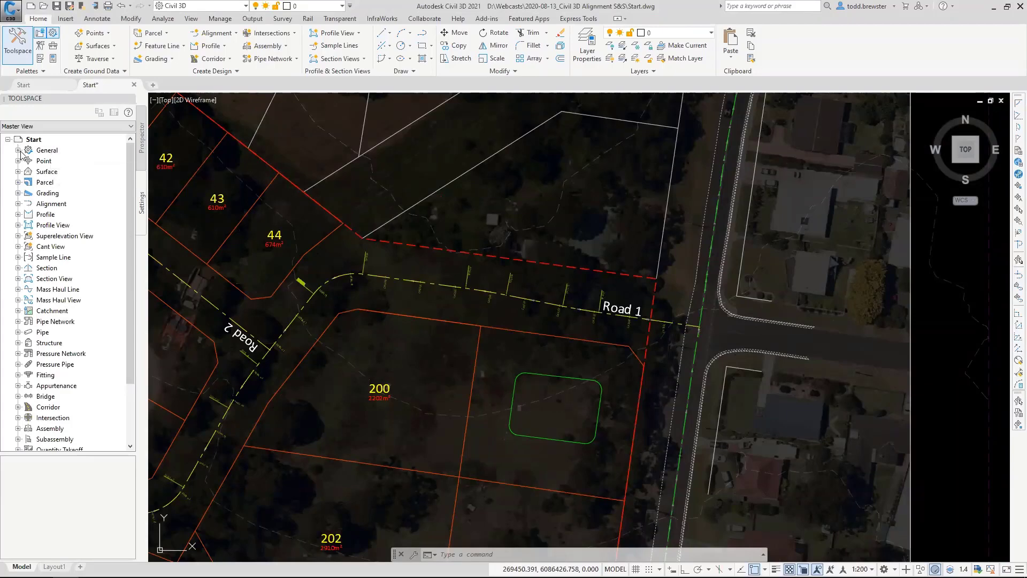
Review the marker styles in the general multipurpose styles, and collapse the General collection.
{"action": "double_click", "coordinate": [48, 152]}
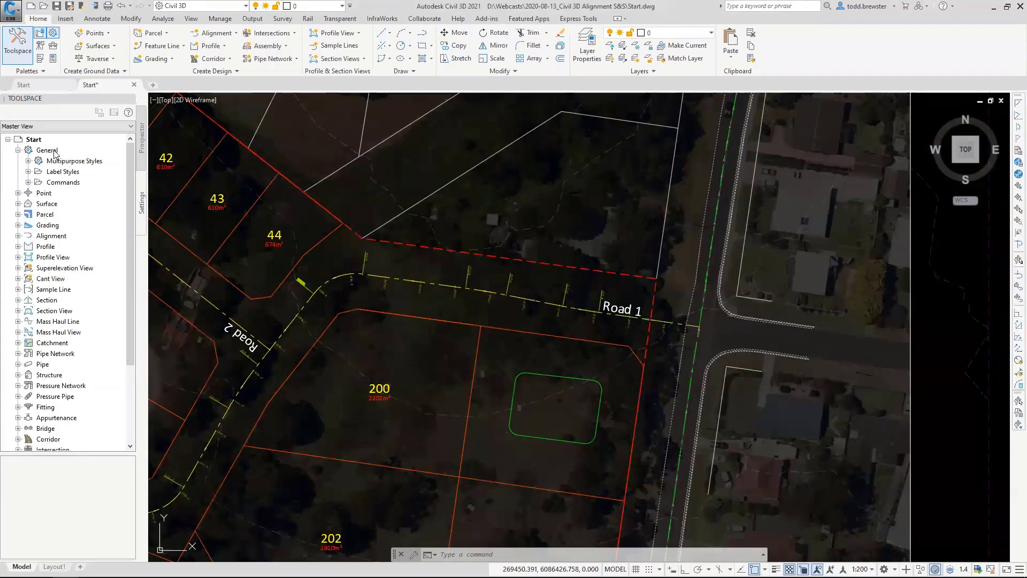
{"action": "left_click", "coordinate": [29, 161]}
{"action": "left_click", "coordinate": [63, 171]}
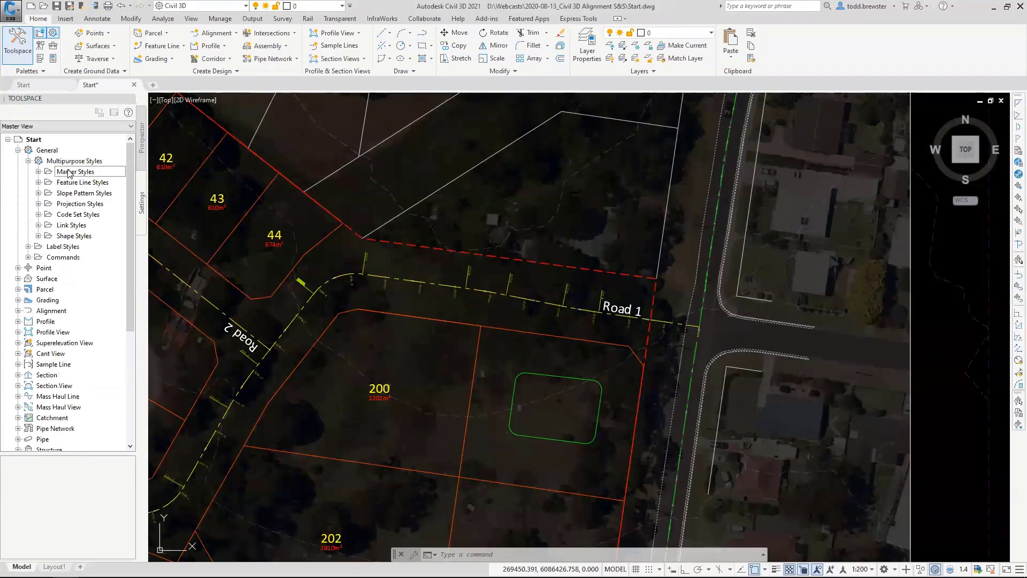
{"action": "left_click", "coordinate": [39, 171]}
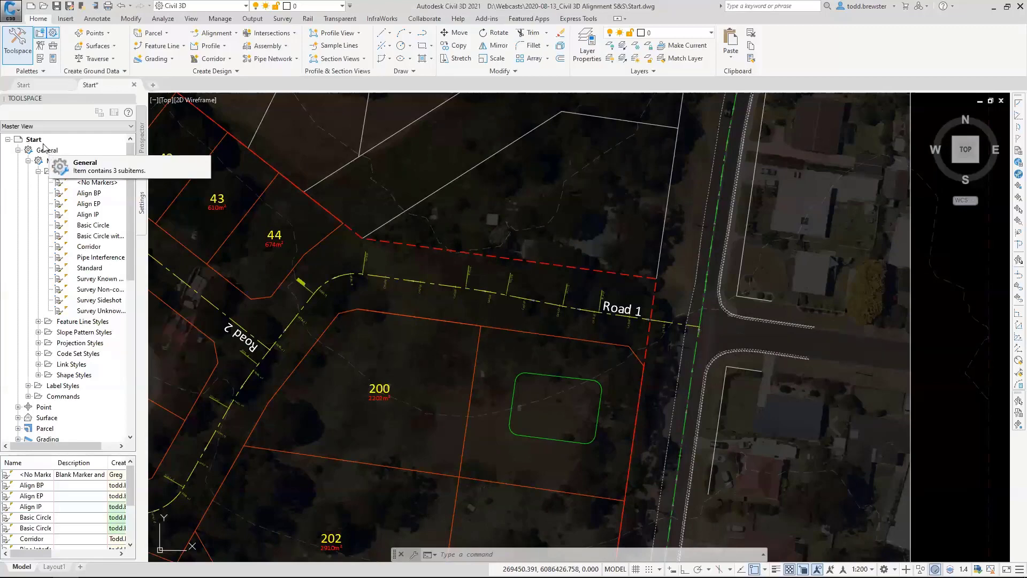
{"action": "left_click", "coordinate": [38, 172]}
{"action": "left_click", "coordinate": [18, 151]}
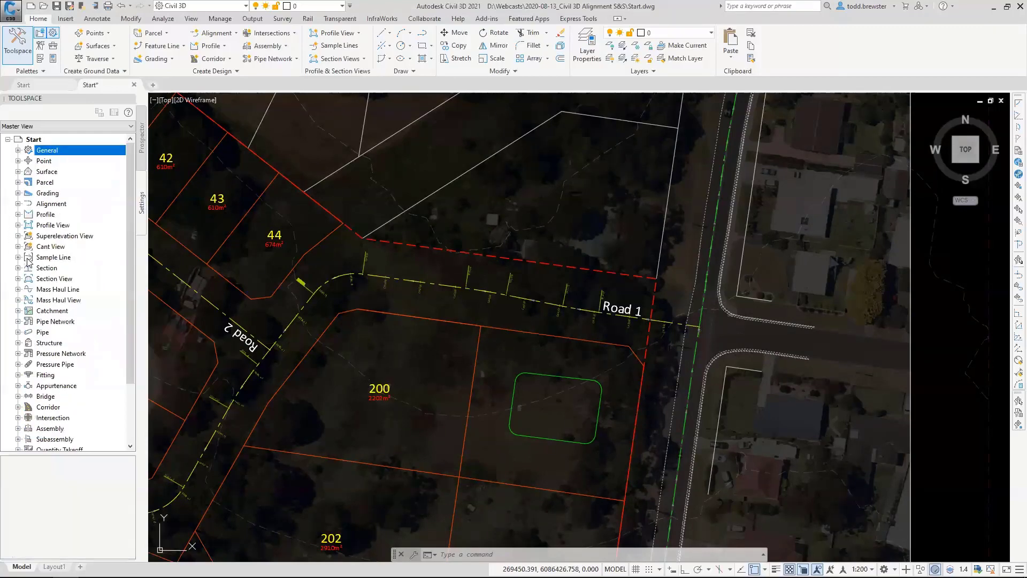
Expand the Alignment settings collection, and undock the Toolspace as a floating, resized window over the drawing.
{"action": "left_click", "coordinate": [18, 204]}
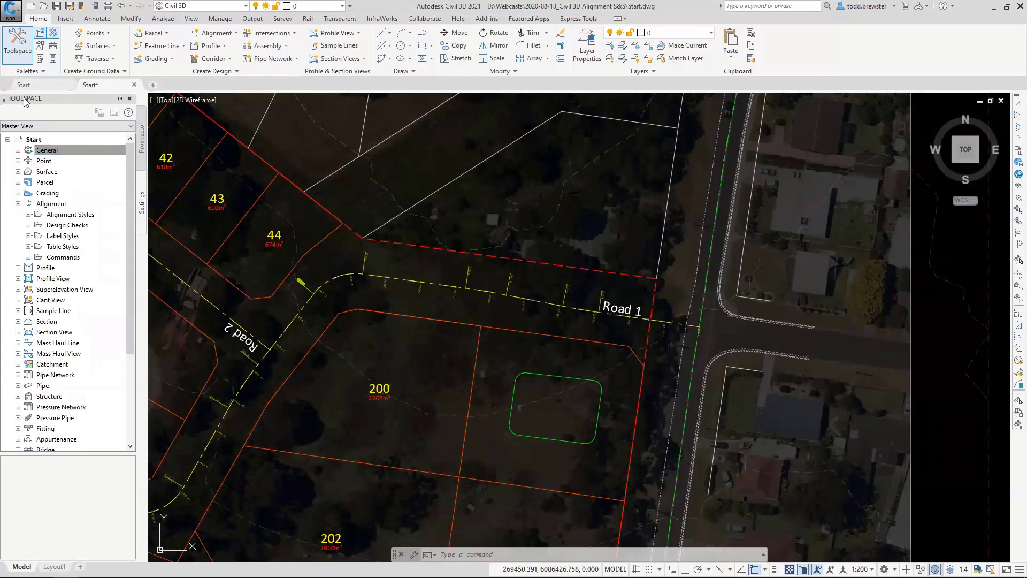
{"action": "left_click_drag", "start_coordinate": [433, 161], "coordinate": [434, 130]}
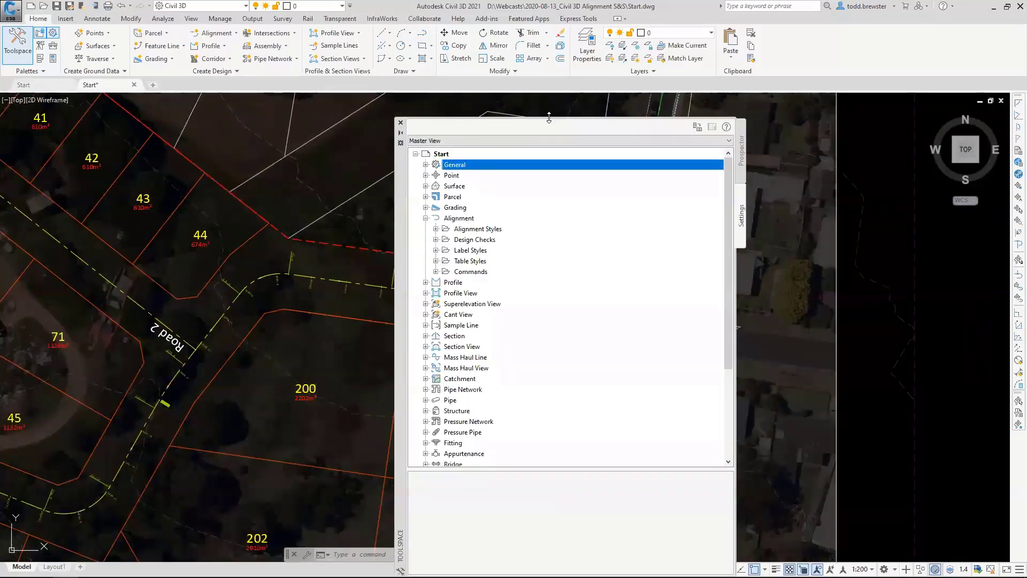
{"action": "left_click_drag", "start_coordinate": [549, 117], "coordinate": [550, 221]}
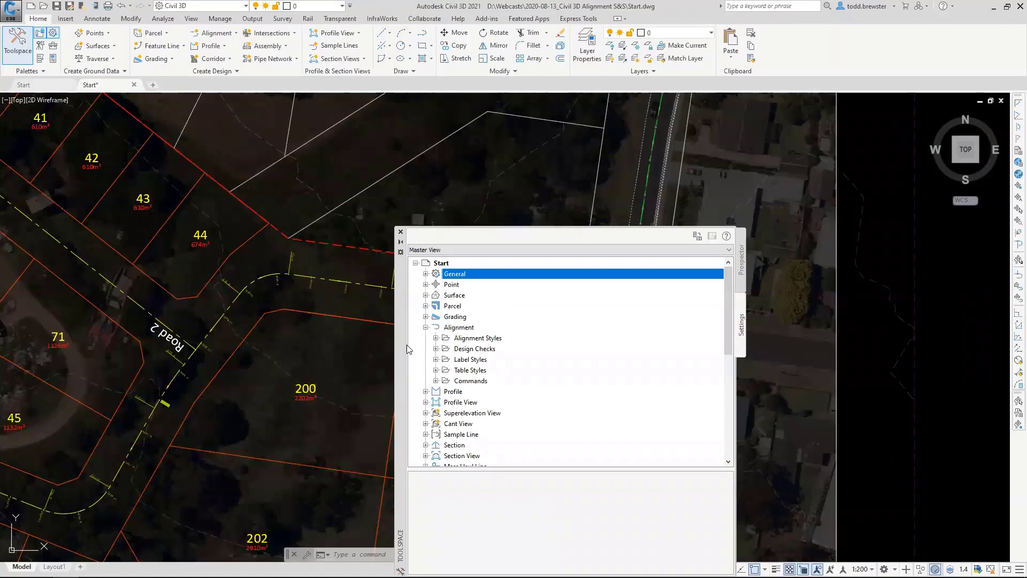
{"action": "left_click_drag", "start_coordinate": [400, 304], "coordinate": [235, 227]}
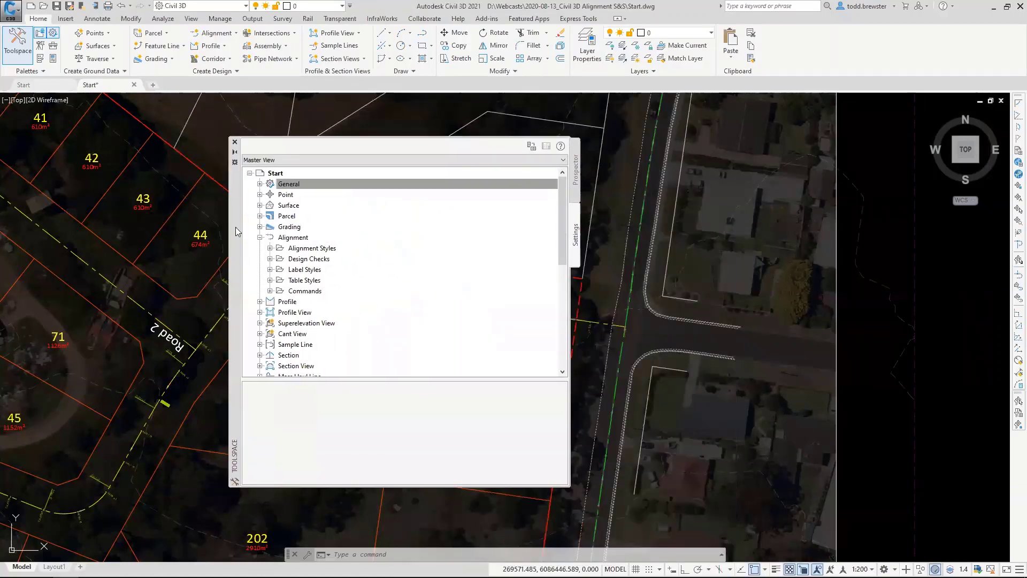
Review the Alignment Styles collection and its options for adding a style, and collapse it.
{"action": "left_click", "coordinate": [293, 237]}
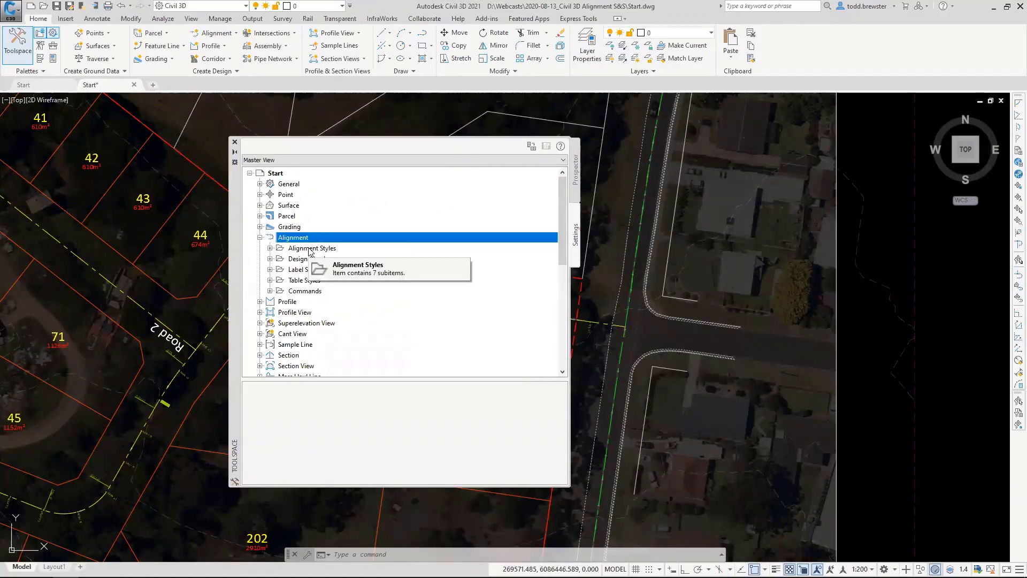
{"action": "left_click", "coordinate": [270, 248]}
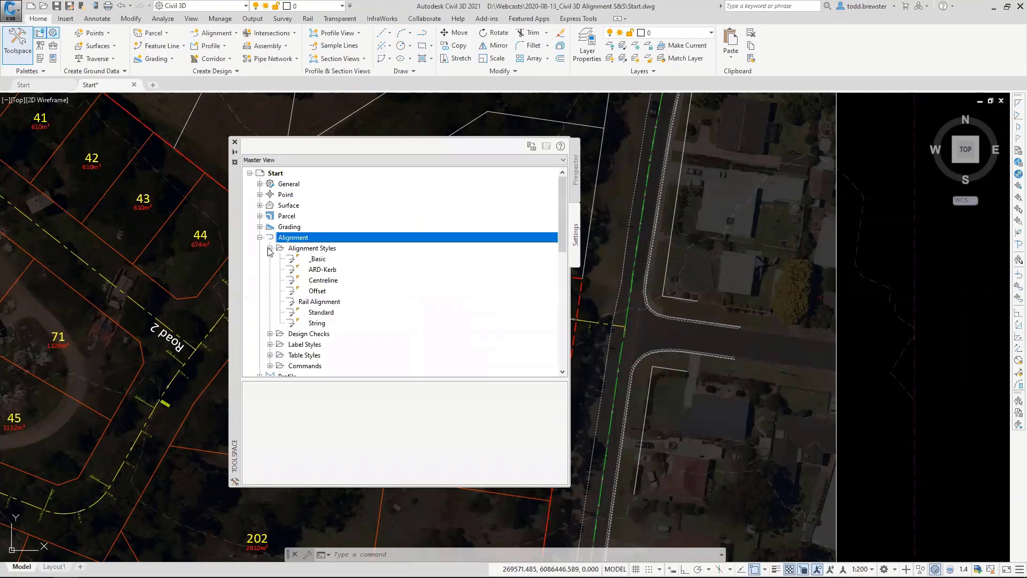
{"action": "right_click", "coordinate": [327, 252]}
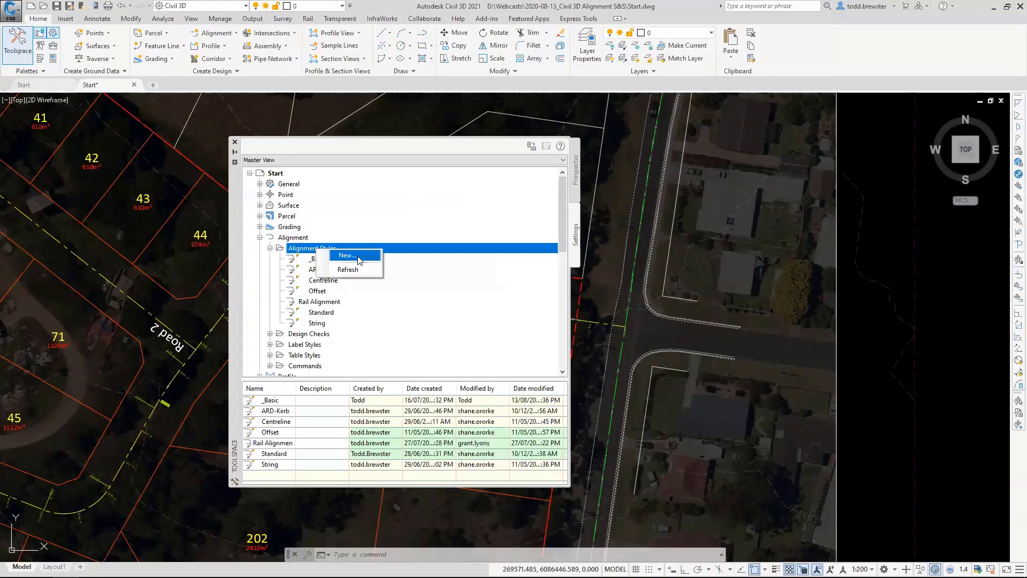
{"action": "left_click", "coordinate": [270, 248]}
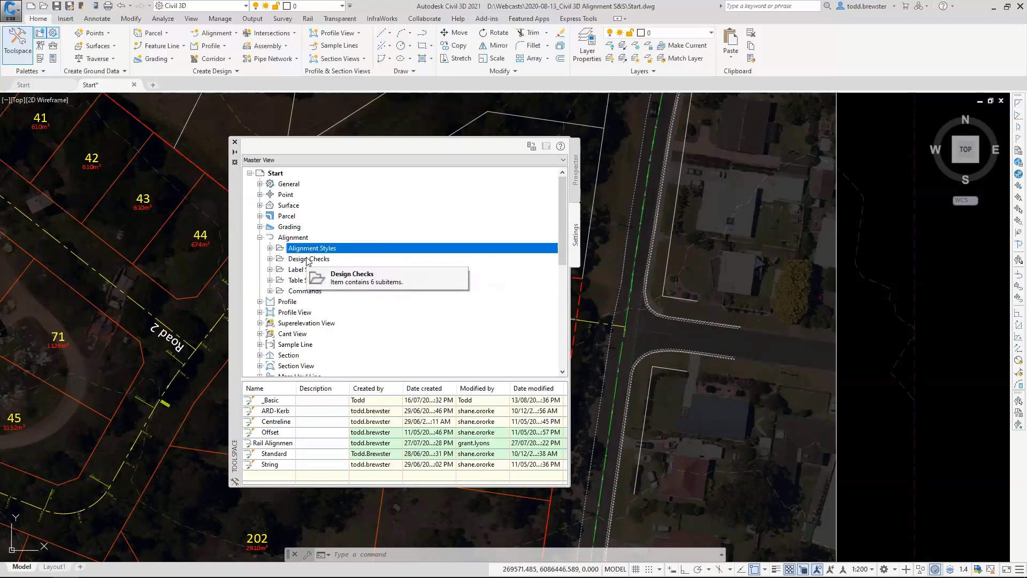
Examine the alignment design checks for Line, Curve, Spiral, Superelevation and Tangent Intersection.
{"action": "left_click", "coordinate": [270, 258]}
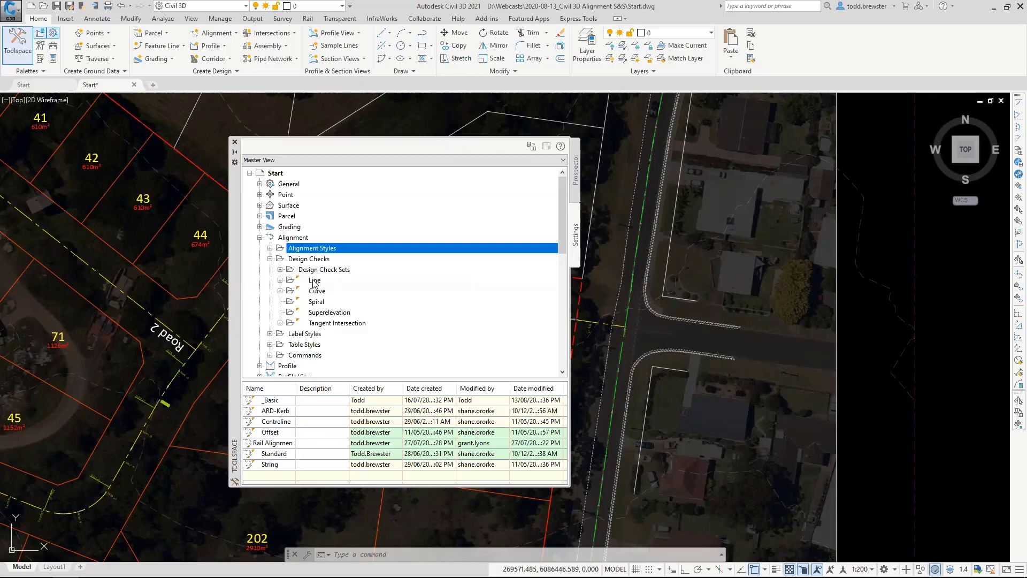
{"action": "left_click", "coordinate": [280, 280]}
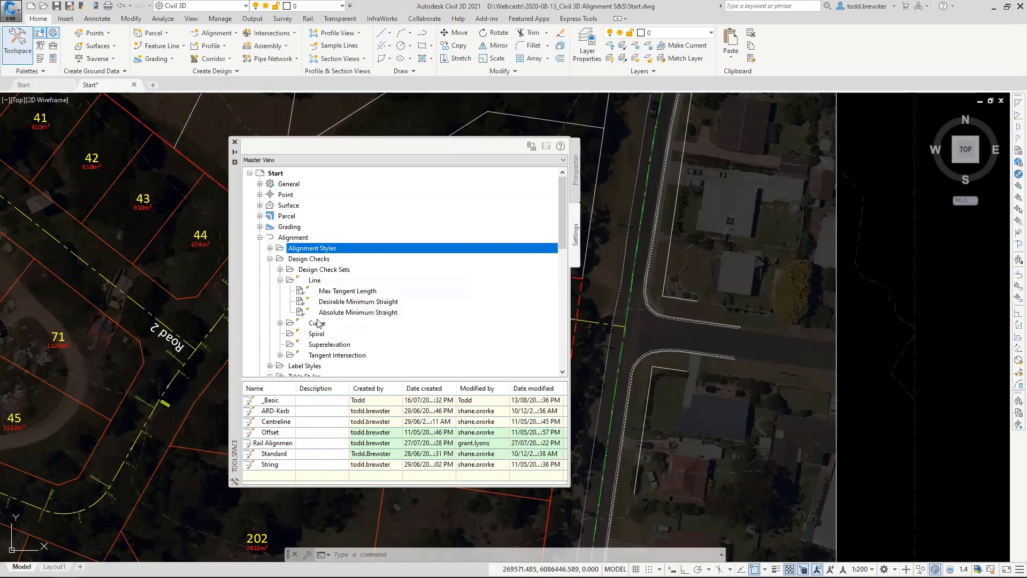
{"action": "left_click", "coordinate": [280, 323]}
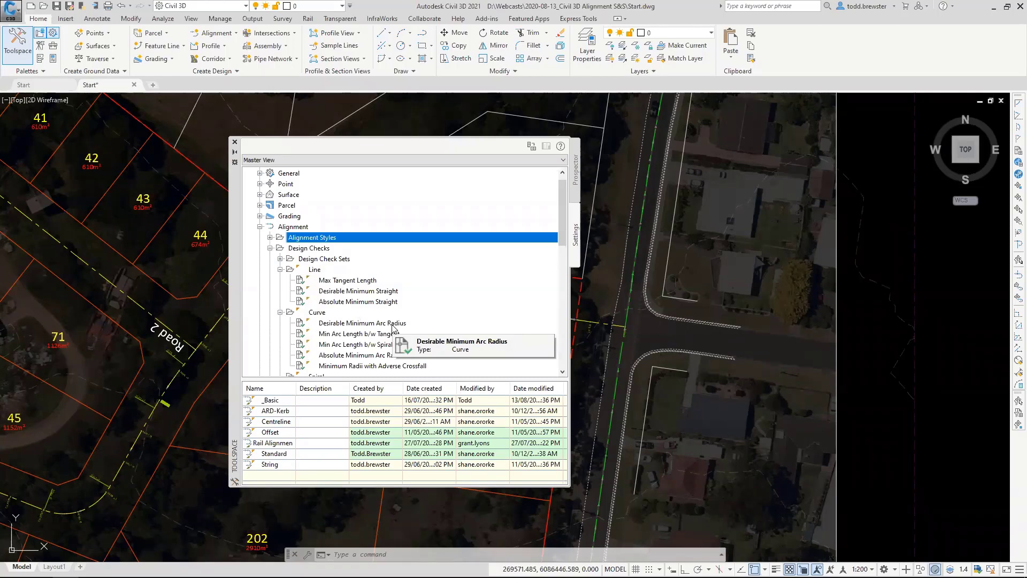
{"action": "scroll", "coordinate": [393, 328], "scroll_direction": "down", "scroll_amount": 1}
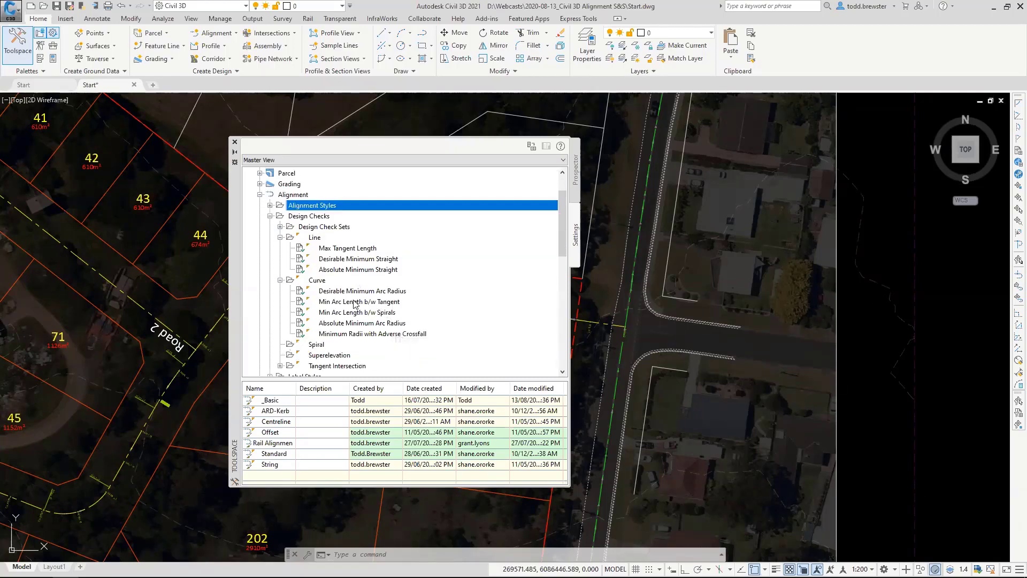
{"action": "left_click", "coordinate": [316, 346]}
{"action": "left_click", "coordinate": [352, 356]}
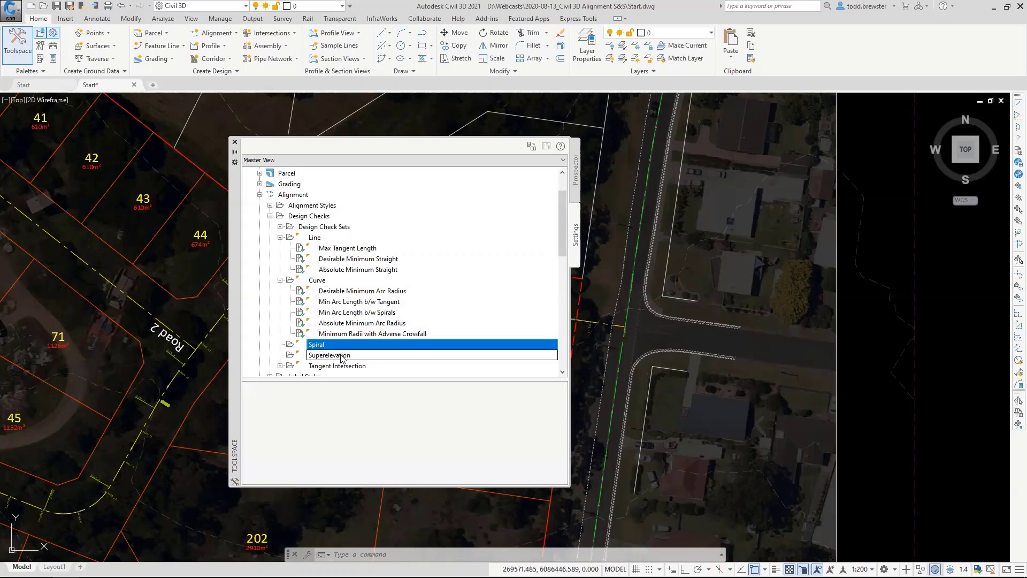
{"action": "left_click", "coordinate": [349, 368]}
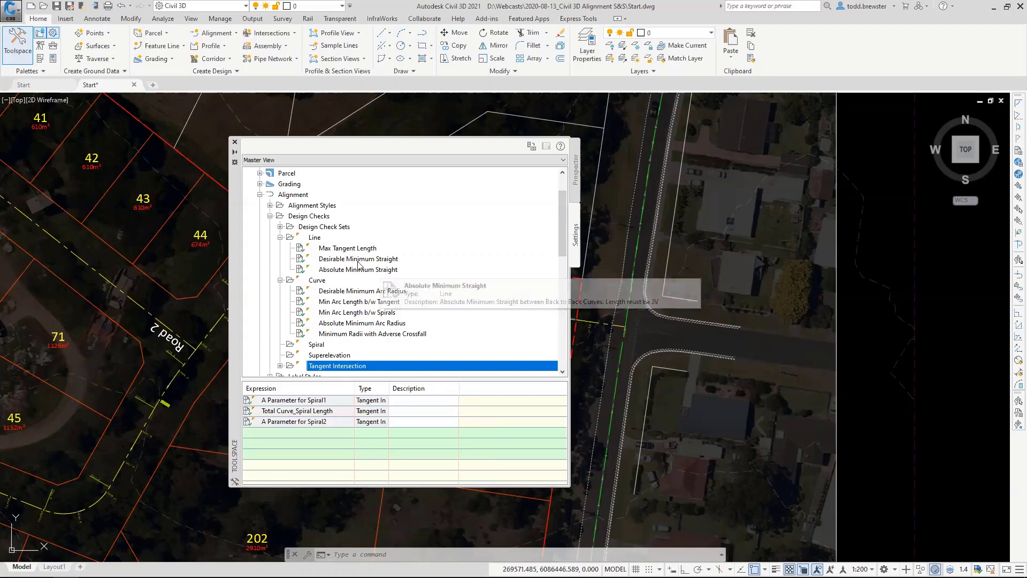
Start a new curve design check named _Min Radius, without a description.
{"action": "right_click", "coordinate": [317, 280]}
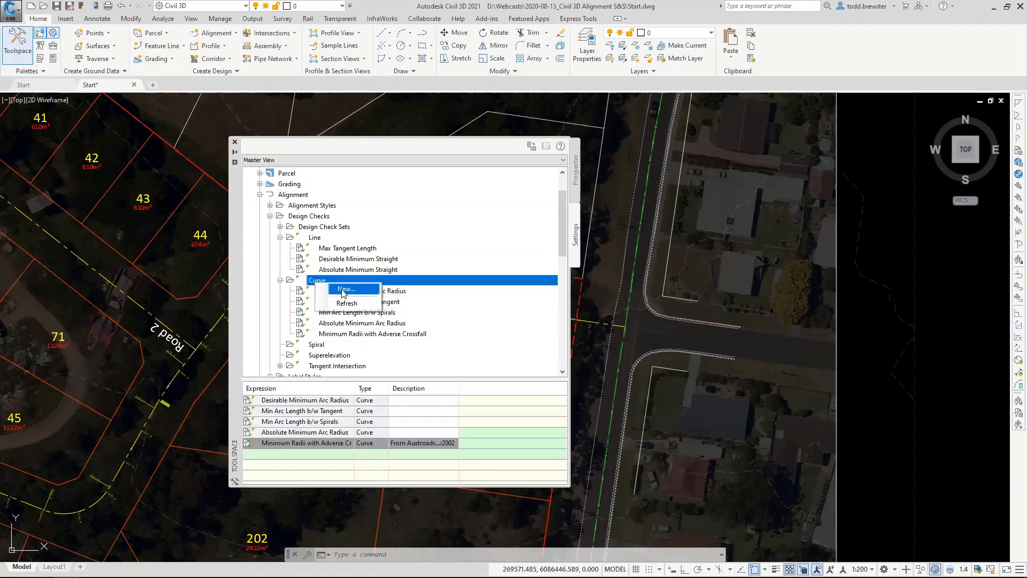
{"action": "left_click", "coordinate": [345, 290]}
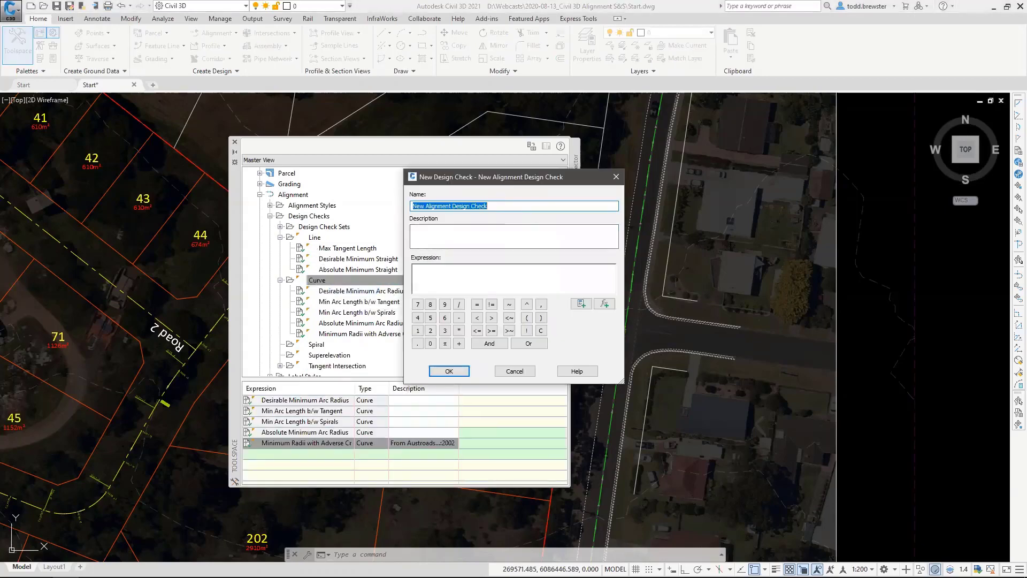
{"action": "type", "text": "_Min"}
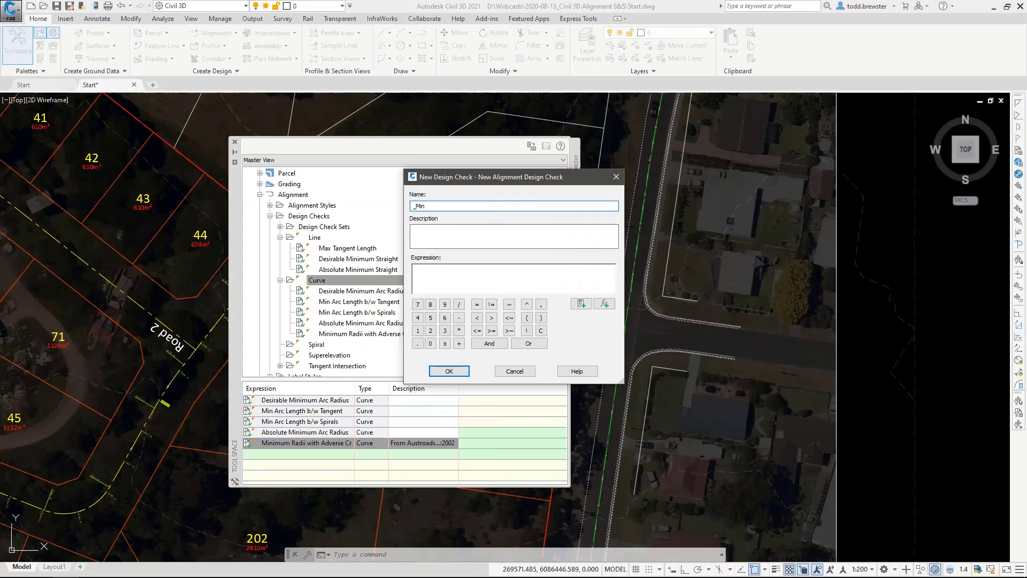
{"action": "type", "text": " Radius"}
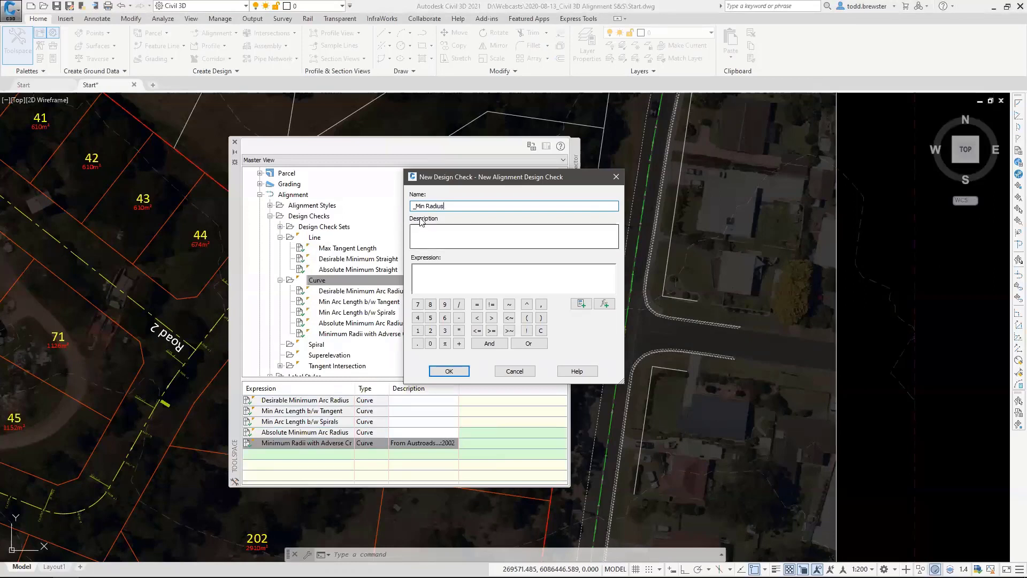
{"action": "left_click", "coordinate": [424, 235]}
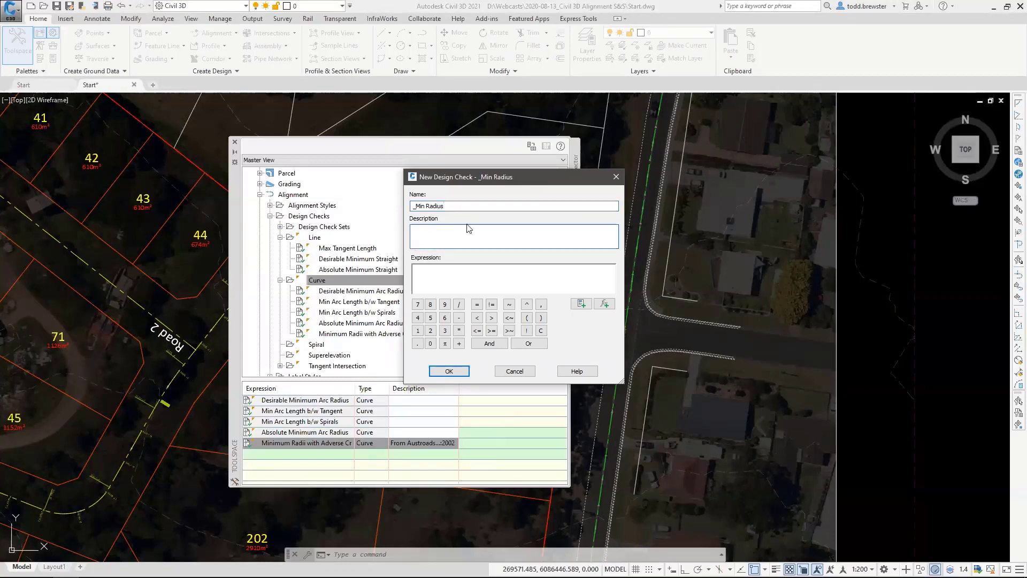
Review the properties and functions available for the _Min Radius check's expression.
{"action": "left_click", "coordinate": [452, 268]}
{"action": "left_click", "coordinate": [581, 304]}
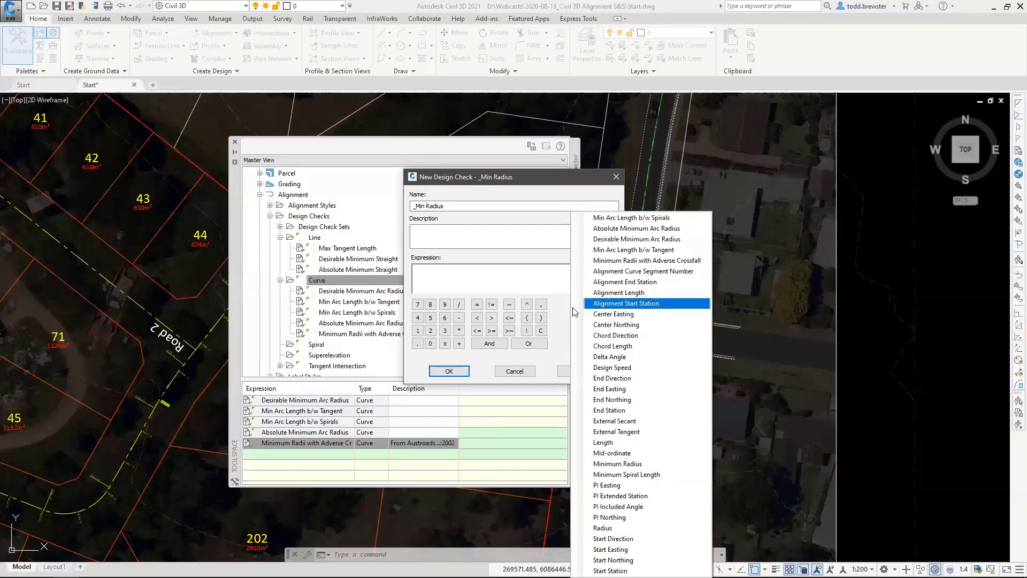
{"action": "left_click", "coordinate": [557, 308]}
{"action": "left_click", "coordinate": [582, 304]}
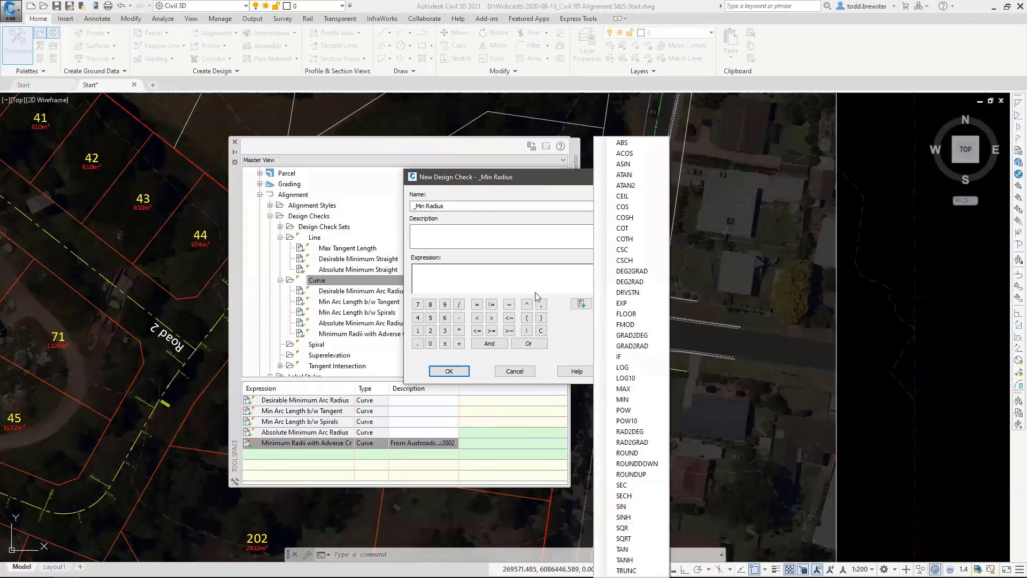
{"action": "left_click", "coordinate": [571, 327]}
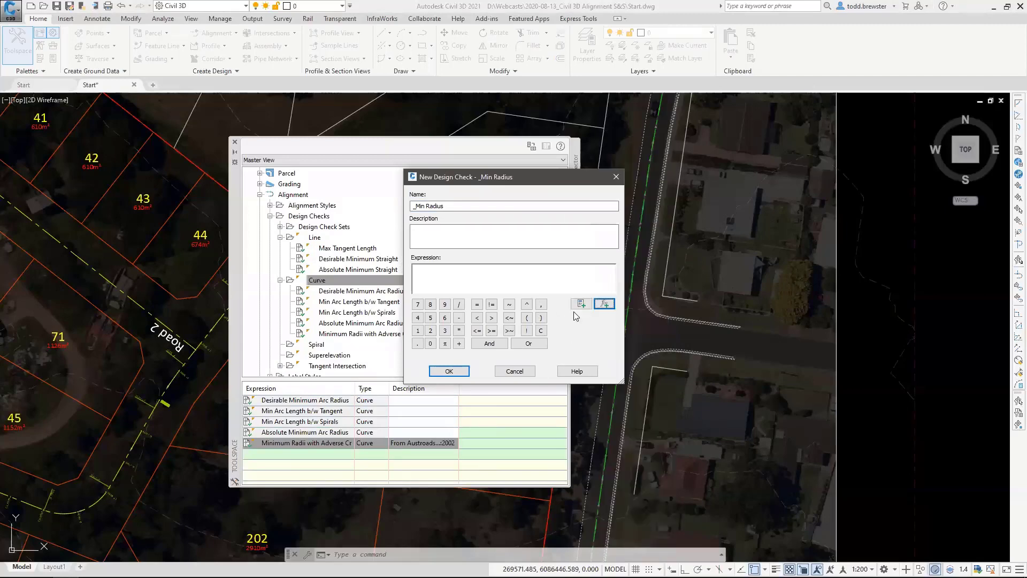
Define the _Min Radius expression as Radius>=15 from the Radius property, and save the design check.
{"action": "left_click", "coordinate": [575, 306]}
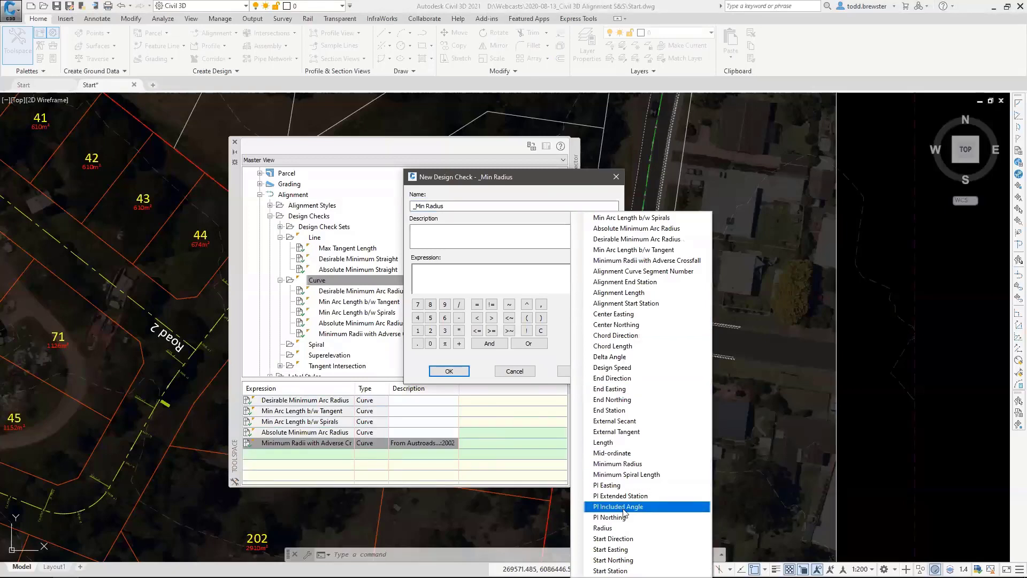
{"action": "left_click", "coordinate": [601, 528]}
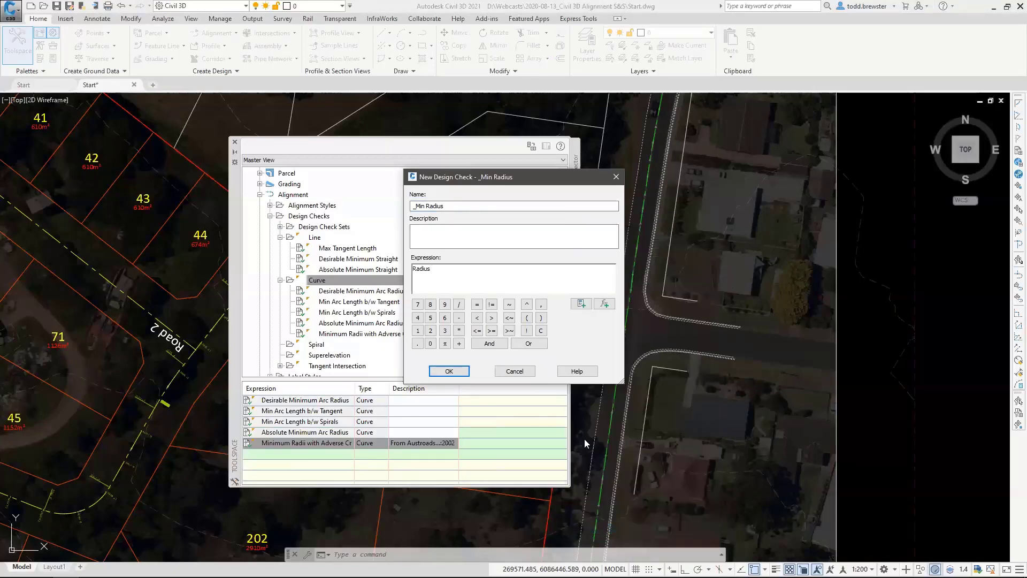
{"action": "left_click", "coordinate": [491, 331]}
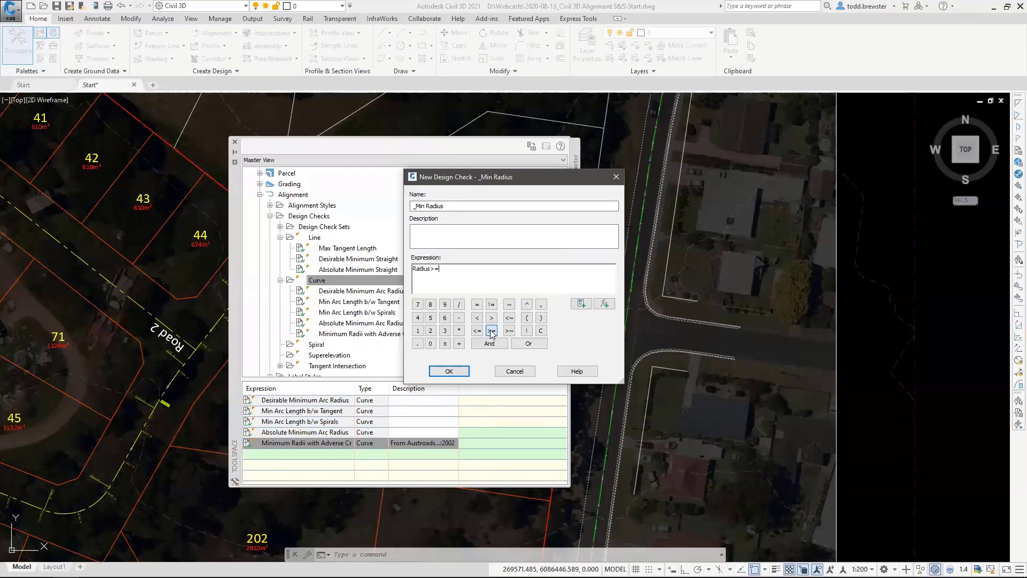
{"action": "left_click", "coordinate": [455, 269]}
{"action": "type", "text": "15"}
{"action": "left_click", "coordinate": [449, 371]}
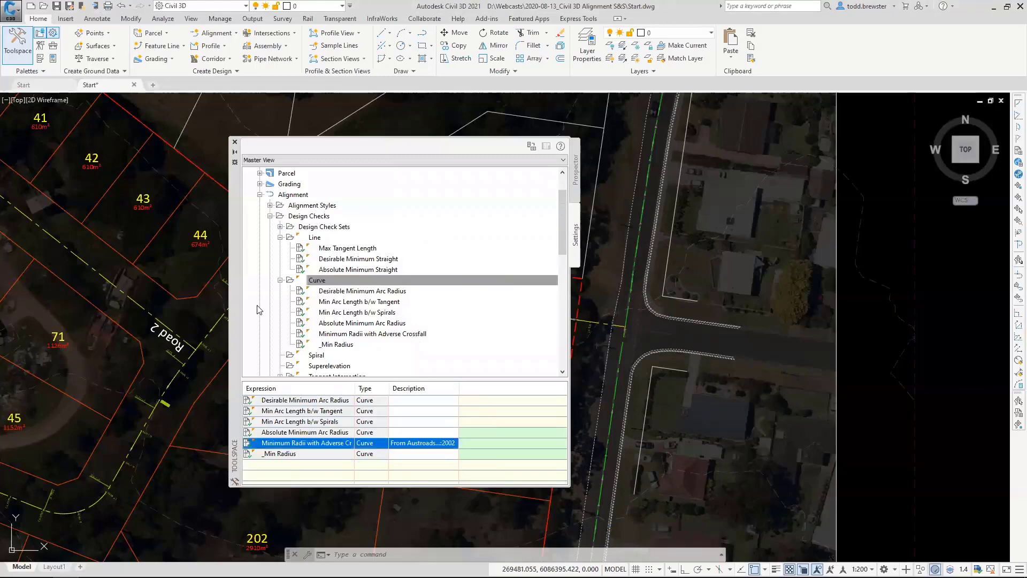
Review the speed-based expression of the Absolute Minimum Arc Radius curve check and close it without changes.
{"action": "left_click", "coordinate": [328, 323]}
{"action": "right_click", "coordinate": [354, 327]}
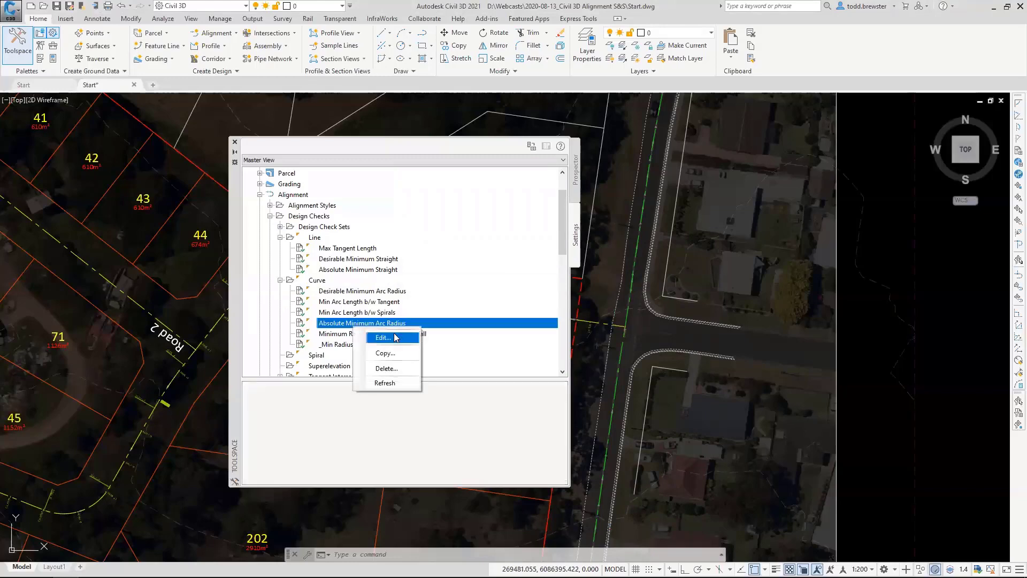
{"action": "left_click", "coordinate": [396, 337]}
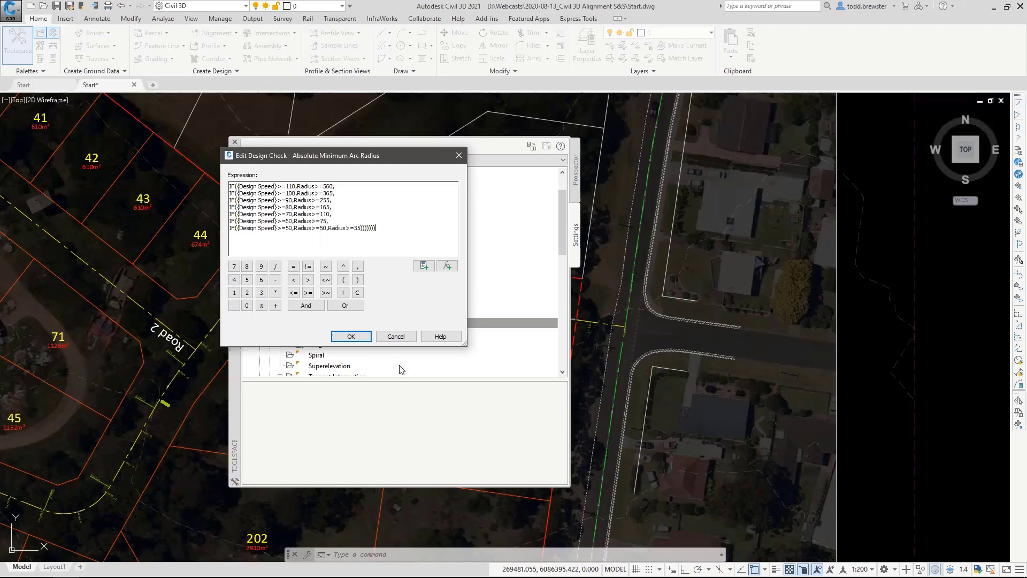
{"action": "left_click", "coordinate": [395, 337]}
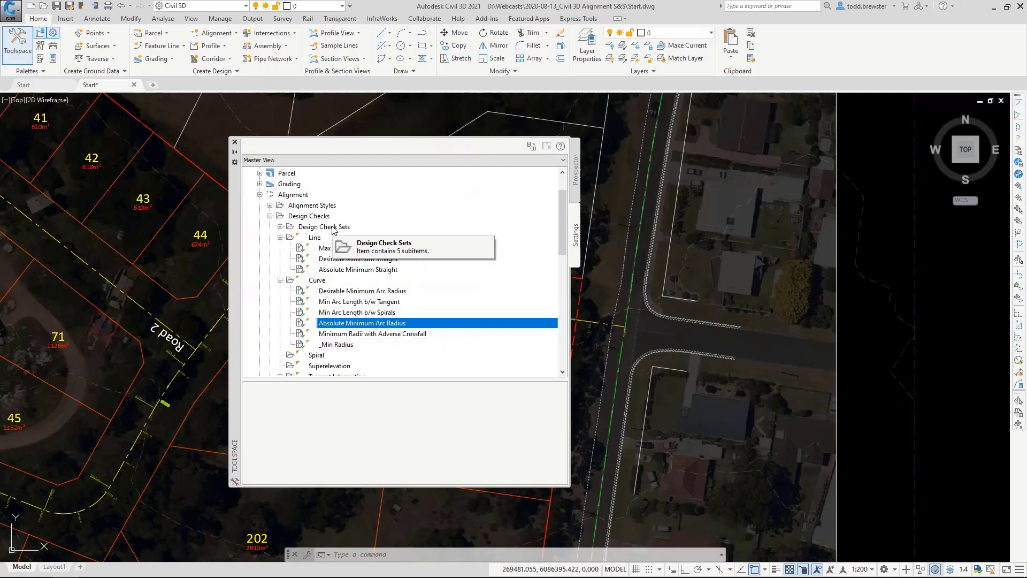
Inspect which checks belong to the urban-area design check sets for desirable and absolute minimum radius.
{"action": "left_click", "coordinate": [279, 227]}
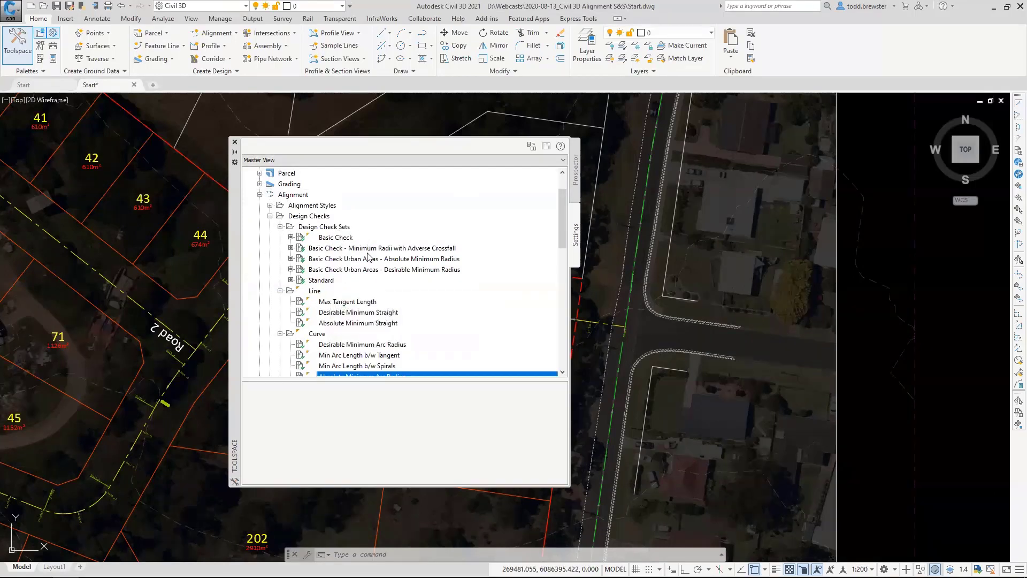
{"action": "mouse_move", "coordinate": [414, 274]}
{"action": "left_click", "coordinate": [408, 270]}
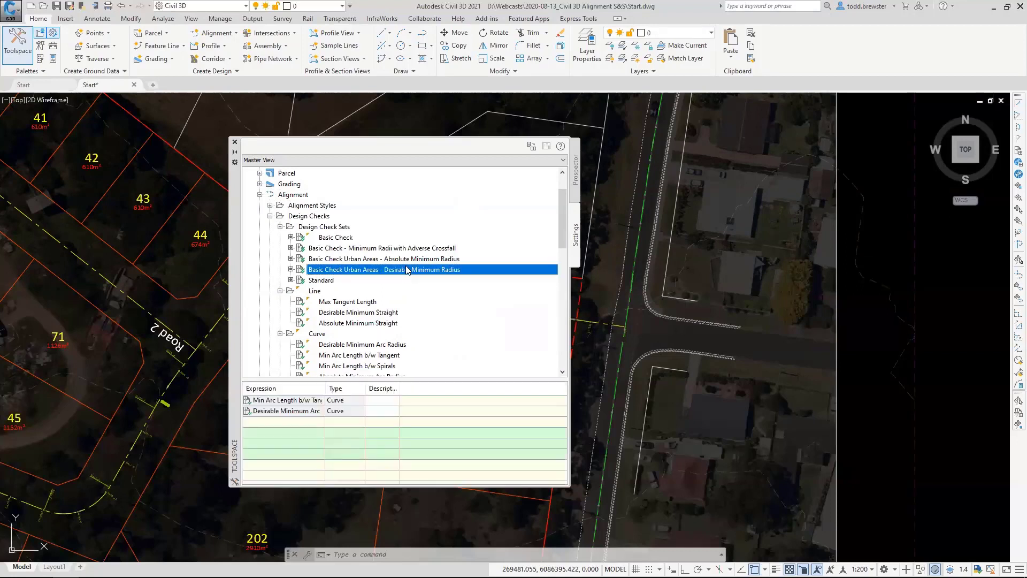
{"action": "left_click", "coordinate": [417, 261]}
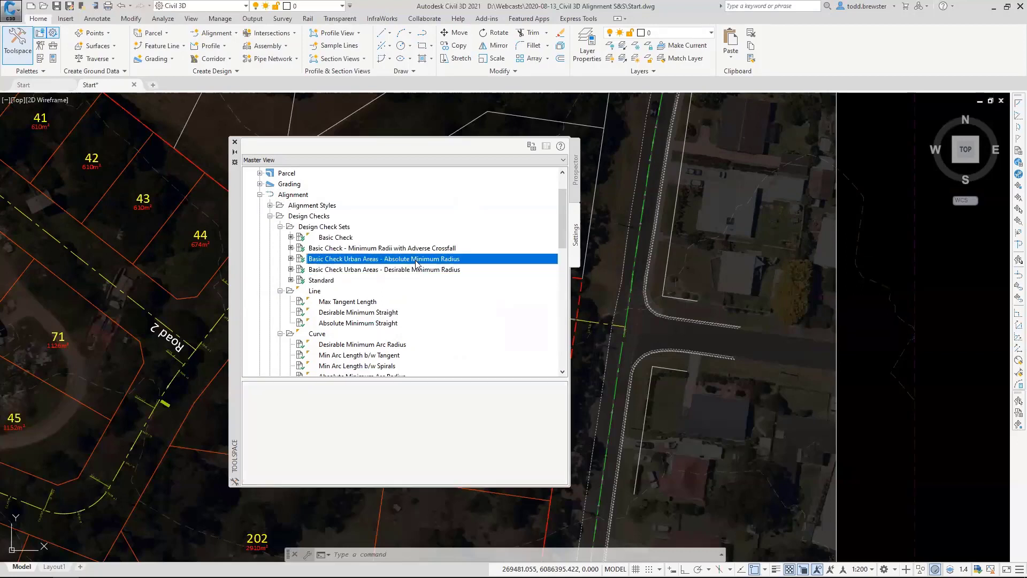
Review the description of the Basic Check Urban Areas - Absolute Minimum Radius set and remove its Absolute Minimum Arc Radius check.
{"action": "right_click", "coordinate": [346, 262]}
{"action": "left_click", "coordinate": [380, 268]}
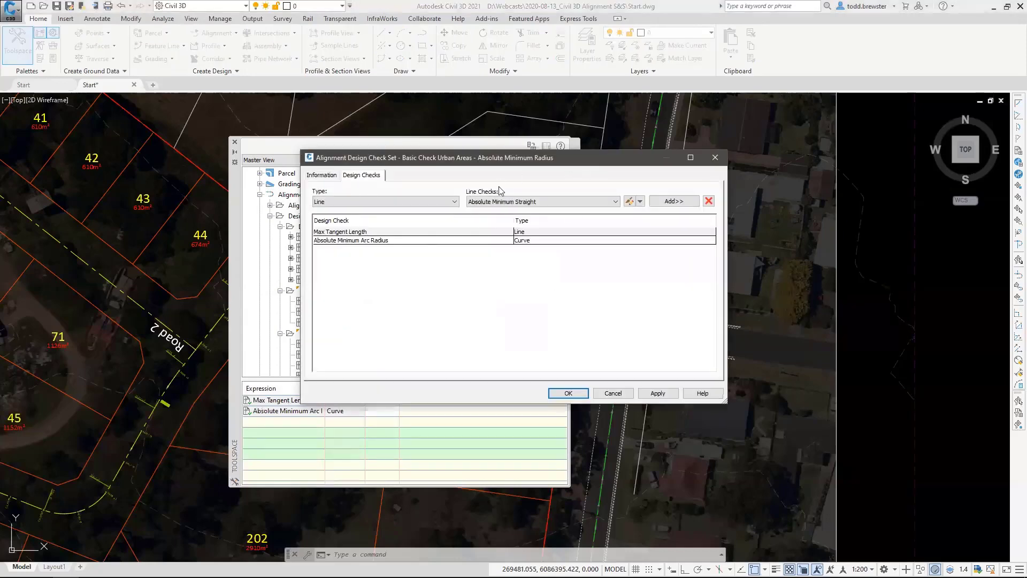
{"action": "left_click", "coordinate": [321, 176]}
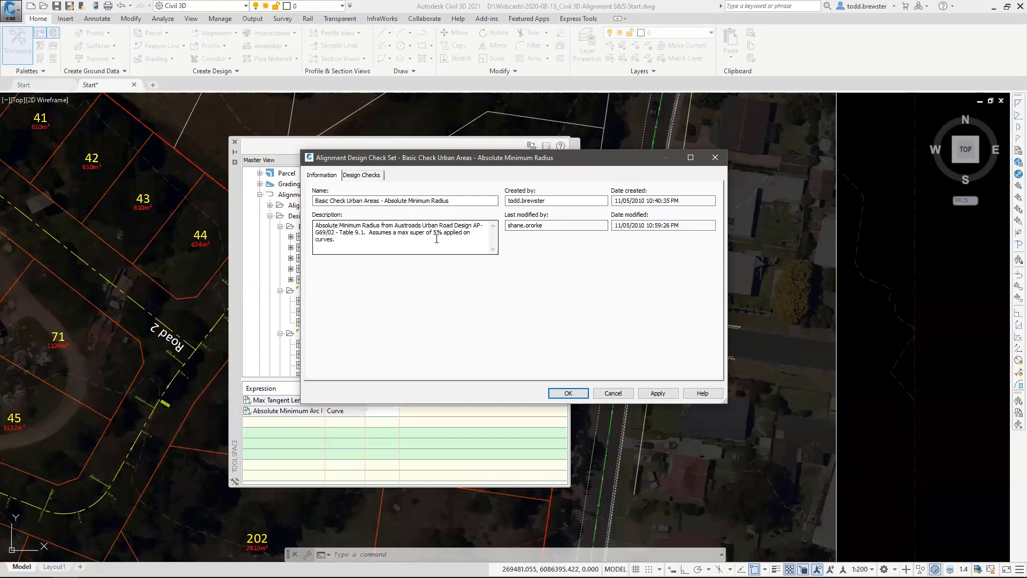
{"action": "left_click", "coordinate": [362, 176]}
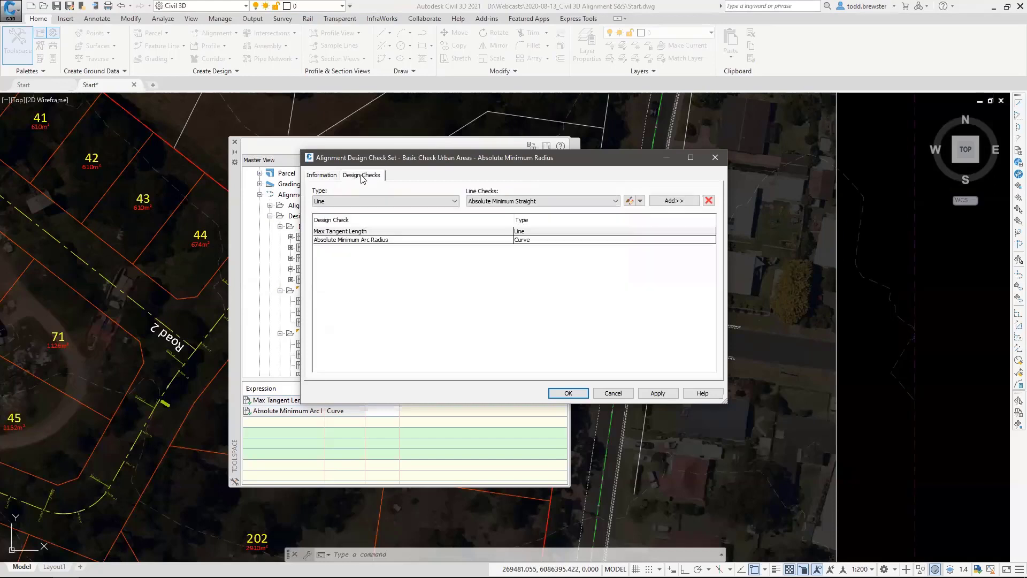
{"action": "left_click", "coordinate": [362, 240]}
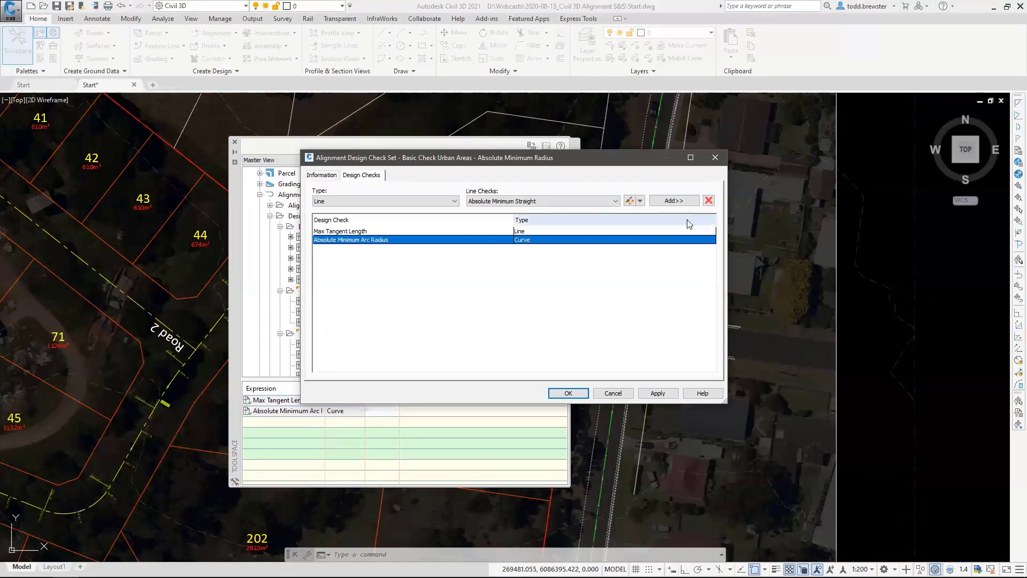
{"action": "left_click", "coordinate": [708, 200]}
Add the _Min Radius curve check to the Basic Check Urban Areas - Absolute Minimum Radius set and save the set.
{"action": "left_click", "coordinate": [407, 200]}
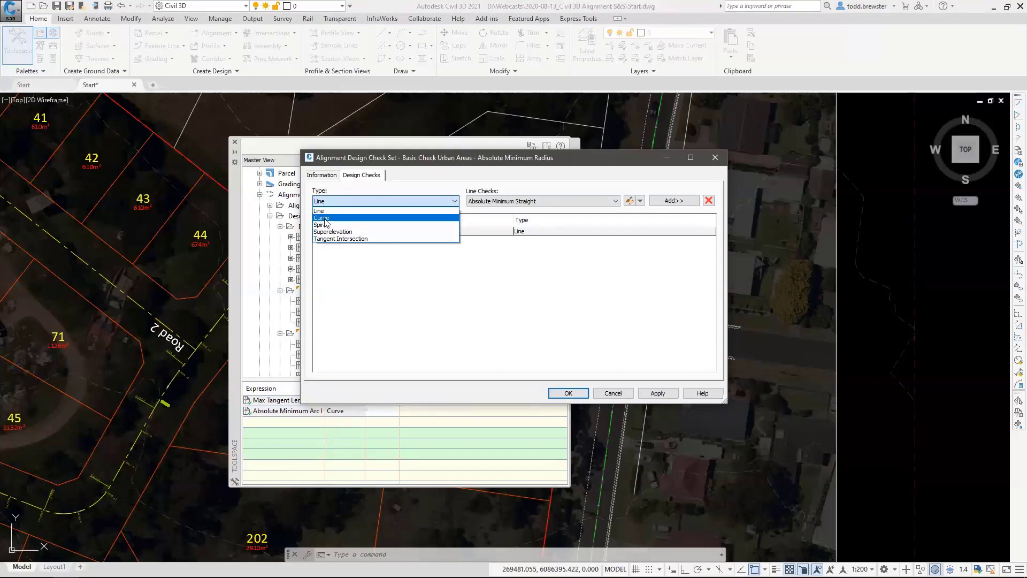
{"action": "left_click", "coordinate": [325, 219]}
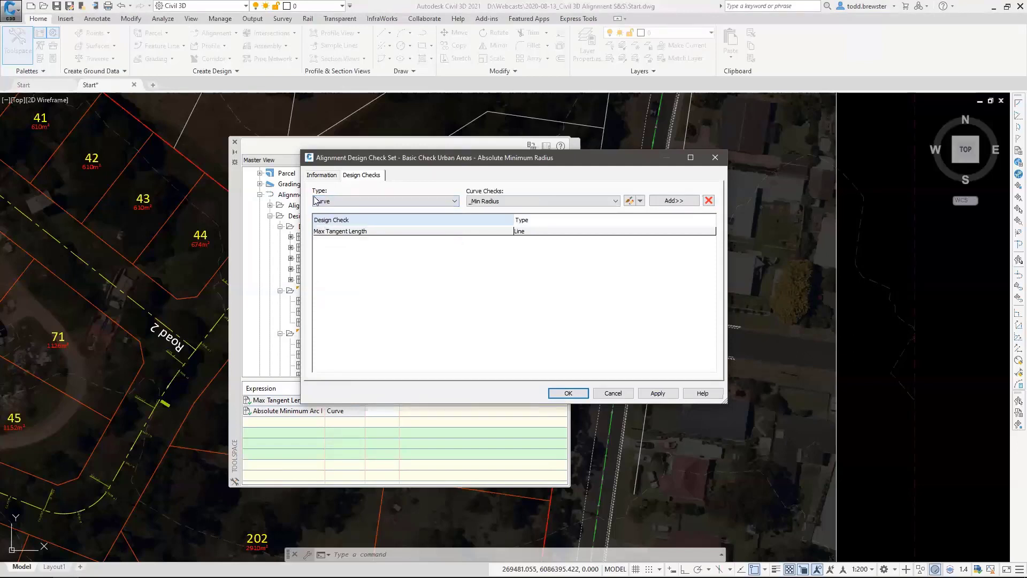
{"action": "left_click", "coordinate": [495, 201]}
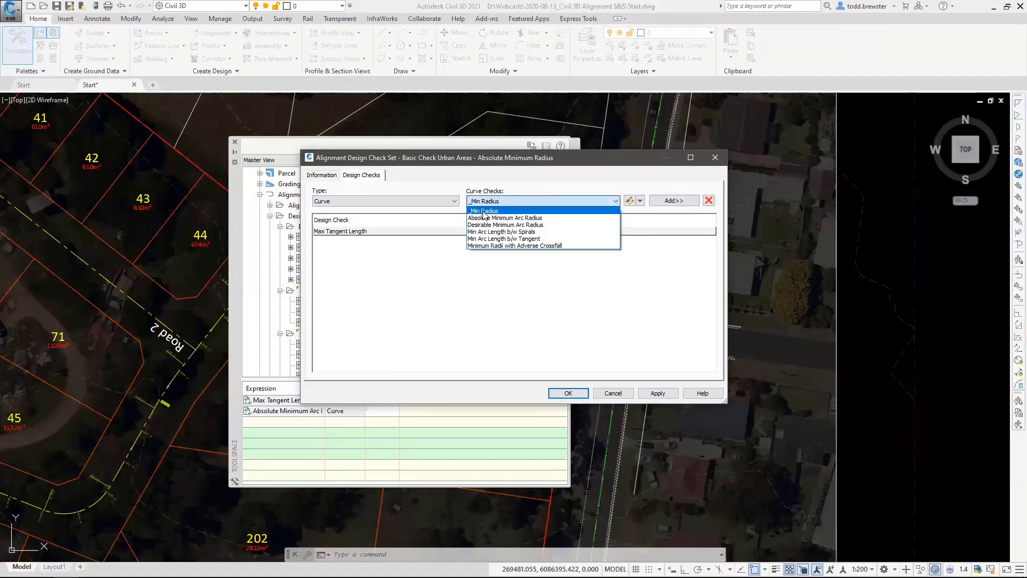
{"action": "left_click", "coordinate": [487, 211]}
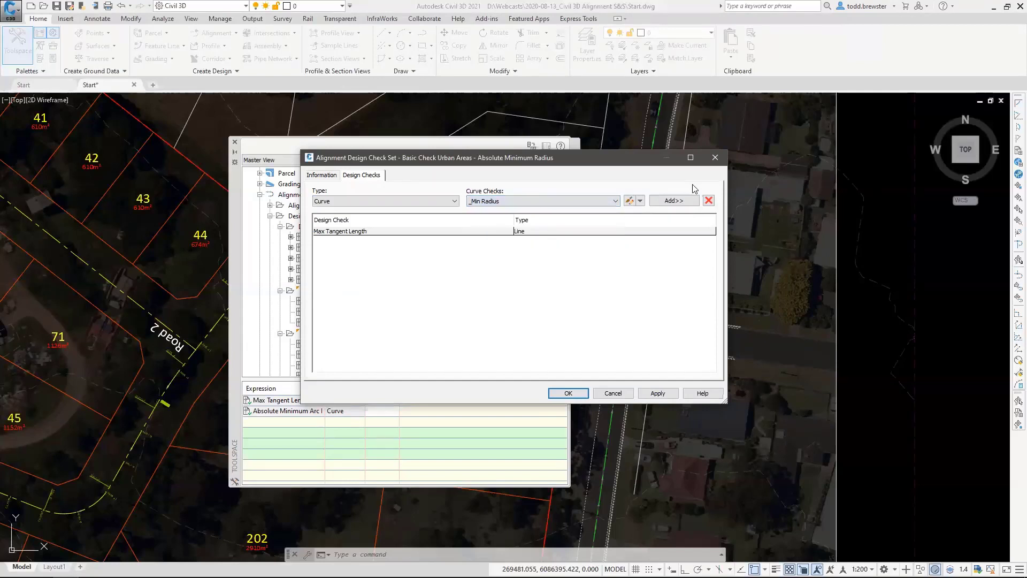
{"action": "left_click", "coordinate": [678, 201]}
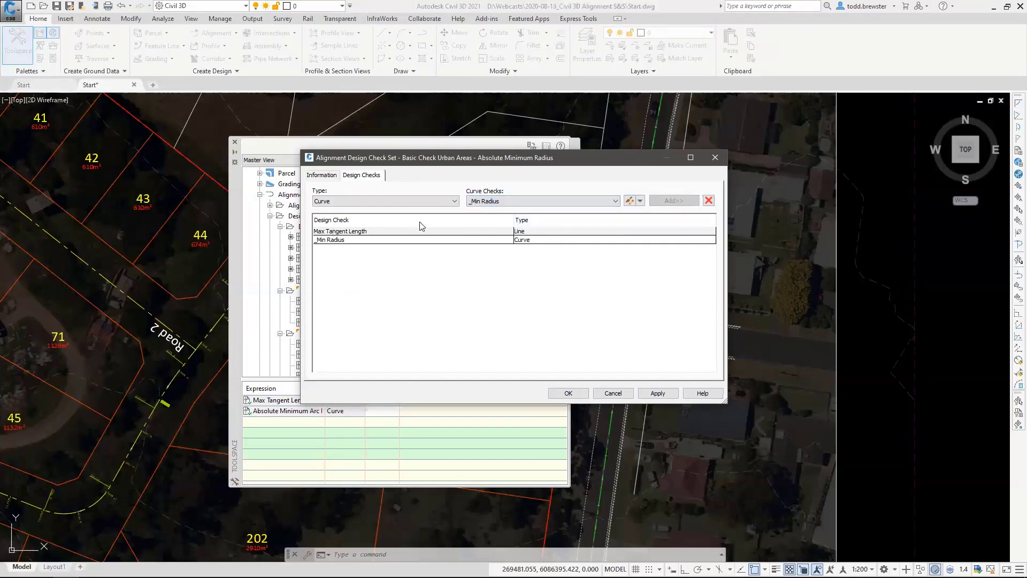
{"action": "left_click", "coordinate": [329, 232]}
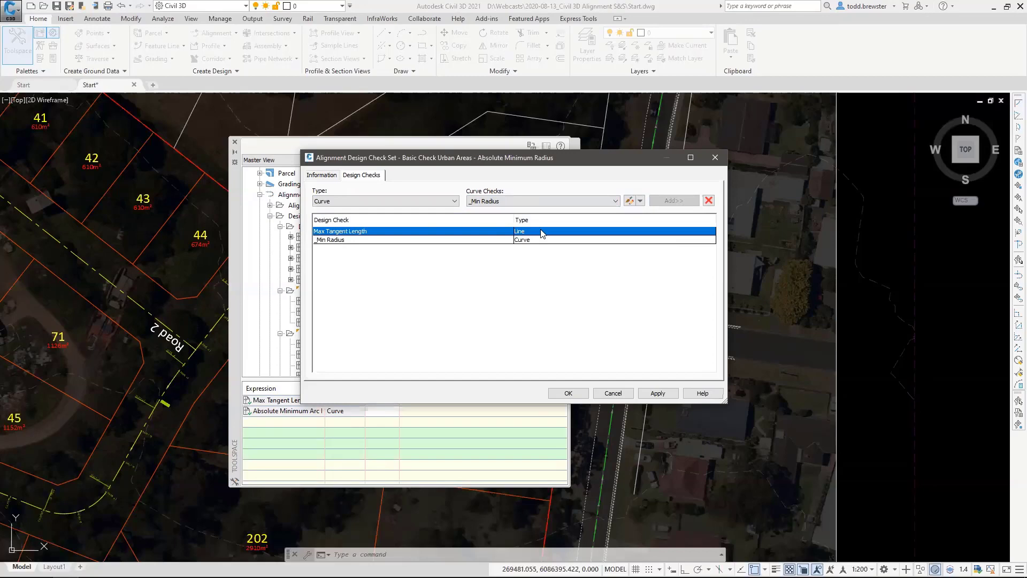
{"action": "left_click", "coordinate": [323, 240]}
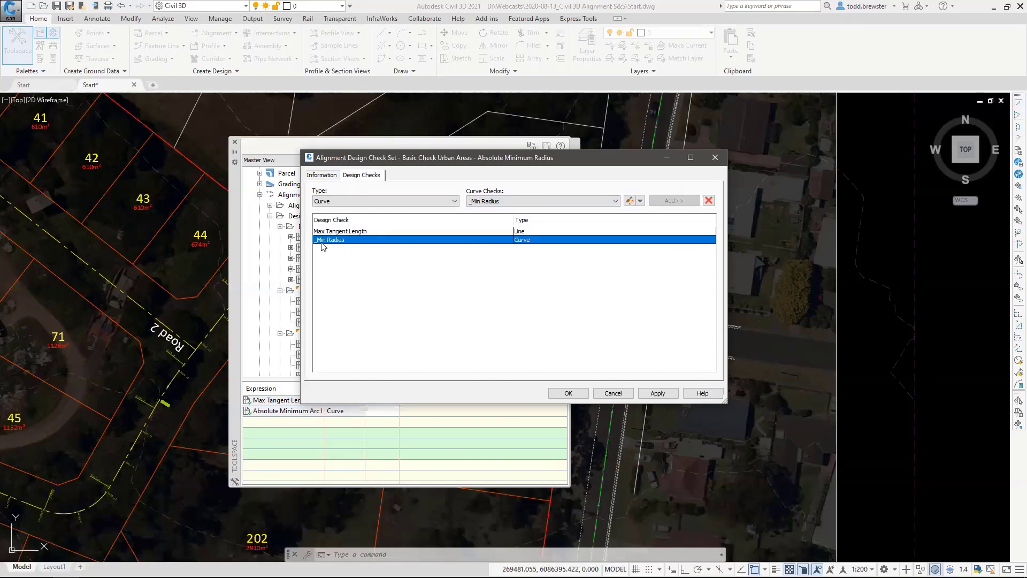
{"action": "left_click", "coordinate": [570, 392]}
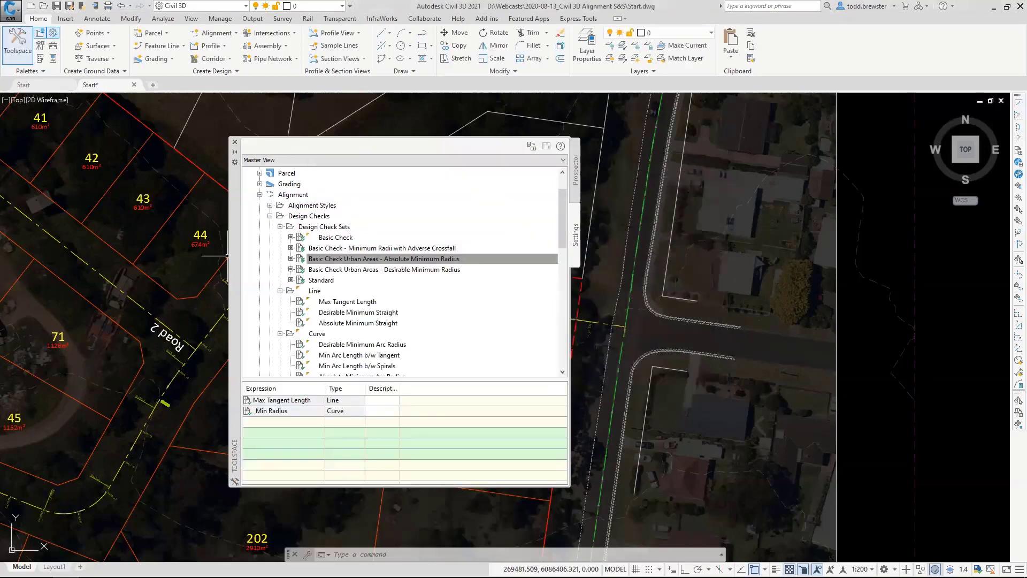
Dock the Toolspace and enable criteria-based design for the Road 1 alignment, using the maximum permissible design speed.
{"action": "mouse_move", "coordinate": [234, 266]}
{"action": "left_mouse_down"}
{"action": "mouse_move", "coordinate": [36, 236]}
{"action": "mouse_move", "coordinate": [14, 246]}
{"action": "left_mouse_up"}
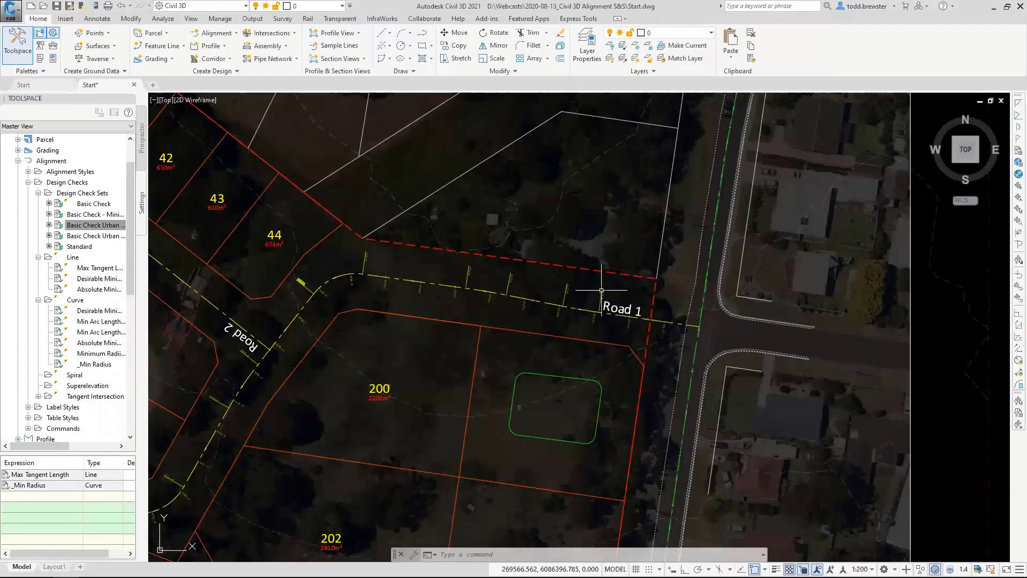
{"action": "mouse_move", "coordinate": [593, 313]}
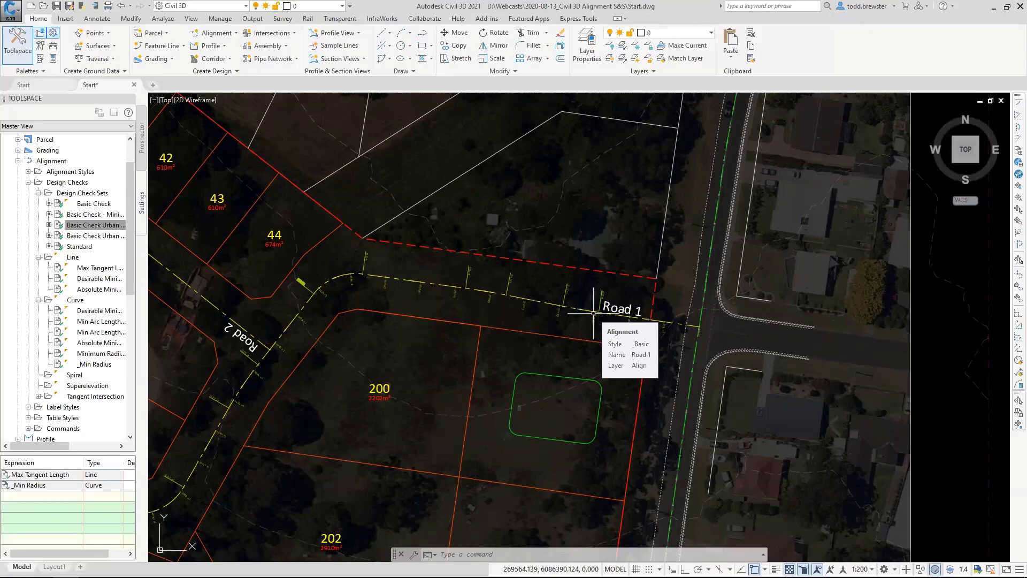
{"action": "left_click", "coordinate": [583, 310]}
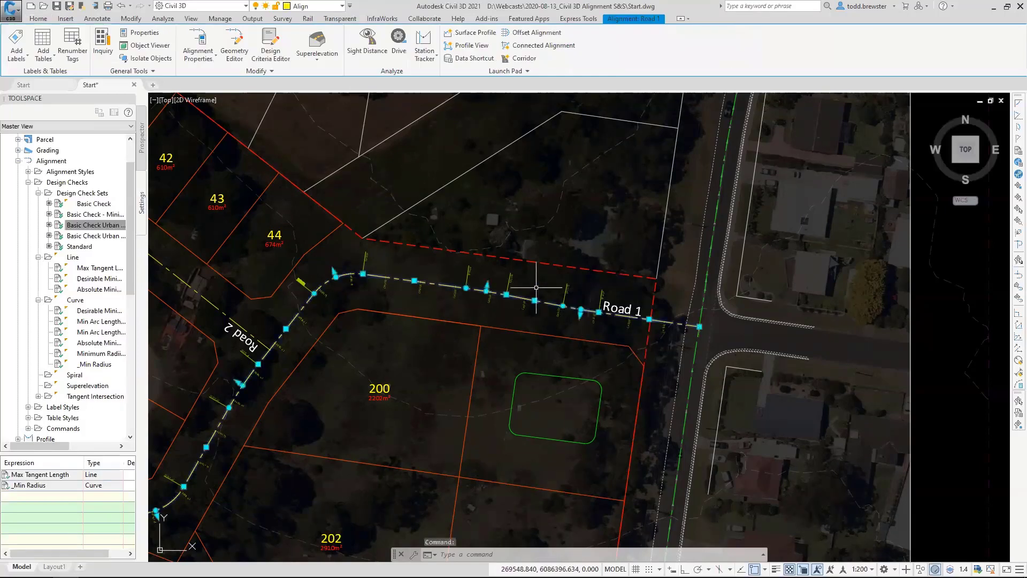
{"action": "right_click", "coordinate": [521, 274]}
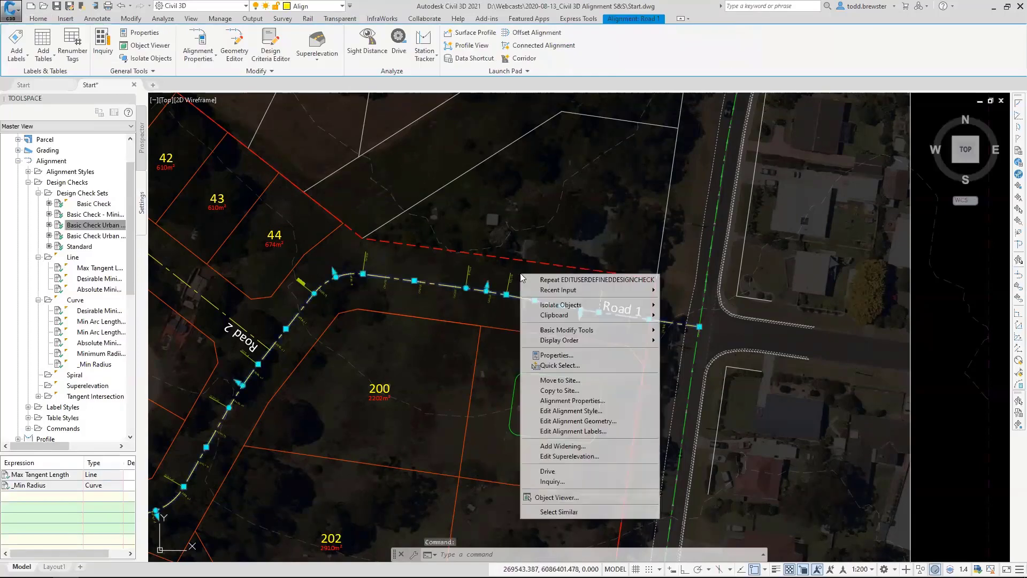
{"action": "left_click", "coordinate": [561, 401]}
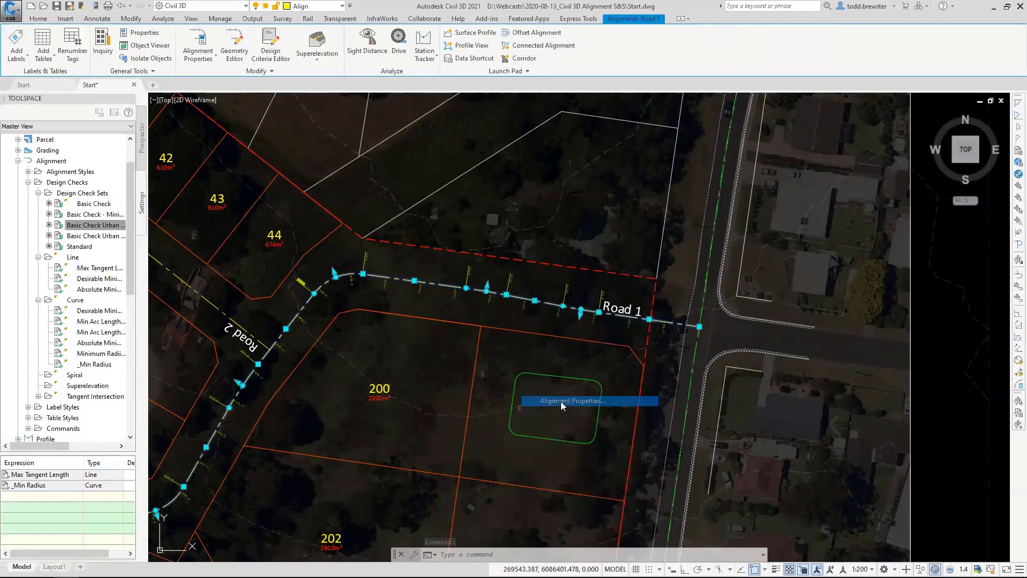
{"action": "left_click", "coordinate": [590, 207]}
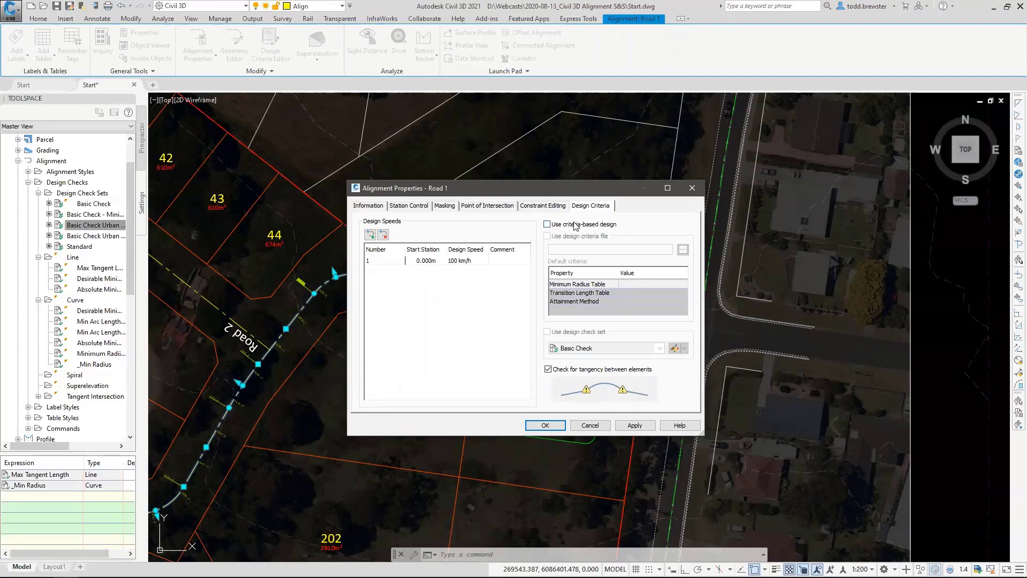
{"action": "left_click", "coordinate": [575, 224]}
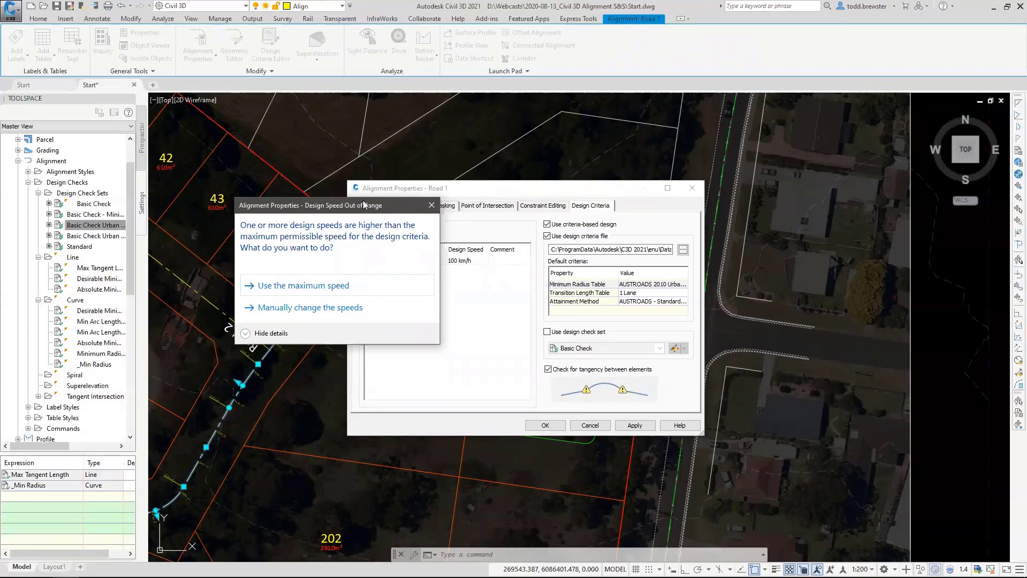
{"action": "left_click_drag", "start_coordinate": [384, 205], "coordinate": [311, 198]}
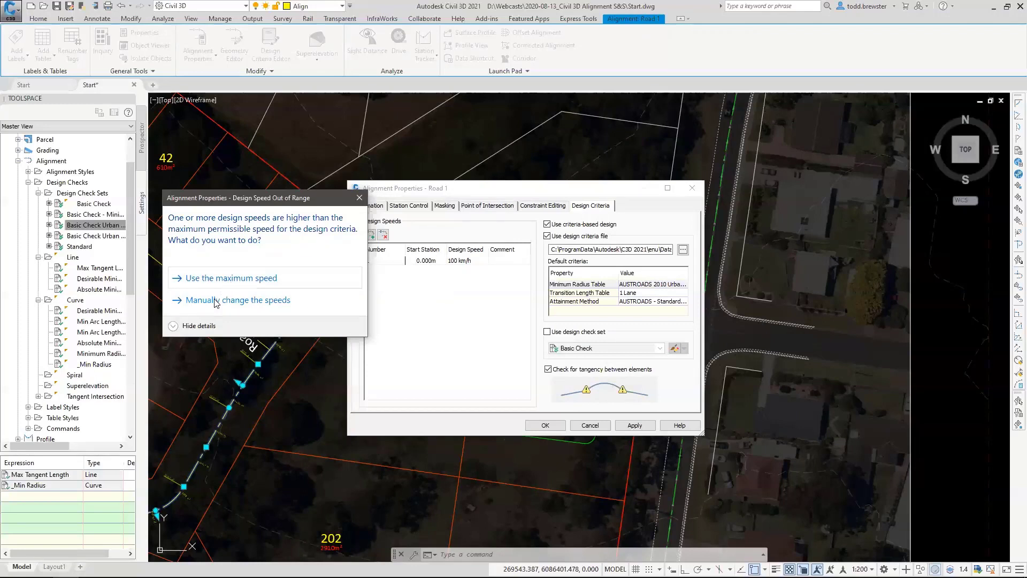
{"action": "left_click", "coordinate": [248, 277]}
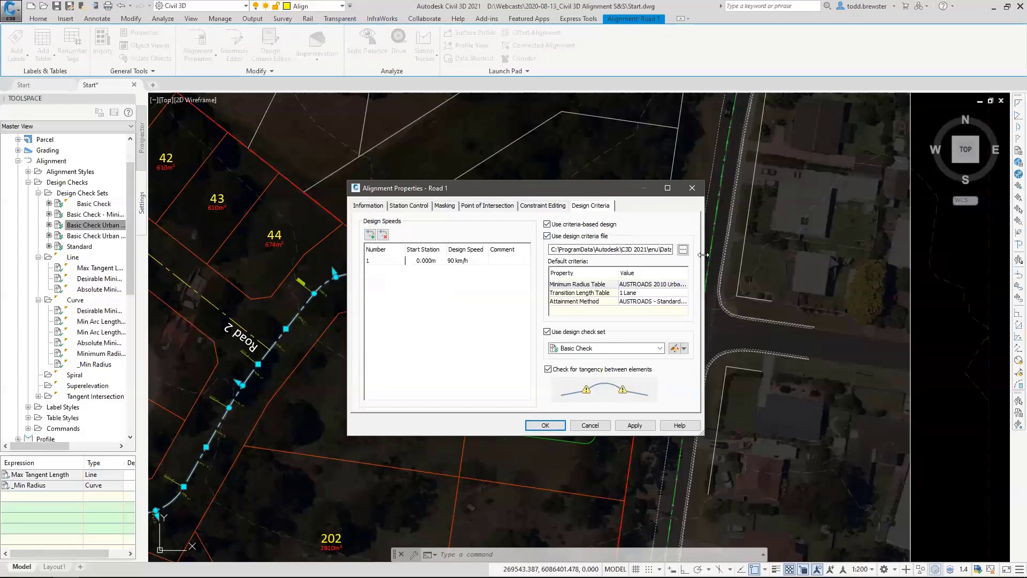
Enlarge the Road 1 properties dialog and browse the design criteria files in the Metric corridor design standards folder without selecting another file.
{"action": "left_click_drag", "start_coordinate": [703, 255], "coordinate": [940, 254]}
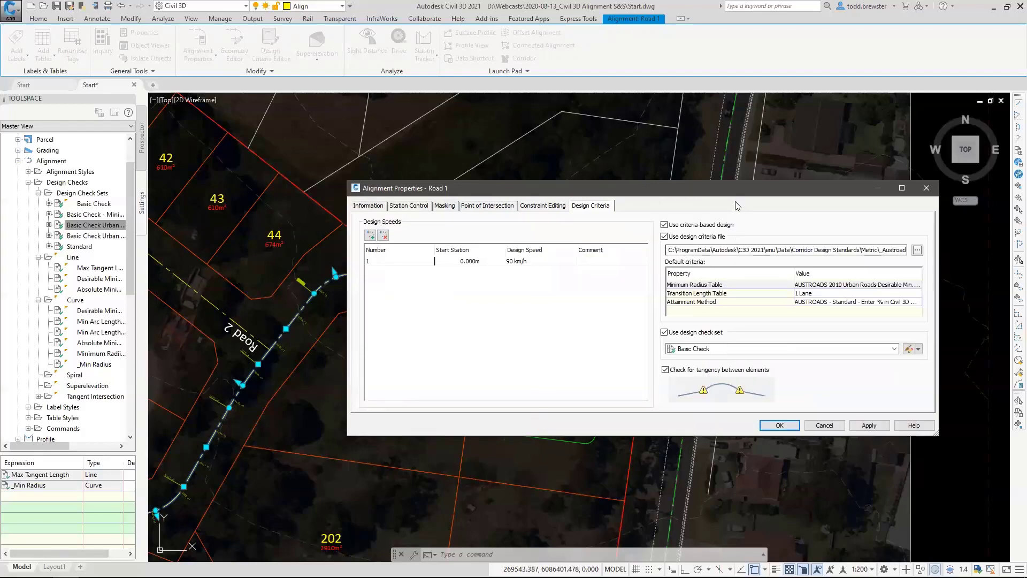
{"action": "left_click_drag", "start_coordinate": [706, 183], "coordinate": [467, 119]}
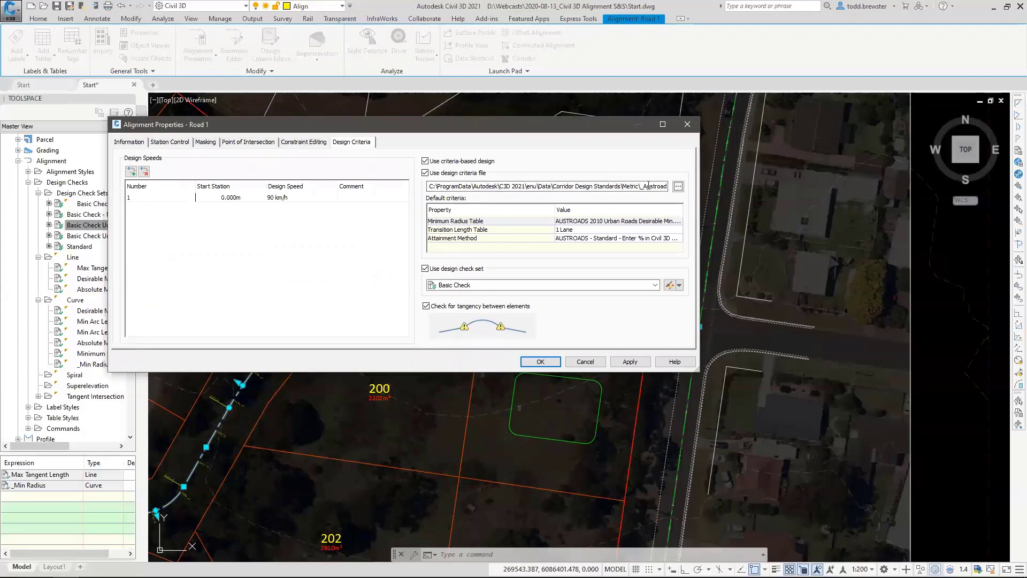
{"action": "left_click", "coordinate": [681, 235]}
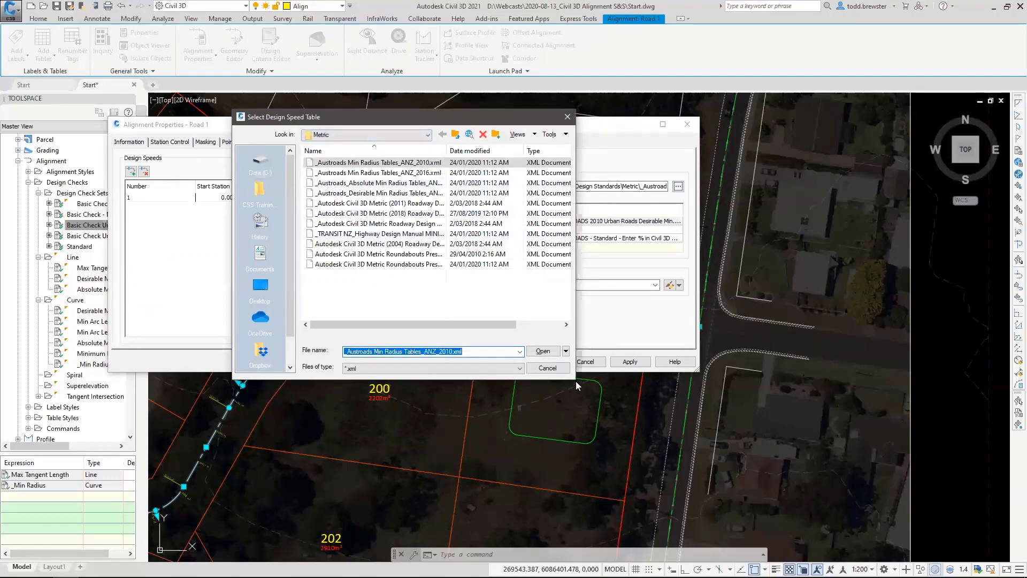
{"action": "left_click_drag", "start_coordinate": [575, 379], "coordinate": [658, 404]}
{"action": "left_click", "coordinate": [395, 135]}
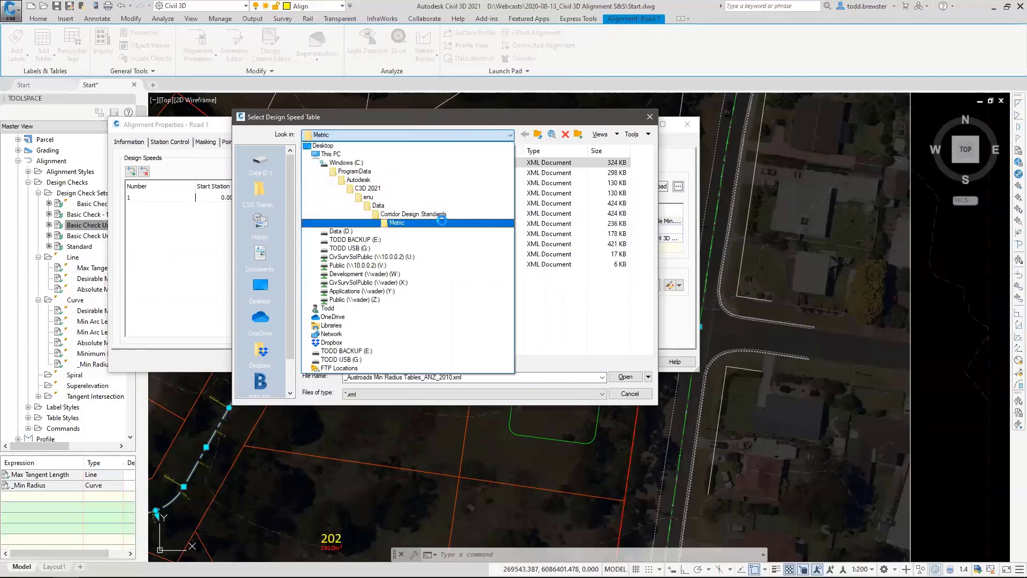
{"action": "left_click", "coordinate": [442, 220]}
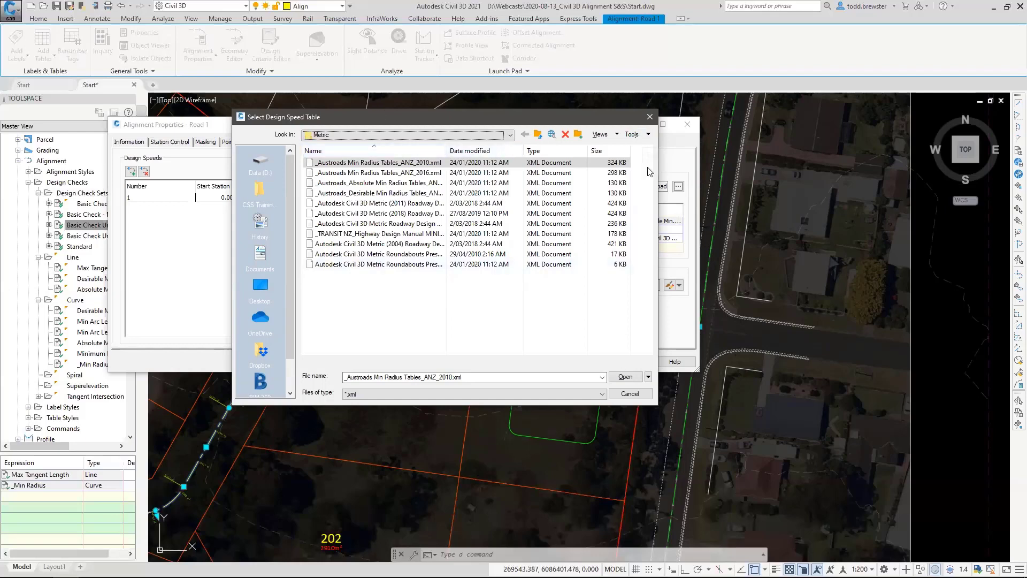
{"action": "left_click", "coordinate": [650, 116]}
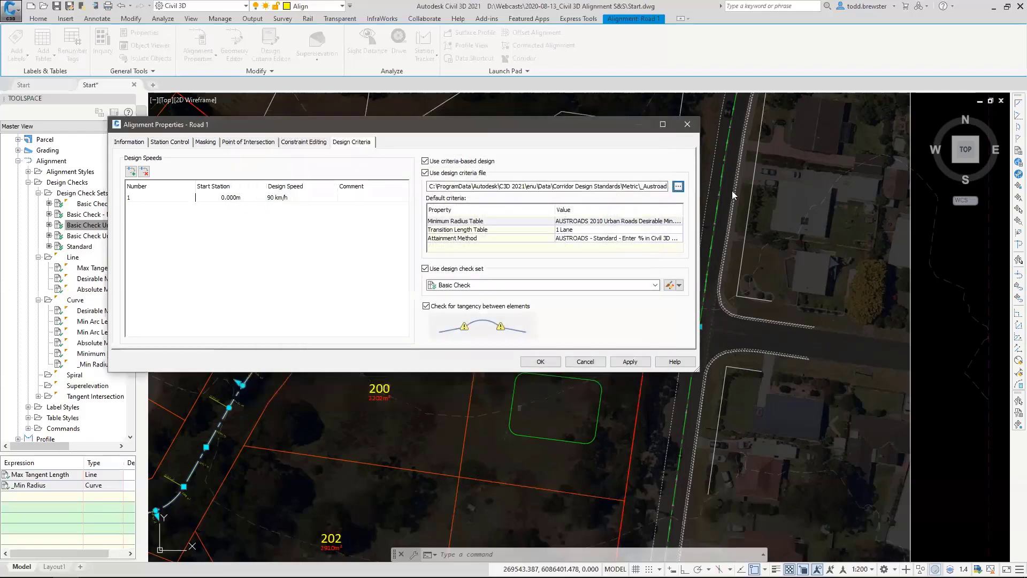
Turn off the design criteria file for Road 1 and assign the Basic Check Urban Areas - Absolute Minimum Radius check set.
{"action": "left_click", "coordinate": [457, 174]}
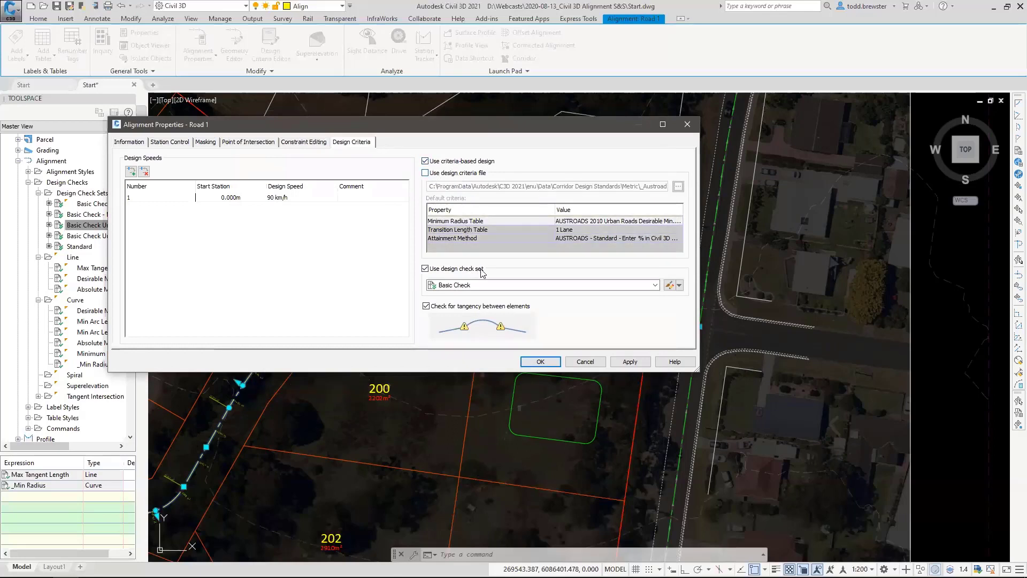
{"action": "left_click", "coordinate": [459, 287]}
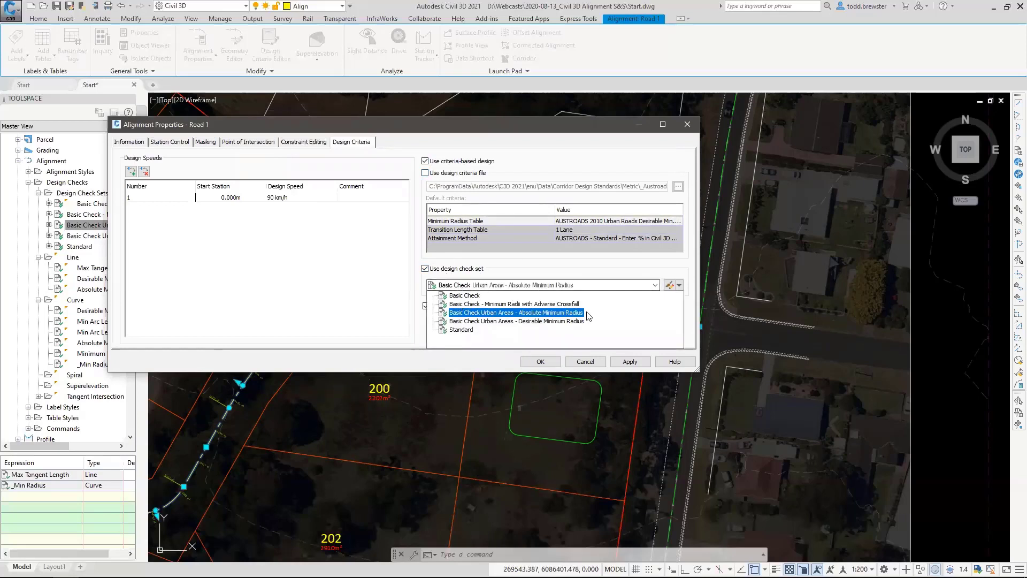
{"action": "left_click", "coordinate": [459, 313]}
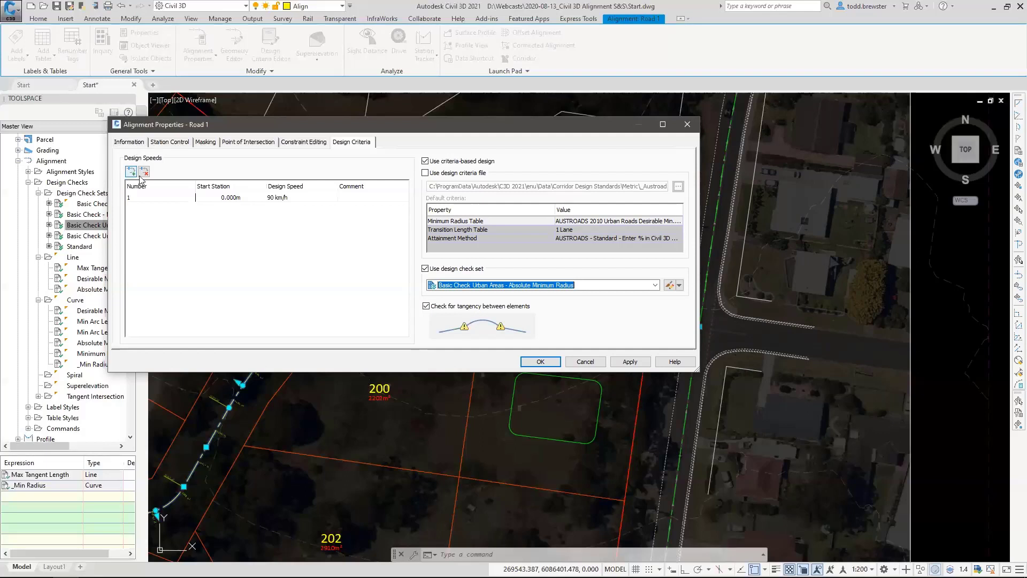
Set the Road 1 design speed at station 0.000m to 50 km/h, apply the alignment properties and deselect the alignment.
{"action": "left_click", "coordinate": [284, 198]}
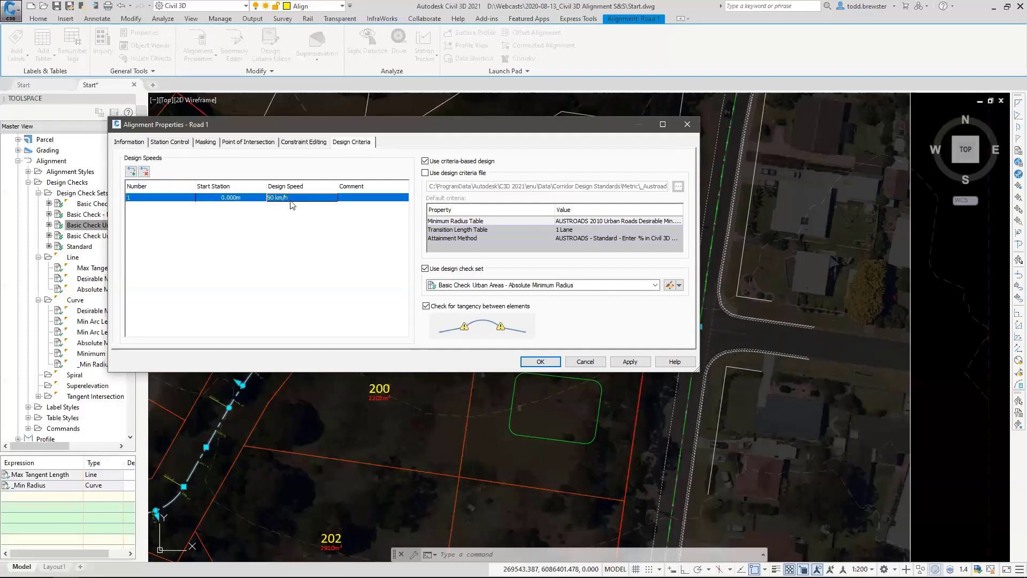
{"action": "left_click", "coordinate": [292, 198]}
{"action": "type", "text": "50"}
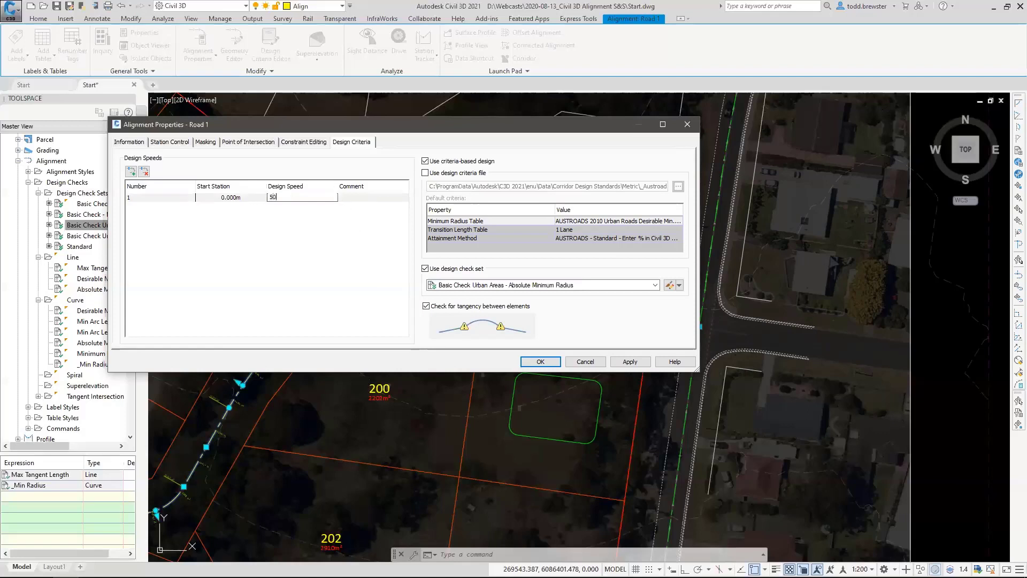
{"action": "left_click", "coordinate": [242, 234]}
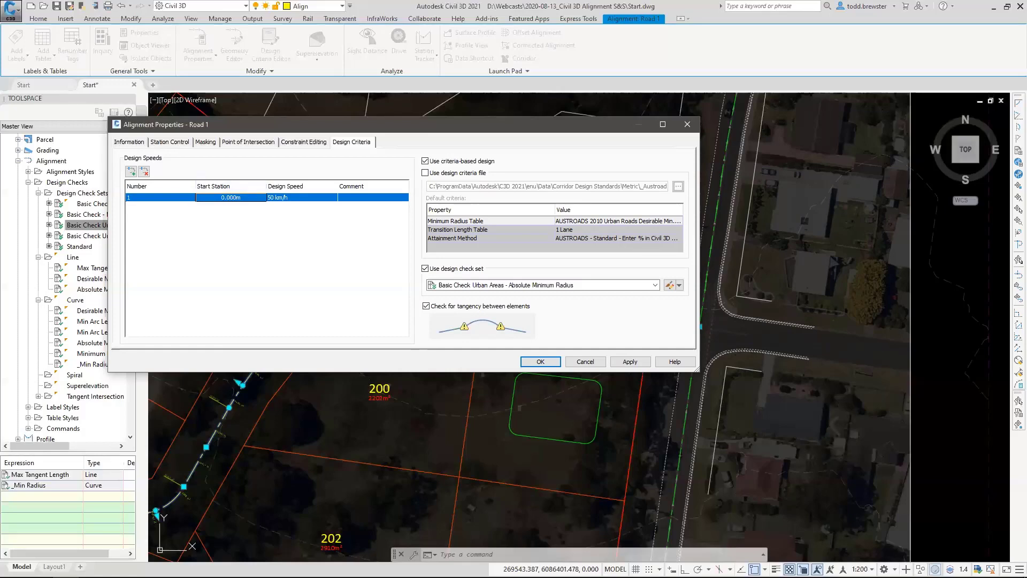
{"action": "left_click", "coordinate": [541, 362]}
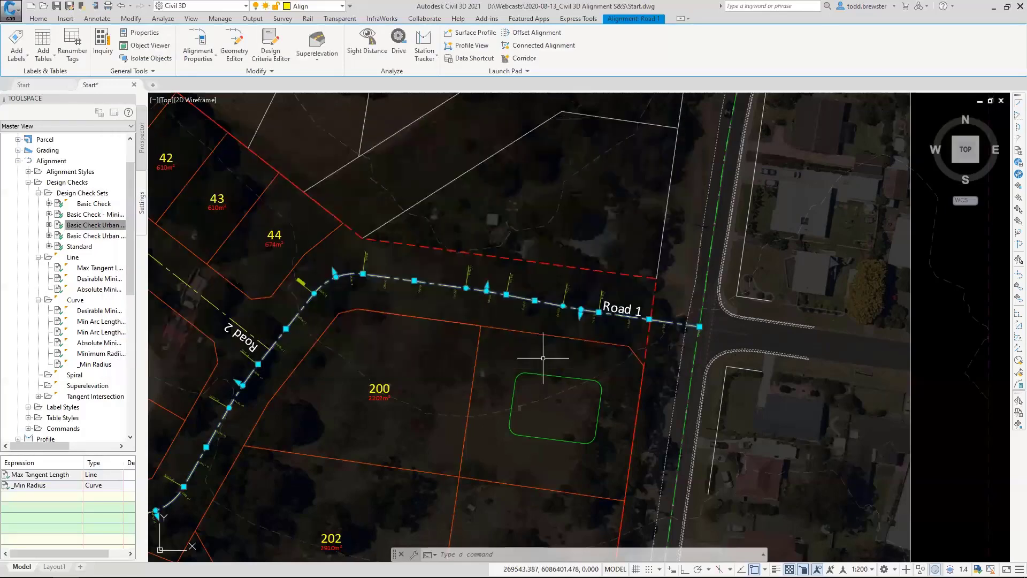
{"action": "scroll", "coordinate": [320, 248], "scroll_direction": "down", "scroll_amount": 5}
{"action": "key", "text": "Escape"}
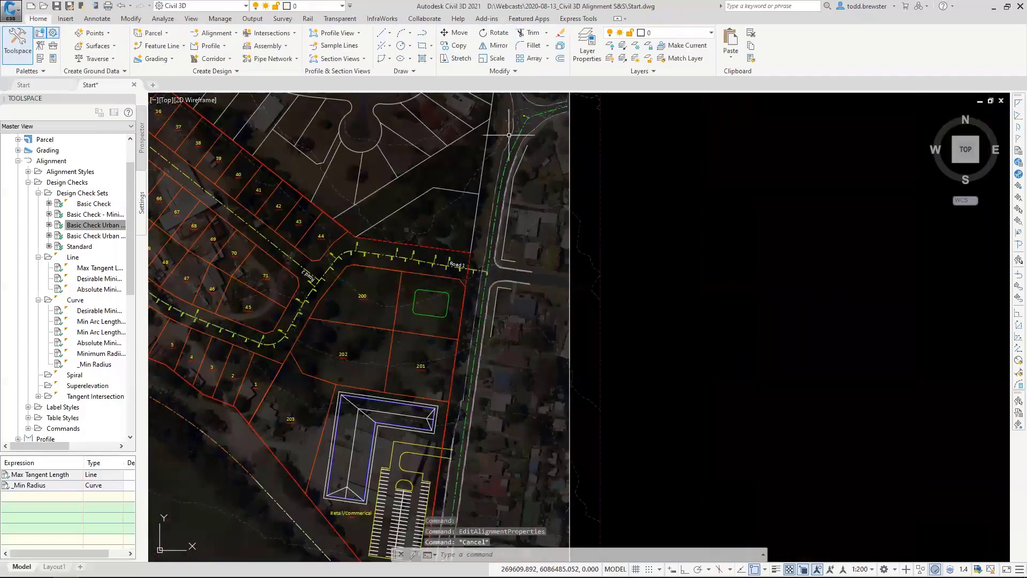
Stretch the Existing Road Crown alignment's curve at the roundabout to a 15 m radius.
{"action": "middle_click_drag", "start_coordinate": [515, 134], "coordinate": [521, 208]}
{"action": "scroll", "coordinate": [520, 203], "scroll_direction": "up", "scroll_amount": 4}
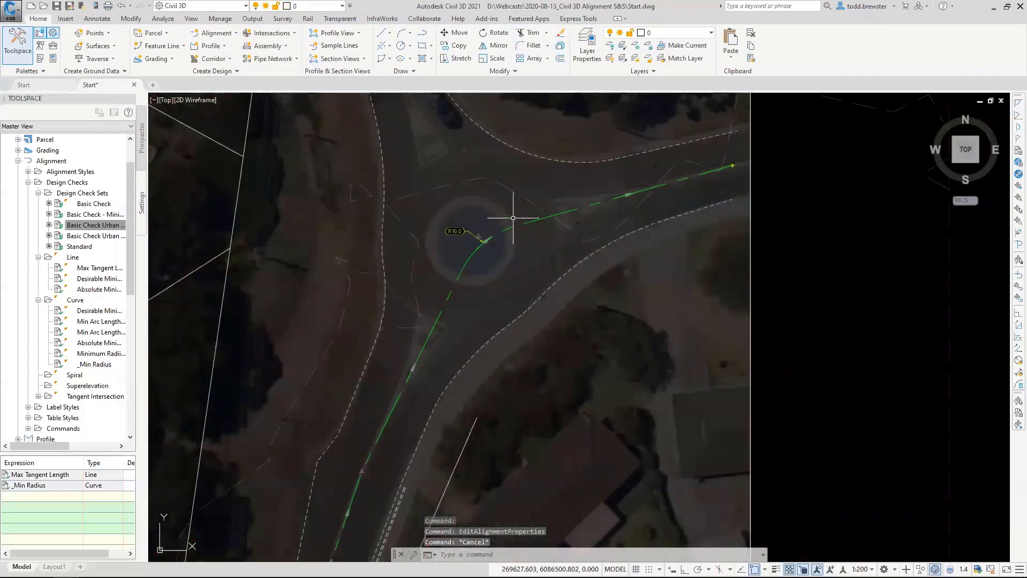
{"action": "left_click", "coordinate": [472, 256]}
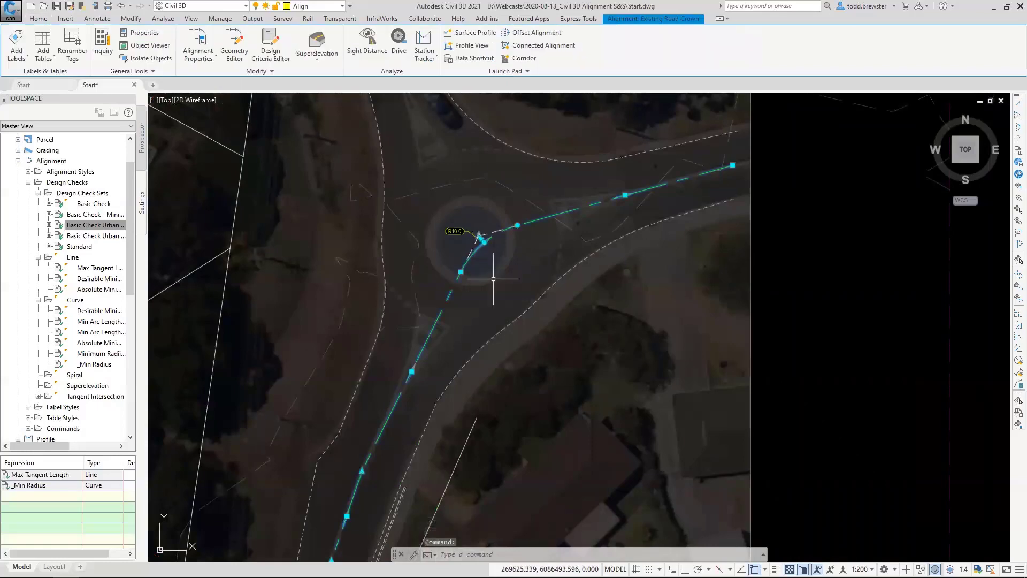
{"action": "scroll", "coordinate": [506, 241], "scroll_direction": "up", "scroll_amount": 3}
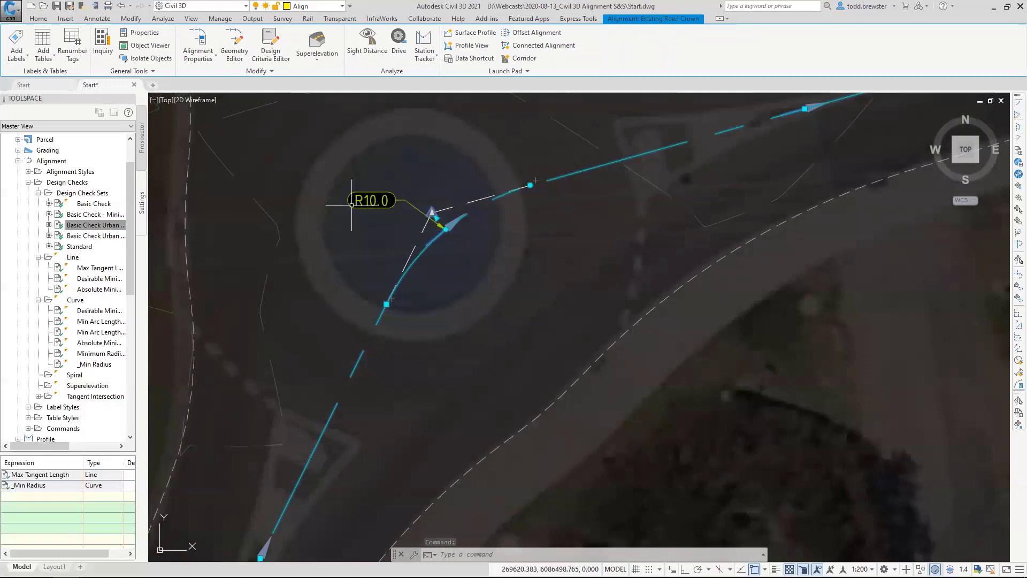
{"action": "left_click", "coordinate": [437, 217]}
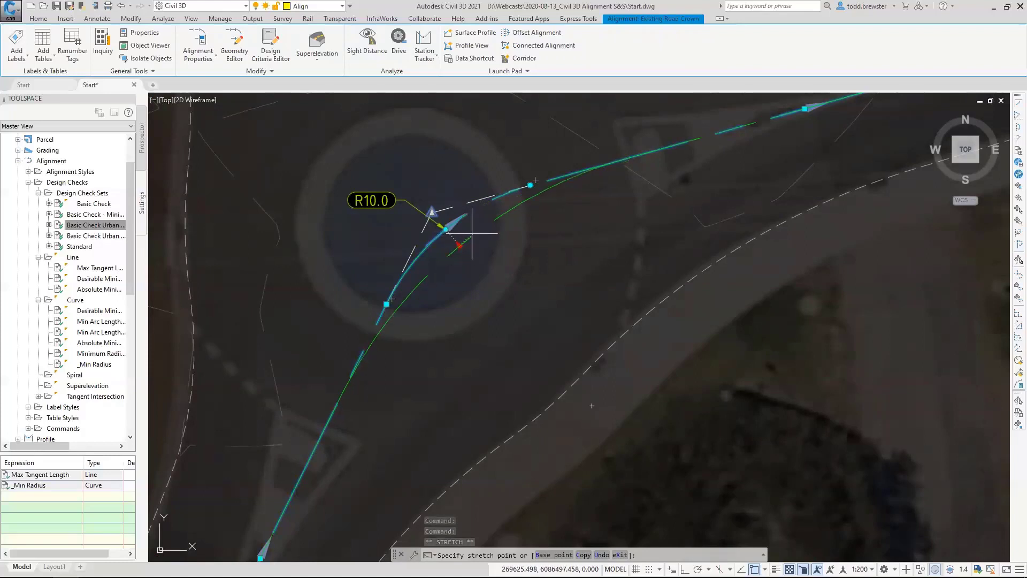
{"action": "left_click", "coordinate": [461, 235]}
Turn off object snap and try radii of 25 m and 20 m on the Existing Road Crown roundabout curve.
{"action": "left_click", "coordinate": [449, 233]}
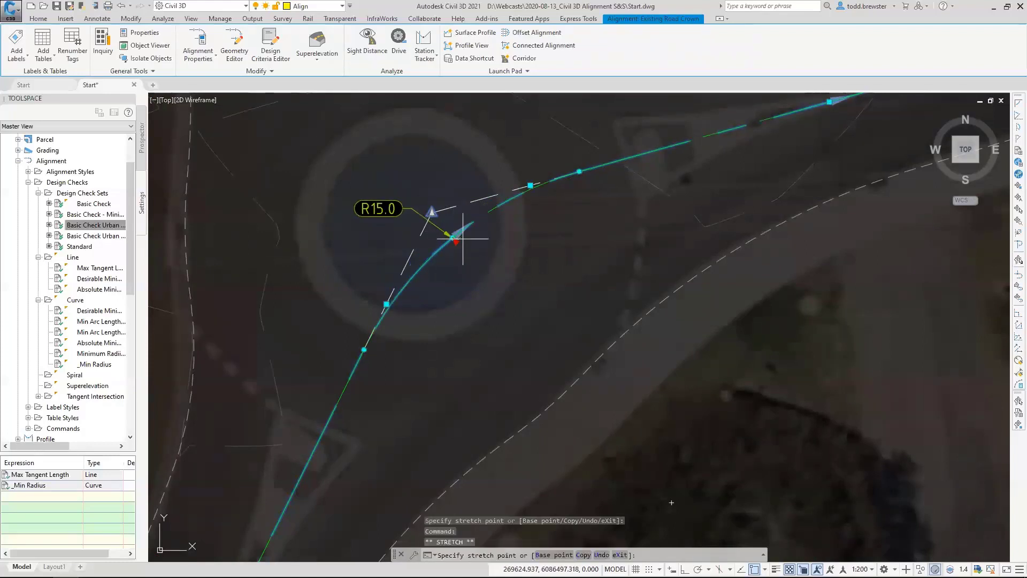
{"action": "key", "text": "F3"}
{"action": "scroll", "coordinate": [465, 242], "scroll_direction": "up", "scroll_amount": 3}
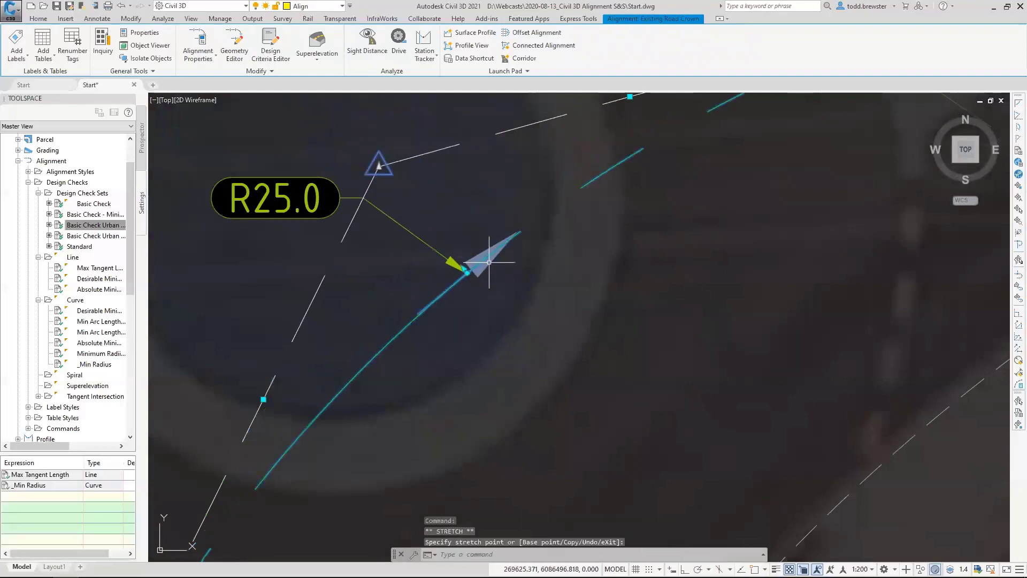
{"action": "left_click", "coordinate": [449, 250]}
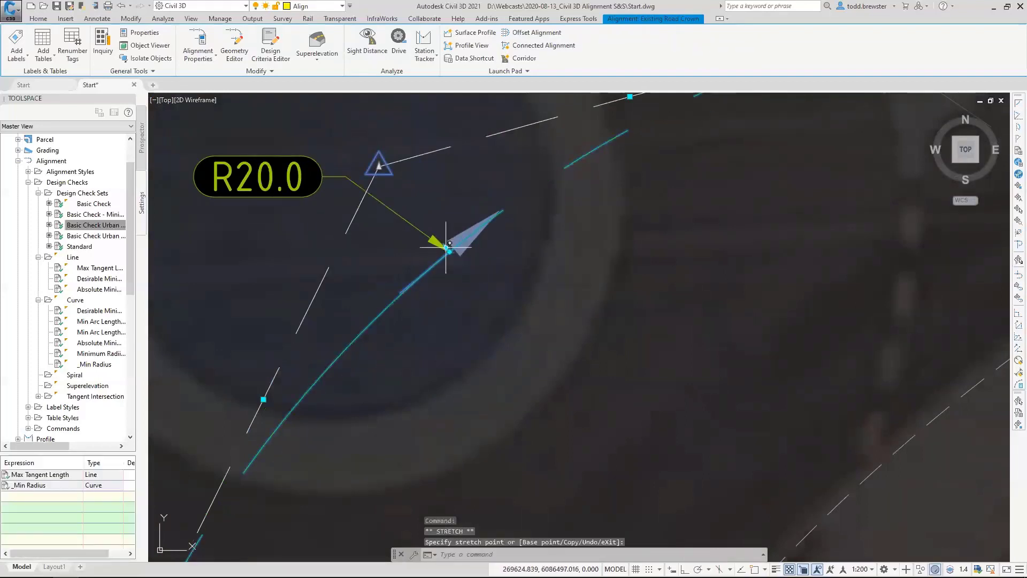
{"action": "left_click", "coordinate": [449, 250]}
{"action": "left_click", "coordinate": [467, 272]}
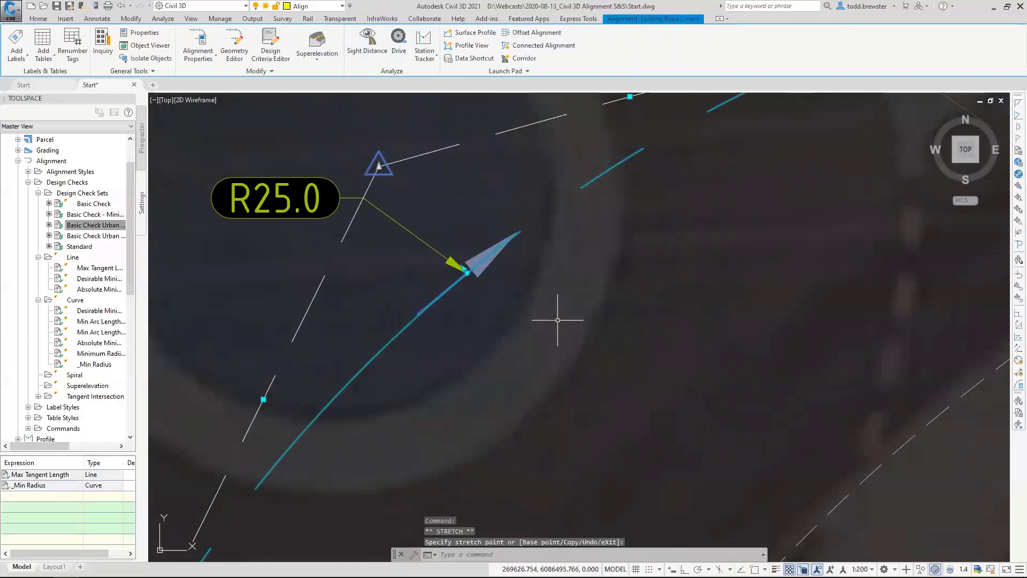
Stretch the Existing Road Crown roundabout curve back to a 15 m radius and deselect the alignment.
{"action": "left_click", "coordinate": [467, 273]}
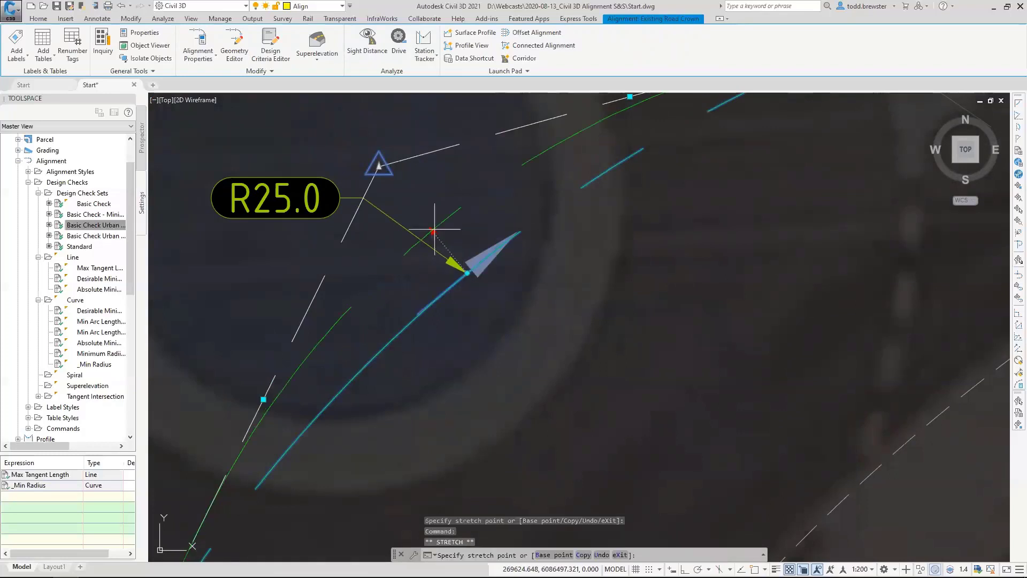
{"action": "left_click", "coordinate": [431, 229]}
{"action": "scroll", "coordinate": [594, 281], "scroll_direction": "down", "scroll_amount": 3}
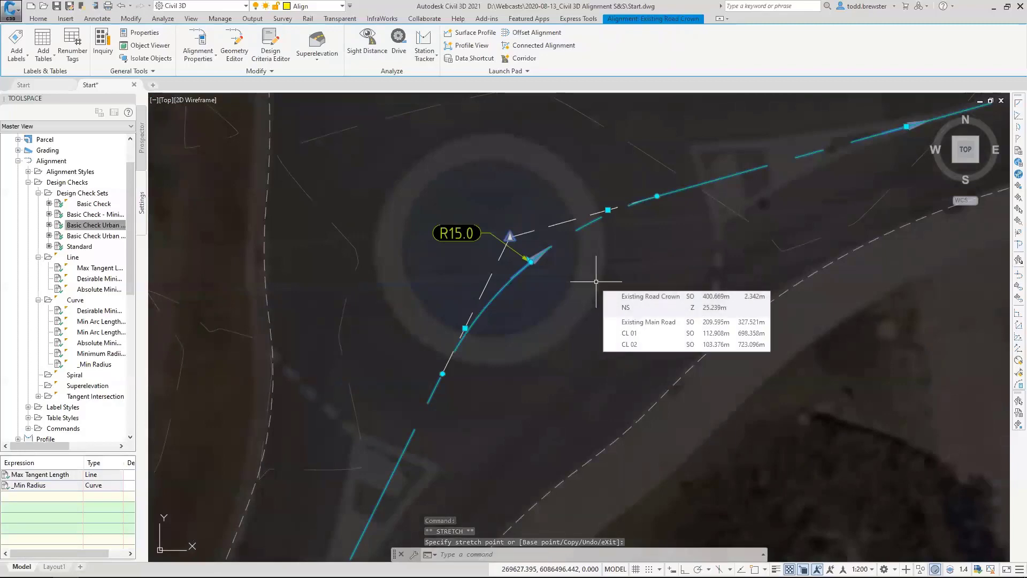
{"action": "scroll", "coordinate": [518, 231], "scroll_direction": "down", "scroll_amount": 3}
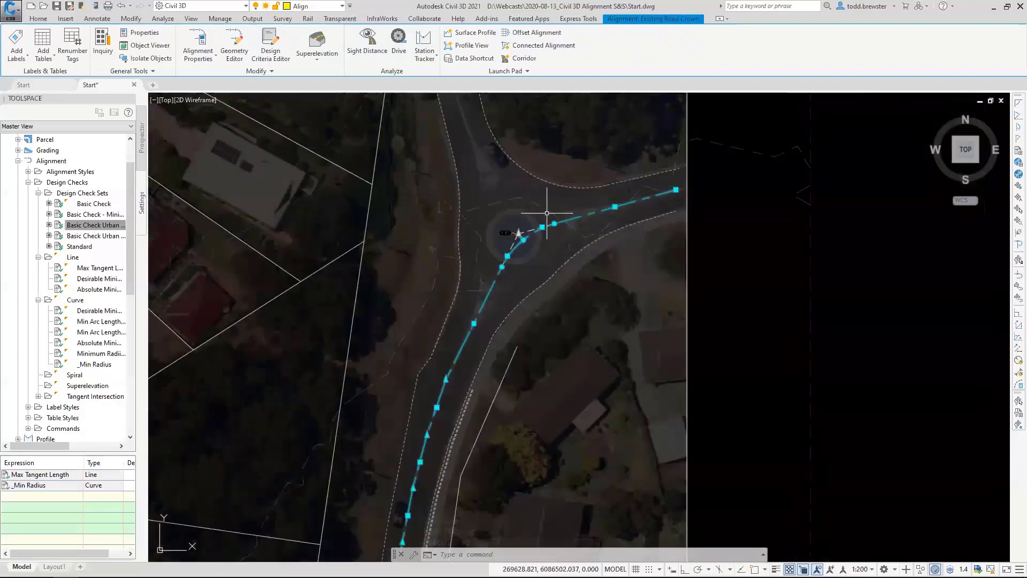
{"action": "key", "text": "Escape"}
{"action": "key", "text": "Escape"}
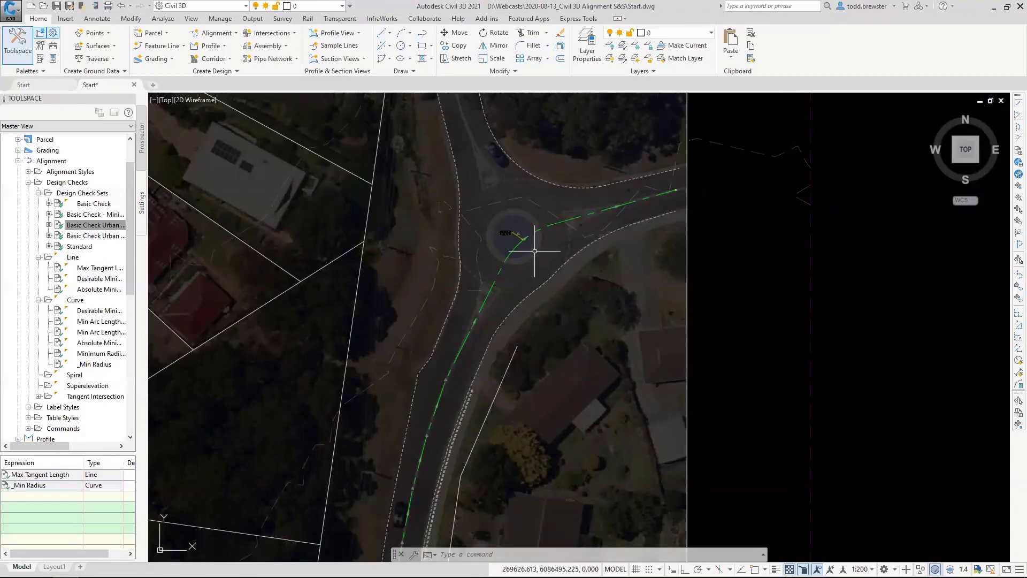
Start editing the Road 1 alignment geometry and display its table of alignment entities.
{"action": "scroll", "coordinate": [534, 250], "scroll_direction": "down", "scroll_amount": 5}
{"action": "middle_click_drag", "start_coordinate": [355, 377], "coordinate": [522, 277]}
{"action": "scroll", "coordinate": [415, 356], "scroll_direction": "up", "scroll_amount": 2}
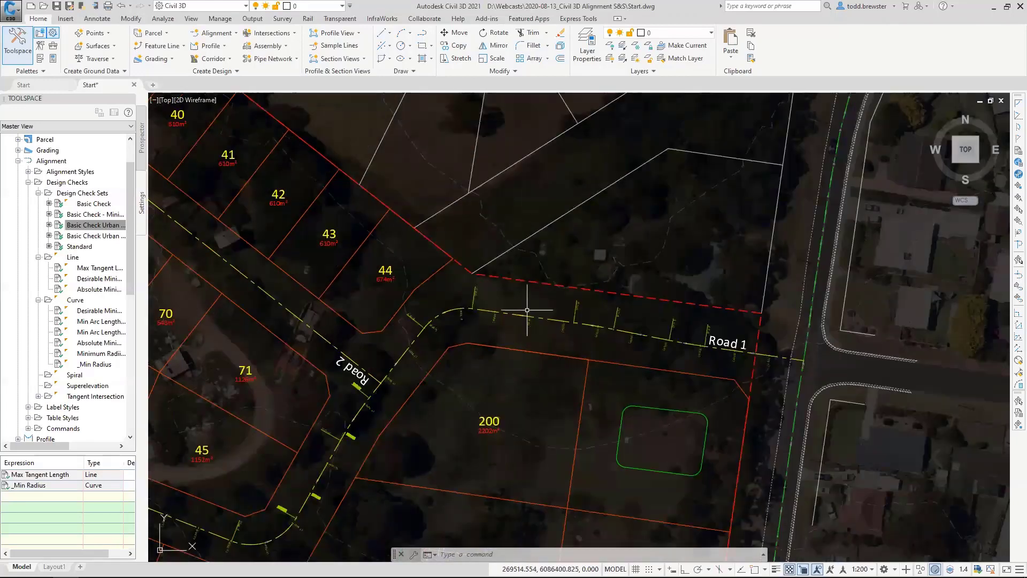
{"action": "left_click", "coordinate": [516, 315]}
{"action": "right_click", "coordinate": [563, 282]}
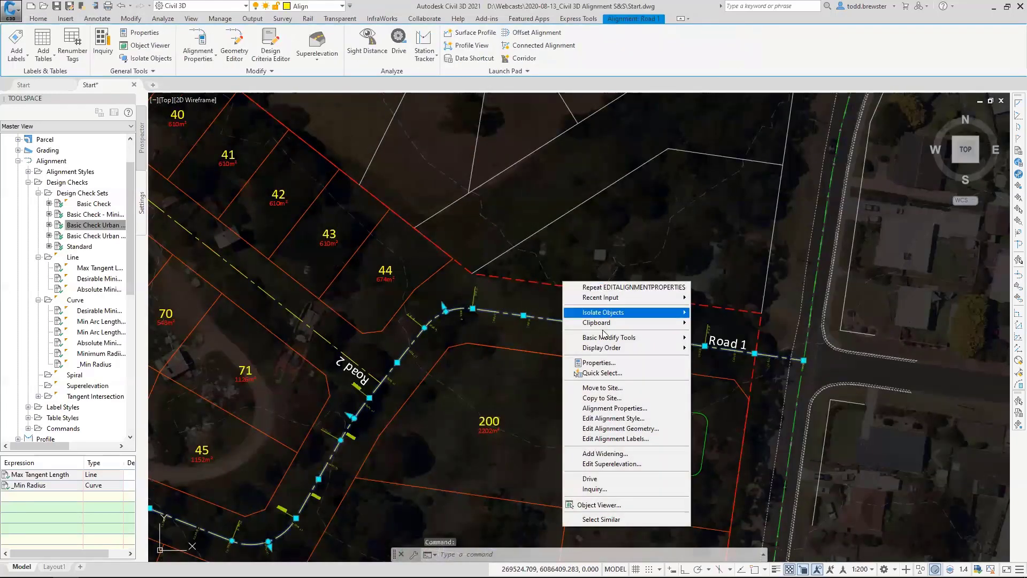
{"action": "left_click", "coordinate": [636, 429]}
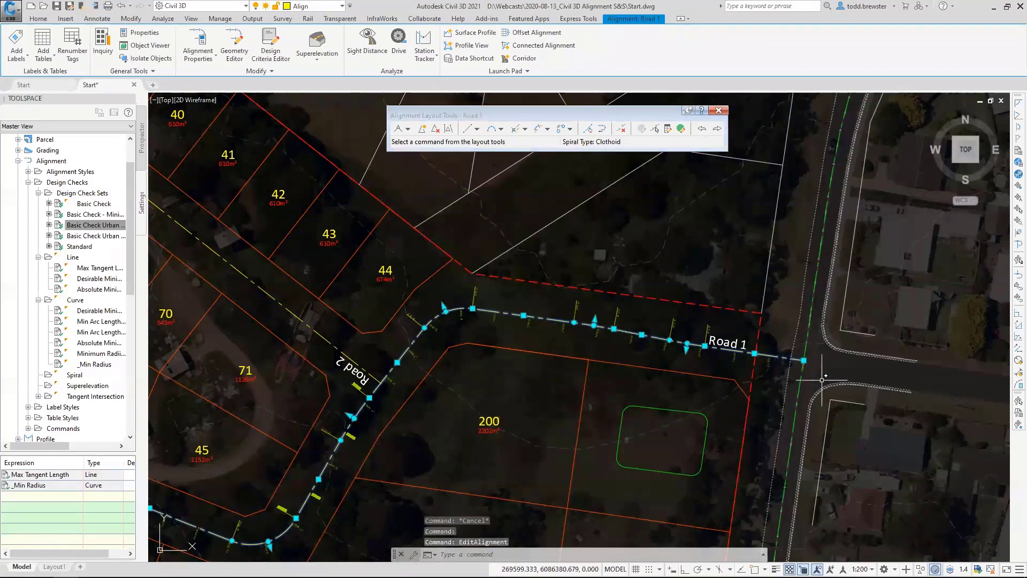
{"action": "left_click", "coordinate": [681, 129]}
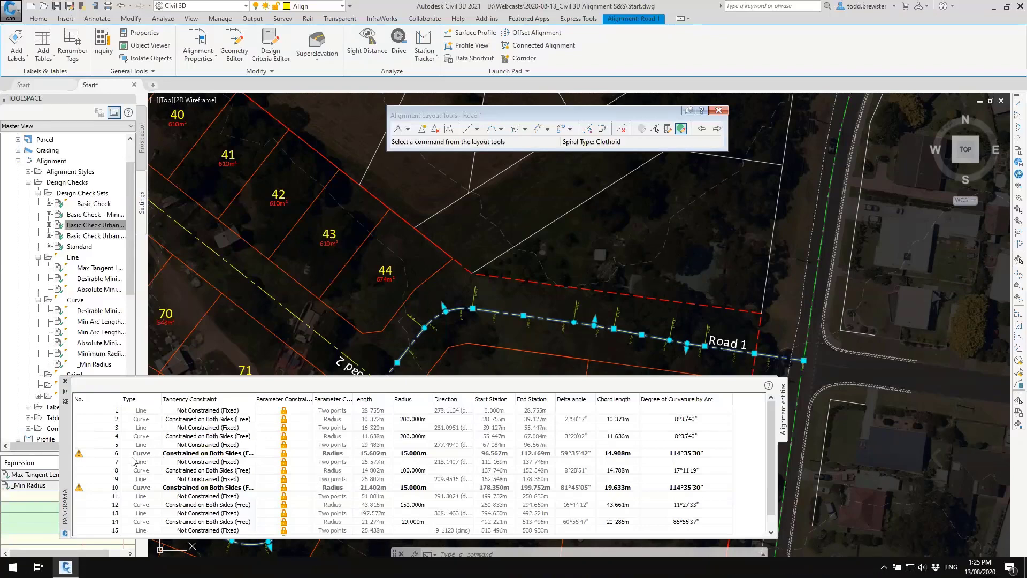
Locate curve 6 of Road 1 in the drawing and read its design check warning.
{"action": "left_click", "coordinate": [97, 455]}
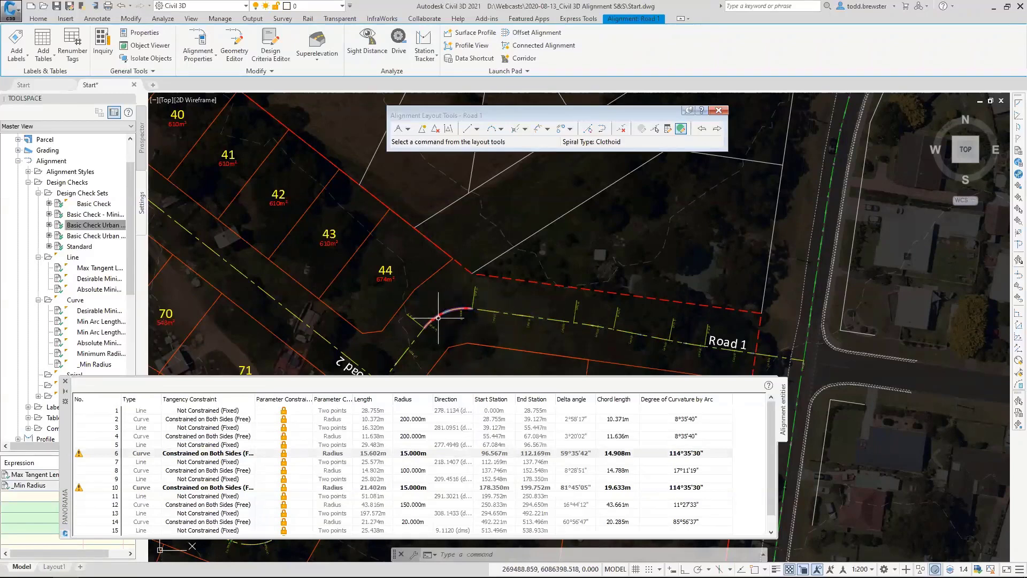
{"action": "scroll", "coordinate": [441, 321], "scroll_direction": "up", "scroll_amount": 4}
{"action": "middle_click_drag", "start_coordinate": [441, 321], "coordinate": [494, 256]}
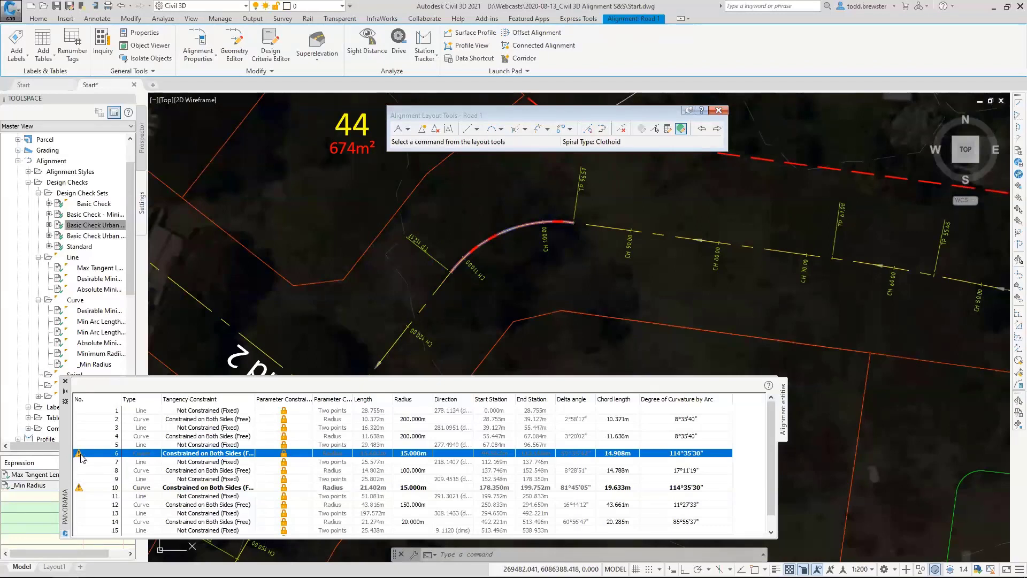
{"action": "mouse_move", "coordinate": [80, 454]}
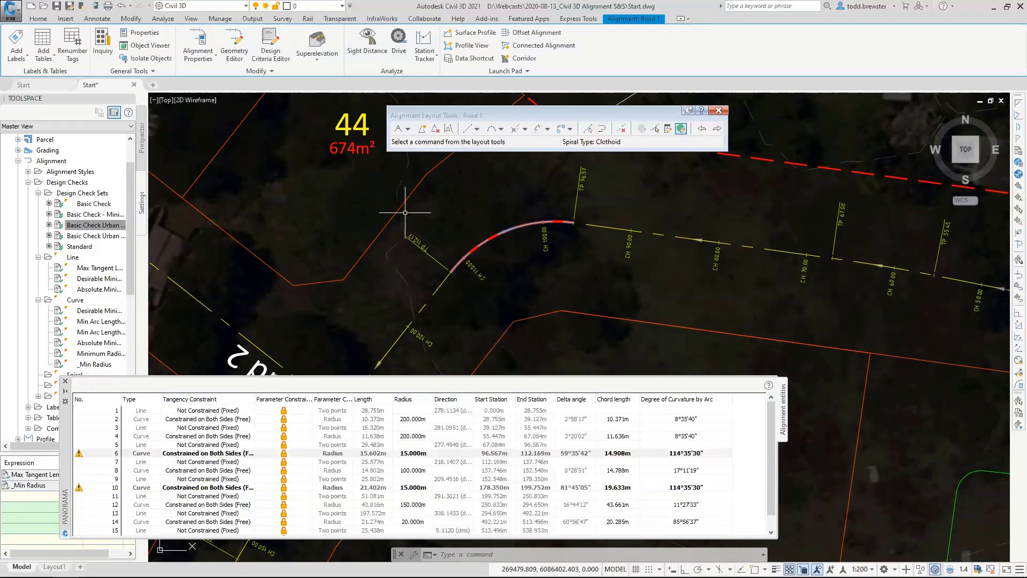
Display the layout parameters and design checks of the flagged Road 1 curve near lot 44.
{"action": "left_click", "coordinate": [679, 127]}
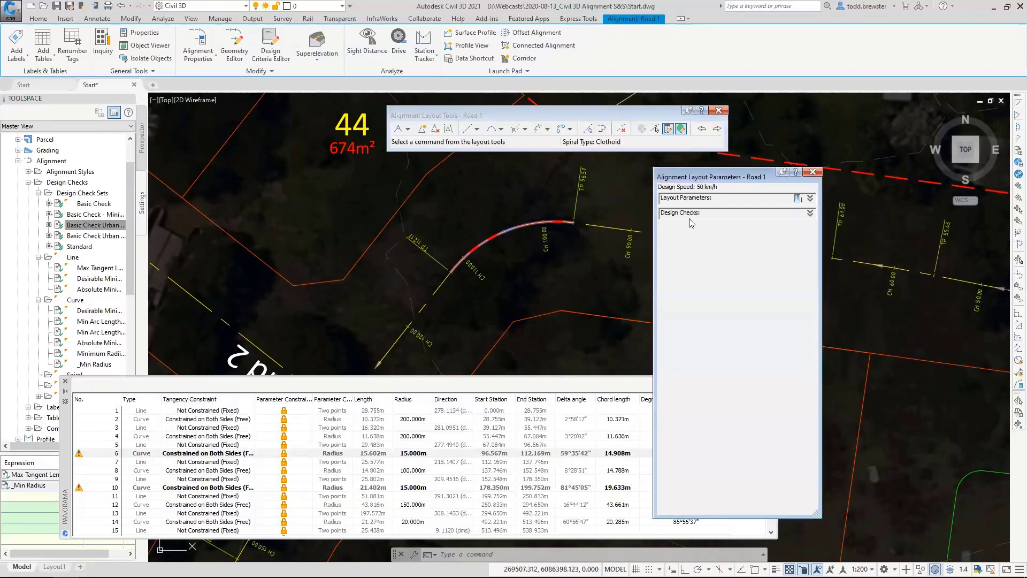
{"action": "left_click", "coordinate": [654, 129]}
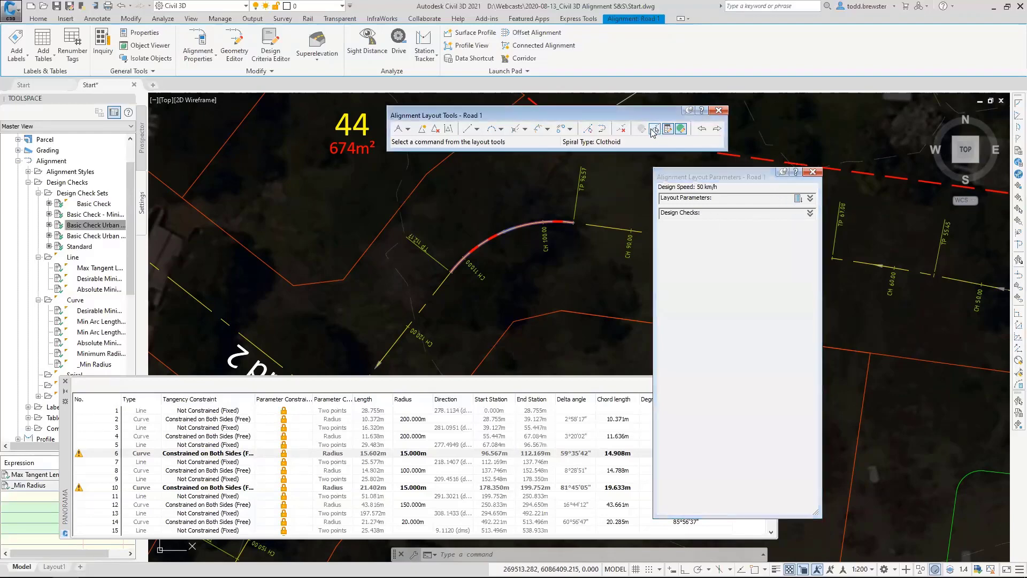
{"action": "left_click", "coordinate": [505, 229]}
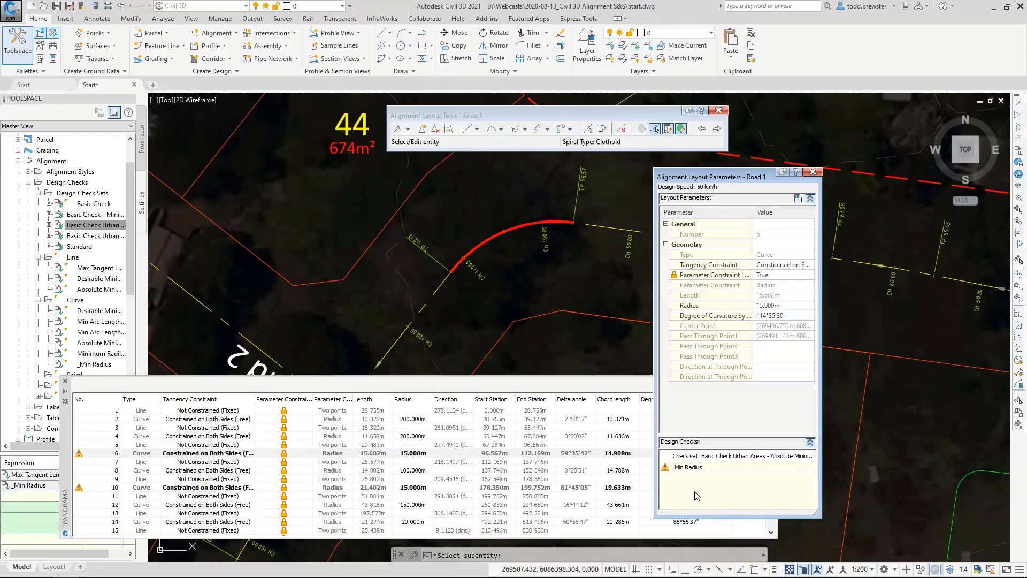
Set the radius of Road 1's curve 6 to 16 m and close the alignment geometry editing tools.
{"action": "left_click", "coordinate": [419, 453]}
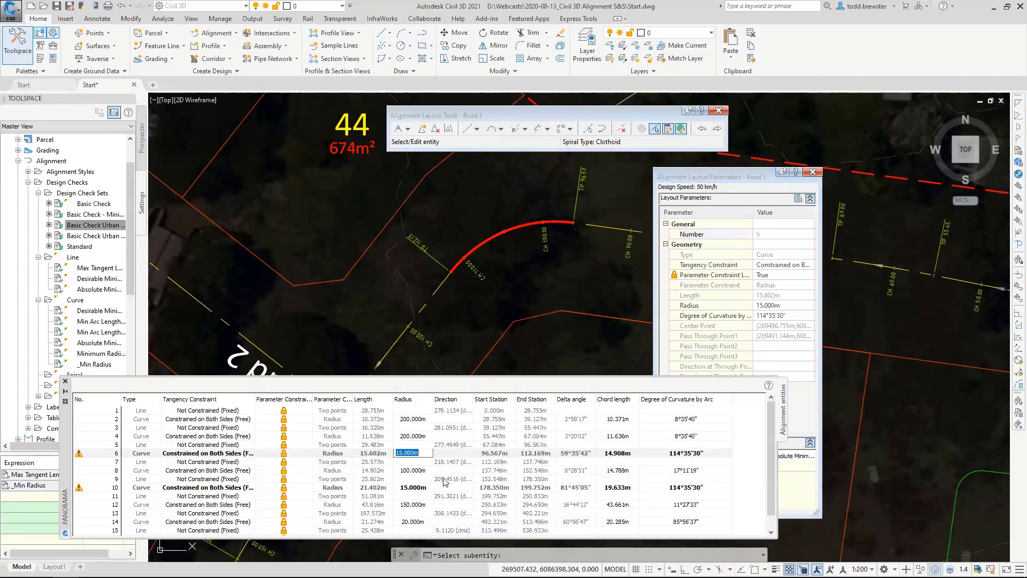
{"action": "type", "text": "16"}
{"action": "key", "text": "Return"}
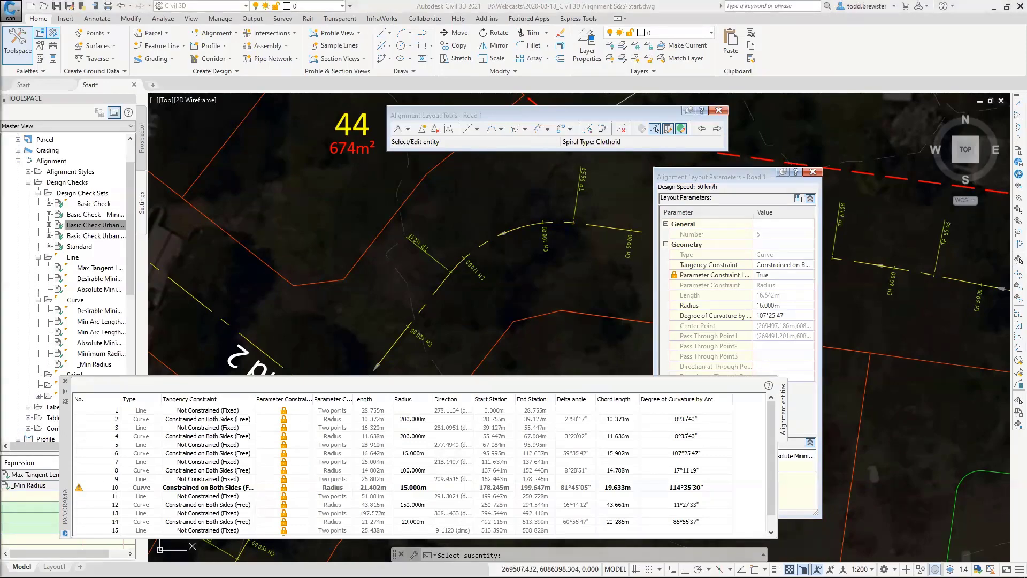
{"action": "left_click", "coordinate": [813, 172]}
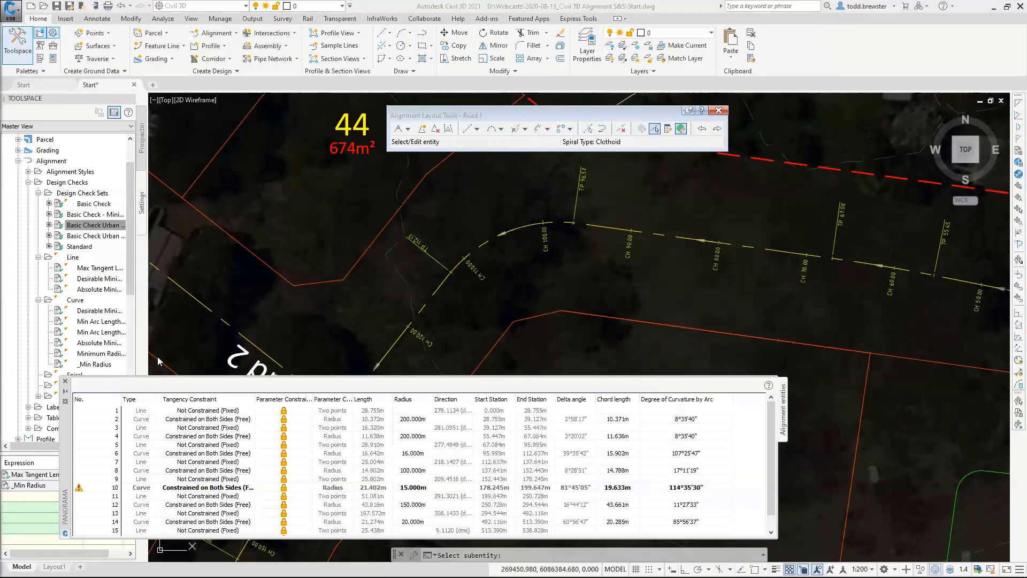
{"action": "left_click", "coordinate": [65, 381]}
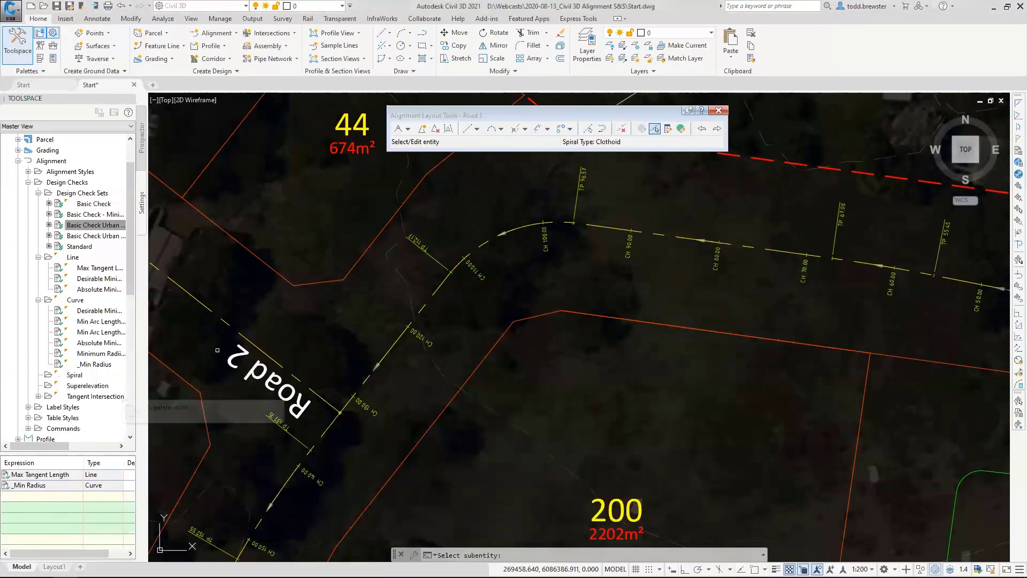
{"action": "left_click", "coordinate": [718, 110]}
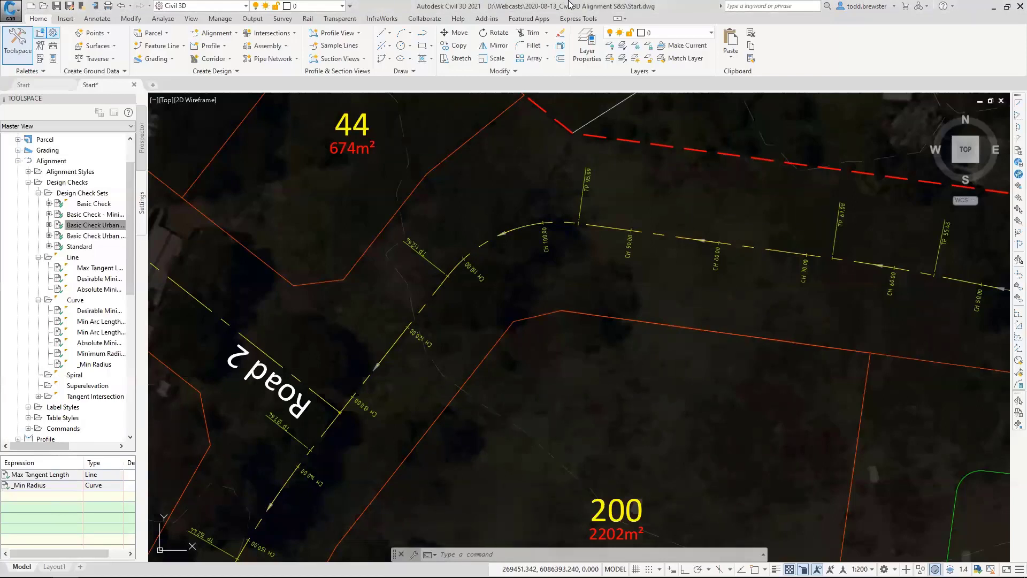
{"action": "scroll", "coordinate": [527, 241], "scroll_direction": "down", "scroll_amount": 6}
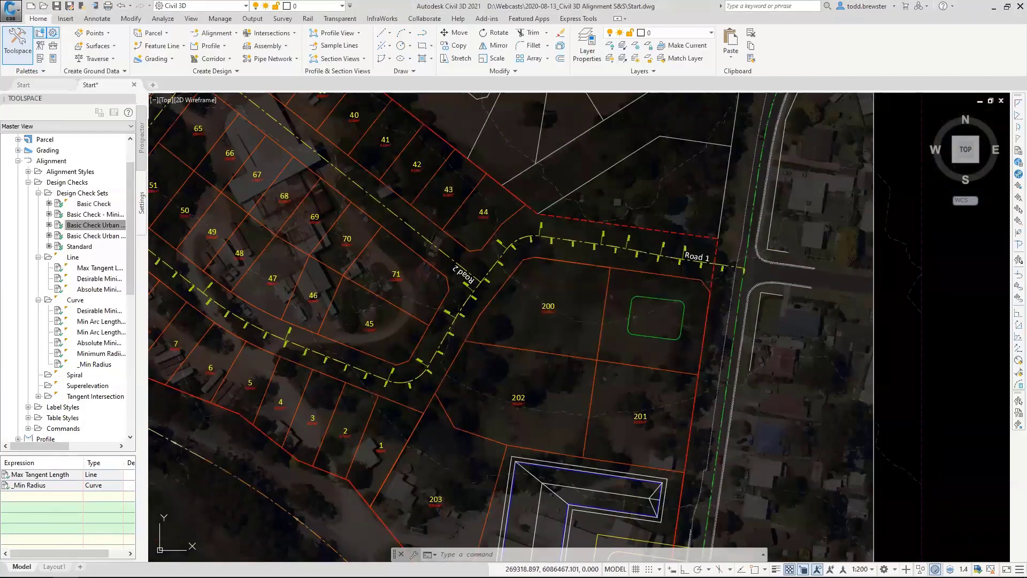
{"action": "right_click", "coordinate": [59, 161]}
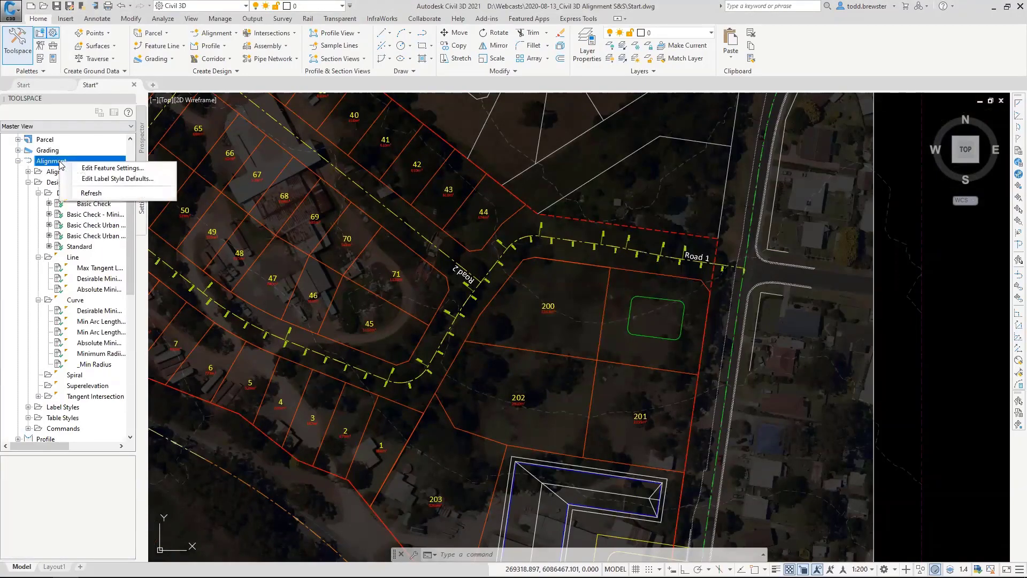
{"action": "left_click", "coordinate": [88, 168]}
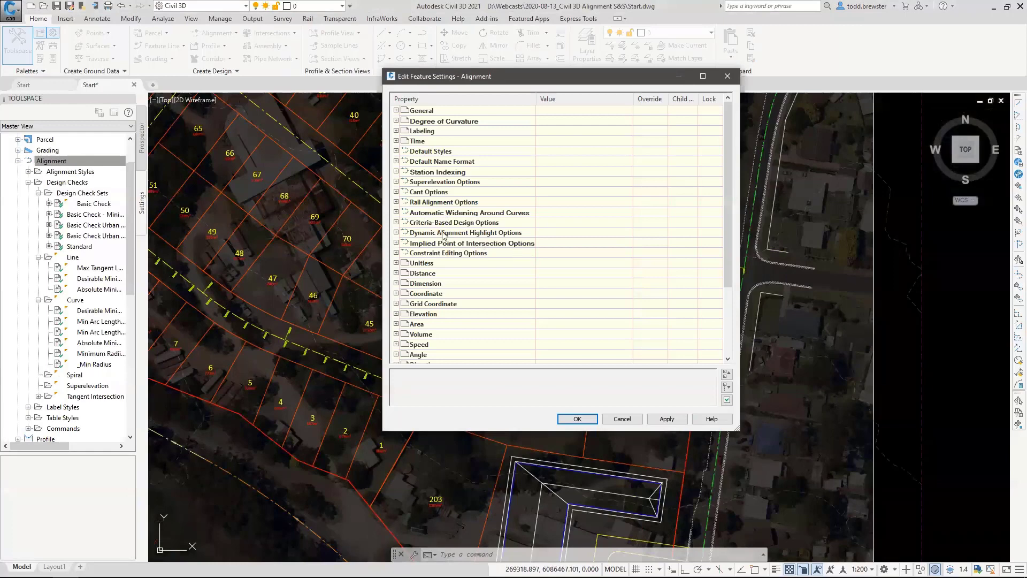
{"action": "left_click", "coordinate": [621, 419]}
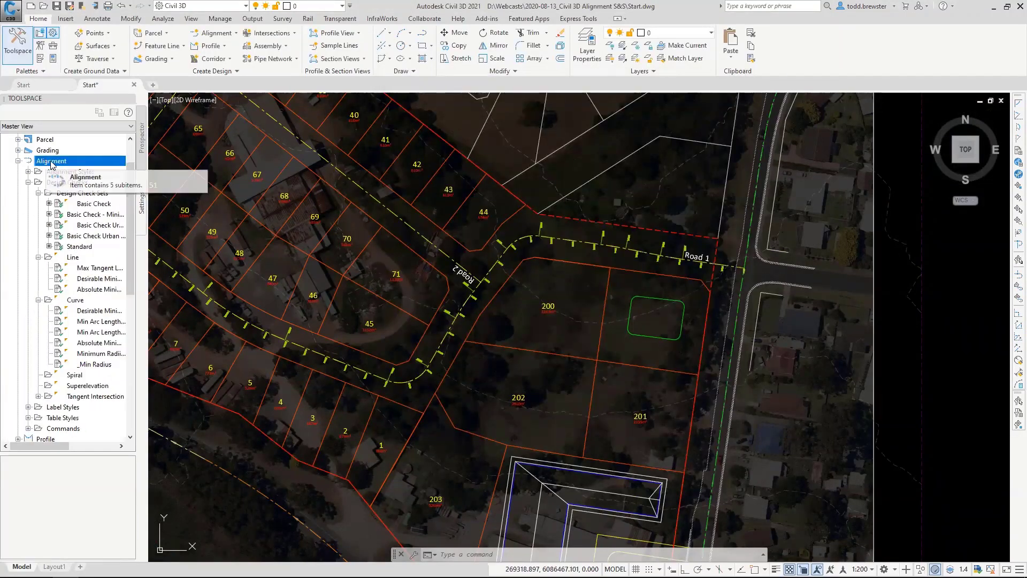
Review the criteria-based design and implied point of intersection options in the alignment feature settings, then cancel without changing them.
{"action": "right_click", "coordinate": [62, 162]}
{"action": "left_click", "coordinate": [99, 168]}
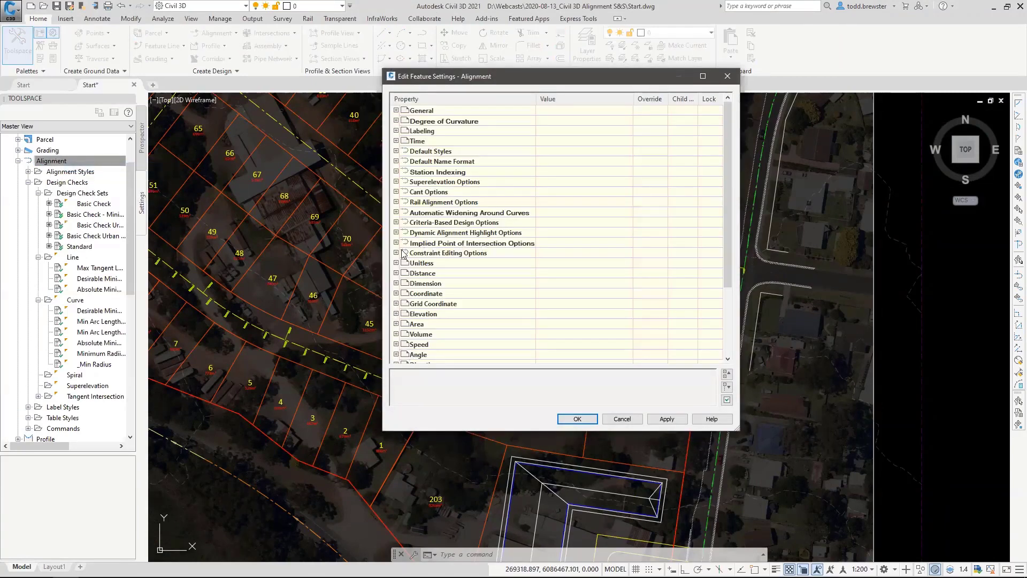
{"action": "left_click", "coordinate": [395, 222]}
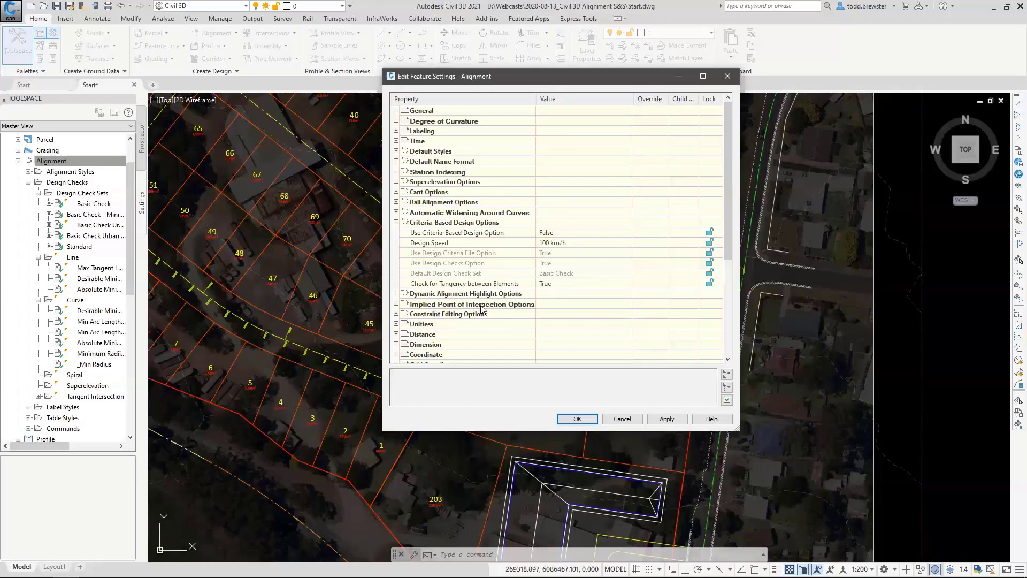
{"action": "left_click", "coordinate": [397, 303]}
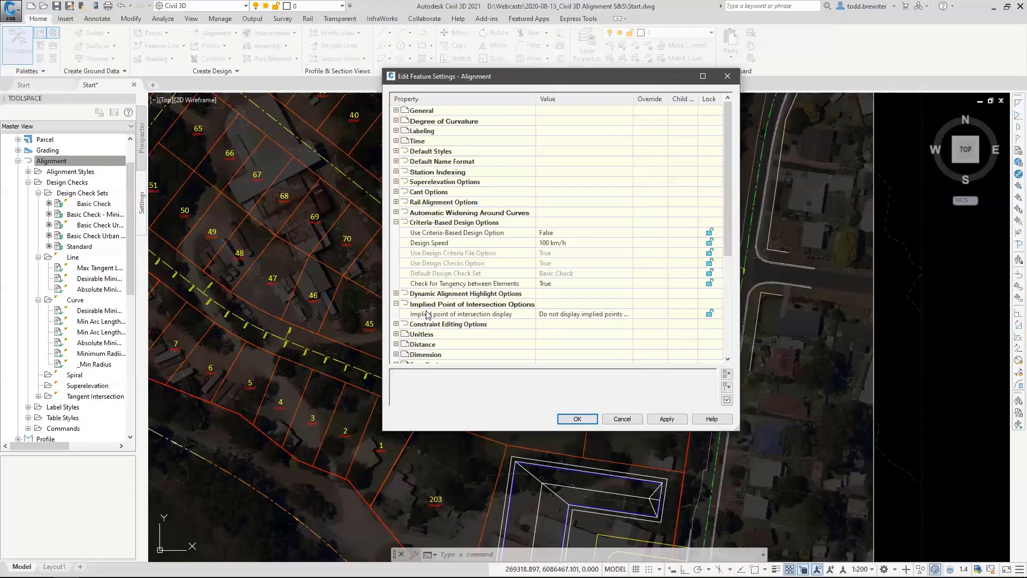
{"action": "left_click", "coordinate": [600, 315]}
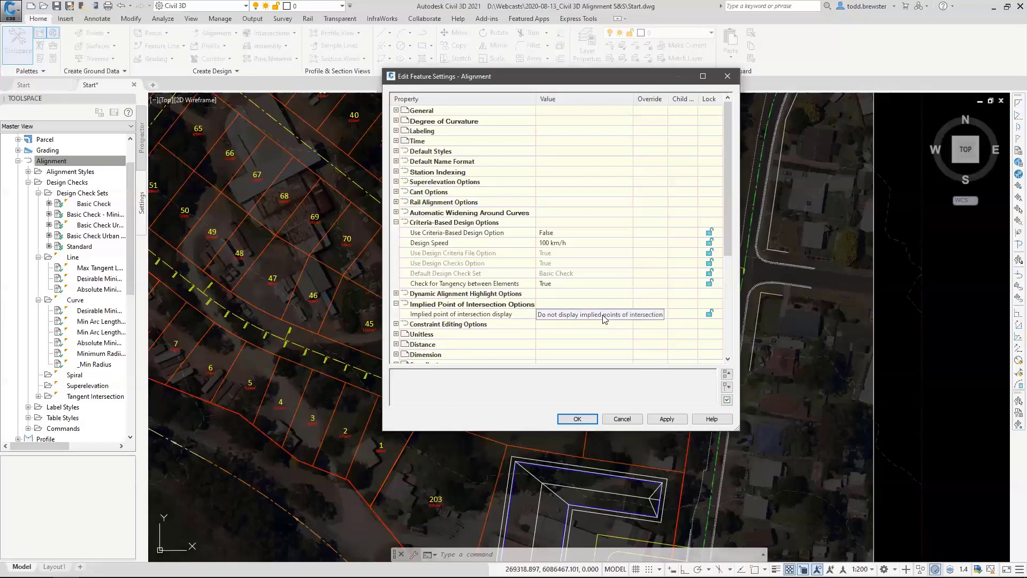
{"action": "left_click", "coordinate": [547, 316]}
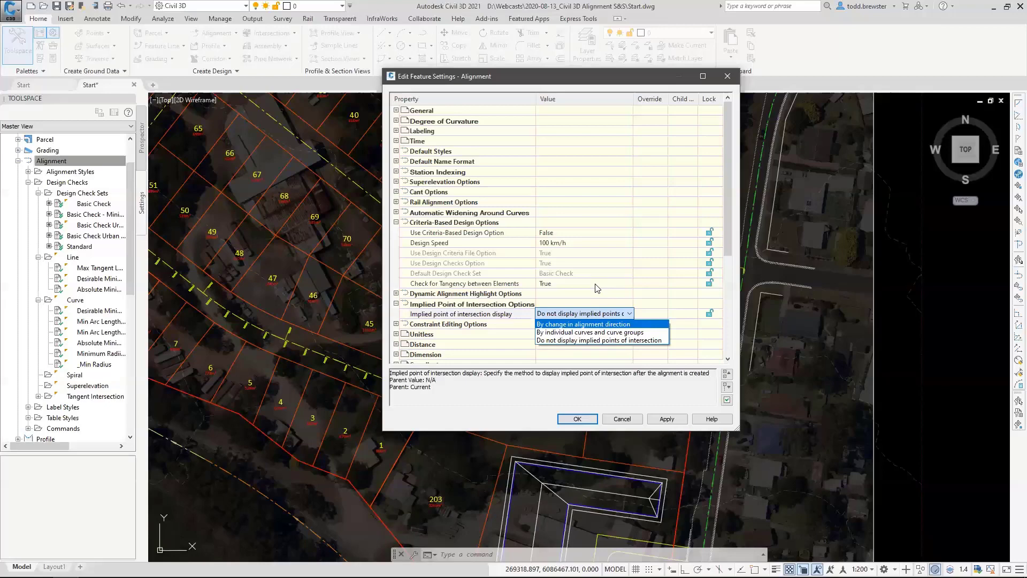
{"action": "left_click", "coordinate": [630, 422]}
{"action": "left_click", "coordinate": [623, 419]}
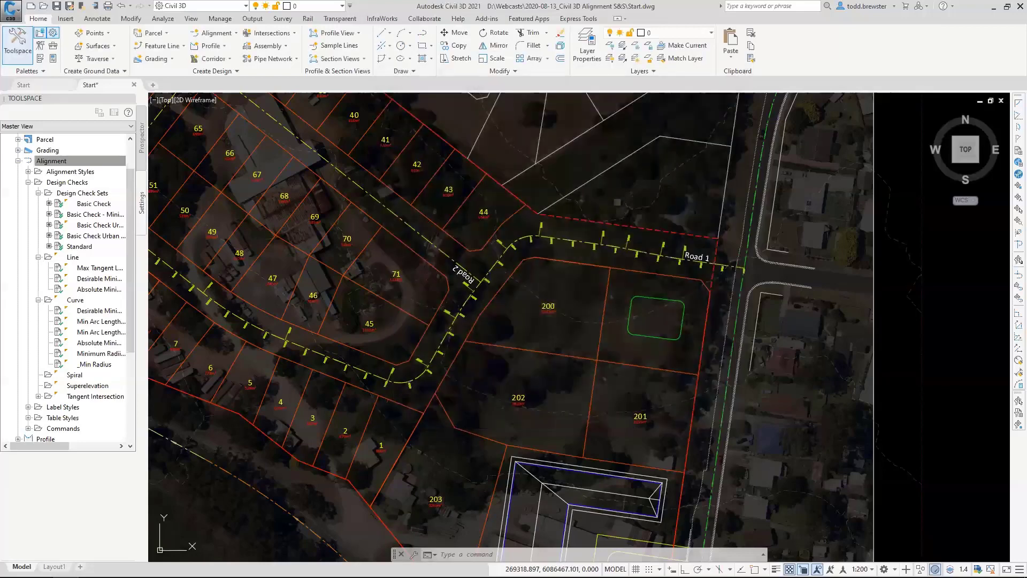
Browse the Metric design criteria files available for Road 1's alignment properties, then cancel and deselect the alignment.
{"action": "left_click", "coordinate": [522, 231]}
{"action": "right_click", "coordinate": [522, 224]}
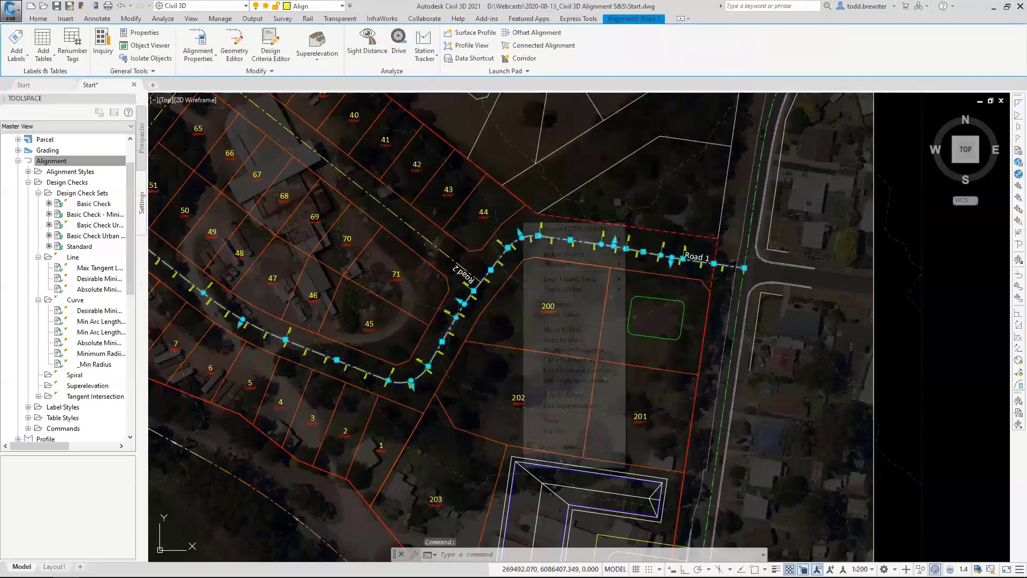
{"action": "left_click", "coordinate": [598, 350]}
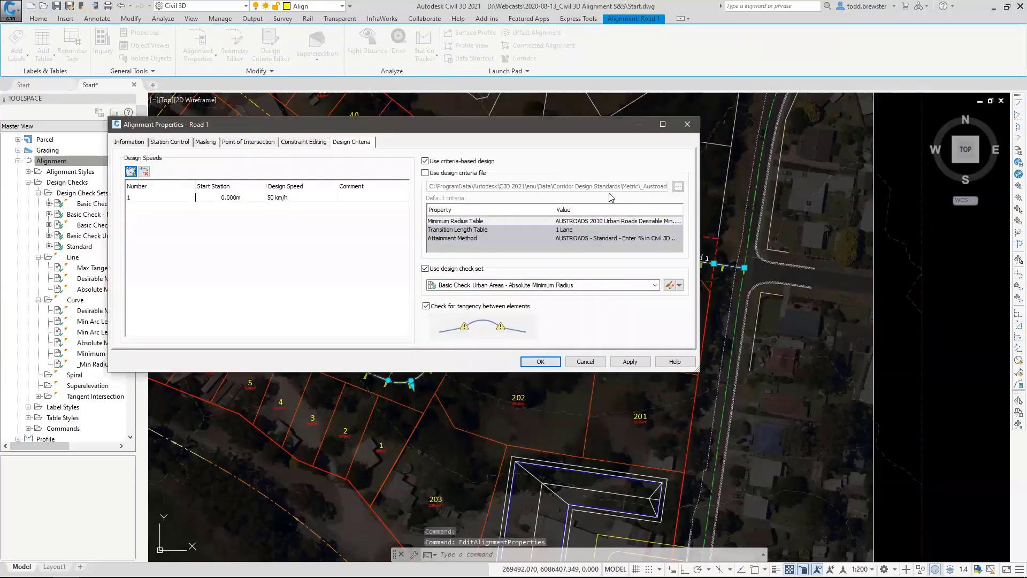
{"action": "left_click", "coordinate": [443, 174]}
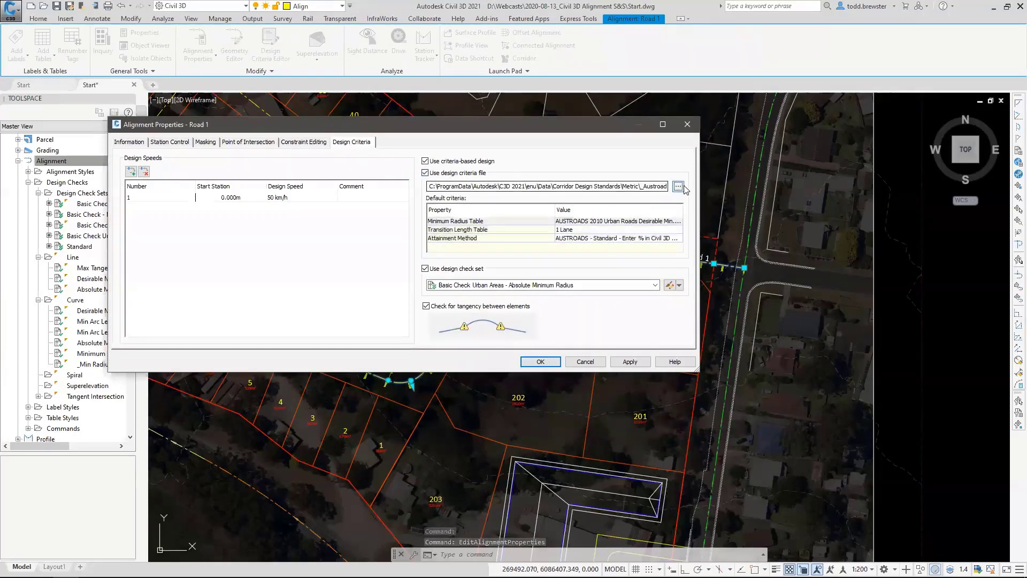
{"action": "left_click", "coordinate": [678, 186]}
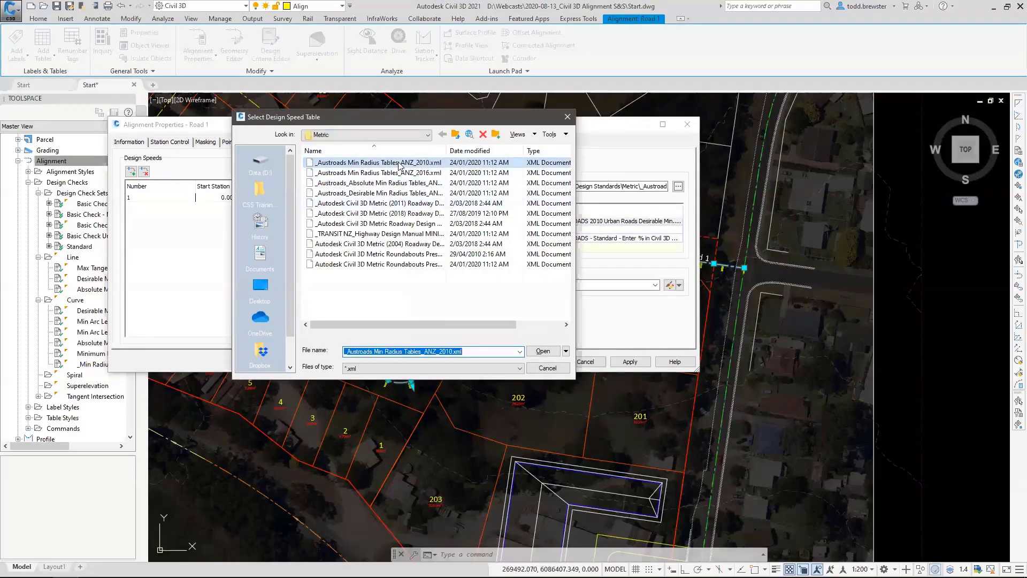
{"action": "left_click_drag", "start_coordinate": [446, 150], "coordinate": [491, 151]}
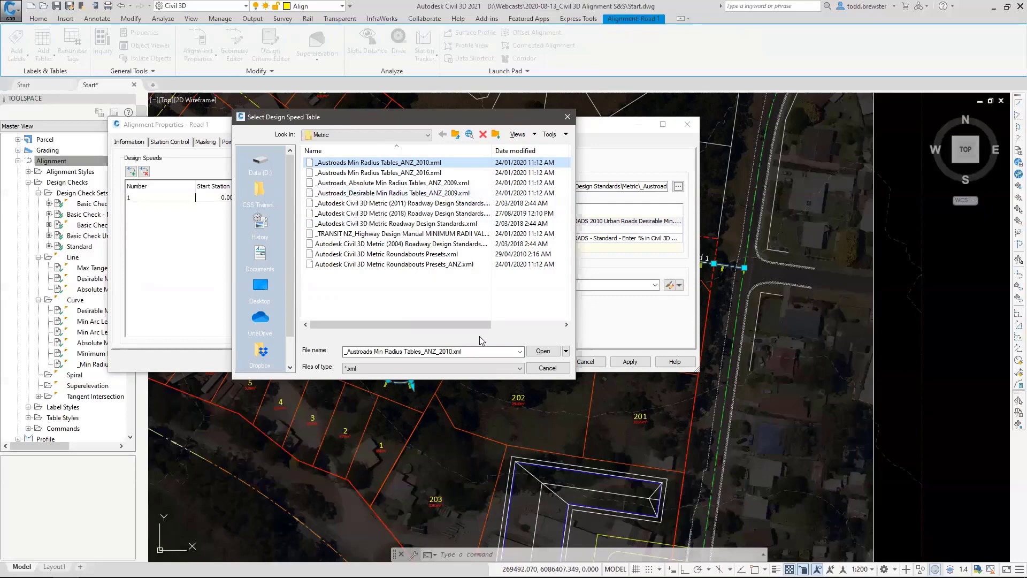
{"action": "left_click", "coordinate": [546, 368]}
{"action": "left_click", "coordinate": [585, 362]}
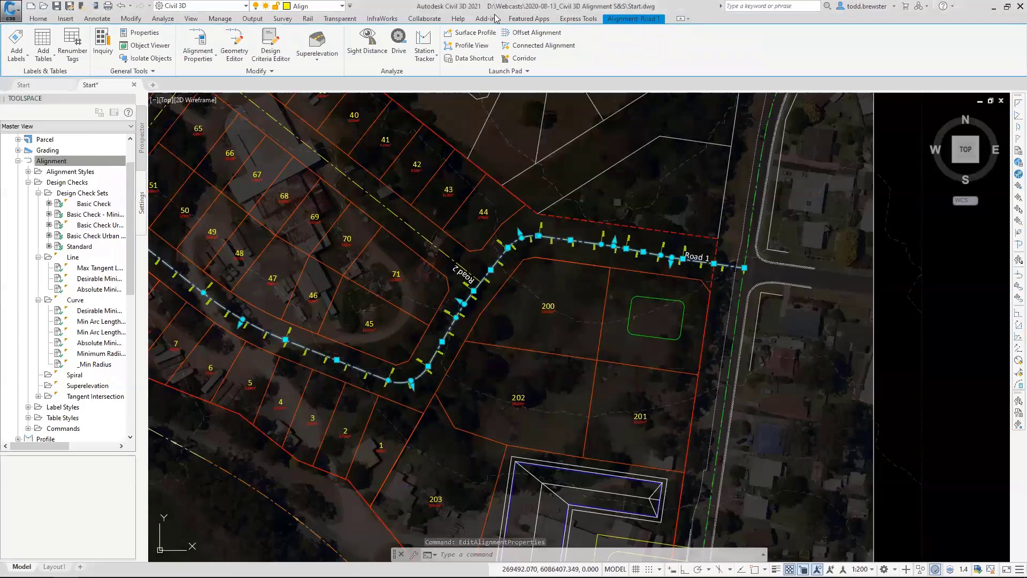
{"action": "key", "text": "Escape"}
{"action": "key", "text": "Escape"}
{"action": "key", "text": "Escape"}
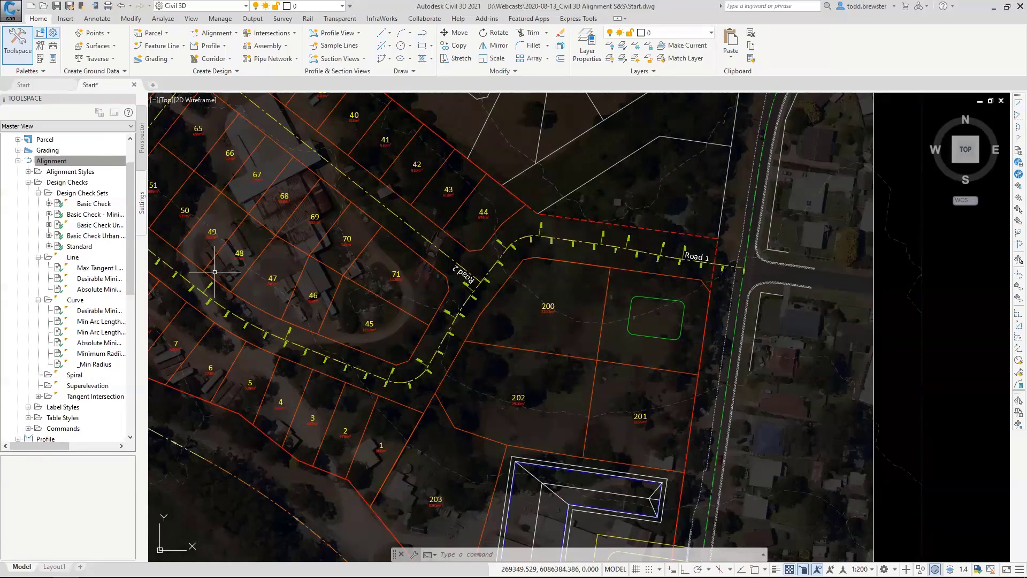
Collapse the design checks, expand the alignment station label styles, and undock the Toolspace over the drawing.
{"action": "left_click", "coordinate": [29, 181]}
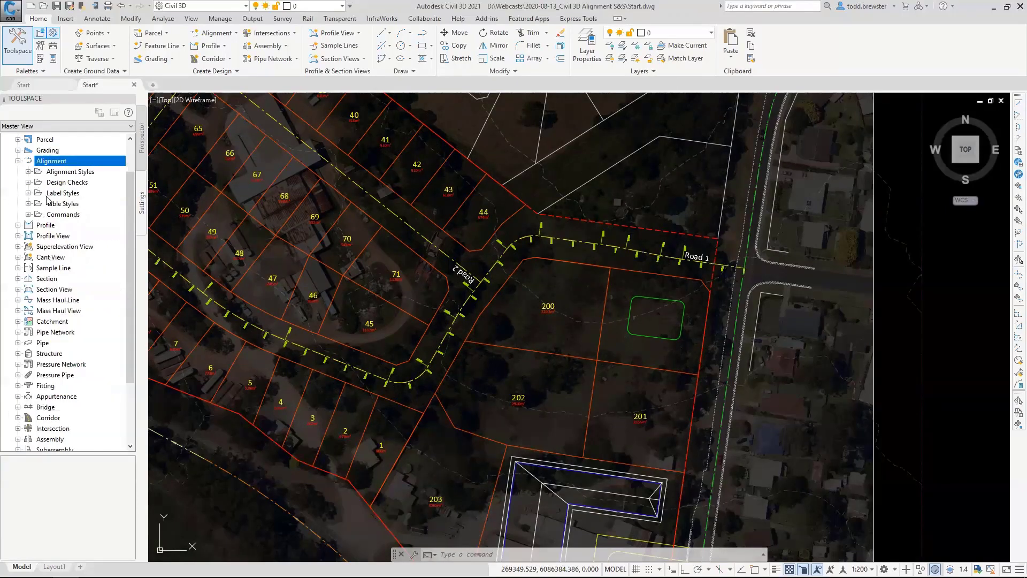
{"action": "left_click", "coordinate": [28, 192]}
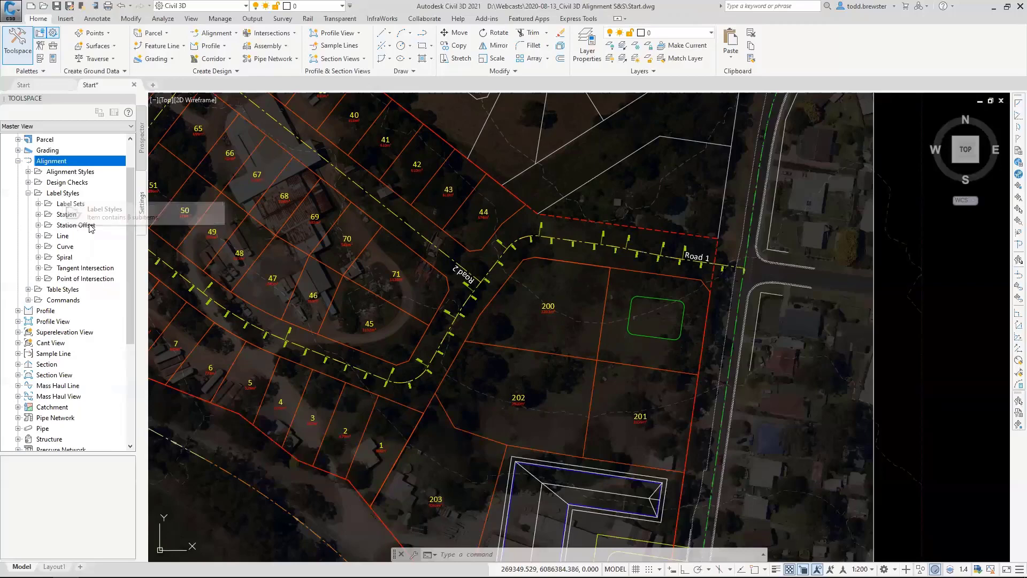
{"action": "left_click", "coordinate": [68, 220]}
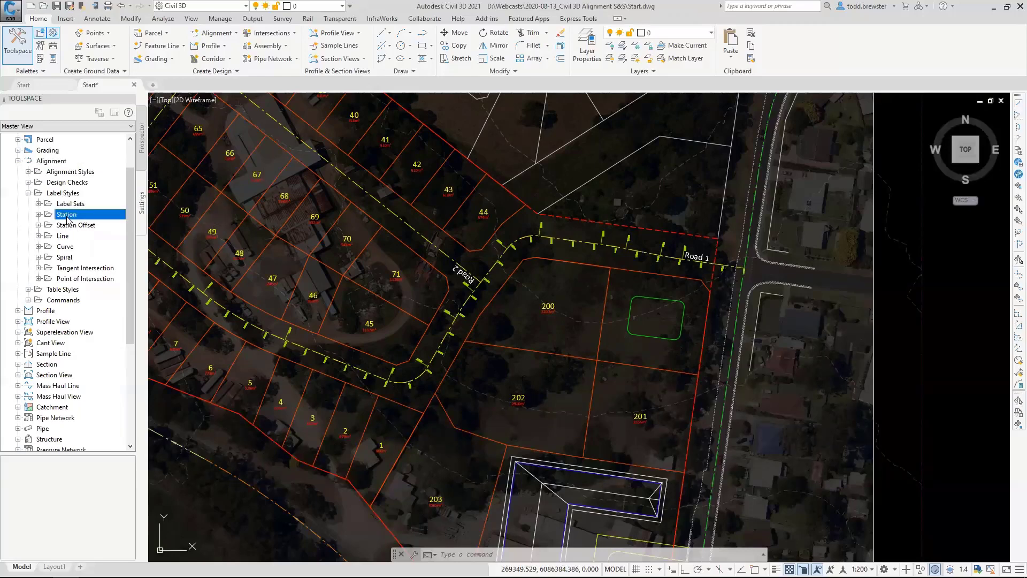
{"action": "double_click", "coordinate": [68, 217]}
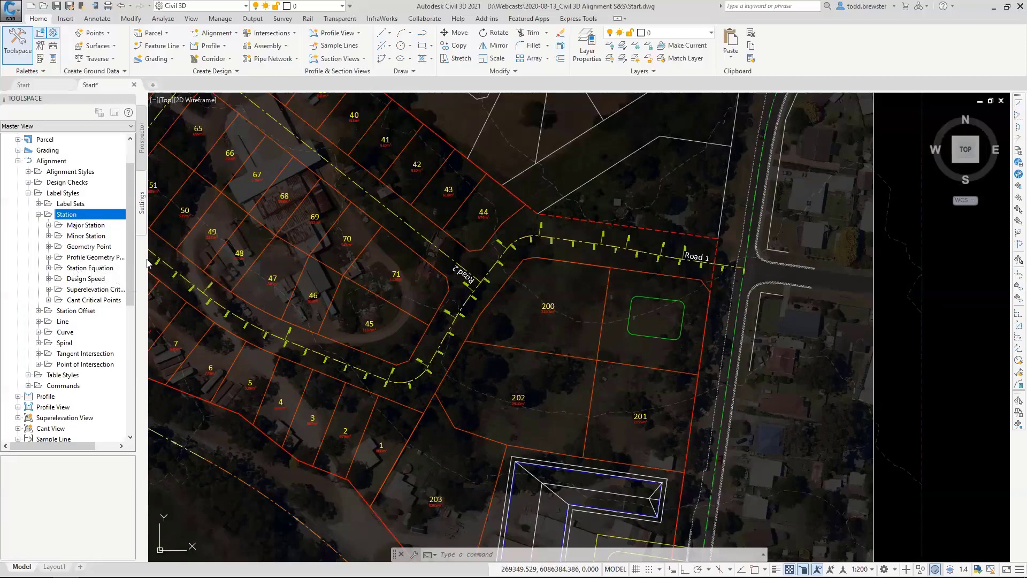
{"action": "left_click_drag", "start_coordinate": [46, 101], "coordinate": [310, 168]}
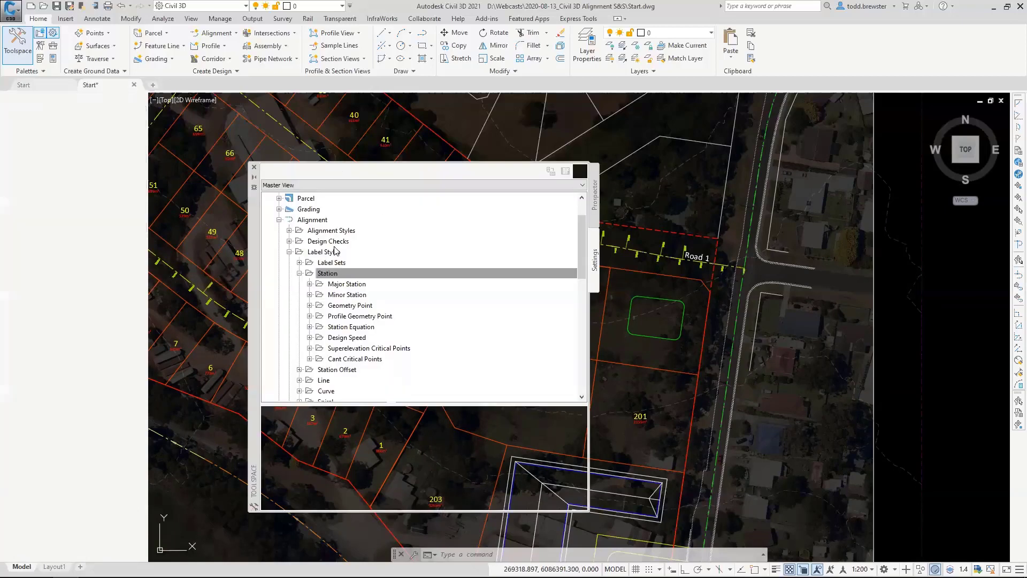
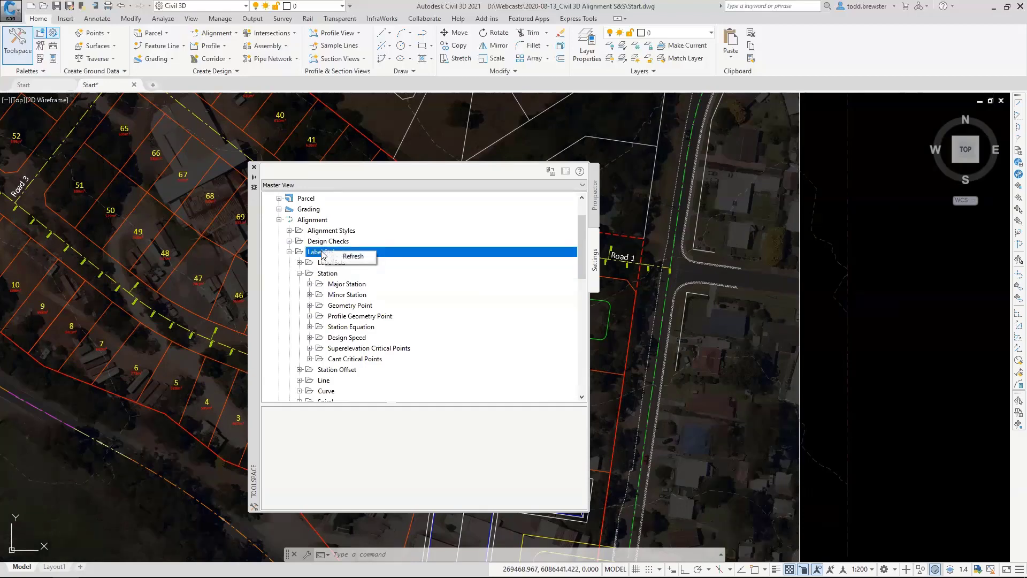
Review the behavior and plan readability settings in the alignment-level label style defaults, then cancel without changes.
{"action": "right_click", "coordinate": [308, 220]}
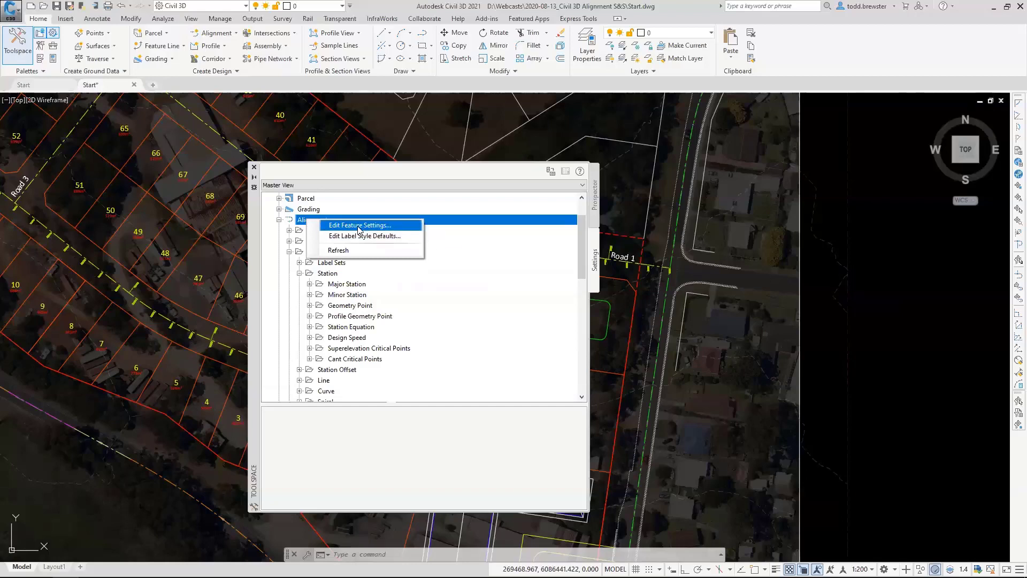
{"action": "left_click_drag", "start_coordinate": [583, 251], "coordinate": [588, 220]}
{"action": "right_click", "coordinate": [319, 262]}
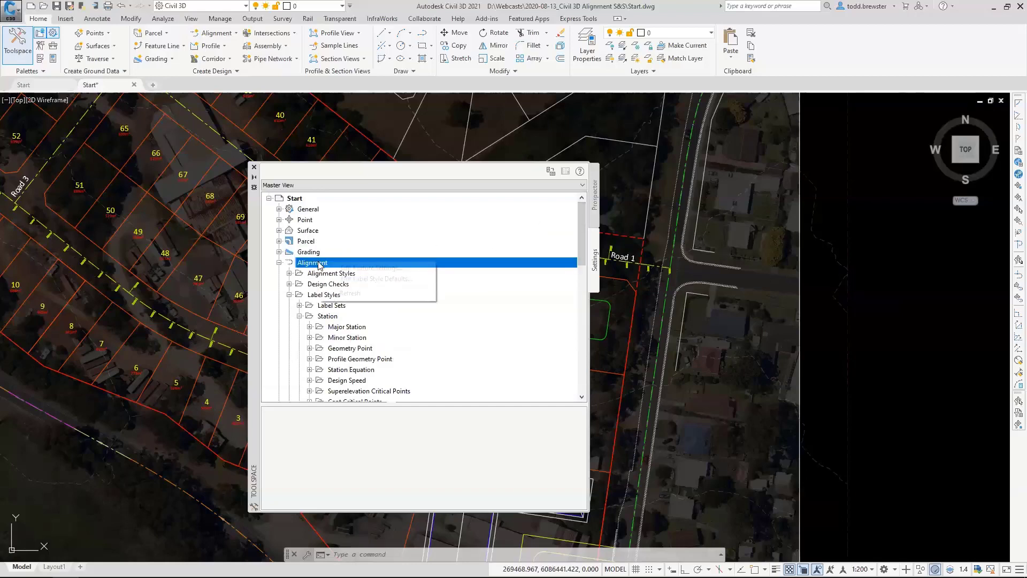
{"action": "left_click", "coordinate": [363, 278]}
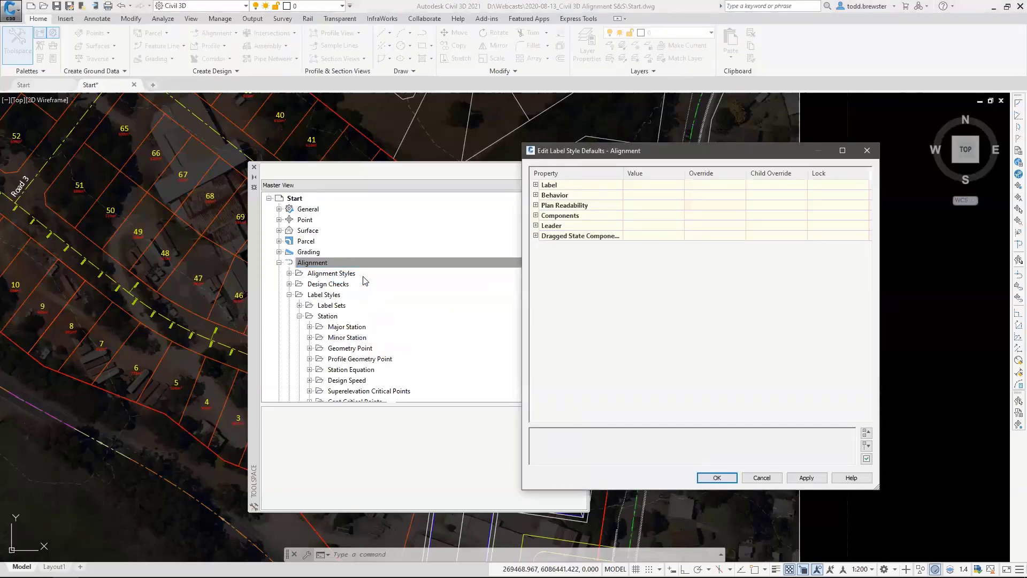
{"action": "left_click", "coordinate": [536, 195]}
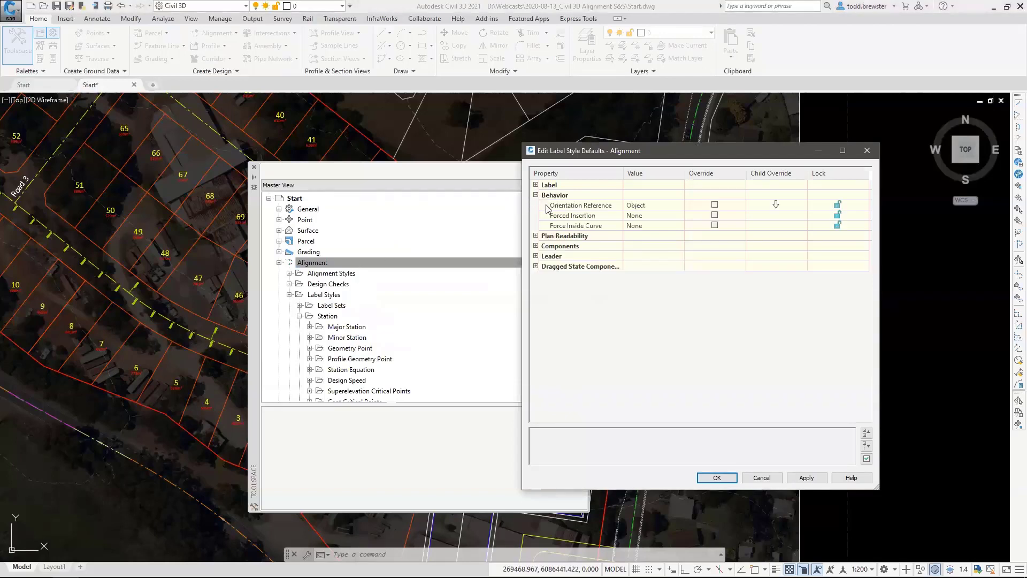
{"action": "left_click", "coordinate": [536, 235]}
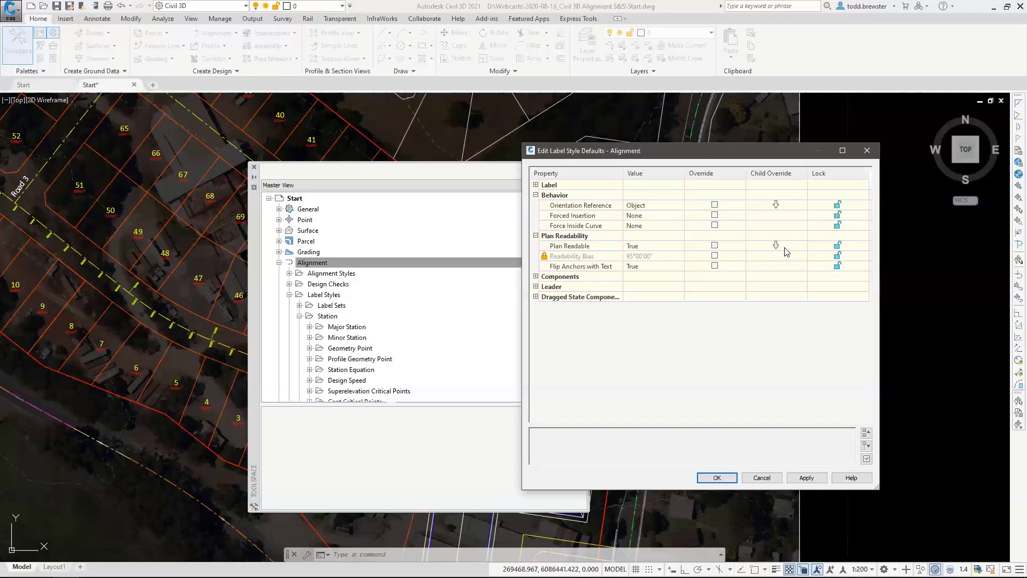
{"action": "left_click", "coordinate": [768, 478]}
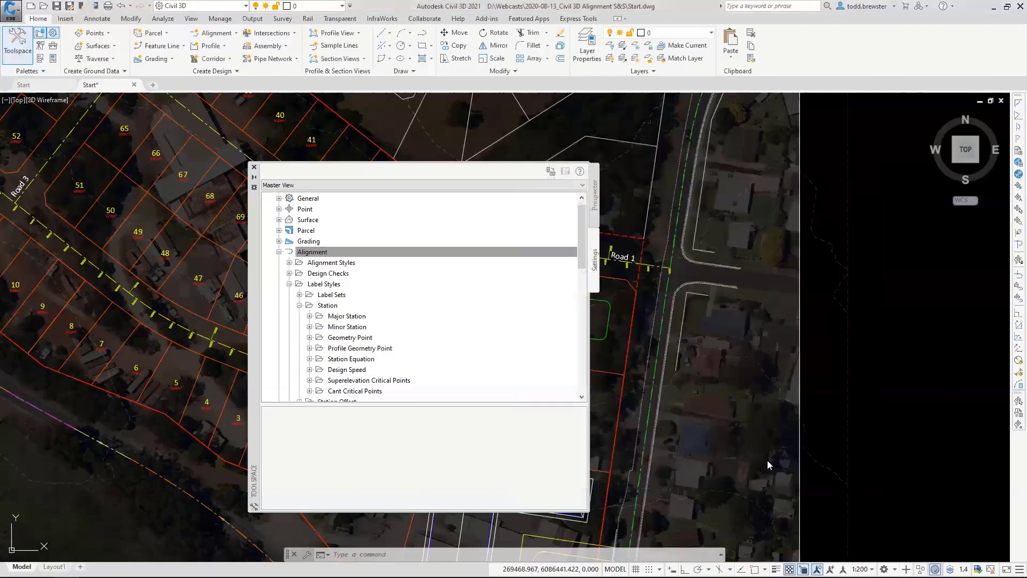
Review the plan readability override in the major station label style defaults, then cancel without changes.
{"action": "right_click", "coordinate": [345, 318]}
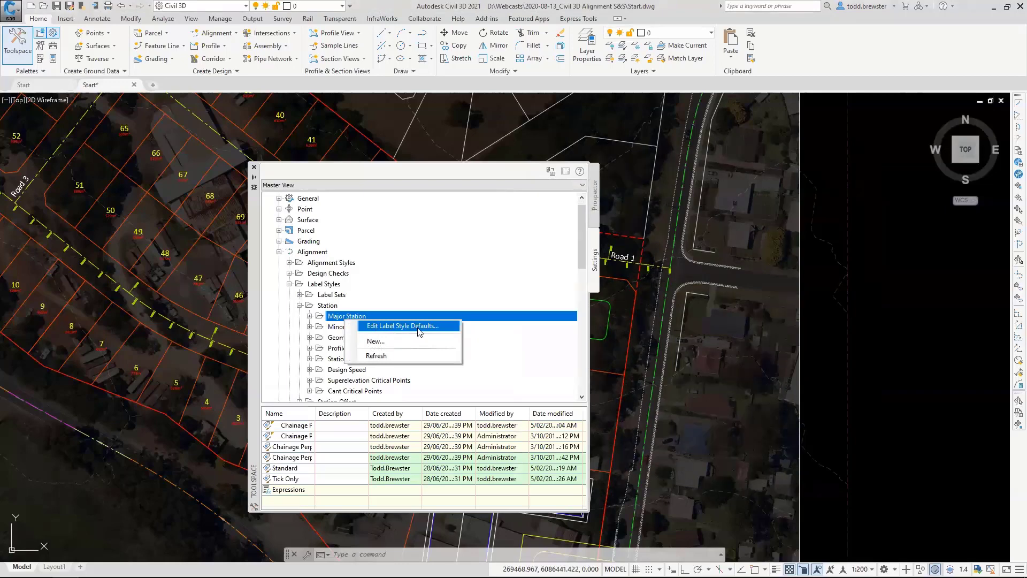
{"action": "left_click", "coordinate": [419, 327]}
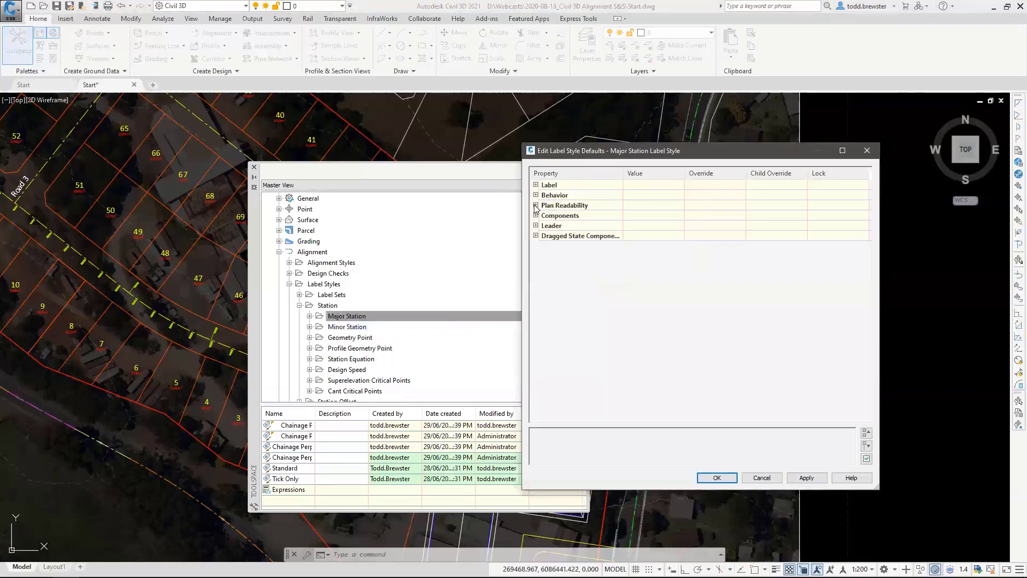
{"action": "left_click", "coordinate": [535, 205]}
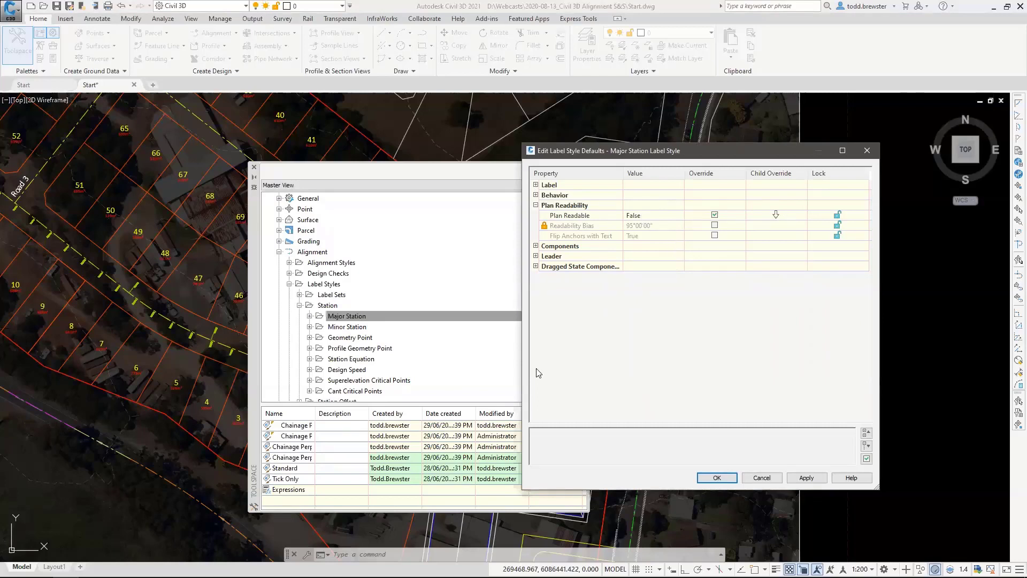
{"action": "left_click", "coordinate": [761, 477]}
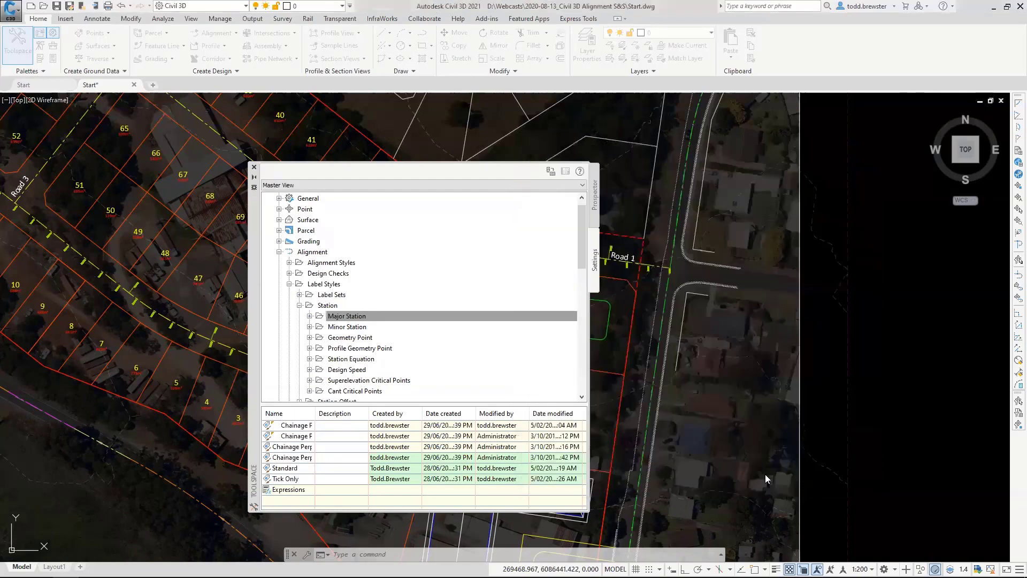
Create a new major station label style and name it _Basic.
{"action": "right_click", "coordinate": [337, 317]}
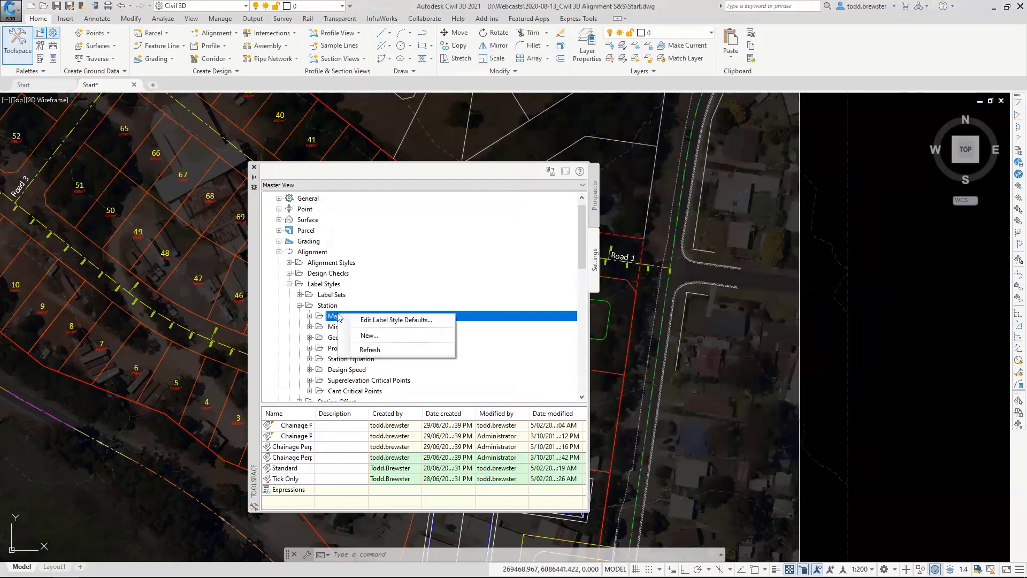
{"action": "left_click", "coordinate": [375, 336]}
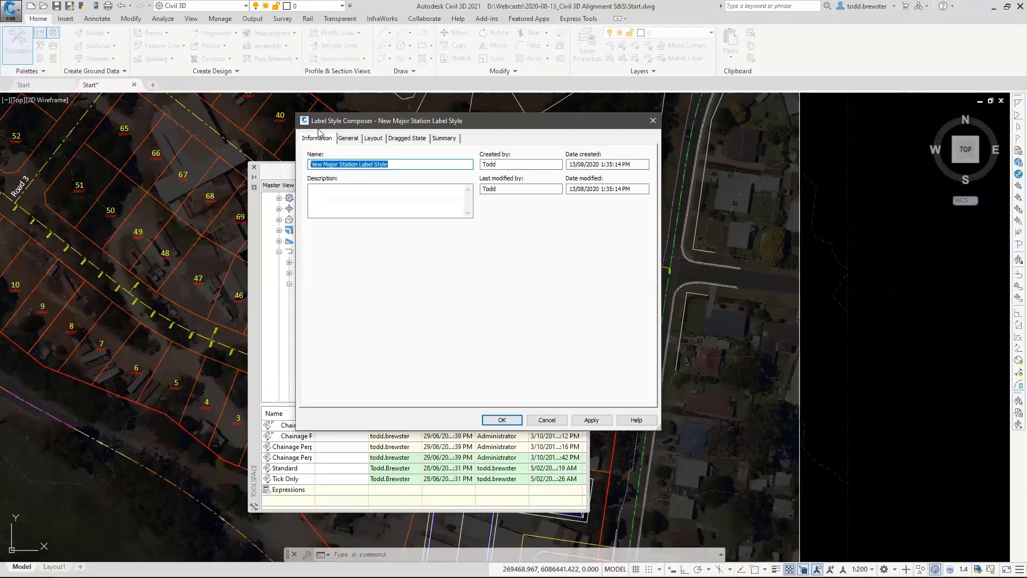
{"action": "left_click_drag", "start_coordinate": [556, 125], "coordinate": [533, 195]}
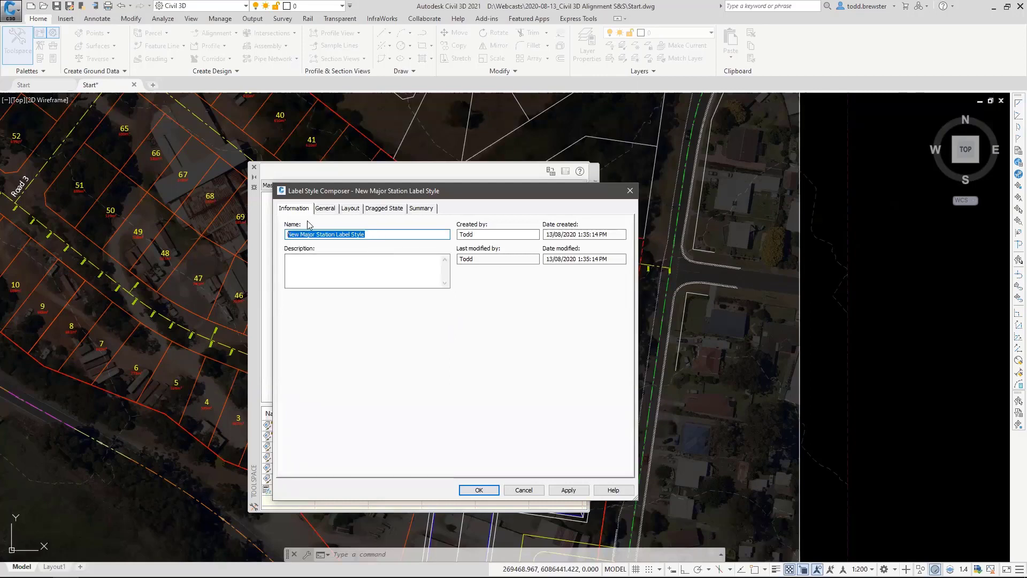
{"action": "key", "text": "End"}
{"action": "left_click_drag", "start_coordinate": [367, 234], "coordinate": [280, 228]}
{"action": "type", "text": "_B"}
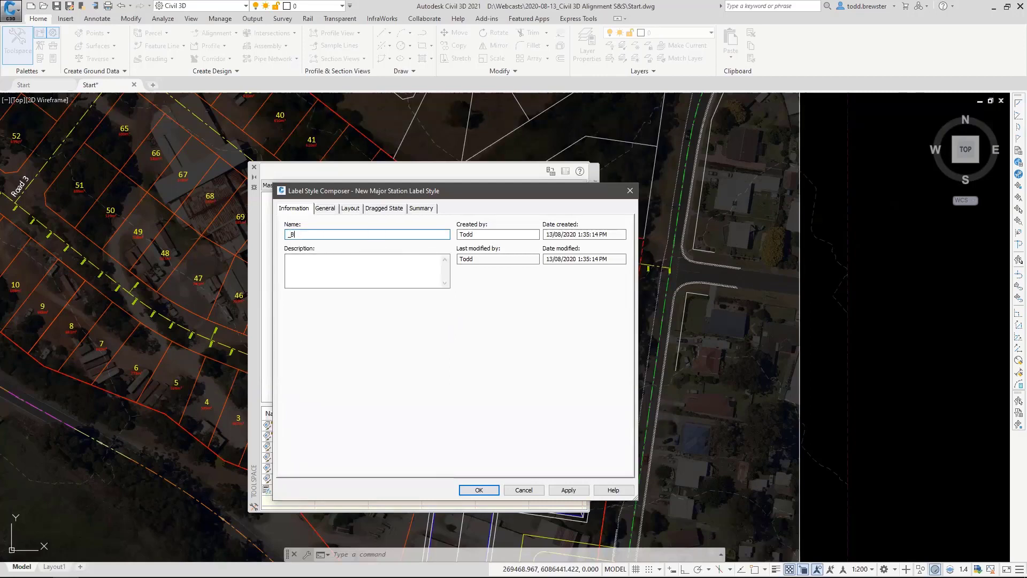
{"action": "type", "text": "asic"}
Examine the _Basic style's general settings and the layout of its station text in the preview.
{"action": "left_click", "coordinate": [325, 209]}
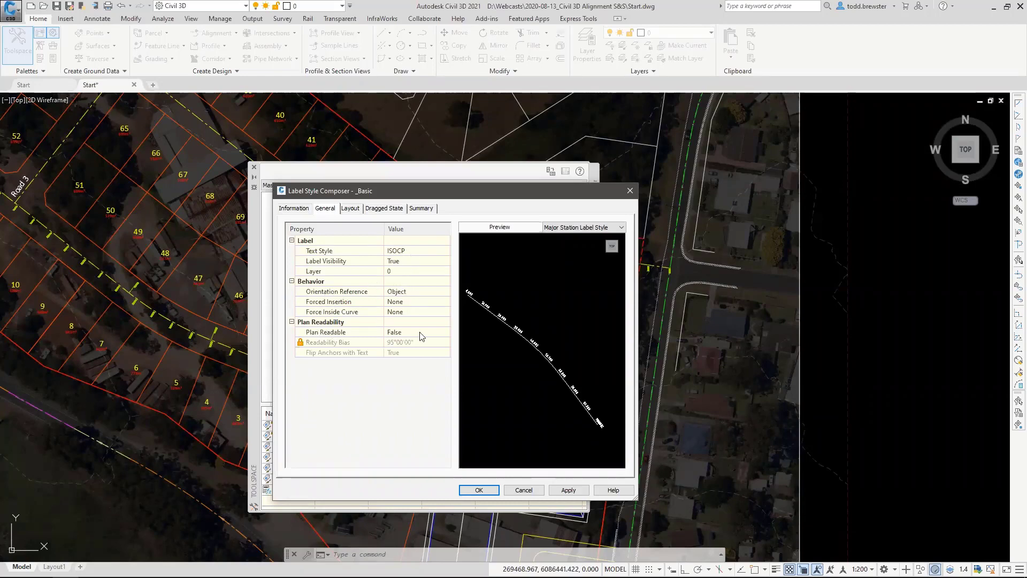
{"action": "left_click", "coordinate": [350, 210]}
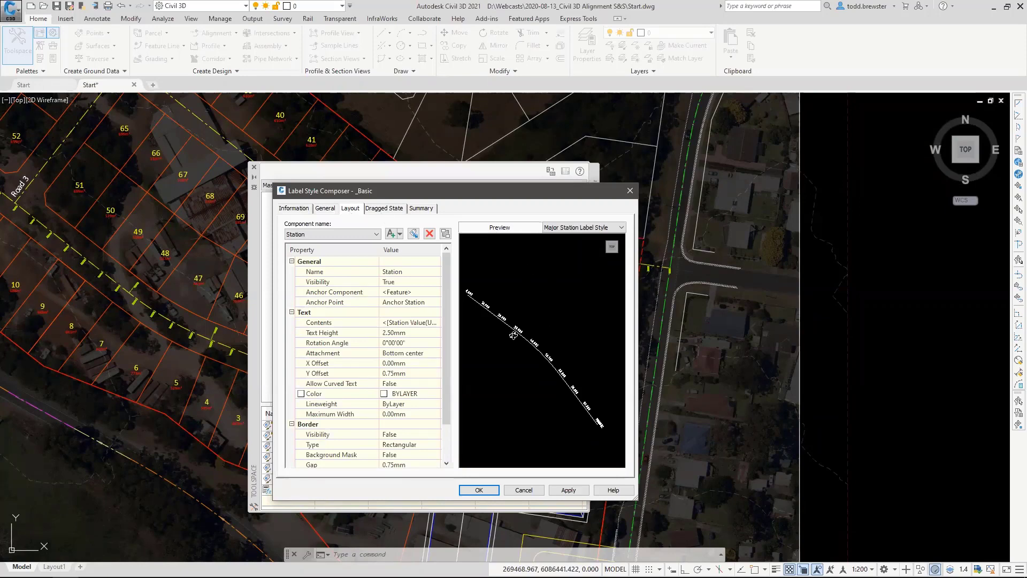
{"action": "scroll", "coordinate": [514, 334], "scroll_direction": "up", "scroll_amount": 5}
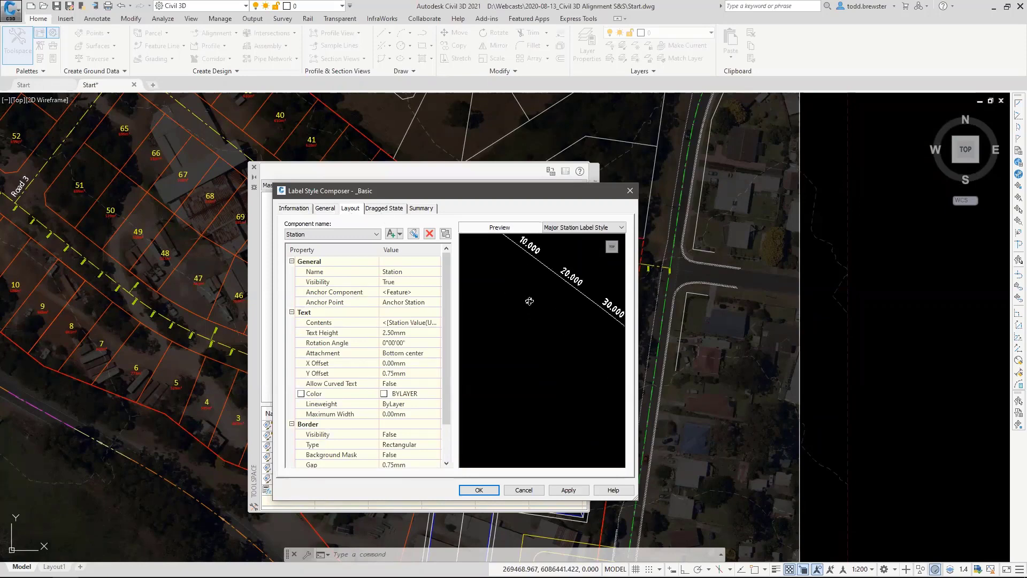
{"action": "middle_click_drag", "start_coordinate": [545, 305], "coordinate": [564, 409]}
{"action": "scroll", "coordinate": [541, 337], "scroll_direction": "up", "scroll_amount": 2}
{"action": "middle_click_drag", "start_coordinate": [538, 364], "coordinate": [555, 378]}
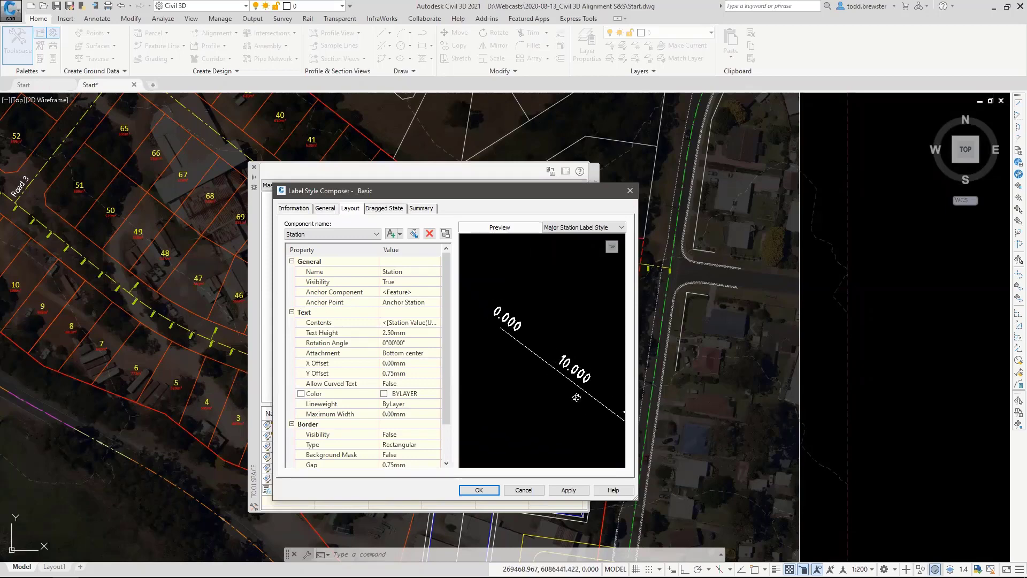
Check which components the _Basic label contains and which component types can be added, without adding any.
{"action": "left_click", "coordinate": [326, 234]}
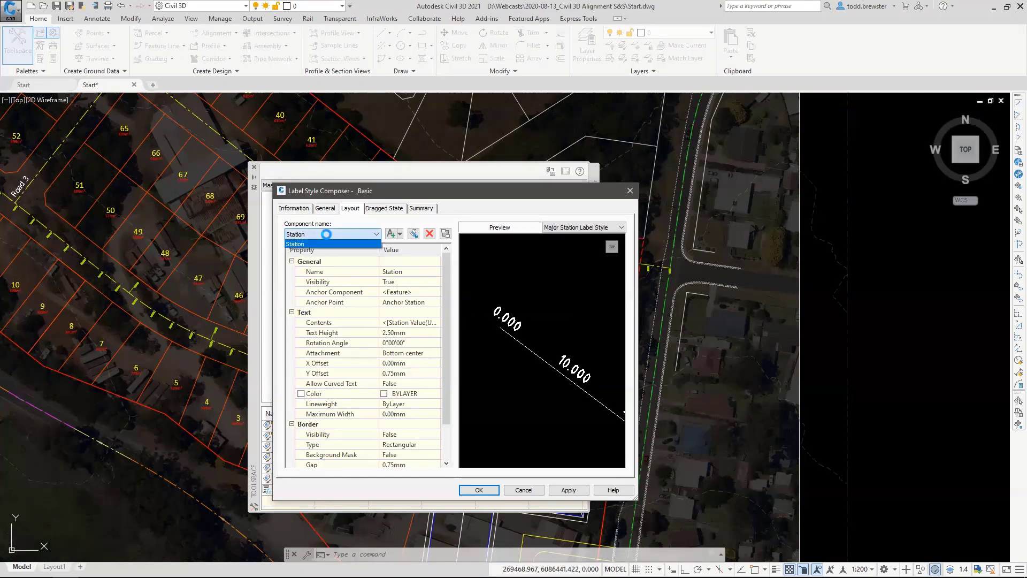
{"action": "left_click", "coordinate": [327, 235]}
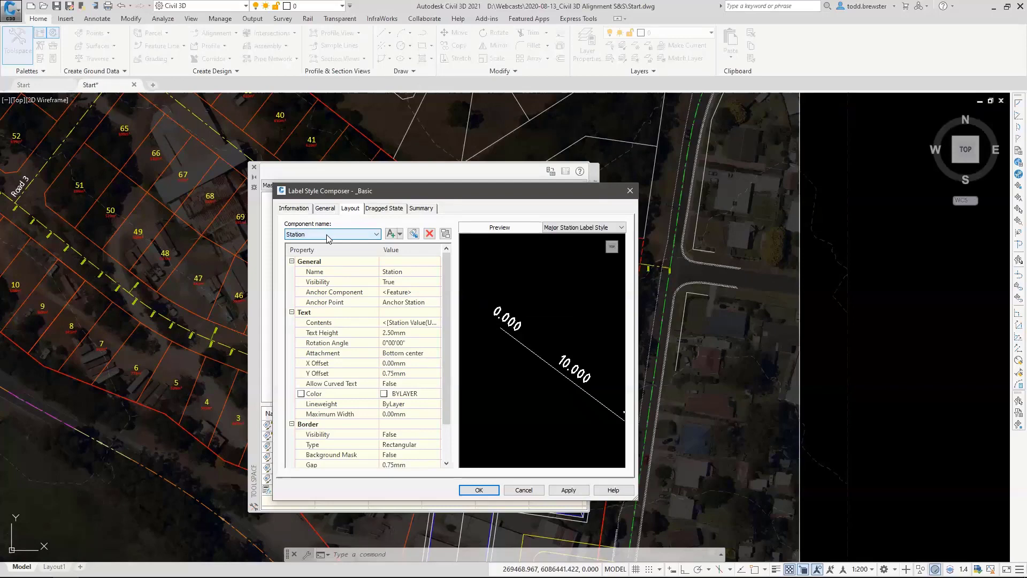
{"action": "left_click", "coordinate": [329, 238]}
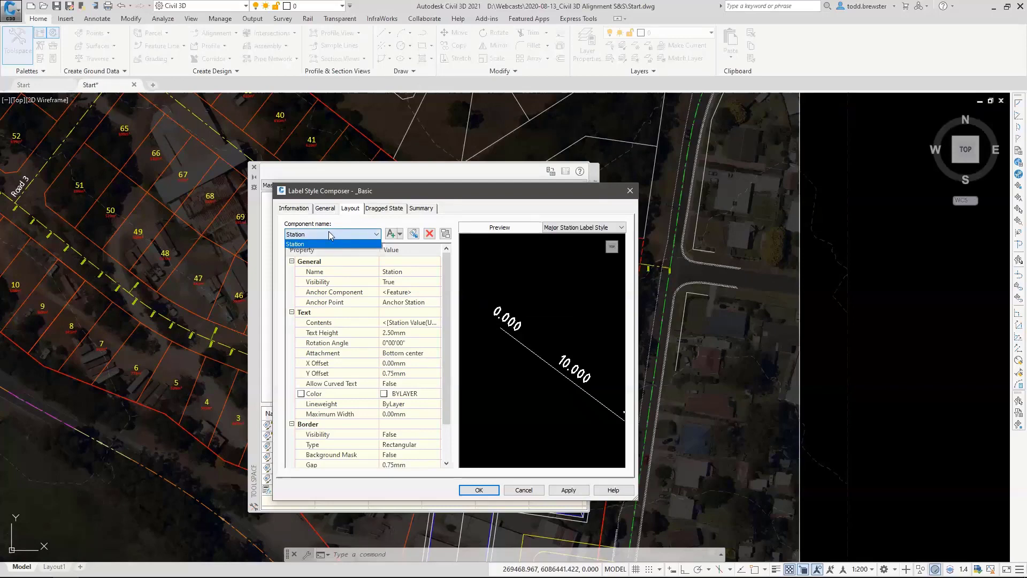
{"action": "left_click", "coordinate": [329, 234]}
{"action": "left_click", "coordinate": [399, 234]}
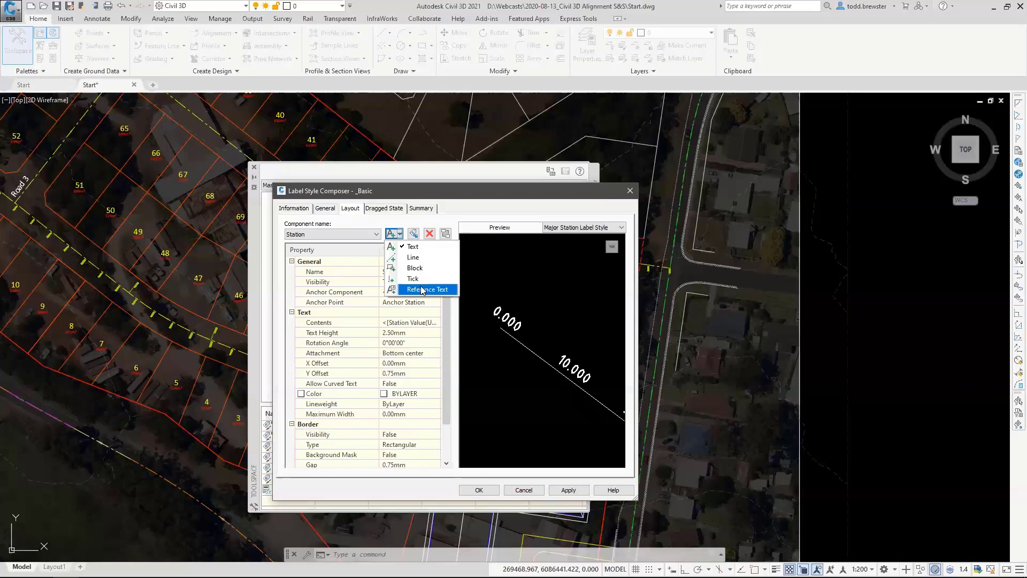
{"action": "left_click", "coordinate": [416, 237]}
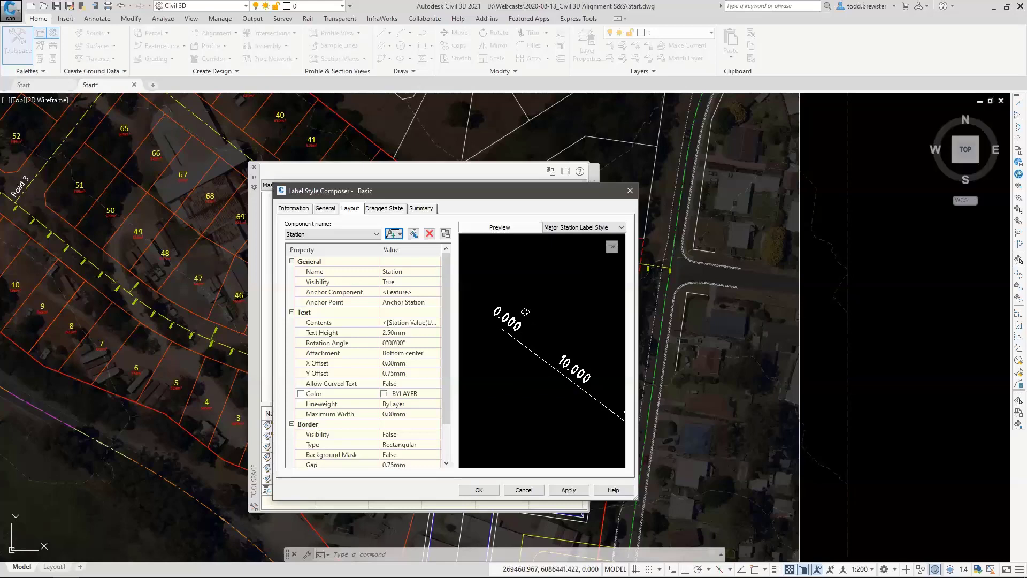
Edit the Station component's text contents so the prefix "CH " precedes the station value.
{"action": "left_click", "coordinate": [436, 323]}
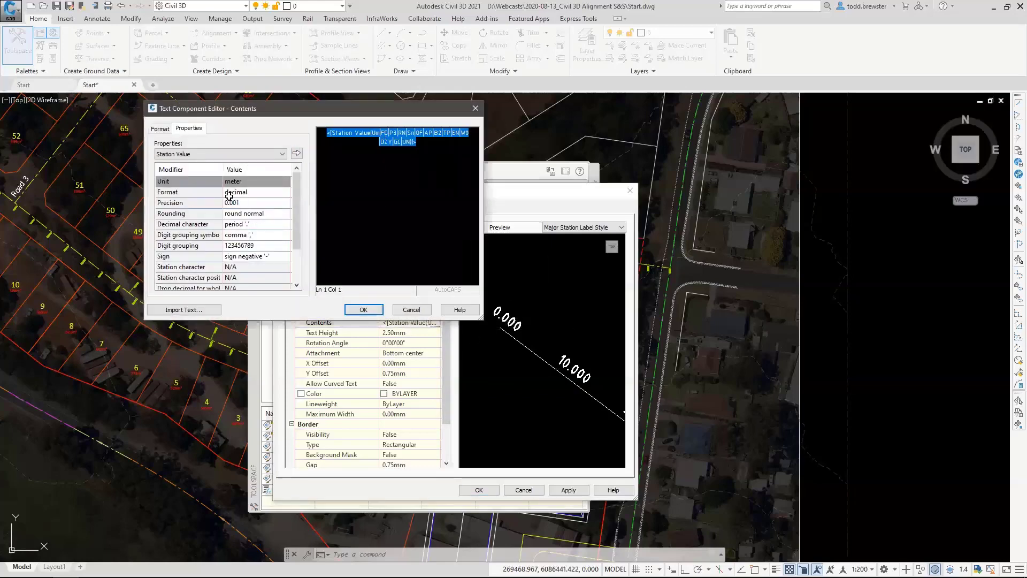
{"action": "left_click", "coordinate": [296, 154]}
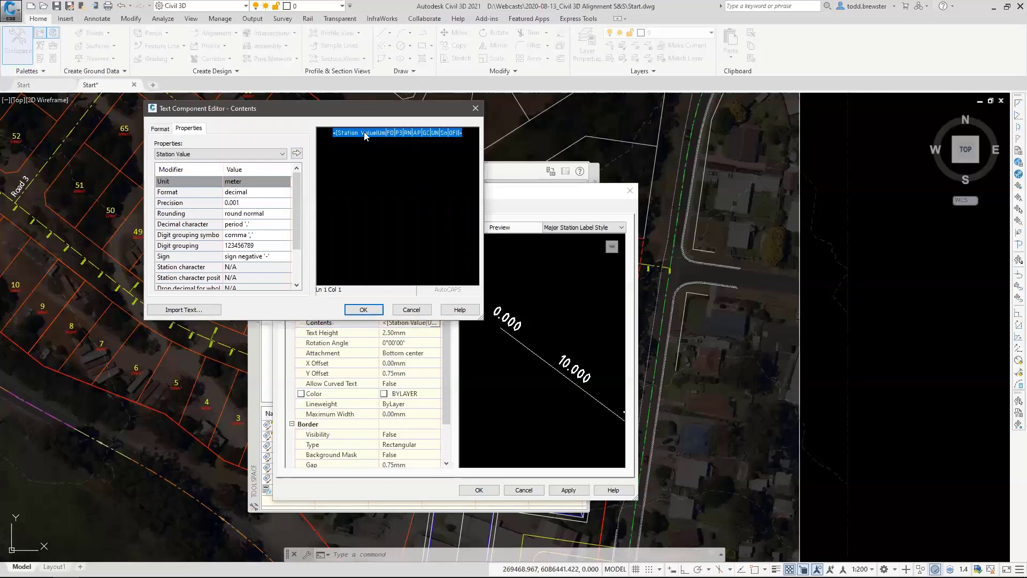
{"action": "left_click", "coordinate": [368, 134]}
{"action": "type", "text": "CH"}
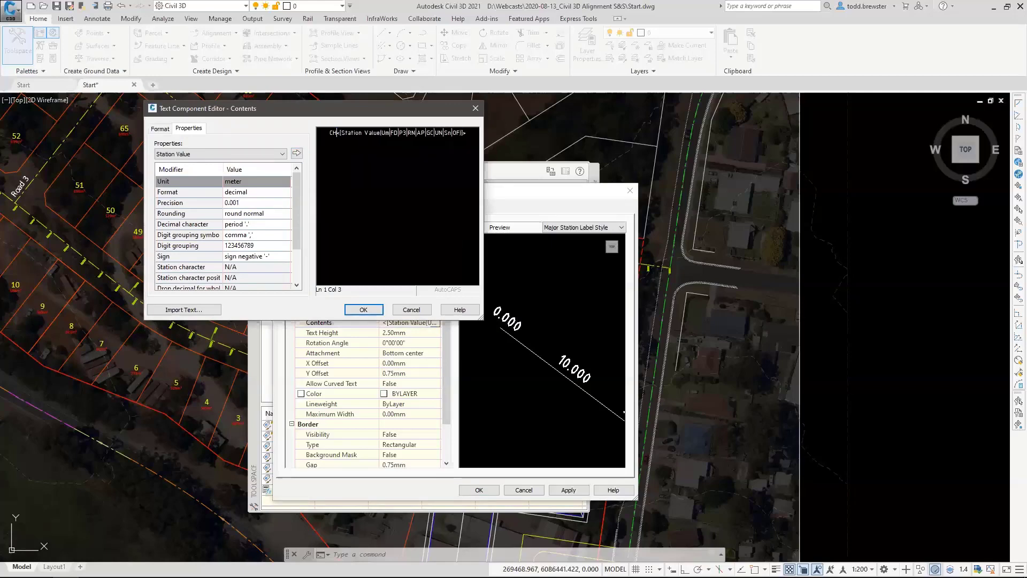
{"action": "left_click", "coordinate": [353, 309]}
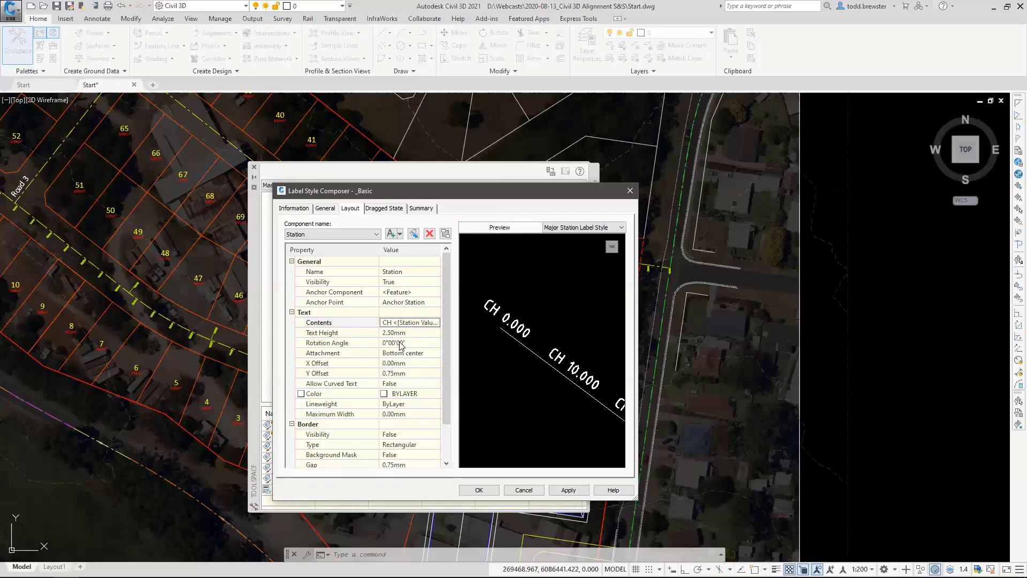
Set the Station text's rotation angle to -90 degrees.
{"action": "left_click", "coordinate": [419, 345]}
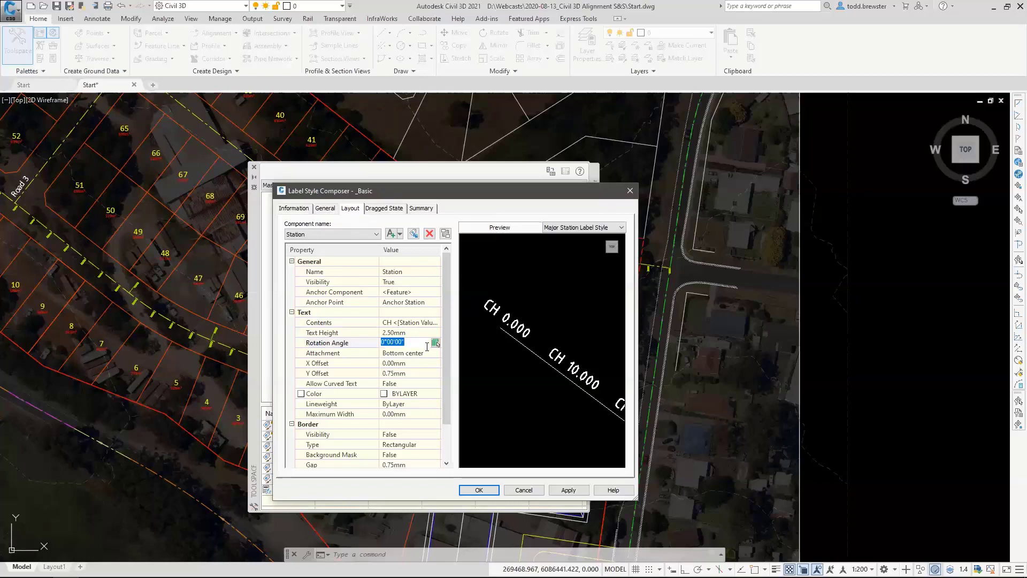
{"action": "type", "text": "-90"}
{"action": "key", "text": "Return"}
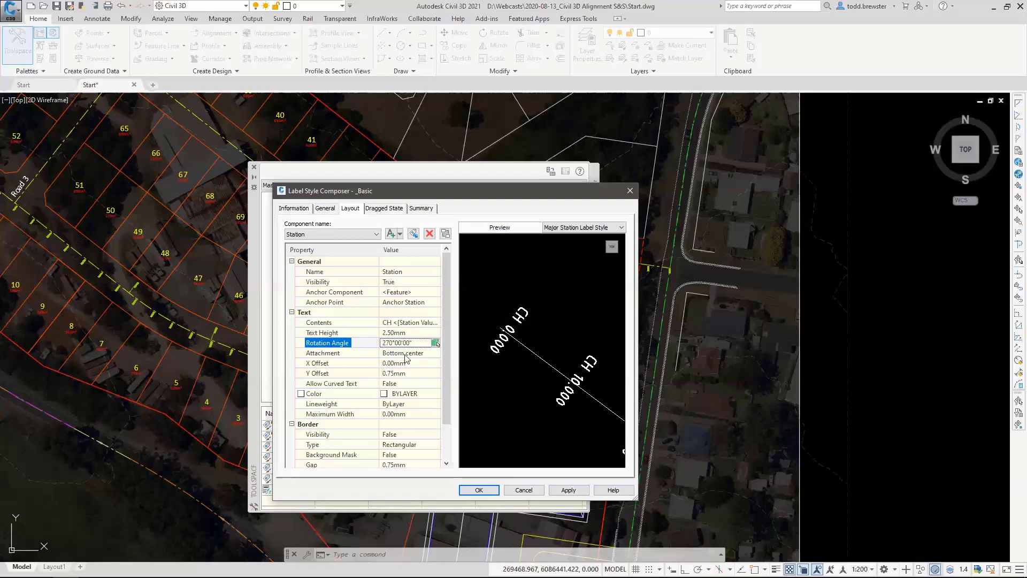
Set the Station text's Y offset to 0 mm and its X offset to 0.75 mm.
{"action": "left_click", "coordinate": [401, 373]}
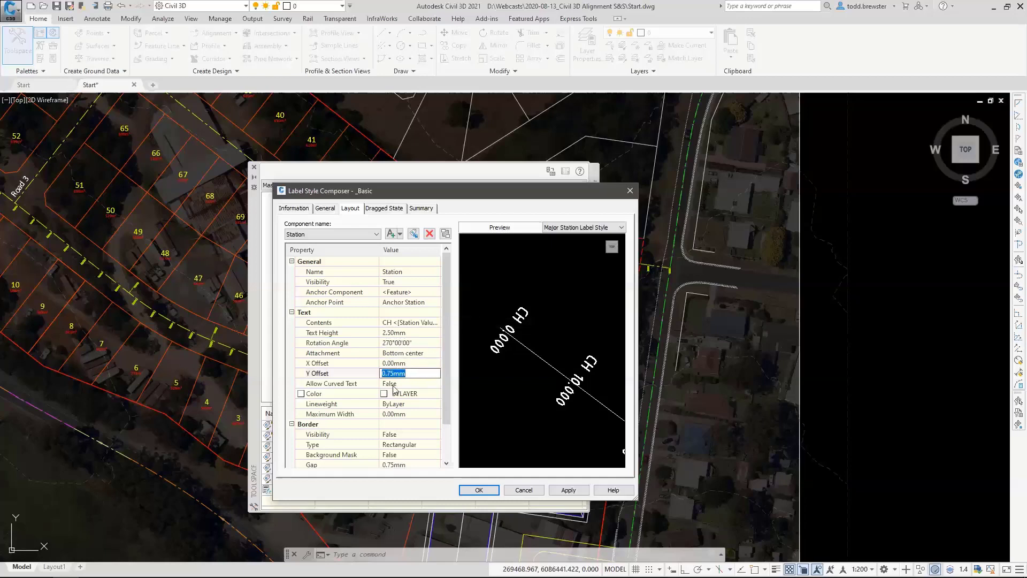
{"action": "key", "text": "BackSpace"}
{"action": "type", "text": "0"}
{"action": "key", "text": "Return"}
{"action": "left_click", "coordinate": [411, 363]}
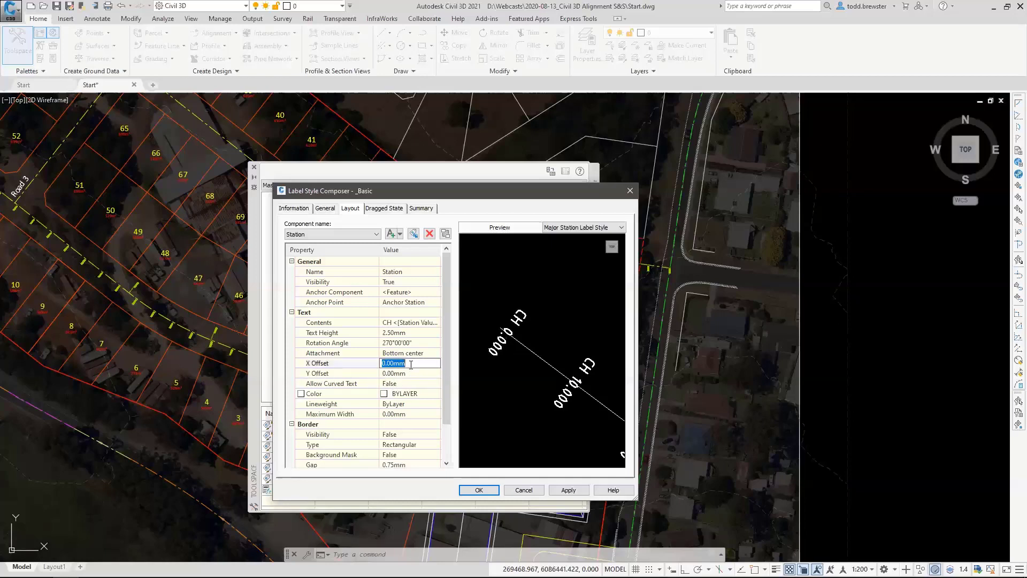
{"action": "type", "text": ".75"}
{"action": "key", "text": "Return"}
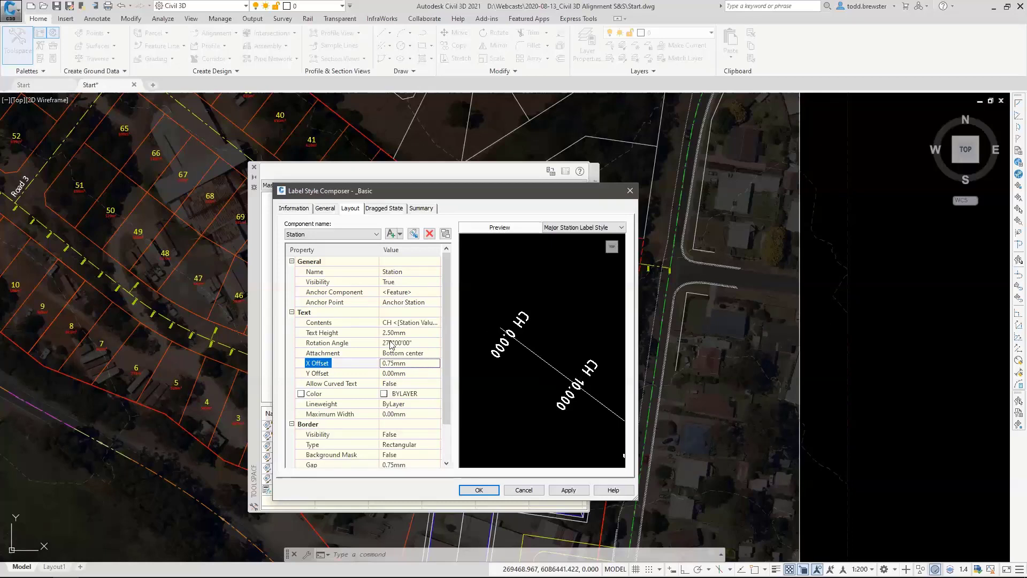
Turn on the border around the Station text by setting its visibility to True.
{"action": "left_click", "coordinate": [400, 433]}
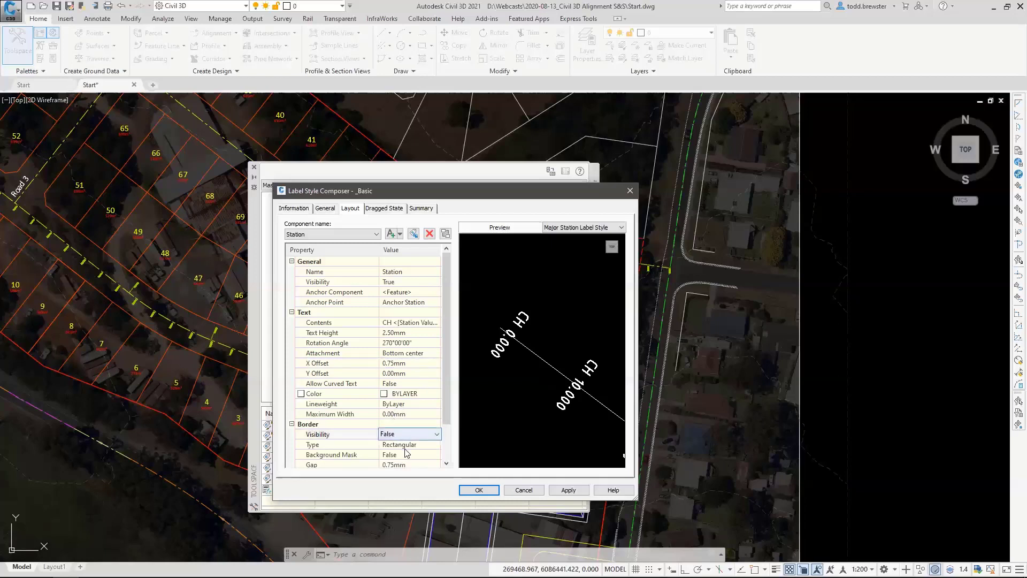
{"action": "left_click", "coordinate": [397, 464]}
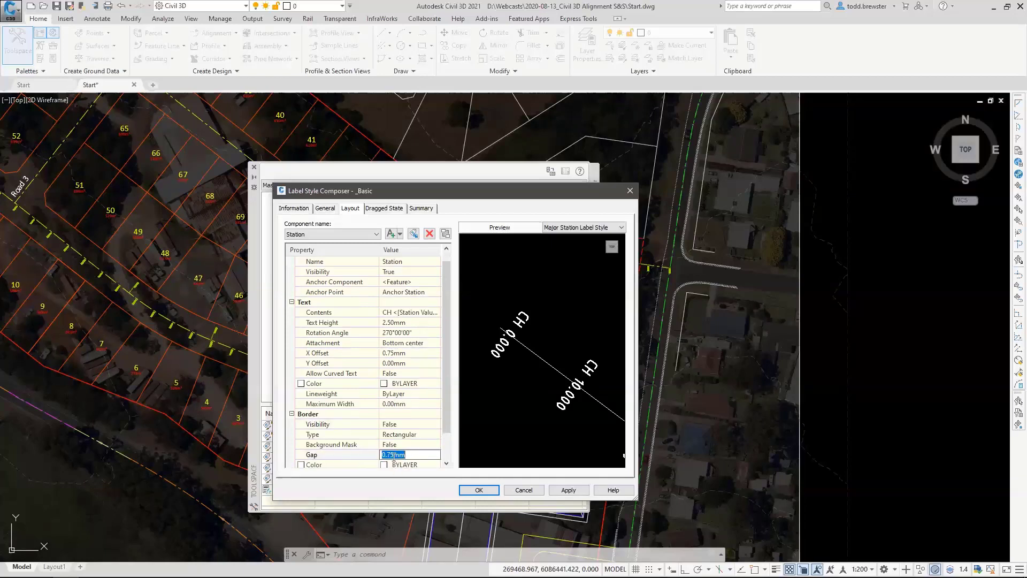
{"action": "left_click", "coordinate": [395, 425]}
{"action": "left_click", "coordinate": [395, 425]}
{"action": "left_click", "coordinate": [396, 442]}
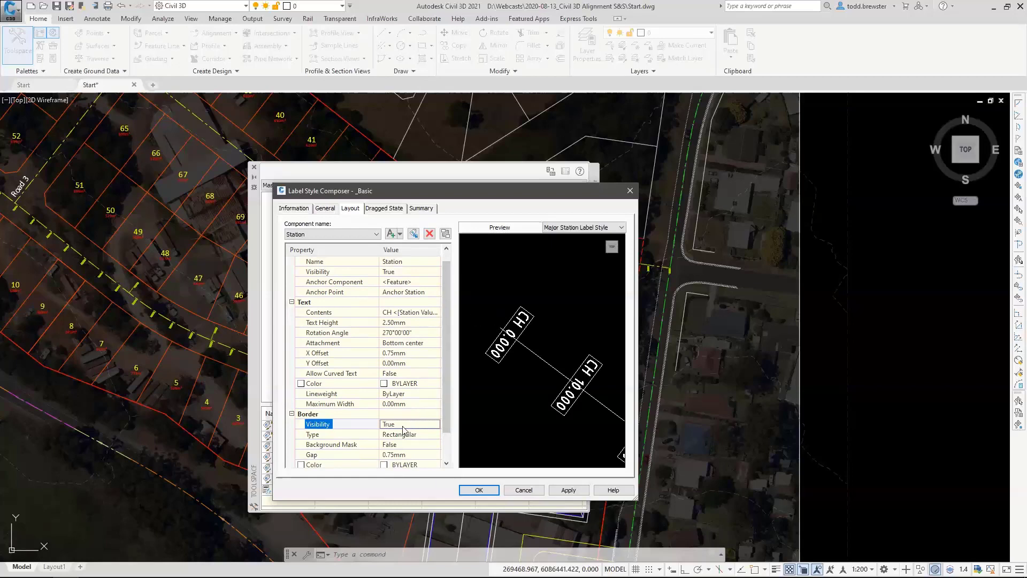
Turn off the Station text's border and add a line component named Line to the label style.
{"action": "left_click", "coordinate": [437, 424]}
{"action": "left_click", "coordinate": [394, 437]}
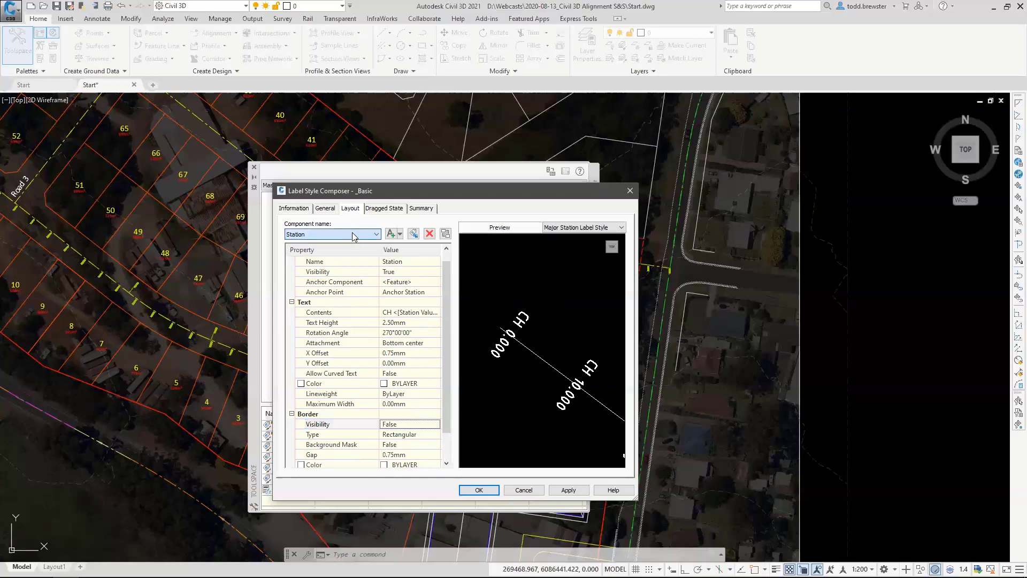
{"action": "left_click", "coordinate": [399, 234]}
{"action": "left_click", "coordinate": [413, 257]}
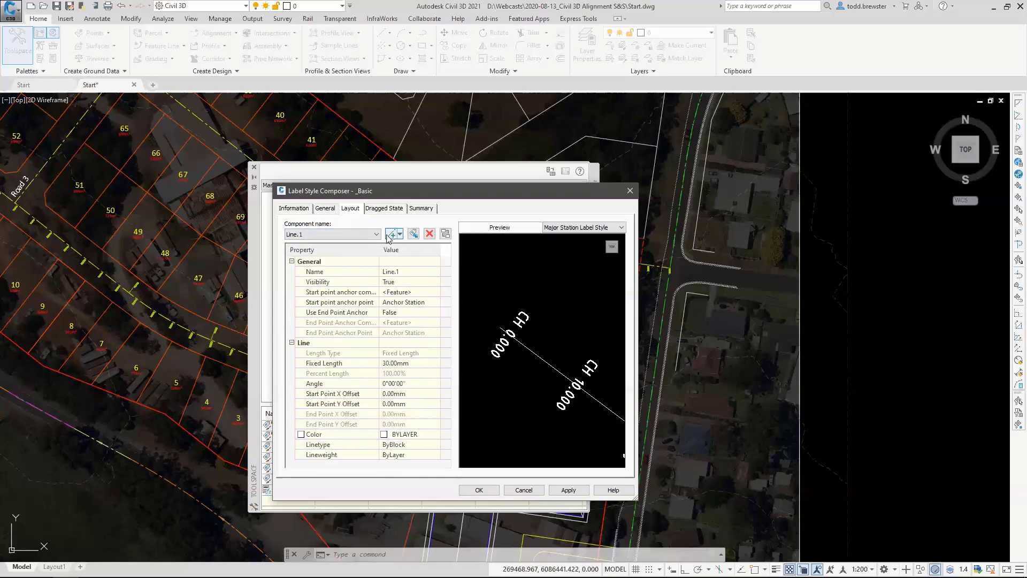
{"action": "left_click", "coordinate": [410, 271]}
{"action": "left_click", "coordinate": [411, 271]}
{"action": "left_click", "coordinate": [407, 281]}
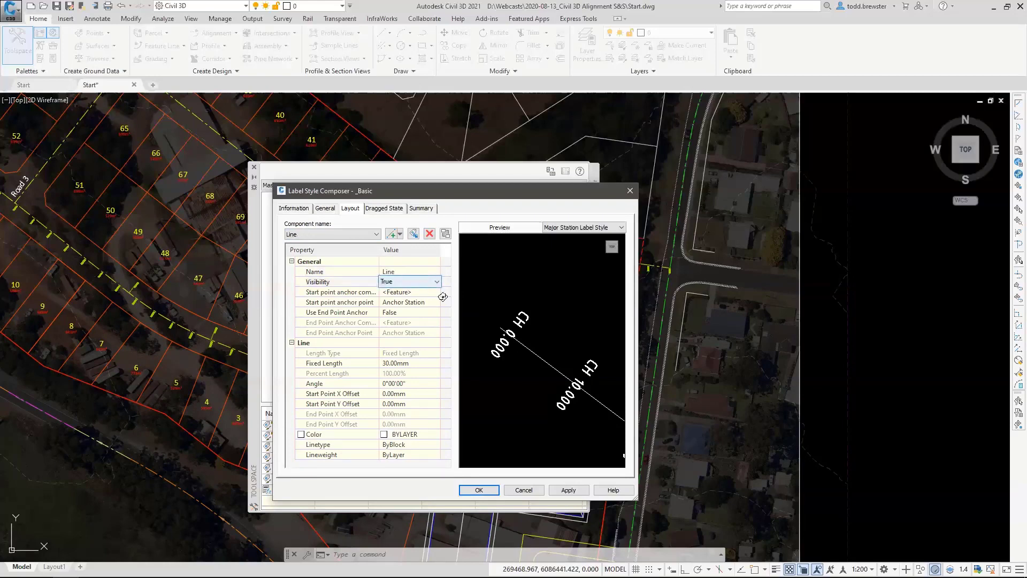
Anchor the Line component's start point to the Station component at Bottom Left, keeping the line's visibility True.
{"action": "left_click", "coordinate": [398, 282]}
{"action": "left_click", "coordinate": [407, 292]}
{"action": "left_click", "coordinate": [409, 292]}
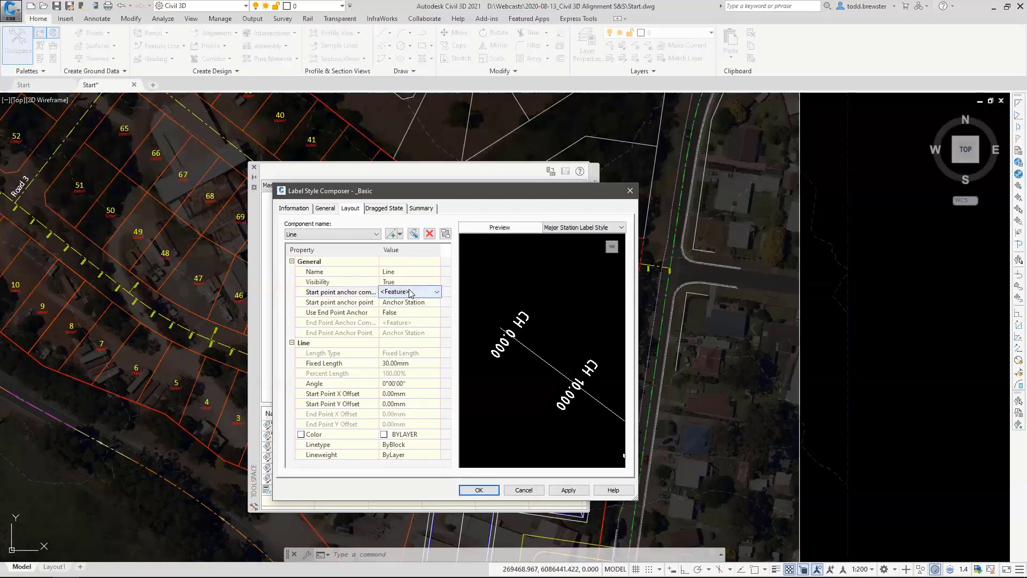
{"action": "left_click", "coordinate": [408, 292]}
{"action": "left_click", "coordinate": [396, 311]}
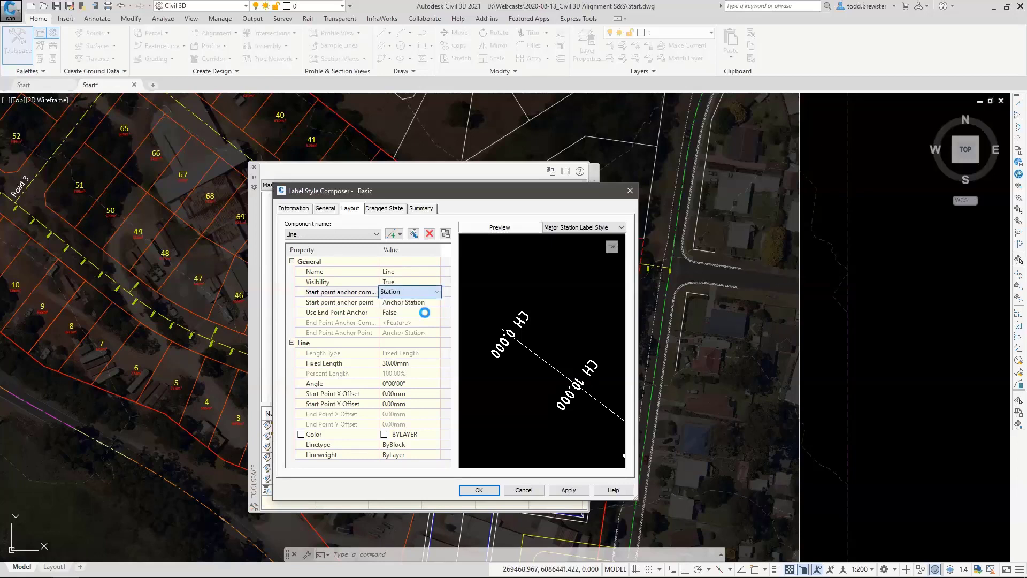
{"action": "left_click", "coordinate": [408, 302]}
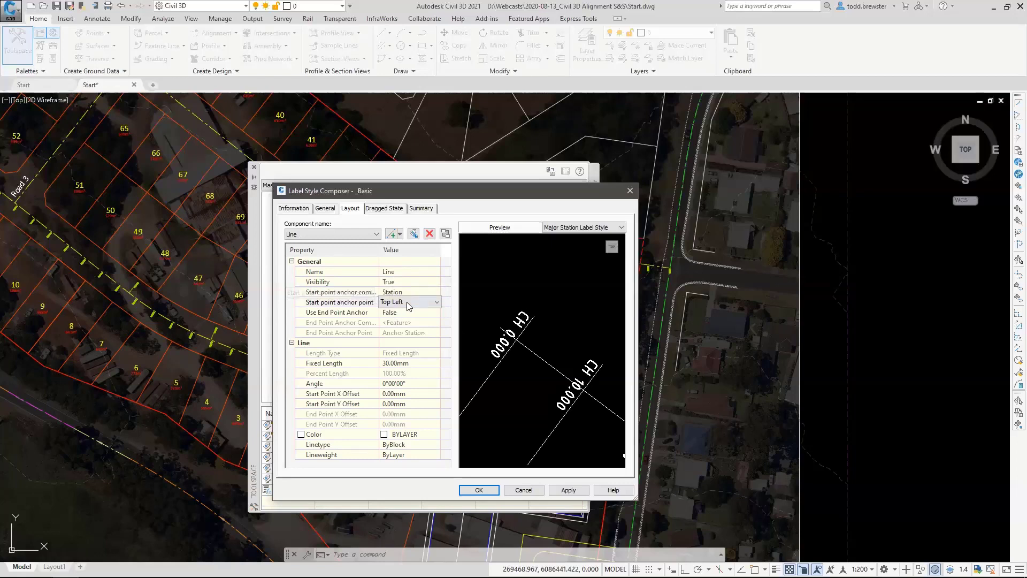
{"action": "left_click", "coordinate": [407, 302]}
{"action": "left_click", "coordinate": [396, 361]}
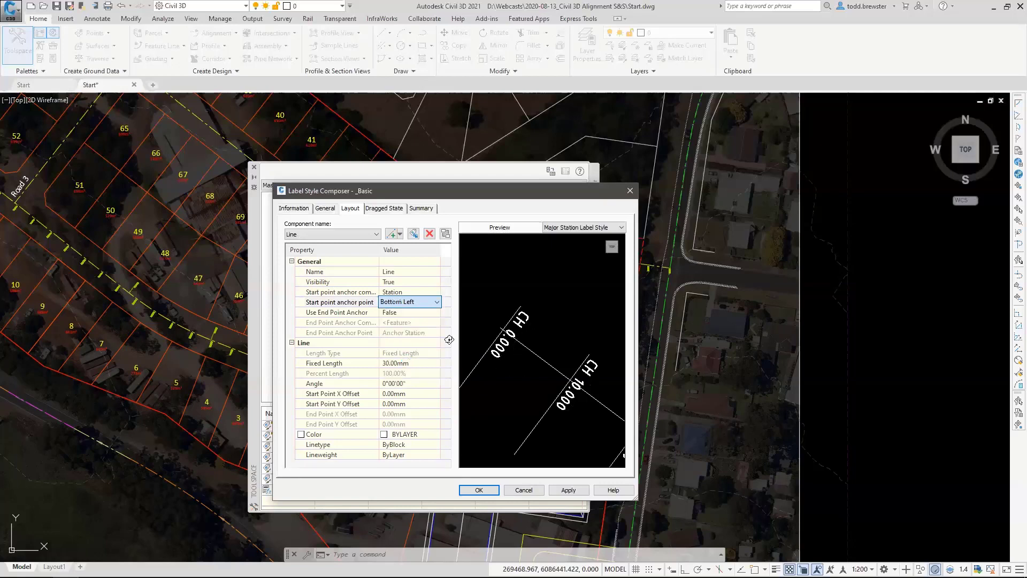
Enable the Line component's end point anchor and attach it to the Station component at Bottom Right.
{"action": "left_click", "coordinate": [396, 313]}
{"action": "left_click", "coordinate": [396, 312]}
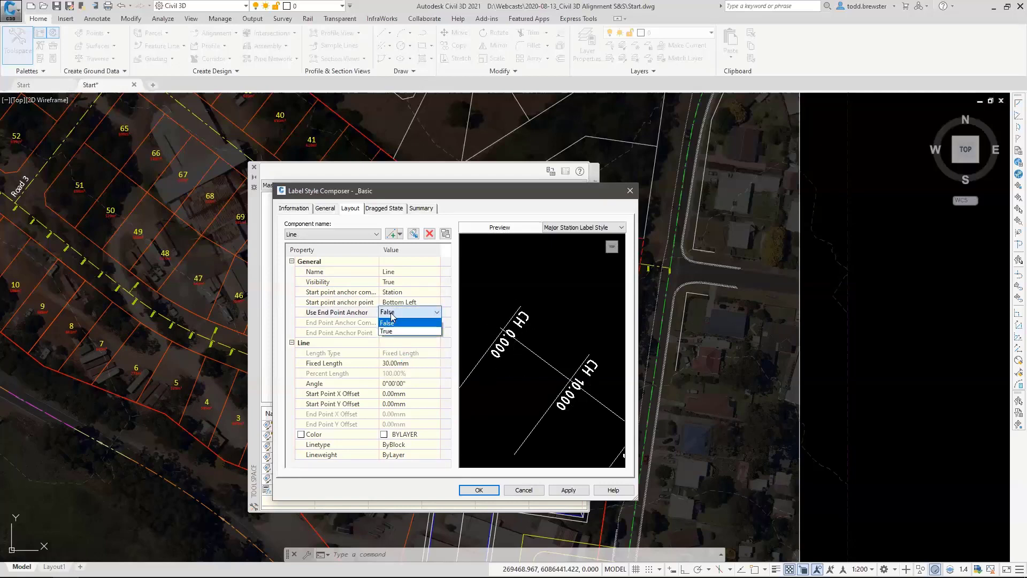
{"action": "left_click", "coordinate": [397, 332]}
{"action": "left_click", "coordinate": [411, 322]}
{"action": "left_click", "coordinate": [412, 322]}
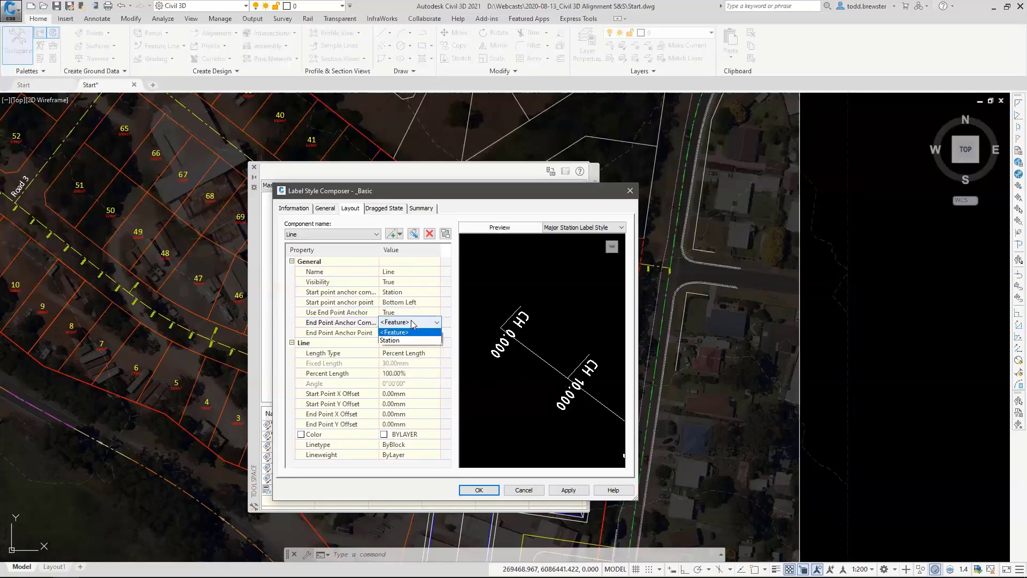
{"action": "left_click", "coordinate": [400, 343]}
{"action": "left_click", "coordinate": [418, 334]}
{"action": "left_click", "coordinate": [417, 334]}
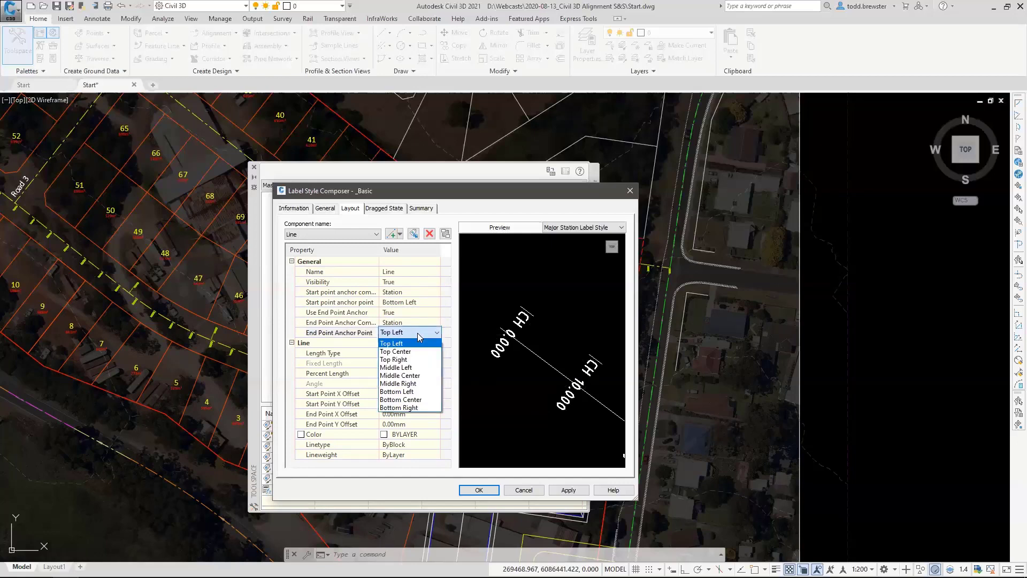
{"action": "left_click", "coordinate": [407, 409]}
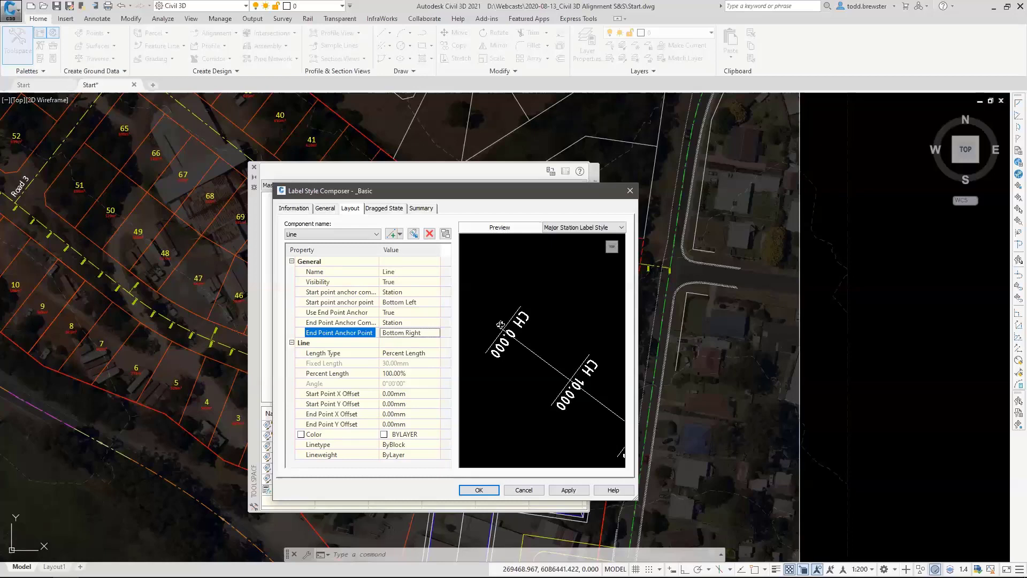
Set the Line component's start point and end point Y offsets to -0.75 mm.
{"action": "left_click", "coordinate": [414, 405]}
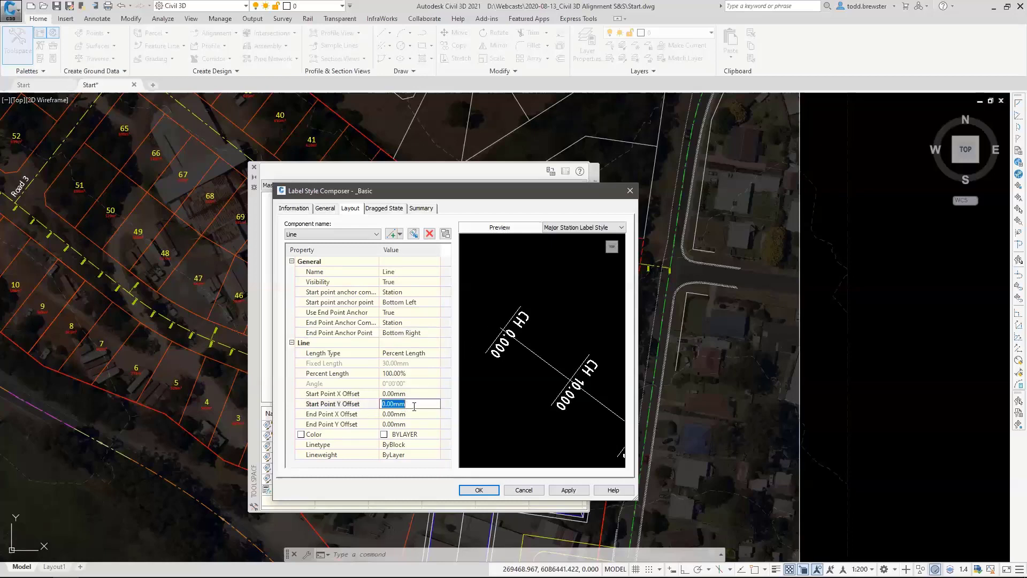
{"action": "type", "text": "-"}
{"action": "left_click", "coordinate": [419, 423]}
{"action": "type", "text": "-0"}
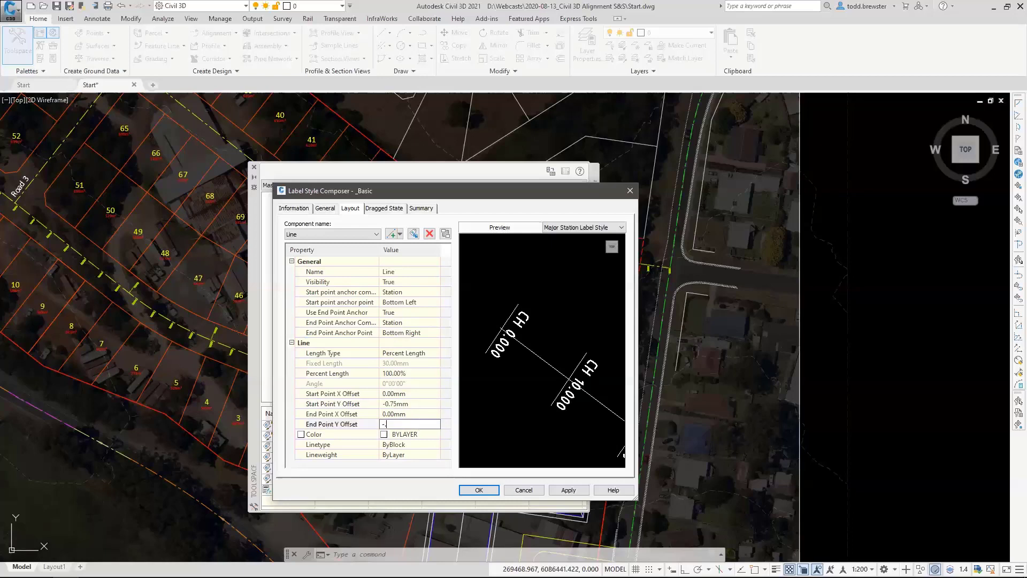
{"action": "type", "text": ".75"}
Set the Line component's start point X offset to -1.5 mm and end point X offset to 1.5 mm, and save the label style.
{"action": "left_click", "coordinate": [402, 414]}
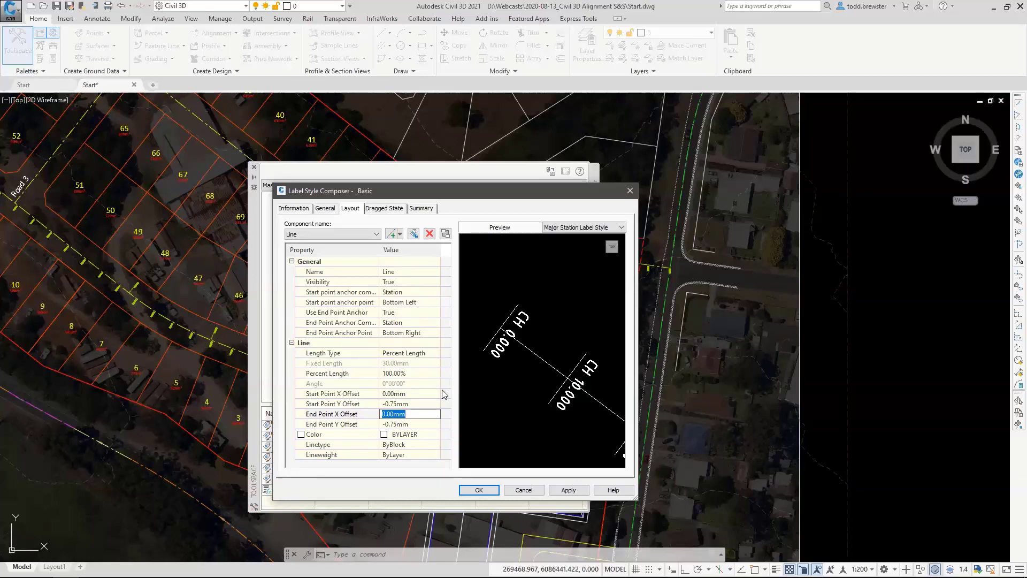
{"action": "left_click", "coordinate": [408, 394]}
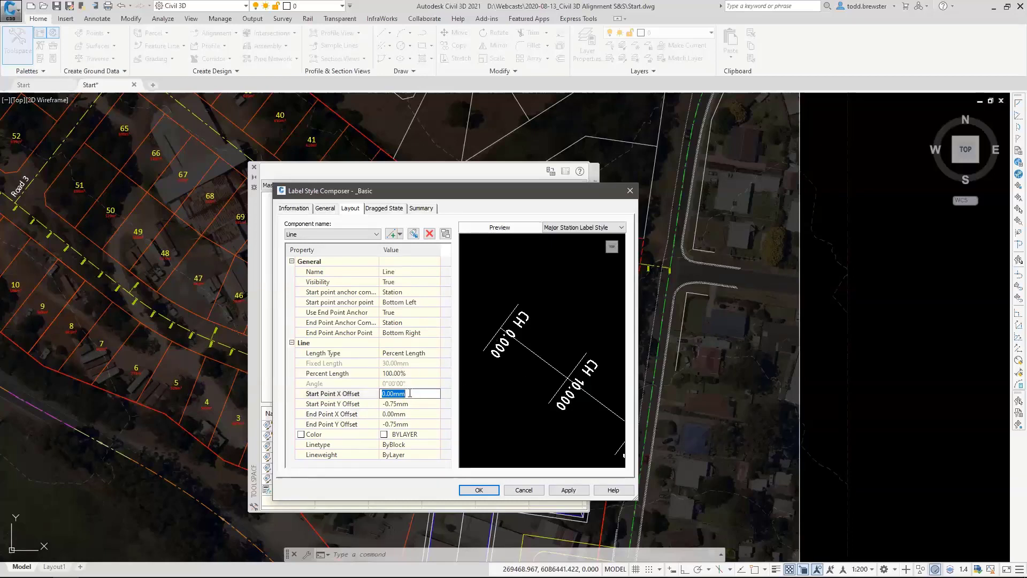
{"action": "type", "text": "-1.5"}
{"action": "left_click", "coordinate": [406, 414]}
{"action": "type", "text": "1"}
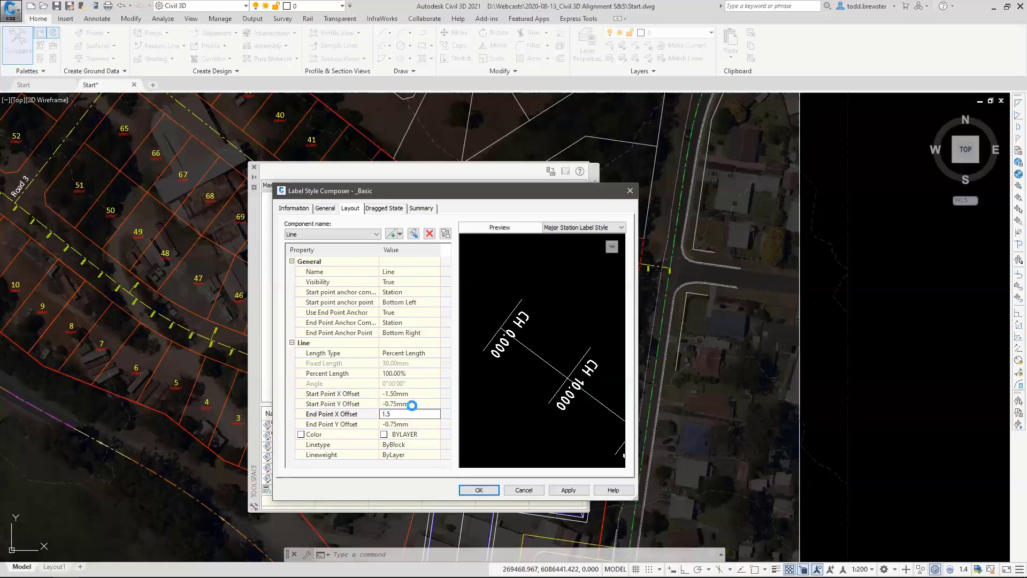
{"action": "left_click", "coordinate": [411, 404]}
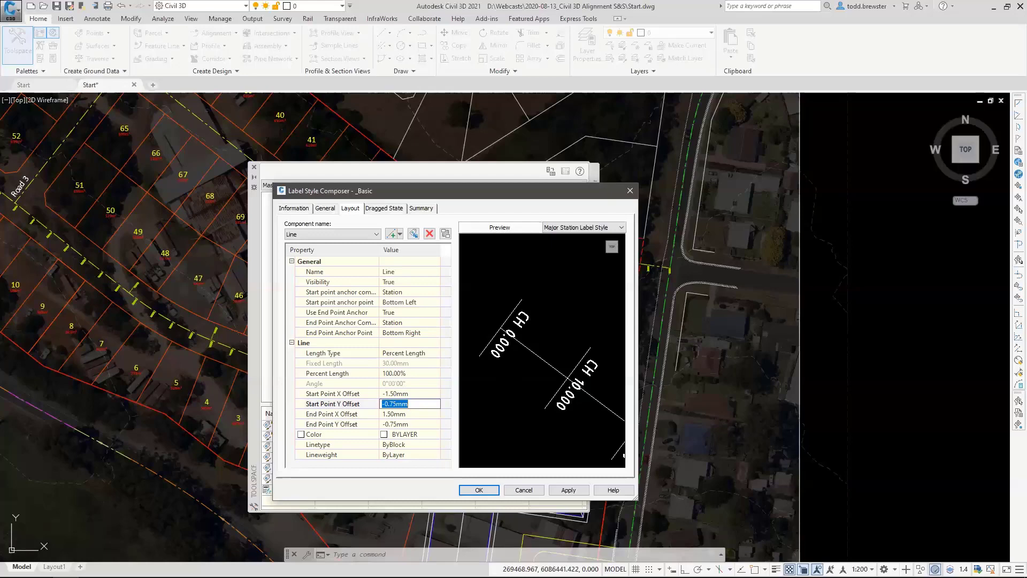
{"action": "left_click", "coordinate": [476, 489]}
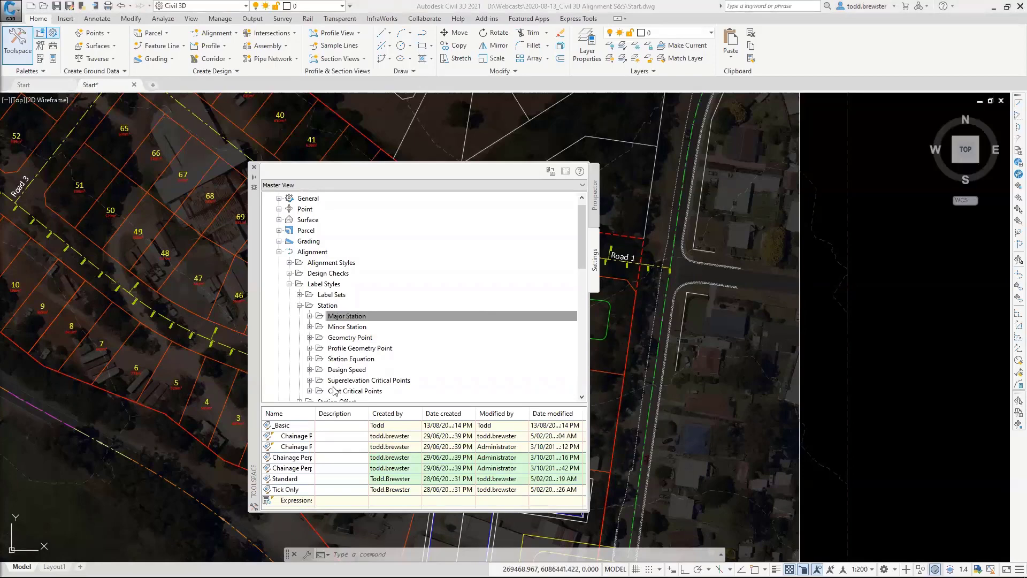
Move the Toolspace palette aside so the existing main road alignment is uncovered in the drawing.
{"action": "left_click", "coordinate": [410, 4]}
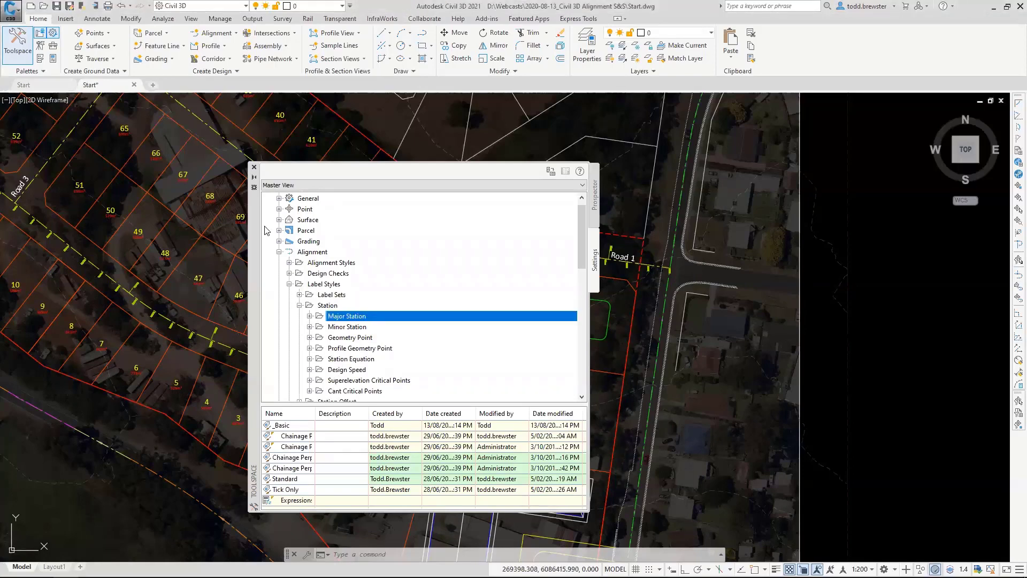
{"action": "left_click_drag", "start_coordinate": [254, 231], "coordinate": [84, 192]}
{"action": "scroll", "coordinate": [572, 337], "scroll_direction": "down", "scroll_amount": 8}
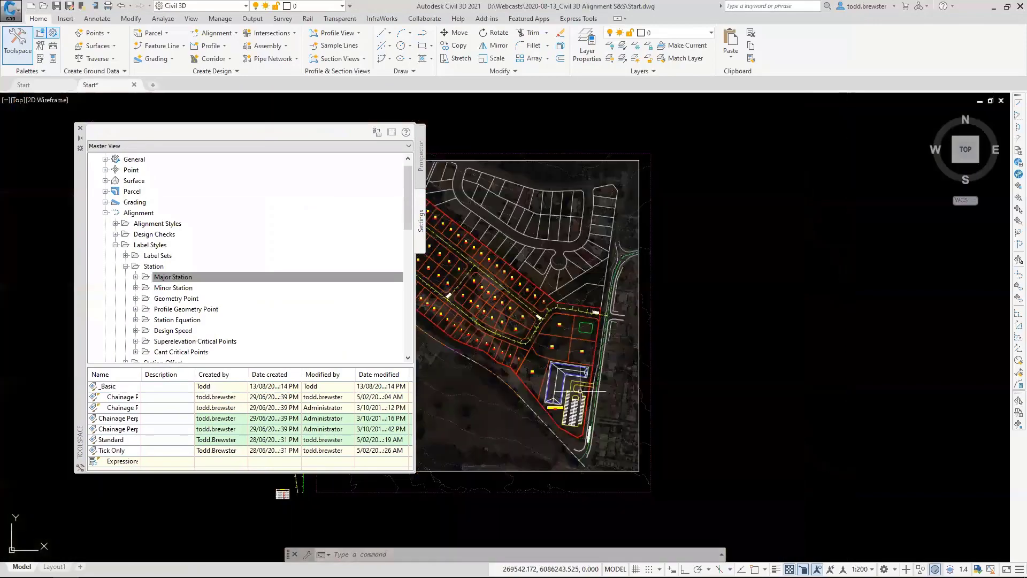
{"action": "middle_click_drag", "start_coordinate": [580, 396], "coordinate": [720, 307]}
{"action": "scroll", "coordinate": [705, 353], "scroll_direction": "up", "scroll_amount": 5}
{"action": "mouse_move", "coordinate": [607, 292]}
{"action": "middle_mouse_down"}
{"action": "mouse_move", "coordinate": [701, 337]}
{"action": "mouse_move", "coordinate": [778, 396]}
{"action": "middle_mouse_up"}
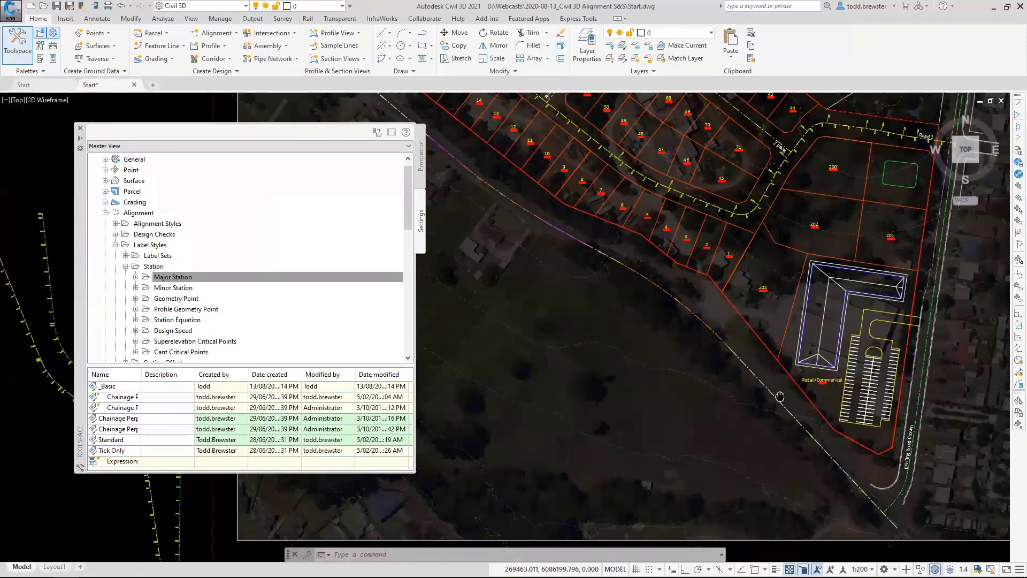
{"action": "scroll", "coordinate": [695, 316], "scroll_direction": "up", "scroll_amount": 2}
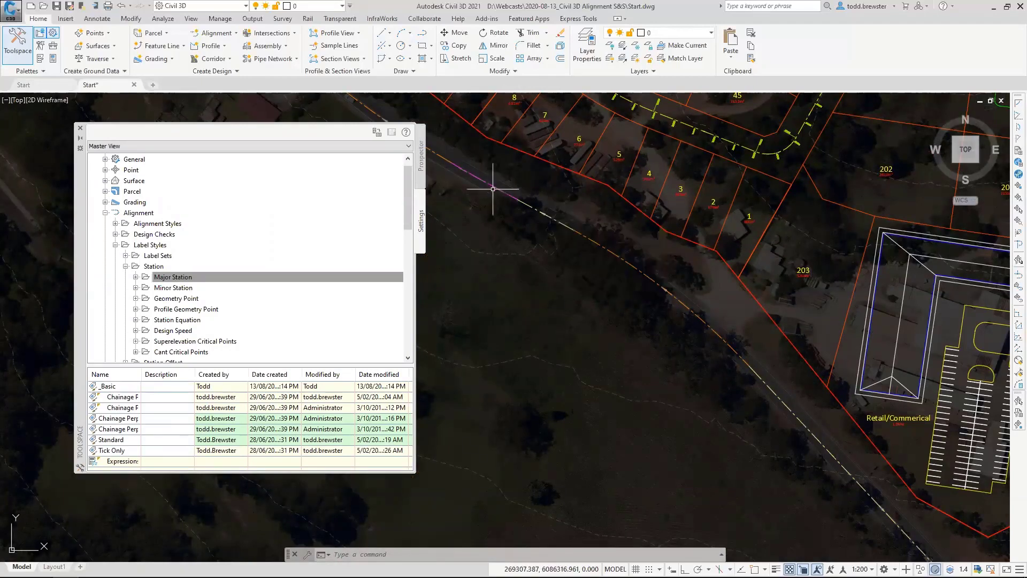
{"action": "middle_click_drag", "start_coordinate": [496, 179], "coordinate": [592, 242]}
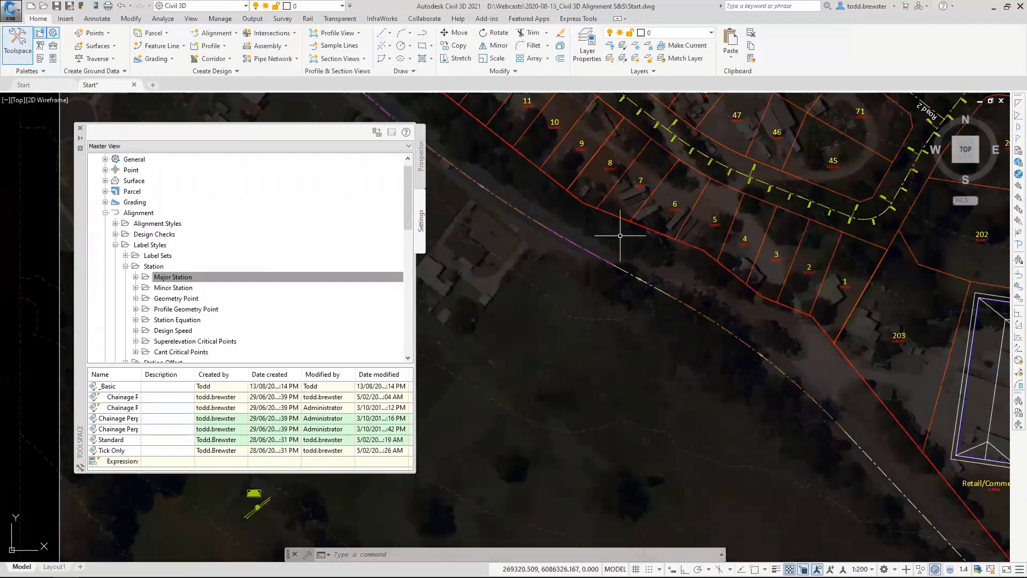
Add Major Stations labels in the _Basic style to the Existing Main Road alignment.
{"action": "left_click", "coordinate": [611, 262]}
{"action": "right_click", "coordinate": [612, 262]}
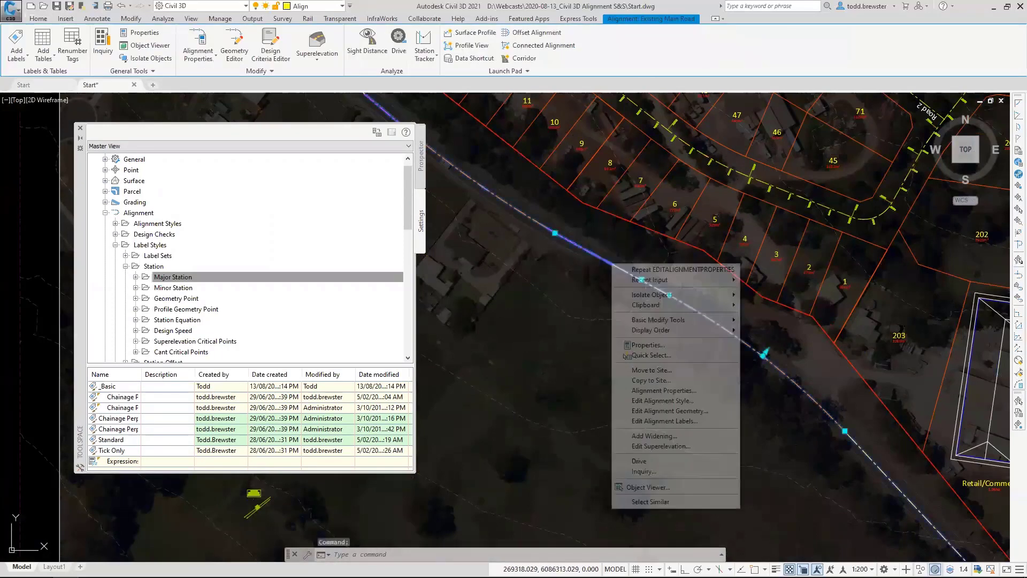
{"action": "left_click", "coordinate": [690, 420]}
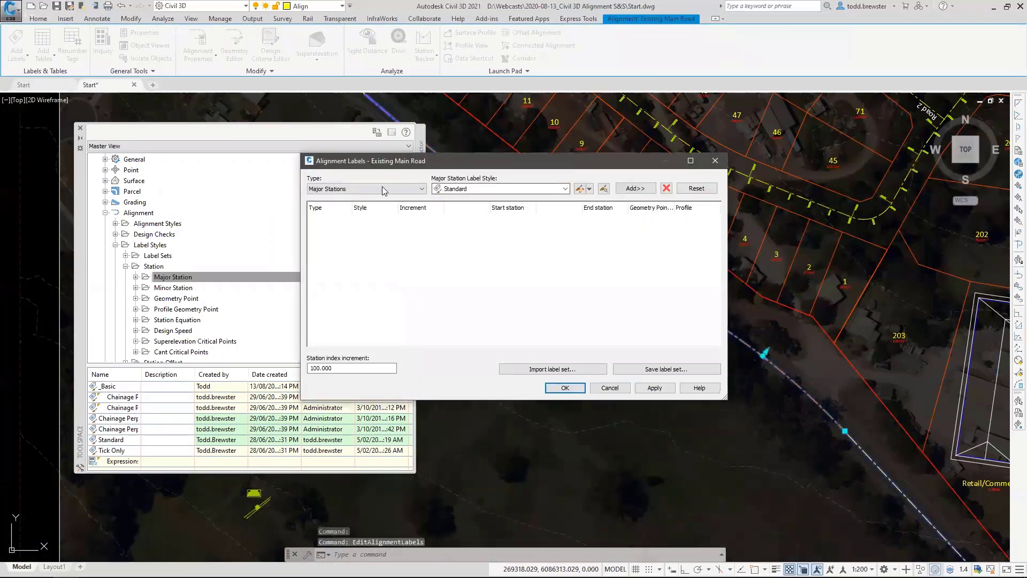
{"action": "left_click", "coordinate": [347, 189]}
{"action": "left_click", "coordinate": [414, 195]}
{"action": "left_click", "coordinate": [565, 189]}
{"action": "left_click", "coordinate": [455, 198]}
{"action": "left_click", "coordinate": [635, 188]}
{"action": "left_click", "coordinate": [570, 387]}
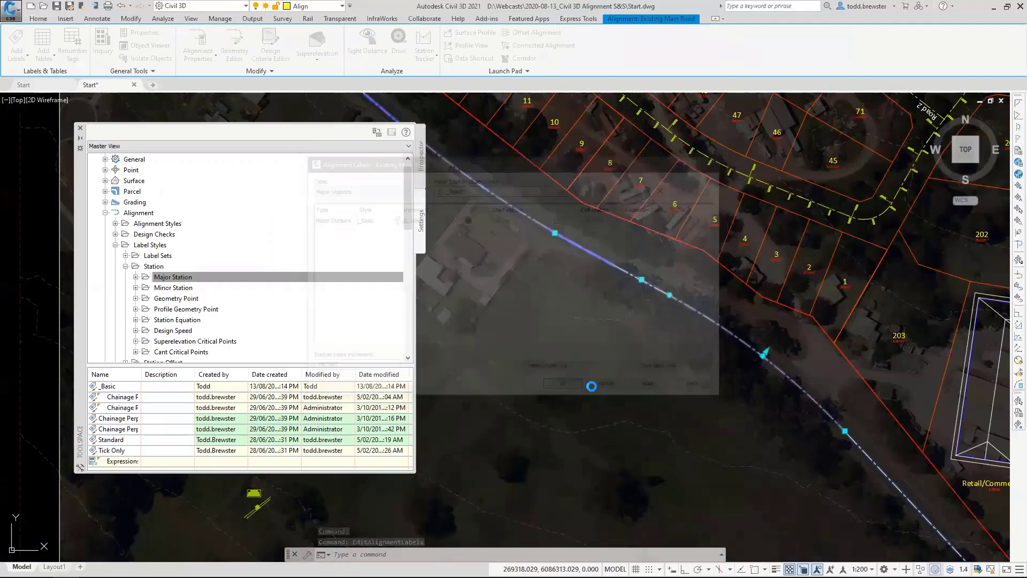
Examine the new station labels along the Existing Main Road alignment, starting at its zero chainage and following the curve.
{"action": "middle_click_drag", "start_coordinate": [800, 461], "coordinate": [571, 295]}
{"action": "scroll", "coordinate": [572, 296], "scroll_direction": "down", "scroll_amount": 3}
{"action": "middle_click_drag", "start_coordinate": [848, 525], "coordinate": [770, 428]}
{"action": "key", "text": "Escape"}
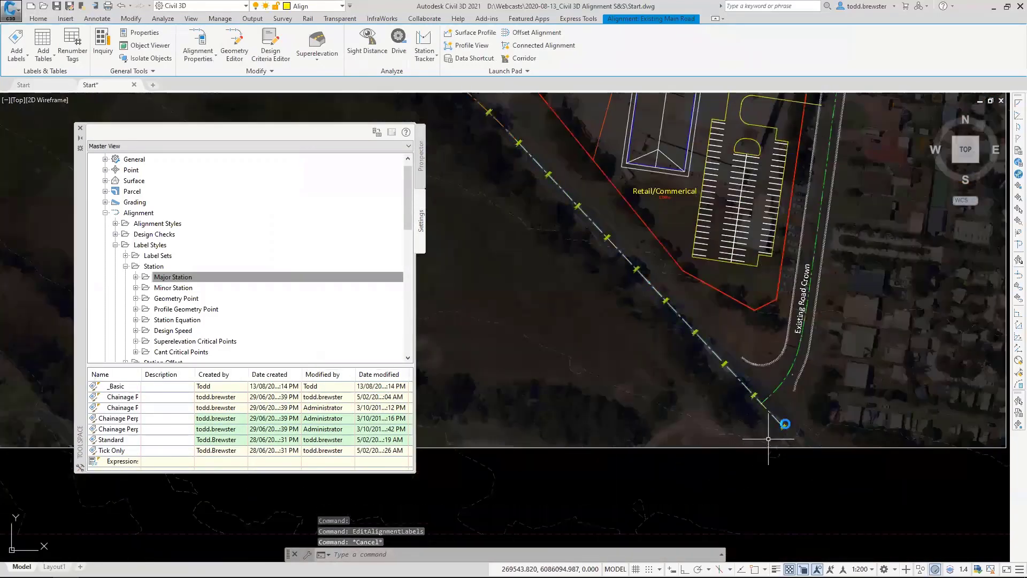
{"action": "scroll", "coordinate": [771, 438], "scroll_direction": "up", "scroll_amount": 10}
{"action": "scroll", "coordinate": [782, 448], "scroll_direction": "up", "scroll_amount": 2}
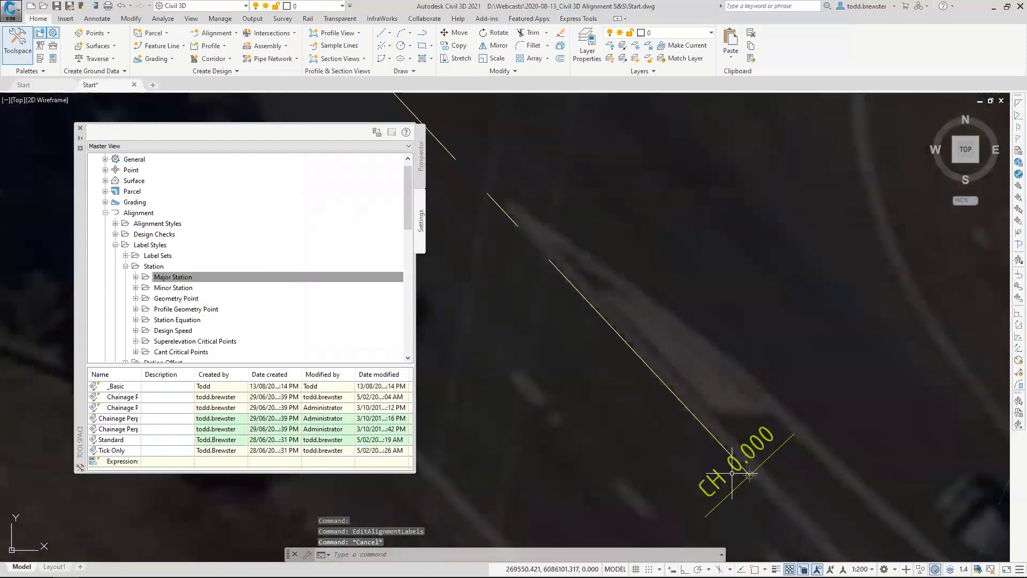
{"action": "scroll", "coordinate": [637, 337], "scroll_direction": "down", "scroll_amount": 4}
{"action": "middle_click_drag", "start_coordinate": [525, 243], "coordinate": [755, 462]}
{"action": "middle_click_drag", "start_coordinate": [535, 241], "coordinate": [748, 460]}
{"action": "middle_click_drag", "start_coordinate": [590, 263], "coordinate": [745, 444]}
{"action": "middle_click_drag", "start_coordinate": [574, 267], "coordinate": [760, 455]}
{"action": "middle_click_drag", "start_coordinate": [596, 284], "coordinate": [791, 452]}
{"action": "mouse_move", "coordinate": [577, 251]}
{"action": "middle_mouse_down"}
{"action": "mouse_move", "coordinate": [797, 455]}
{"action": "mouse_move", "coordinate": [773, 460]}
{"action": "mouse_move", "coordinate": [775, 436]}
{"action": "middle_mouse_up"}
{"action": "mouse_move", "coordinate": [571, 229]}
{"action": "middle_mouse_down"}
{"action": "mouse_move", "coordinate": [637, 314]}
{"action": "mouse_move", "coordinate": [748, 409]}
{"action": "middle_mouse_up"}
{"action": "middle_click_drag", "start_coordinate": [586, 246], "coordinate": [642, 318]}
{"action": "scroll", "coordinate": [589, 226], "scroll_direction": "down", "scroll_amount": 5}
{"action": "middle_click_drag", "start_coordinate": [549, 207], "coordinate": [579, 230]}
{"action": "scroll", "coordinate": [564, 160], "scroll_direction": "up", "scroll_amount": 5}
{"action": "middle_click_drag", "start_coordinate": [567, 161], "coordinate": [684, 267]}
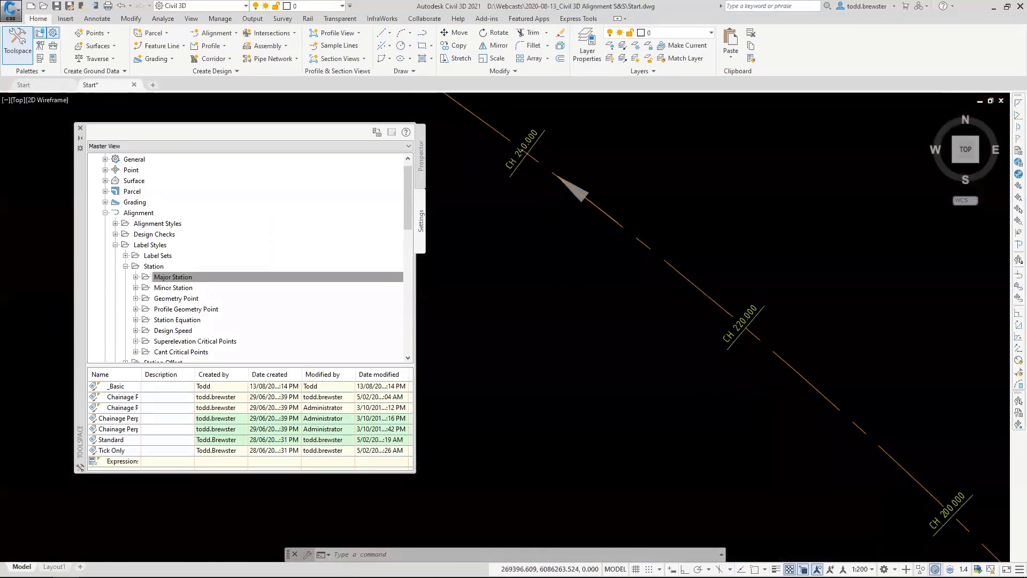
{"action": "mouse_move", "coordinate": [530, 177]}
{"action": "middle_mouse_down"}
{"action": "mouse_move", "coordinate": [642, 257]}
{"action": "mouse_move", "coordinate": [707, 281]}
{"action": "middle_mouse_up"}
{"action": "middle_click_drag", "start_coordinate": [478, 176], "coordinate": [648, 260]}
{"action": "middle_click_drag", "start_coordinate": [508, 166], "coordinate": [703, 280]}
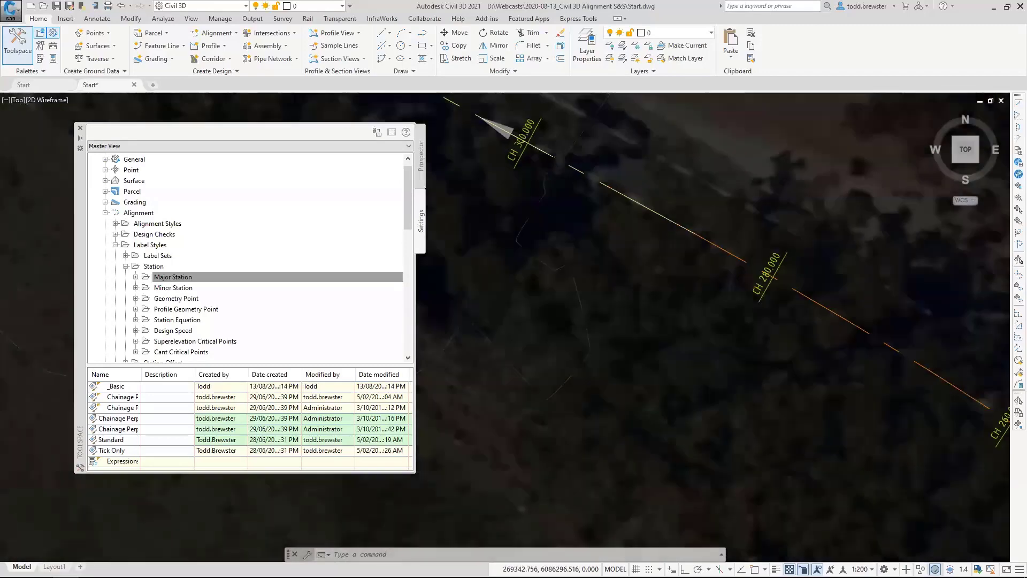
{"action": "scroll", "coordinate": [632, 249], "scroll_direction": "down", "scroll_amount": 5}
{"action": "scroll", "coordinate": [663, 262], "scroll_direction": "up", "scroll_amount": 3}
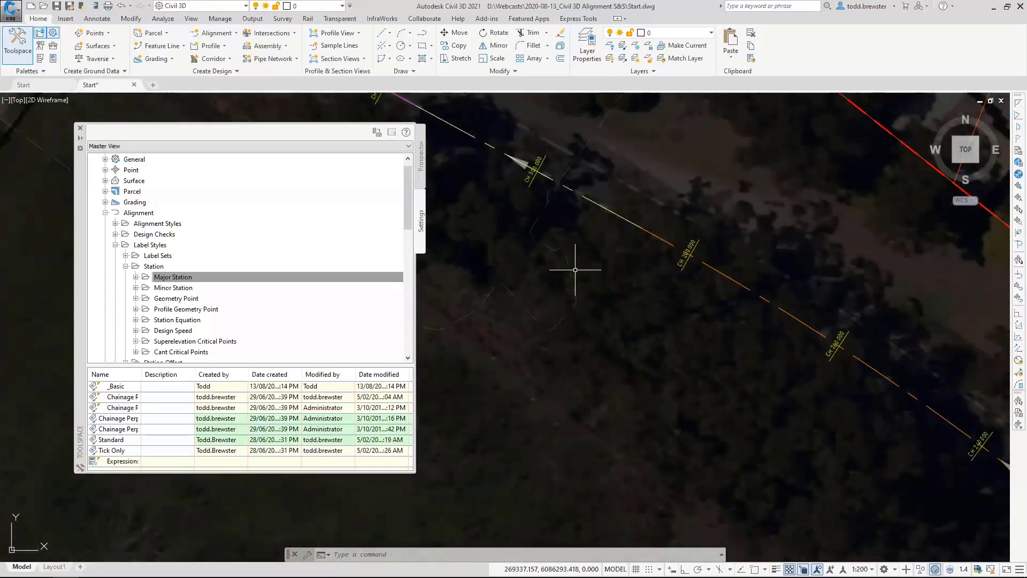
{"action": "middle_click_drag", "start_coordinate": [572, 271], "coordinate": [692, 360]}
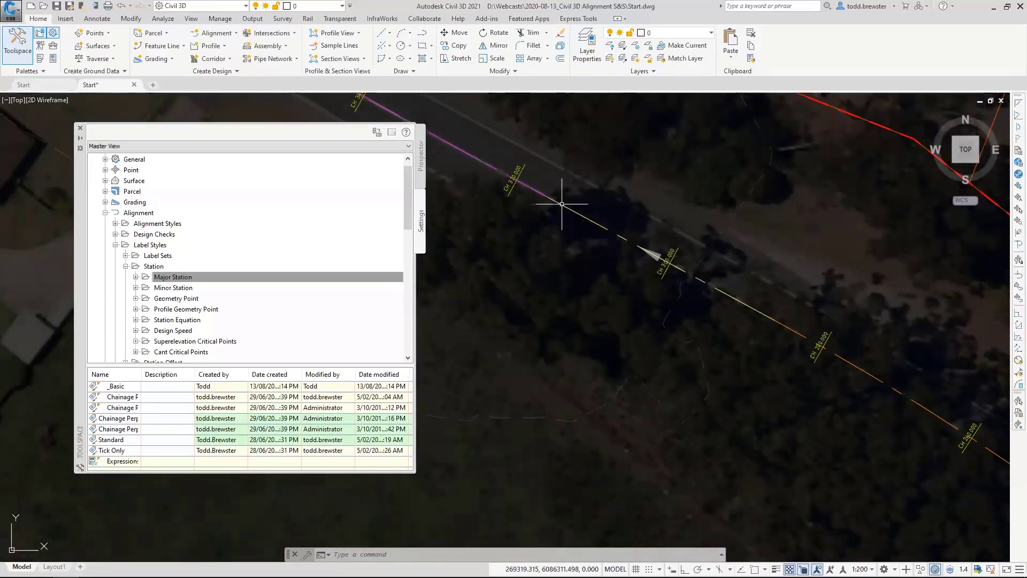
Create a new Geometry Point station label style for alignments and name it _Basic.
{"action": "left_click", "coordinate": [190, 274]}
{"action": "right_click", "coordinate": [159, 303]}
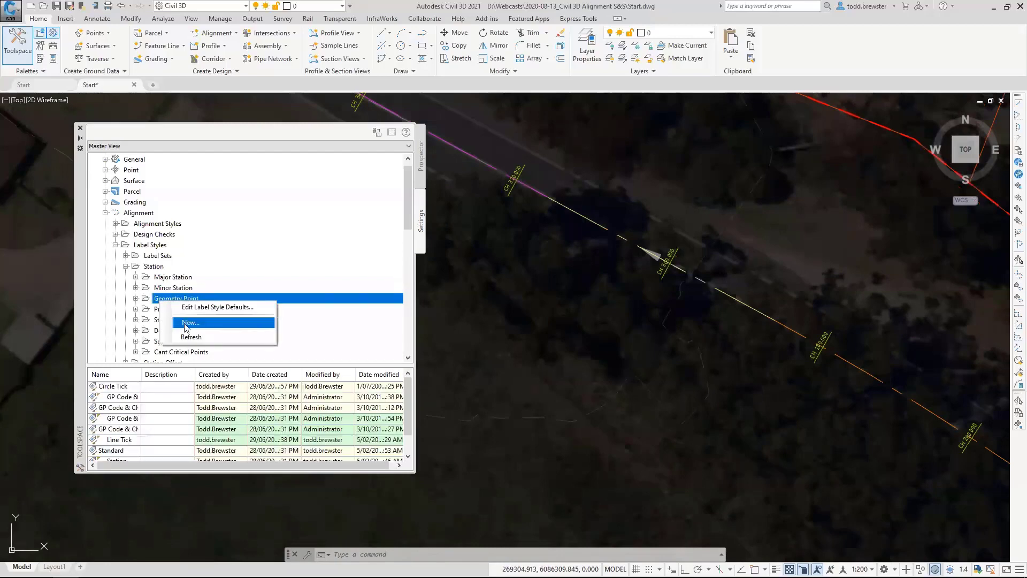
{"action": "left_click", "coordinate": [185, 324]}
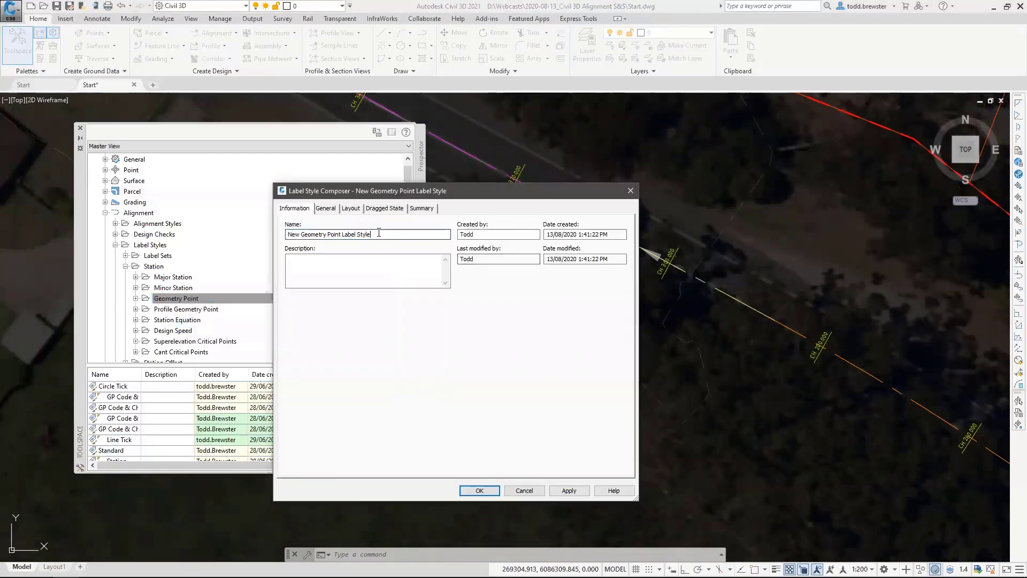
{"action": "left_click_drag", "start_coordinate": [378, 235], "coordinate": [117, 189]}
{"action": "type", "text": "_Basic"}
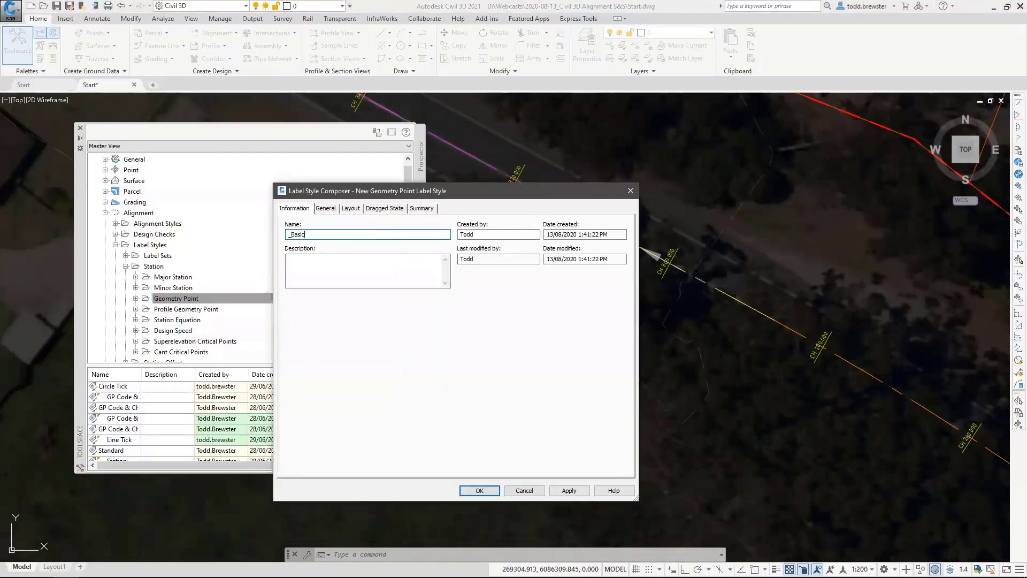
Save the new style and add Geometry Points labels in the _Basic style to the Existing Main Road alignment.
{"action": "left_click", "coordinate": [486, 491]}
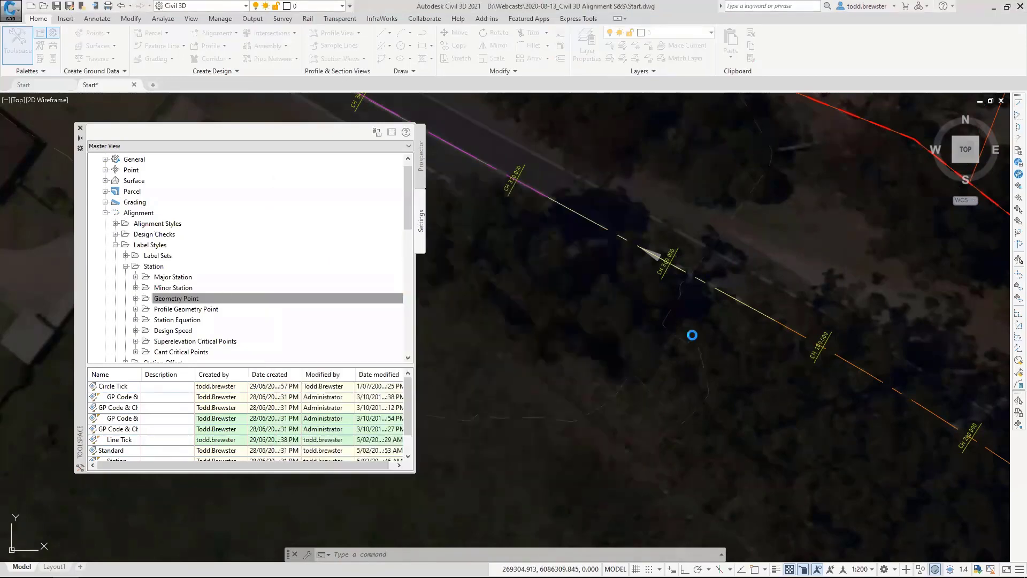
{"action": "left_click", "coordinate": [730, 296]}
{"action": "right_click", "coordinate": [735, 277]}
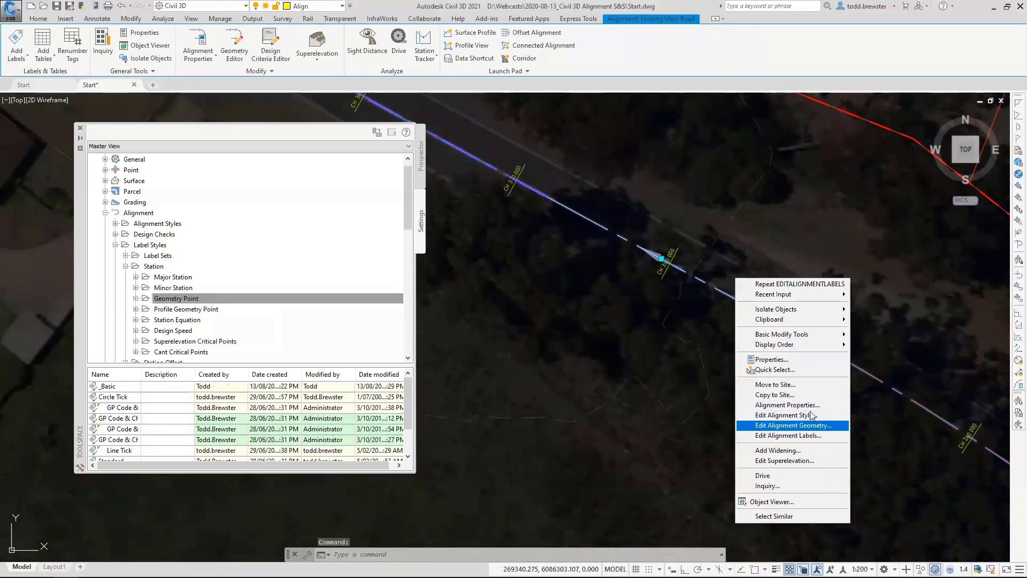
{"action": "left_click", "coordinate": [788, 435]}
{"action": "left_click", "coordinate": [332, 189]}
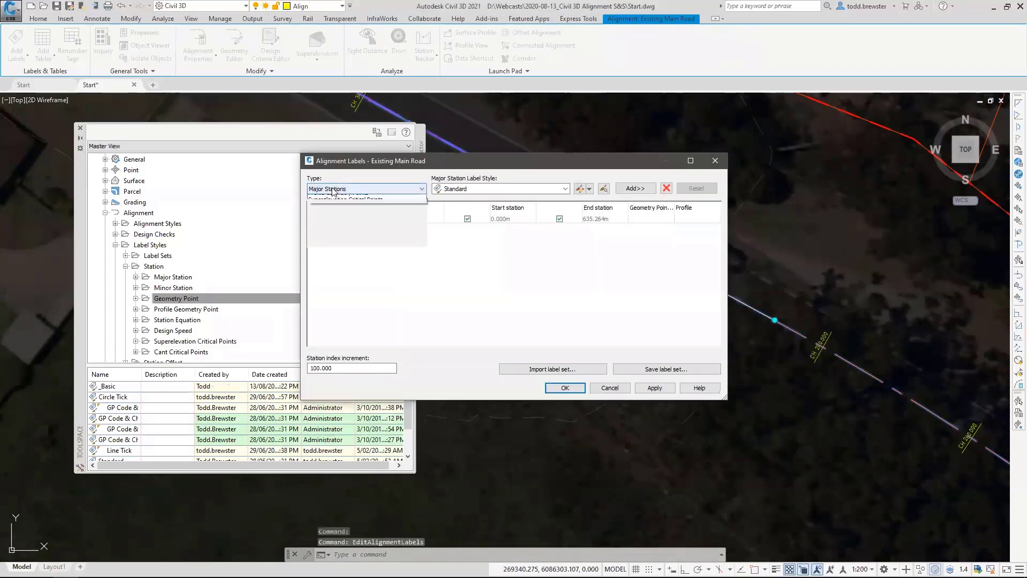
{"action": "left_click", "coordinate": [337, 212]}
{"action": "left_click", "coordinate": [460, 190]}
{"action": "left_click", "coordinate": [459, 198]}
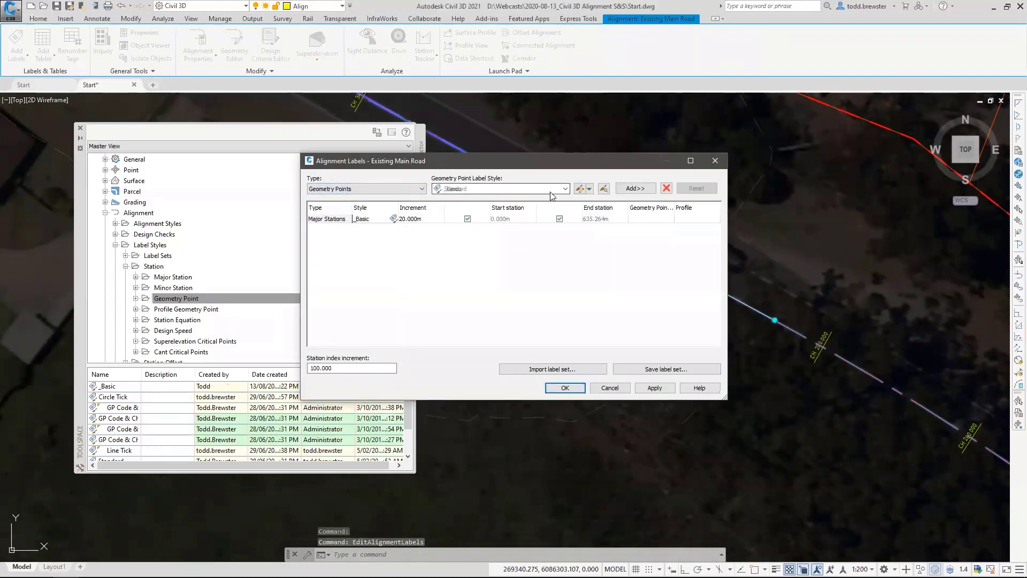
{"action": "left_click", "coordinate": [635, 188]}
Exclude Alignment Beginning and Alignment End from the labelled geometry points and accept the alignment label changes.
{"action": "left_click", "coordinate": [680, 189]}
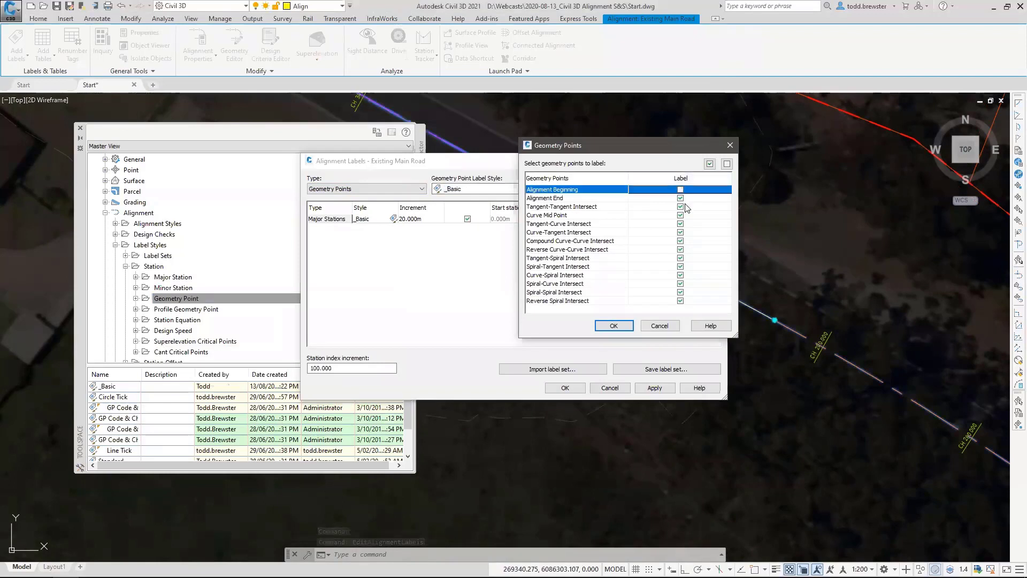
{"action": "left_click", "coordinate": [679, 198]}
{"action": "left_click", "coordinate": [683, 207]}
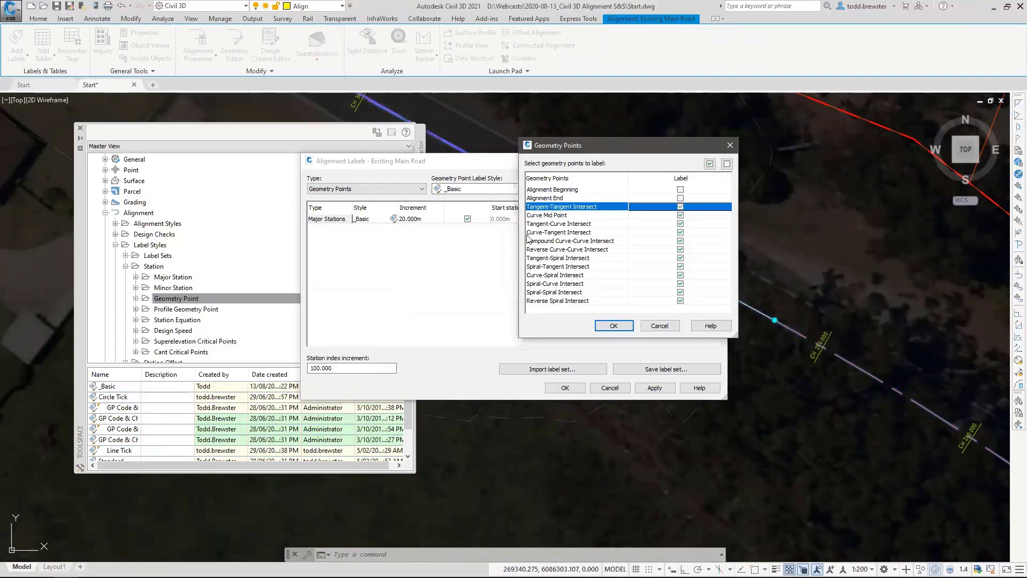
{"action": "left_click", "coordinate": [613, 326]}
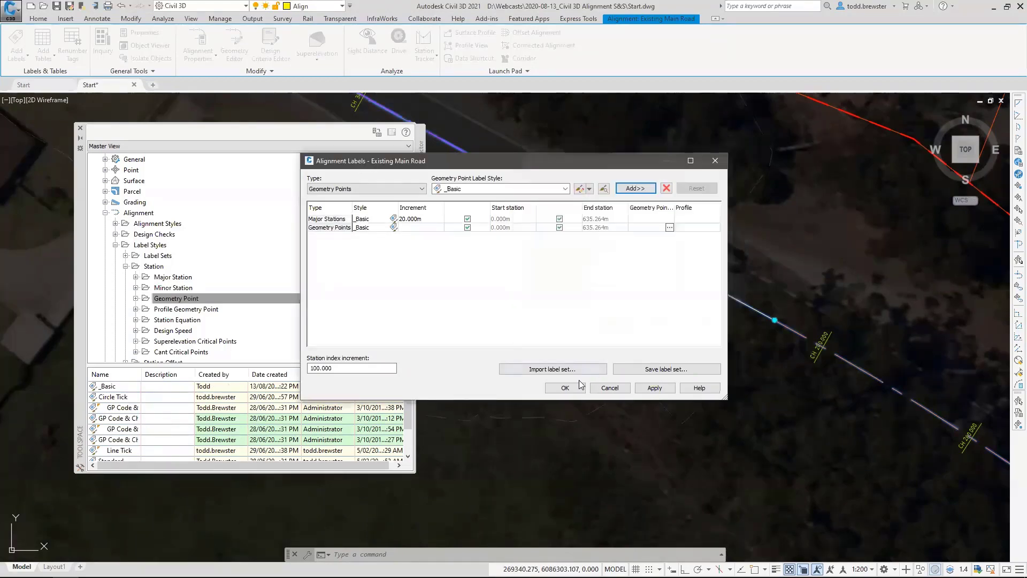
{"action": "left_click", "coordinate": [565, 387]}
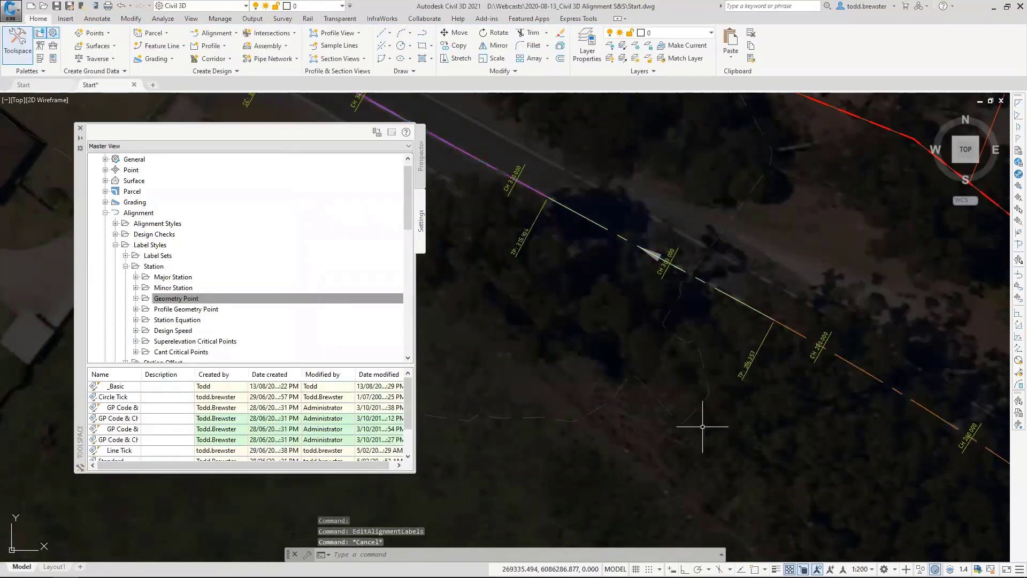
Edit the _Basic Geometry Point label style to set Plan Readable to False and apply the change to the drawing.
{"action": "scroll", "coordinate": [740, 330], "scroll_direction": "up", "scroll_amount": 5}
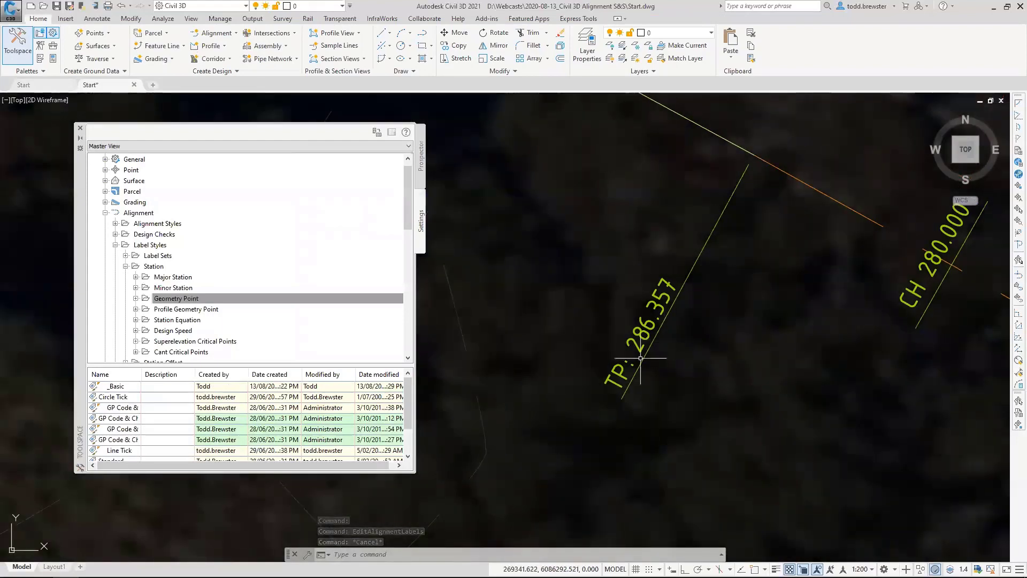
{"action": "left_click", "coordinate": [136, 299]}
{"action": "right_click", "coordinate": [197, 256]}
{"action": "left_click", "coordinate": [205, 260]}
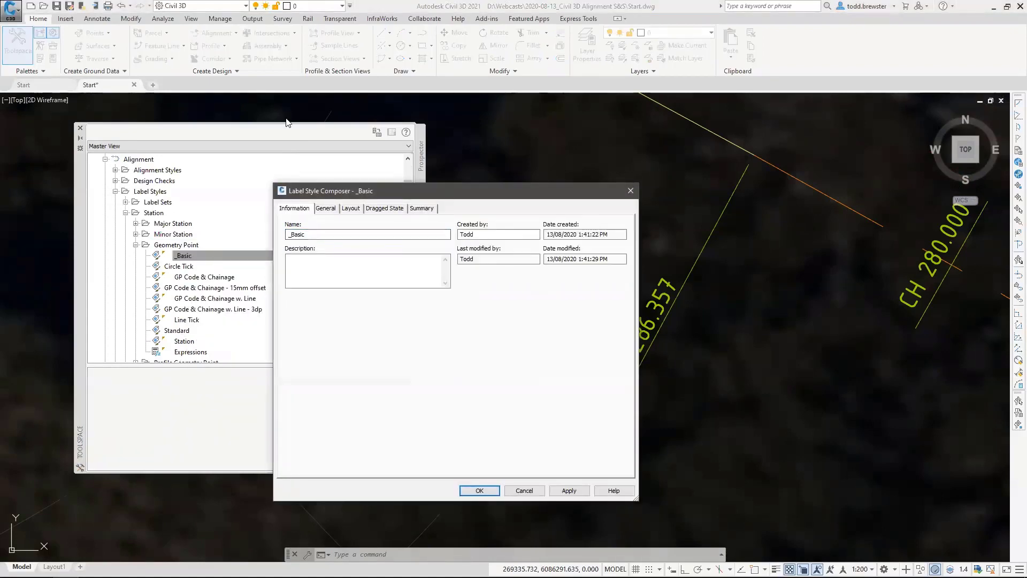
{"action": "left_click_drag", "start_coordinate": [420, 192], "coordinate": [253, 106]}
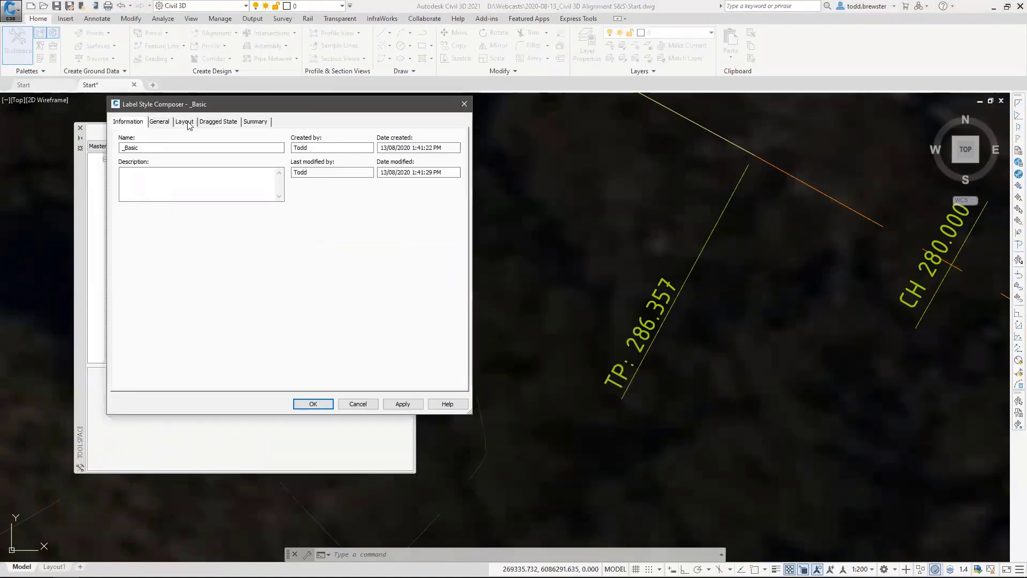
{"action": "left_click", "coordinate": [160, 122]}
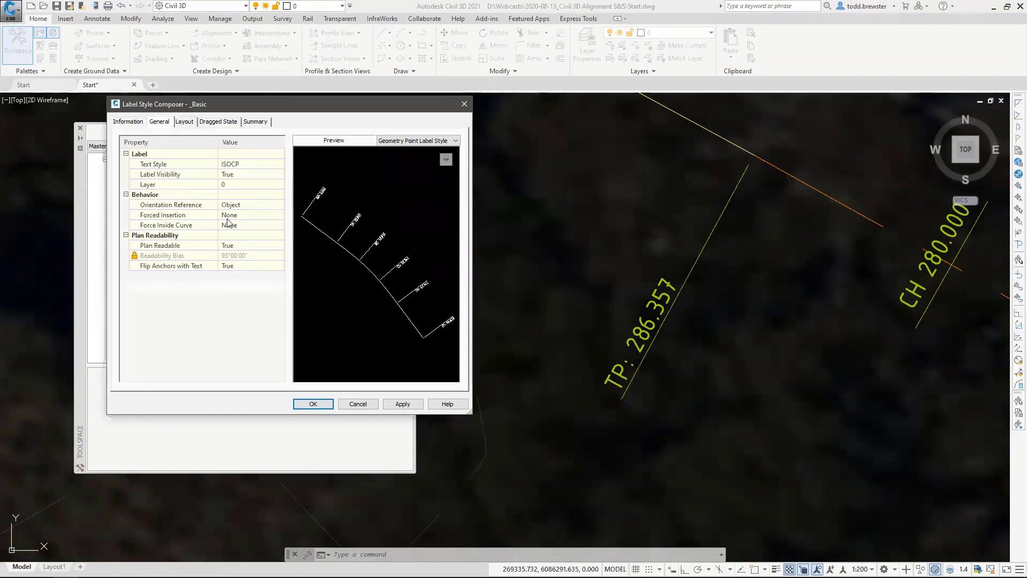
{"action": "left_click", "coordinate": [219, 245]}
{"action": "left_click", "coordinate": [249, 245]}
{"action": "left_click", "coordinate": [249, 261]}
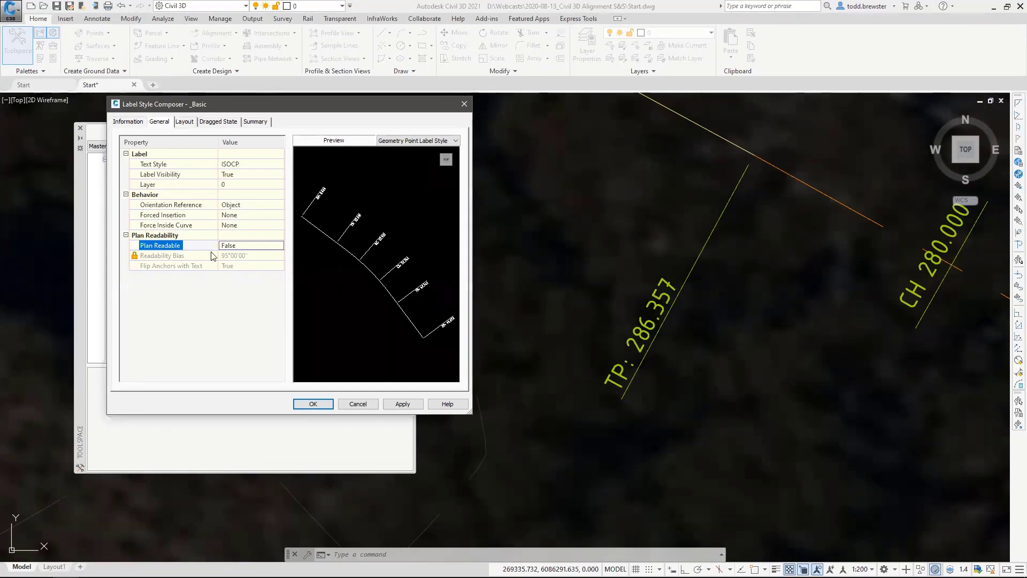
{"action": "left_click", "coordinate": [397, 405]}
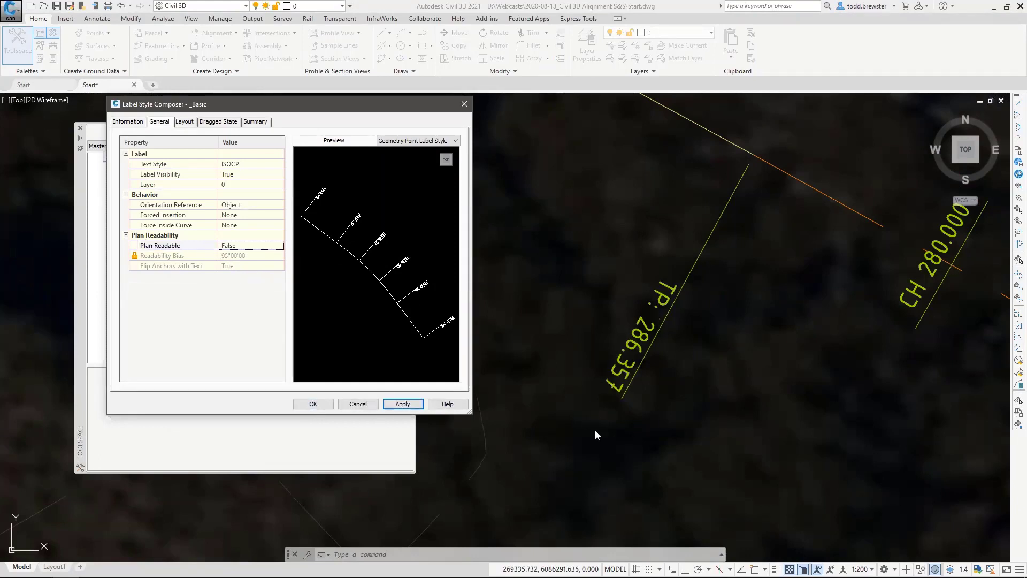
Replace the Geometry Point and Station component's text contents with the prefix CH followed by the Station Value property.
{"action": "left_click", "coordinate": [184, 122]}
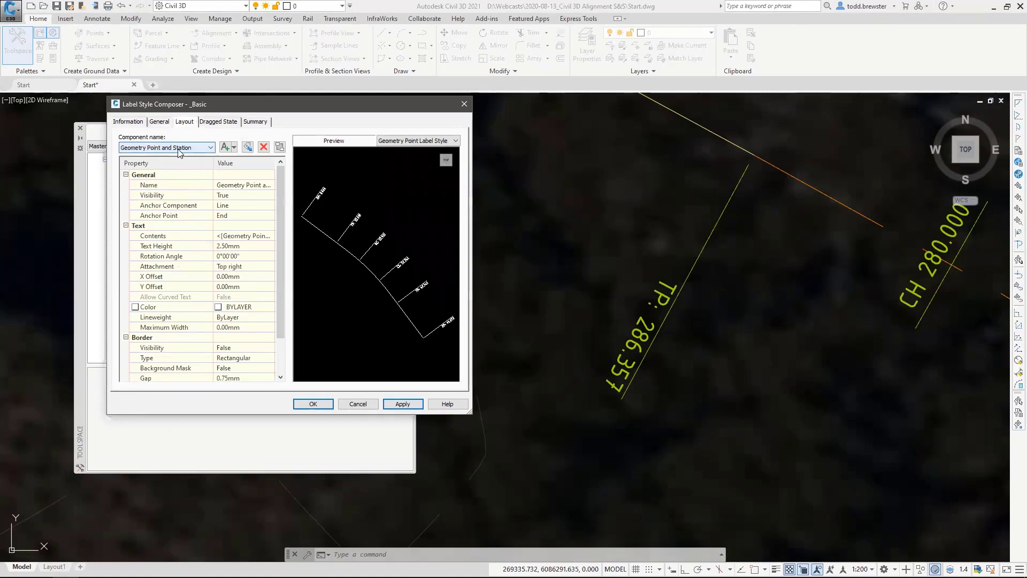
{"action": "left_click", "coordinate": [243, 236]}
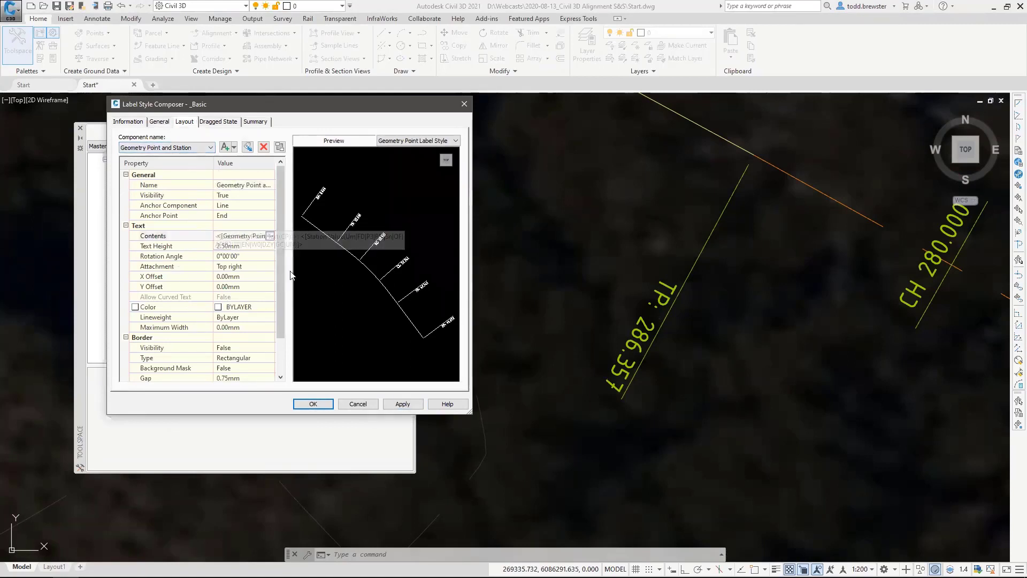
{"action": "left_click", "coordinate": [270, 235]}
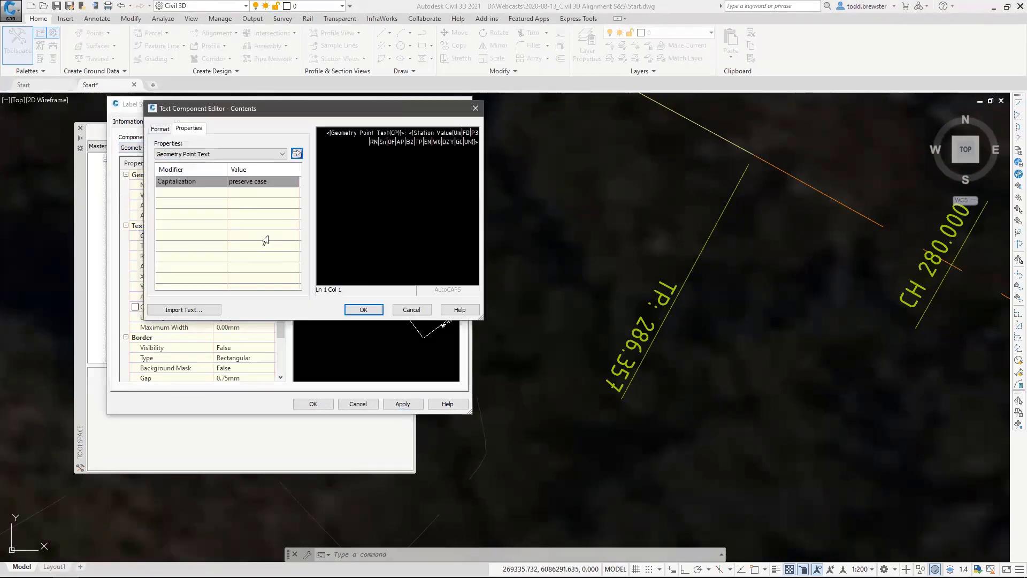
{"action": "left_click", "coordinate": [376, 132]}
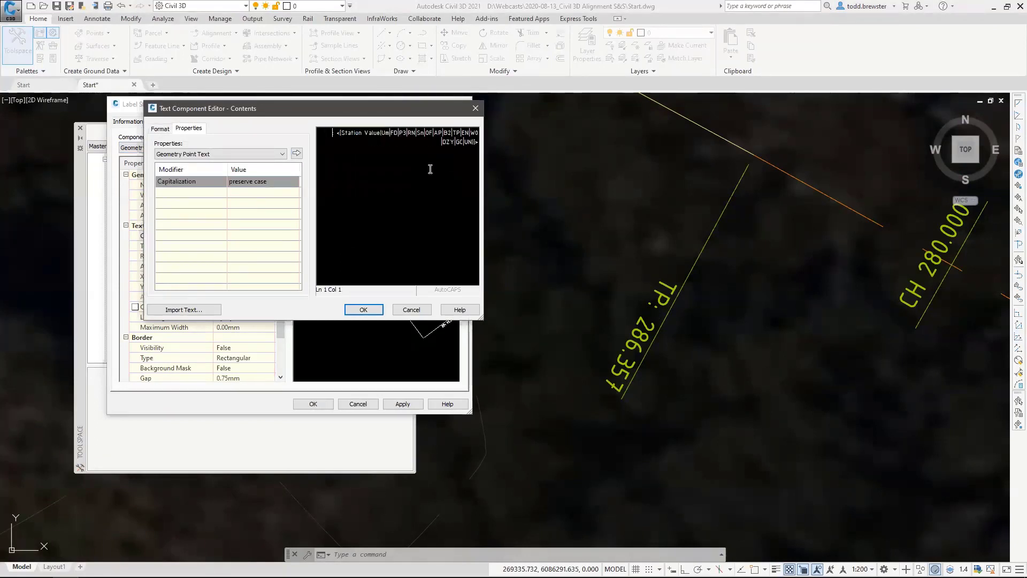
{"action": "key", "text": "Delete"}
{"action": "left_click", "coordinate": [369, 138]}
{"action": "left_click", "coordinate": [296, 153]}
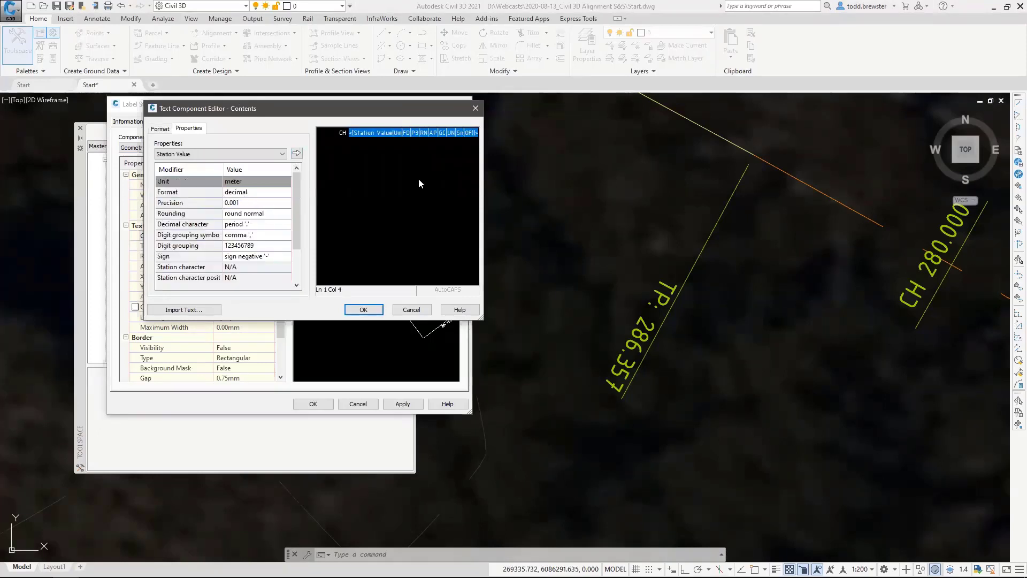
{"action": "left_click", "coordinate": [418, 178]}
Append the Geometry Point Text property in parentheses after the station value and apply the new label contents.
{"action": "type", "text": "("}
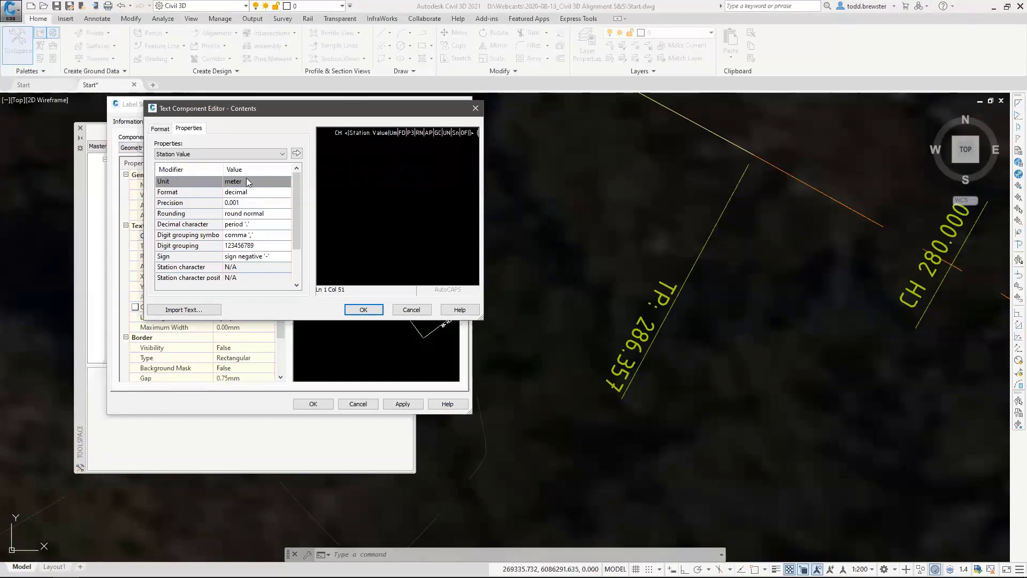
{"action": "left_click", "coordinate": [188, 155]}
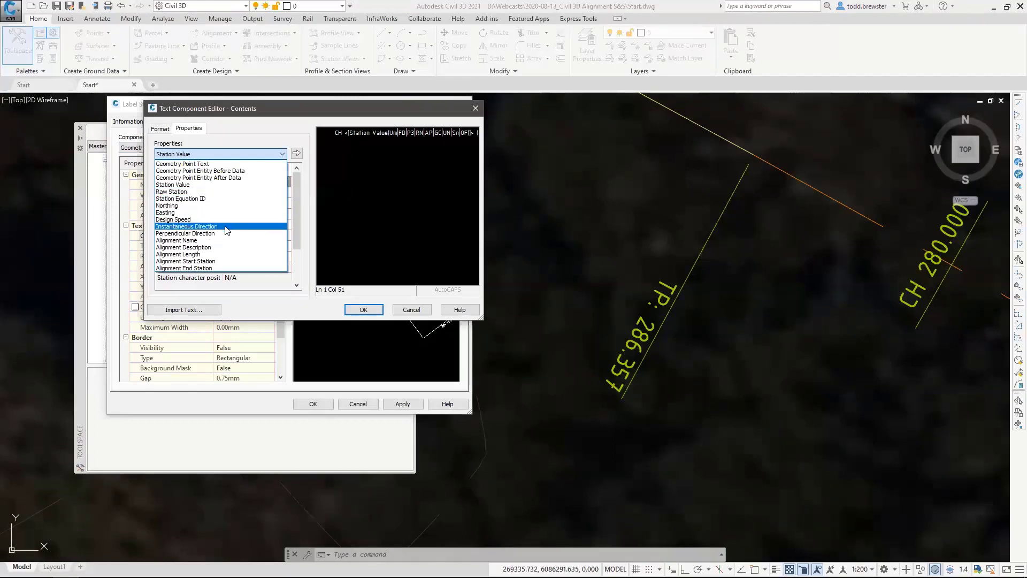
{"action": "left_click", "coordinate": [208, 164]}
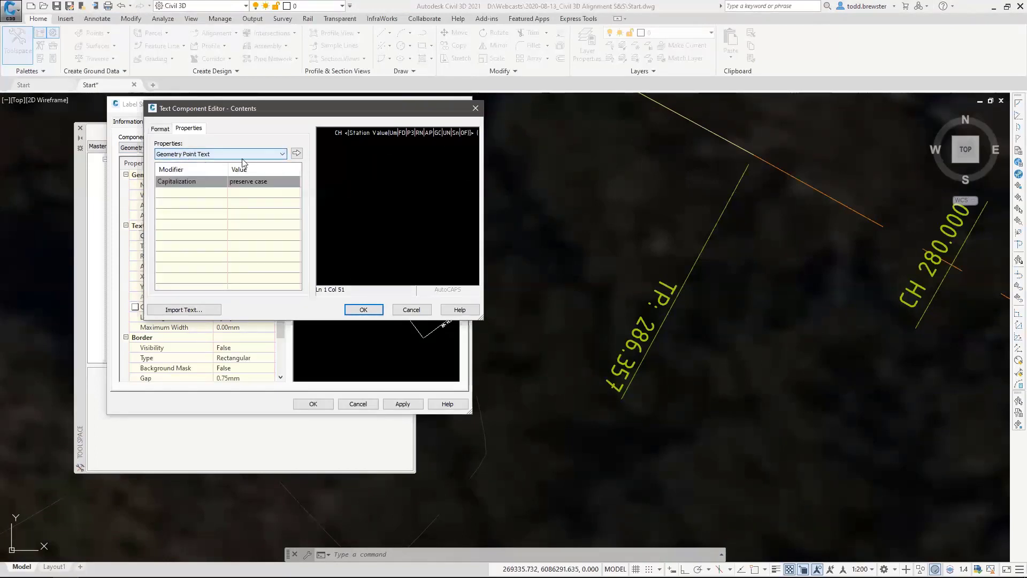
{"action": "left_click", "coordinate": [296, 153]}
{"action": "key", "text": "Right"}
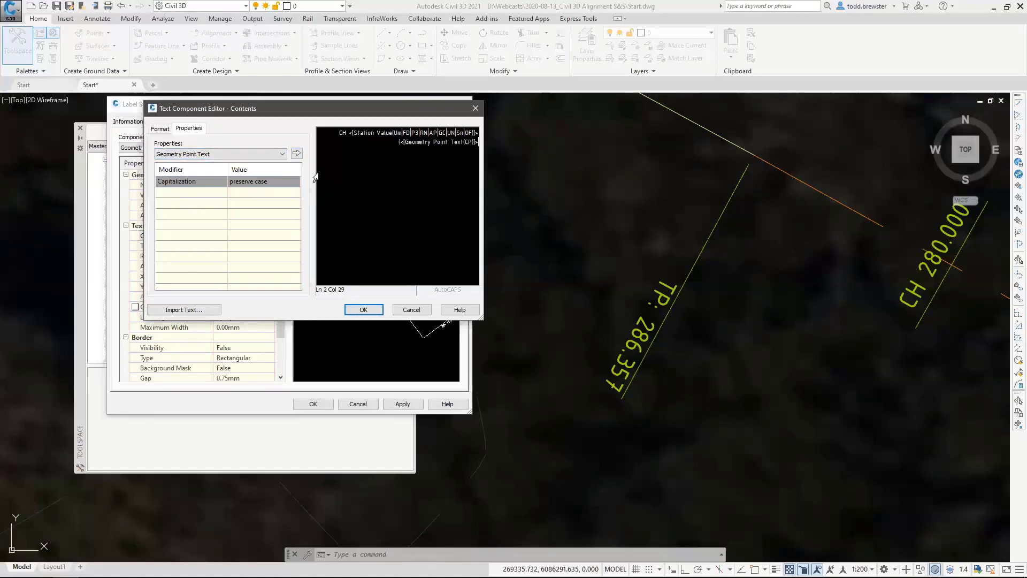
{"action": "type", "text": ")"}
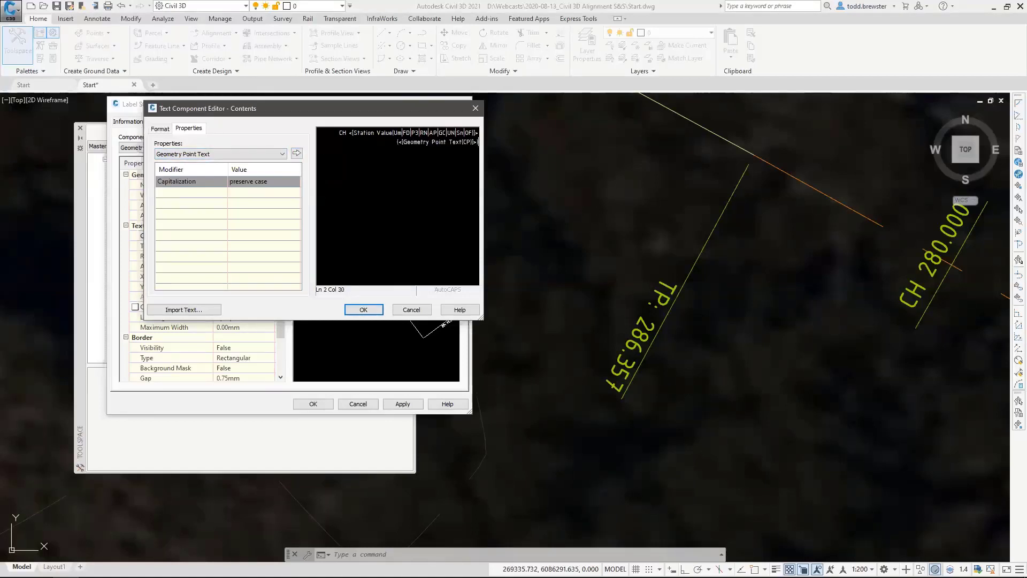
{"action": "left_click", "coordinate": [378, 314]}
{"action": "left_click", "coordinate": [406, 404]}
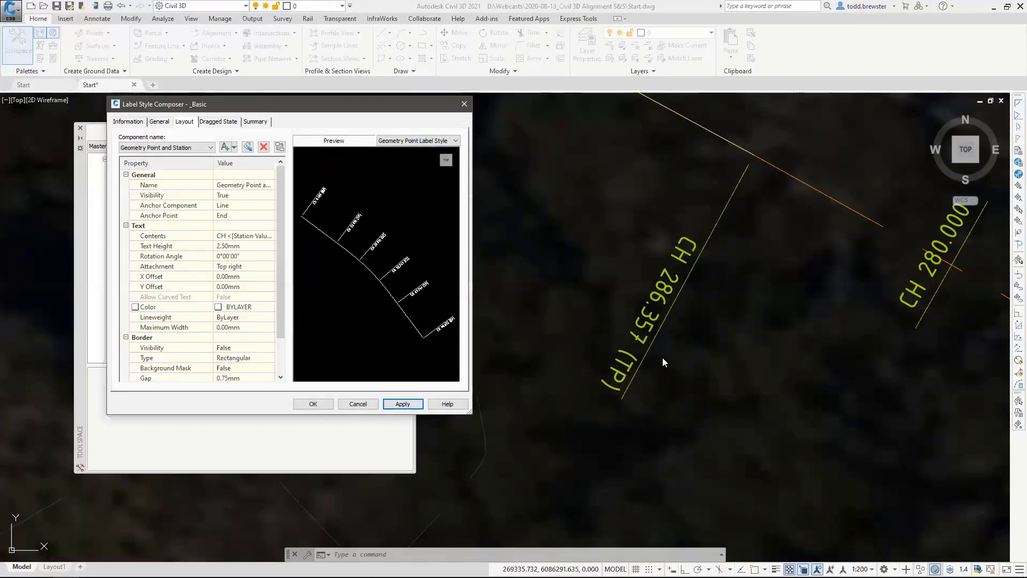
Set the Geometry Point and Station text's anchor component to <Feature> and apply it.
{"action": "left_click", "coordinate": [225, 208]}
{"action": "left_click", "coordinate": [230, 205]}
{"action": "left_click", "coordinate": [235, 215]}
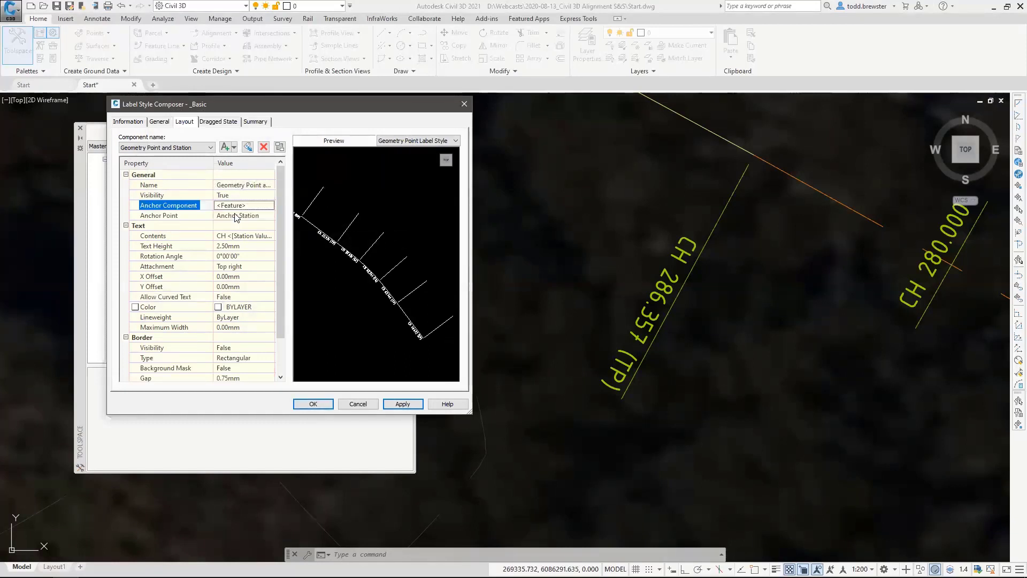
{"action": "left_click", "coordinate": [403, 404]}
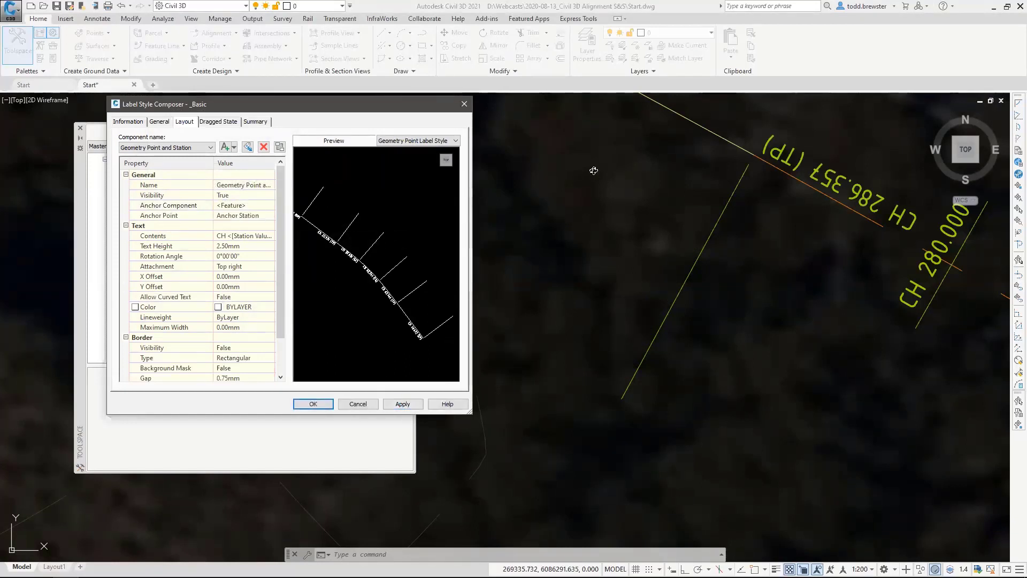
Set the text's rotation angle to 270° and its attachment to Bottom center, and apply both.
{"action": "left_click", "coordinate": [242, 256]}
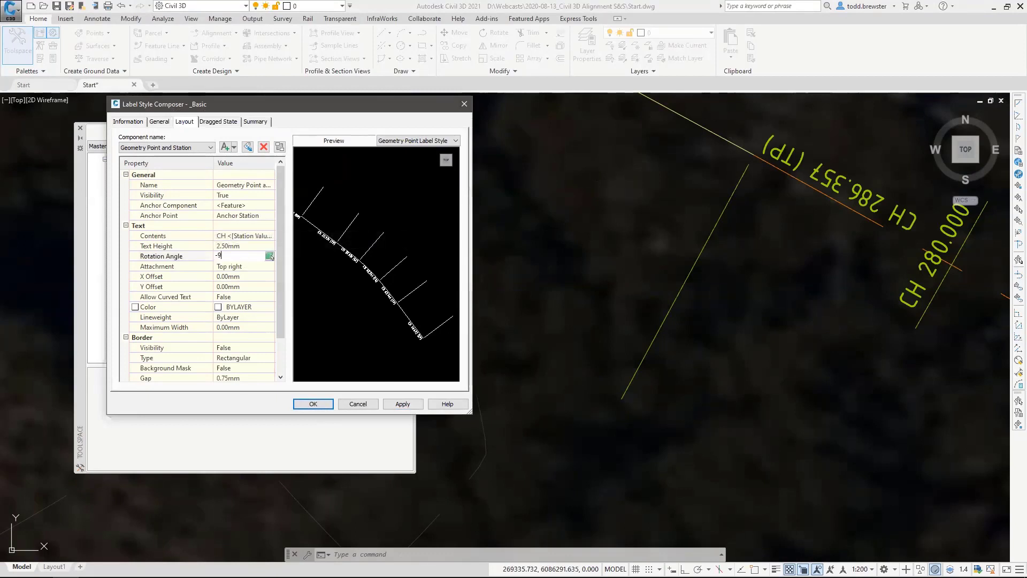
{"action": "left_click", "coordinate": [244, 266]}
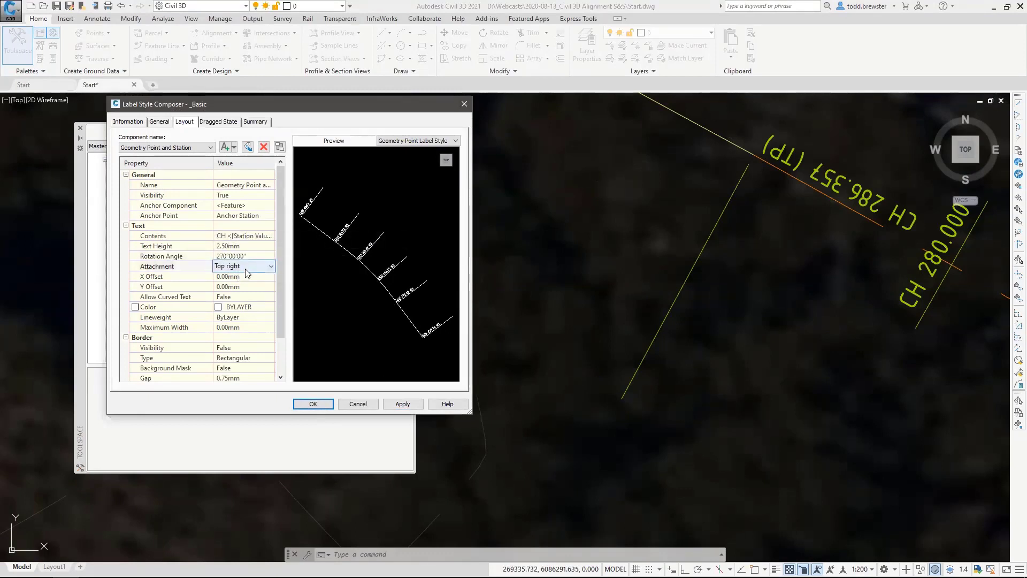
{"action": "left_click", "coordinate": [245, 266]}
{"action": "left_click", "coordinate": [246, 332]}
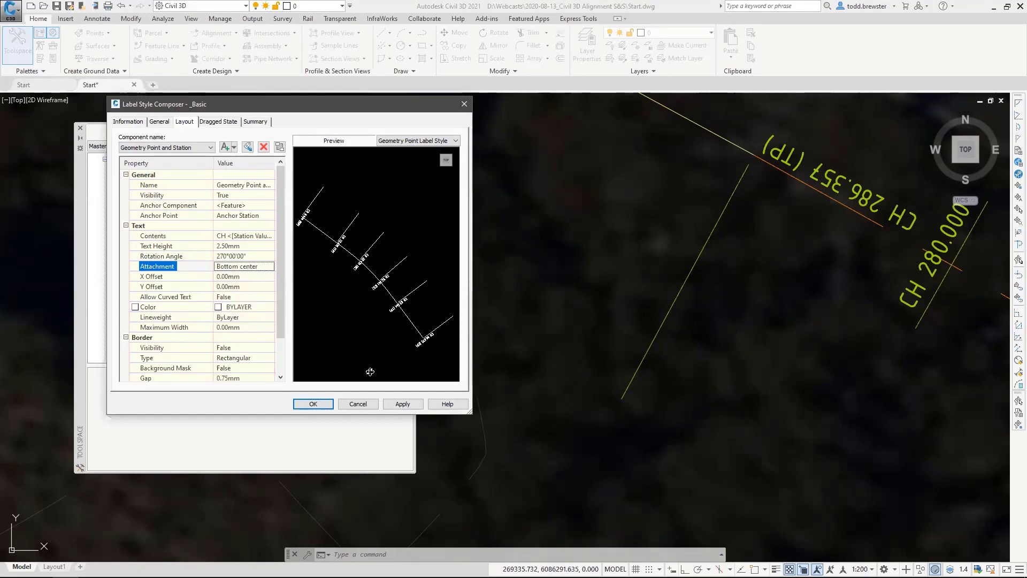
{"action": "left_click", "coordinate": [410, 406]}
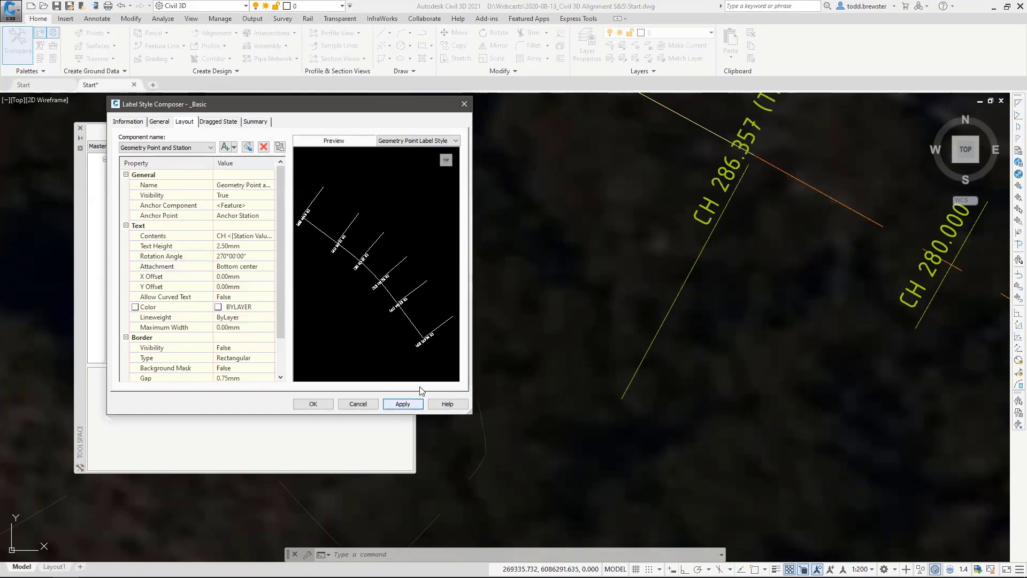
Set the Geometry Point and Station text's X offset to 0.75 mm and apply it.
{"action": "left_click", "coordinate": [240, 277]}
{"action": "type", "text": ".7"}
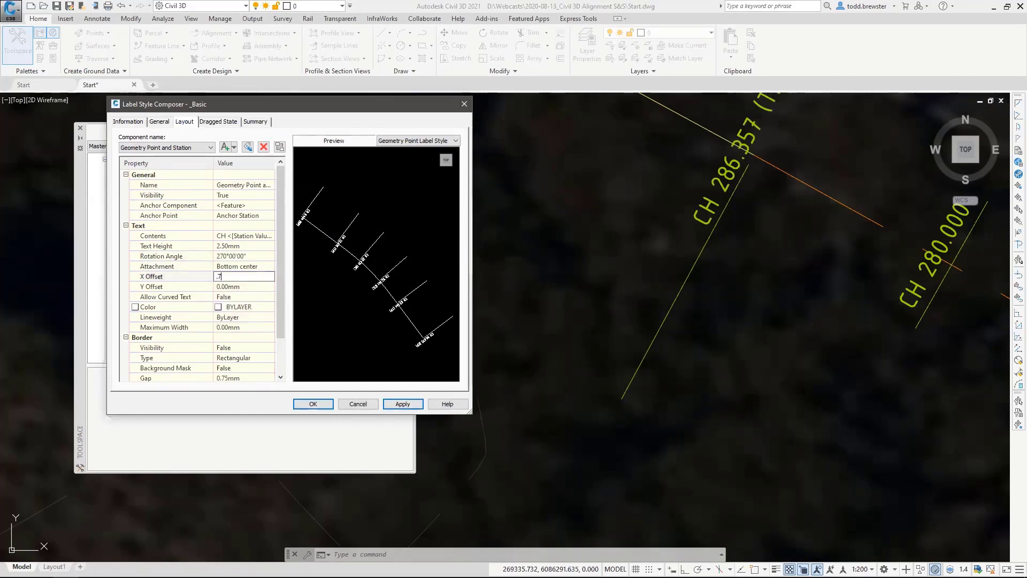
{"action": "type", "text": "5"}
{"action": "left_click", "coordinate": [398, 402]}
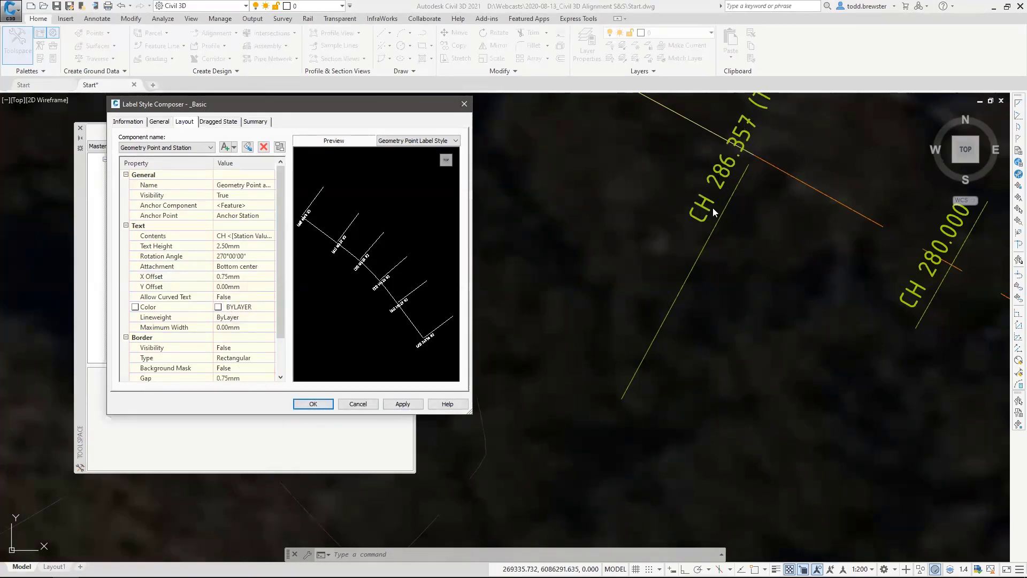
Anchor the Line component's start point to Geometry Point and Station at Bottom Left.
{"action": "left_click", "coordinate": [176, 147]}
{"action": "left_click", "coordinate": [147, 162]}
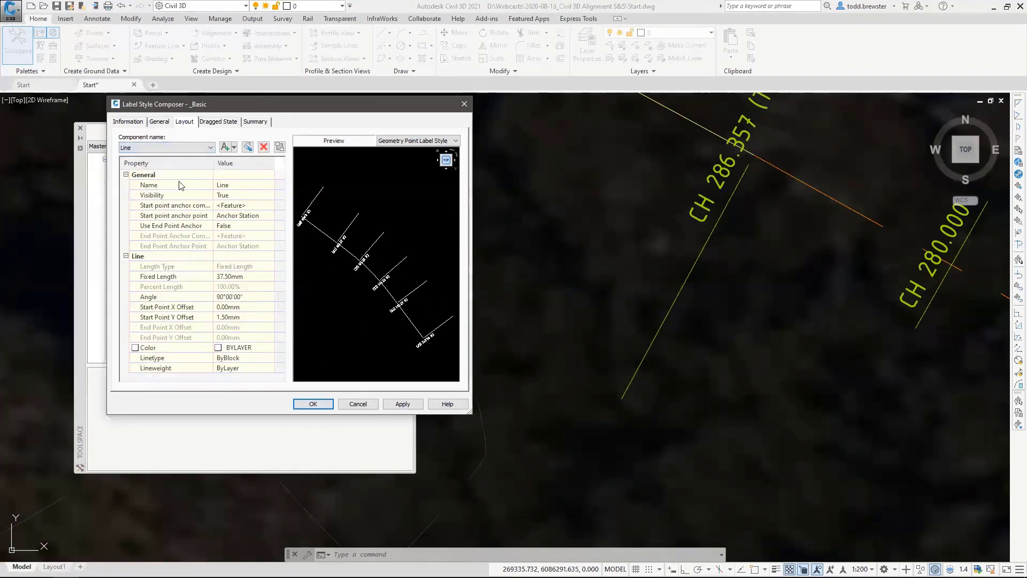
{"action": "left_click", "coordinate": [232, 205]}
{"action": "left_click", "coordinate": [234, 206]}
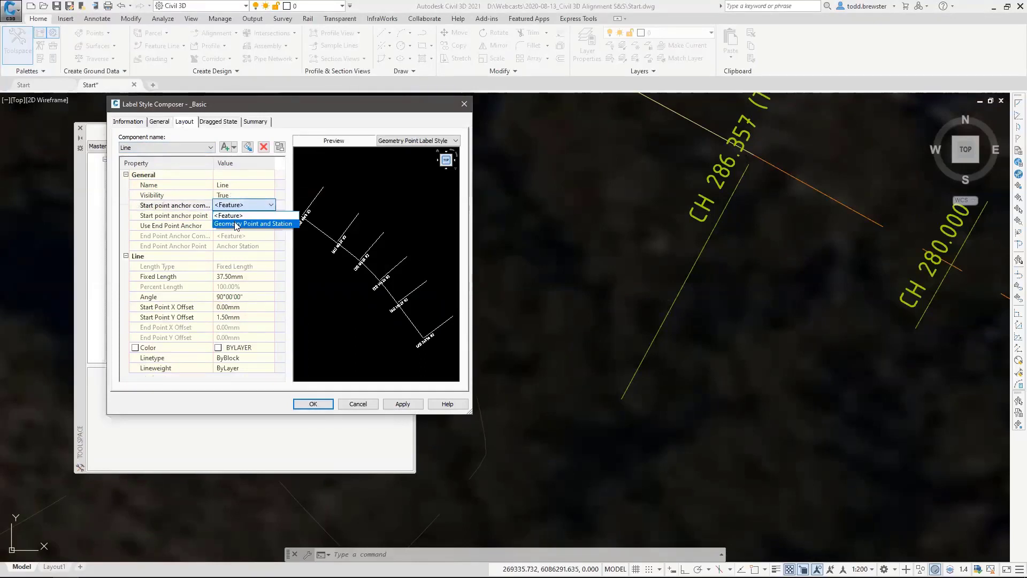
{"action": "left_click", "coordinate": [236, 224]}
{"action": "left_click", "coordinate": [245, 215]}
{"action": "left_click", "coordinate": [246, 215]}
{"action": "left_click", "coordinate": [235, 271]}
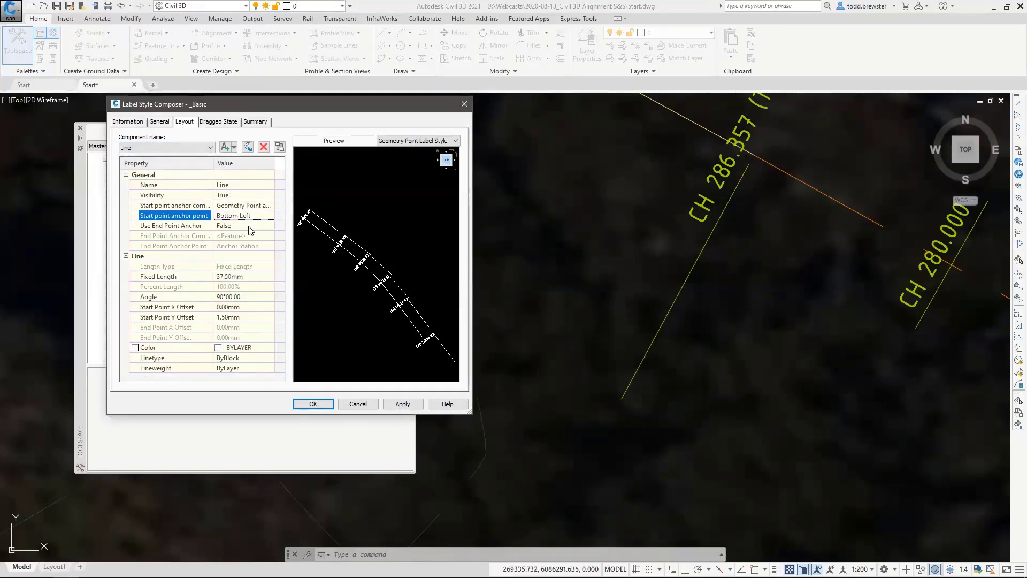
Enable the line's end point anchor, attach it to Geometry Point and Station at Bottom Right, and apply it.
{"action": "left_click", "coordinate": [250, 225]}
{"action": "left_click", "coordinate": [250, 226]}
{"action": "left_click", "coordinate": [246, 245]}
{"action": "left_click", "coordinate": [249, 236]}
{"action": "left_click", "coordinate": [249, 235]}
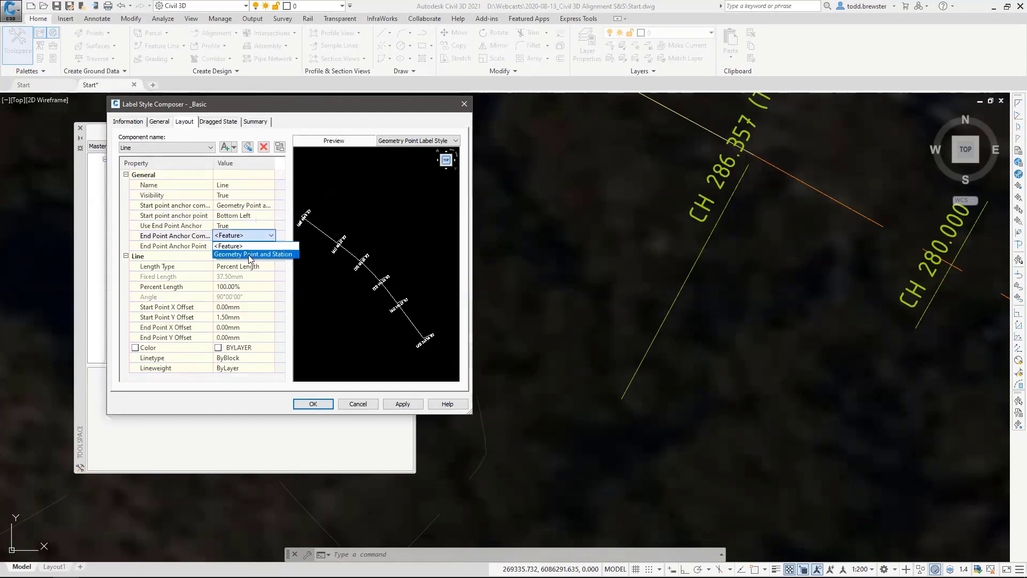
{"action": "left_click", "coordinate": [249, 254]}
{"action": "left_click", "coordinate": [246, 245]}
{"action": "left_click", "coordinate": [246, 245]}
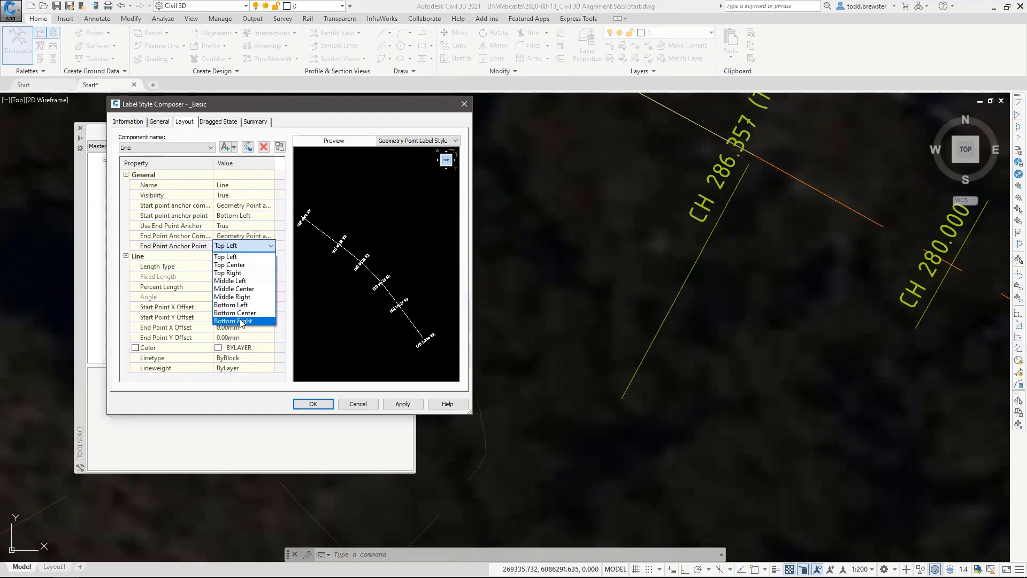
{"action": "left_click", "coordinate": [240, 321]}
{"action": "left_click", "coordinate": [400, 404]}
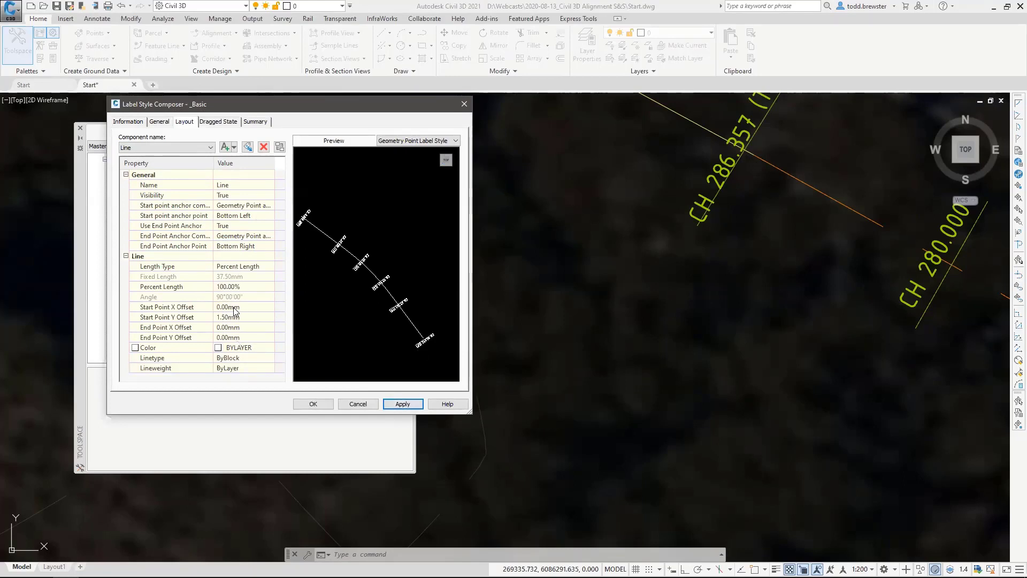
Set the line's start point offsets to X -0.75 mm, Y -1.5 mm and end point offsets to X -0.75 mm, Y 1.5 mm, and apply them.
{"action": "left_click", "coordinate": [255, 308]}
{"action": "type", "text": "-.75"}
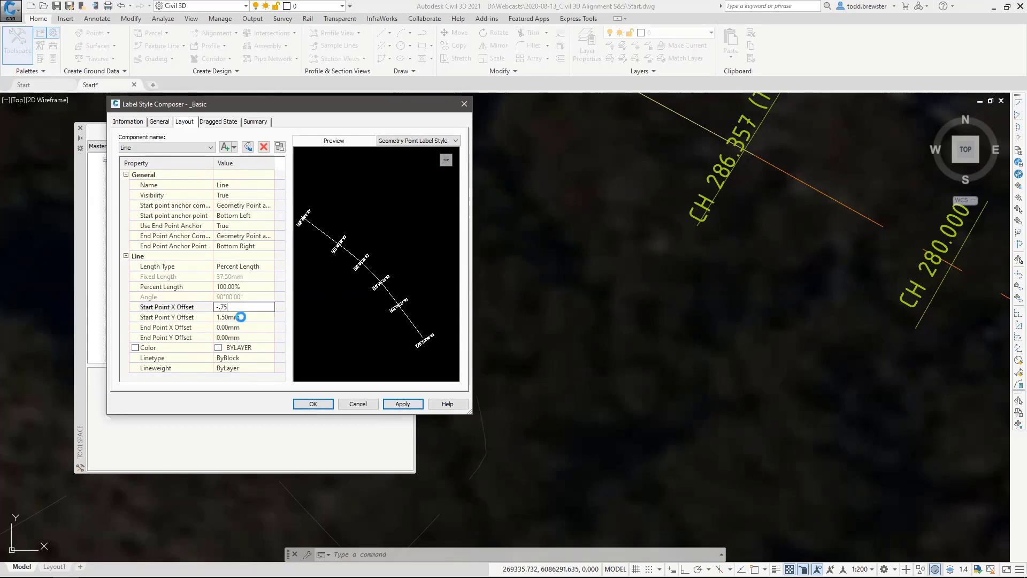
{"action": "left_click", "coordinate": [241, 317]}
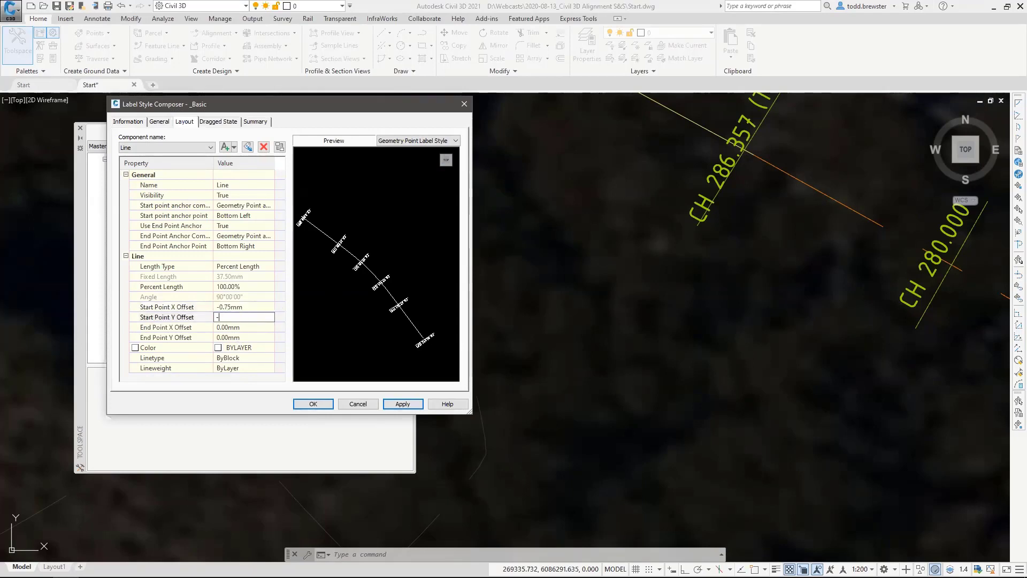
{"action": "type", "text": "-1.5"}
{"action": "left_click", "coordinate": [236, 328]}
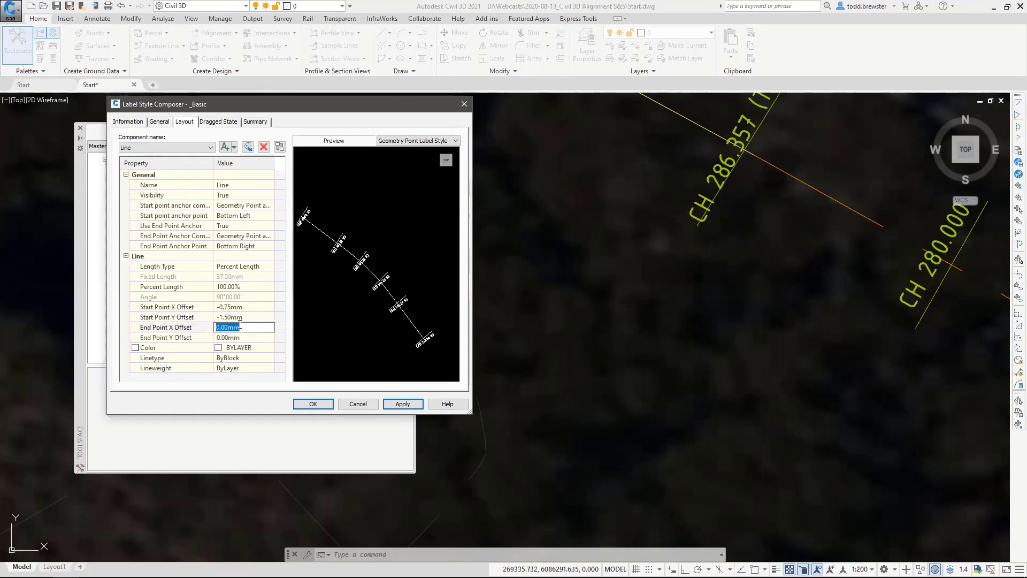
{"action": "type", "text": ".75"}
{"action": "left_click", "coordinate": [234, 337]}
{"action": "type", "text": "1.5"}
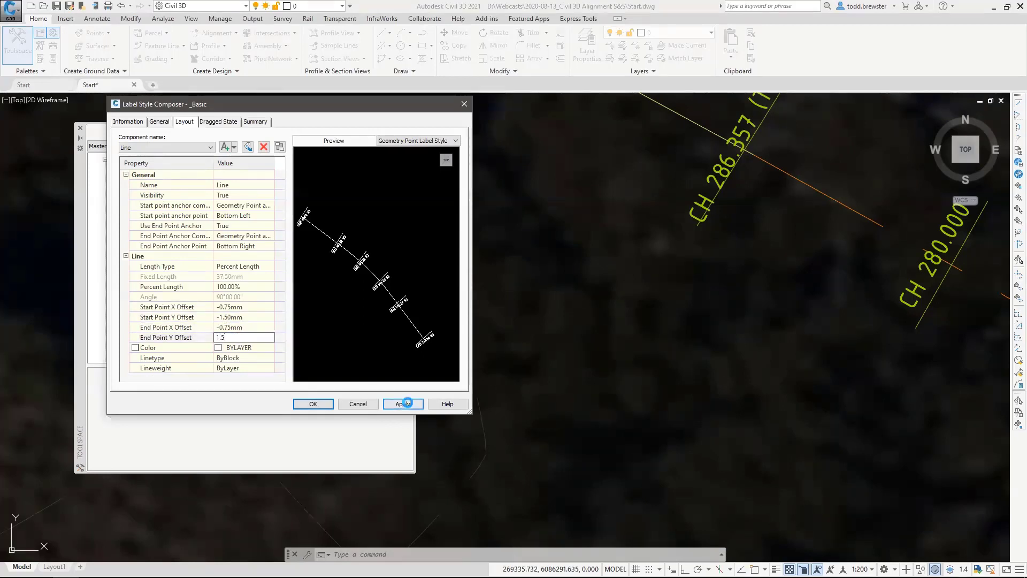
{"action": "left_click", "coordinate": [408, 405]}
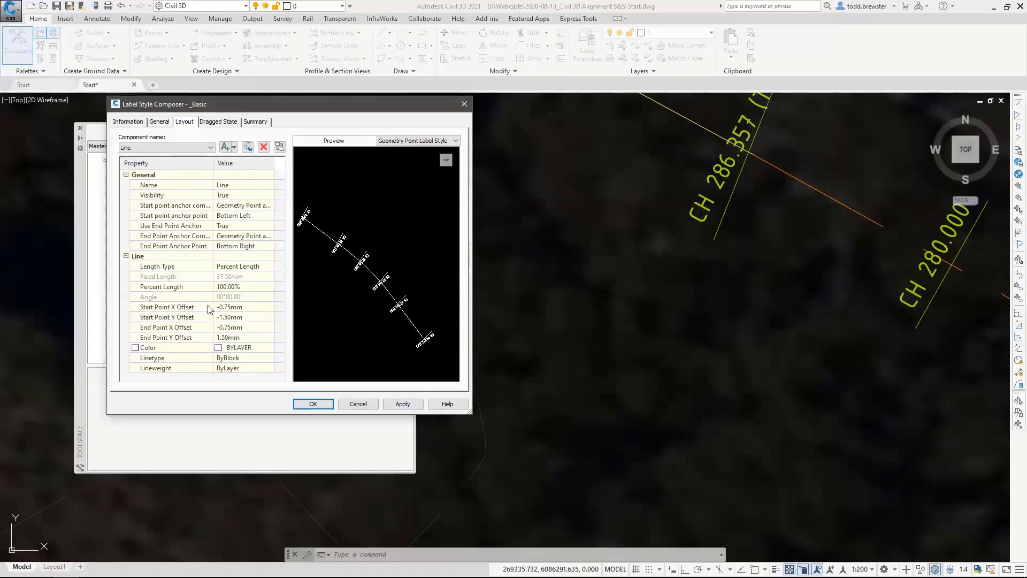
Set the line's start point X offset to 0 mm and apply it.
{"action": "left_click", "coordinate": [240, 306]}
{"action": "key", "text": "BackSpace"}
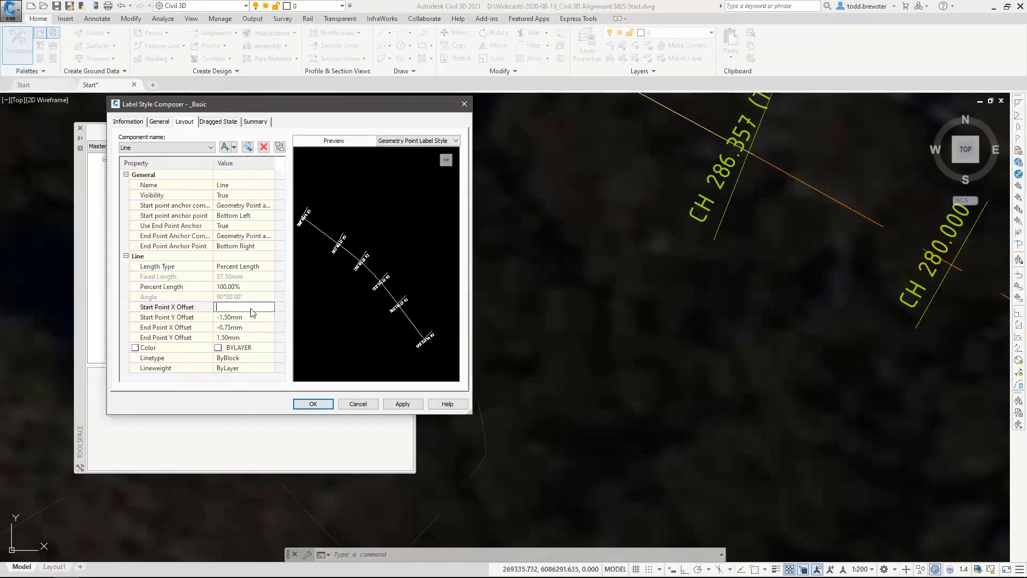
{"action": "key", "text": "Return"}
{"action": "left_click", "coordinate": [305, 284]}
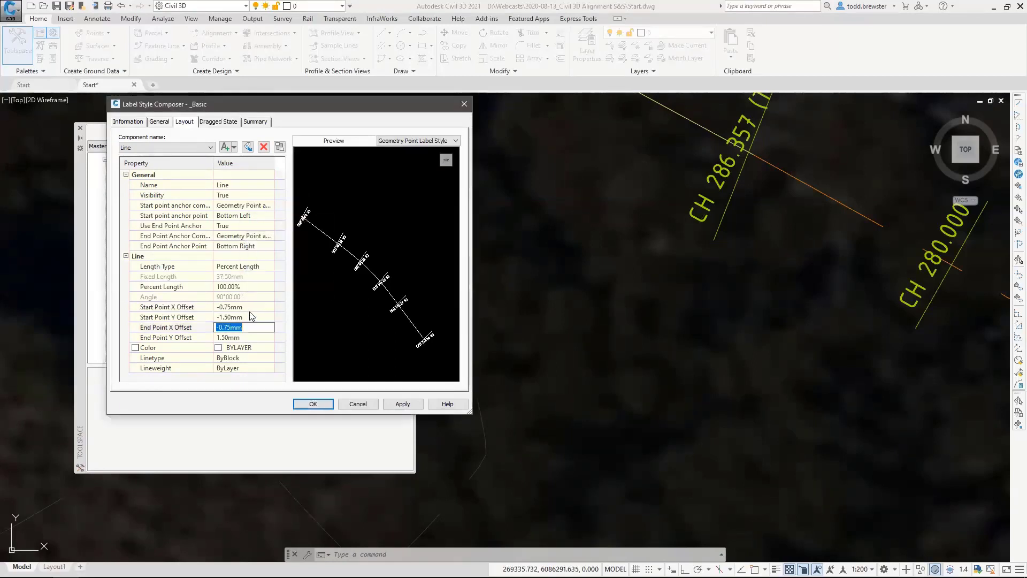
{"action": "type", "text": "0"}
{"action": "left_click", "coordinate": [241, 337]}
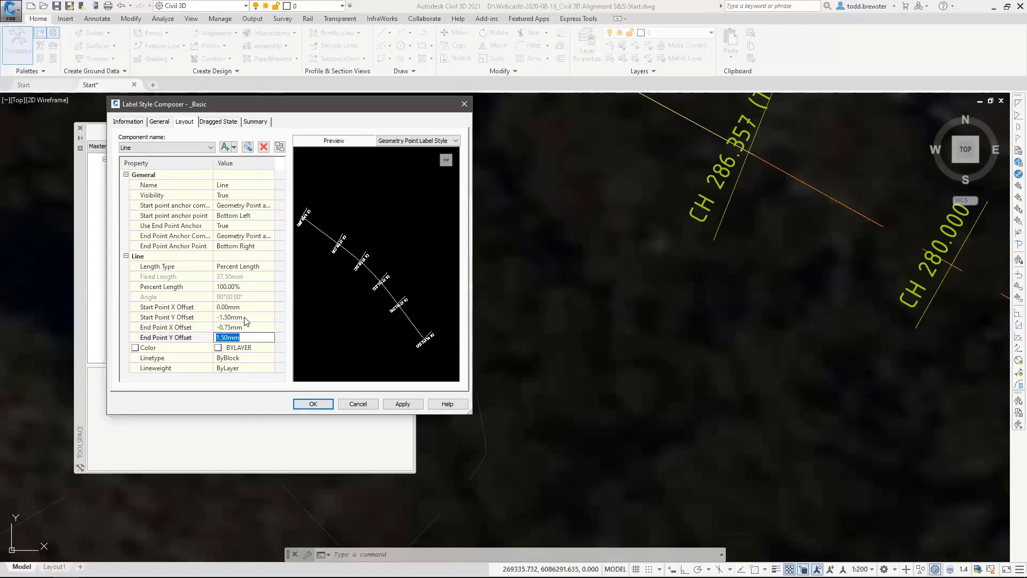
{"action": "left_click", "coordinate": [402, 403]}
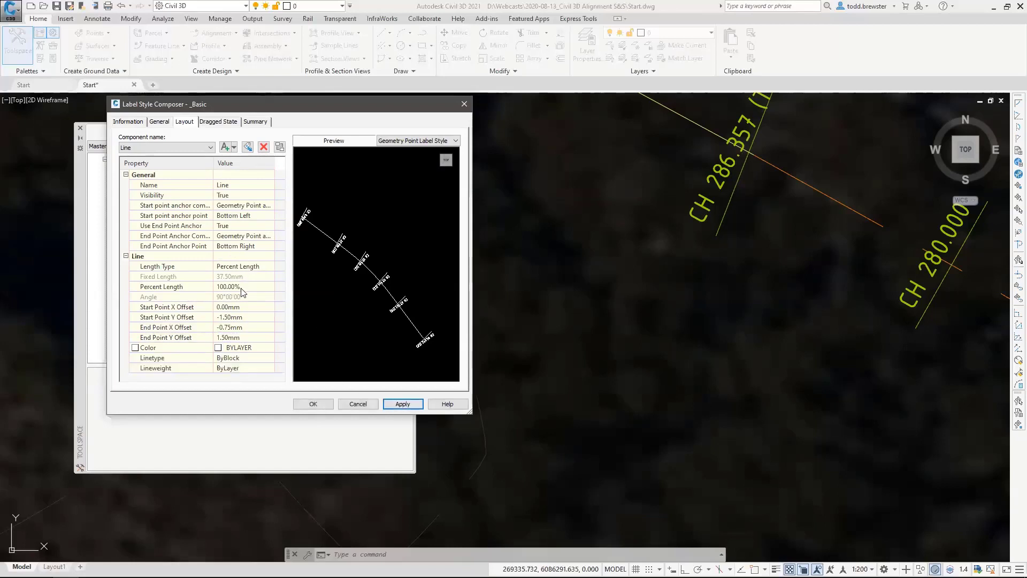
Set the line's start point offsets to X -1.5 mm, Y -0.75 mm and end point offsets to X 1.5 mm, Y -0.75 mm, and apply them.
{"action": "left_click", "coordinate": [240, 317]}
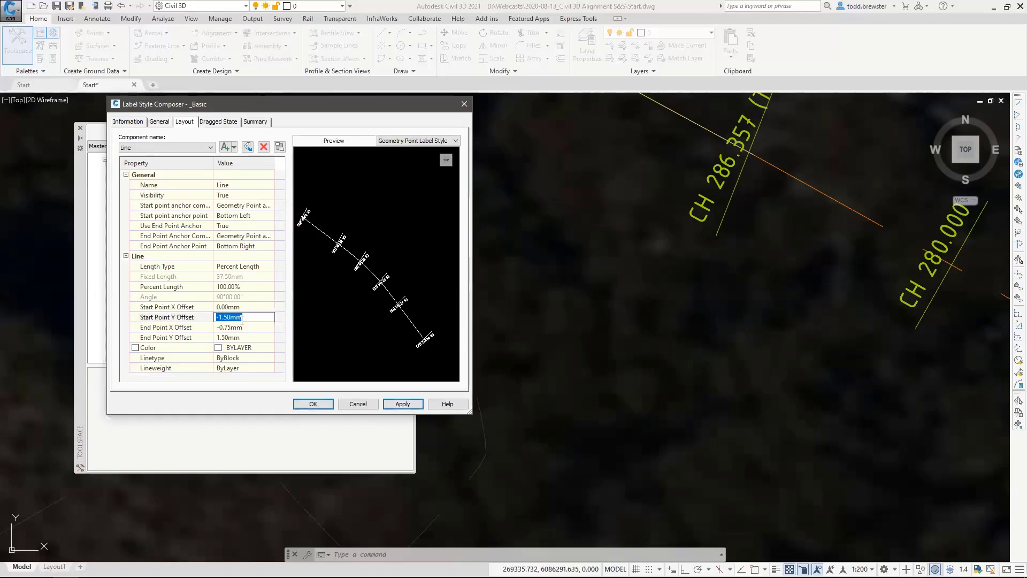
{"action": "type", "text": ".75"}
{"action": "key", "text": "Home"}
{"action": "type", "text": "-"}
{"action": "left_click", "coordinate": [248, 337]}
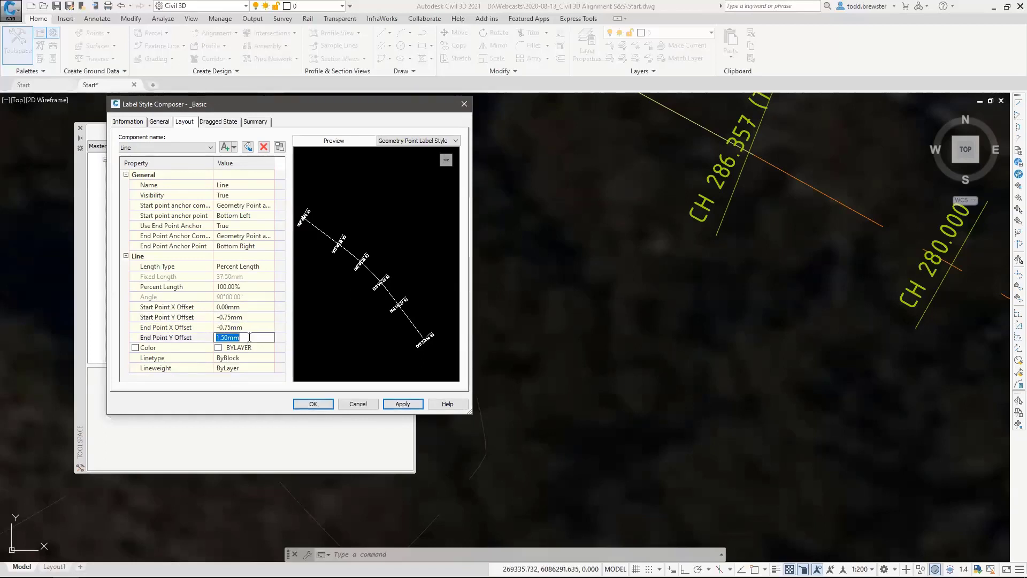
{"action": "type", "text": "-.75"}
{"action": "left_click", "coordinate": [242, 328]}
{"action": "type", "text": "1.5"}
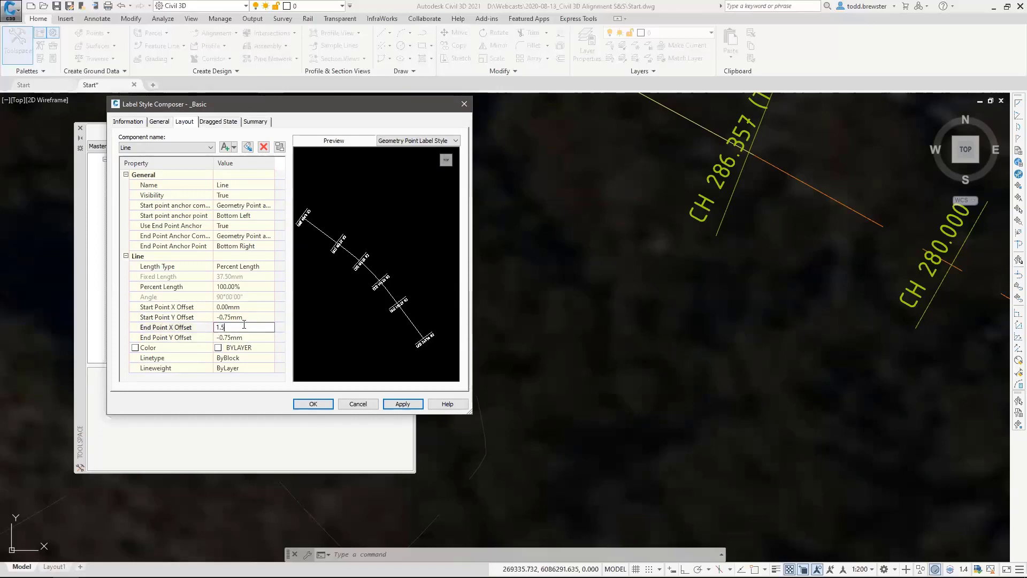
{"action": "left_click", "coordinate": [244, 307]}
{"action": "type", "text": "-1.5"}
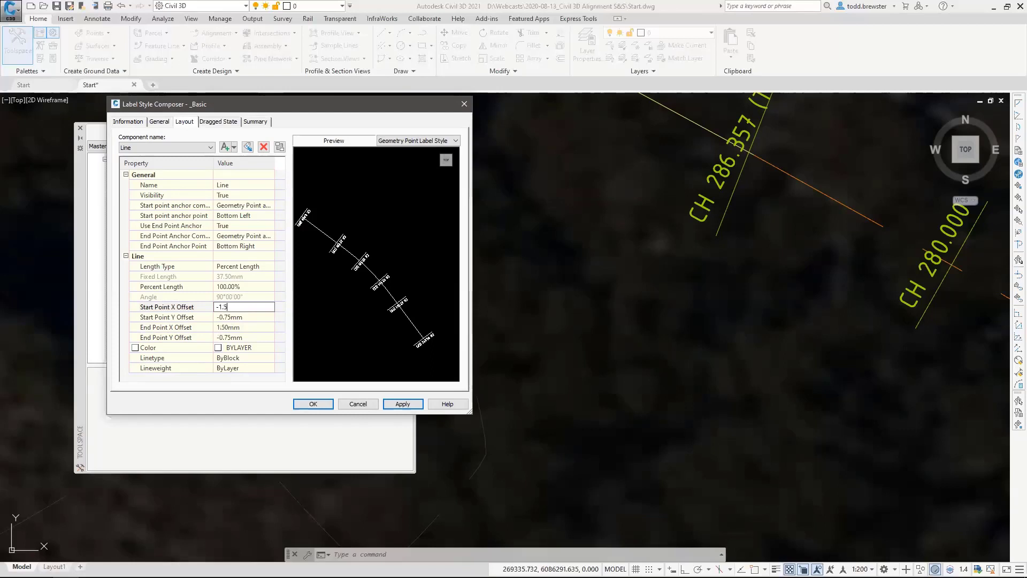
{"action": "left_click", "coordinate": [402, 404]}
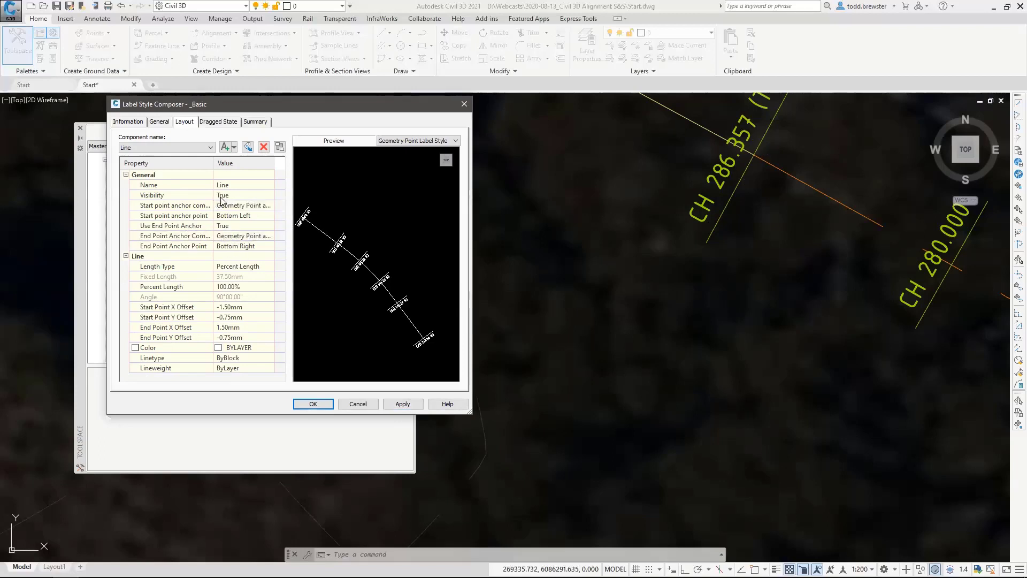
Switch the line's start point anchor component to <Feature> and disable its end point anchor to expose the fixed length.
{"action": "left_click", "coordinate": [235, 205]}
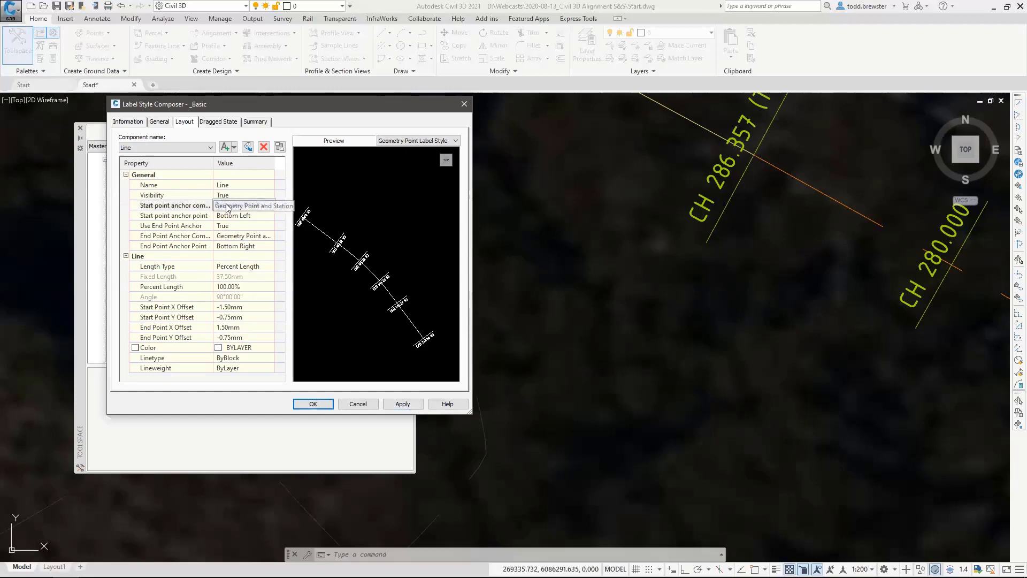
{"action": "left_click", "coordinate": [240, 204]}
{"action": "left_click", "coordinate": [239, 216]}
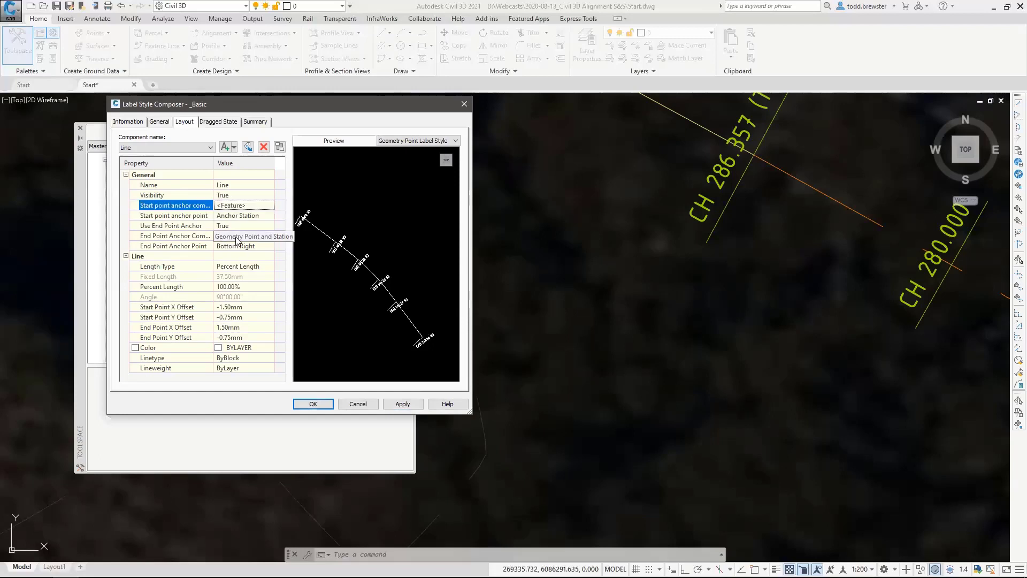
{"action": "left_click", "coordinate": [228, 268]}
{"action": "left_click", "coordinate": [238, 225]}
{"action": "left_click", "coordinate": [240, 225]}
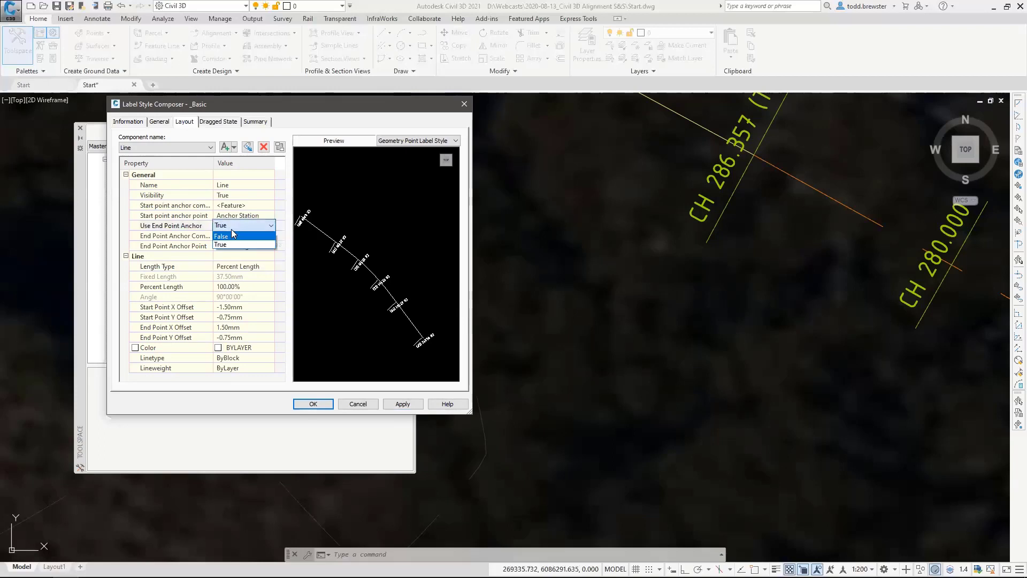
{"action": "left_click", "coordinate": [239, 242]}
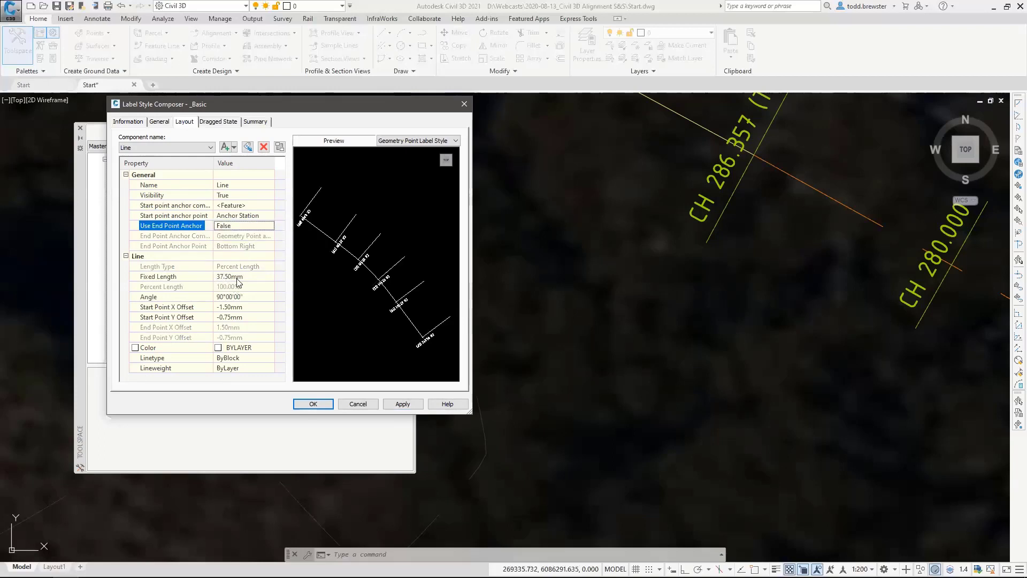
{"action": "left_click", "coordinate": [220, 277]}
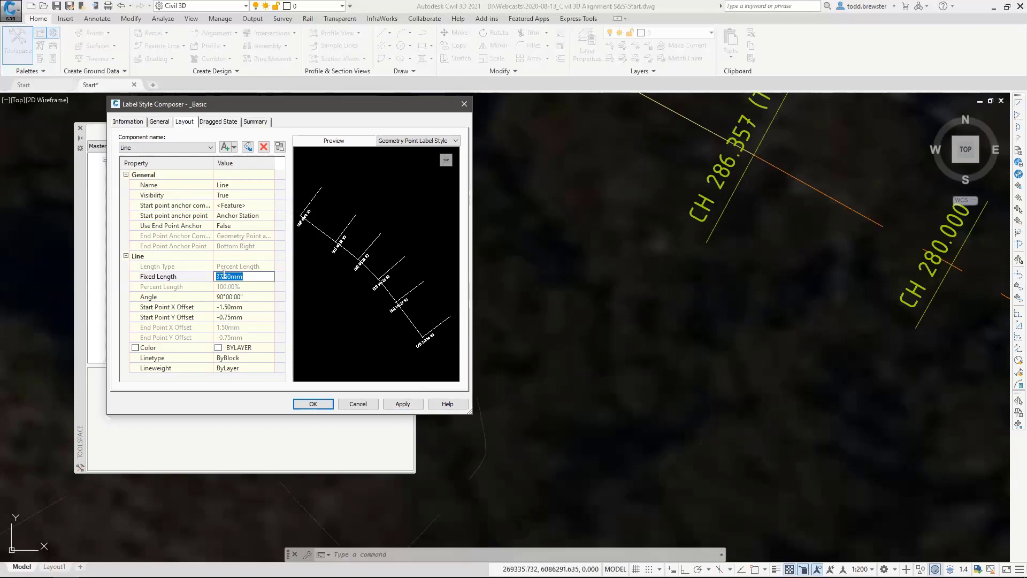
Restore the line's start anchor to Geometry Point and Station at Bottom Left and re-enable its end point anchor.
{"action": "left_click", "coordinate": [227, 205]}
{"action": "left_click", "coordinate": [270, 205]}
{"action": "left_click", "coordinate": [247, 223]}
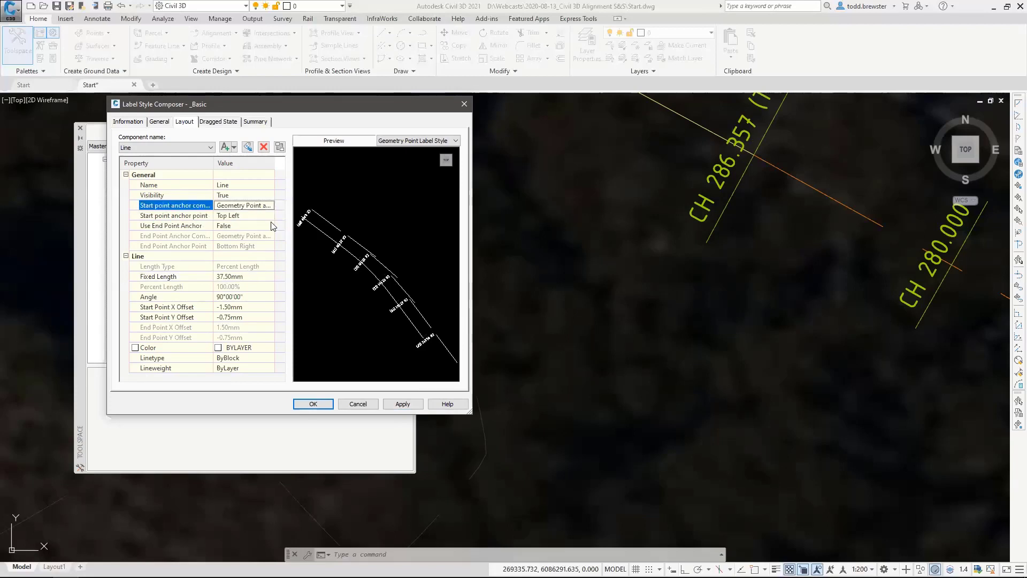
{"action": "left_click", "coordinate": [247, 225]}
{"action": "left_click", "coordinate": [271, 225]}
{"action": "left_click", "coordinate": [236, 236]}
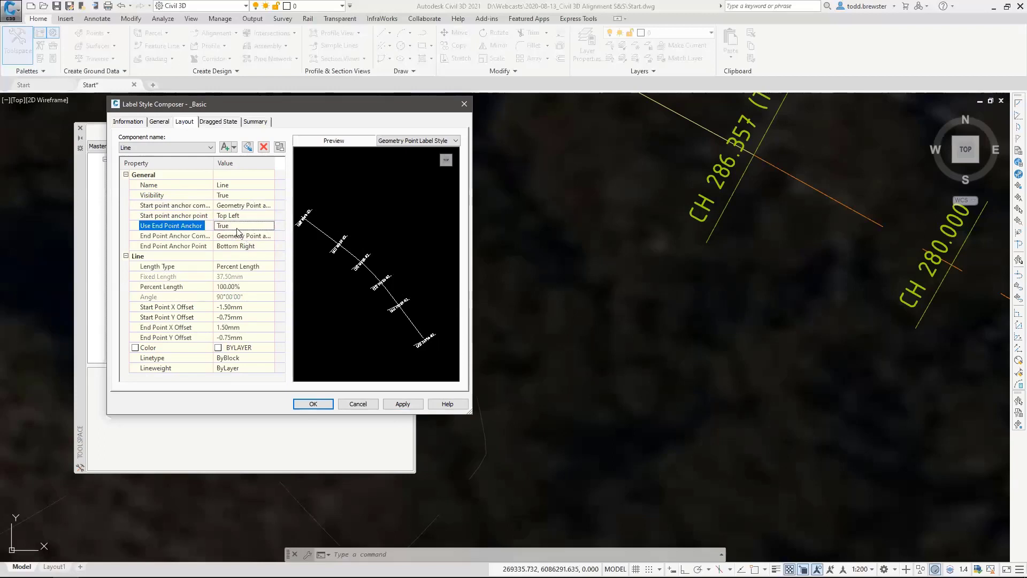
{"action": "left_click", "coordinate": [239, 215]}
{"action": "left_click", "coordinate": [270, 215]}
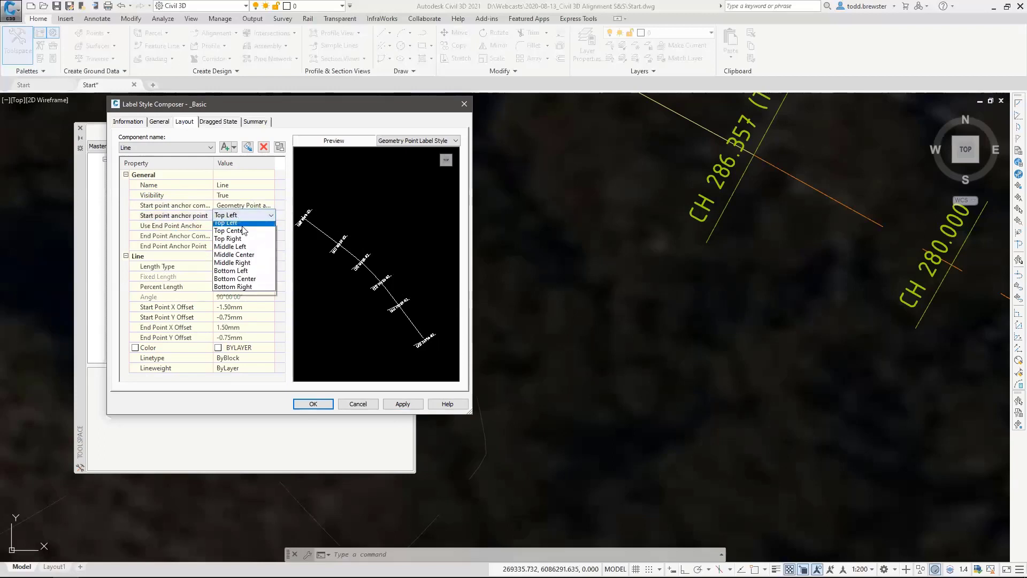
{"action": "left_click", "coordinate": [242, 273]}
Apply and accept the _Basic geometry point label style, and inspect the updated labels along the alignment.
{"action": "left_click", "coordinate": [402, 404]}
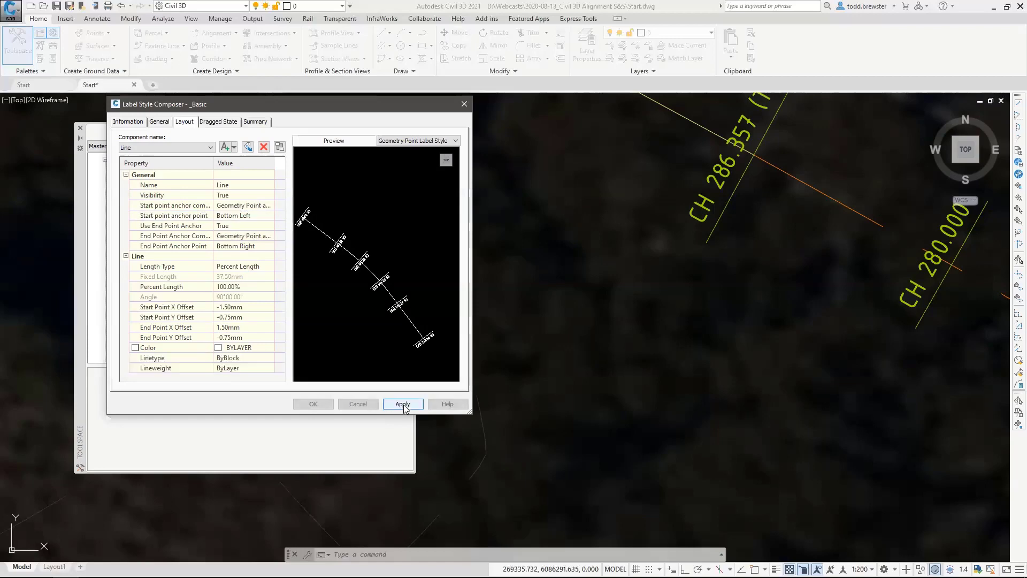
{"action": "left_click", "coordinate": [313, 404]}
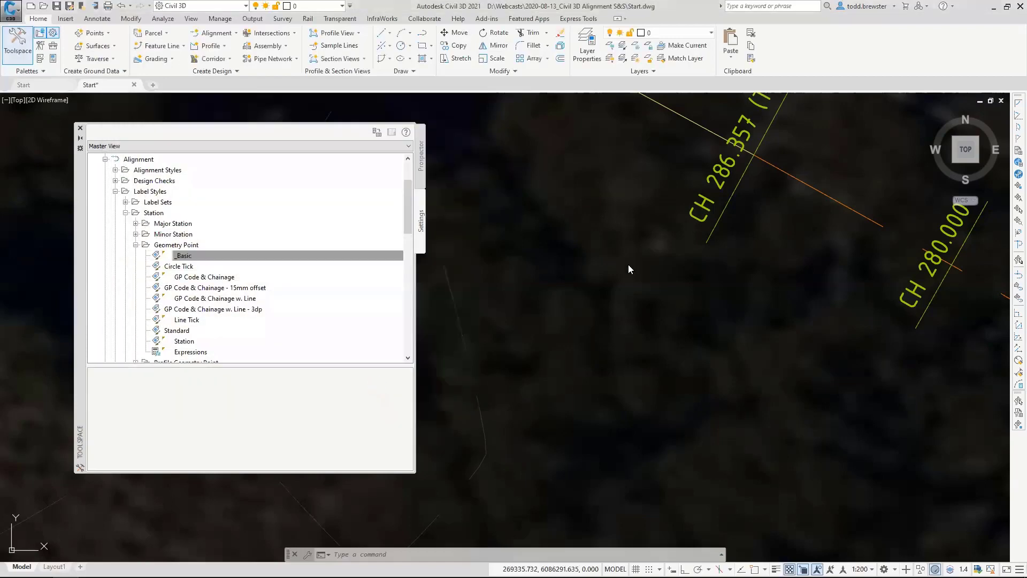
{"action": "scroll", "coordinate": [541, 277], "scroll_direction": "down", "scroll_amount": 5}
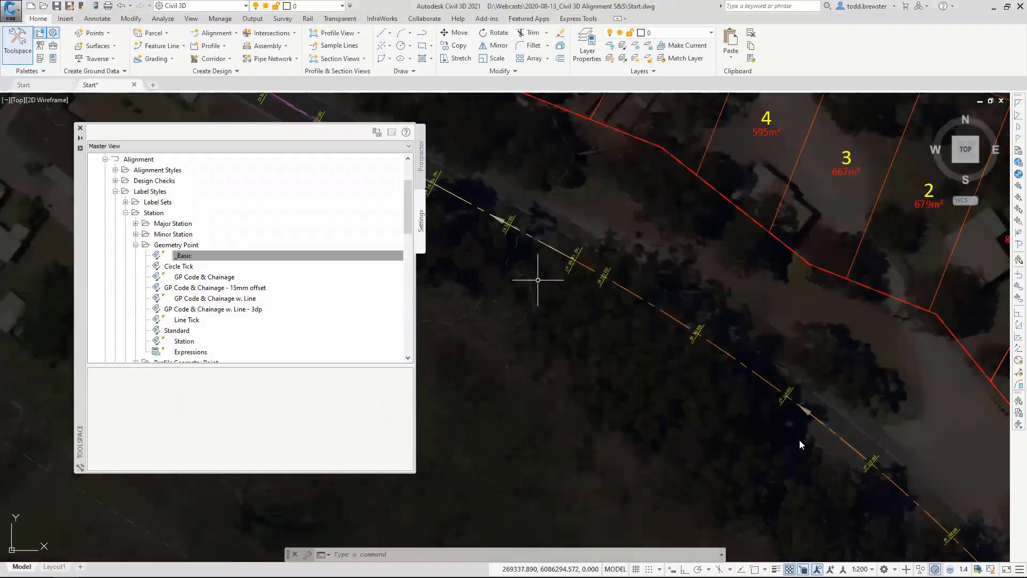
{"action": "scroll", "coordinate": [588, 268], "scroll_direction": "up", "scroll_amount": 5}
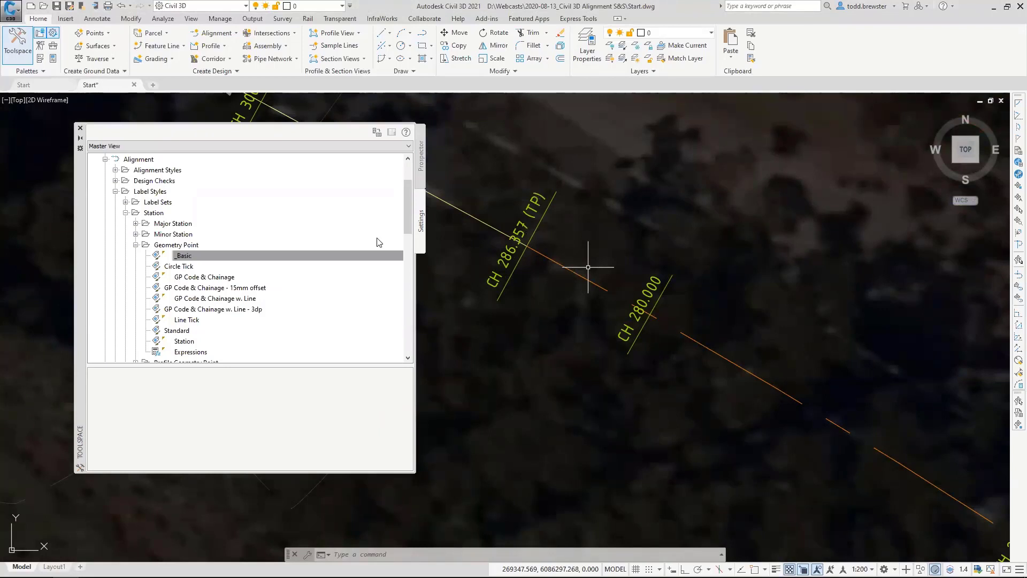
Open the Start drawing's settings and bring up the abbreviations used for alignment geometry point text.
{"action": "left_click_drag", "start_coordinate": [408, 209], "coordinate": [405, 163]}
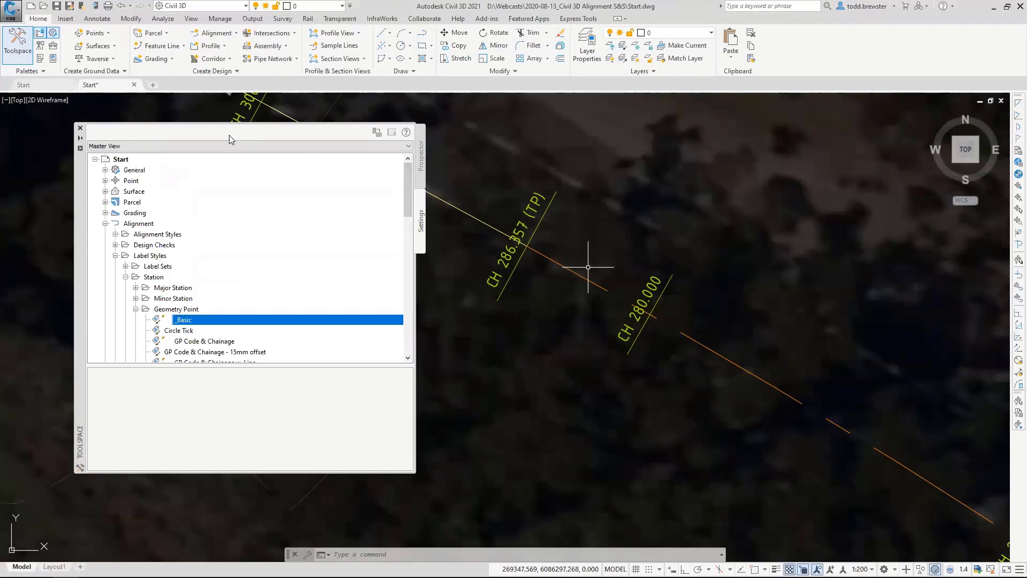
{"action": "right_click", "coordinate": [148, 159]}
{"action": "left_click", "coordinate": [152, 164]}
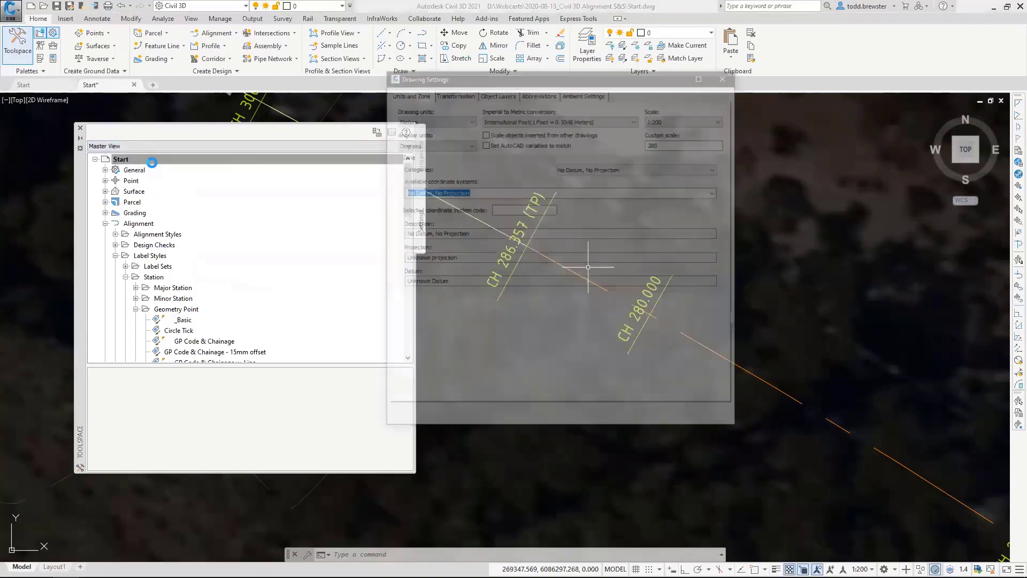
{"action": "left_click", "coordinate": [540, 95]}
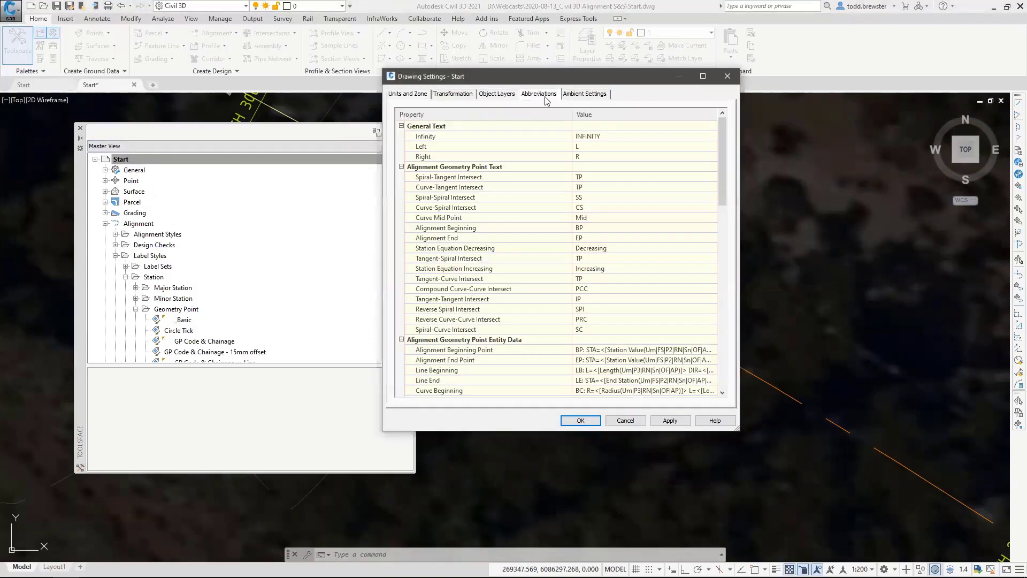
Compare the alignment geometry point abbreviations with the drawing's labels and leave the drawing settings without changing them.
{"action": "left_click", "coordinate": [420, 178]}
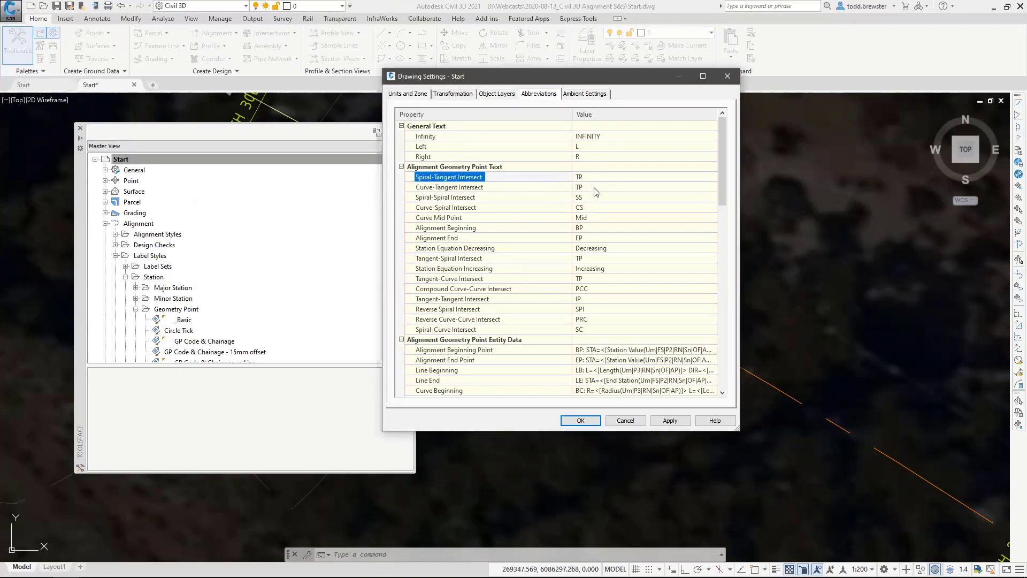
{"action": "left_click_drag", "start_coordinate": [593, 77], "coordinate": [312, 78]}
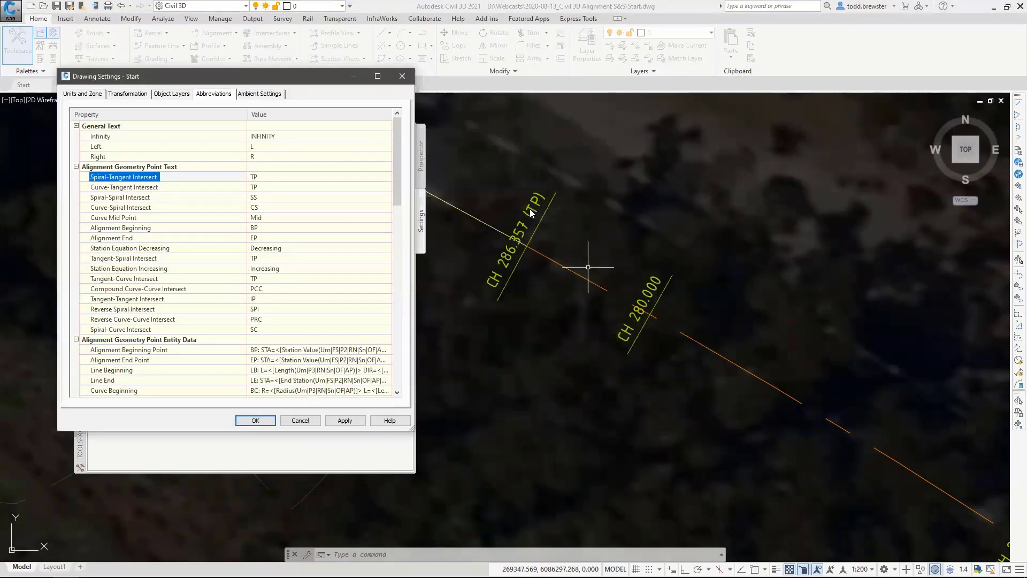
{"action": "left_click", "coordinate": [304, 426]}
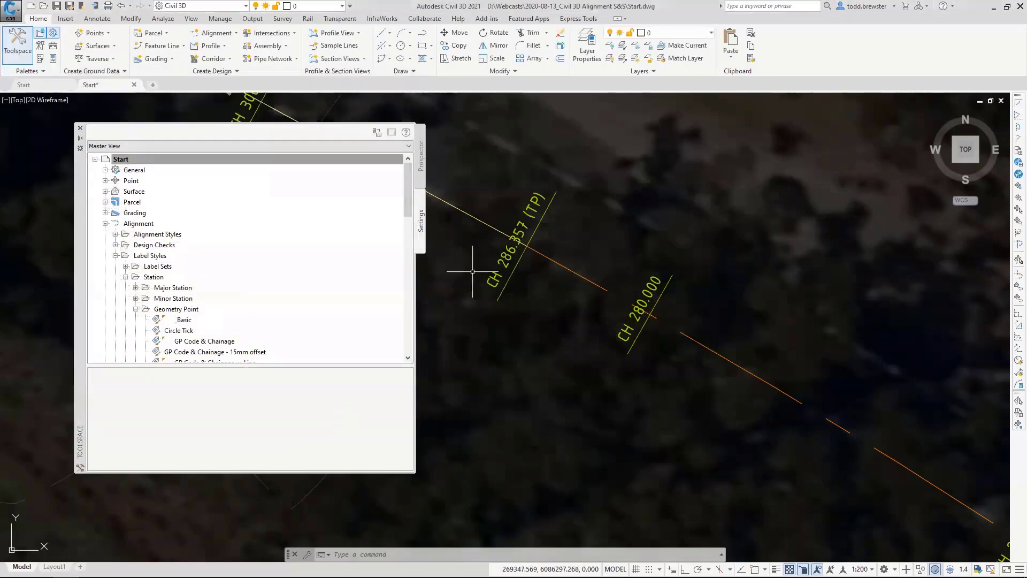
Examine the abbreviations in the geometry point labels along the alignment where tangents, spirals and curves meet.
{"action": "scroll", "coordinate": [663, 401], "scroll_direction": "down", "scroll_amount": 6}
{"action": "middle_click_drag", "start_coordinate": [541, 358], "coordinate": [688, 367]}
{"action": "scroll", "coordinate": [631, 296], "scroll_direction": "up", "scroll_amount": 5}
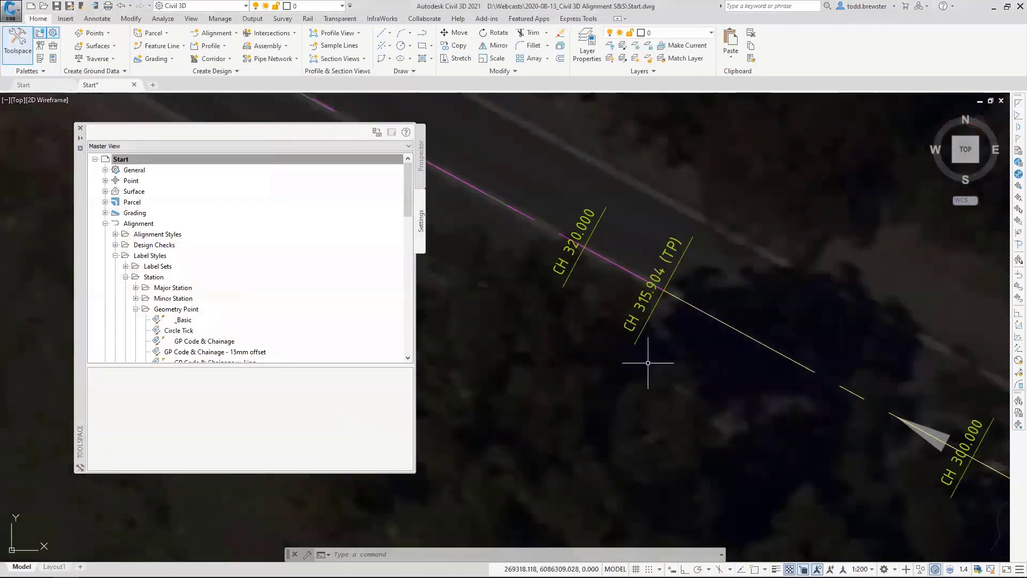
{"action": "middle_click_drag", "start_coordinate": [528, 248], "coordinate": [784, 399]}
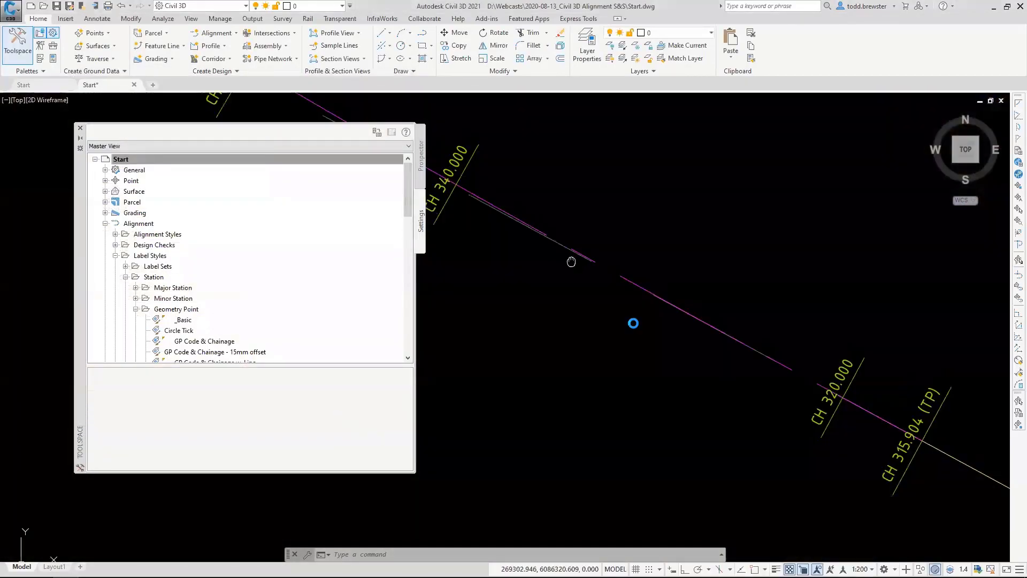
{"action": "middle_click_drag", "start_coordinate": [570, 261], "coordinate": [805, 399]}
{"action": "middle_click_drag", "start_coordinate": [563, 291], "coordinate": [818, 401]}
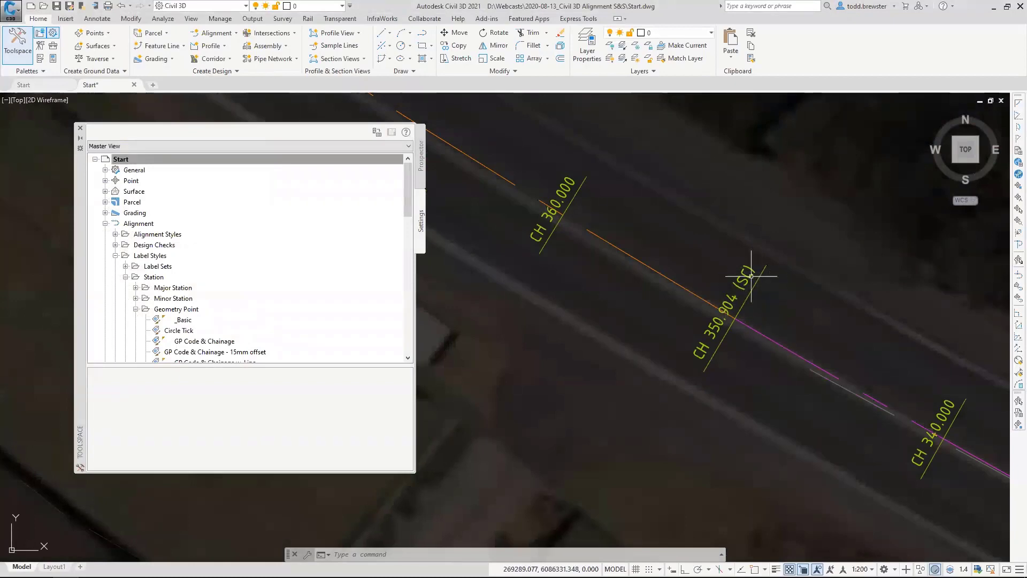
{"action": "scroll", "coordinate": [738, 306], "scroll_direction": "down", "scroll_amount": 4}
{"action": "middle_click_drag", "start_coordinate": [582, 204], "coordinate": [764, 392]}
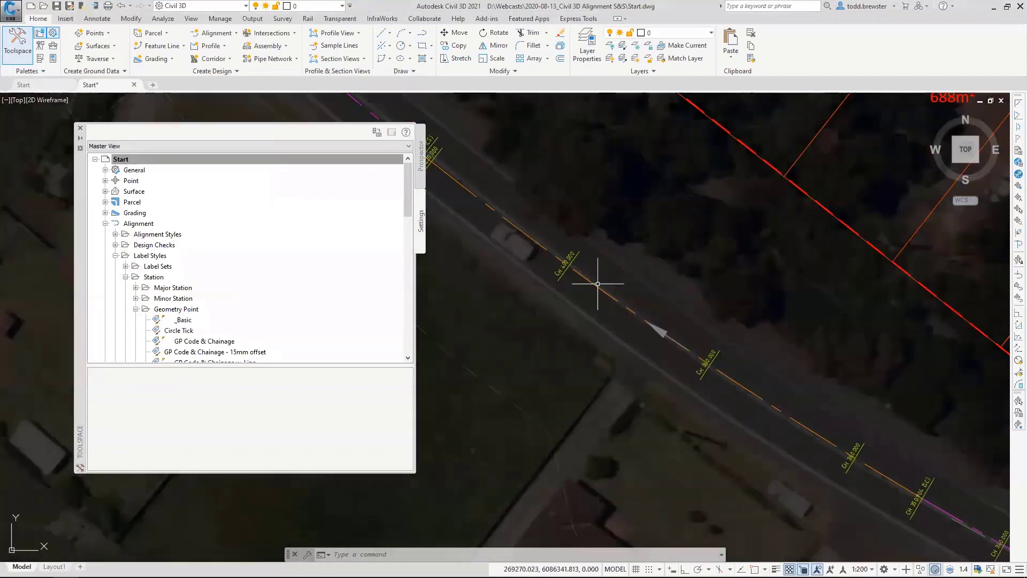
{"action": "middle_click_drag", "start_coordinate": [596, 284], "coordinate": [703, 391]}
{"action": "scroll", "coordinate": [540, 246], "scroll_direction": "up", "scroll_amount": 2}
{"action": "scroll", "coordinate": [541, 246], "scroll_direction": "up", "scroll_amount": 3}
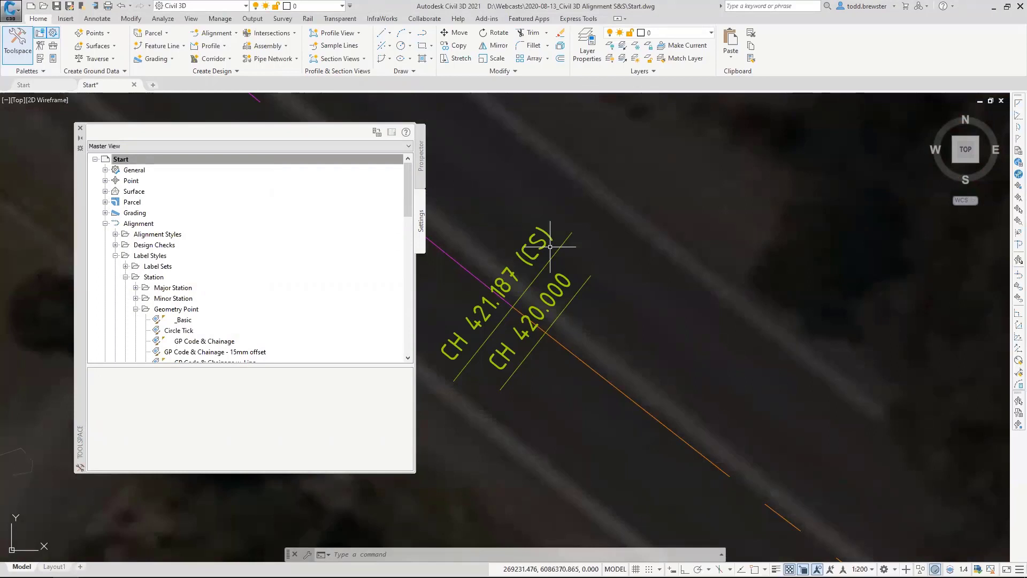
{"action": "left_click", "coordinate": [134, 159]}
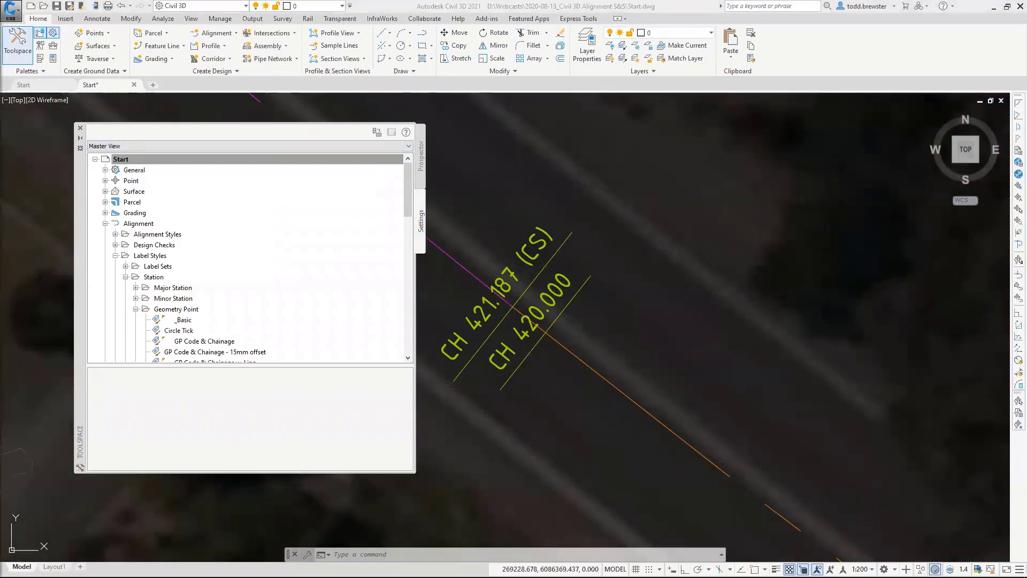
{"action": "scroll", "coordinate": [666, 291], "scroll_direction": "down", "scroll_amount": 8}
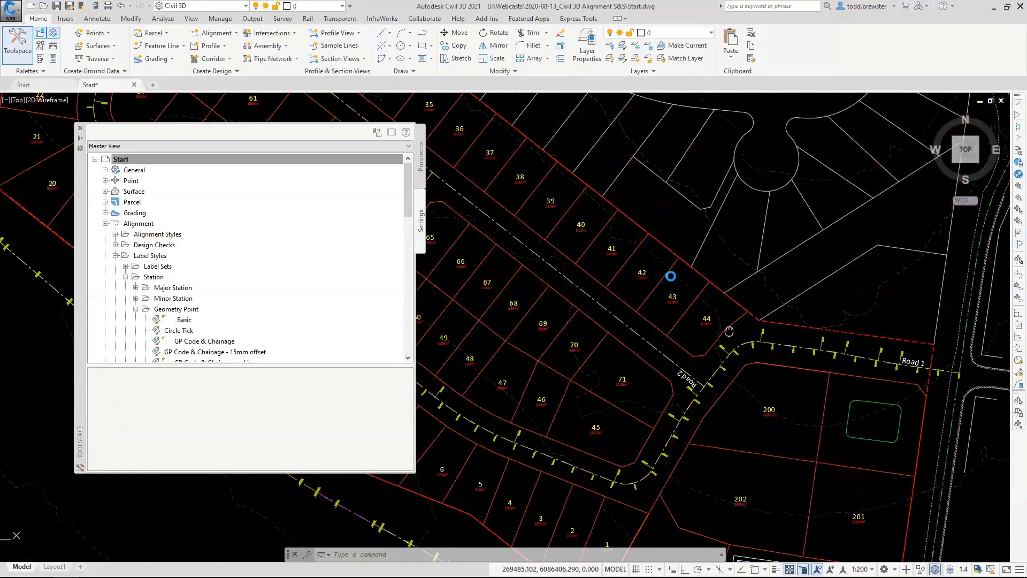
{"action": "middle_click_drag", "start_coordinate": [729, 331], "coordinate": [663, 261]}
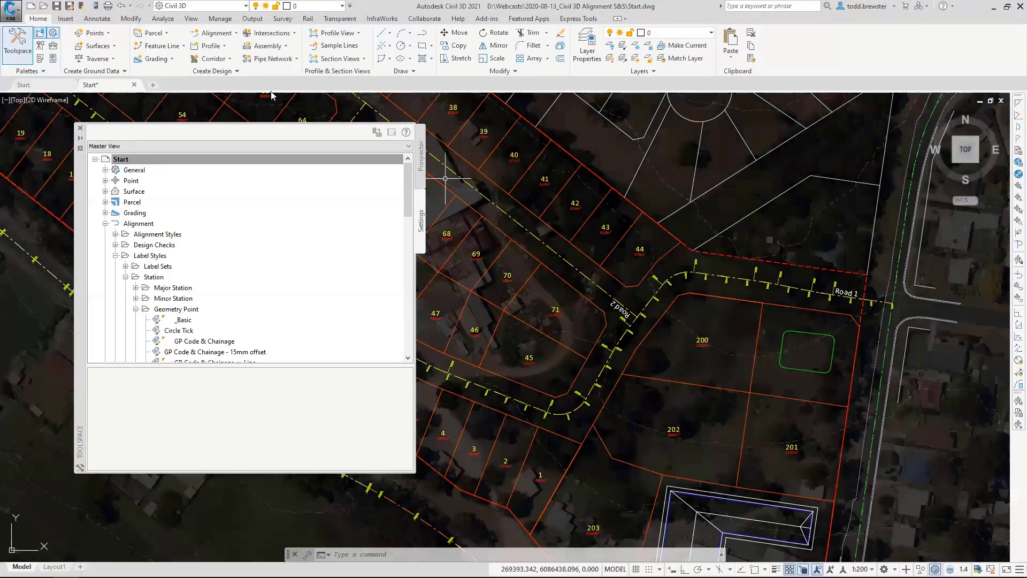
Collapse the Geometry Point and Station label style folders and open the _Basic alignment label set for editing.
{"action": "left_click", "coordinate": [126, 277]}
{"action": "left_click", "coordinate": [125, 277]}
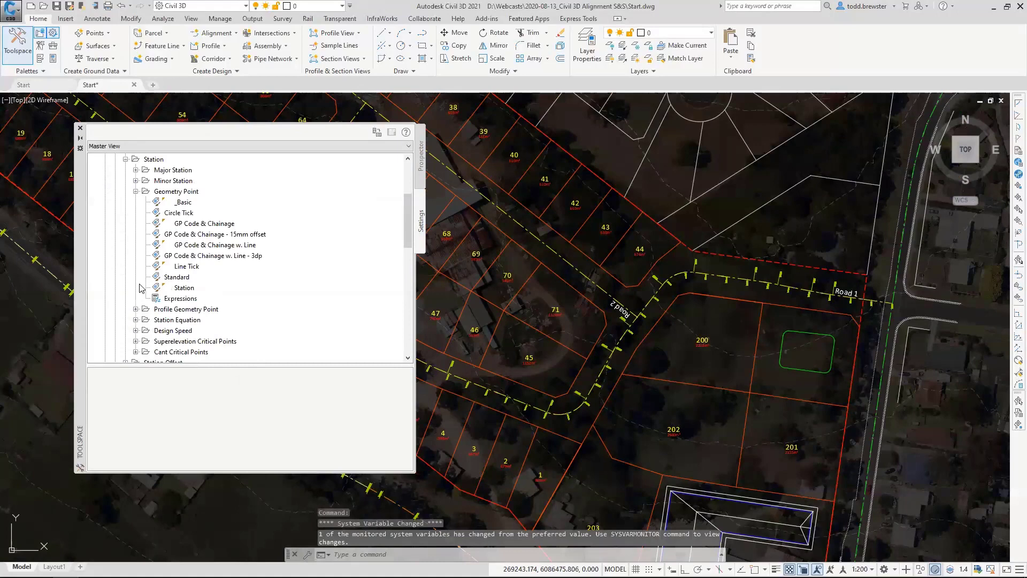
{"action": "left_click", "coordinate": [136, 191]}
{"action": "left_click", "coordinate": [125, 159]}
{"action": "scroll", "coordinate": [159, 217], "scroll_direction": "up", "scroll_amount": 2}
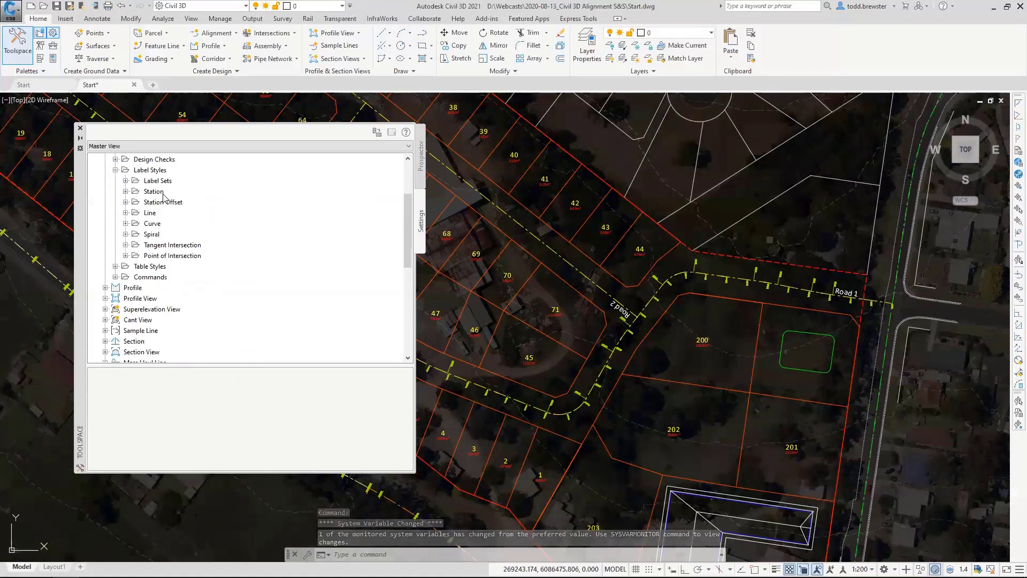
{"action": "left_click", "coordinate": [158, 213]}
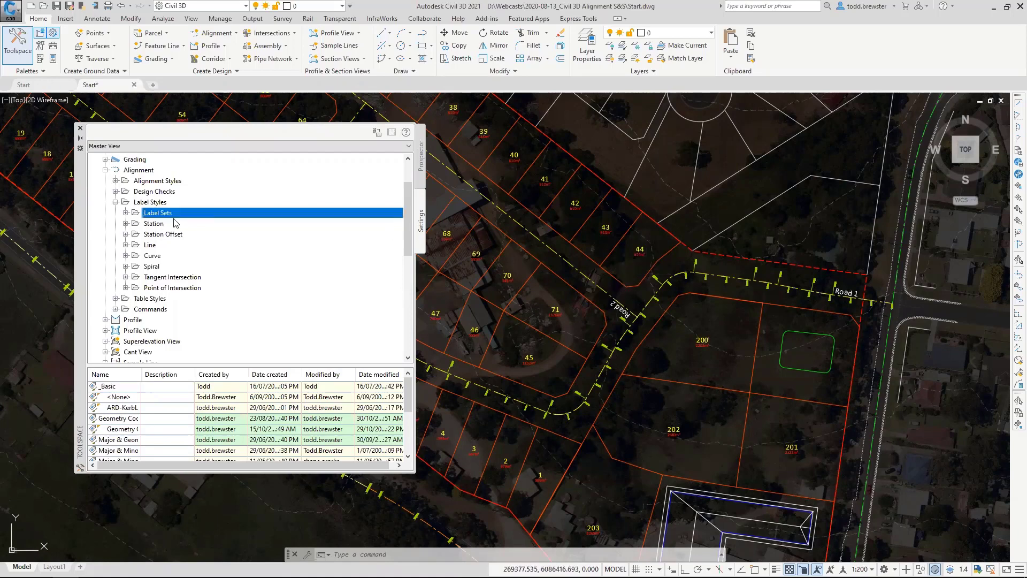
{"action": "left_click", "coordinate": [125, 213]}
{"action": "right_click", "coordinate": [154, 204]}
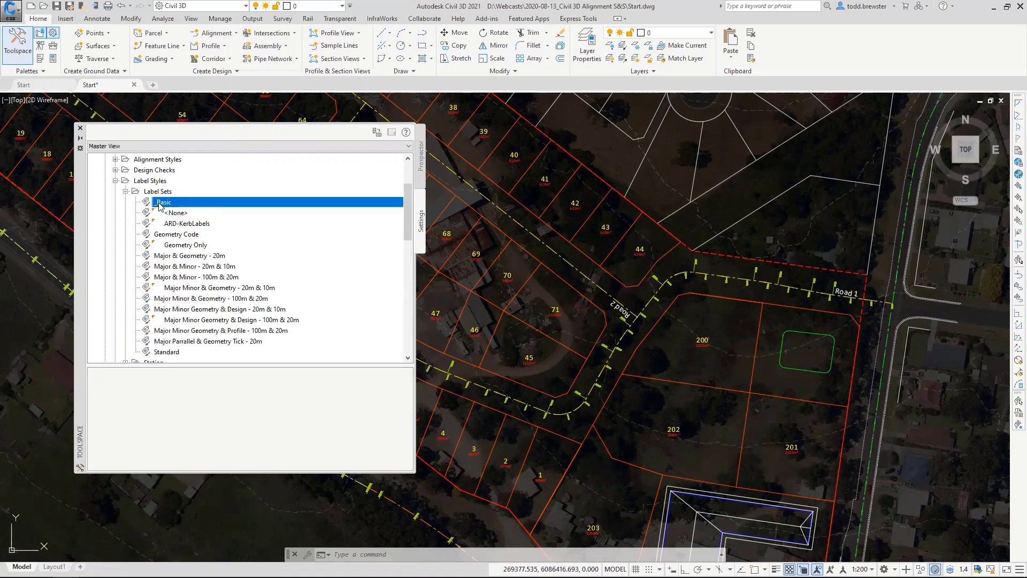
{"action": "left_click", "coordinate": [166, 210]}
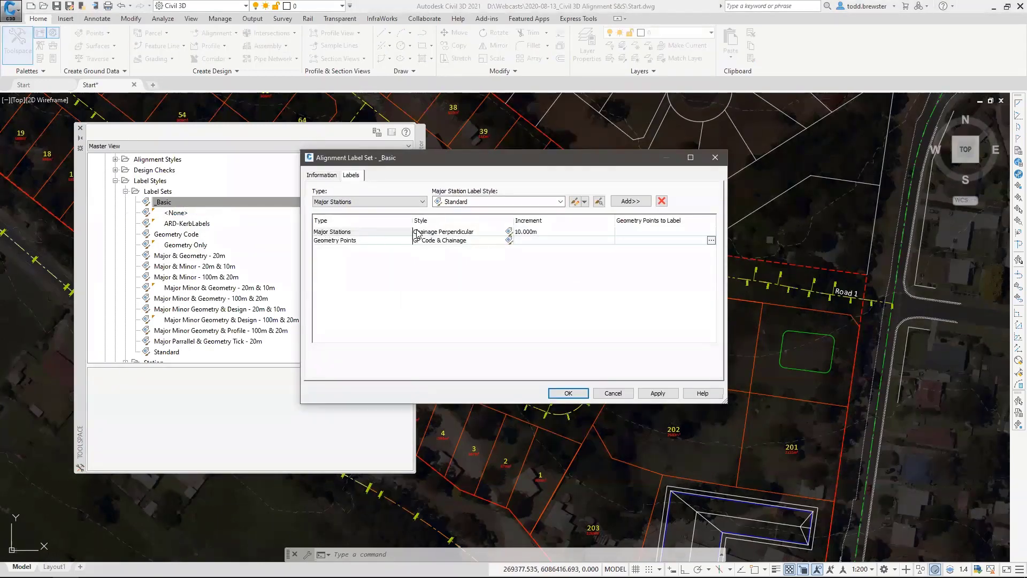
Review the _Basic label set's major station and geometry point styles, increment and labelled geometry points, and accept it unchanged.
{"action": "left_click", "coordinate": [444, 233]}
{"action": "left_click", "coordinate": [536, 232]}
{"action": "left_click", "coordinate": [438, 242]}
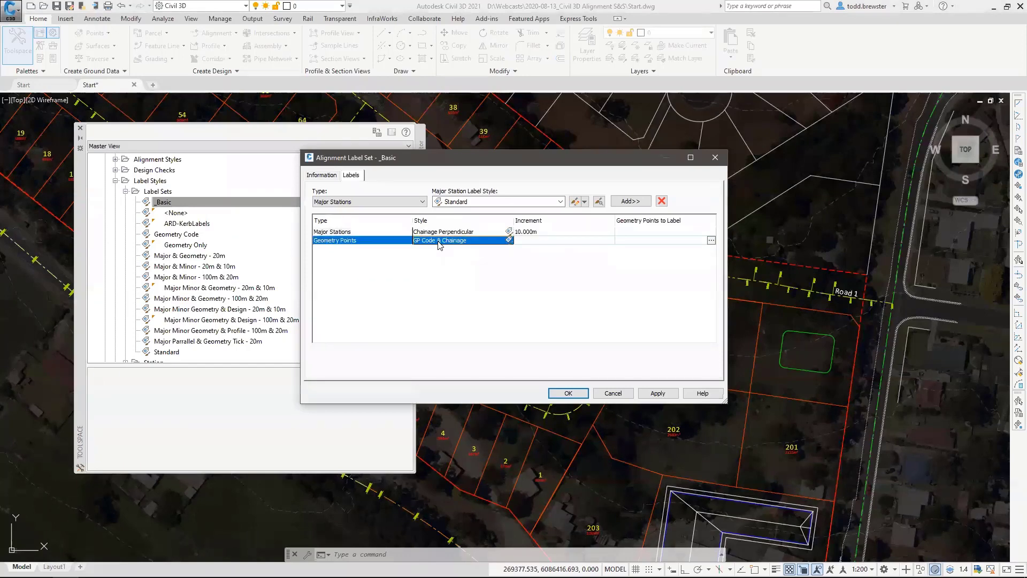
{"action": "left_click", "coordinate": [711, 240]}
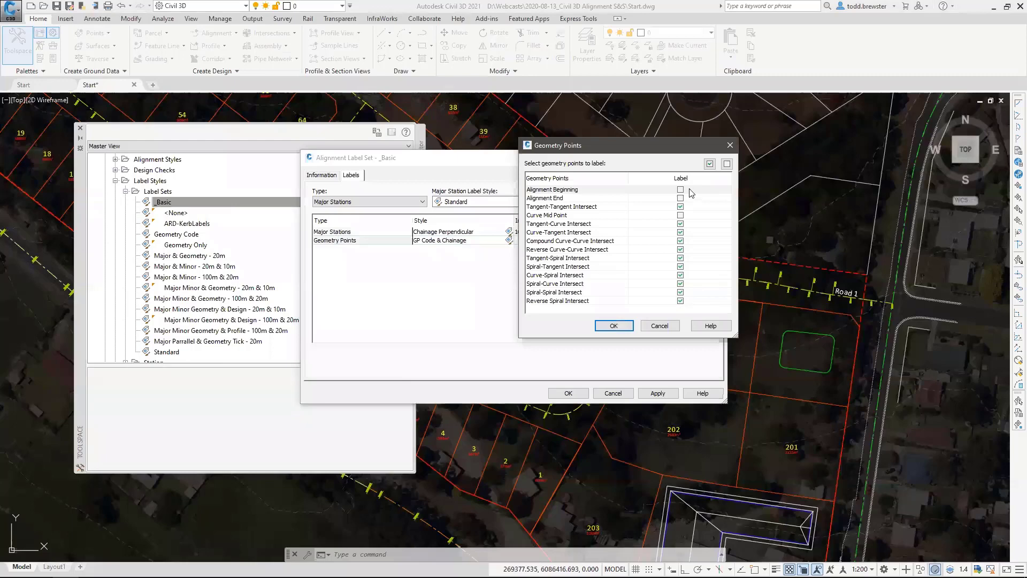
{"action": "left_click", "coordinate": [613, 325]}
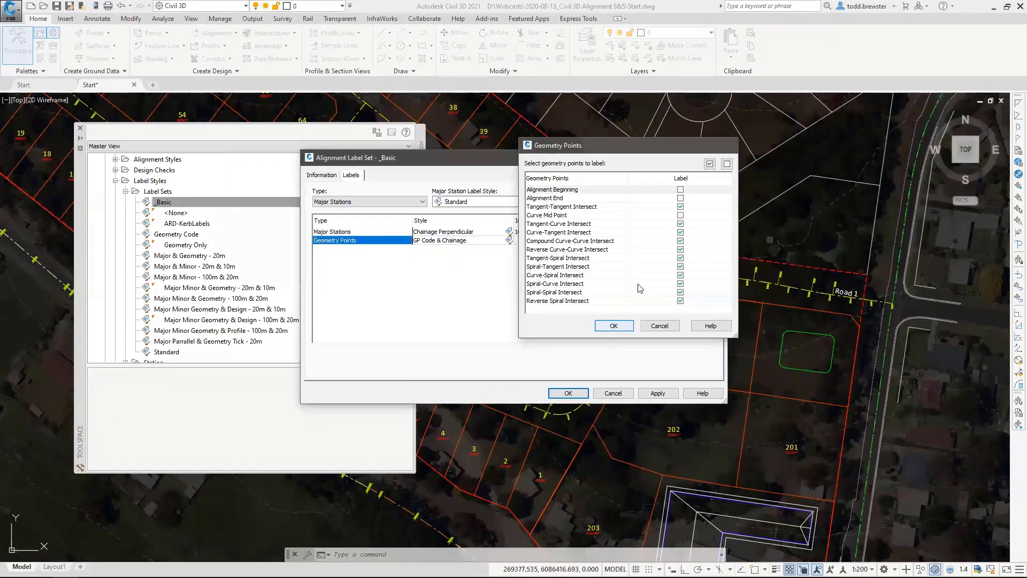
{"action": "left_click", "coordinate": [568, 392]}
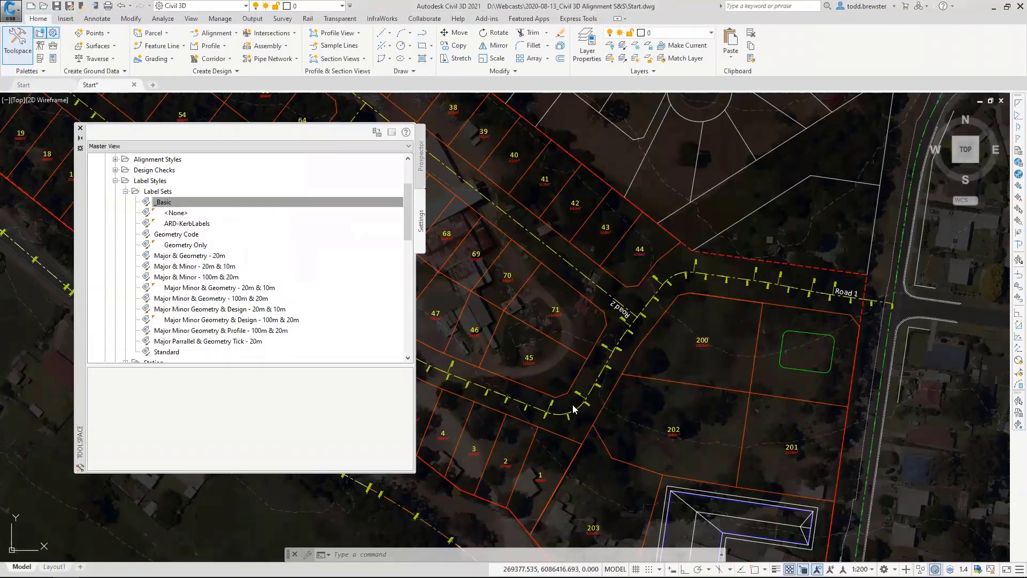
Import the _Basic label set into the Road 2 alignment's labels and accept it.
{"action": "left_click", "coordinate": [606, 291]}
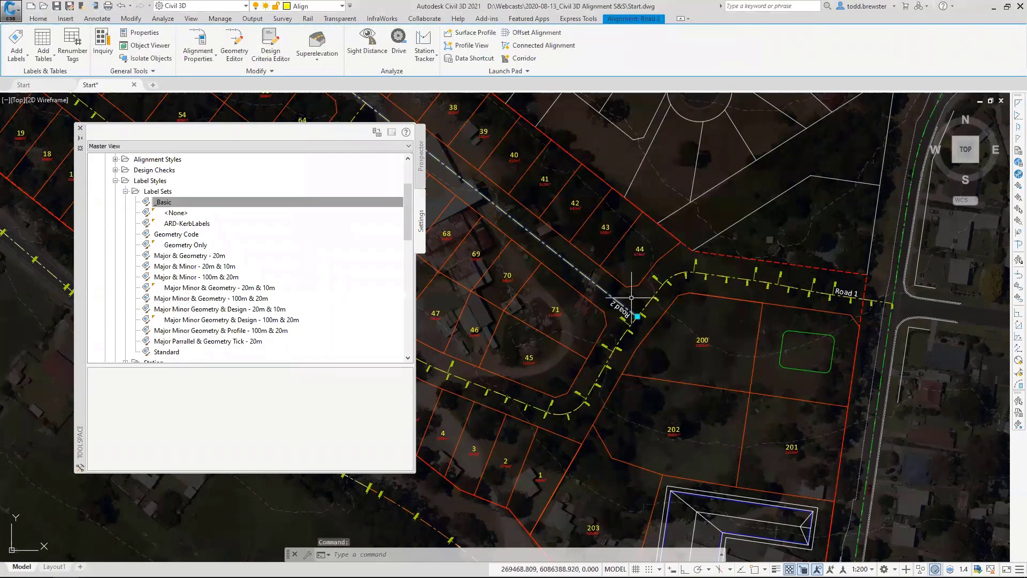
{"action": "right_click", "coordinate": [619, 317]}
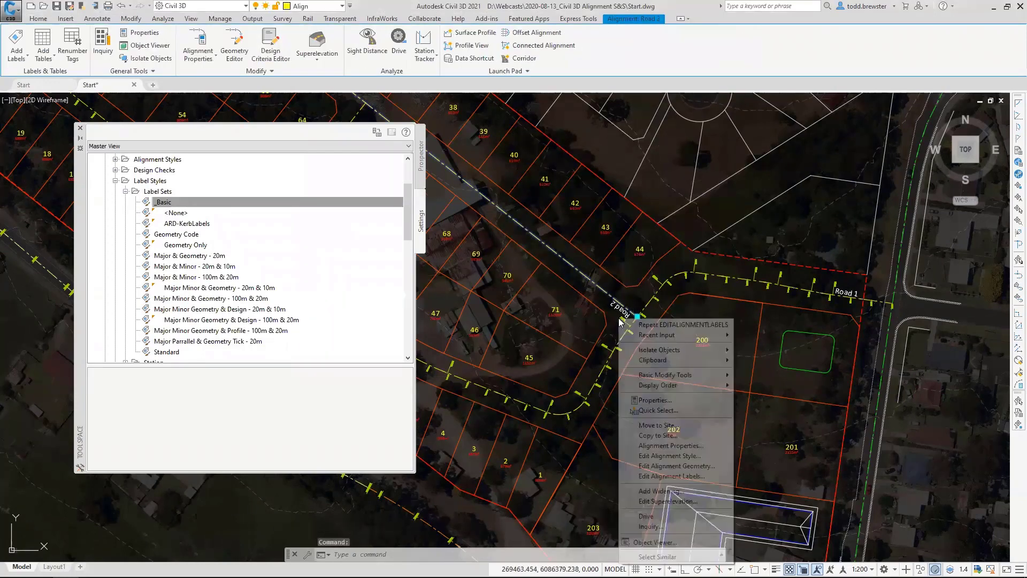
{"action": "left_click", "coordinate": [726, 476]}
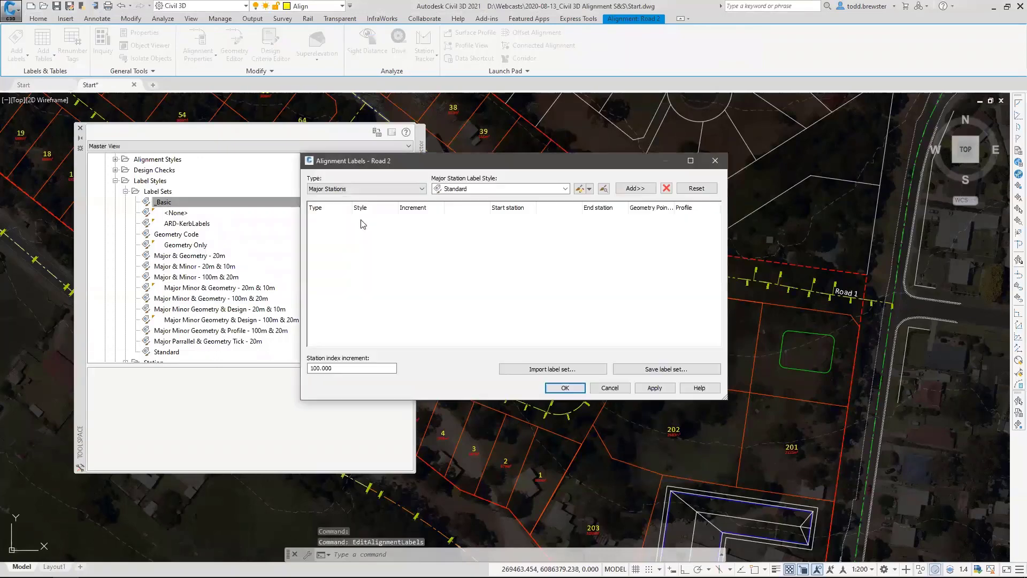
{"action": "left_click", "coordinate": [545, 375]}
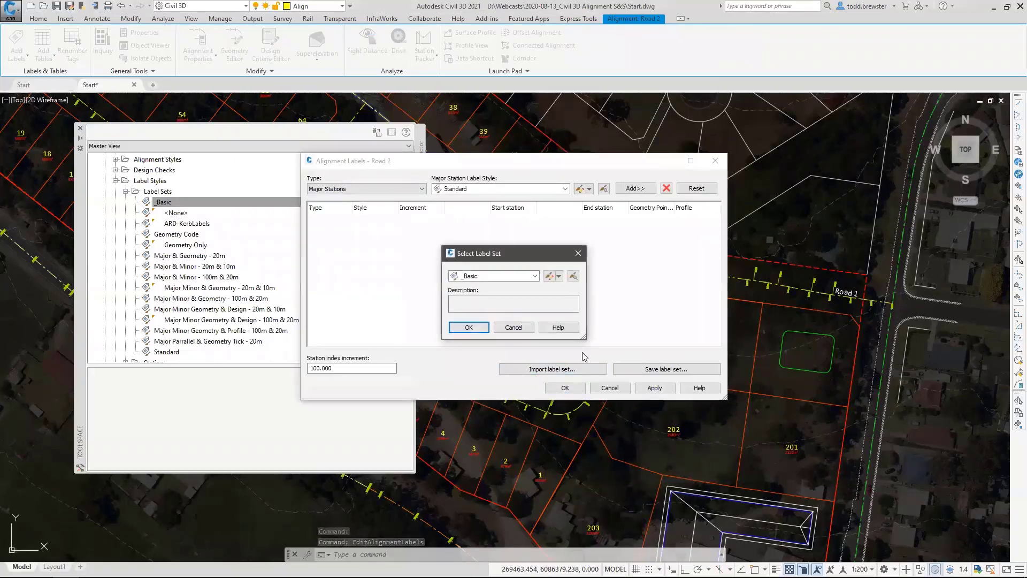
{"action": "left_click", "coordinate": [476, 277]}
{"action": "left_click", "coordinate": [522, 288]}
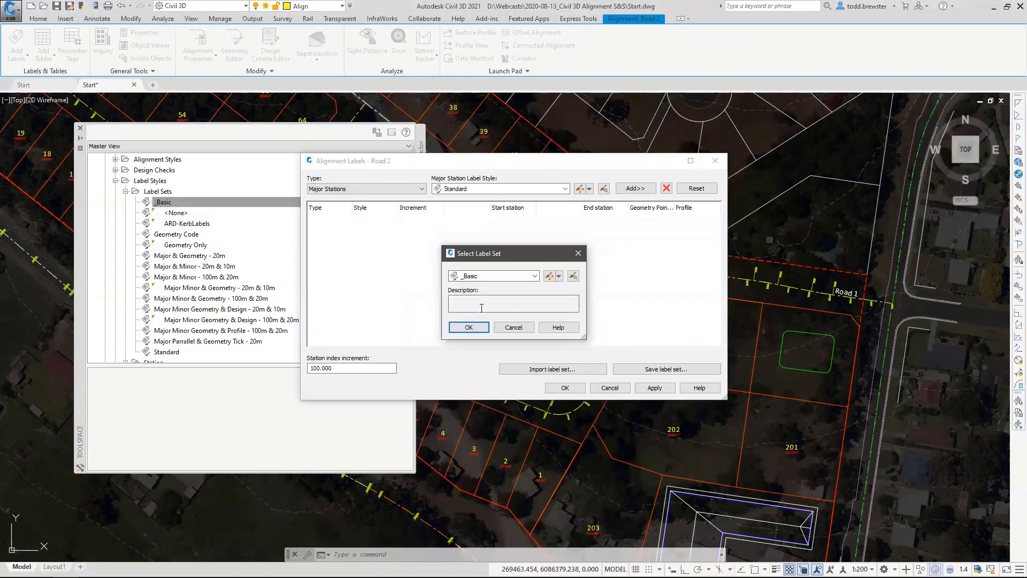
{"action": "left_click", "coordinate": [472, 331]}
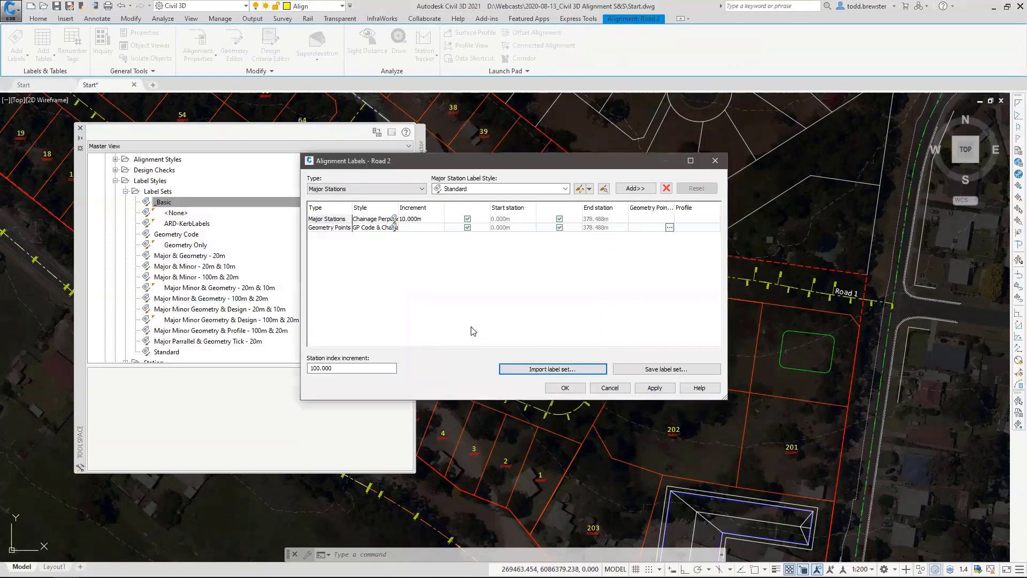
{"action": "left_click", "coordinate": [564, 388]}
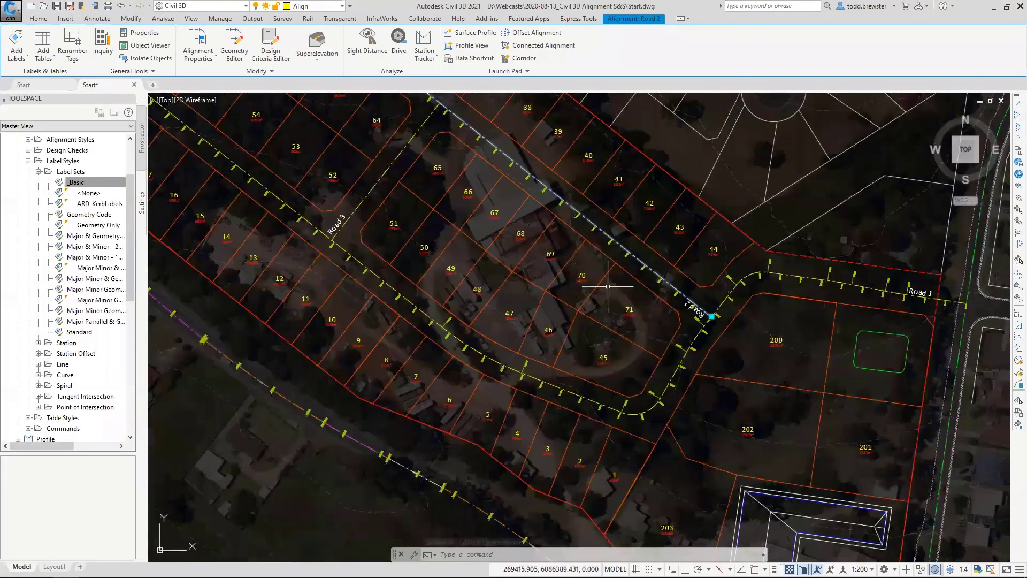
Deselect Road 2 and examine its chainage labels along the whole alignment and at the junction with Road 1.
{"action": "middle_click_drag", "start_coordinate": [636, 279], "coordinate": [667, 353]}
{"action": "scroll", "coordinate": [728, 376], "scroll_direction": "up", "scroll_amount": 6}
{"action": "scroll", "coordinate": [591, 310], "scroll_direction": "up", "scroll_amount": 2}
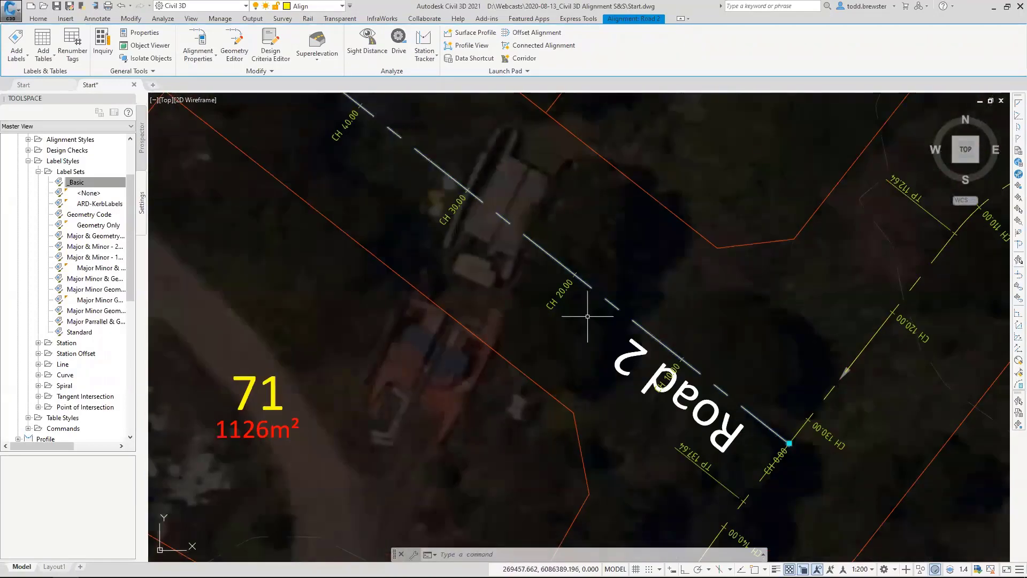
{"action": "key", "text": "Escape"}
{"action": "scroll", "coordinate": [688, 355], "scroll_direction": "down", "scroll_amount": 10}
{"action": "scroll", "coordinate": [449, 179], "scroll_direction": "up", "scroll_amount": 5}
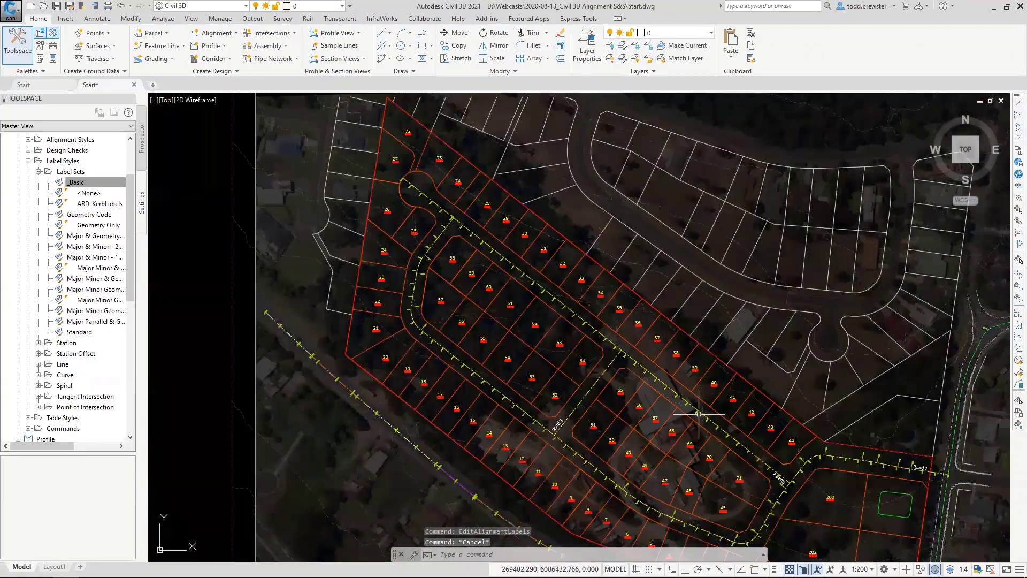
{"action": "middle_click_drag", "start_coordinate": [333, 171], "coordinate": [399, 262]}
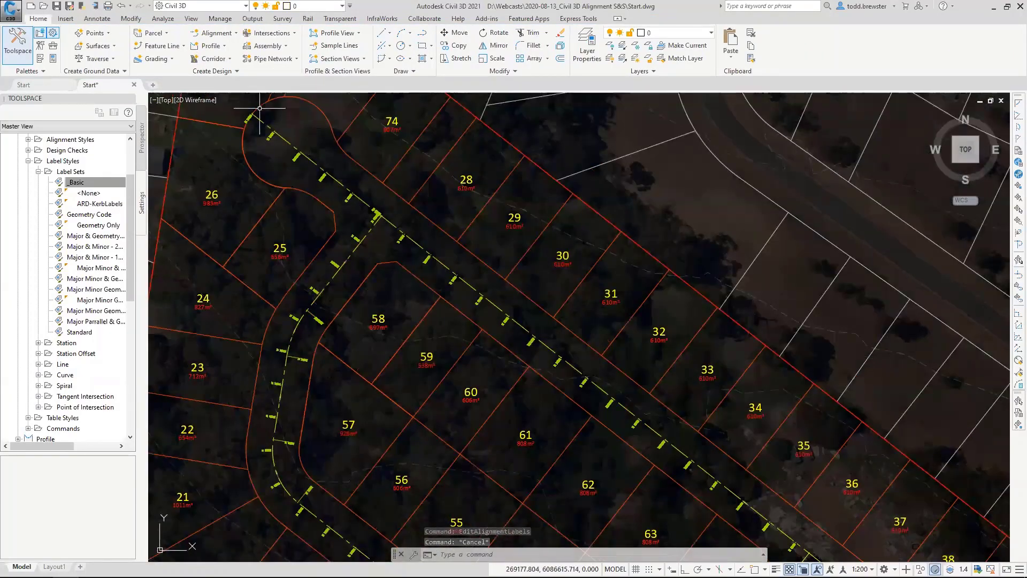
{"action": "scroll", "coordinate": [258, 118], "scroll_direction": "down", "scroll_amount": 6}
{"action": "scroll", "coordinate": [420, 216], "scroll_direction": "up", "scroll_amount": 2}
{"action": "scroll", "coordinate": [420, 216], "scroll_direction": "up", "scroll_amount": 2}
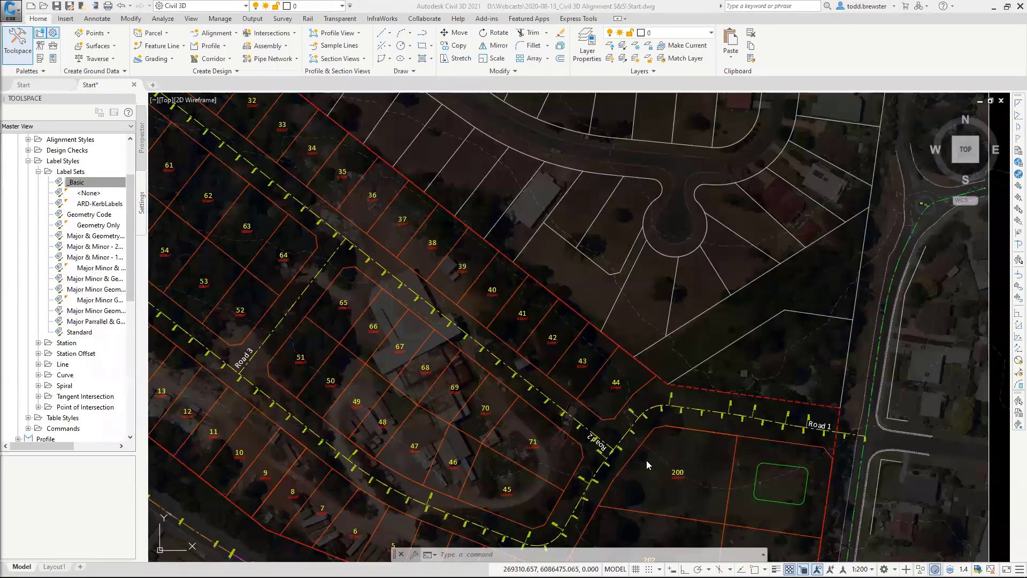
{"action": "scroll", "coordinate": [620, 468], "scroll_direction": "up", "scroll_amount": 5}
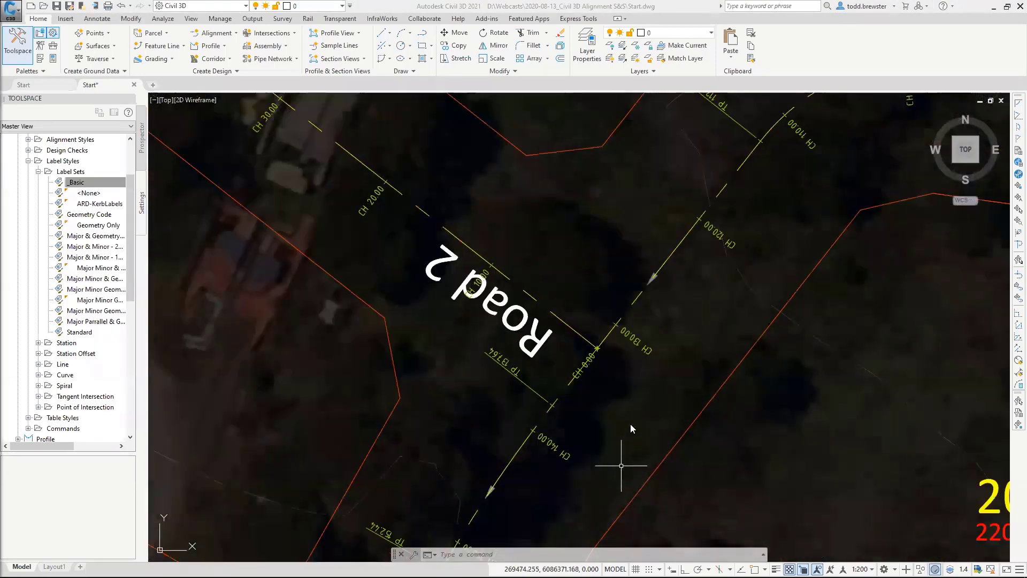
{"action": "left_click", "coordinate": [640, 413]}
{"action": "middle_click_drag", "start_coordinate": [634, 380], "coordinate": [600, 321]}
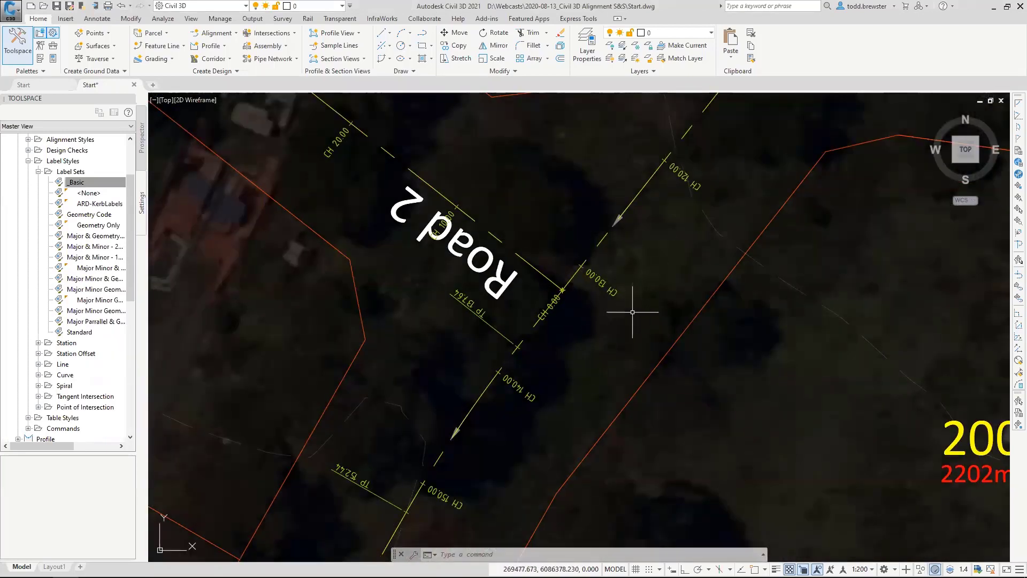
Set up a label for the Alignment feature with type Station Offset, label style Station and marker style <none>.
{"action": "mouse_move", "coordinate": [525, 257]}
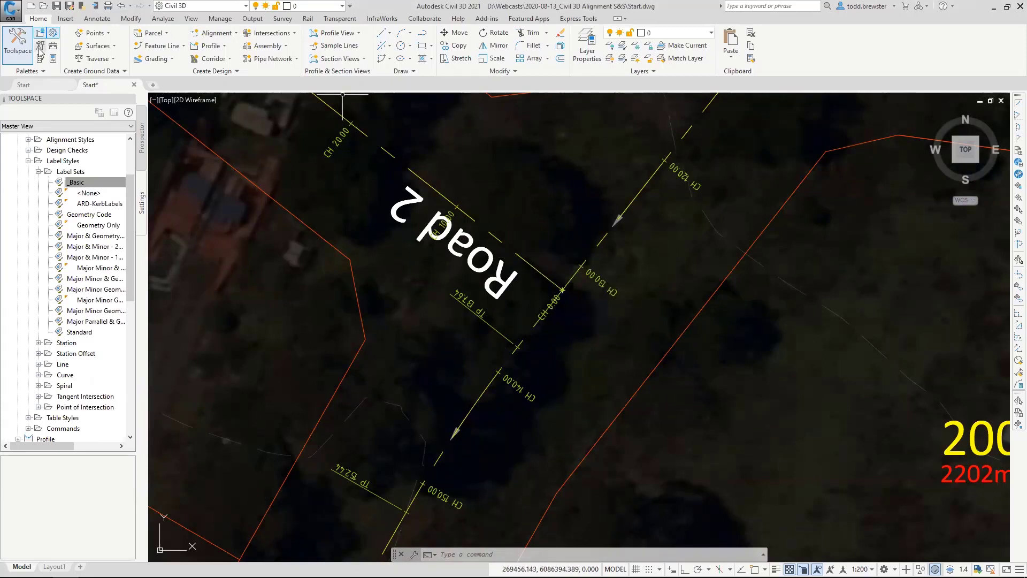
{"action": "left_click", "coordinate": [95, 19]}
{"action": "left_click", "coordinate": [16, 38]}
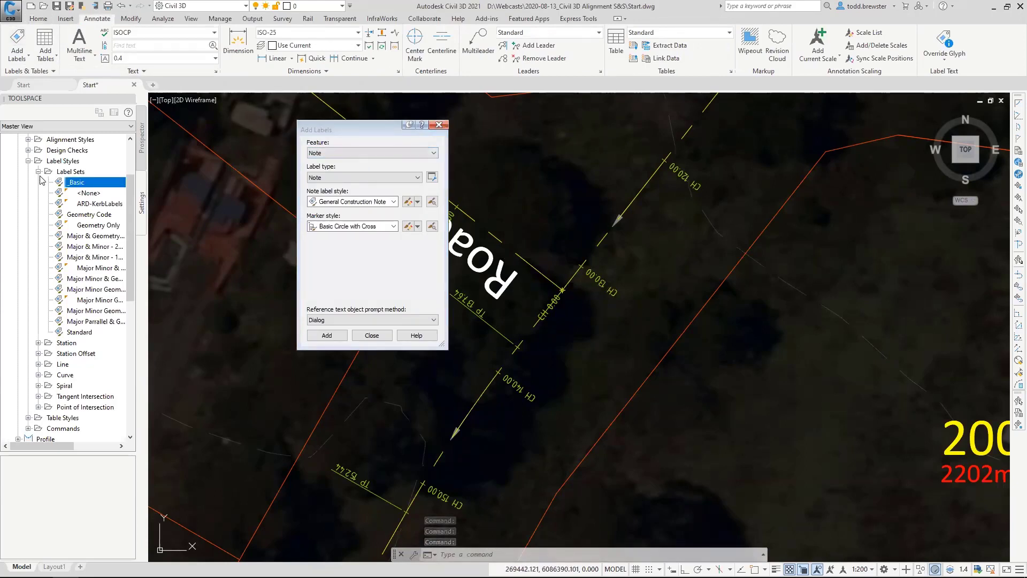
{"action": "left_click", "coordinate": [342, 153]}
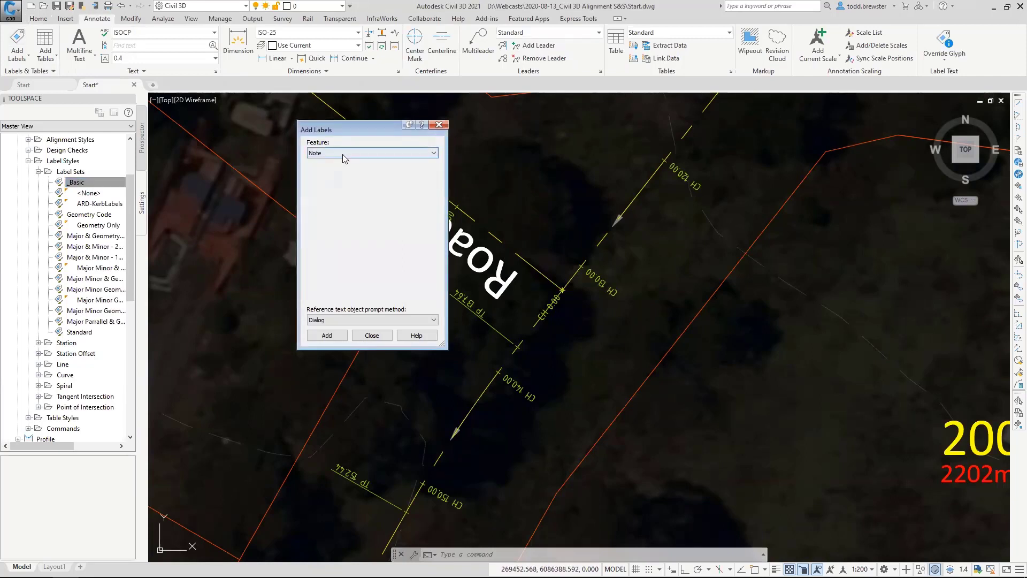
{"action": "left_click", "coordinate": [333, 176]}
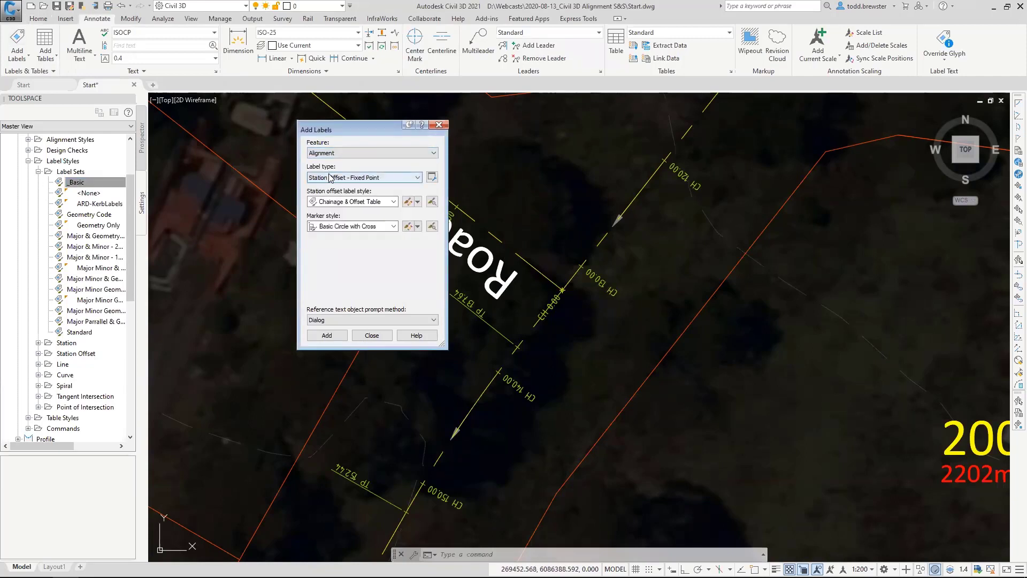
{"action": "left_click", "coordinate": [331, 177]}
{"action": "left_click", "coordinate": [321, 196]}
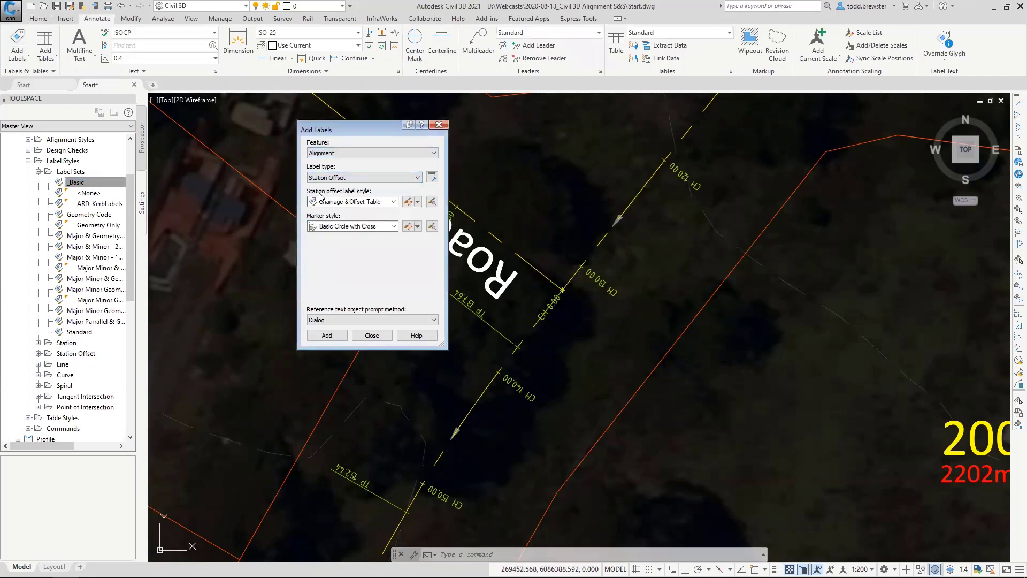
{"action": "left_click", "coordinate": [362, 202]}
{"action": "left_click", "coordinate": [339, 247]}
{"action": "left_click", "coordinate": [351, 225]}
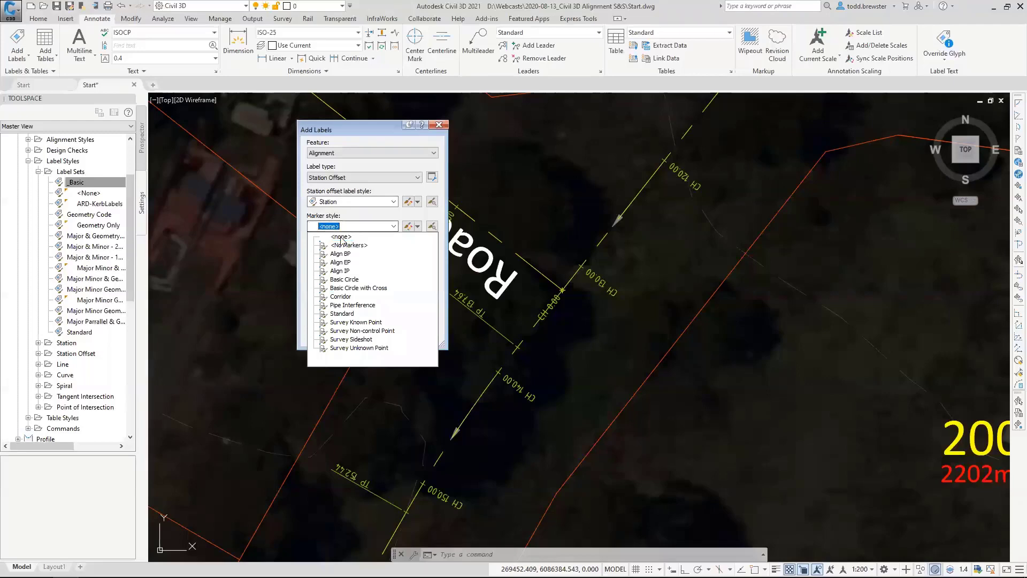
{"action": "left_click", "coordinate": [345, 237]}
Add the station offset label to the through-road alignment at the endpoint where Road 2 meets it, and finish placing labels.
{"action": "left_click", "coordinate": [342, 335]}
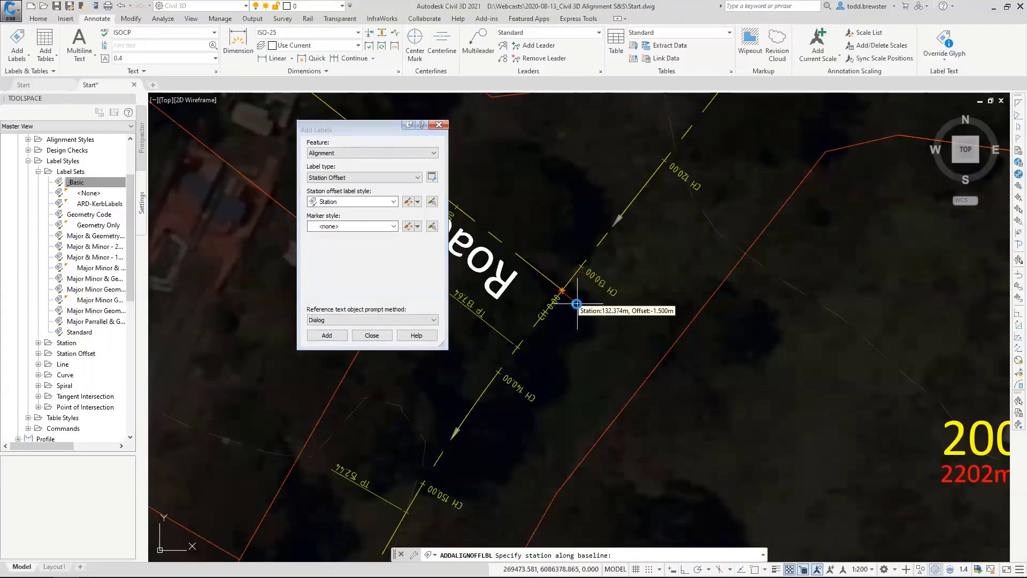
{"action": "scroll", "coordinate": [577, 318], "scroll_direction": "up", "scroll_amount": 4}
{"action": "right_click", "coordinate": [619, 310], "text": "shift"}
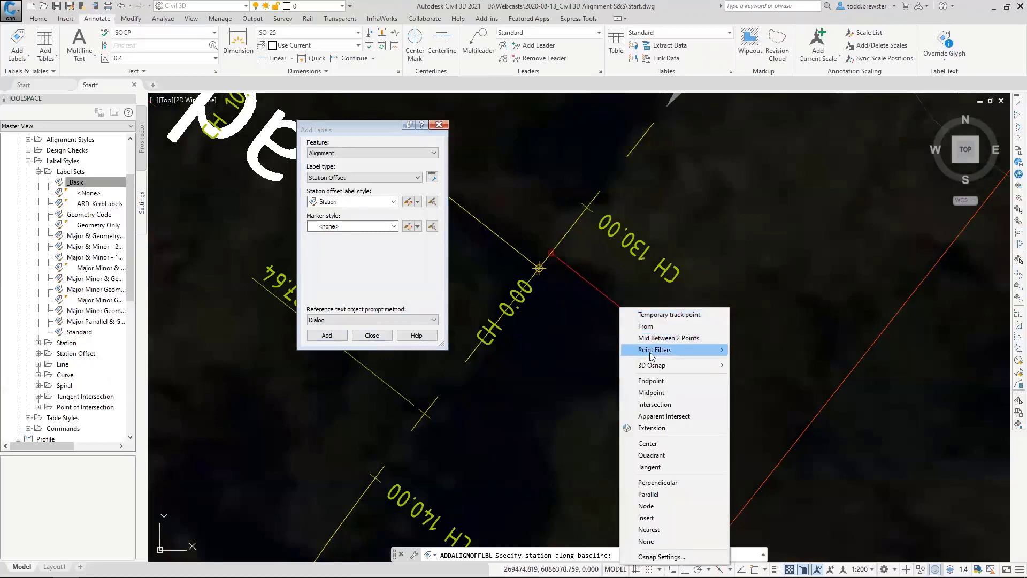
{"action": "left_click", "coordinate": [652, 381]}
{"action": "left_click", "coordinate": [538, 267]}
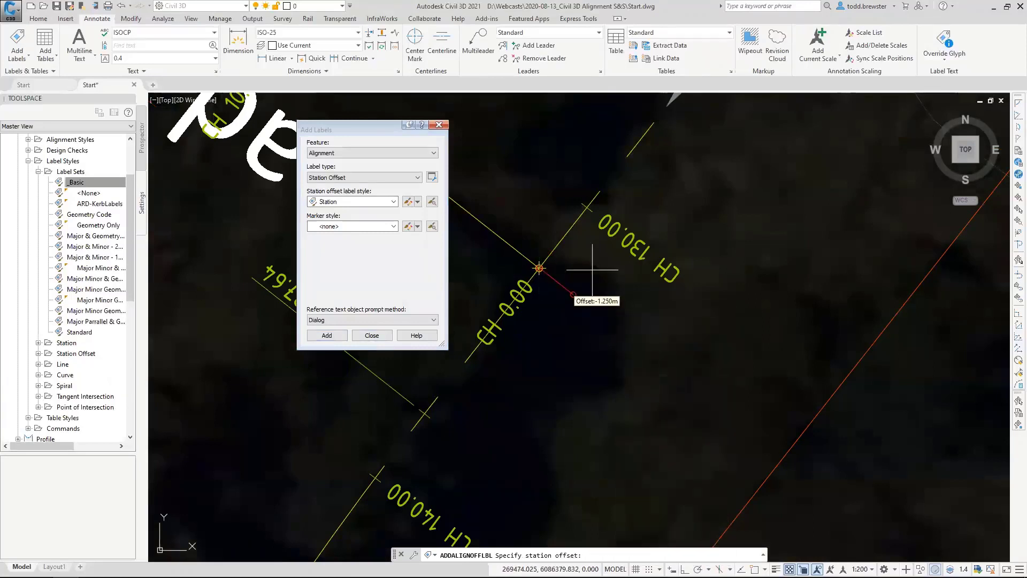
{"action": "left_click", "coordinate": [595, 307]}
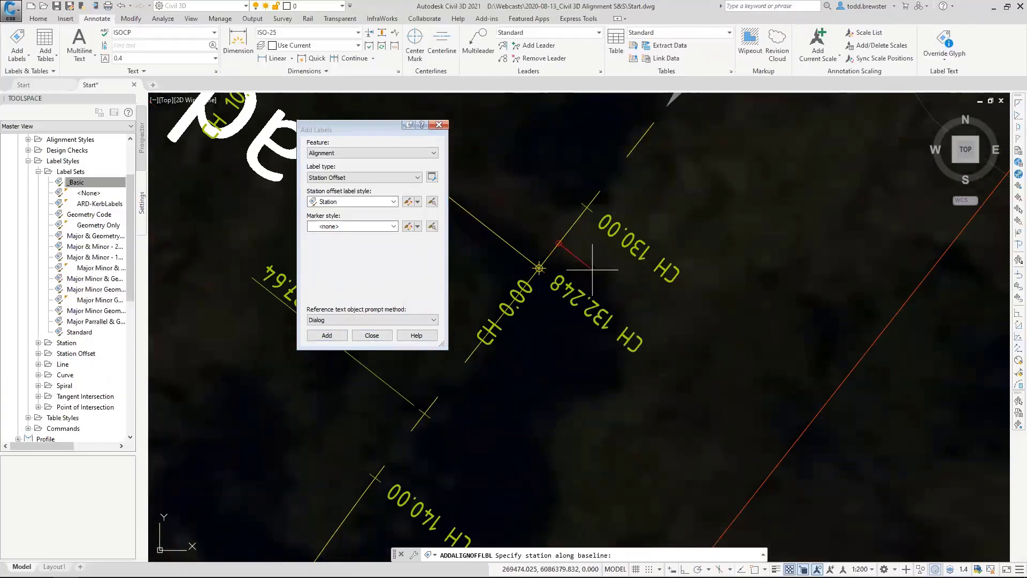
{"action": "key", "text": "Return"}
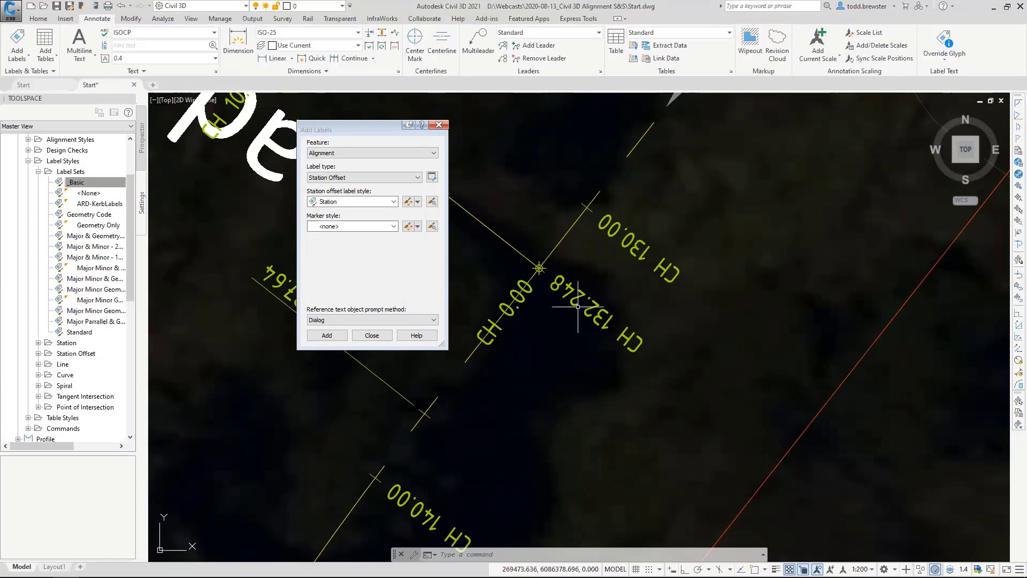
Select the new junction chainage label, move the Add Labels dialog clear of it and roll the dialog up.
{"action": "mouse_move", "coordinate": [567, 288]}
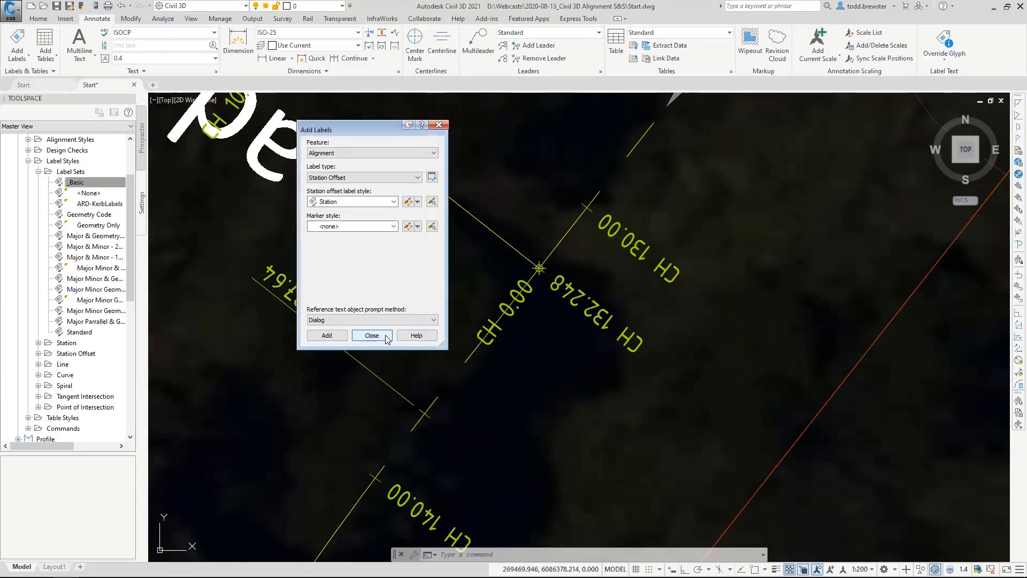
{"action": "left_click", "coordinate": [560, 286]}
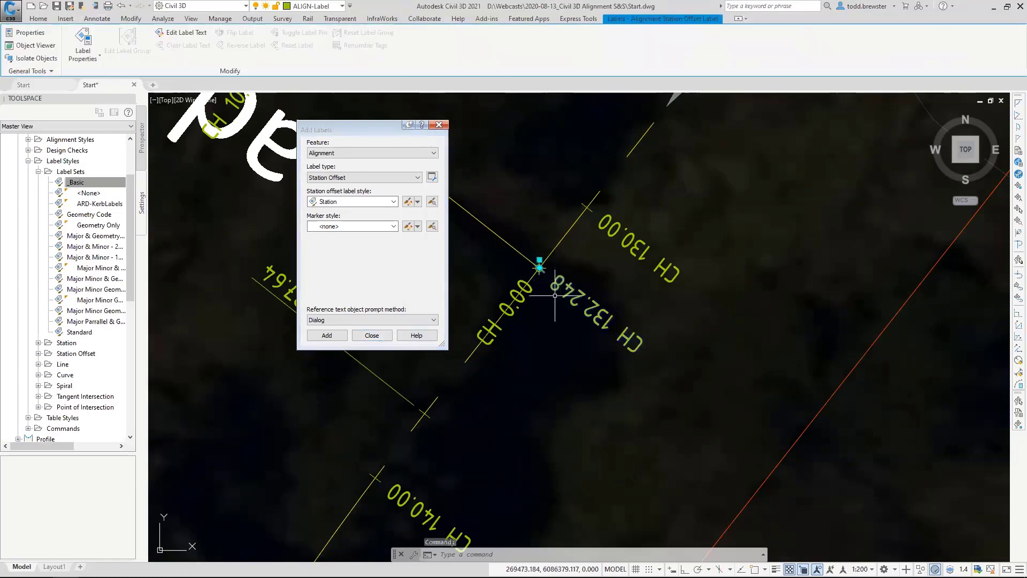
{"action": "left_click_drag", "start_coordinate": [395, 128], "coordinate": [282, 115]}
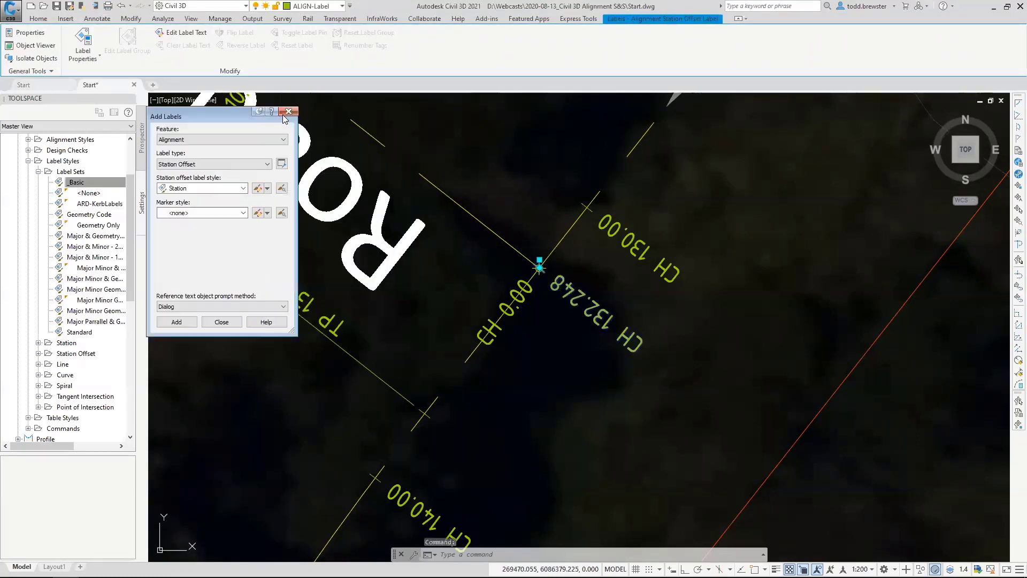
{"action": "left_click", "coordinate": [257, 112]}
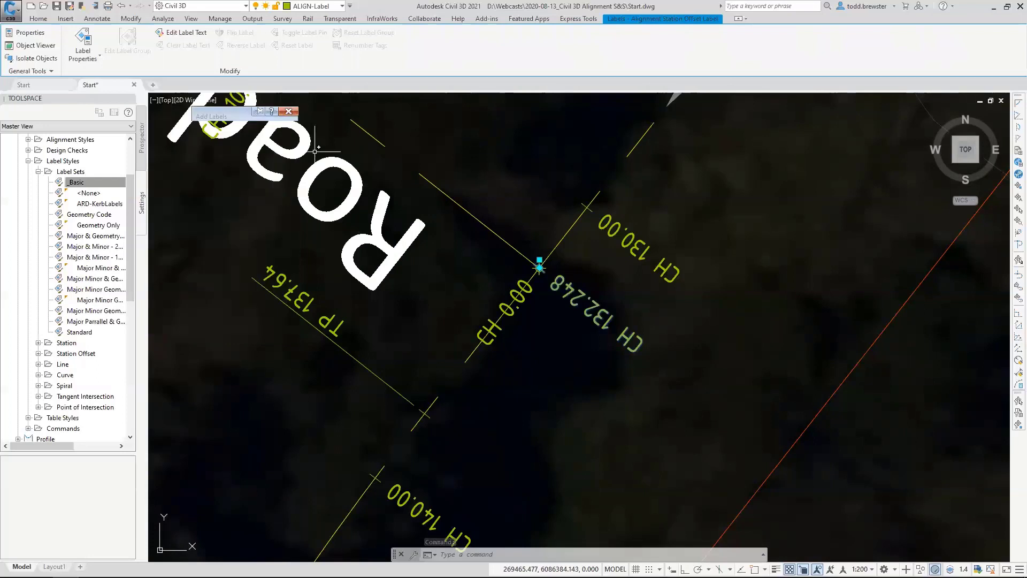
Override the selected label's text by setting the Station Value precision to 0.01, updating the field and accepting it.
{"action": "right_click", "coordinate": [598, 289]}
{"action": "left_click", "coordinate": [640, 393]}
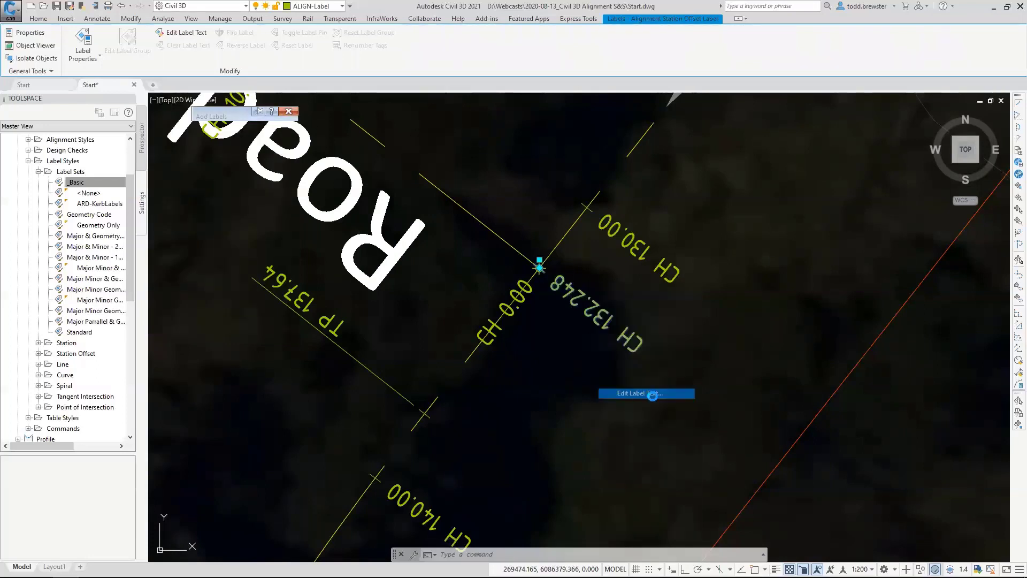
{"action": "left_click", "coordinate": [381, 134]}
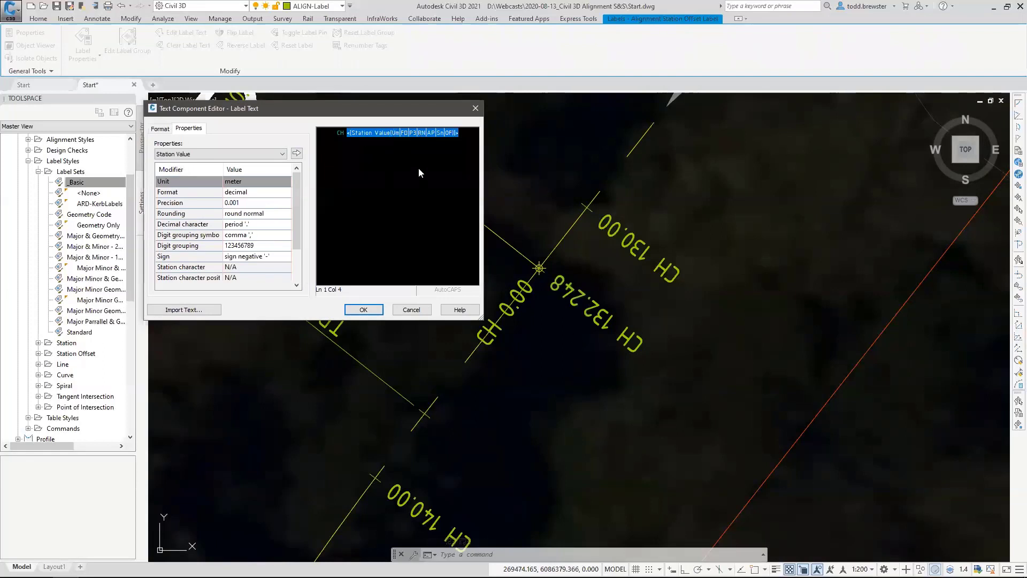
{"action": "left_click", "coordinate": [265, 202]}
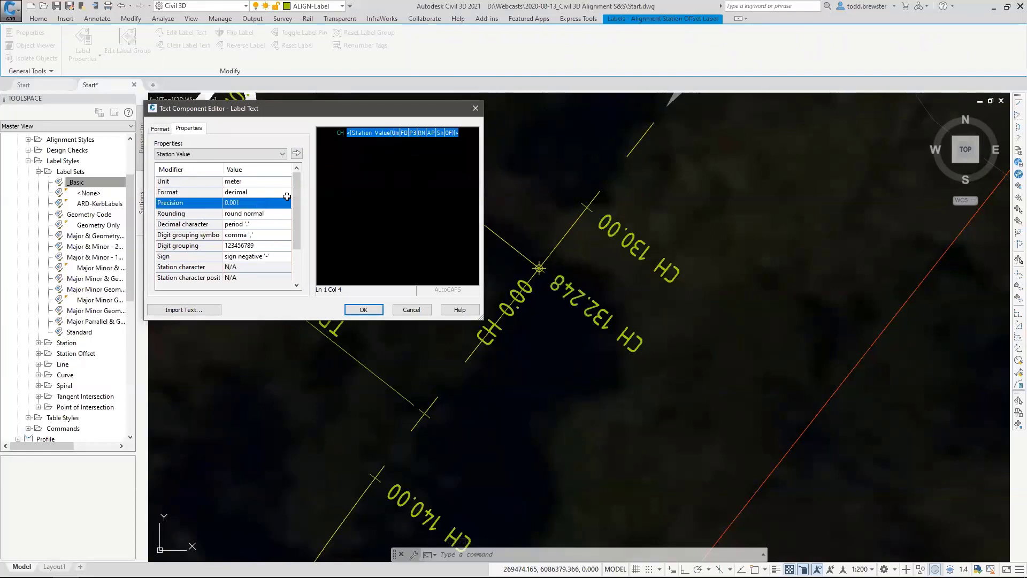
{"action": "left_click", "coordinate": [286, 197]}
{"action": "left_click", "coordinate": [246, 226]}
{"action": "left_click", "coordinate": [296, 153]}
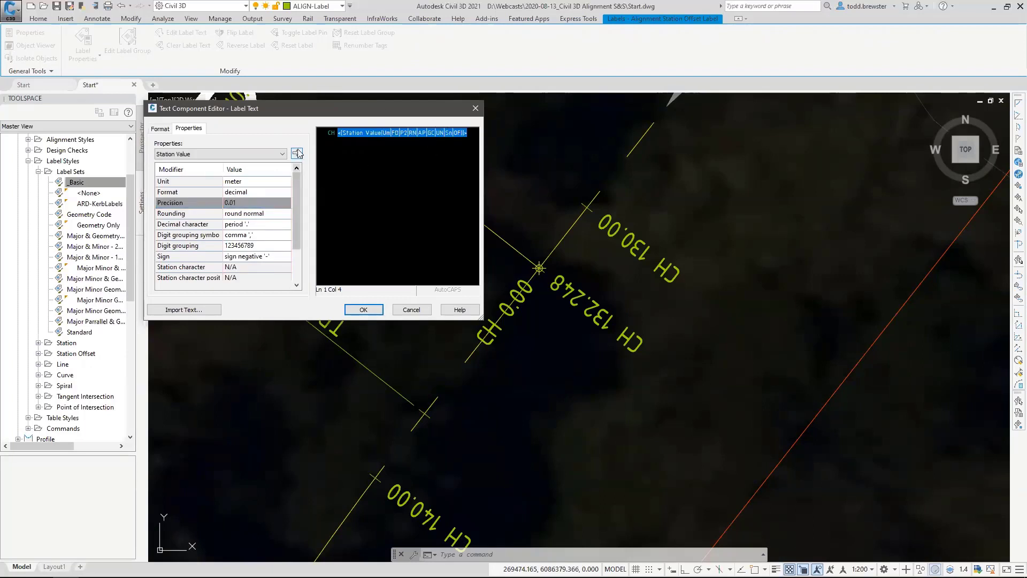
{"action": "left_click", "coordinate": [363, 310]}
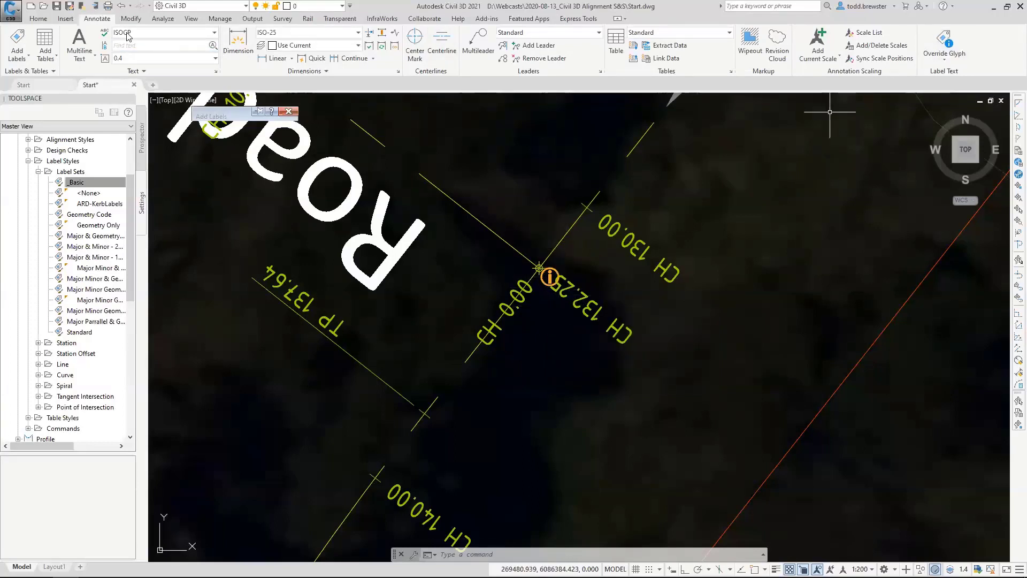
Hide the label override glyphs in the drawing and show them again.
{"action": "left_click", "coordinate": [944, 60]}
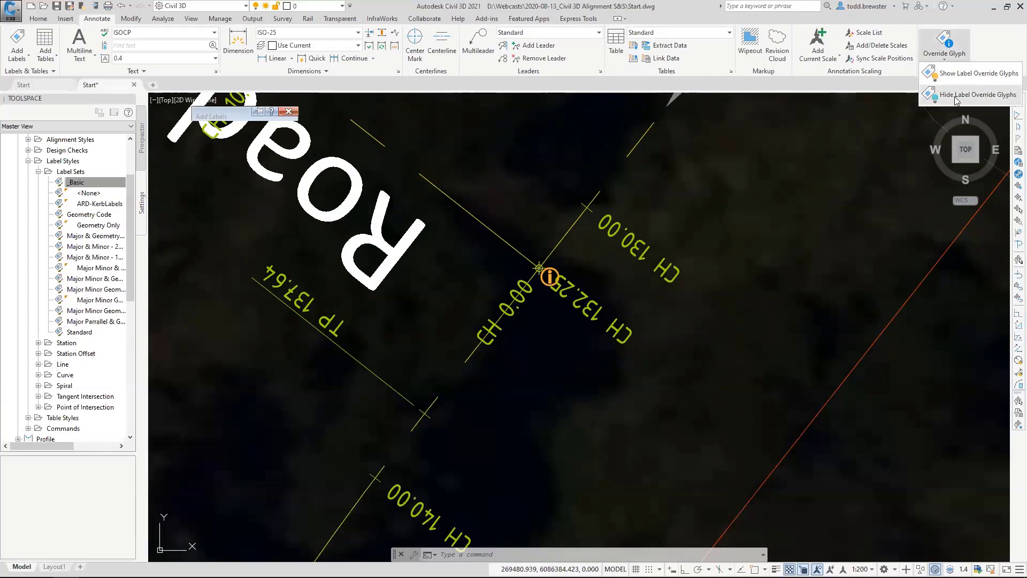
{"action": "left_click", "coordinate": [962, 94]}
{"action": "left_click", "coordinate": [944, 59]}
{"action": "left_click", "coordinate": [959, 72]}
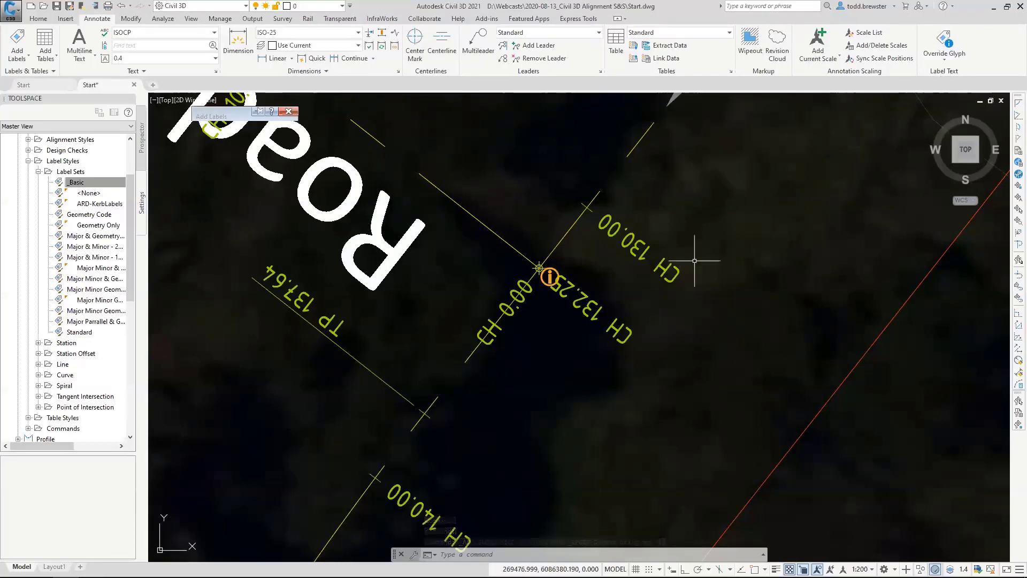
Turn off the solution tips for Drafting in the AEC Editor options, and turn them back on.
{"action": "right_click", "coordinate": [695, 224]}
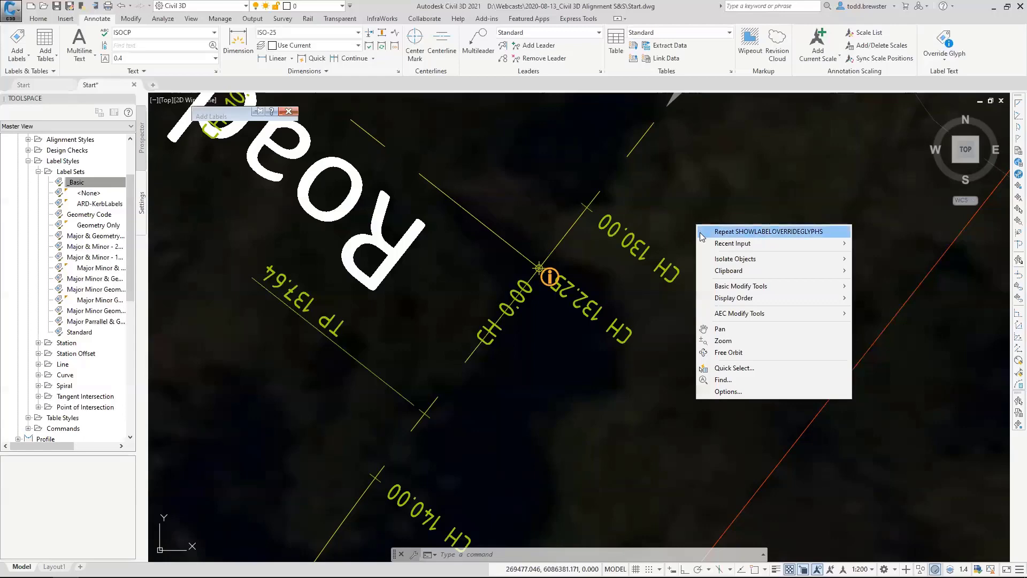
{"action": "left_click", "coordinate": [721, 392]}
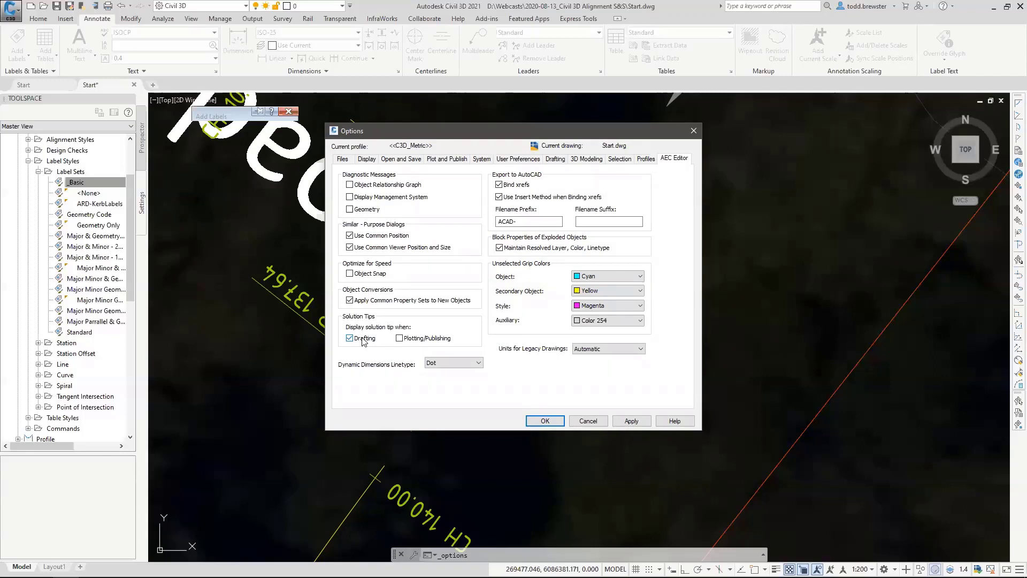
{"action": "left_click", "coordinate": [544, 421]}
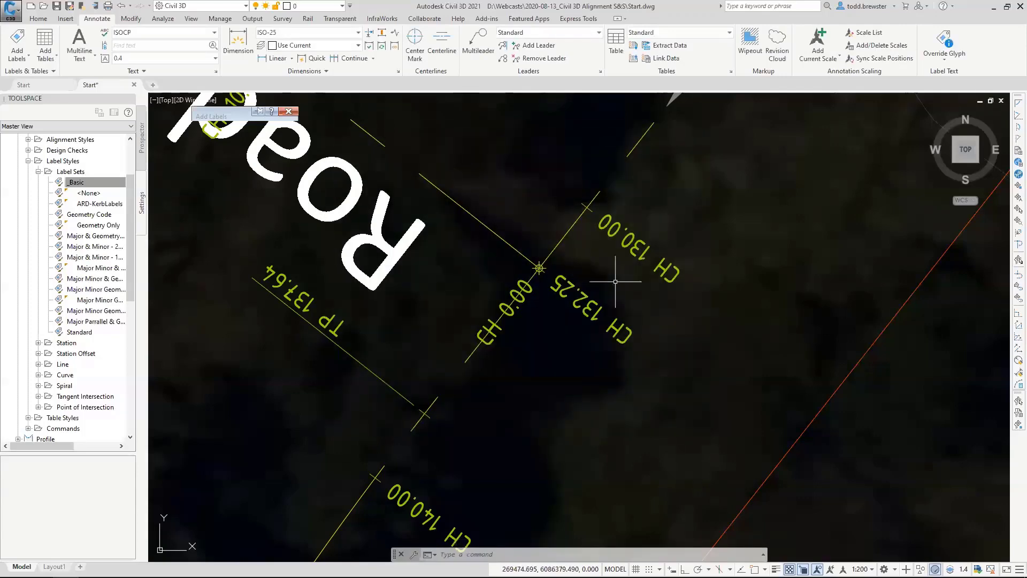
{"action": "right_click", "coordinate": [769, 302]}
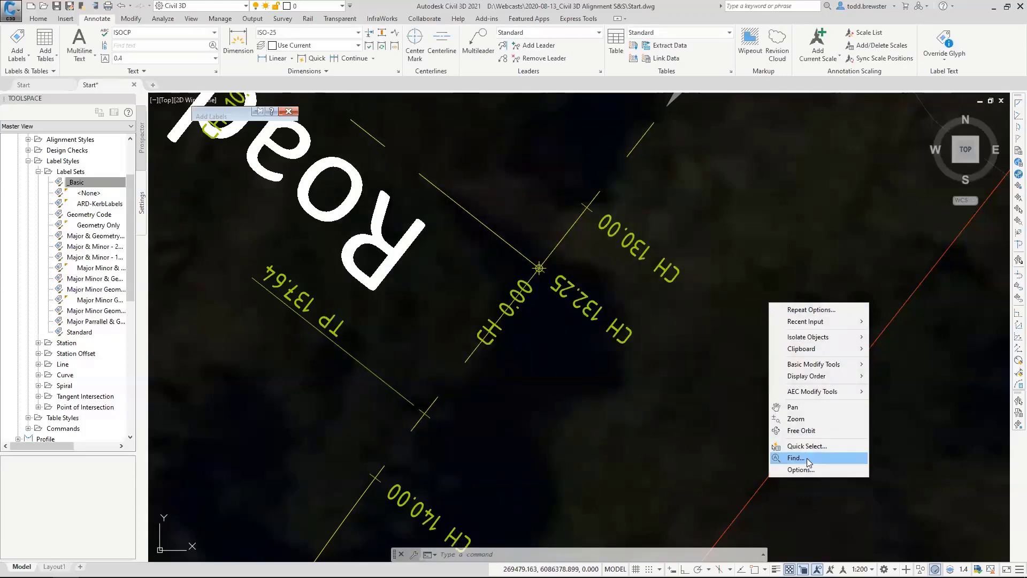
{"action": "left_click", "coordinate": [805, 470]}
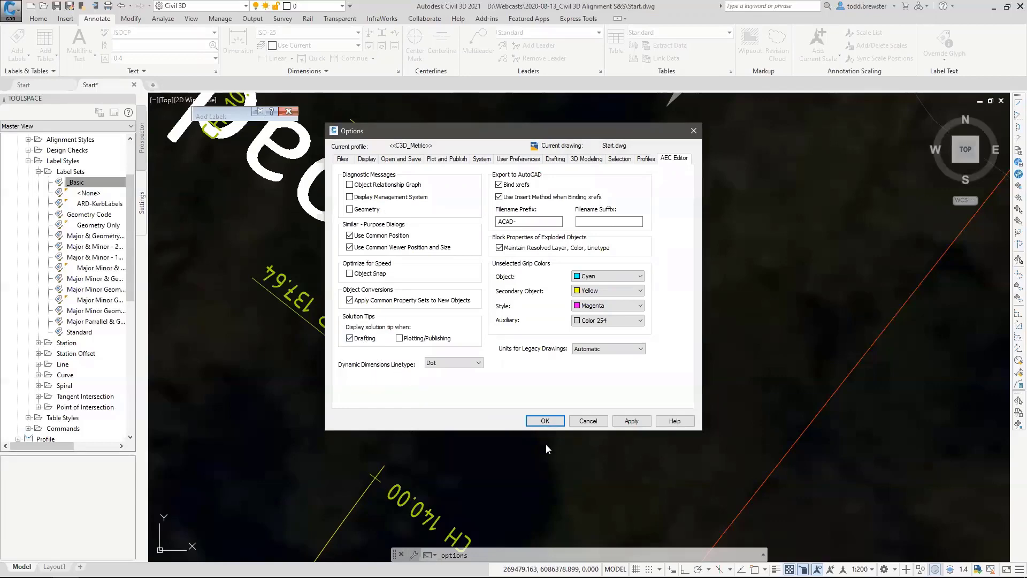
{"action": "left_click", "coordinate": [545, 421]}
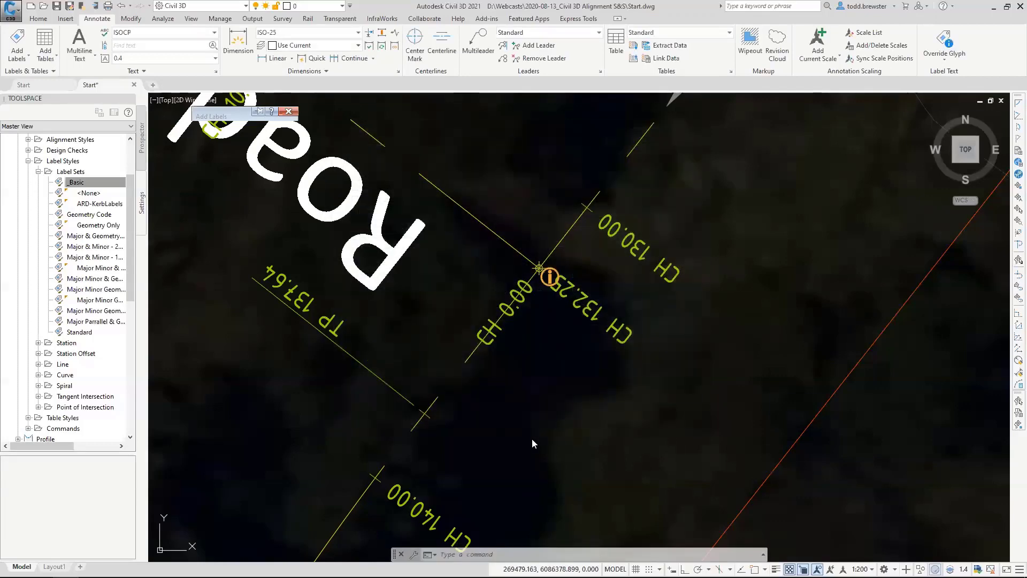
Clear the label text override from the chainage label at the Road 2 junction.
{"action": "left_click", "coordinate": [587, 289]}
{"action": "right_click", "coordinate": [602, 277]}
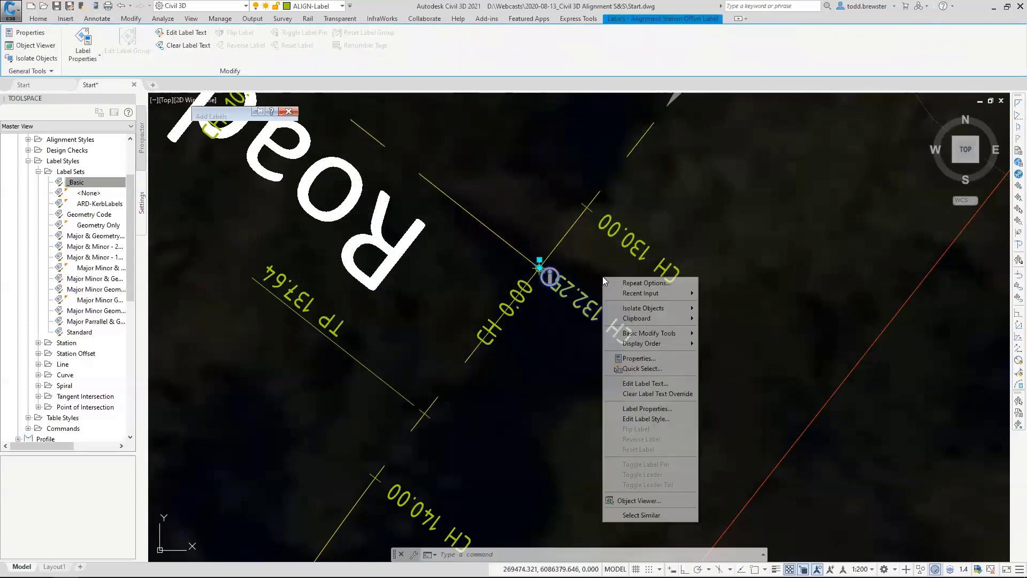
{"action": "left_click", "coordinate": [657, 394]}
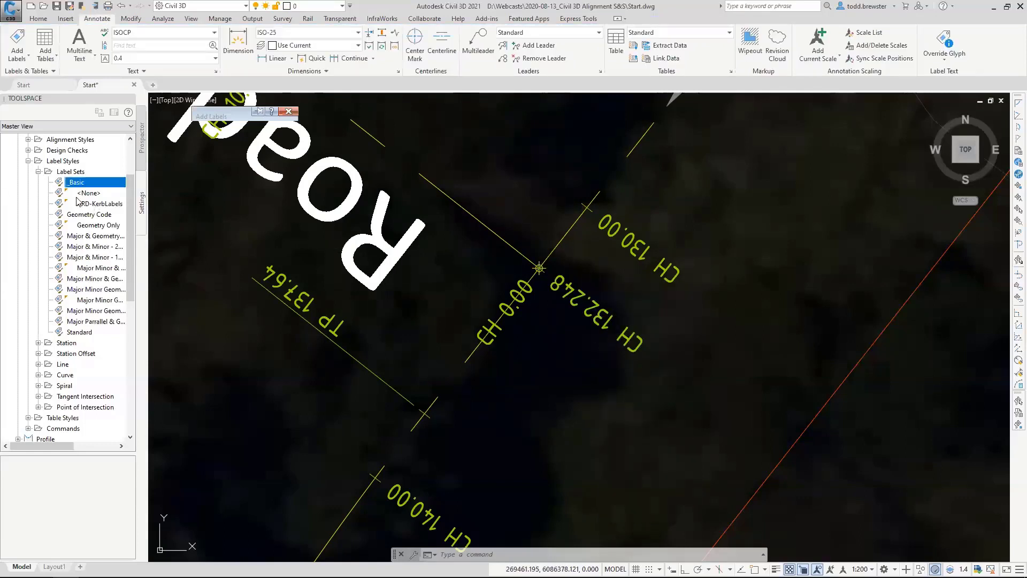
Create a child style of the Station label style under alignment Station Offset labels and name it Station 2DP.
{"action": "left_click", "coordinate": [39, 171]}
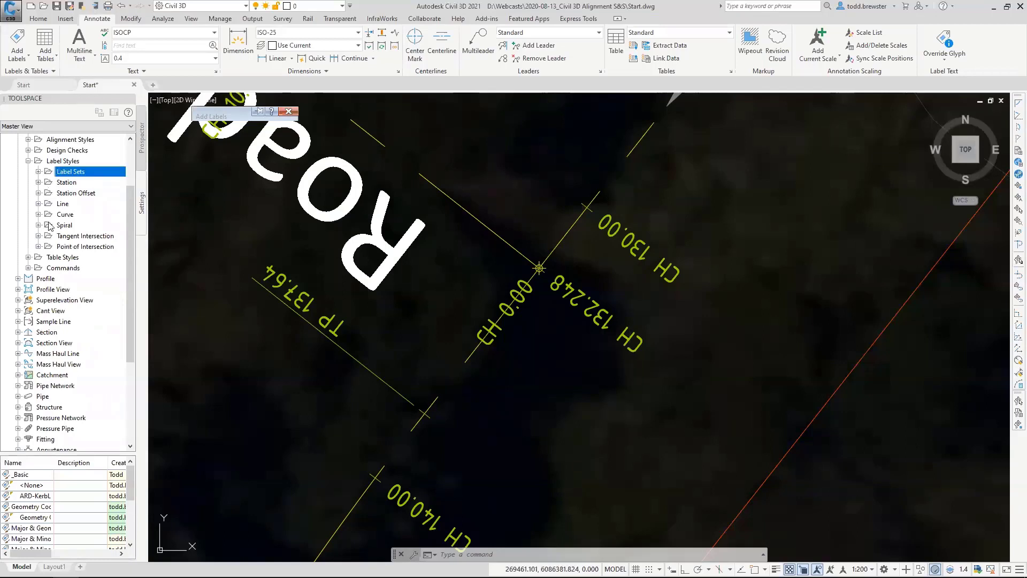
{"action": "left_click", "coordinate": [38, 193]}
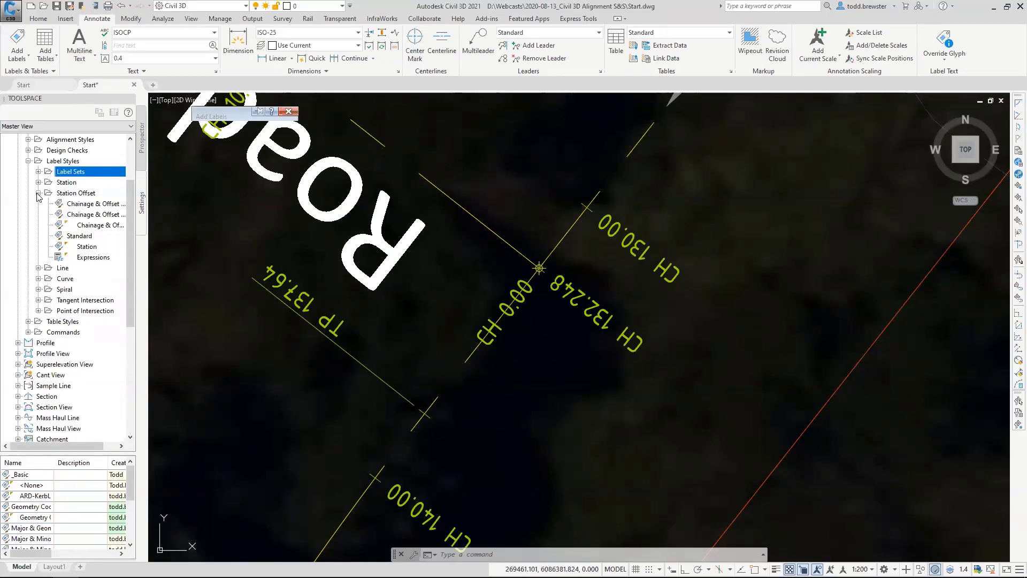
{"action": "left_click", "coordinate": [86, 247]}
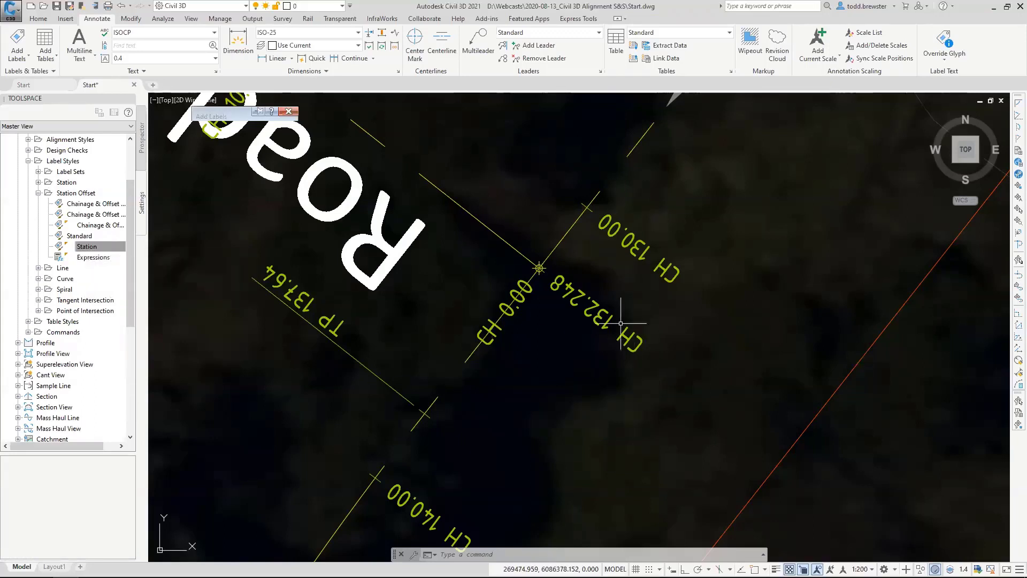
{"action": "right_click", "coordinate": [89, 250]}
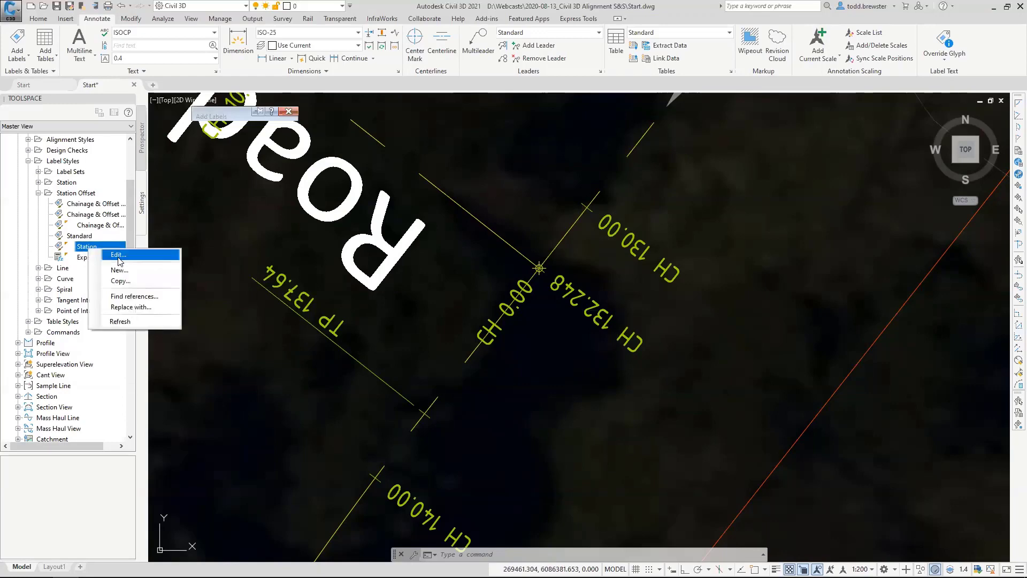
{"action": "left_click", "coordinate": [120, 270]}
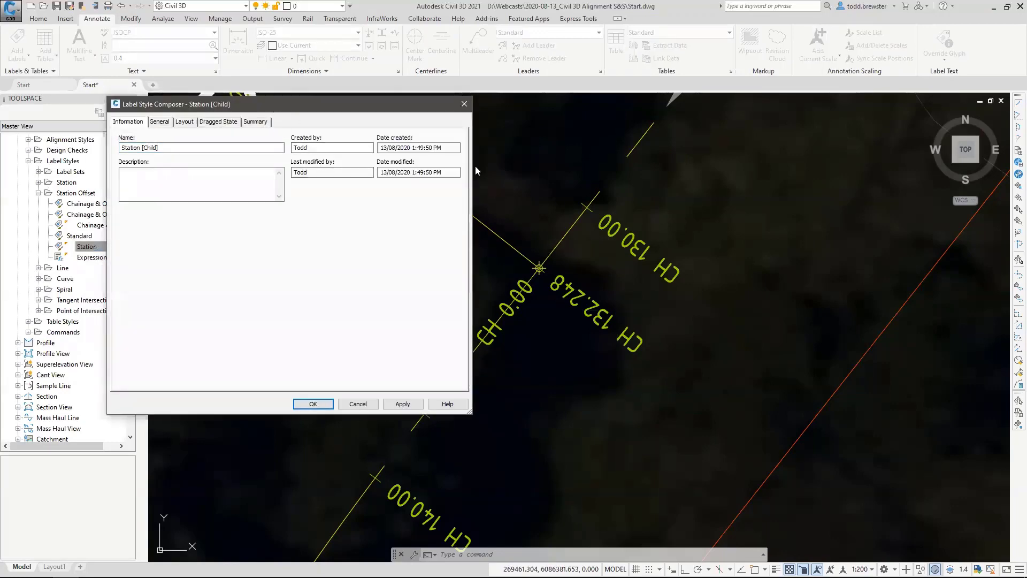
{"action": "left_click_drag", "start_coordinate": [273, 109], "coordinate": [475, 170]}
{"action": "left_click", "coordinate": [382, 210]}
{"action": "key", "text": "shift+Left"}
{"action": "key", "text": "shift+Left"}
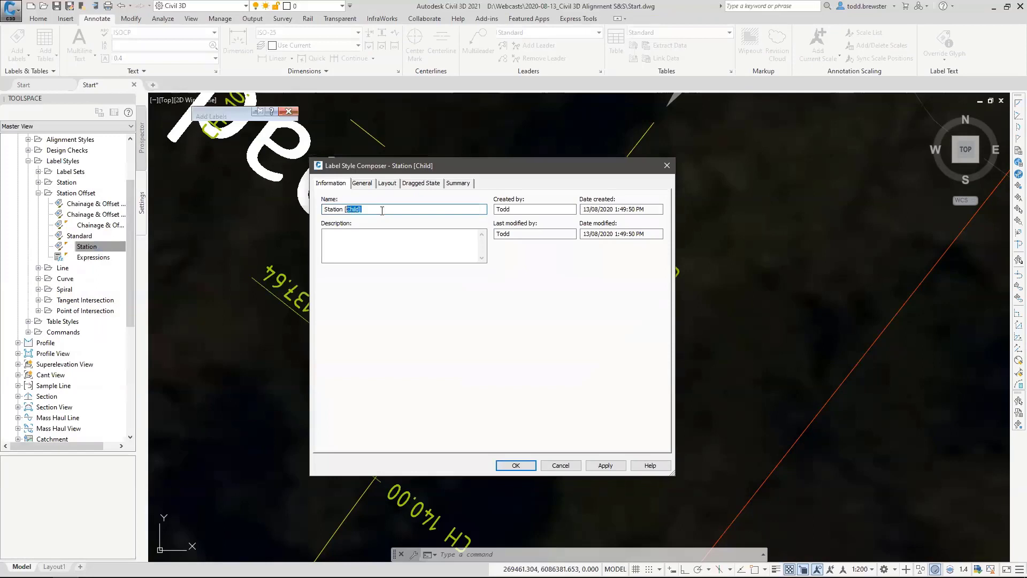
{"action": "type", "text": "2DP"}
Set the Station Value precision to 0.01 in the child style's text contents, update the field and accept the style.
{"action": "left_click", "coordinate": [389, 185]}
{"action": "left_click", "coordinate": [472, 297]}
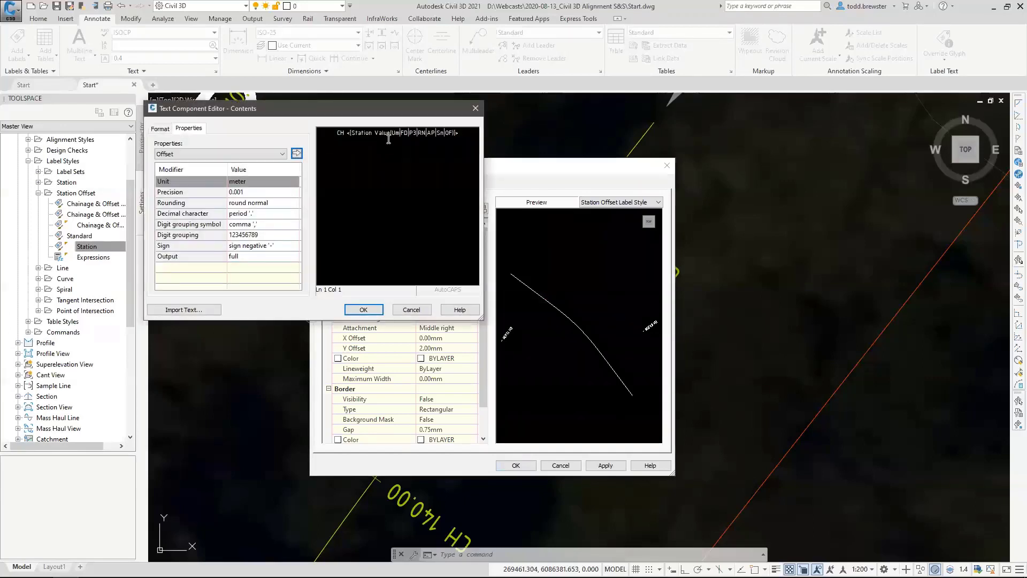
{"action": "left_click", "coordinate": [389, 138]}
{"action": "left_click", "coordinate": [249, 204]}
{"action": "left_click", "coordinate": [248, 225]}
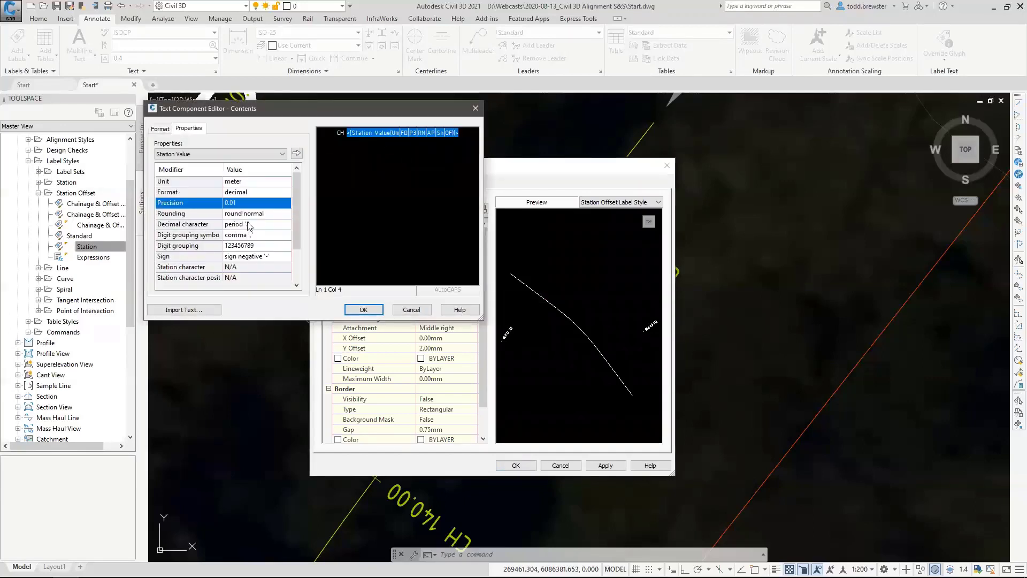
{"action": "left_click", "coordinate": [297, 154]}
{"action": "left_click", "coordinate": [363, 309]}
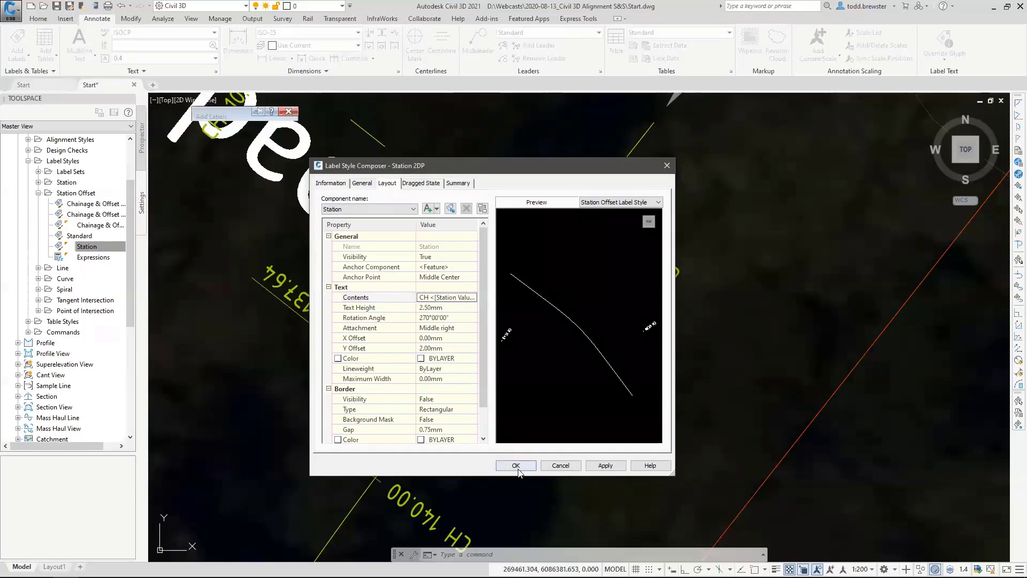
{"action": "left_click", "coordinate": [515, 464]}
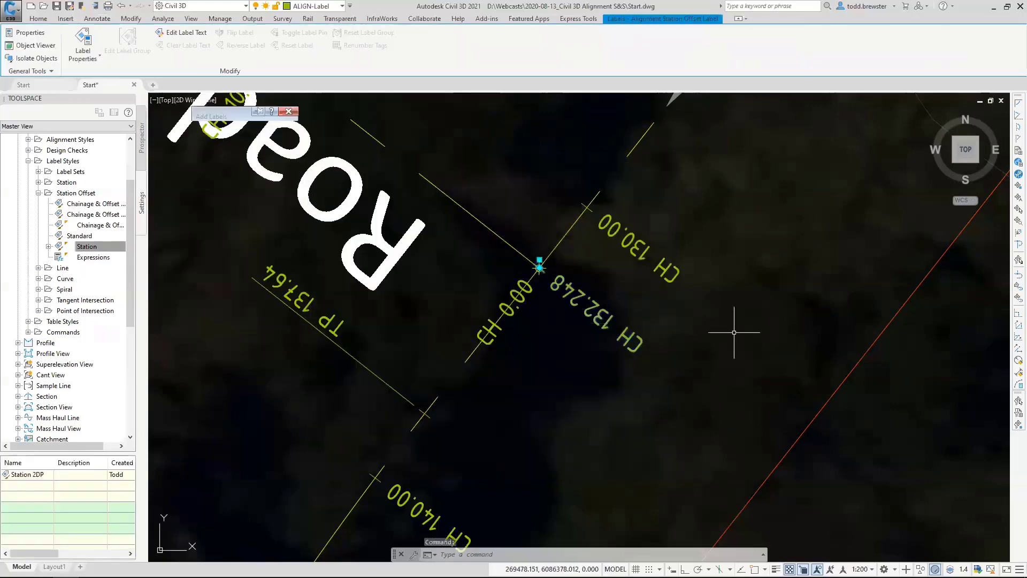
Assign the Station 2DP label style to the station offset label at the Road 2 junction.
{"action": "key", "text": "Escape"}
{"action": "double_click", "coordinate": [666, 365]}
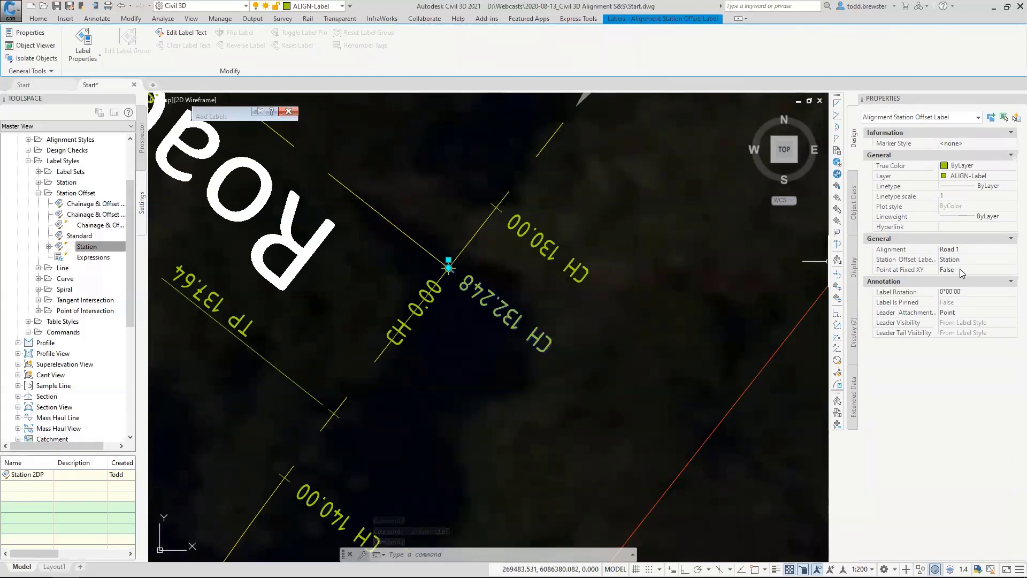
{"action": "left_click", "coordinate": [980, 260]}
{"action": "left_click", "coordinate": [1010, 259]}
{"action": "left_click", "coordinate": [983, 319]}
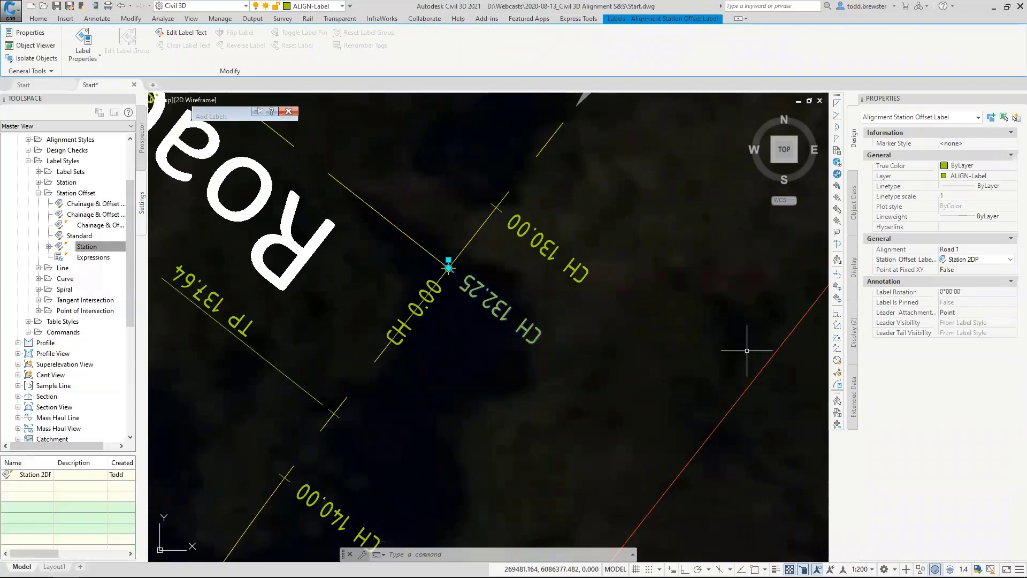
{"action": "key", "text": "Escape"}
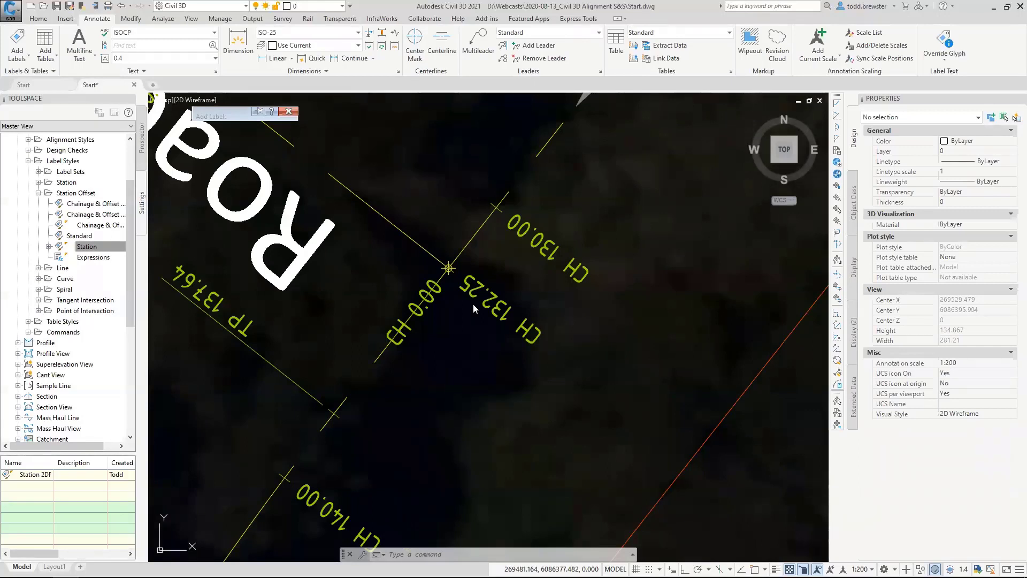
{"action": "left_click", "coordinate": [522, 300]}
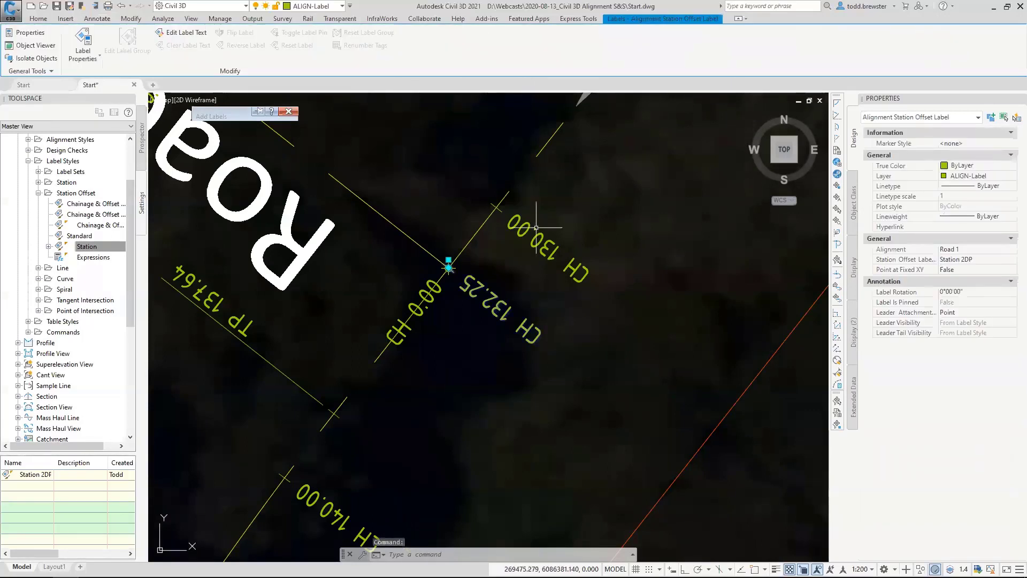
{"action": "scroll", "coordinate": [417, 238], "scroll_direction": "down", "scroll_amount": 6}
{"action": "scroll", "coordinate": [416, 238], "scroll_direction": "up", "scroll_amount": 6}
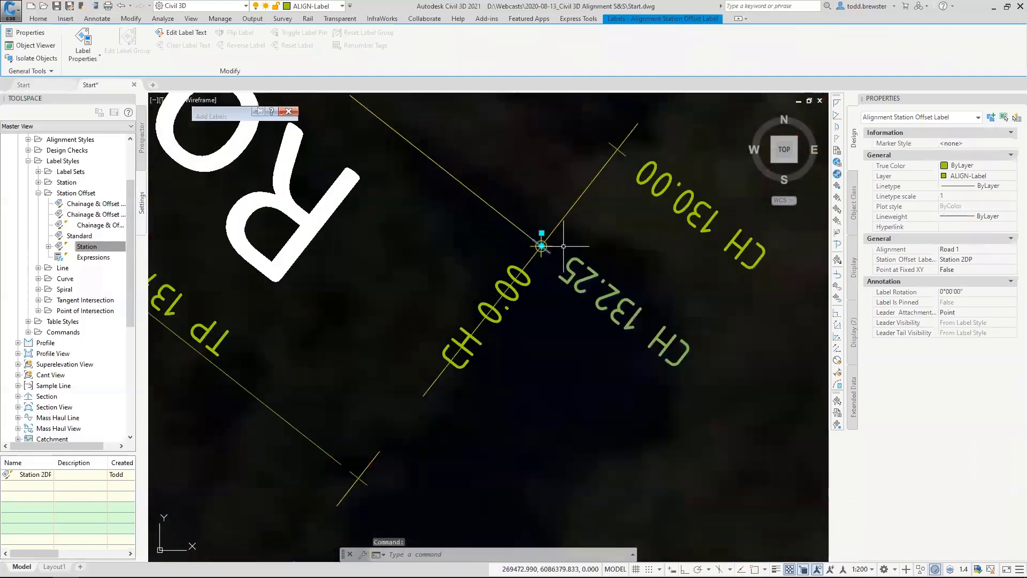
{"action": "left_click", "coordinate": [542, 245]}
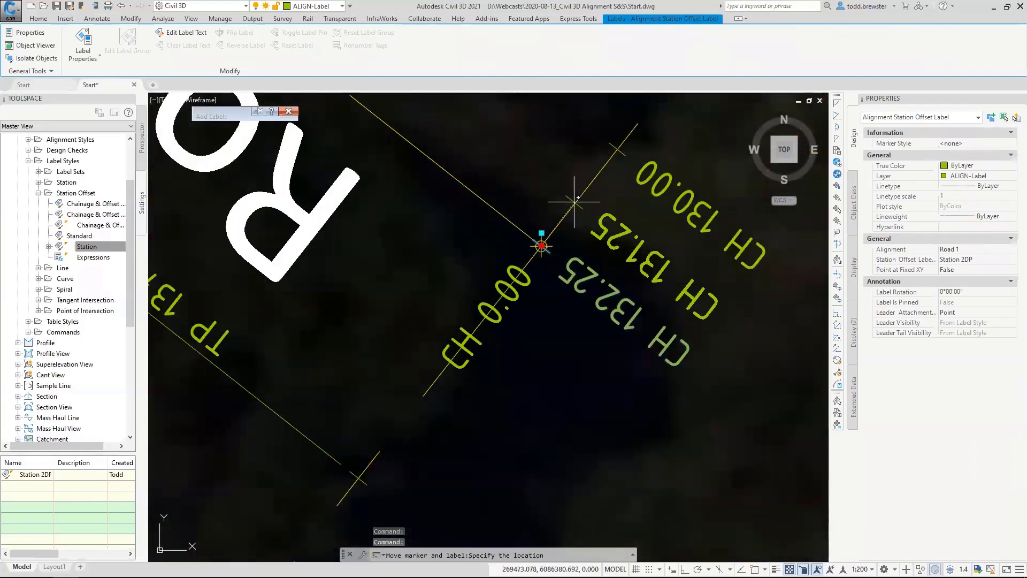
{"action": "key", "text": "Escape"}
{"action": "key", "text": "Escape"}
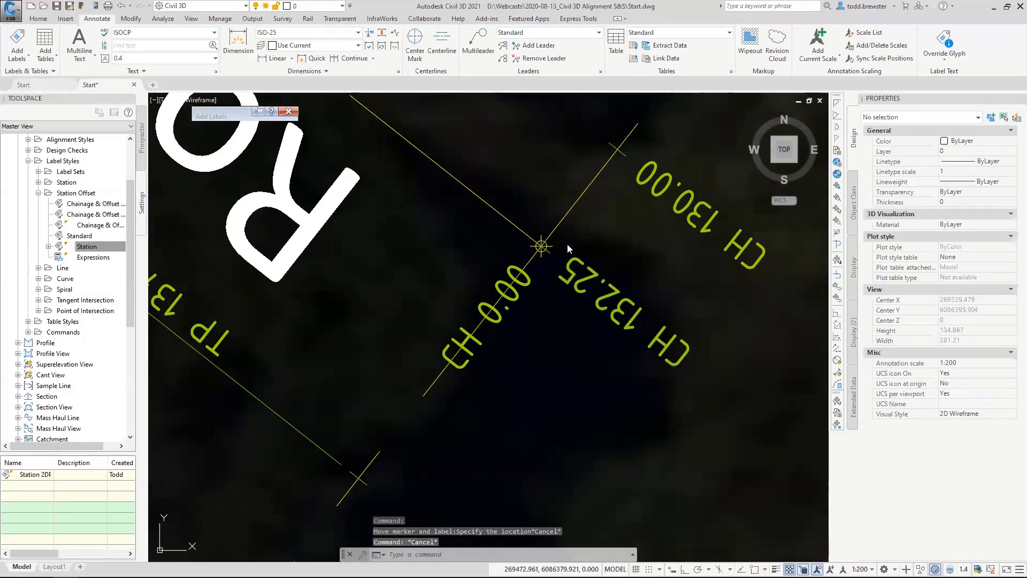
{"action": "left_click", "coordinate": [483, 207]}
{"action": "key", "text": "Escape"}
{"action": "key", "text": "Escape"}
Create a new top-level Station Offset label style for alignments and name it _Basic.
{"action": "scroll", "coordinate": [571, 285], "scroll_direction": "down", "scroll_amount": 3}
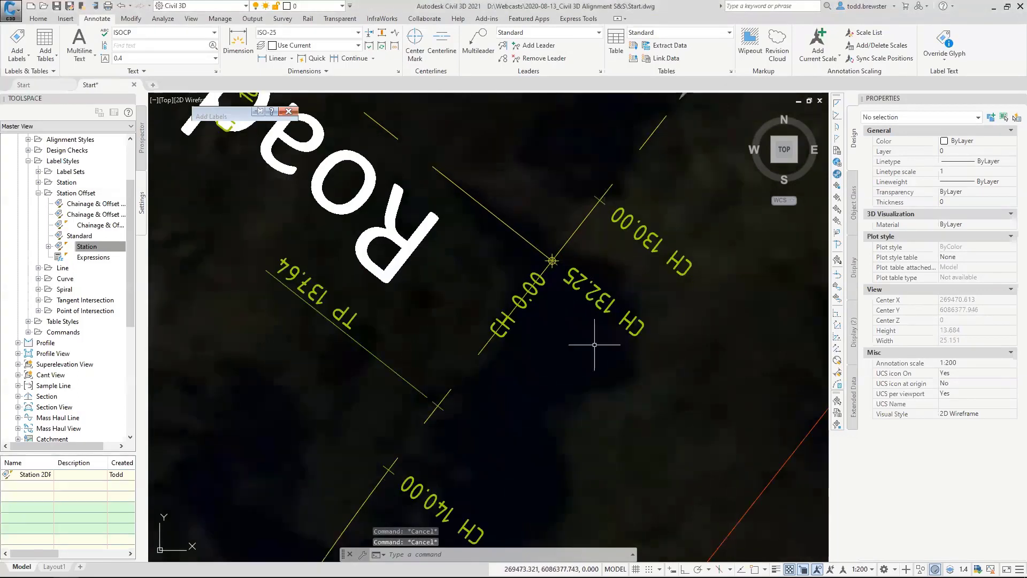
{"action": "scroll", "coordinate": [631, 314], "scroll_direction": "down", "scroll_amount": 2}
{"action": "scroll", "coordinate": [523, 344], "scroll_direction": "down", "scroll_amount": 4}
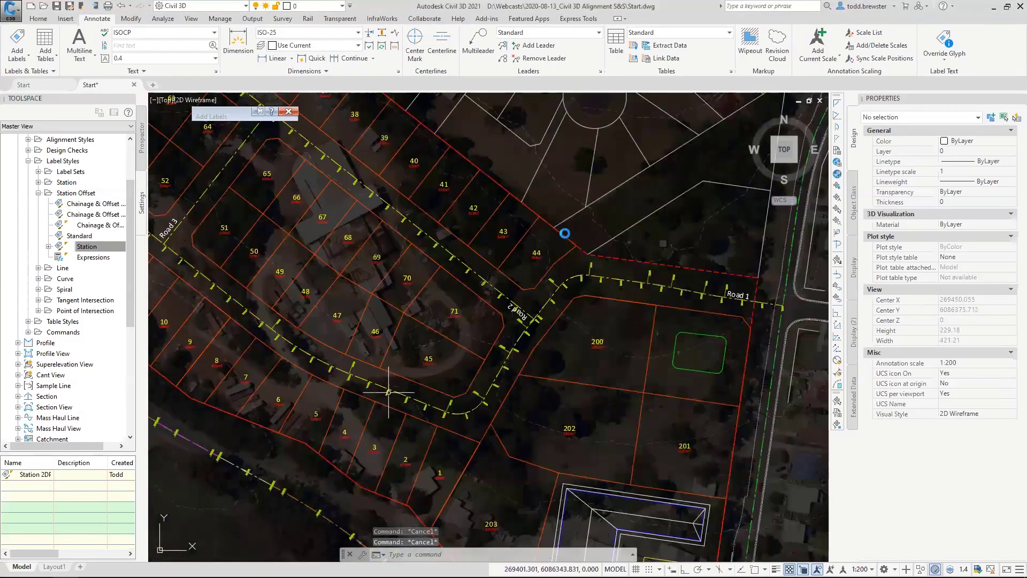
{"action": "scroll", "coordinate": [470, 348], "scroll_direction": "up", "scroll_amount": 6}
{"action": "mouse_move", "coordinate": [485, 334]}
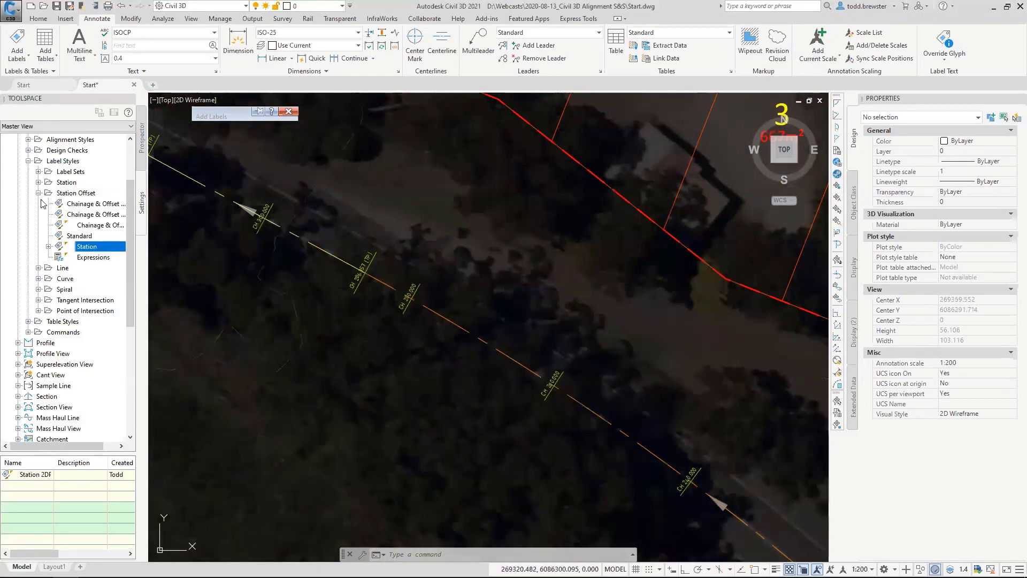
{"action": "right_click", "coordinate": [75, 194]}
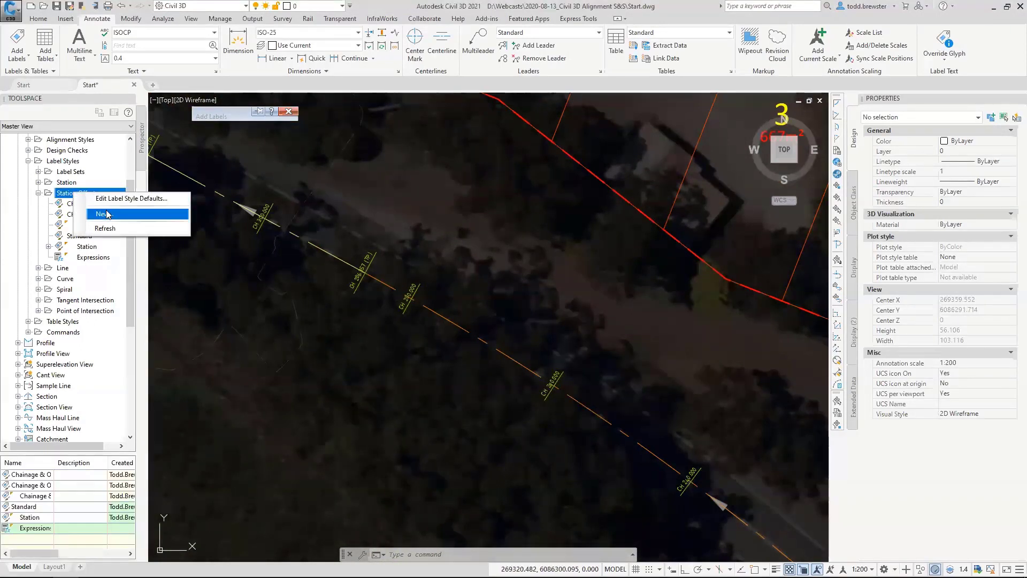
{"action": "left_click", "coordinate": [123, 213]}
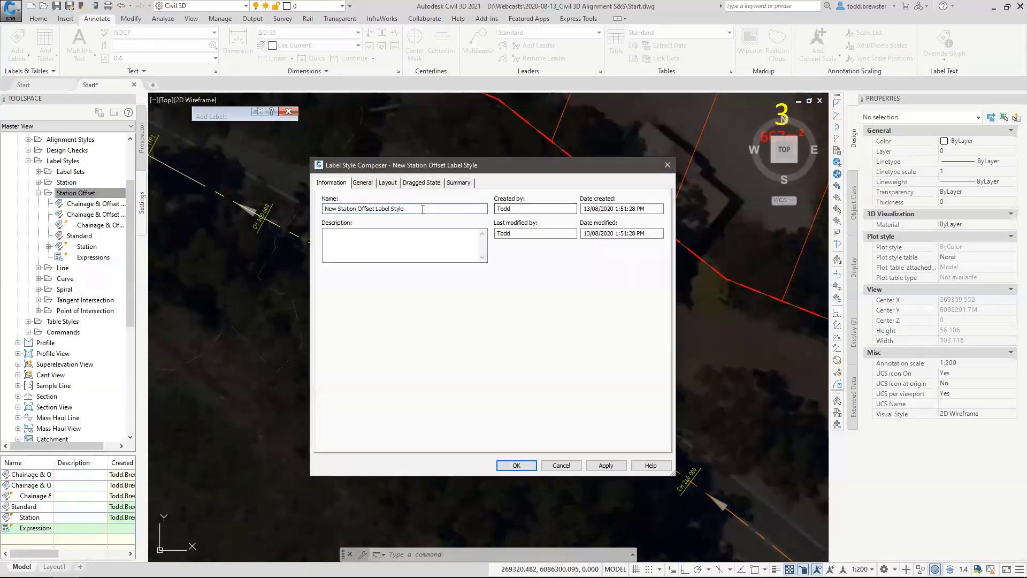
{"action": "type", "text": "_Basic"}
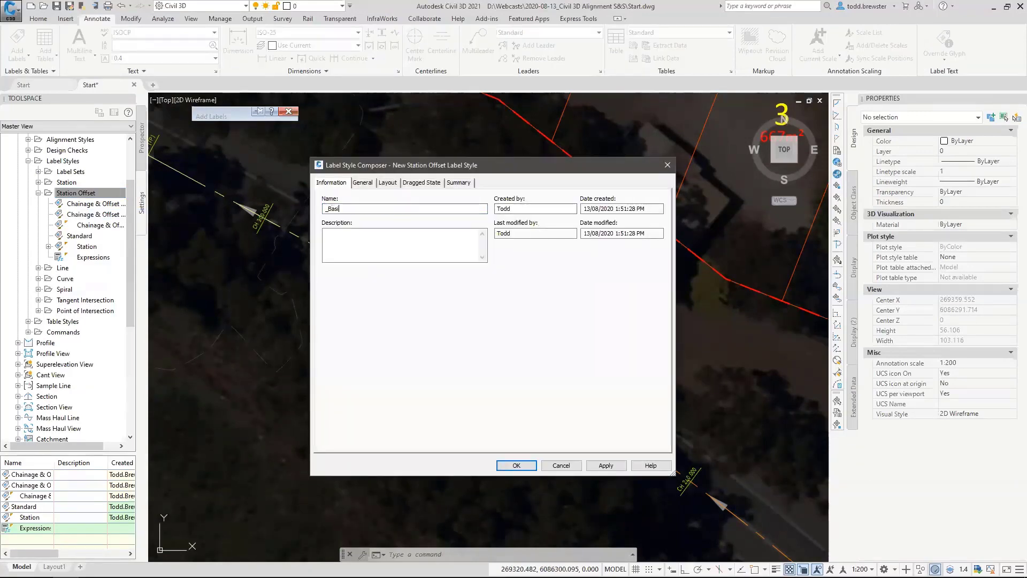
Check the _Basic style's general settings and preview, and add a reference text component of type Surface to its layout.
{"action": "left_click", "coordinate": [363, 183]}
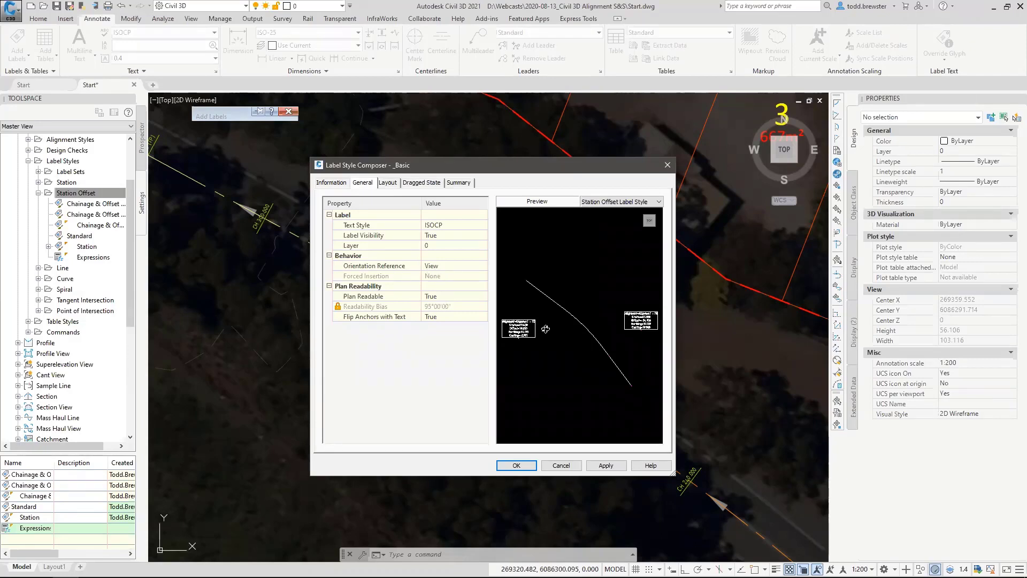
{"action": "middle_click_drag", "start_coordinate": [527, 331], "coordinate": [586, 313]}
{"action": "scroll", "coordinate": [585, 311], "scroll_direction": "up", "scroll_amount": 4}
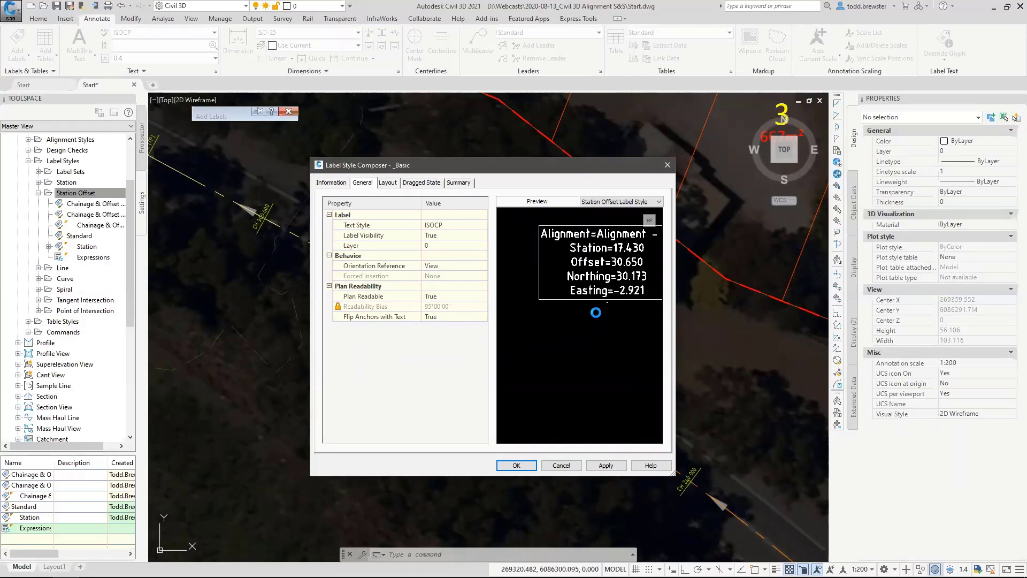
{"action": "scroll", "coordinate": [584, 294], "scroll_direction": "down", "scroll_amount": 1}
{"action": "scroll", "coordinate": [585, 293], "scroll_direction": "down", "scroll_amount": 2}
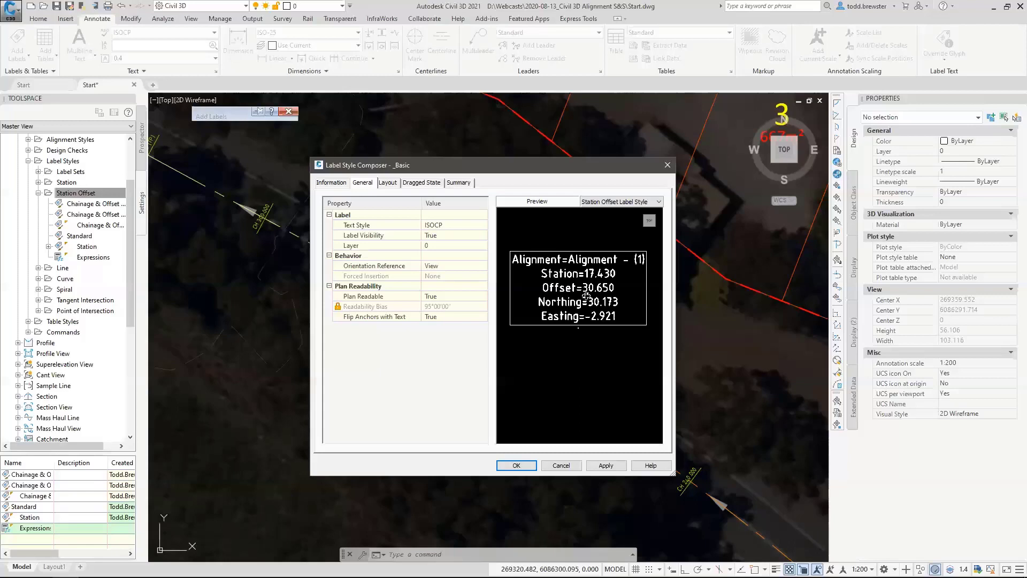
{"action": "left_click", "coordinate": [388, 183]}
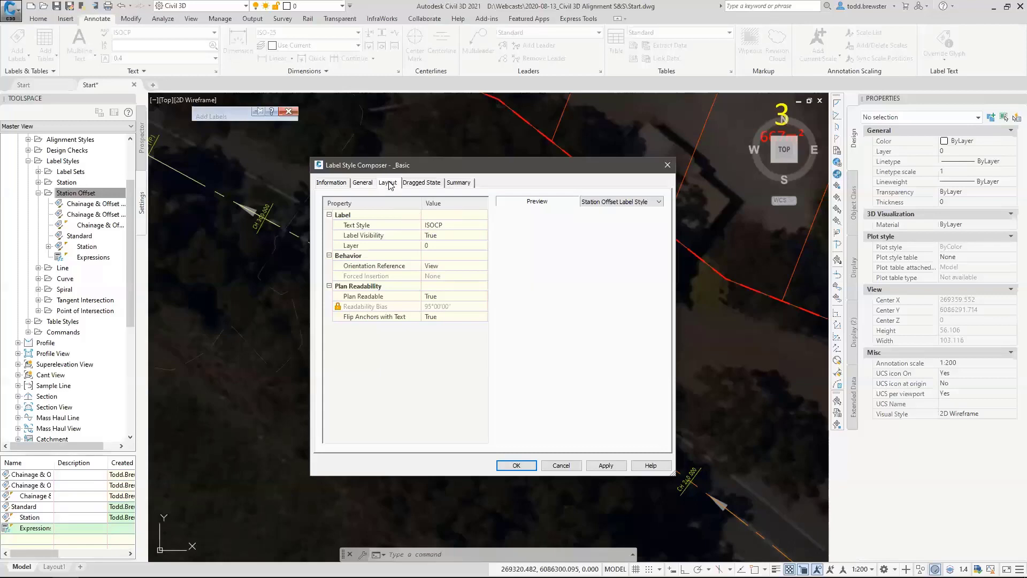
{"action": "left_click", "coordinate": [379, 209]}
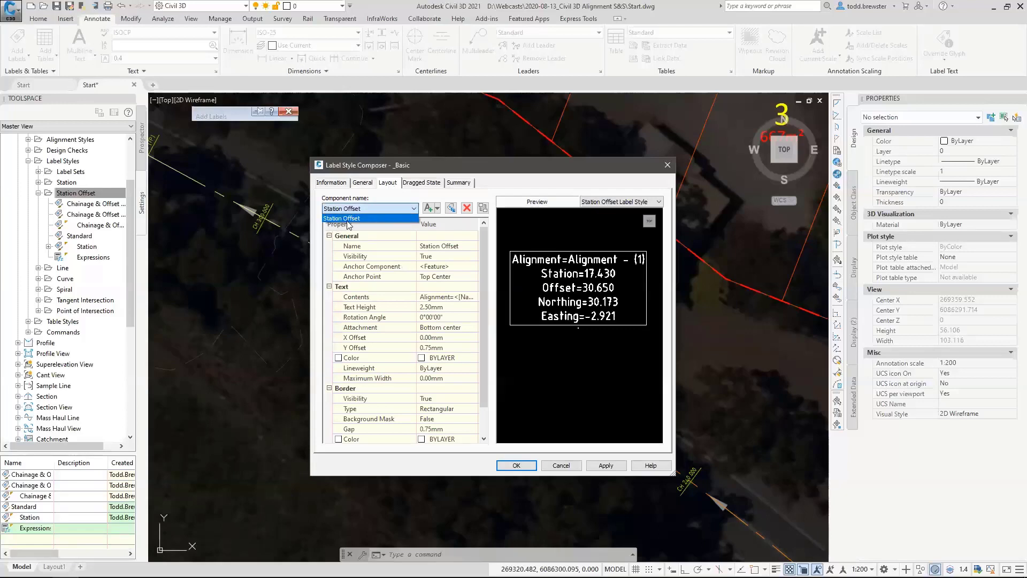
{"action": "left_click", "coordinate": [440, 204]}
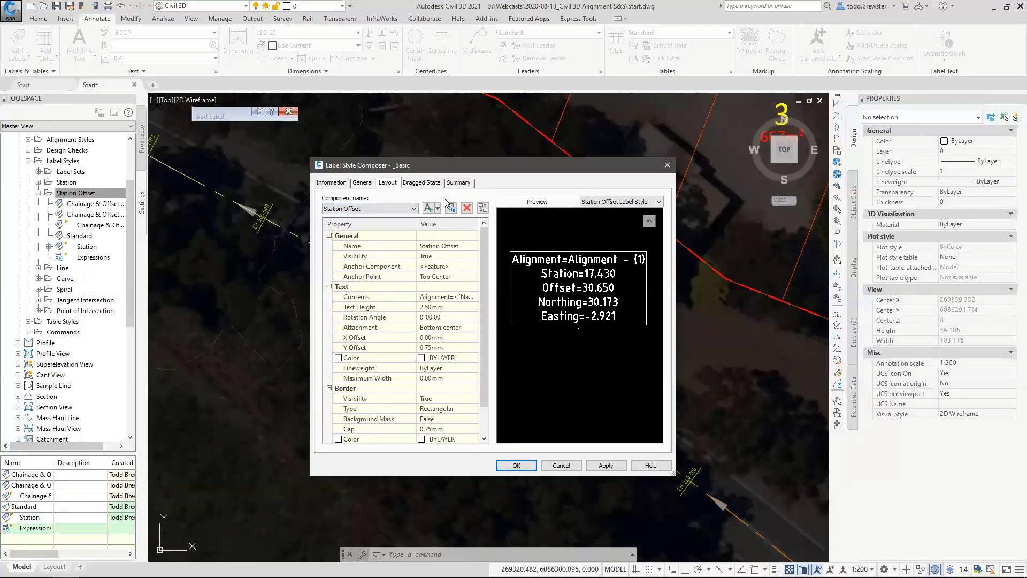
{"action": "left_click", "coordinate": [437, 208]}
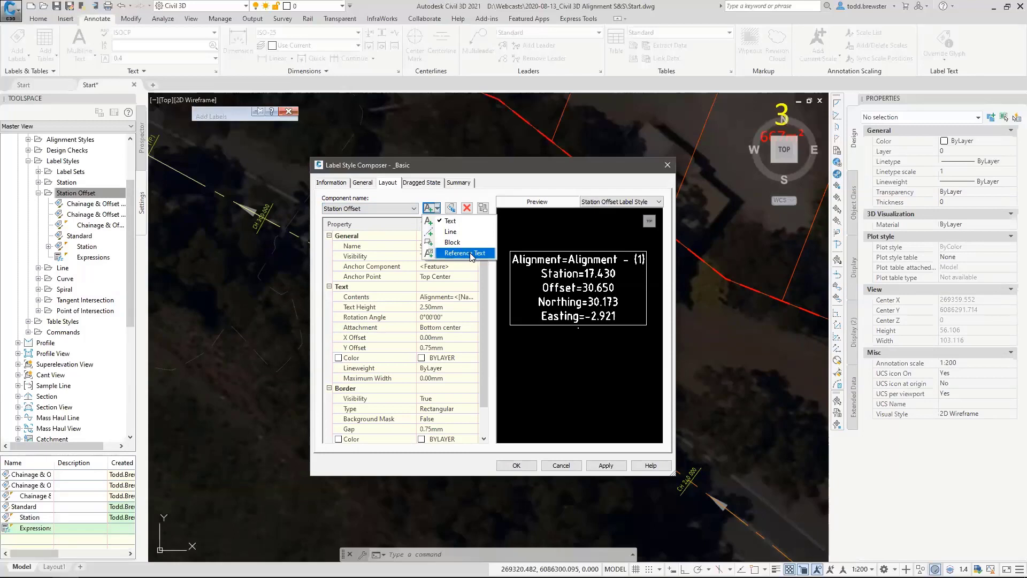
{"action": "left_click", "coordinate": [471, 253]}
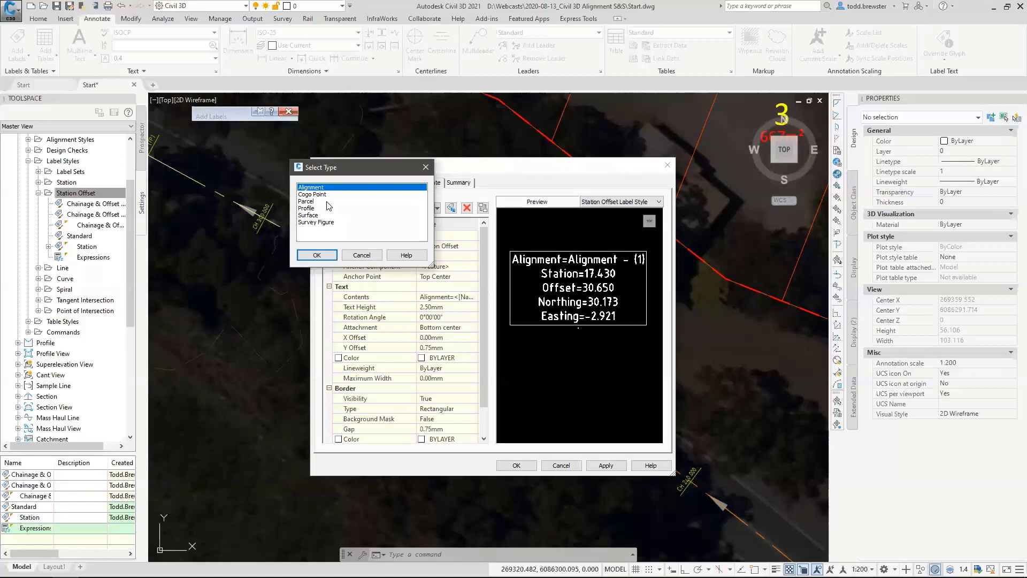
{"action": "left_click", "coordinate": [313, 215]}
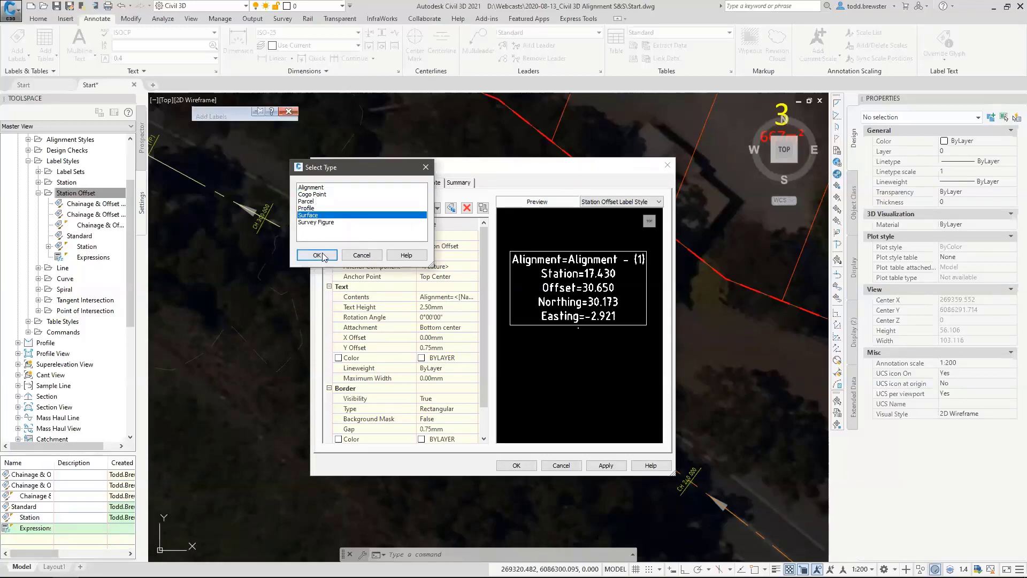
{"action": "left_click", "coordinate": [318, 255]}
Rename the new reference text component as Level and set its anchor point to Middle Center.
{"action": "left_click", "coordinate": [471, 247]}
{"action": "left_click", "coordinate": [471, 246]}
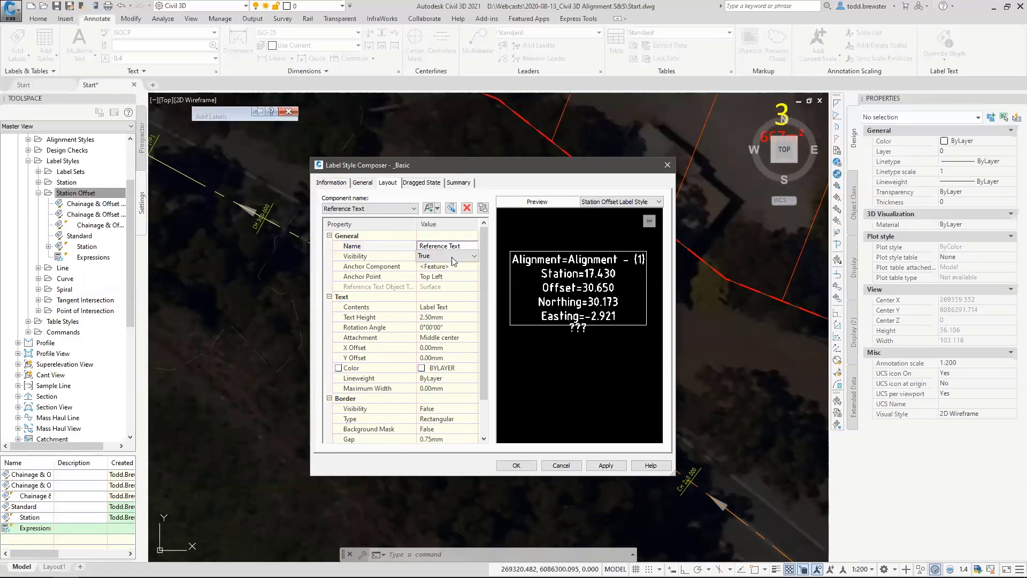
{"action": "key", "text": "Return"}
{"action": "left_click", "coordinate": [469, 245]}
{"action": "type", "text": "Level"}
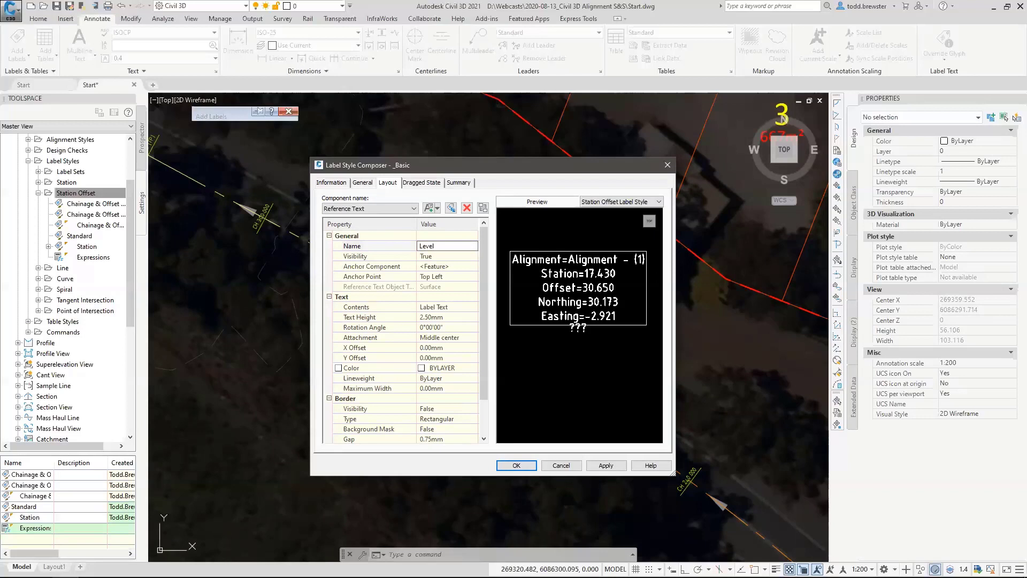
{"action": "left_click", "coordinate": [449, 265]}
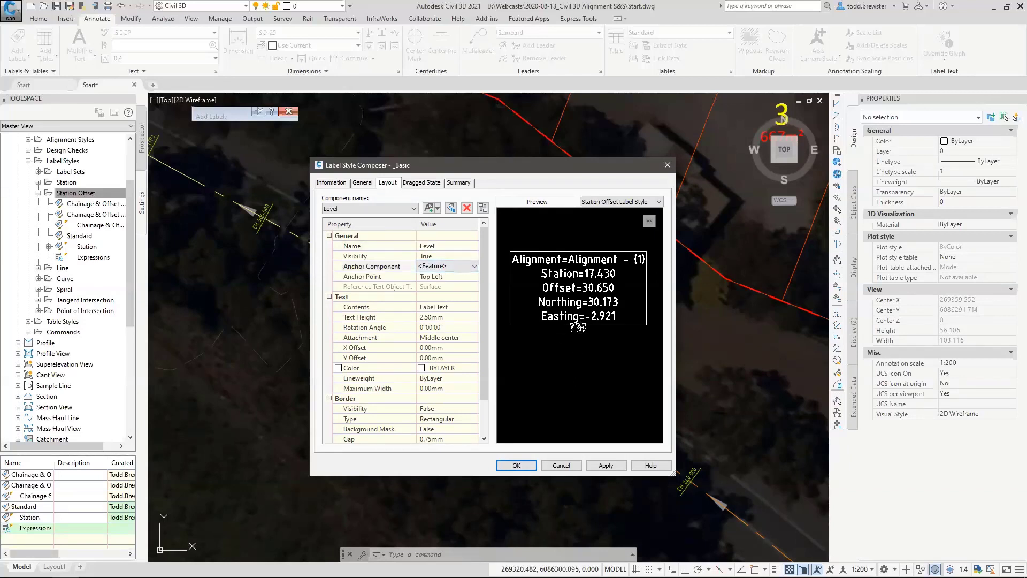
{"action": "left_click", "coordinate": [457, 277]}
{"action": "left_click", "coordinate": [459, 278]}
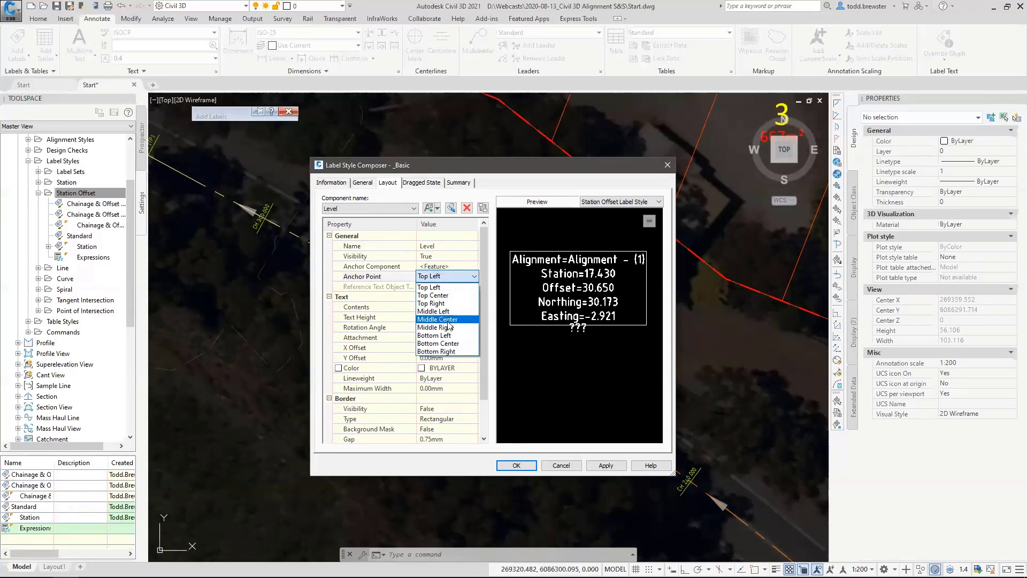
{"action": "left_click", "coordinate": [451, 320]}
Replace the Level component's contents with the surface Name field, the text RL and the Surface Elevation field at 0.001 precision.
{"action": "left_click", "coordinate": [454, 308]}
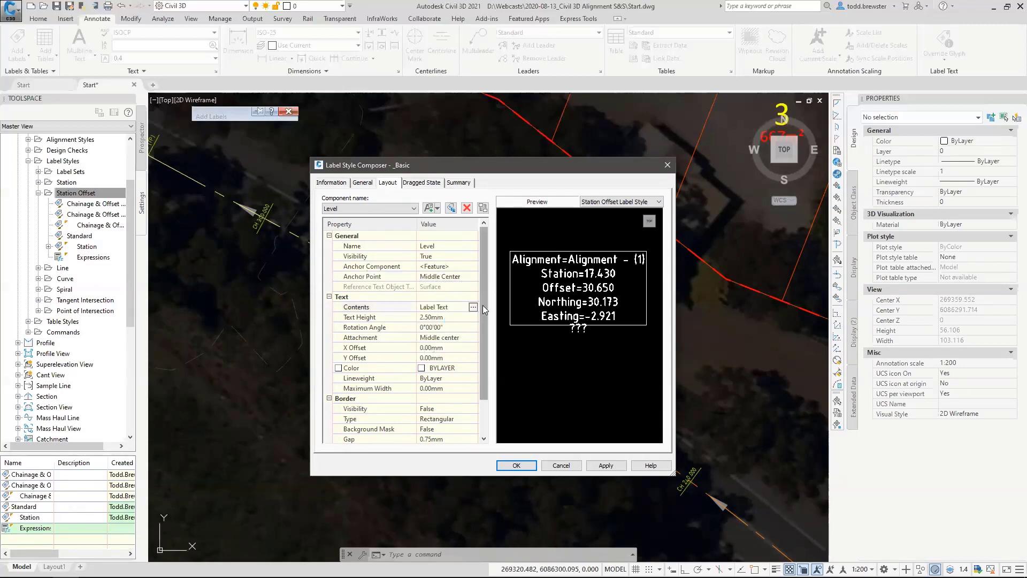
{"action": "left_click", "coordinate": [475, 307]}
{"action": "key", "text": "ctrl+a"}
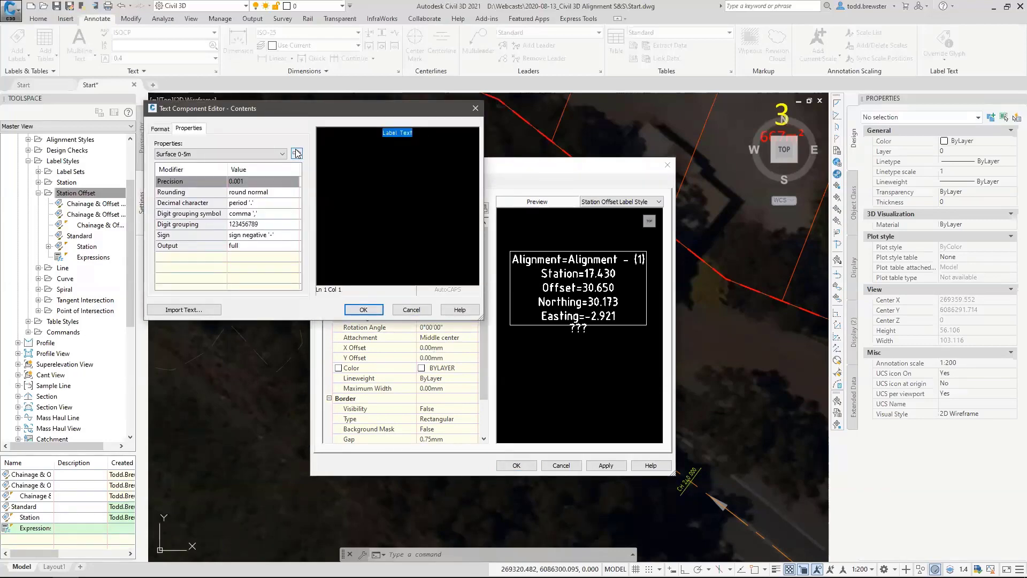
{"action": "key", "text": "Delete"}
{"action": "left_click", "coordinate": [171, 154]}
{"action": "left_click", "coordinate": [277, 186]}
{"action": "left_click", "coordinate": [296, 153]}
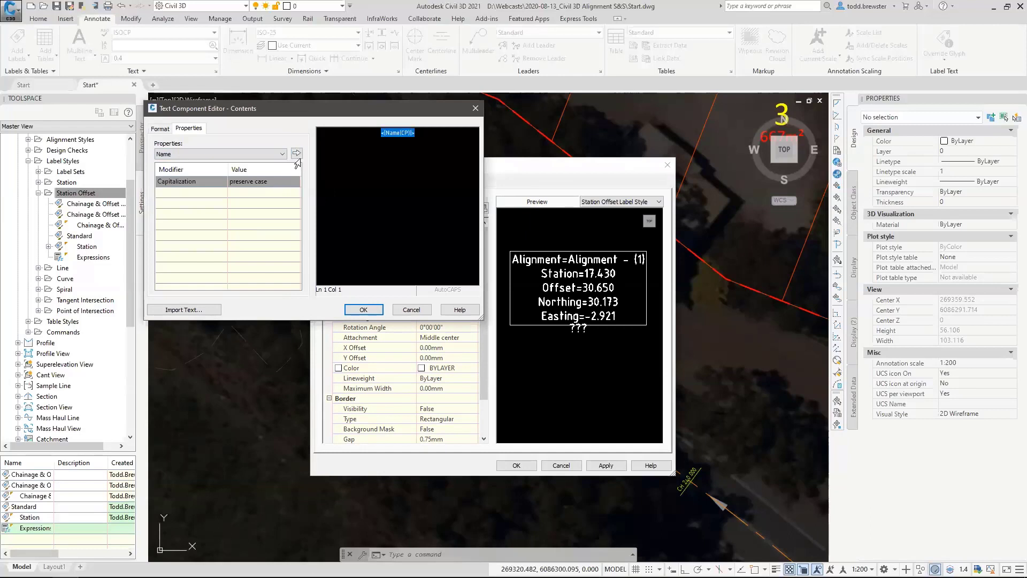
{"action": "type", "text": "RL"}
{"action": "left_click", "coordinate": [214, 154]}
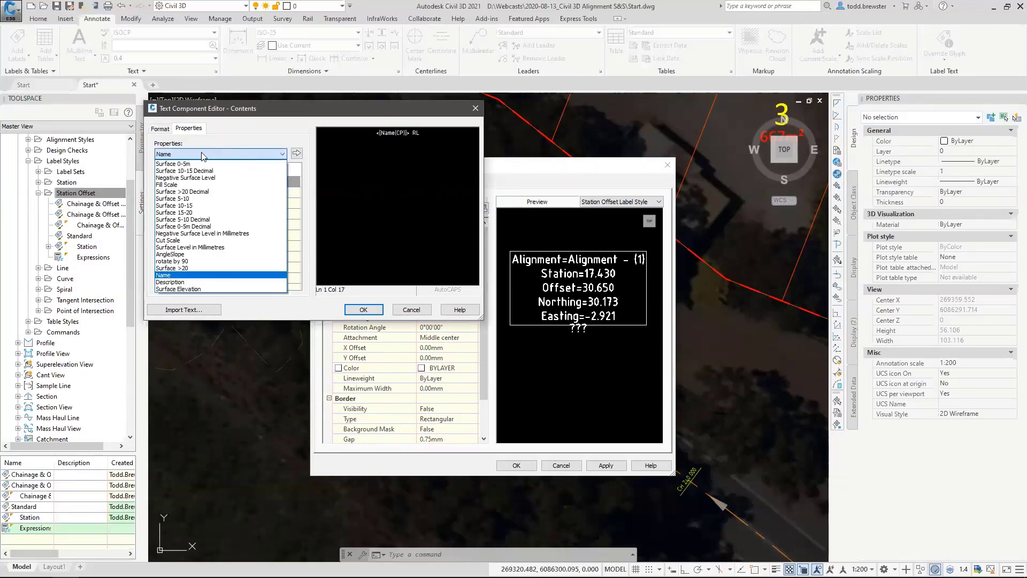
{"action": "left_click", "coordinate": [186, 289]}
{"action": "left_click", "coordinate": [296, 153]}
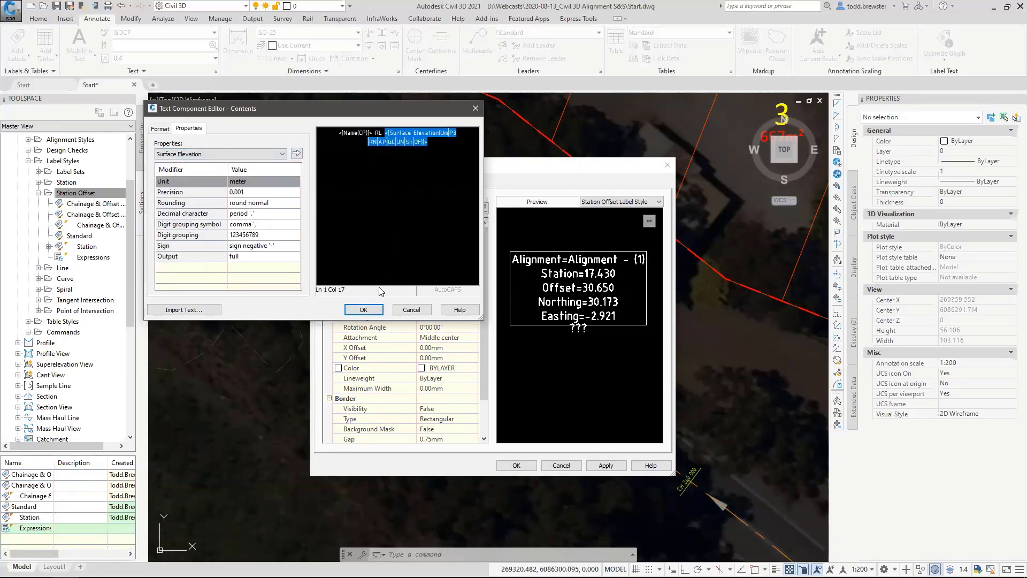
{"action": "left_click", "coordinate": [364, 309]}
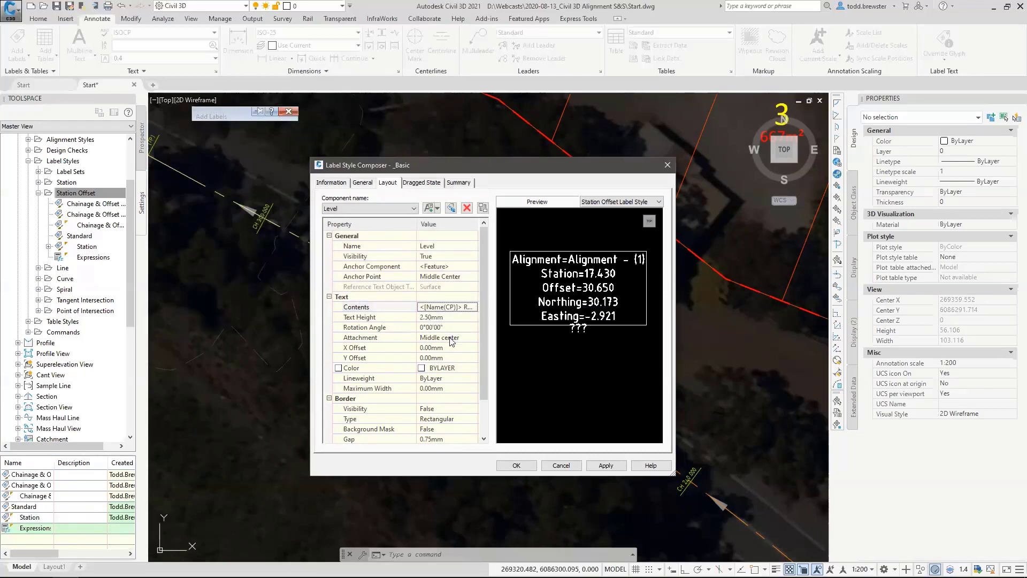
Set the Level component's attachment to Bottom center and its Y offset to 5 mm.
{"action": "left_click", "coordinate": [448, 337]}
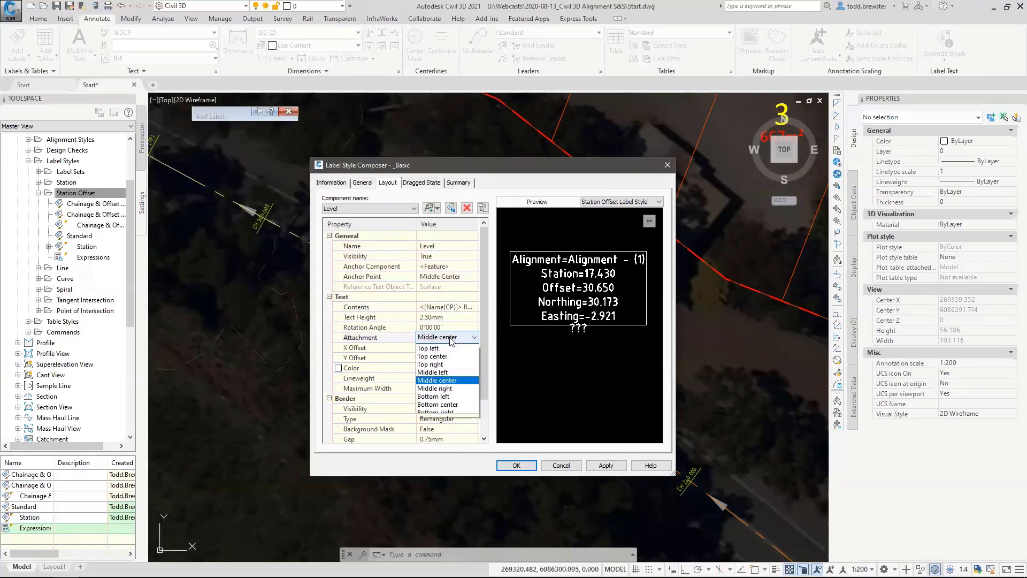
{"action": "left_click", "coordinate": [445, 404]}
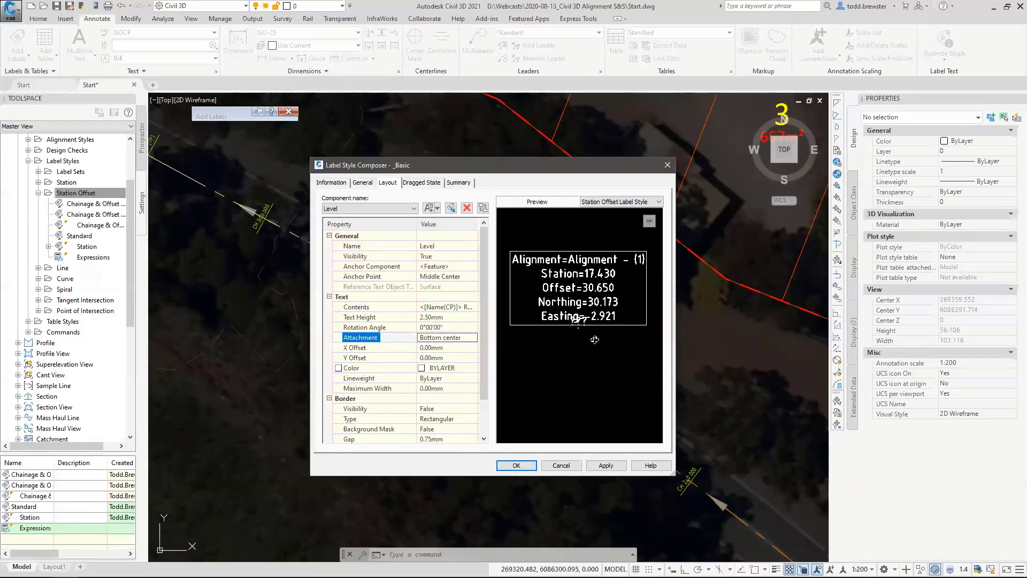
{"action": "left_click", "coordinate": [441, 358]}
{"action": "type", "text": "5"}
{"action": "key", "text": "Return"}
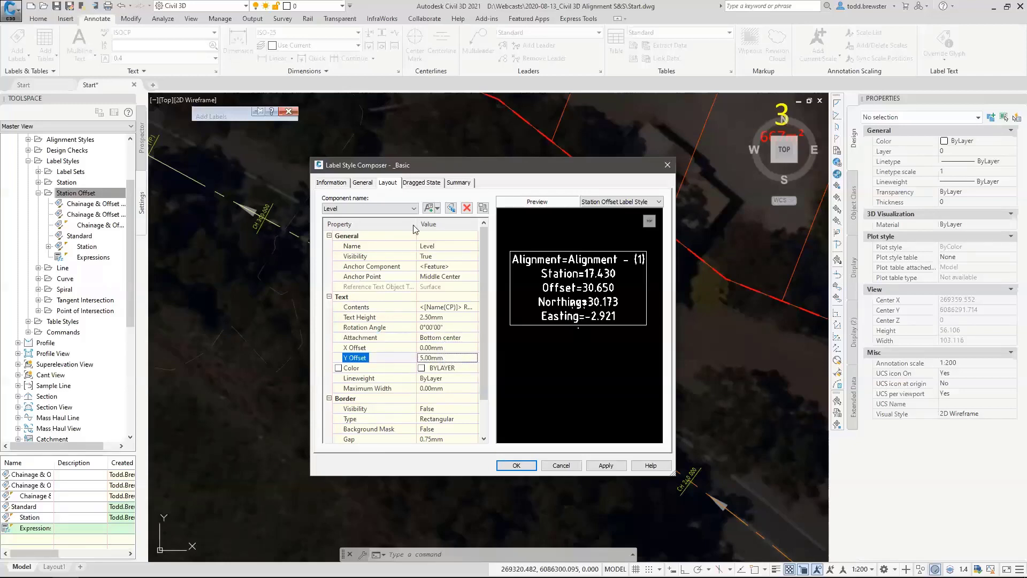
Anchor the Station Offset text component to the Level component, leaving its anchor point at Top Center.
{"action": "left_click", "coordinate": [368, 209]}
{"action": "left_click", "coordinate": [348, 217]}
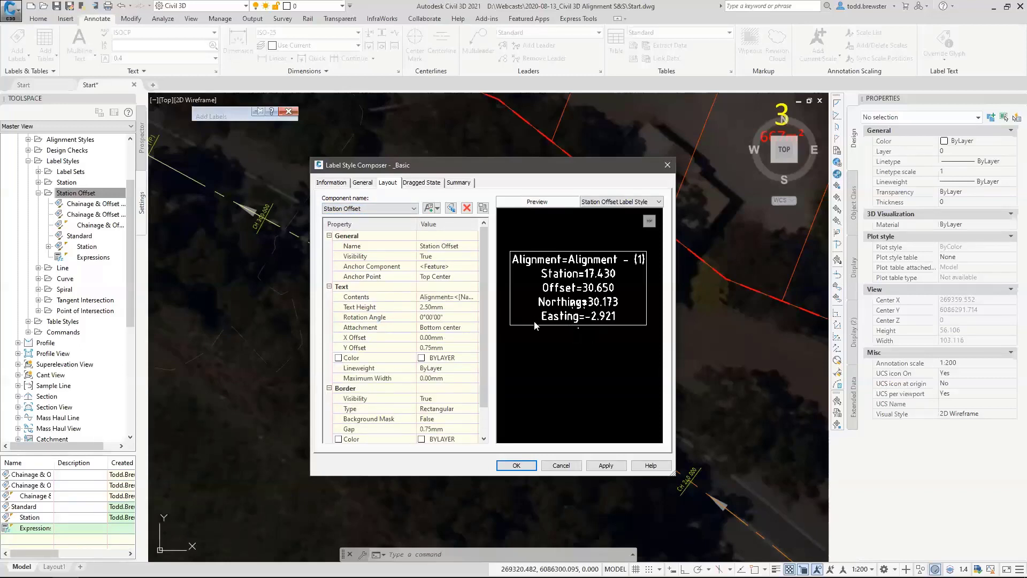
{"action": "left_click", "coordinate": [448, 276]}
{"action": "left_click", "coordinate": [452, 276]}
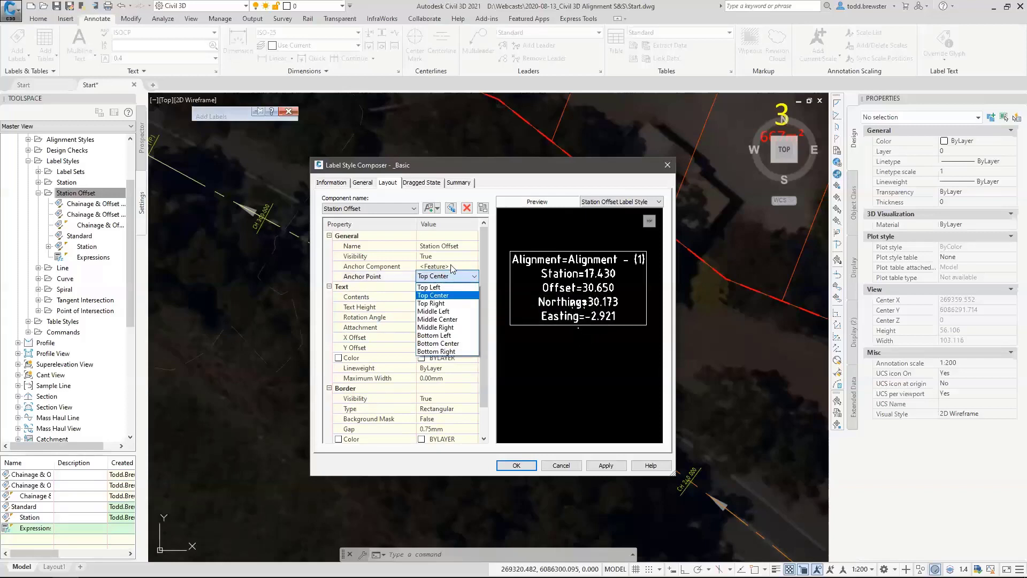
{"action": "left_click", "coordinate": [452, 267]}
{"action": "left_click", "coordinate": [452, 266]}
{"action": "left_click", "coordinate": [435, 287]}
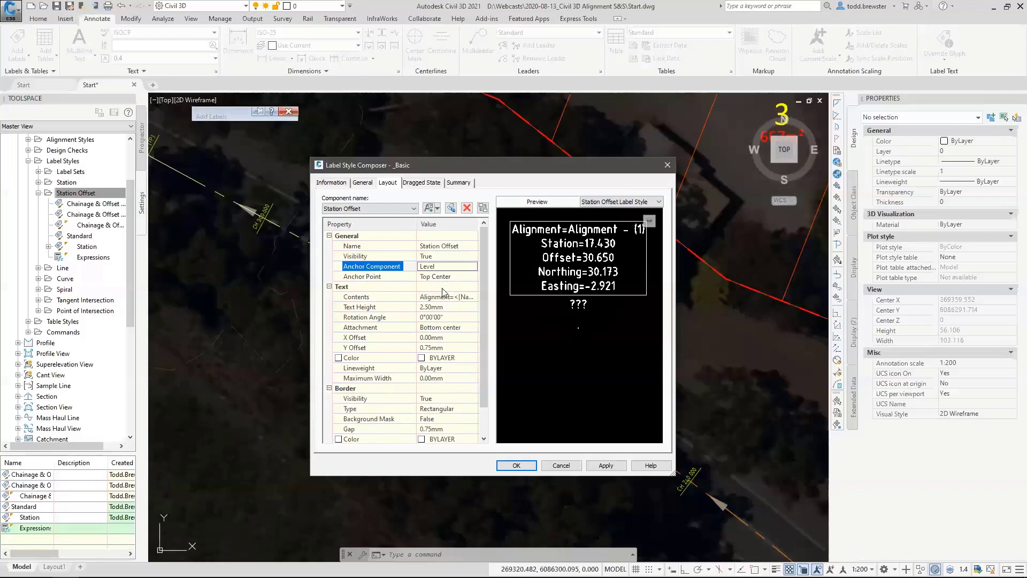
Replace the Station Offset component's contents with the prefix CH followed by the Station Value field at 0.001 precision.
{"action": "left_click", "coordinate": [443, 296]}
{"action": "left_click", "coordinate": [473, 297]}
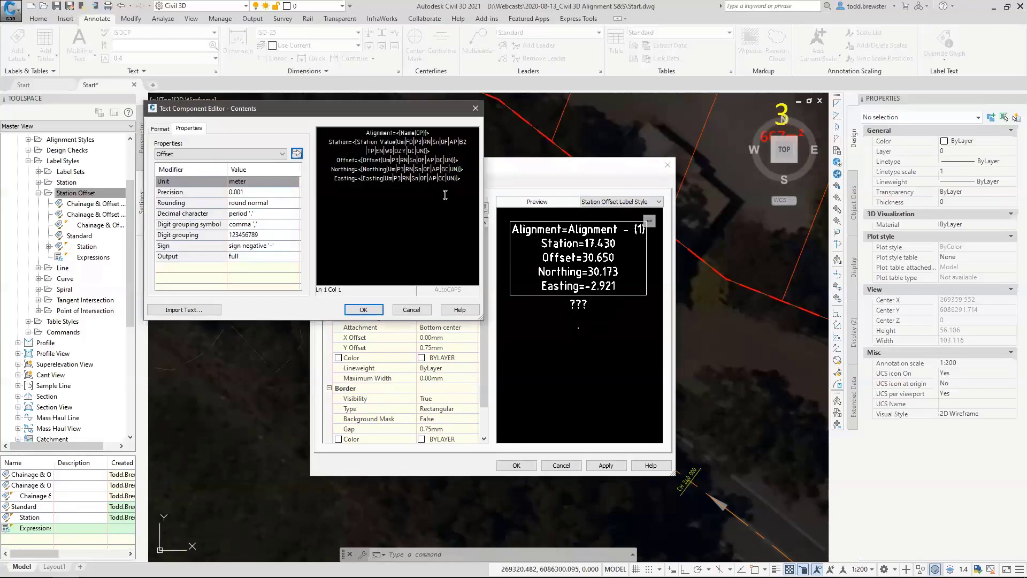
{"action": "left_click_drag", "start_coordinate": [445, 194], "coordinate": [274, 128]}
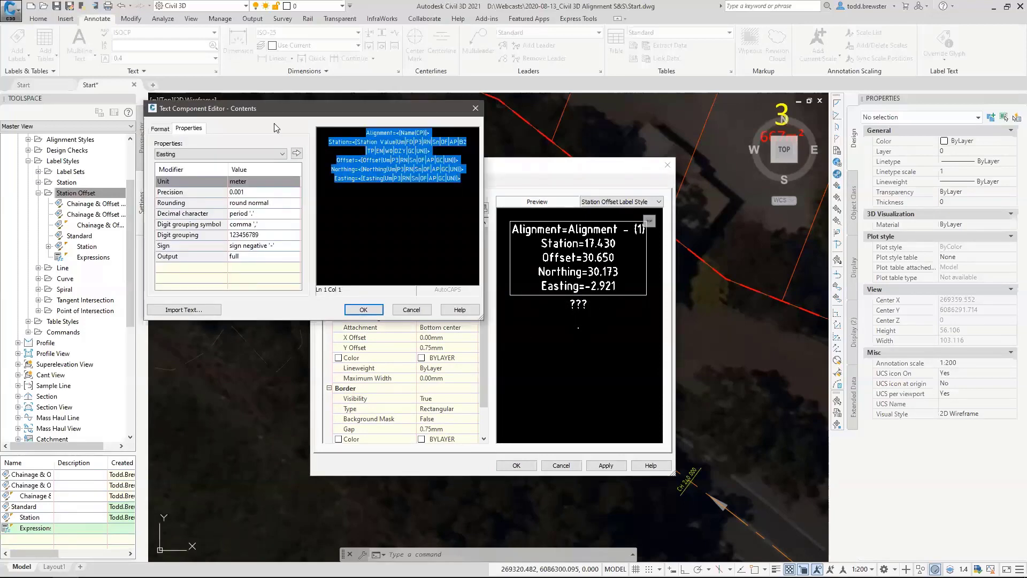
{"action": "type", "text": "CH"}
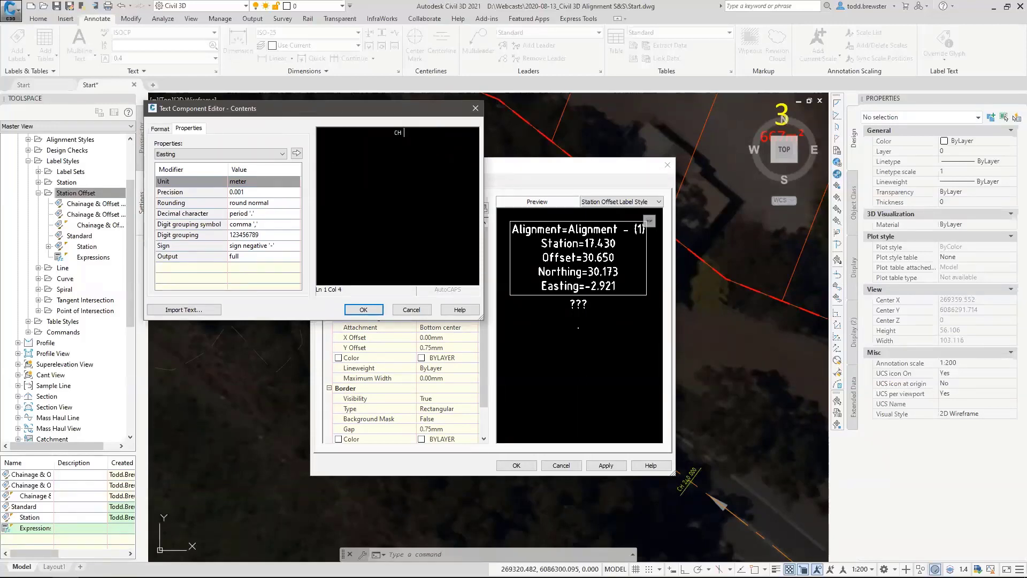
{"action": "left_click", "coordinate": [193, 154]}
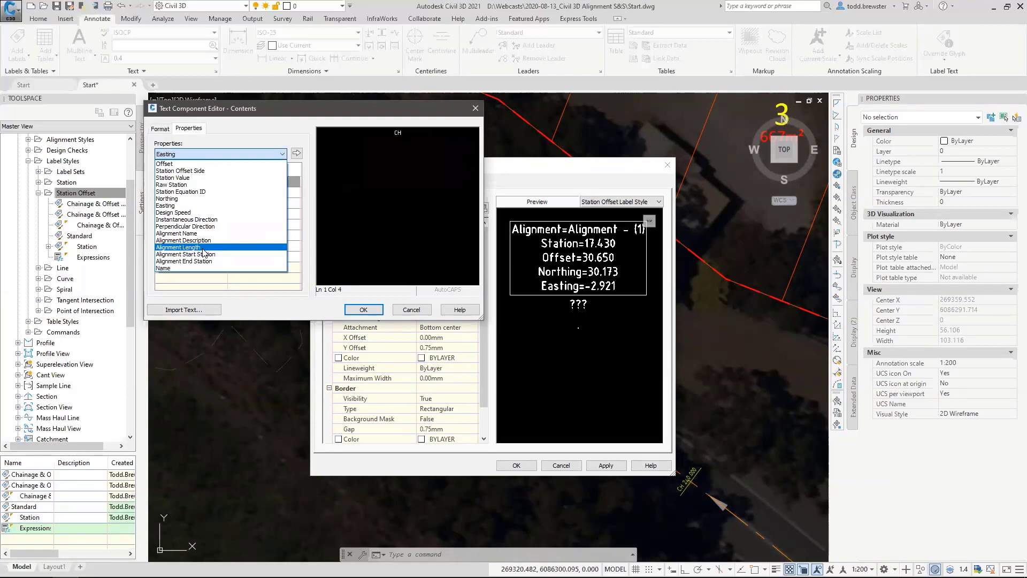
{"action": "left_click", "coordinate": [182, 178]}
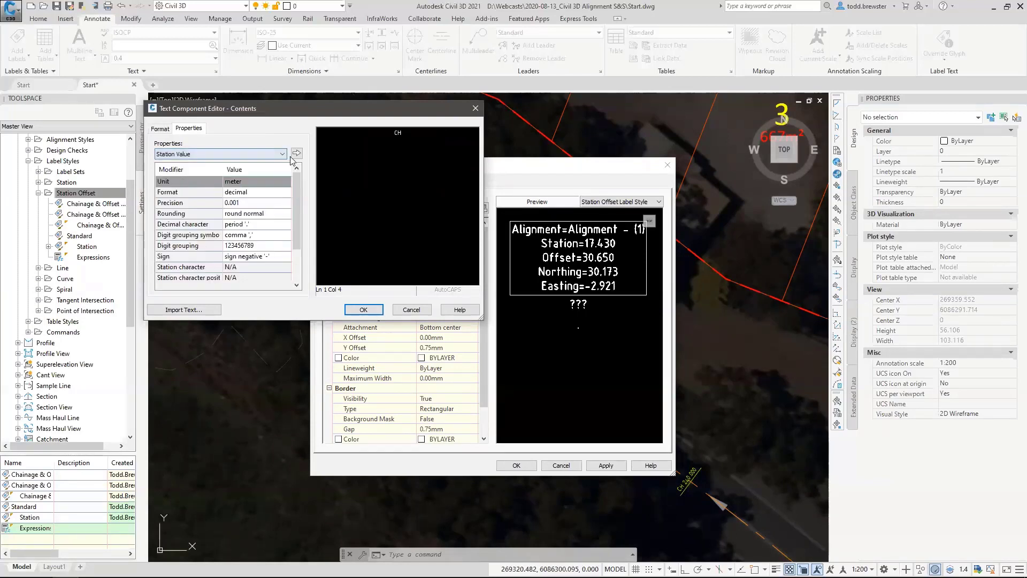
{"action": "left_click", "coordinate": [296, 154]}
{"action": "left_click", "coordinate": [357, 191]}
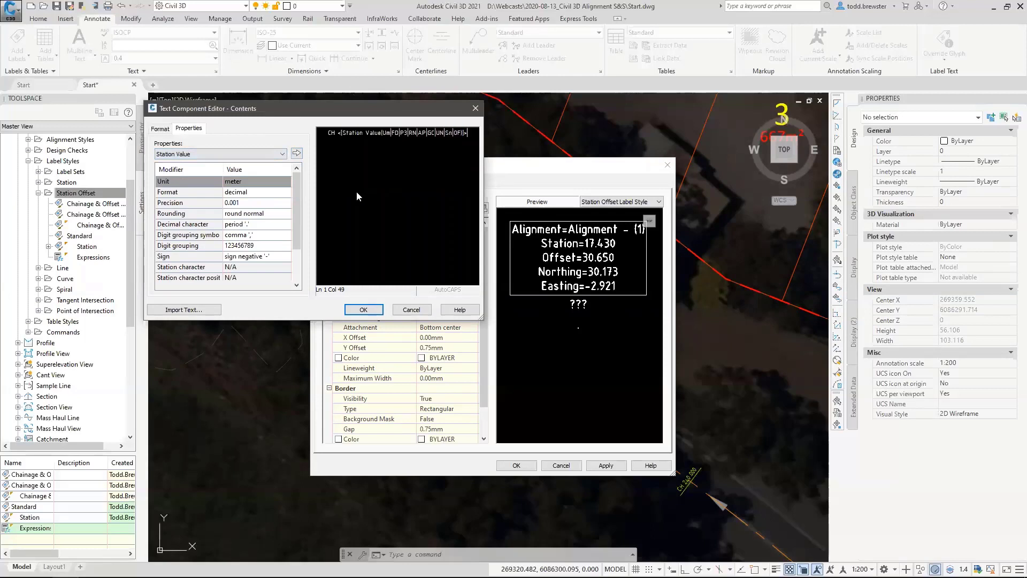
Add a second line with the text Offset and the Offset field at 0.001 precision, and accept the contents.
{"action": "key", "text": "Return"}
{"action": "type", "text": "OF"}
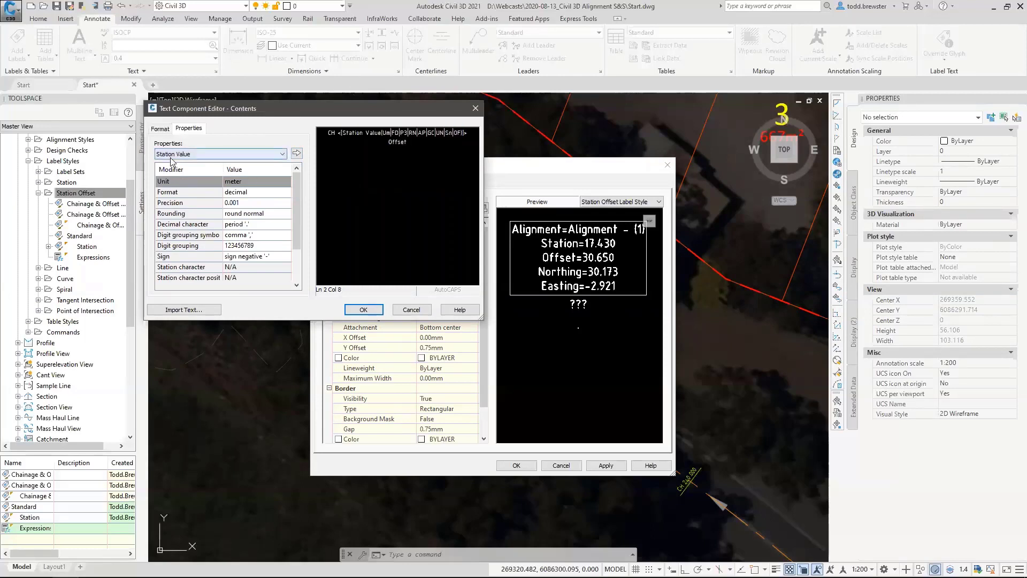
{"action": "left_click", "coordinate": [251, 153]}
{"action": "left_click", "coordinate": [182, 170]}
{"action": "left_click", "coordinate": [297, 154]}
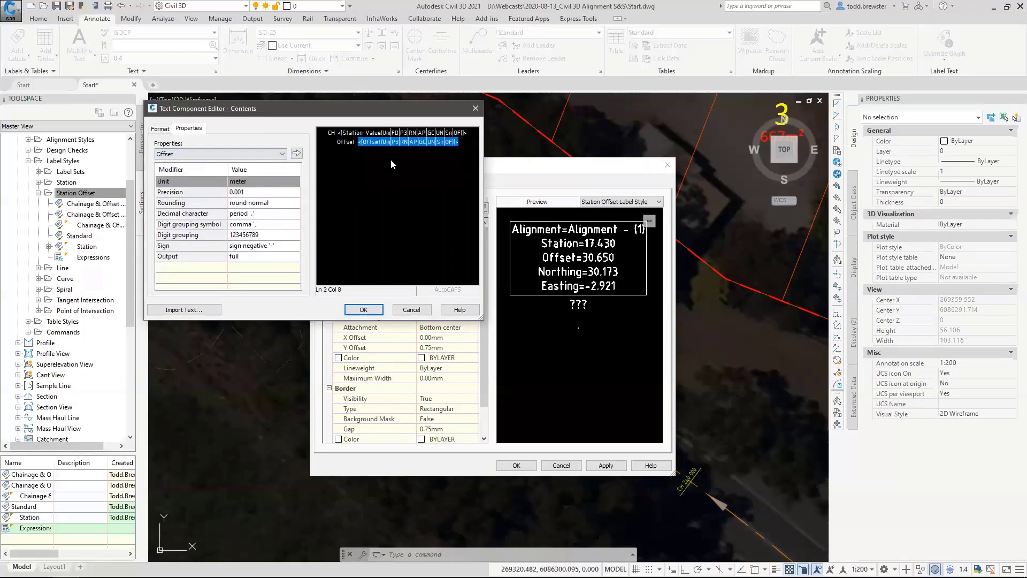
{"action": "left_click", "coordinate": [363, 310]}
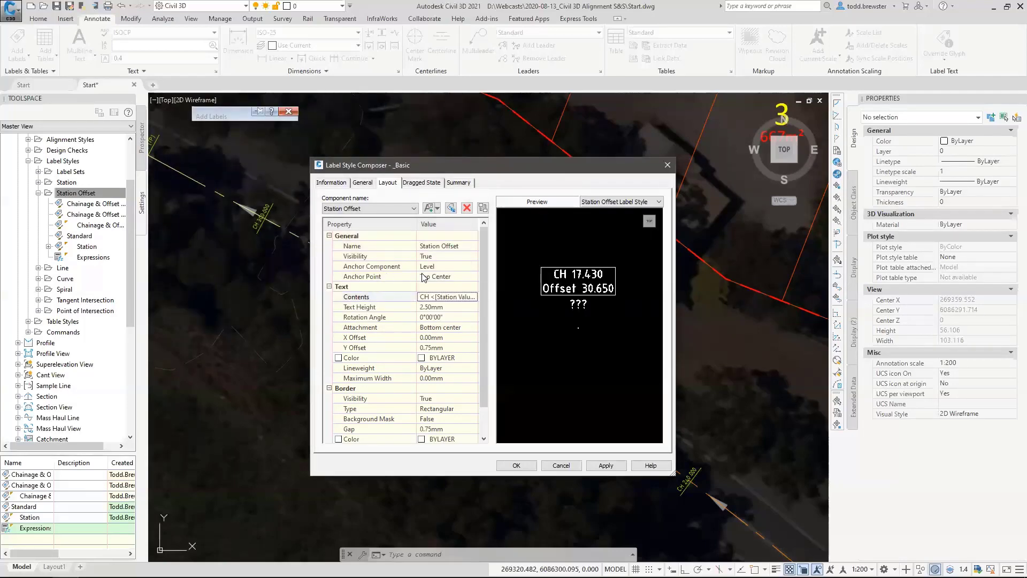
Turn off the Station Offset component's border visibility and accept the _Basic label style.
{"action": "left_click", "coordinate": [435, 399]}
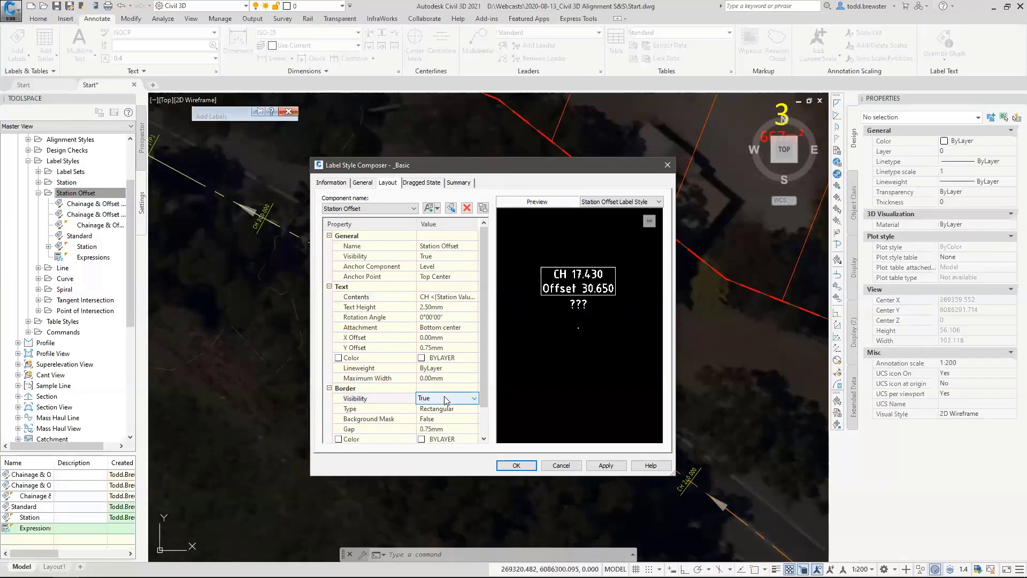
{"action": "left_click", "coordinate": [431, 409]}
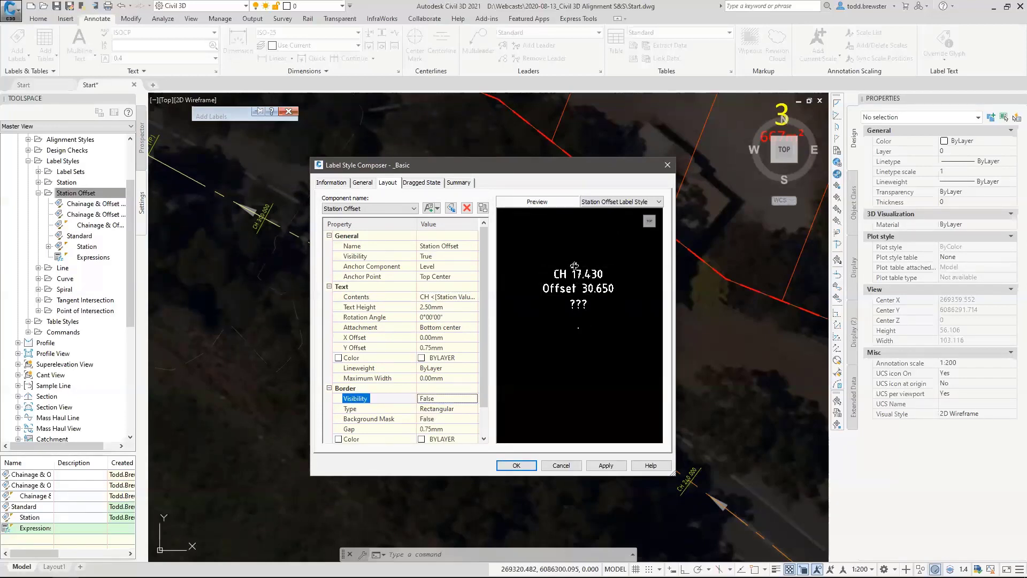
{"action": "left_click", "coordinate": [516, 465]}
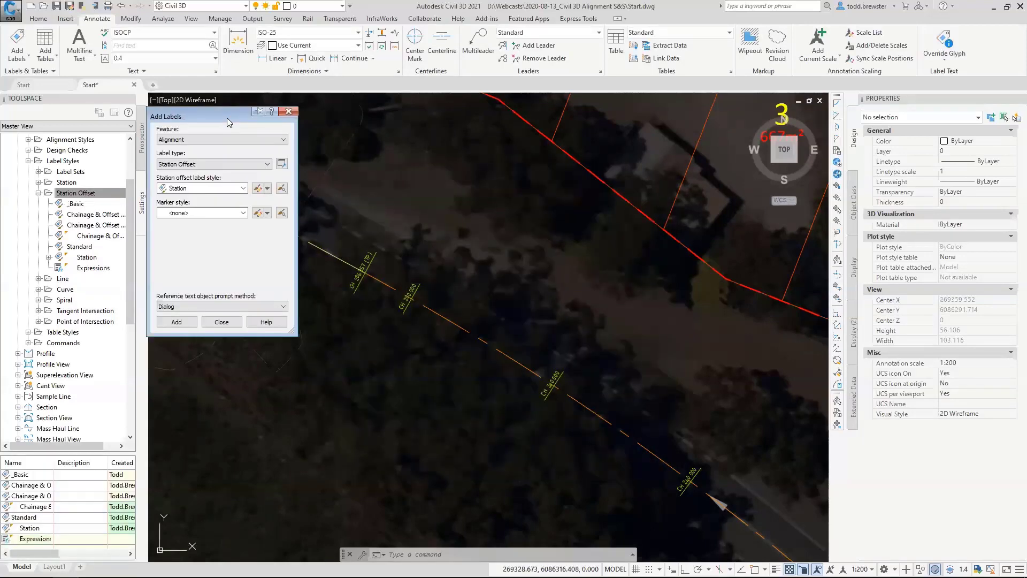
Set up the alignment label as type Station Offset - Fixed Point with the _Basic station offset label style.
{"action": "left_click", "coordinate": [199, 138]}
{"action": "left_click", "coordinate": [196, 141]}
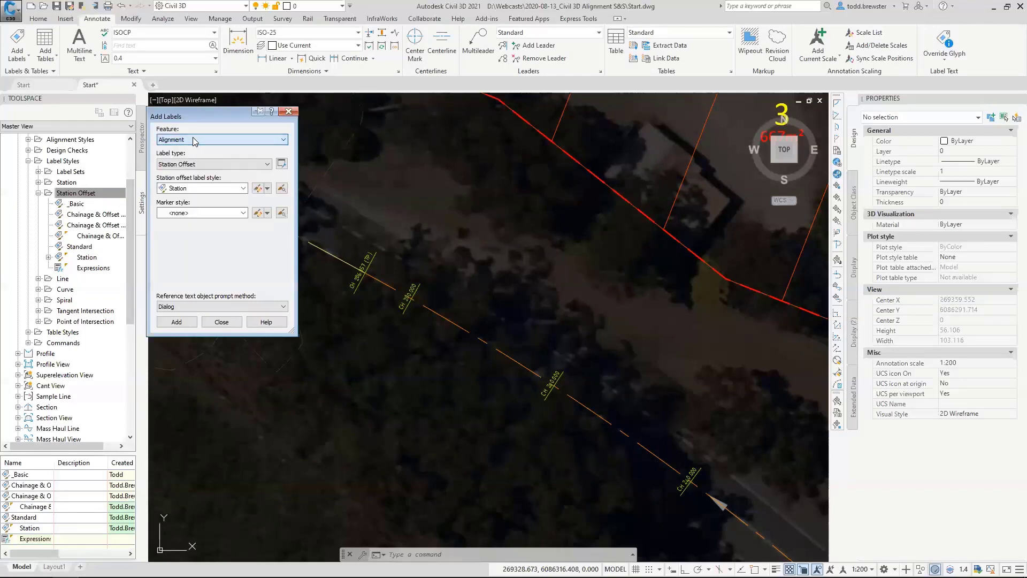
{"action": "left_click", "coordinate": [185, 164]}
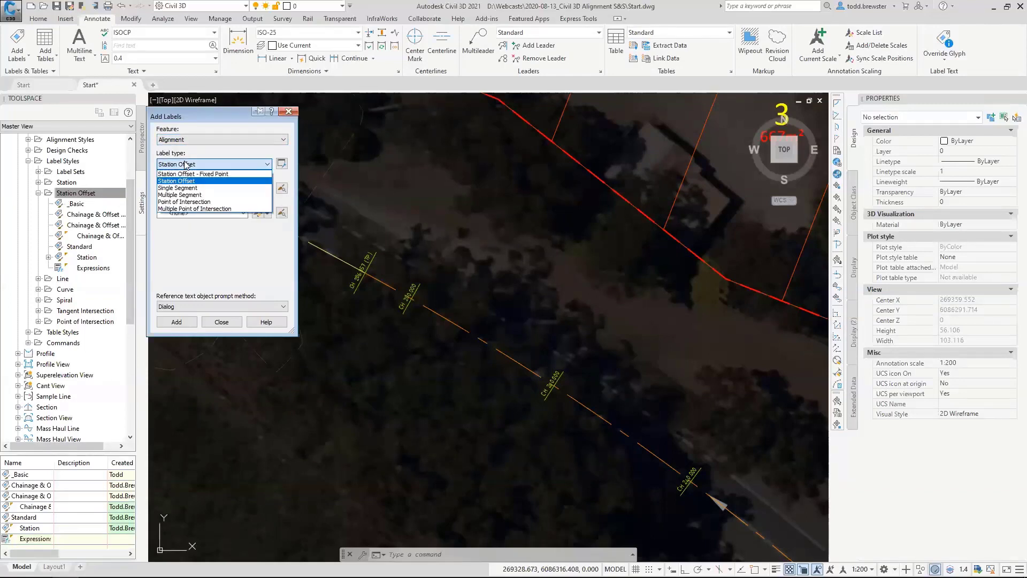
{"action": "left_click", "coordinate": [213, 174]}
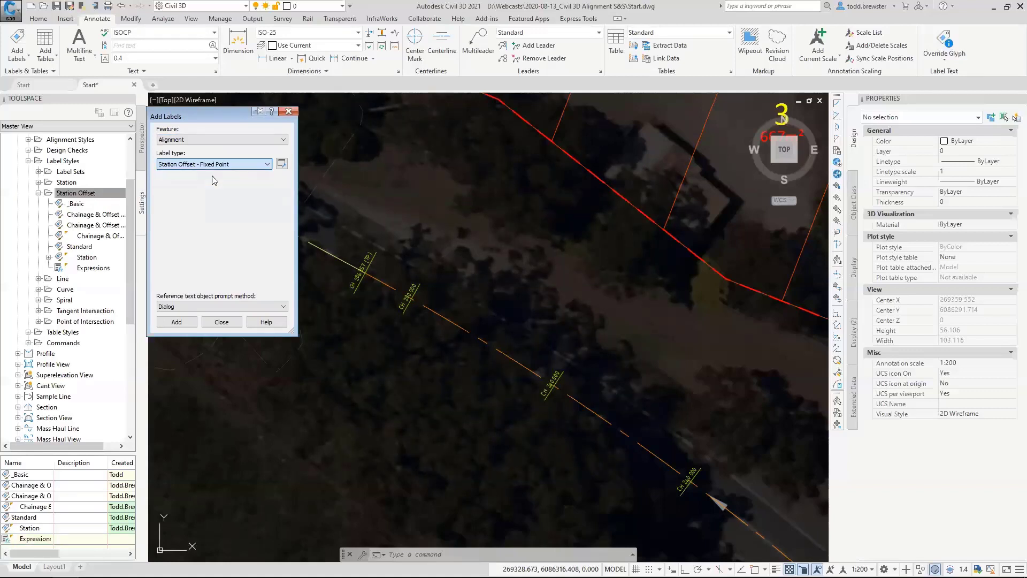
{"action": "left_click", "coordinate": [205, 188]}
{"action": "left_click", "coordinate": [190, 199]}
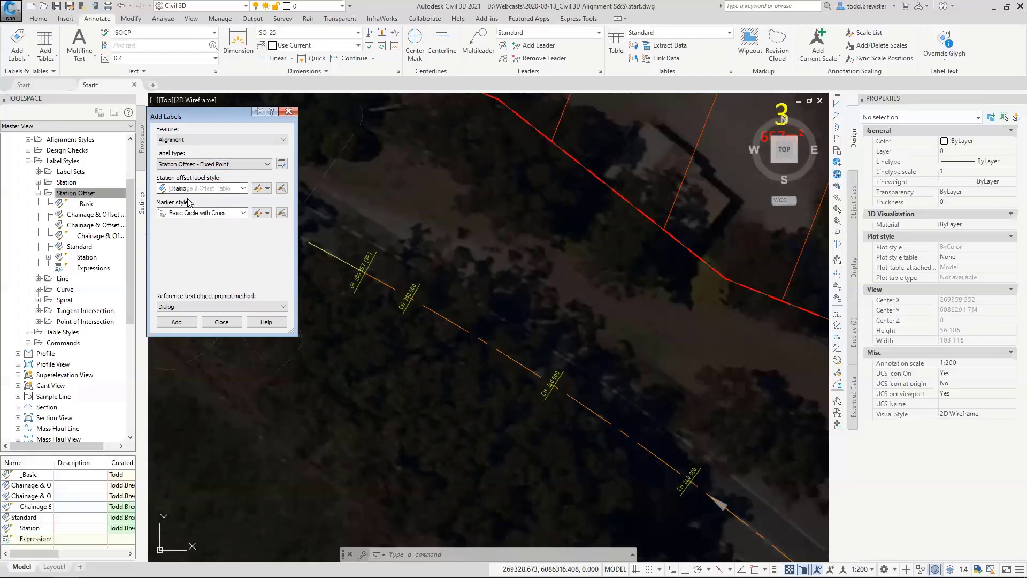
{"action": "left_click", "coordinate": [204, 213]}
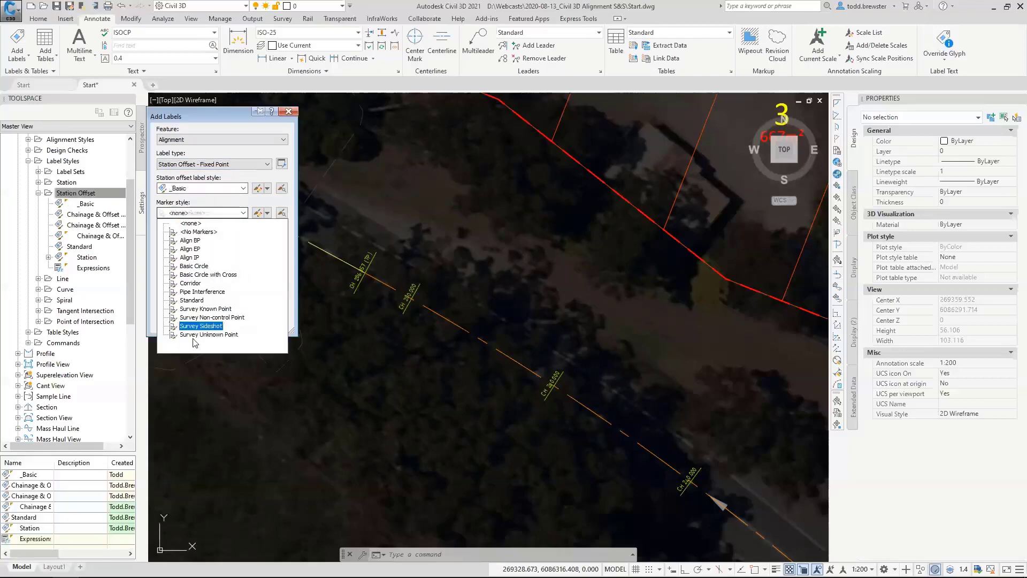
{"action": "left_click", "coordinate": [202, 291]}
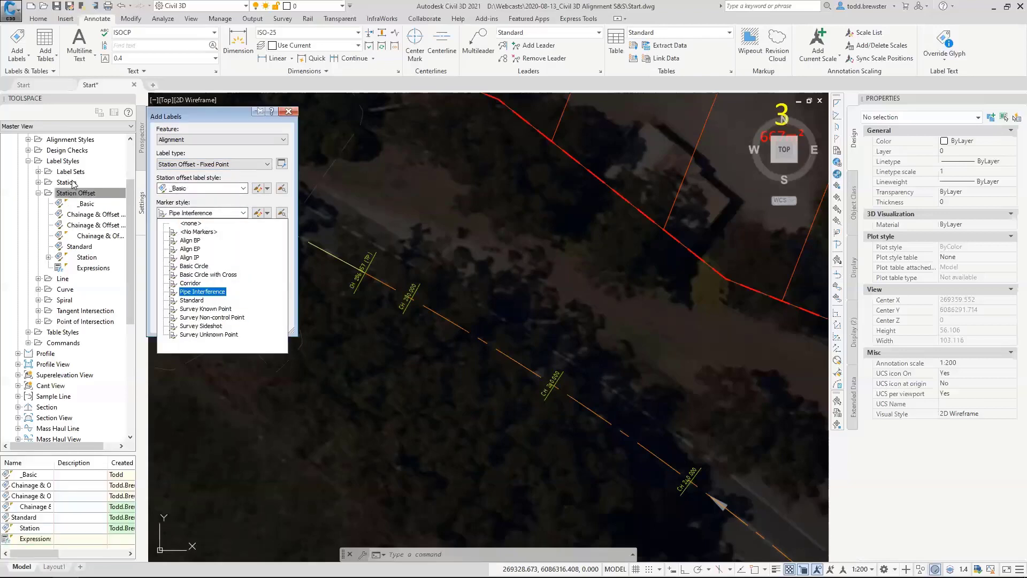
{"action": "left_click", "coordinate": [213, 201]}
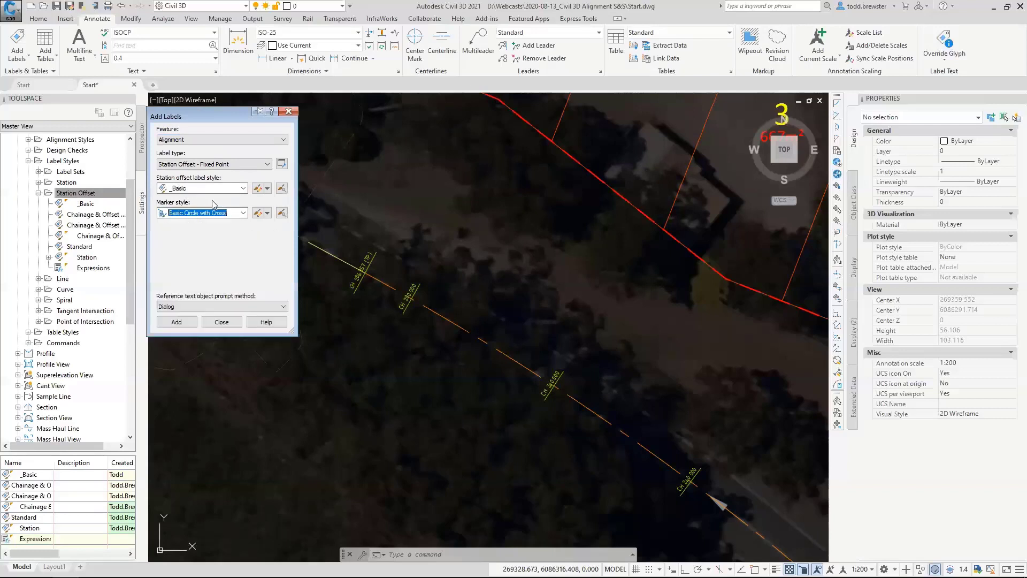
{"action": "left_click", "coordinate": [243, 212]}
{"action": "left_click", "coordinate": [245, 212]}
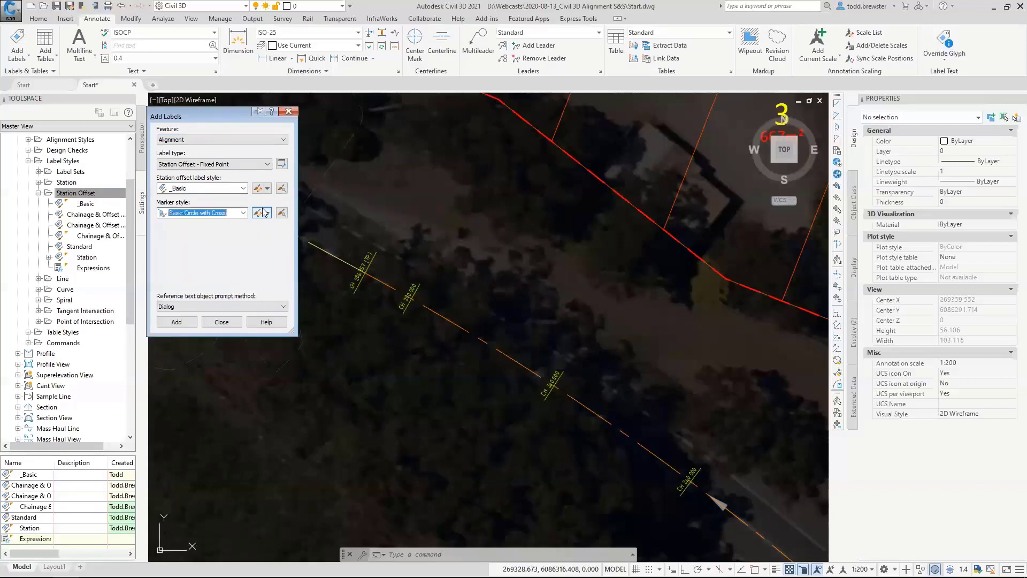
Create a new marker style for the label, name it _Basic and open its marker symbol settings.
{"action": "left_click", "coordinate": [267, 213]}
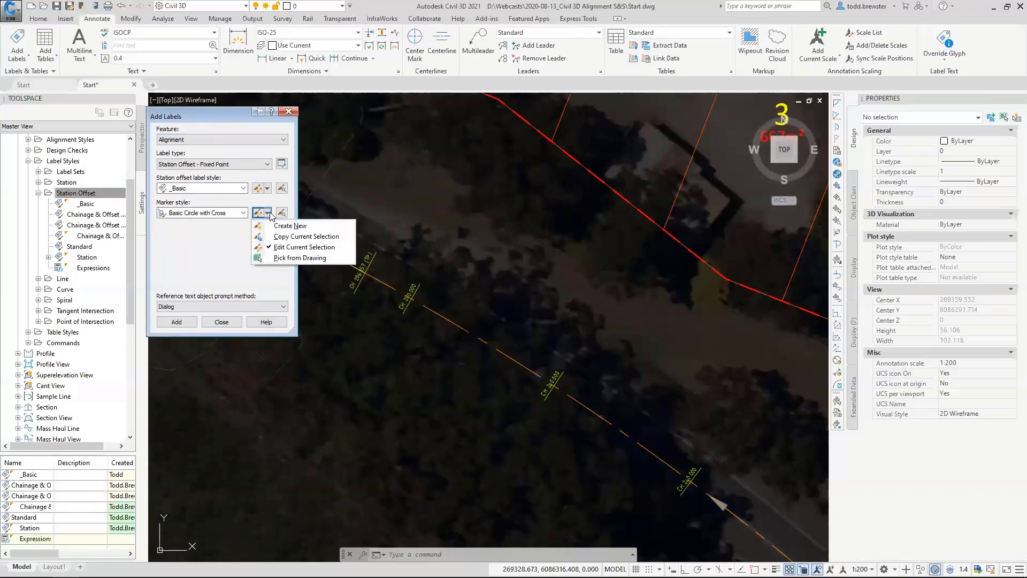
{"action": "left_click", "coordinate": [301, 229]}
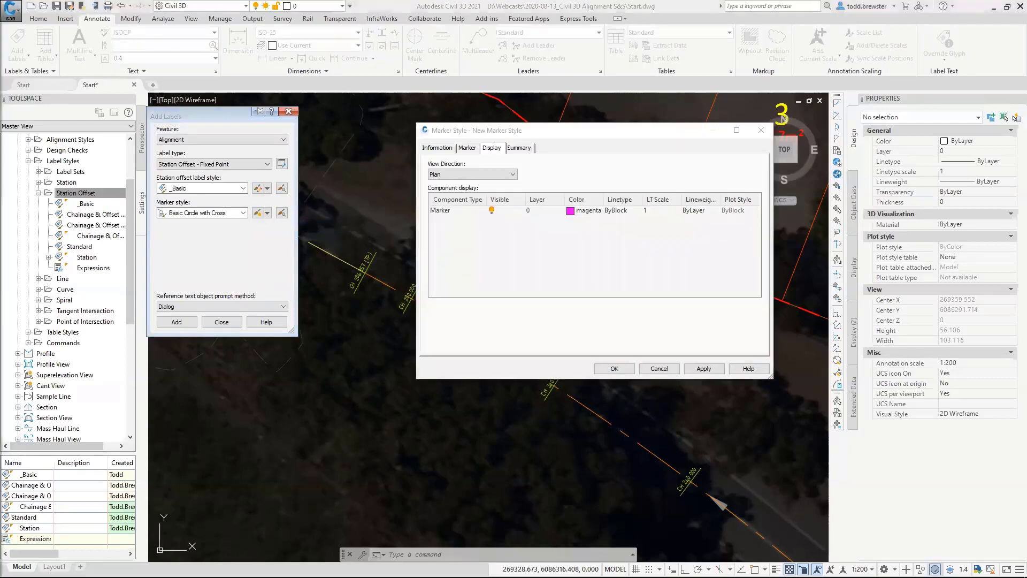
{"action": "left_click", "coordinate": [447, 151]}
{"action": "key", "text": "Tab"}
{"action": "type", "text": "_B"}
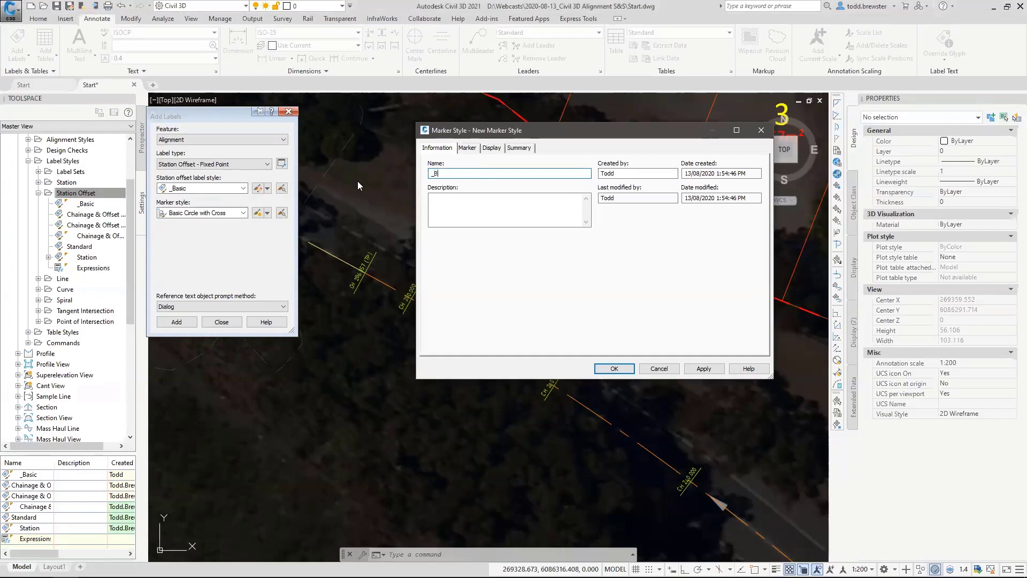
{"action": "type", "text": "asic"}
{"action": "left_click", "coordinate": [464, 148]}
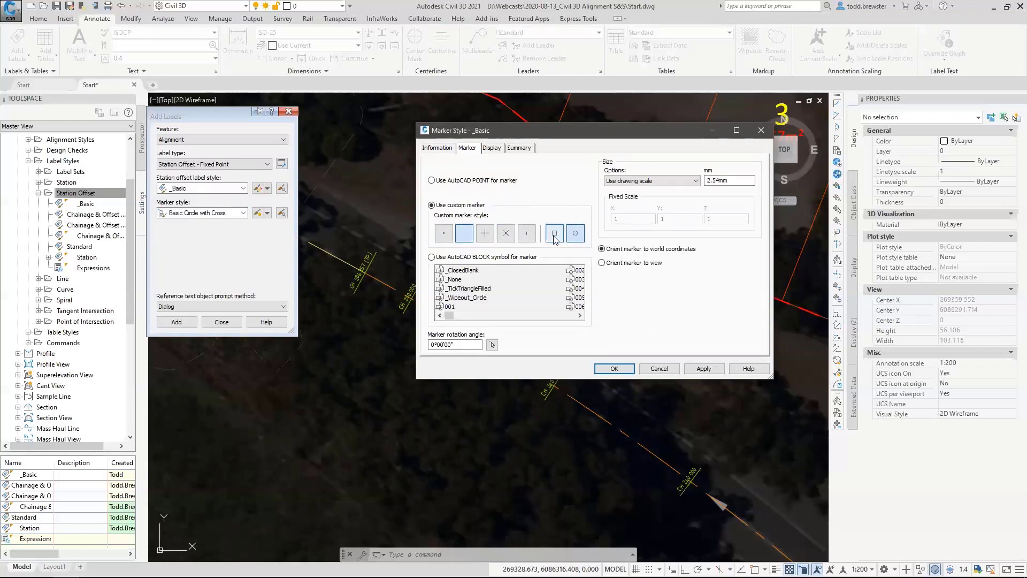
{"action": "left_click", "coordinate": [554, 235]}
{"action": "left_click", "coordinate": [576, 237]}
{"action": "left_click", "coordinate": [485, 232]}
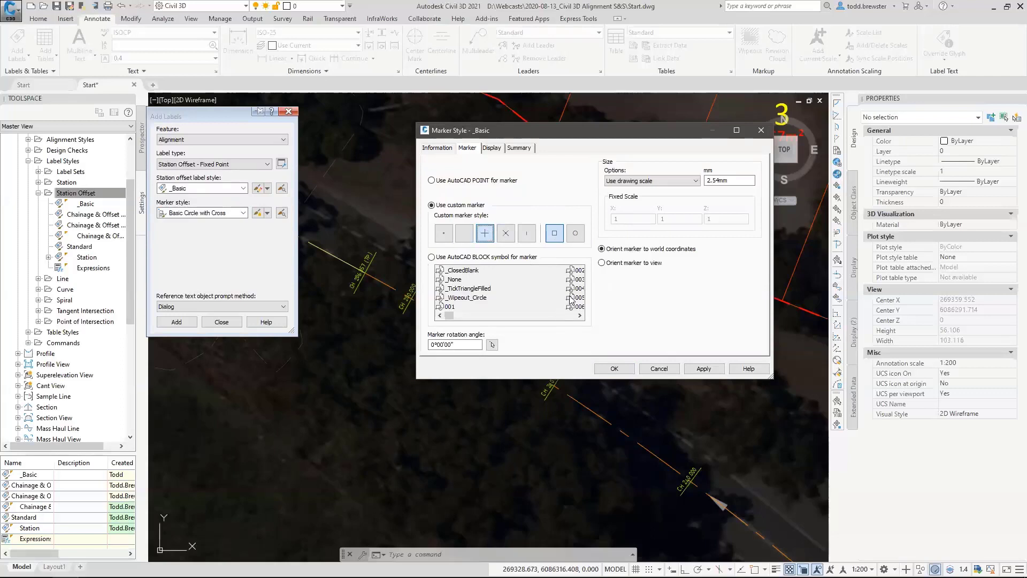
Switch the marker to an AutoCAD block symbol and load _Basic.dwg from the Documents folder as that block.
{"action": "left_click", "coordinate": [451, 260]}
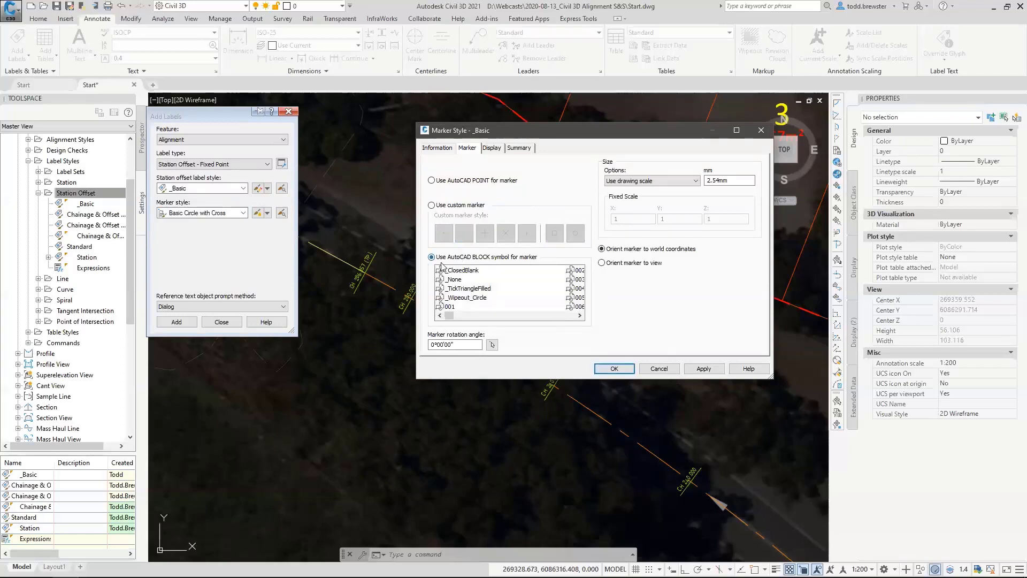
{"action": "left_click_drag", "start_coordinate": [450, 315], "coordinate": [423, 324]}
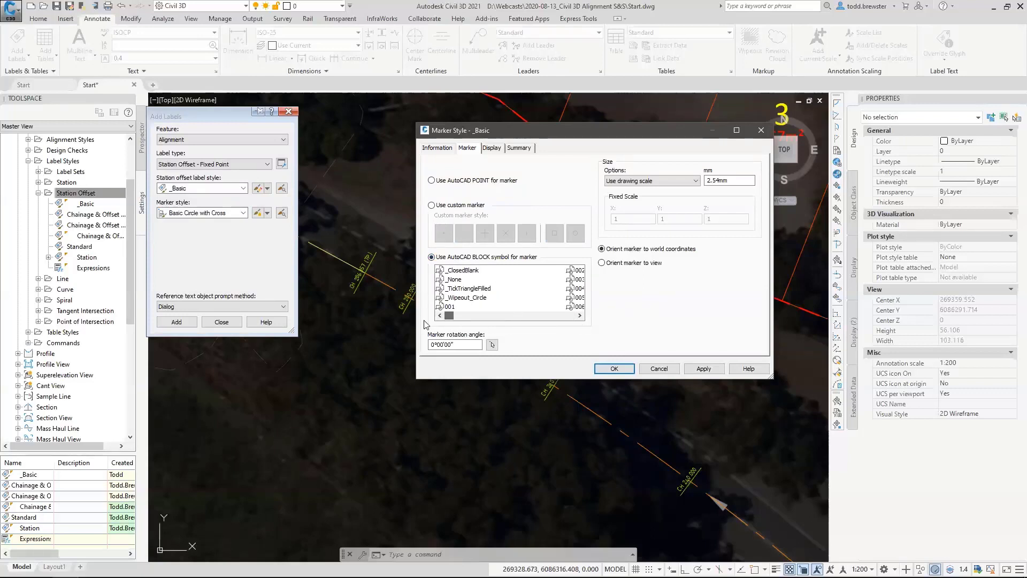
{"action": "right_click", "coordinate": [520, 287]}
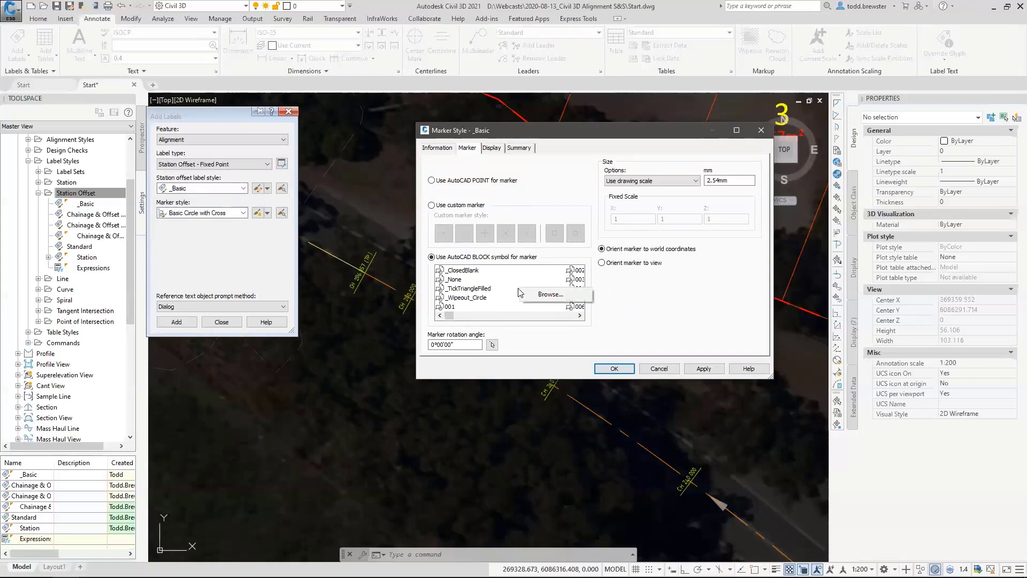
{"action": "left_click", "coordinate": [551, 294]}
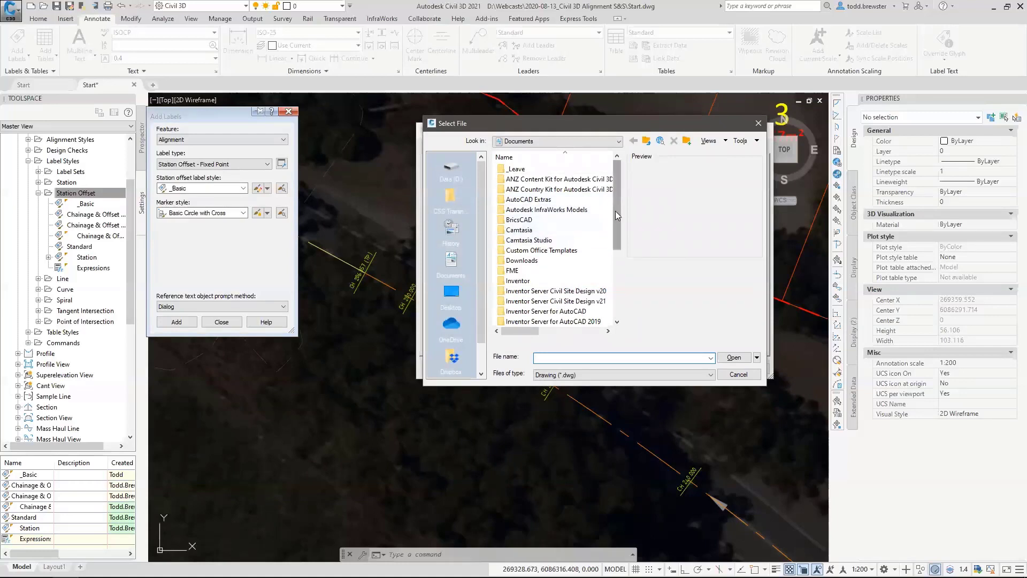
{"action": "left_click_drag", "start_coordinate": [617, 214], "coordinate": [621, 285]}
{"action": "left_click", "coordinate": [523, 301]}
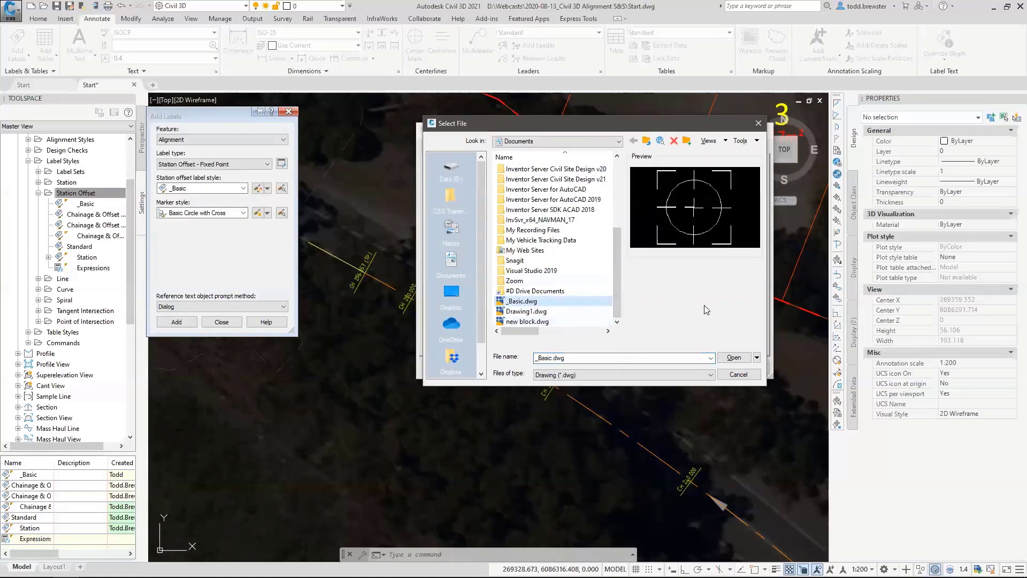
{"action": "left_click", "coordinate": [732, 357]}
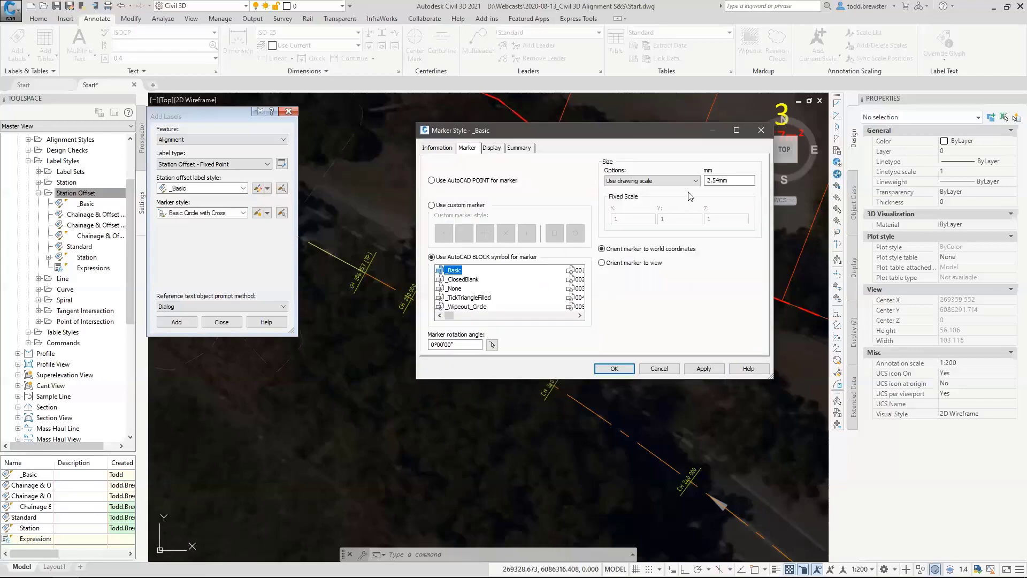
Set the marker size to 2.5 mm and its plan display colour to ByBlock, and accept the _Basic marker style.
{"action": "double_click", "coordinate": [727, 181]}
{"action": "type", "text": "2"}
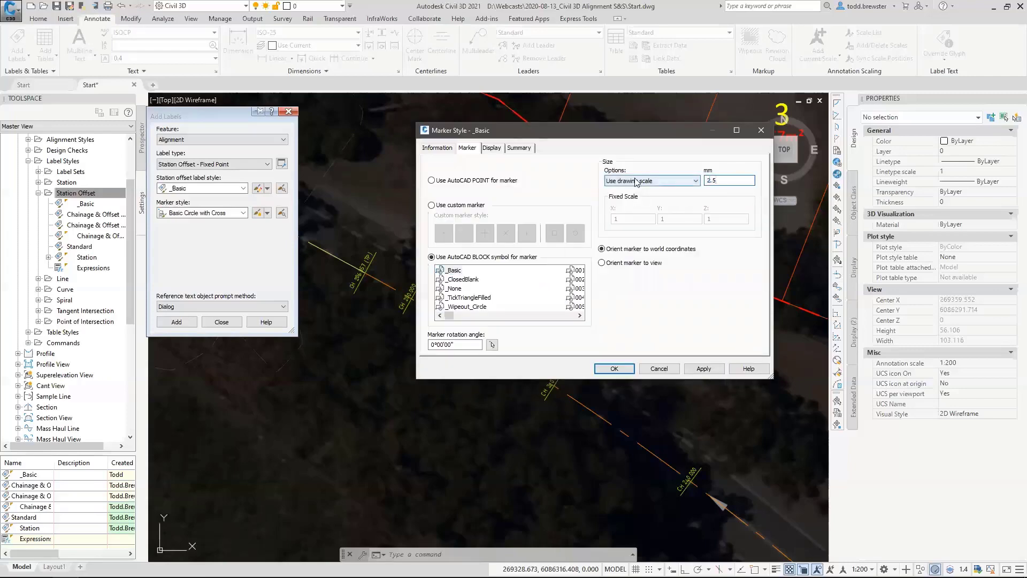
{"action": "left_click", "coordinate": [496, 149]}
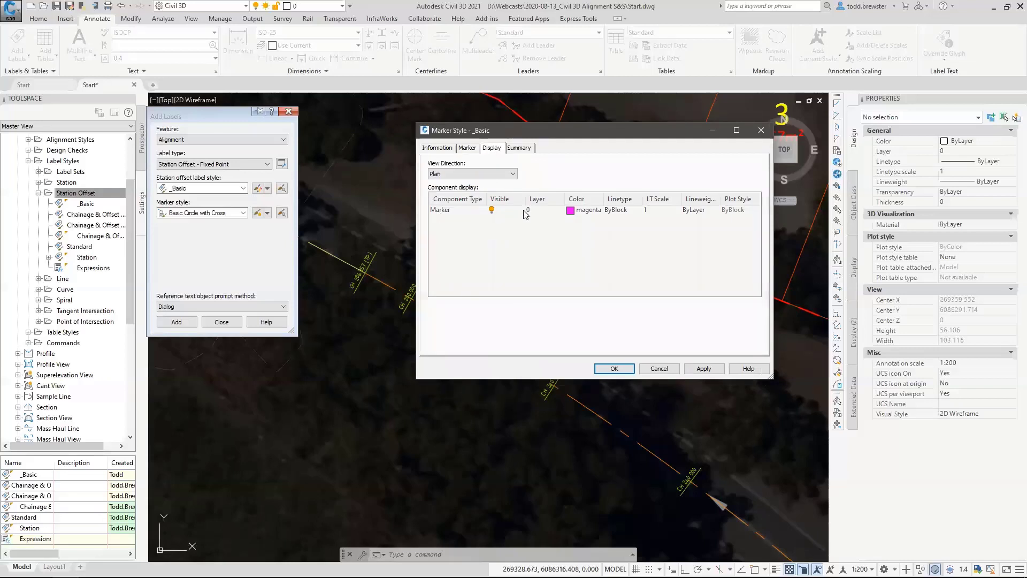
{"action": "left_click", "coordinate": [580, 214]}
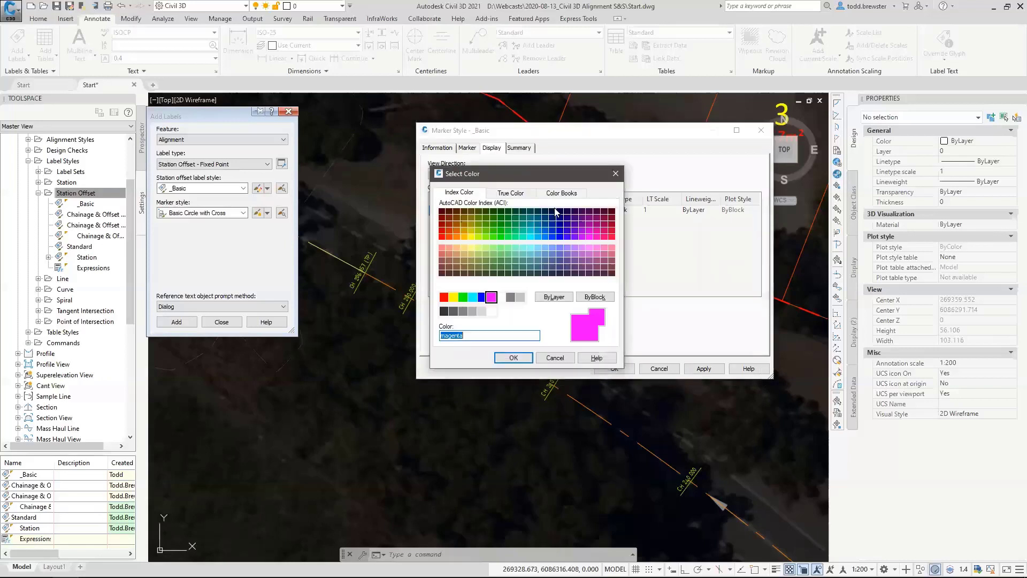
{"action": "left_click", "coordinate": [595, 296]}
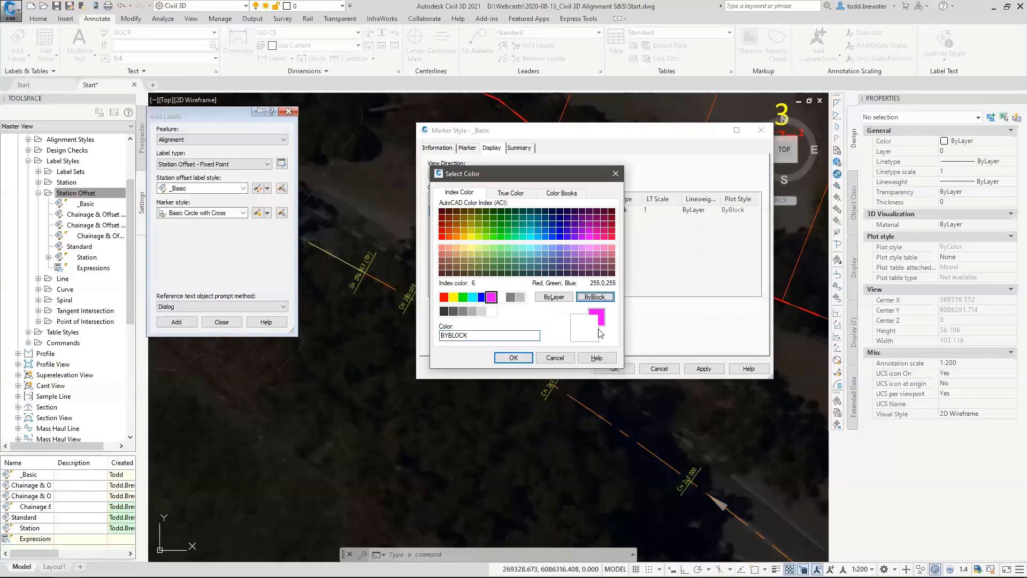
{"action": "left_click", "coordinate": [513, 357]}
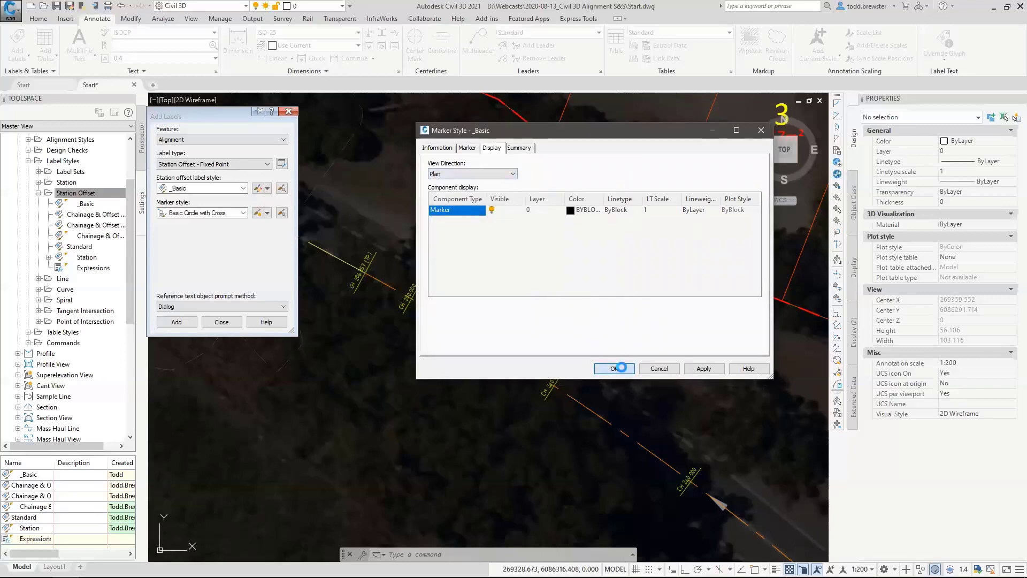
{"action": "left_click", "coordinate": [614, 368]}
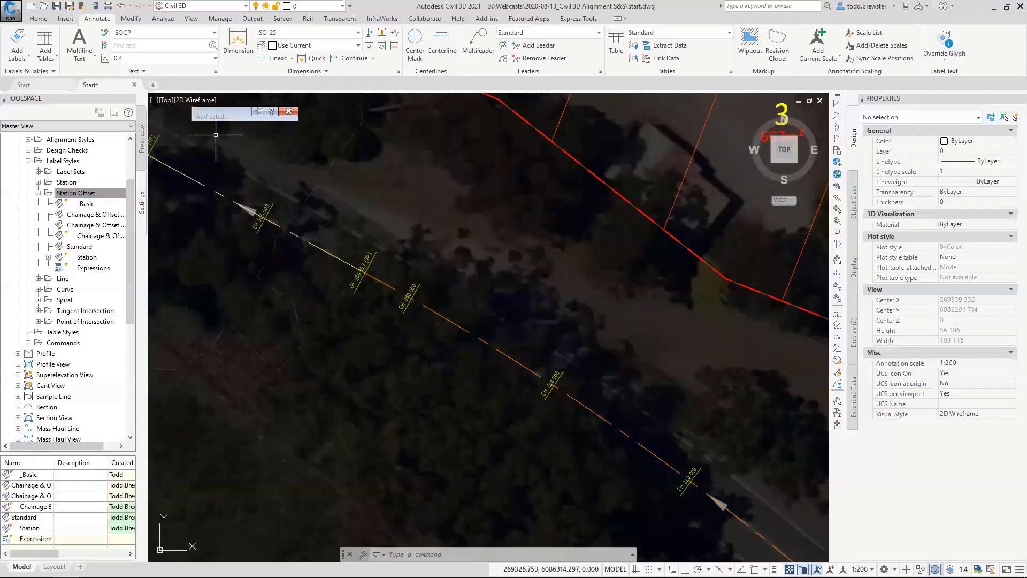
Start a fixed-point station offset label on the alignment at about chainage 270.05 with an offset of about 9.09 m.
{"action": "mouse_move", "coordinate": [214, 114]}
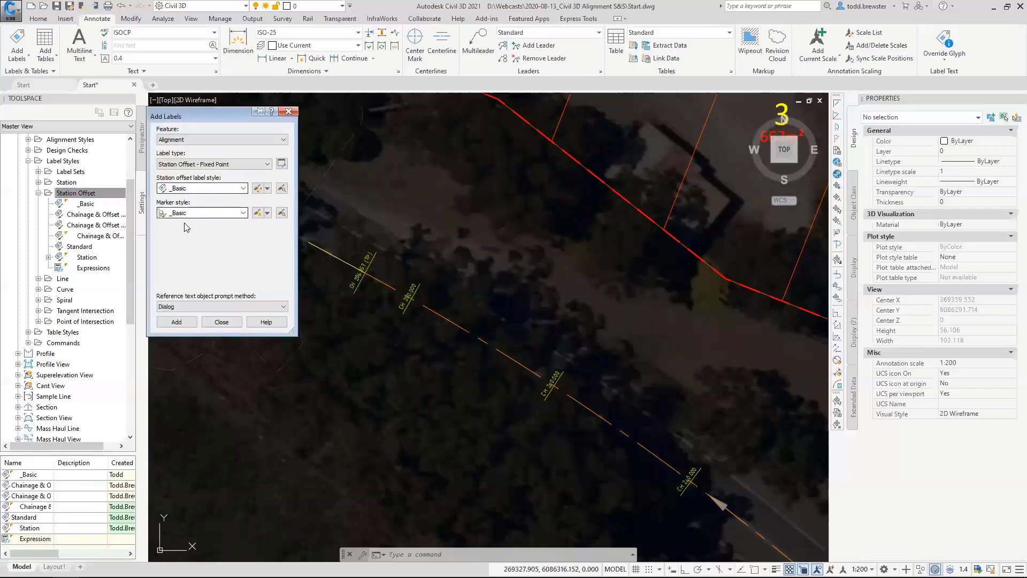
{"action": "left_click", "coordinate": [177, 321]}
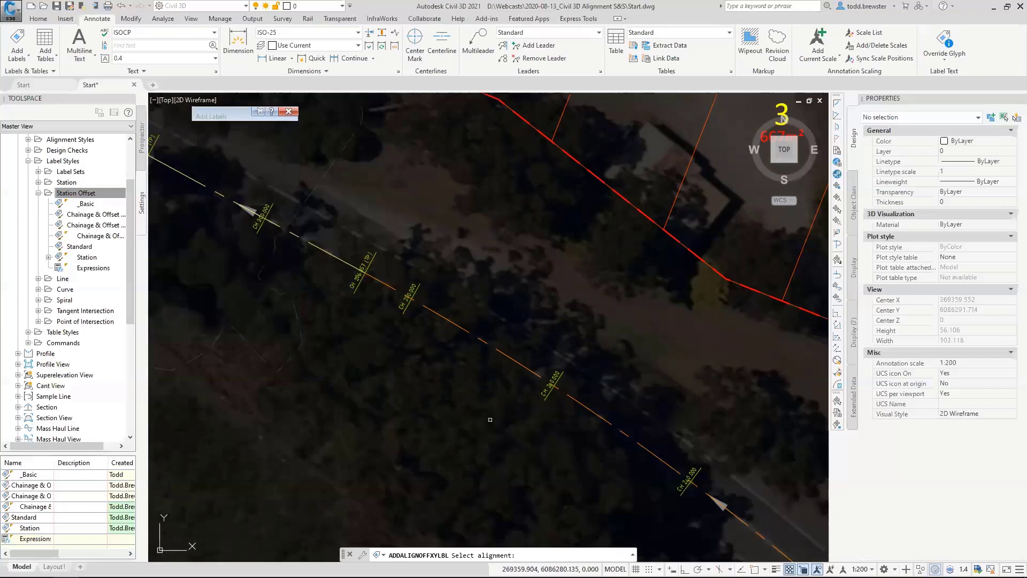
{"action": "left_click", "coordinate": [508, 359]}
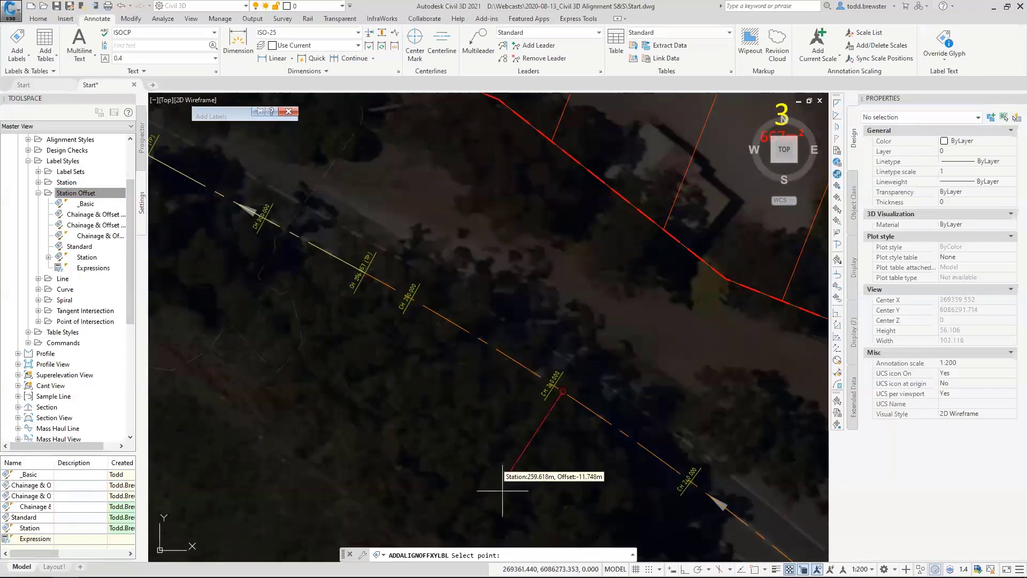
{"action": "left_click", "coordinate": [523, 278]}
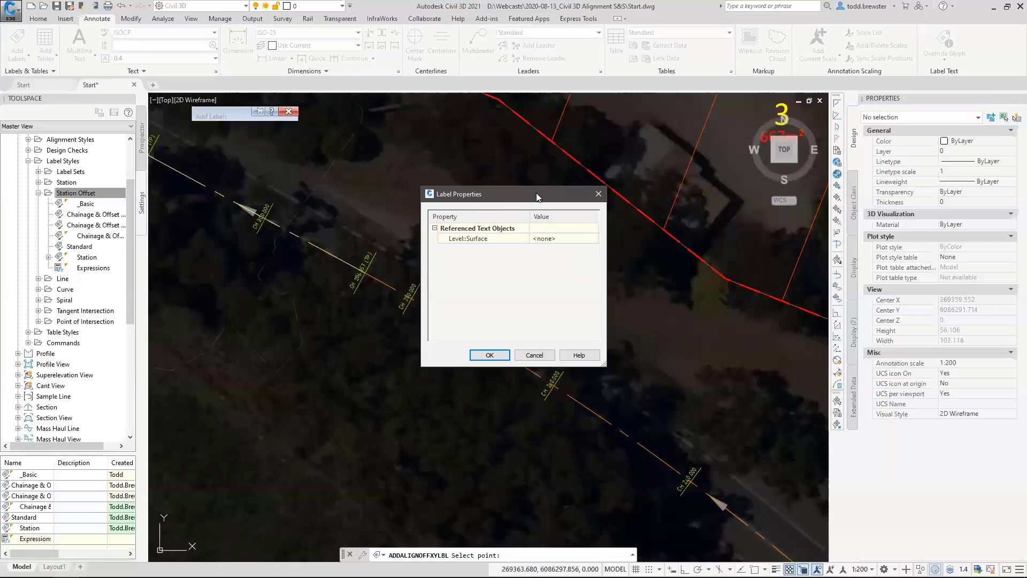
Pick the NS surface in the drawing as the label's level reference, accept it and finish placing labels.
{"action": "left_click", "coordinate": [544, 237]}
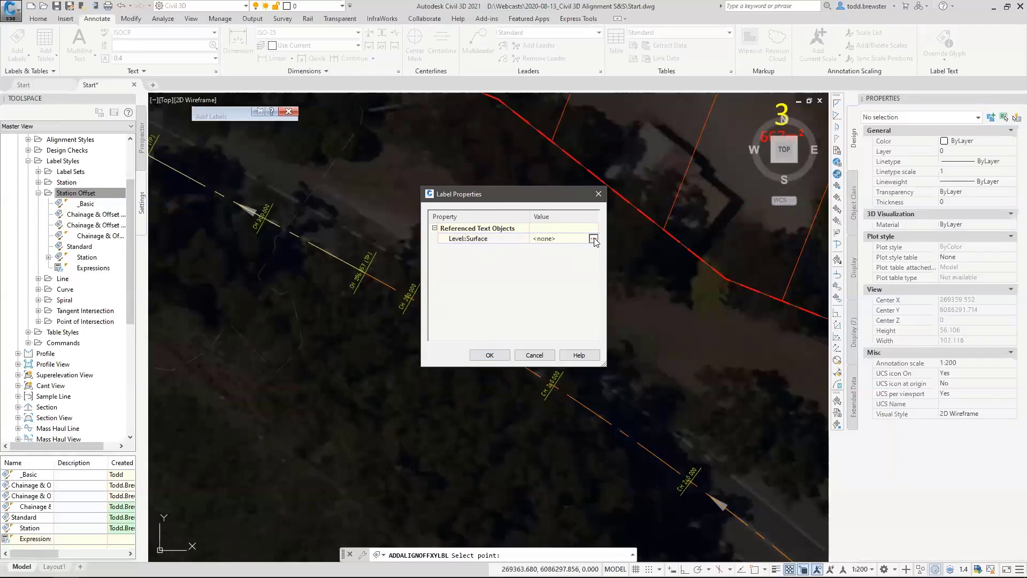
{"action": "left_click", "coordinate": [593, 238]}
{"action": "scroll", "coordinate": [472, 357], "scroll_direction": "down", "scroll_amount": 5}
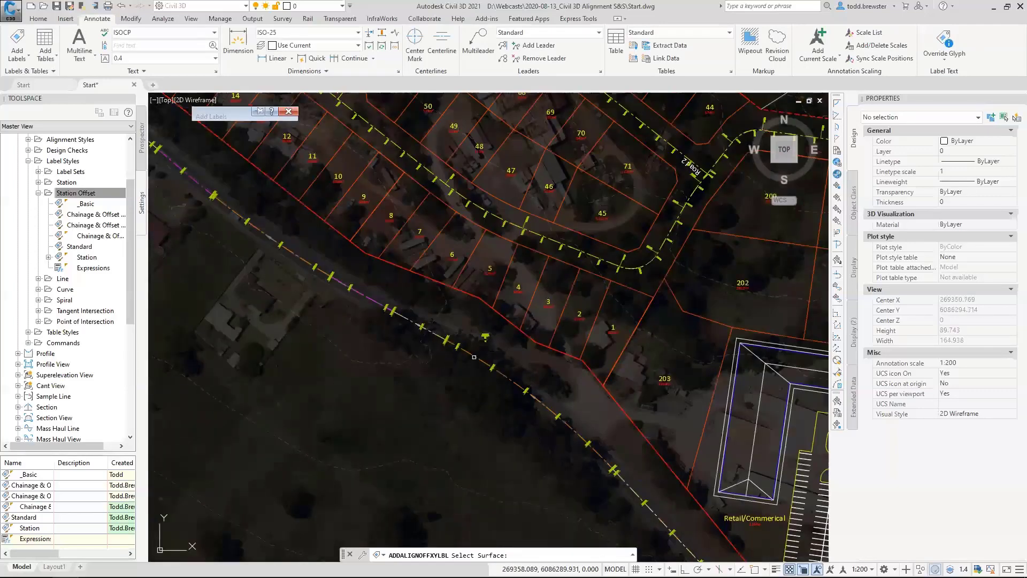
{"action": "left_click", "coordinate": [422, 465]}
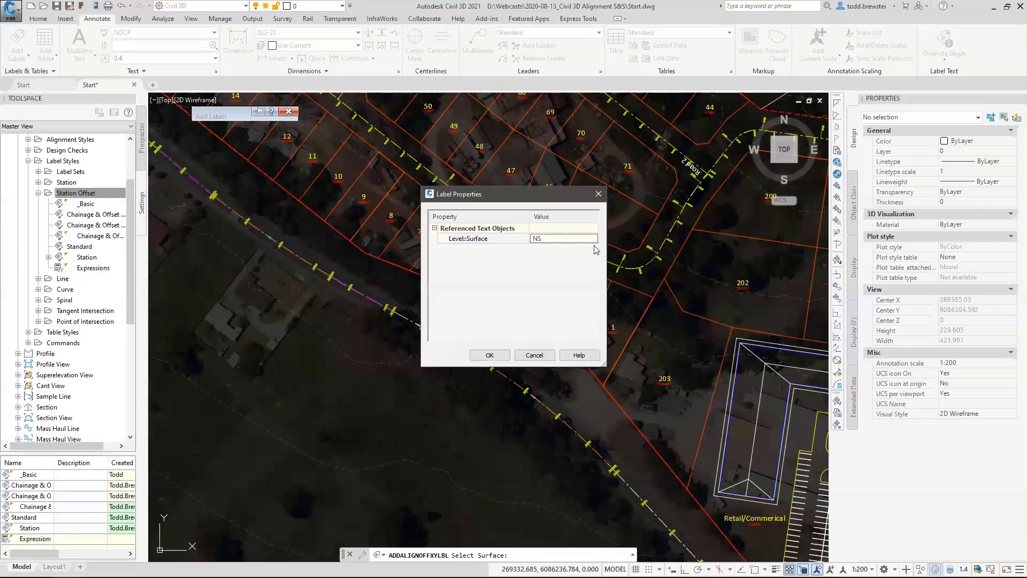
{"action": "left_click", "coordinate": [489, 355]}
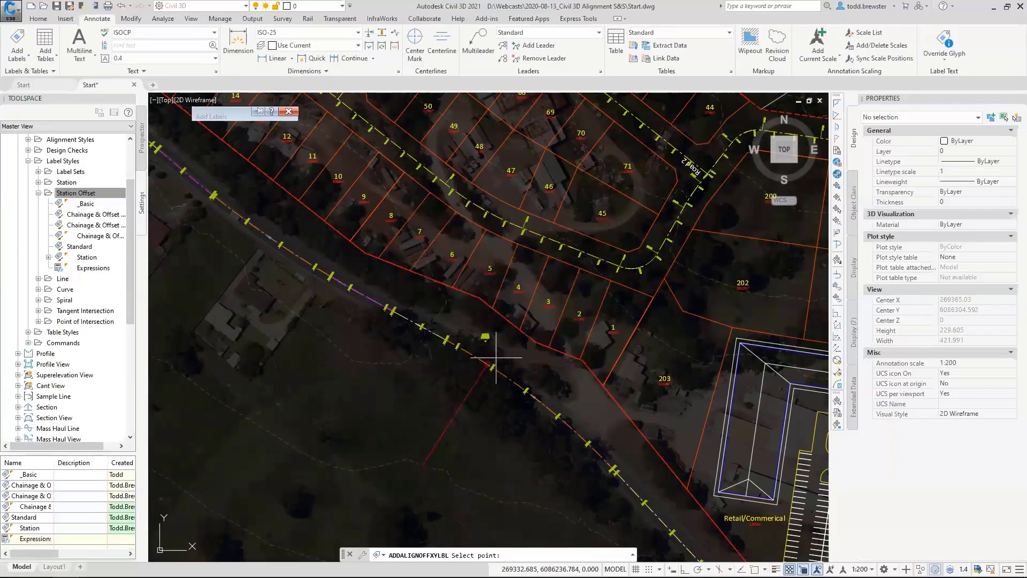
{"action": "scroll", "coordinate": [523, 300], "scroll_direction": "up", "scroll_amount": 5}
{"action": "scroll", "coordinate": [570, 256], "scroll_direction": "up", "scroll_amount": 4}
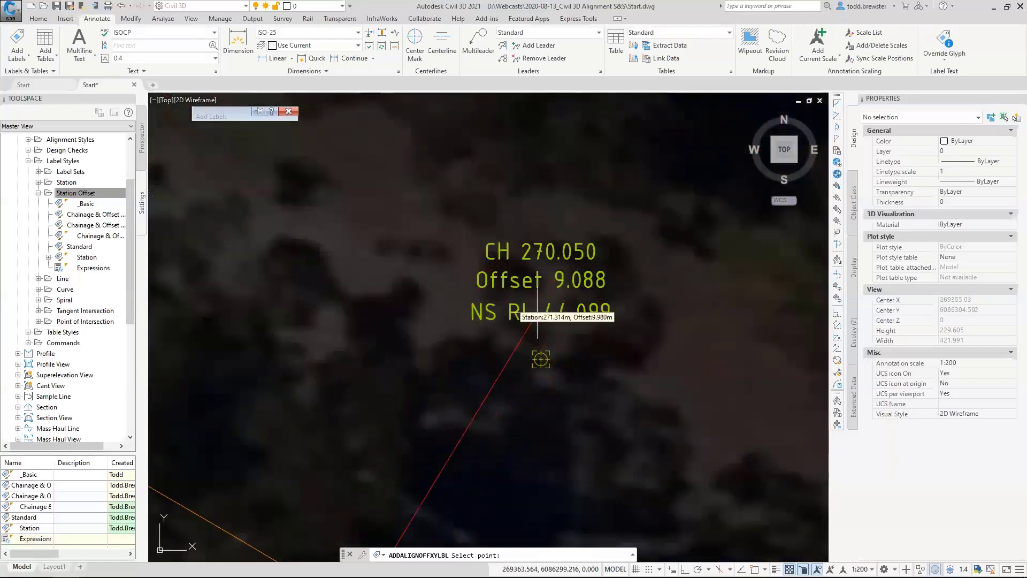
{"action": "scroll", "coordinate": [609, 308], "scroll_direction": "down", "scroll_amount": 5}
{"action": "scroll", "coordinate": [617, 316], "scroll_direction": "up", "scroll_amount": 2}
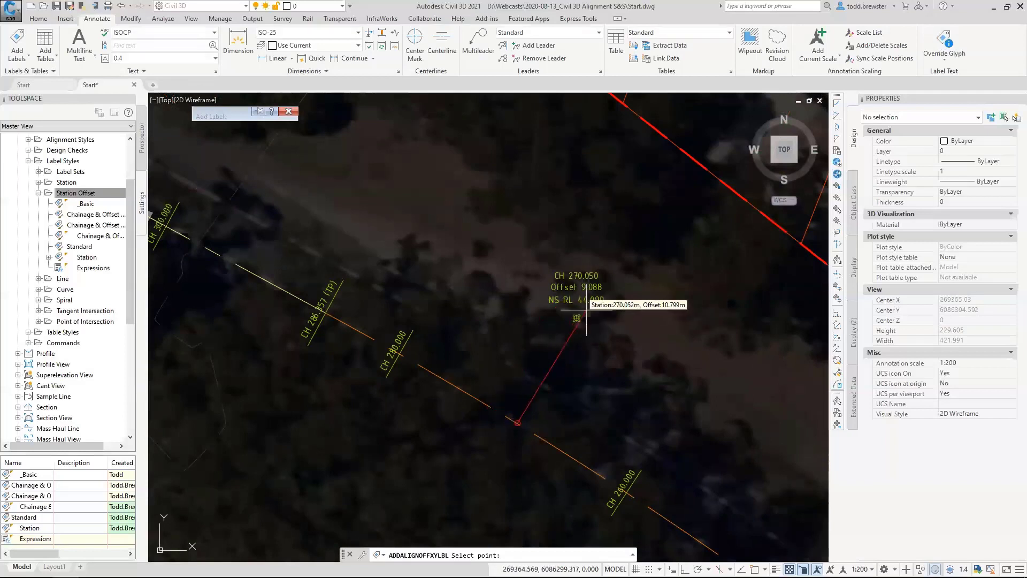
{"action": "key", "text": "Escape"}
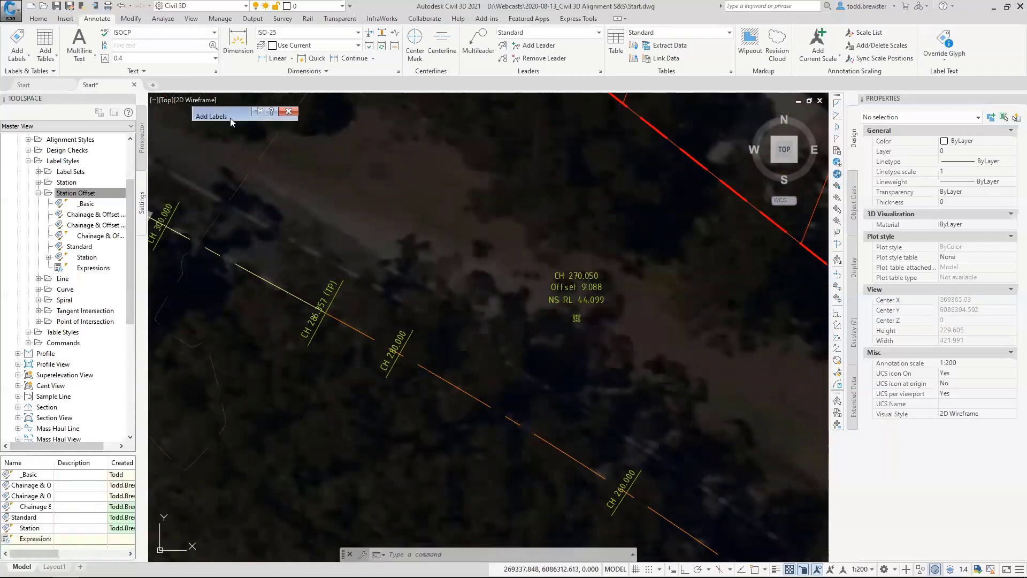
Change the label type to Station Offset with the _Basic label style and the _Basic marker style.
{"action": "mouse_move", "coordinate": [230, 118]}
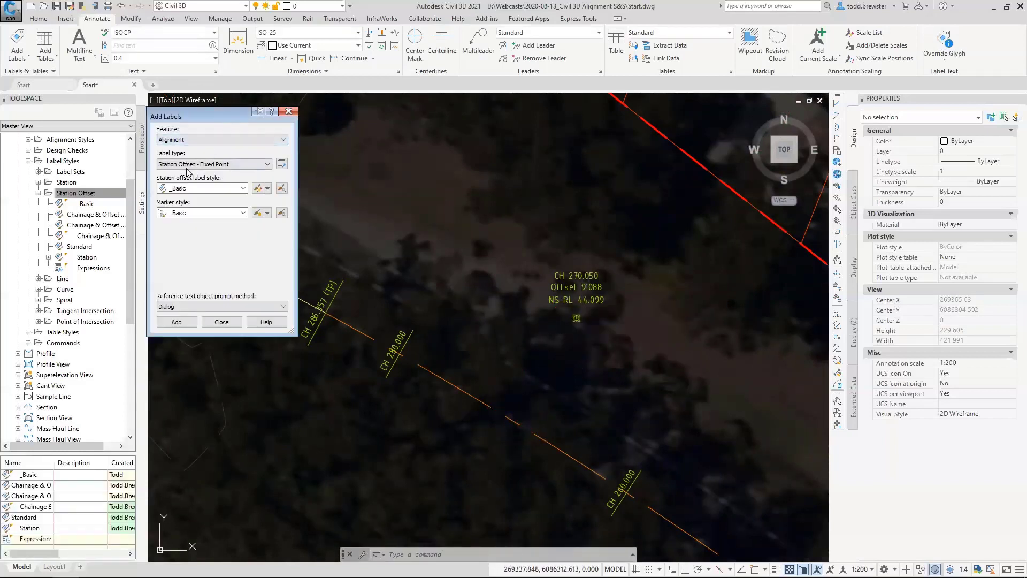
{"action": "left_click", "coordinate": [209, 164]}
{"action": "left_click", "coordinate": [196, 181]}
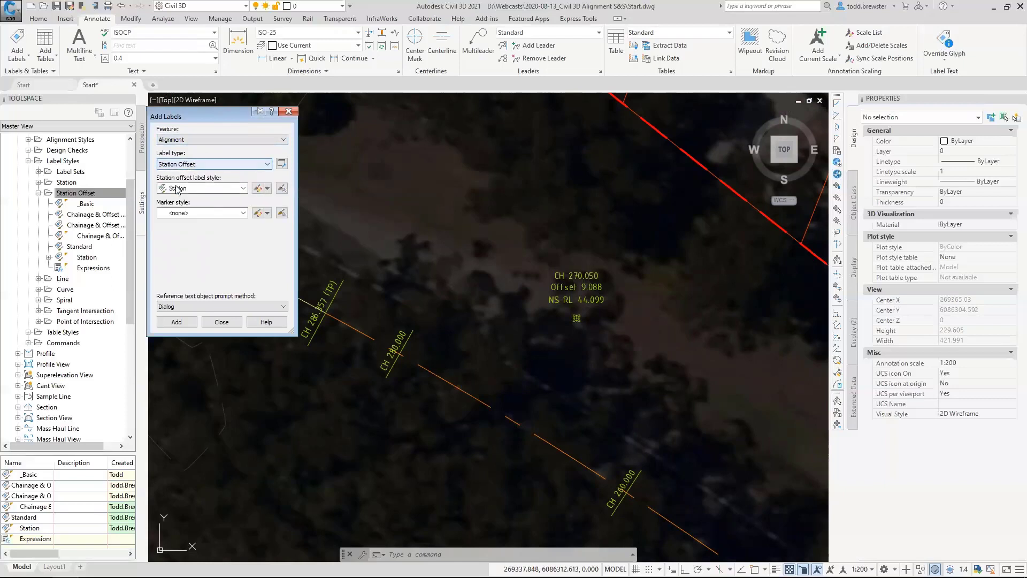
{"action": "left_click", "coordinate": [177, 187]}
{"action": "left_click", "coordinate": [190, 198]}
{"action": "left_click", "coordinate": [180, 212]}
{"action": "left_click", "coordinate": [187, 234]}
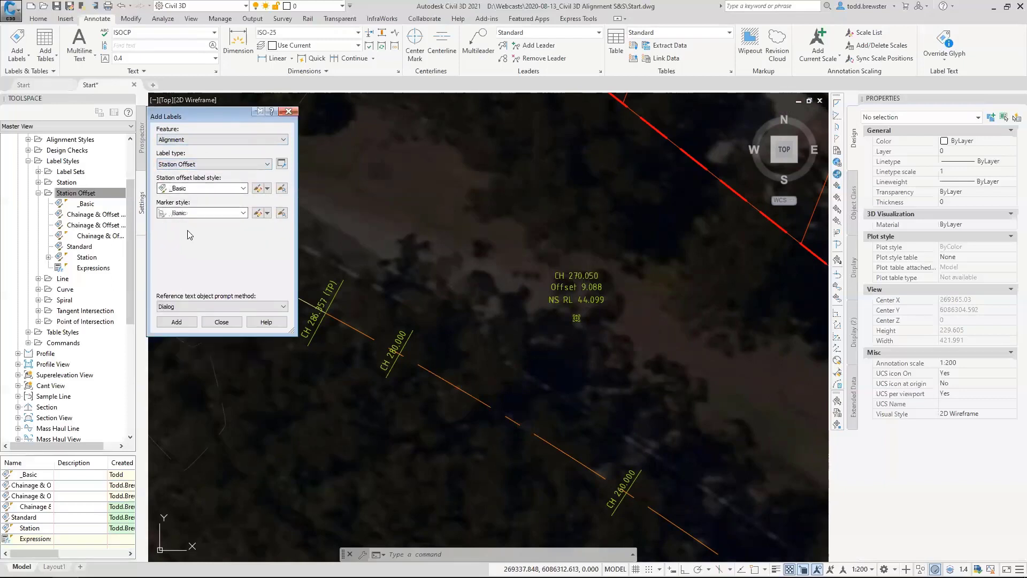
Add a station offset label to the alignment between chainages 260 and 280, offset to its south-west side.
{"action": "left_click", "coordinate": [188, 321]}
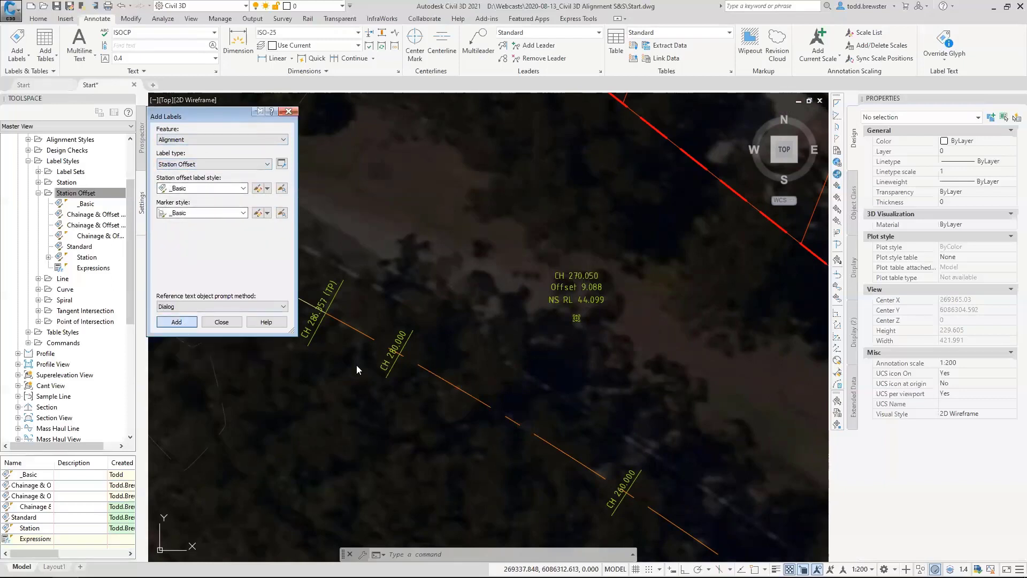
{"action": "left_click", "coordinate": [490, 408]}
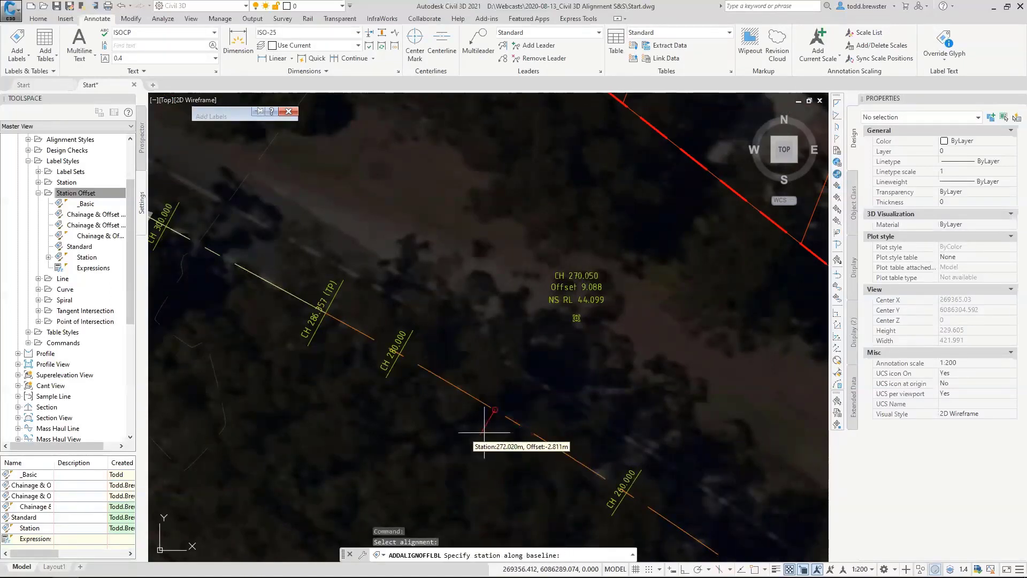
{"action": "left_click", "coordinate": [451, 434]}
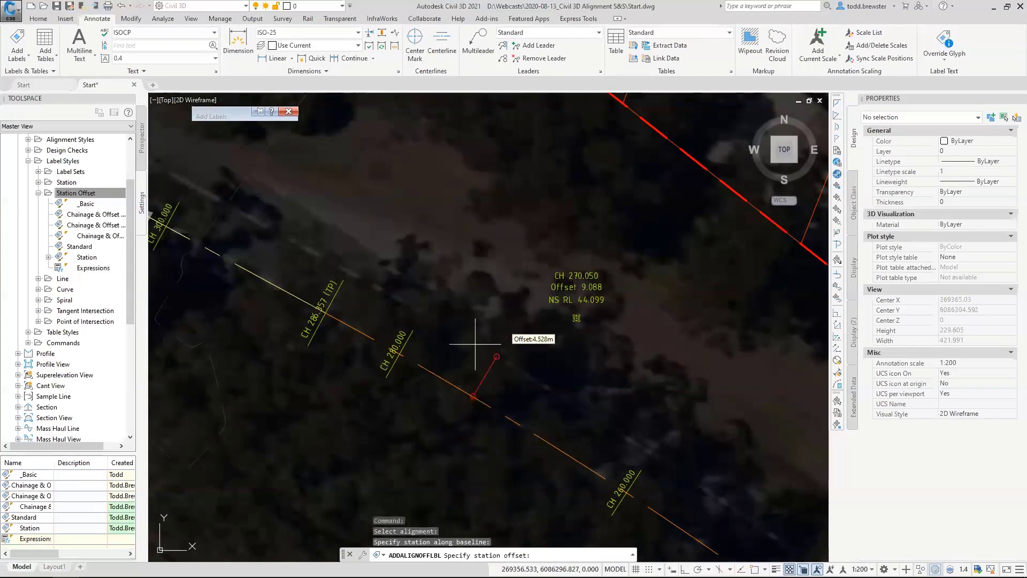
{"action": "middle_click_drag", "start_coordinate": [422, 457], "coordinate": [458, 368]}
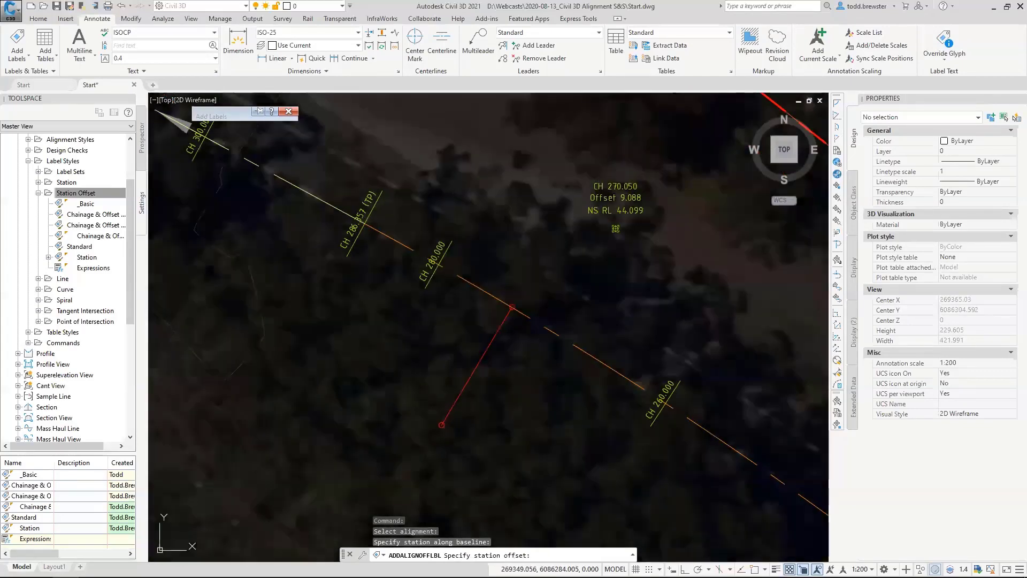
{"action": "left_click", "coordinate": [441, 425]}
Choose NS from the surface list as the level reference for the new station offset label.
{"action": "left_click", "coordinate": [567, 238]}
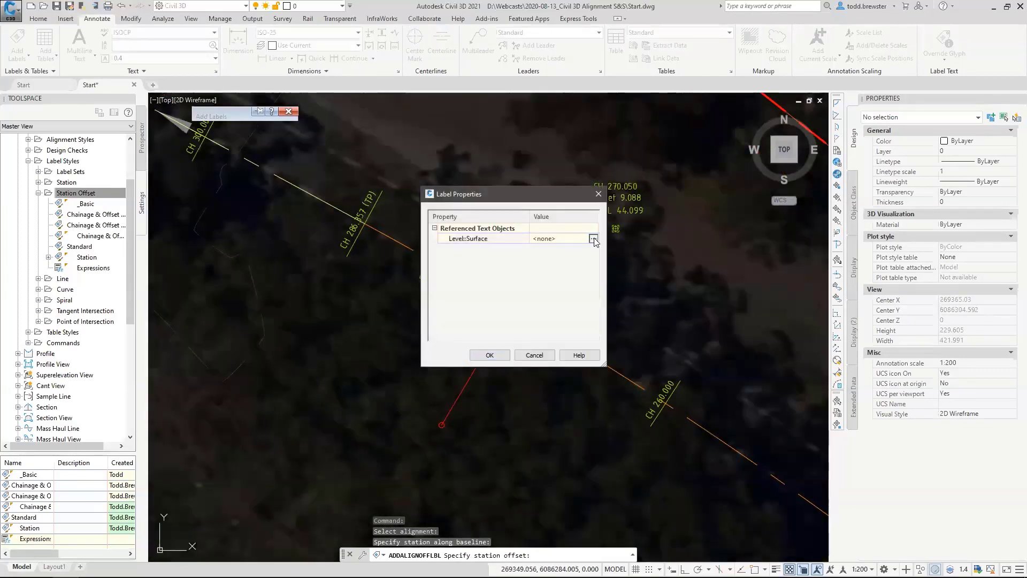
{"action": "left_click", "coordinate": [594, 238]}
{"action": "scroll", "coordinate": [468, 383], "scroll_direction": "down", "scroll_amount": 6}
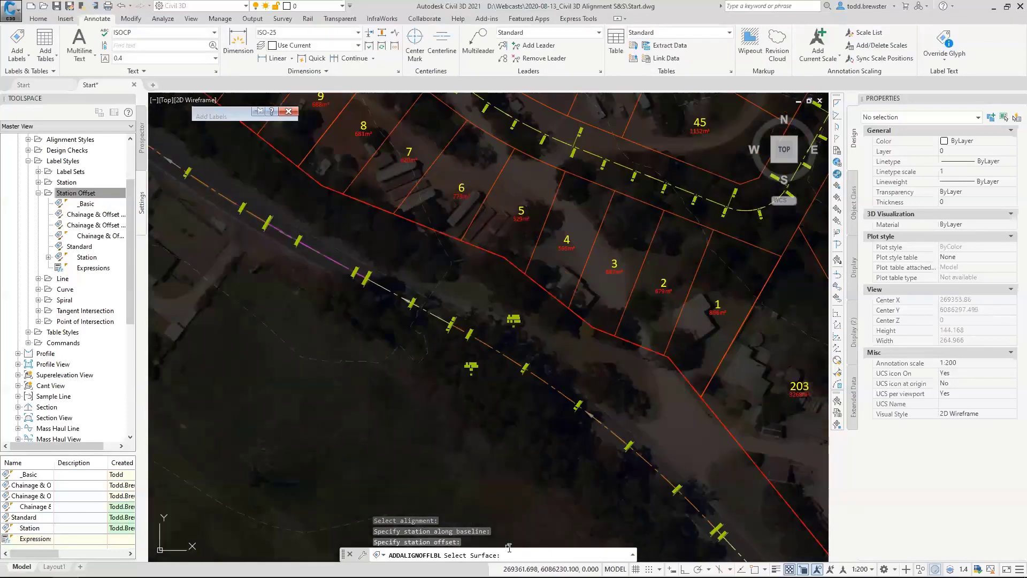
{"action": "key", "text": "Return"}
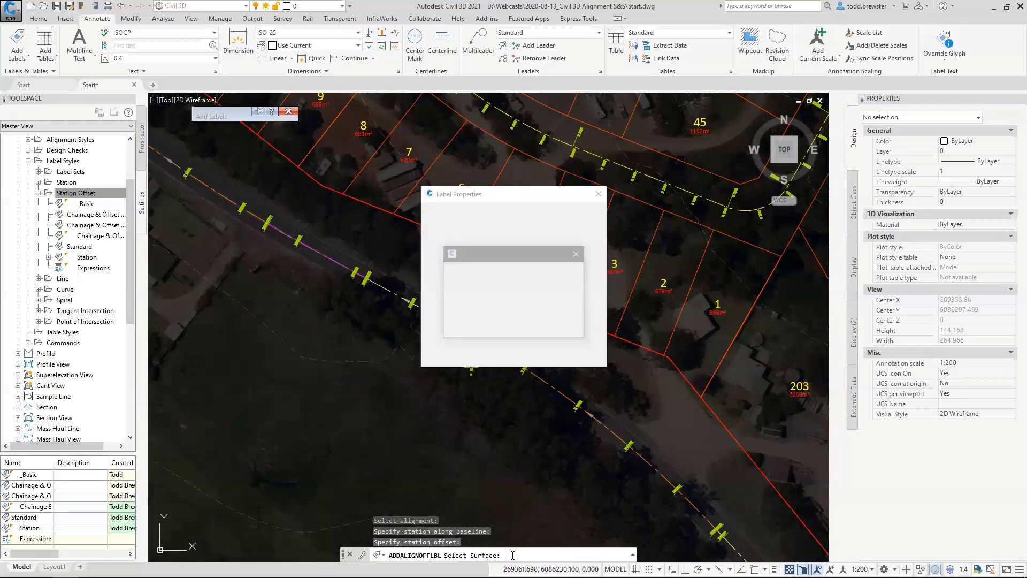
{"action": "left_click", "coordinate": [478, 278]}
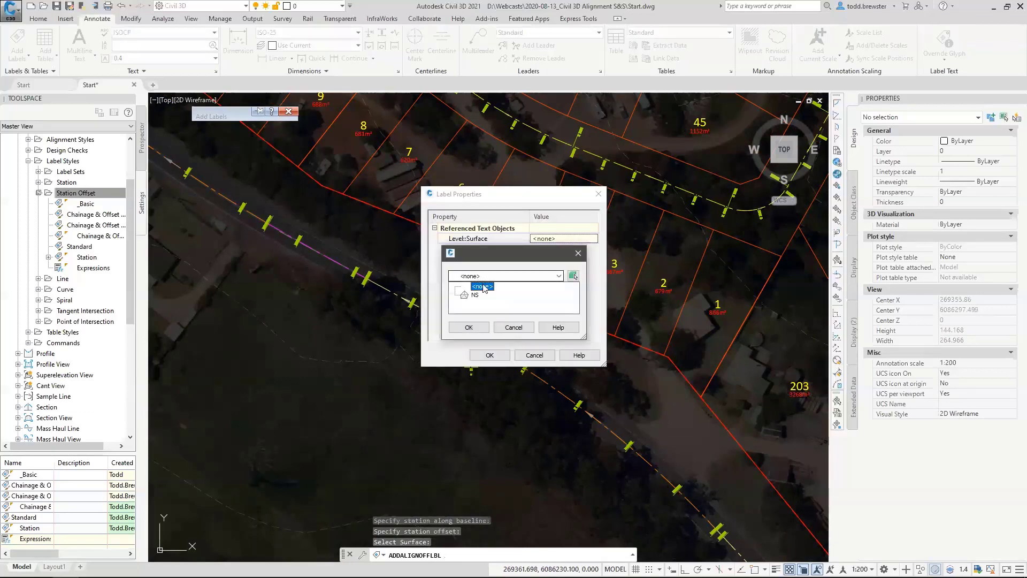
{"action": "left_click", "coordinate": [469, 329]}
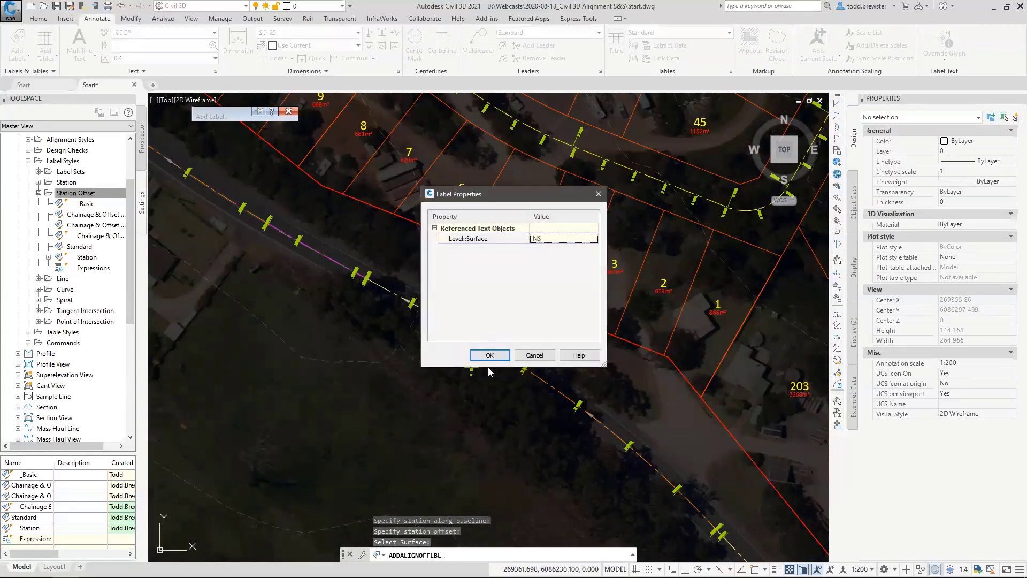
Accept NS as the new label's level surface and finish placing station offset labels.
{"action": "left_click", "coordinate": [489, 358]}
{"action": "key", "text": "Escape"}
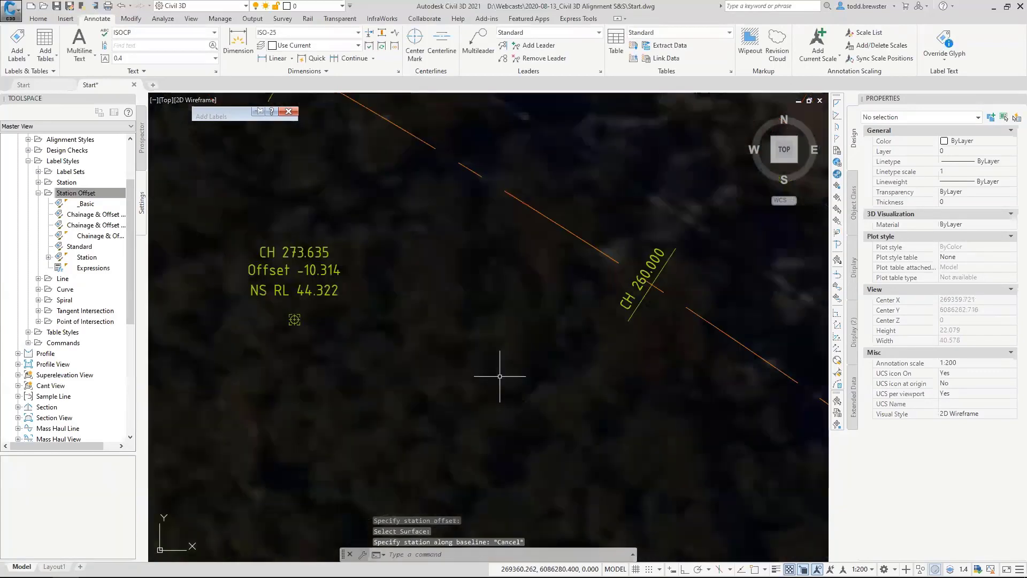
{"action": "scroll", "coordinate": [463, 393], "scroll_direction": "down", "scroll_amount": 2}
{"action": "key", "text": "Escape"}
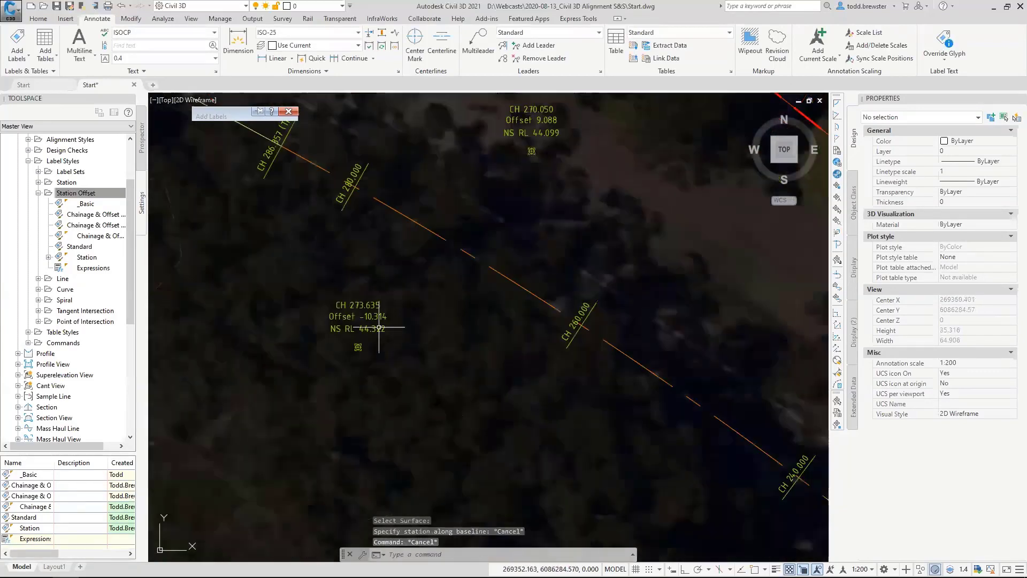
Set the true colour of the station offset label south-west of the alignment, between chainages 260 and 280, to red.
{"action": "scroll", "coordinate": [384, 338], "scroll_direction": "up", "scroll_amount": 2}
{"action": "left_click", "coordinate": [357, 323]}
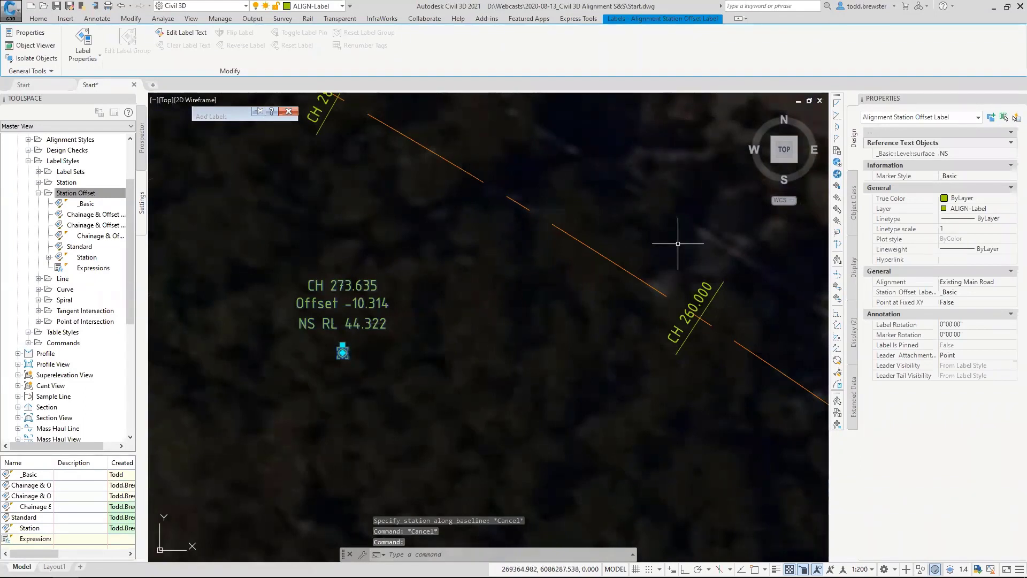
{"action": "left_click", "coordinate": [970, 200]}
{"action": "left_click", "coordinate": [956, 227]}
{"action": "key", "text": "Escape"}
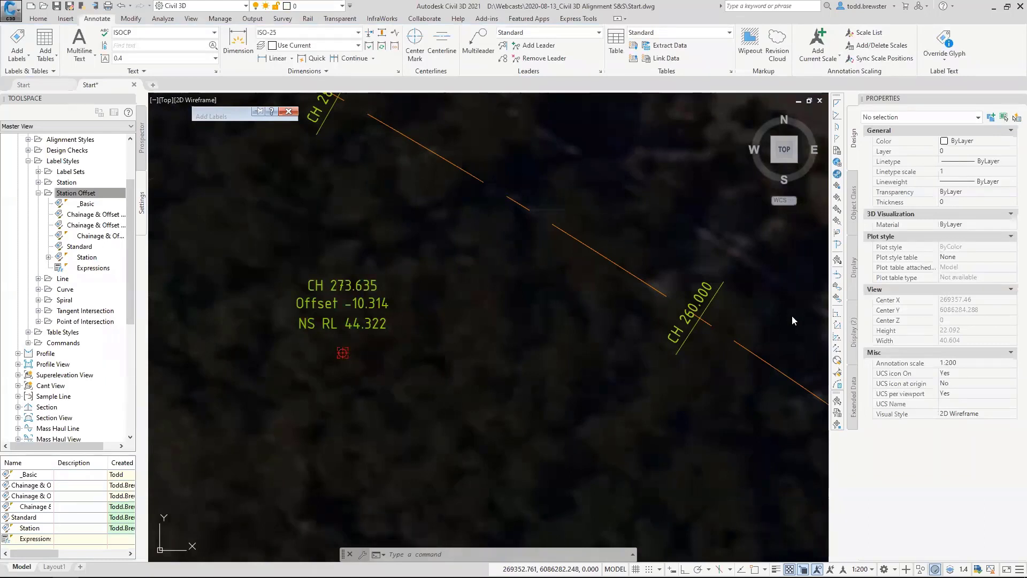
Stretch the Existing Main Road alignment's intersection point between chainages 220 and 240 slightly north-east twice, and clear the selection.
{"action": "scroll", "coordinate": [380, 344], "scroll_direction": "down", "scroll_amount": 4}
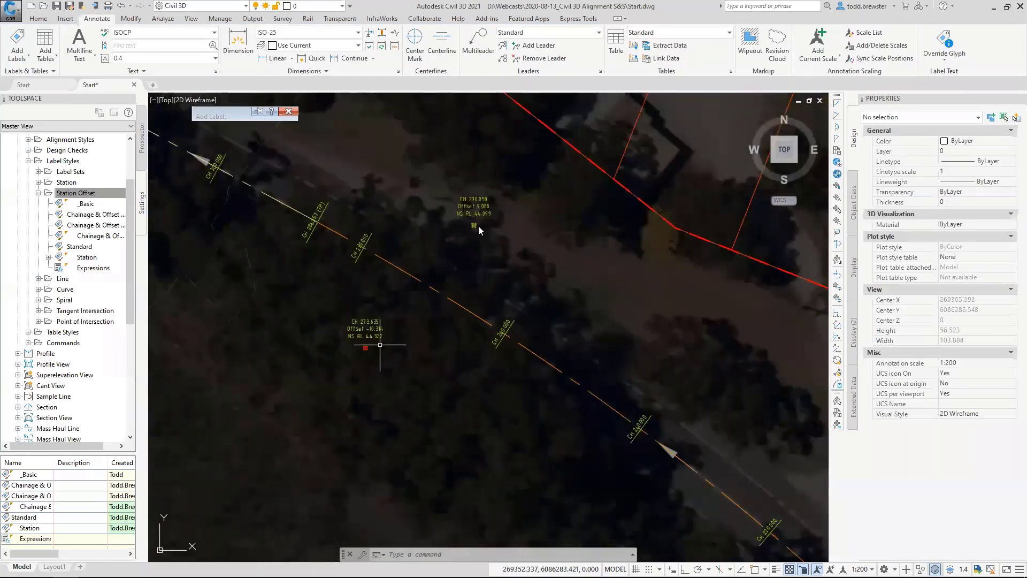
{"action": "left_click", "coordinate": [485, 313]}
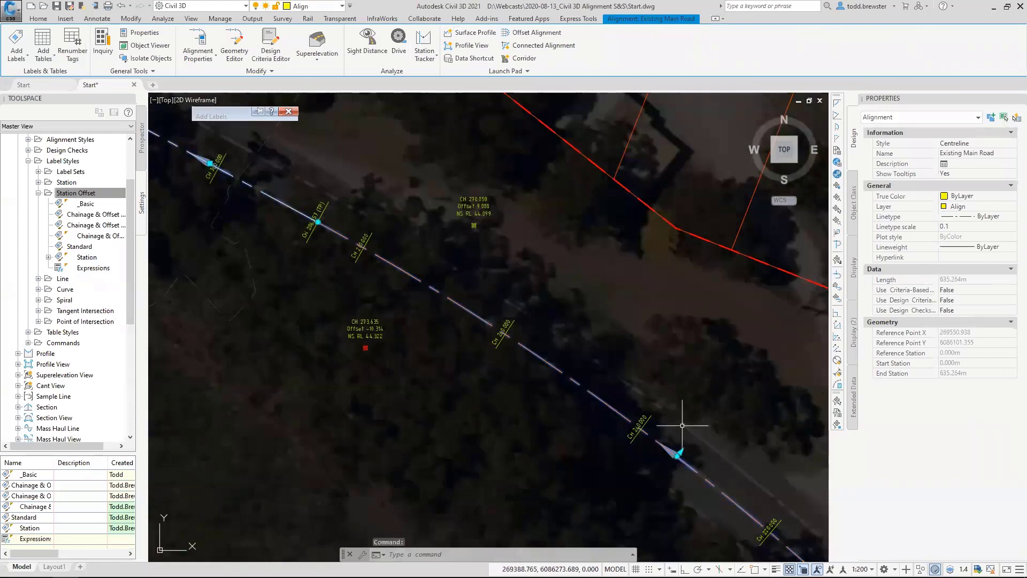
{"action": "left_click", "coordinate": [678, 456]}
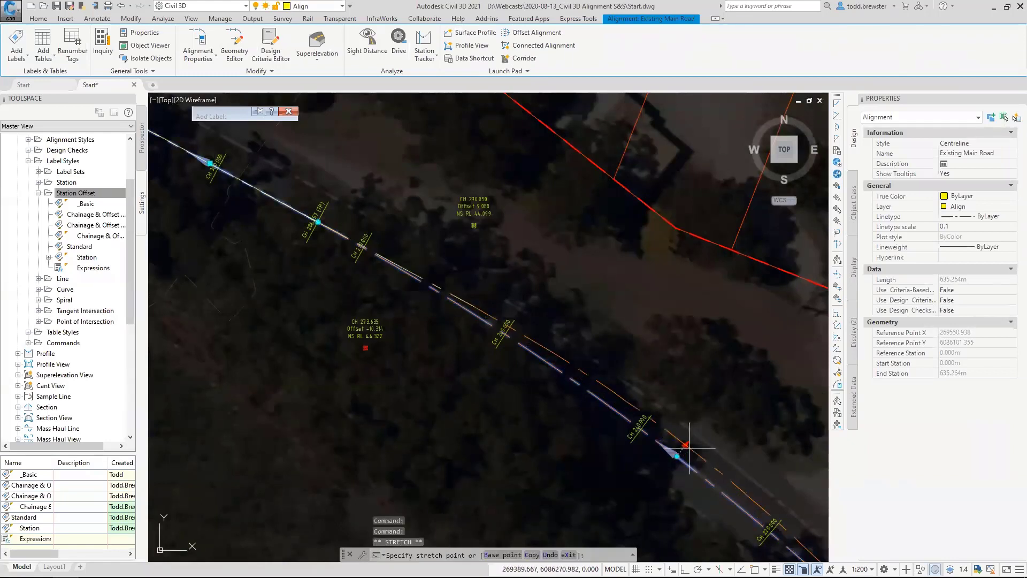
{"action": "left_click", "coordinate": [690, 447]}
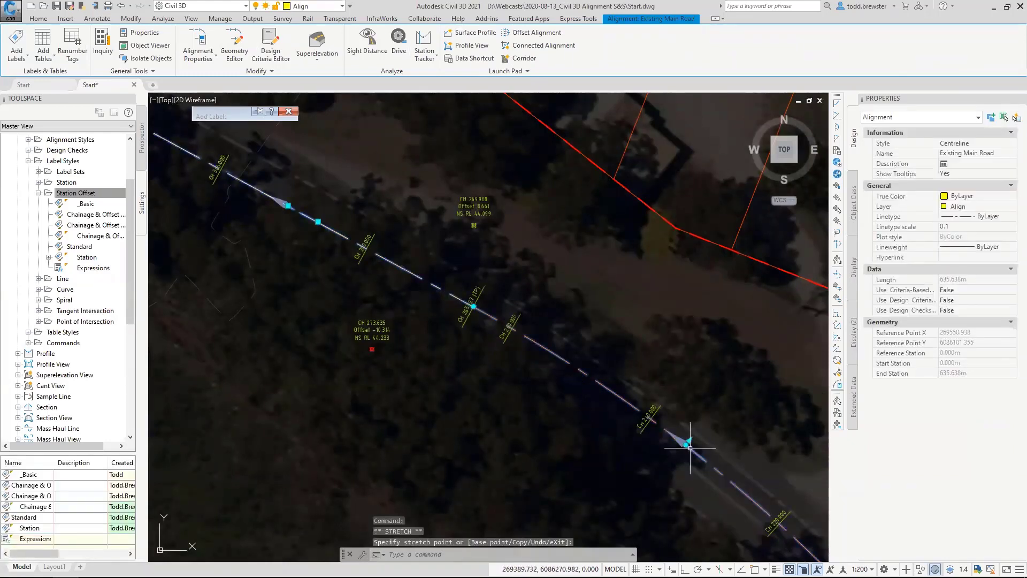
{"action": "left_click", "coordinate": [689, 447]}
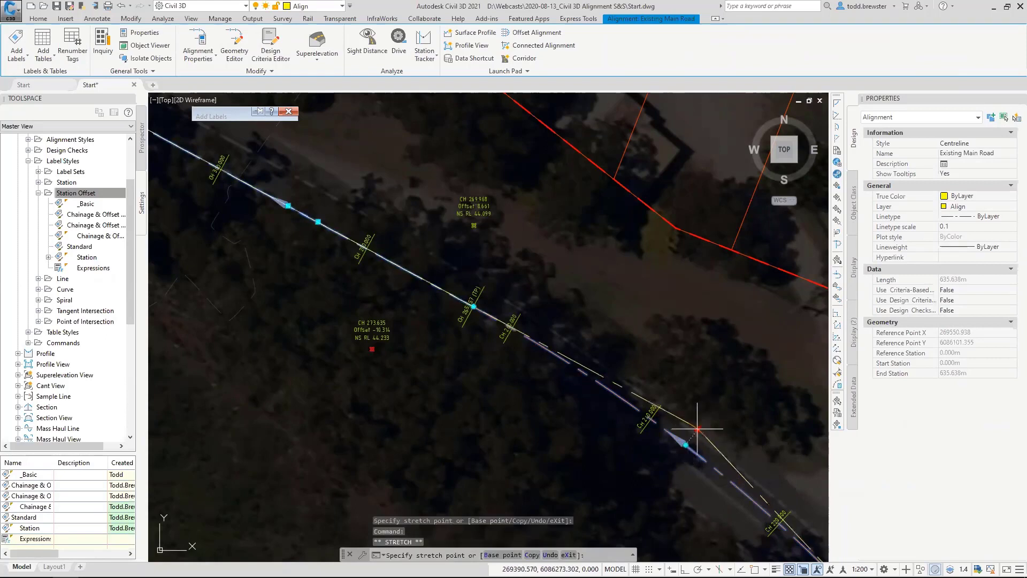
{"action": "left_click", "coordinate": [693, 434]}
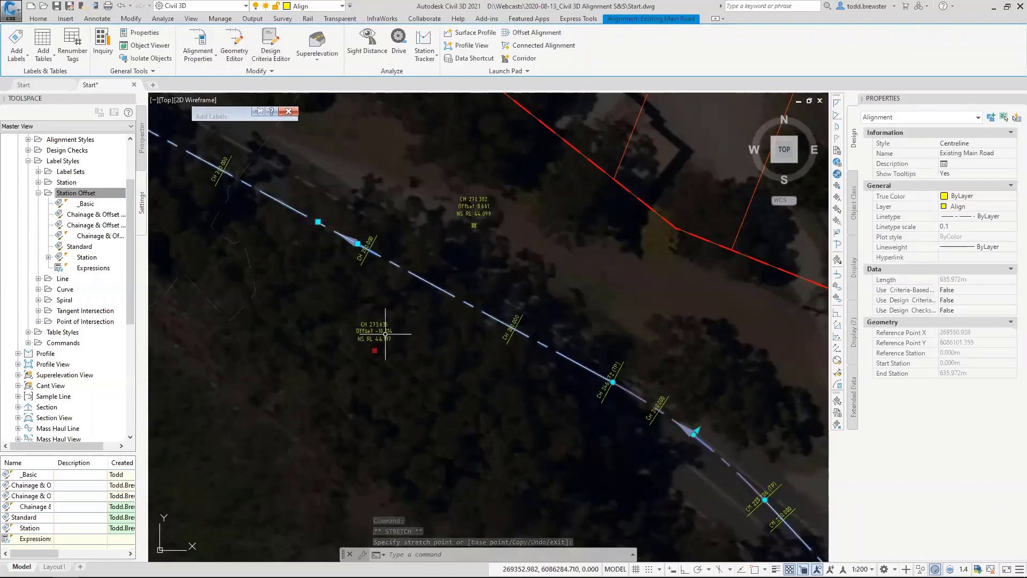
{"action": "key", "text": "Escape"}
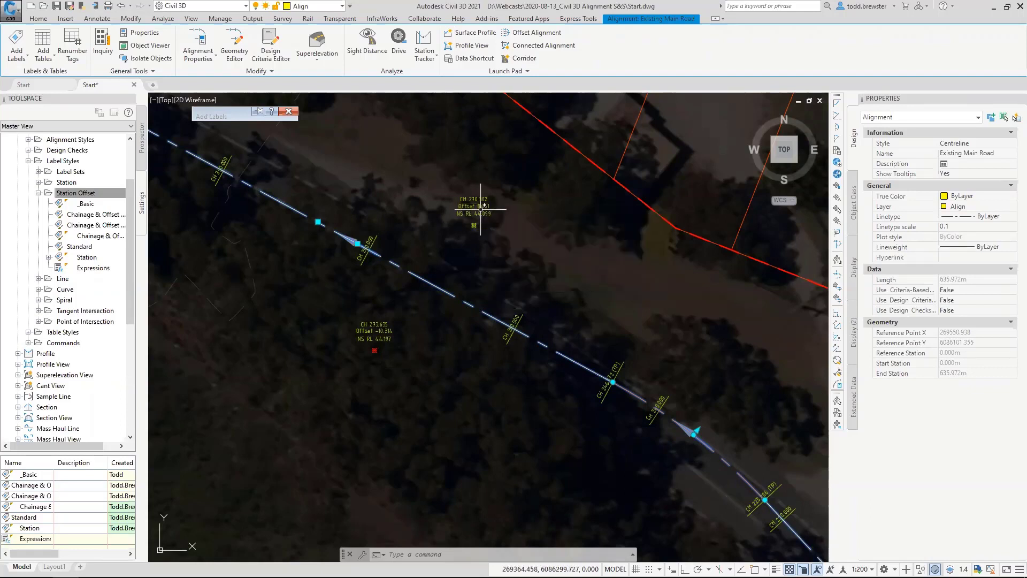
{"action": "key", "text": "Escape"}
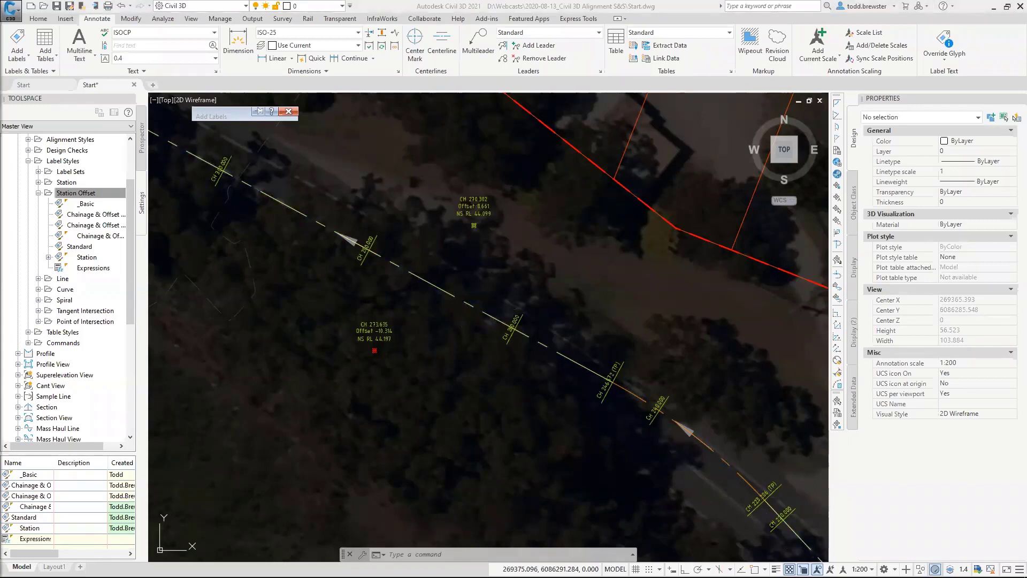
{"action": "key", "text": "Escape"}
{"action": "key", "text": "Escape"}
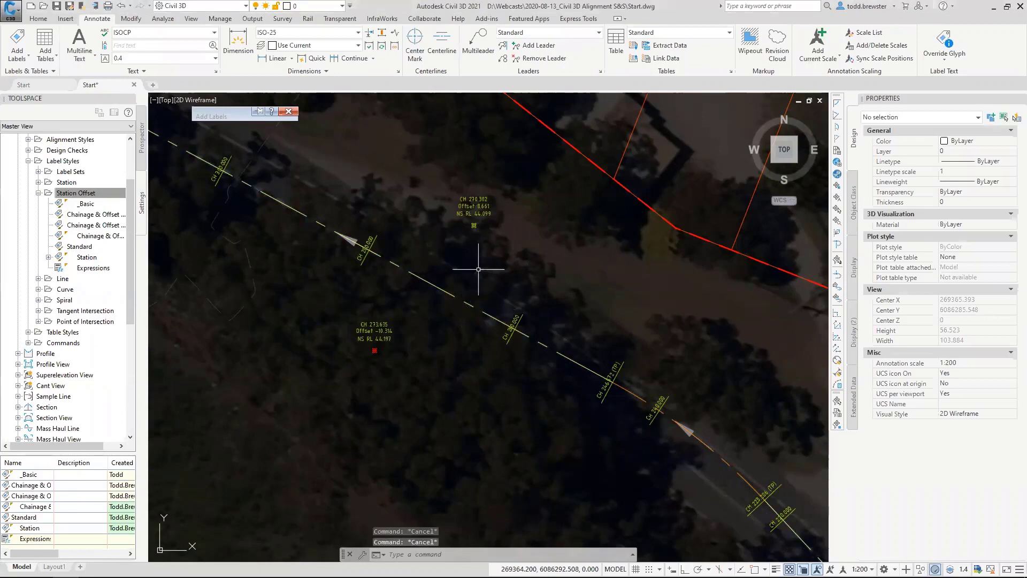
Examine the Point of Intersection, Line and Spiral label style categories for alignments, along with the whole alignment in the drawing.
{"action": "left_click", "coordinate": [67, 193]}
{"action": "left_click", "coordinate": [39, 192]}
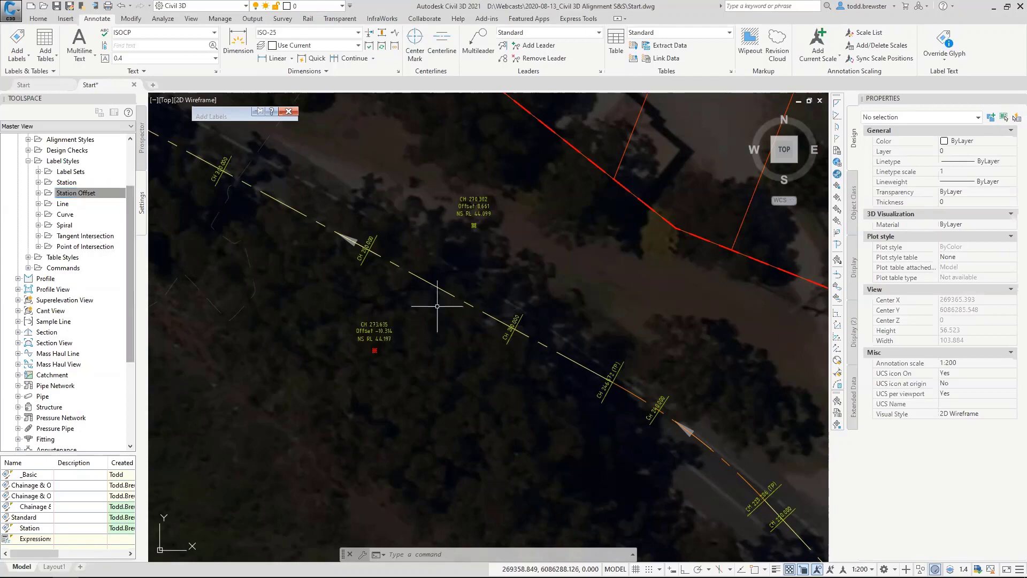
{"action": "left_click", "coordinate": [82, 247]}
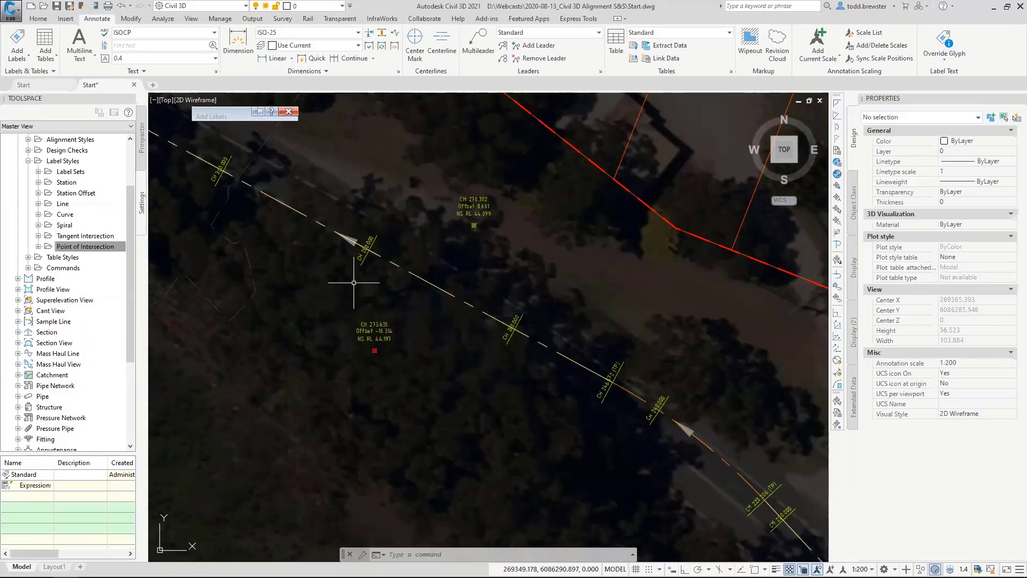
{"action": "scroll", "coordinate": [352, 281], "scroll_direction": "down", "scroll_amount": 2}
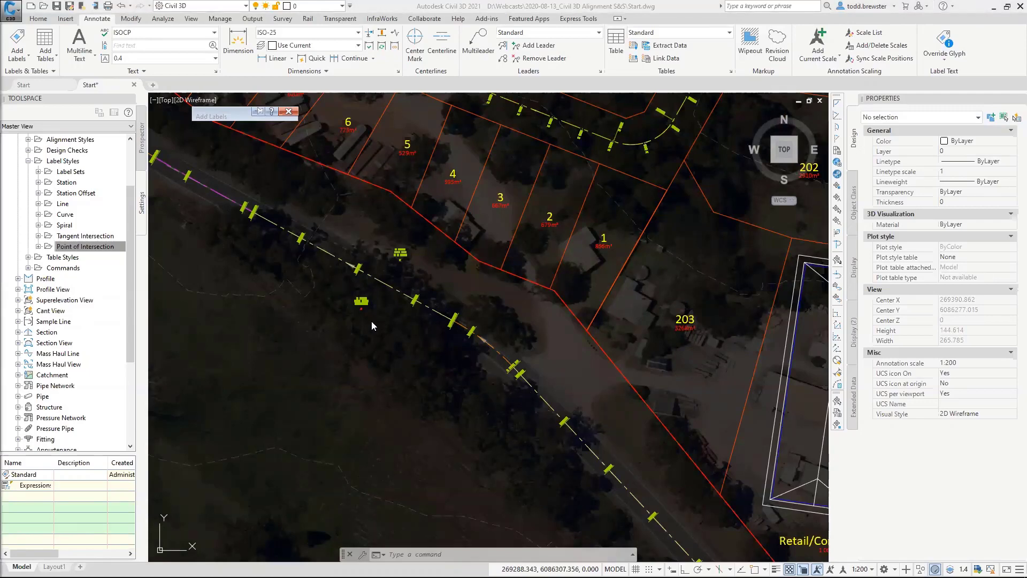
{"action": "scroll", "coordinate": [335, 315], "scroll_direction": "down", "scroll_amount": 3}
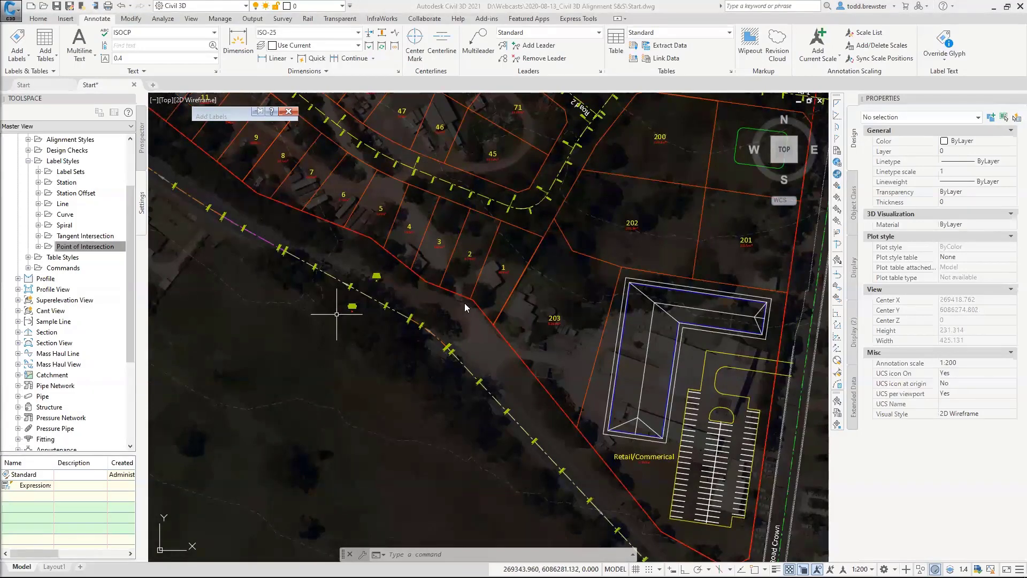
{"action": "scroll", "coordinate": [454, 284], "scroll_direction": "down", "scroll_amount": 2}
{"action": "scroll", "coordinate": [454, 280], "scroll_direction": "down", "scroll_amount": 2}
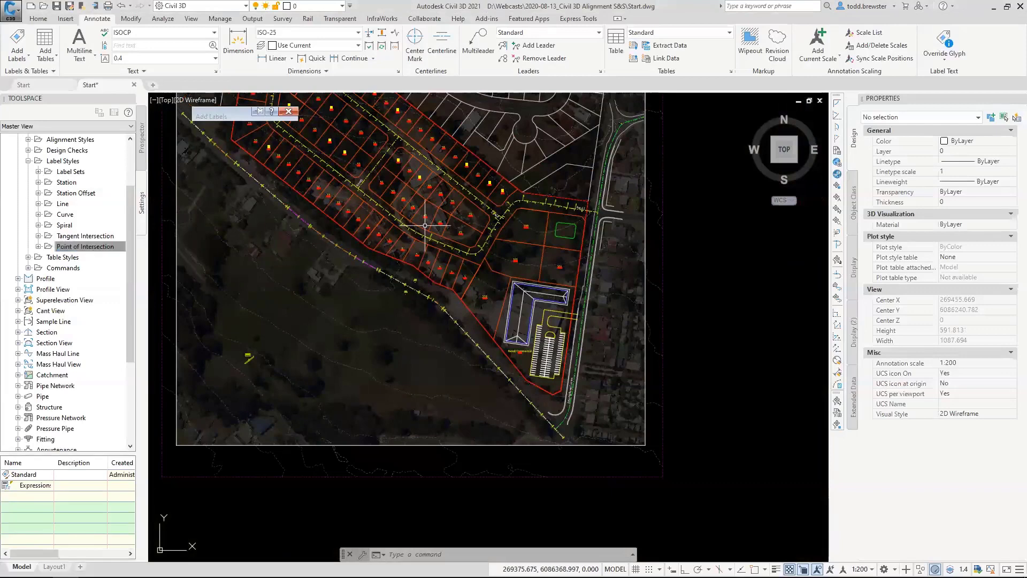
{"action": "left_click", "coordinate": [62, 204]}
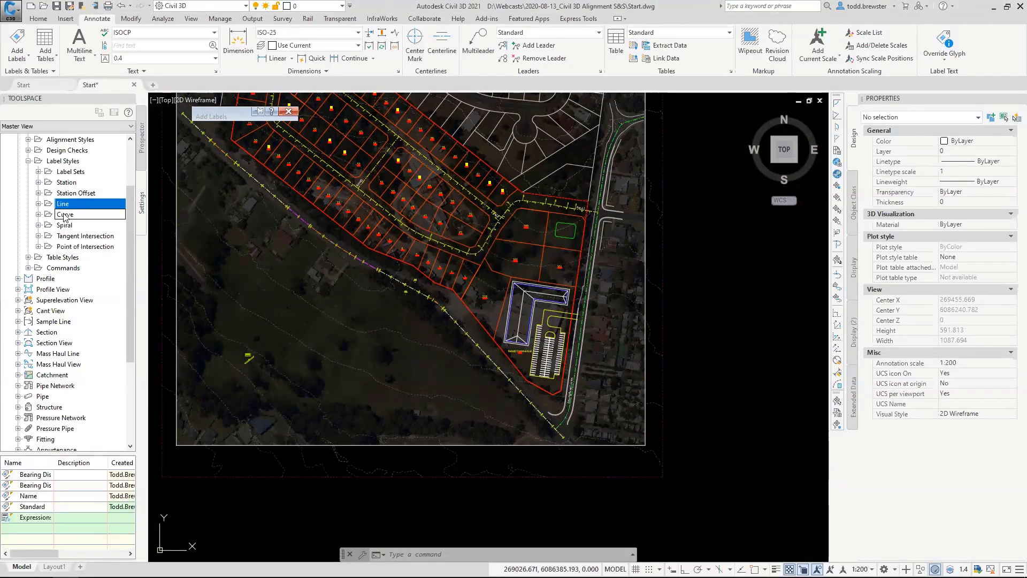
{"action": "left_click", "coordinate": [67, 226]}
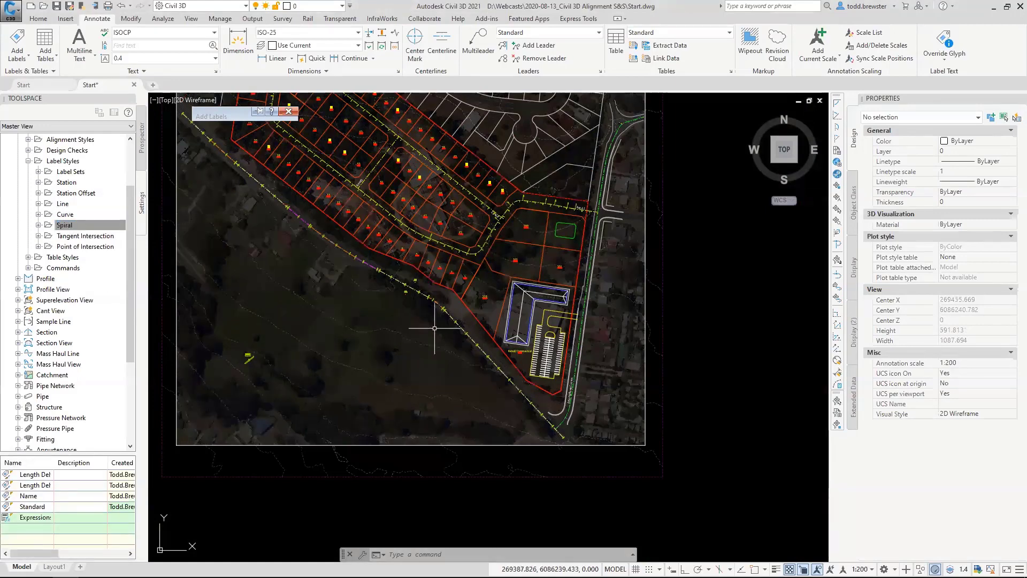
{"action": "scroll", "coordinate": [452, 316], "scroll_direction": "up", "scroll_amount": 2}
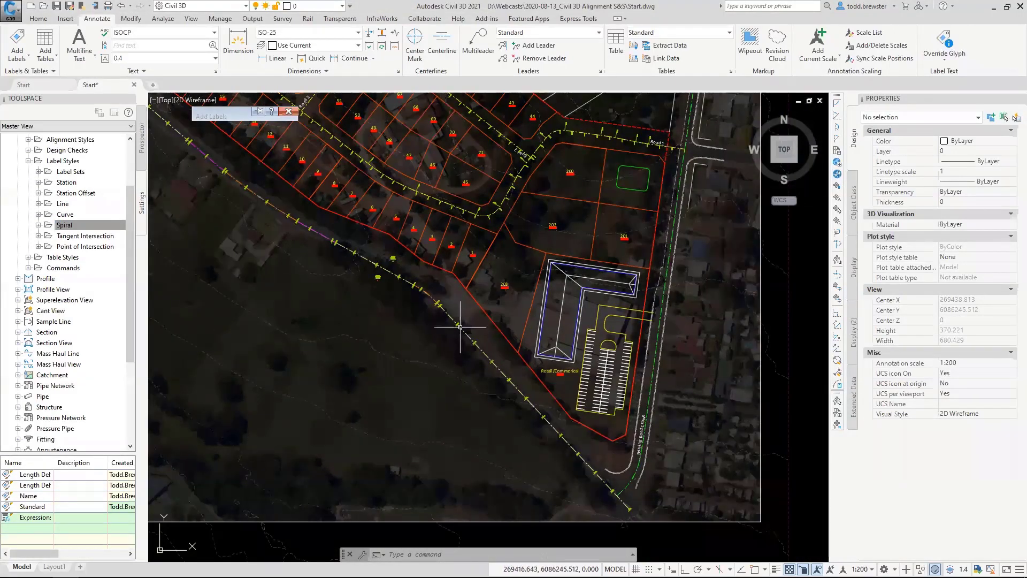
{"action": "mouse_move", "coordinate": [460, 327]}
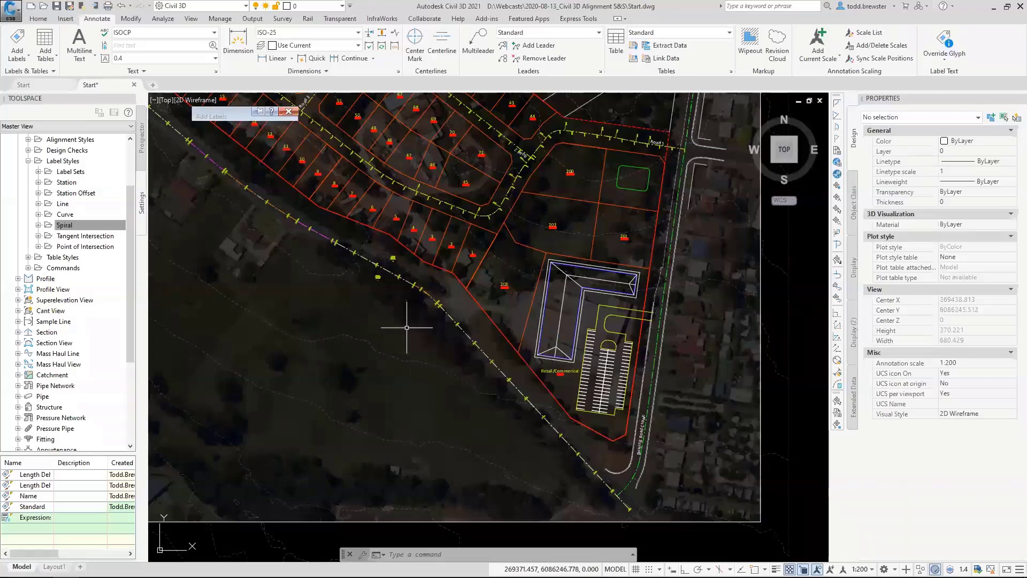
{"action": "scroll", "coordinate": [409, 318], "scroll_direction": "down", "scroll_amount": 2}
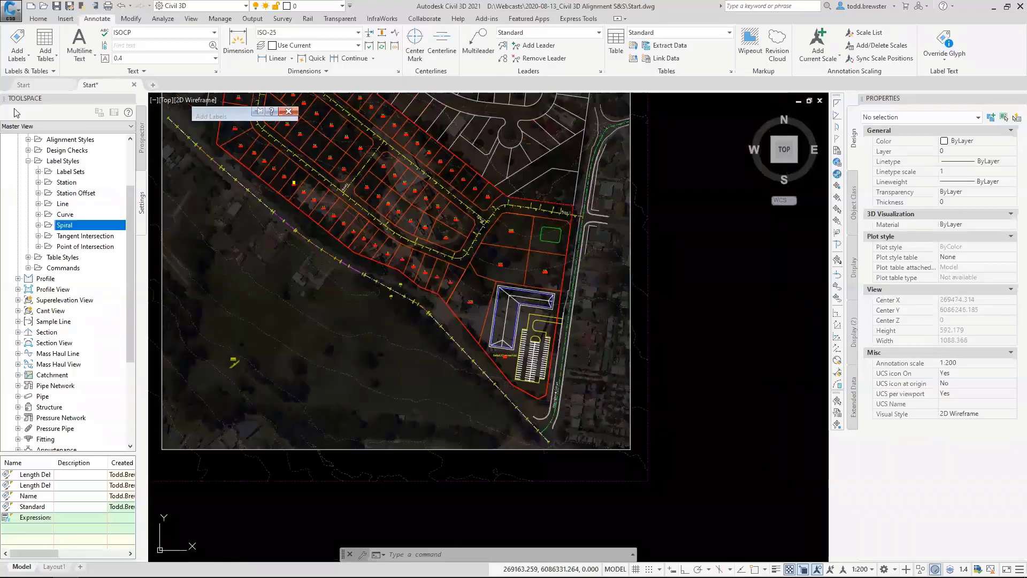
Create a new alignment Line label style named _Basic.
{"action": "left_click", "coordinate": [63, 204]}
{"action": "right_click", "coordinate": [65, 207]}
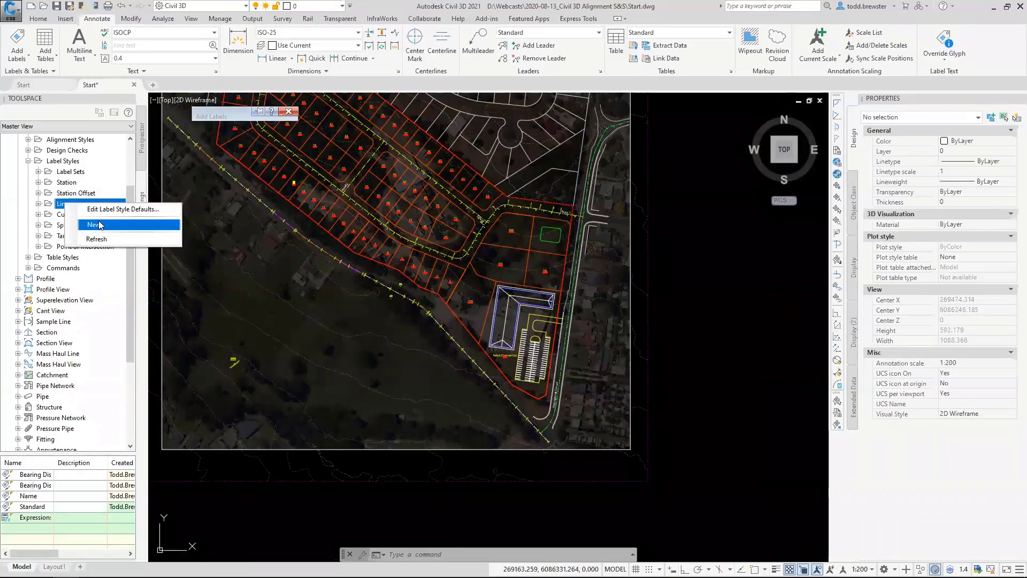
{"action": "left_click", "coordinate": [96, 226]}
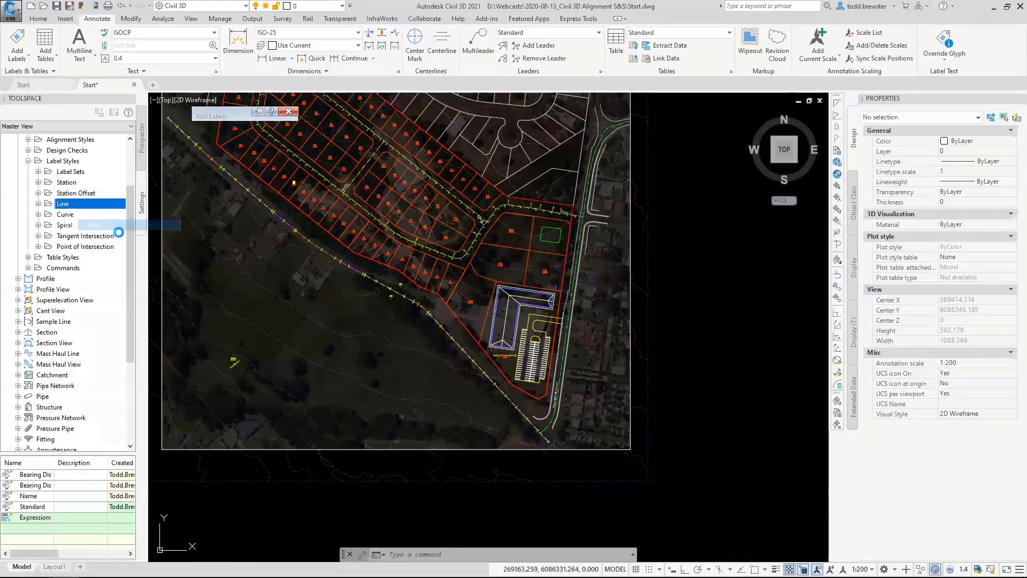
{"action": "left_click_drag", "start_coordinate": [381, 208], "coordinate": [267, 209]}
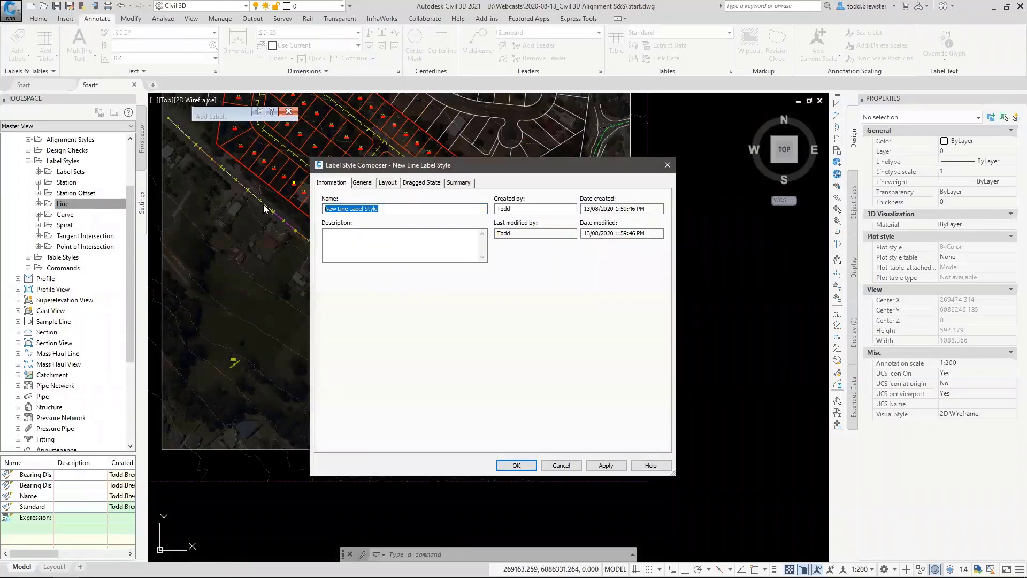
{"action": "type", "text": "_Basic"}
Review the layout components of the _Basic line label style and the component types that can be added.
{"action": "left_click", "coordinate": [386, 184]}
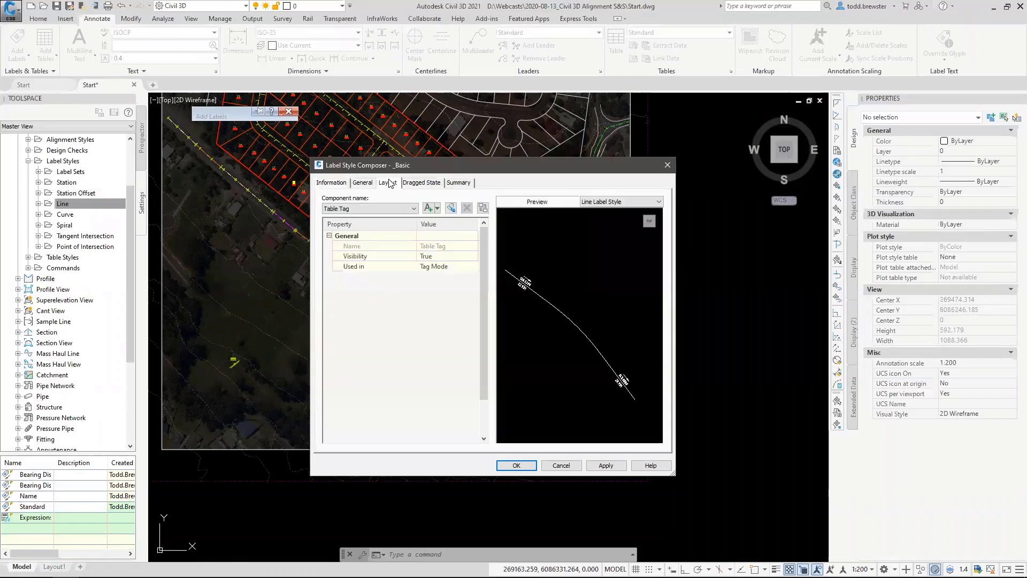
{"action": "left_click", "coordinate": [357, 210]}
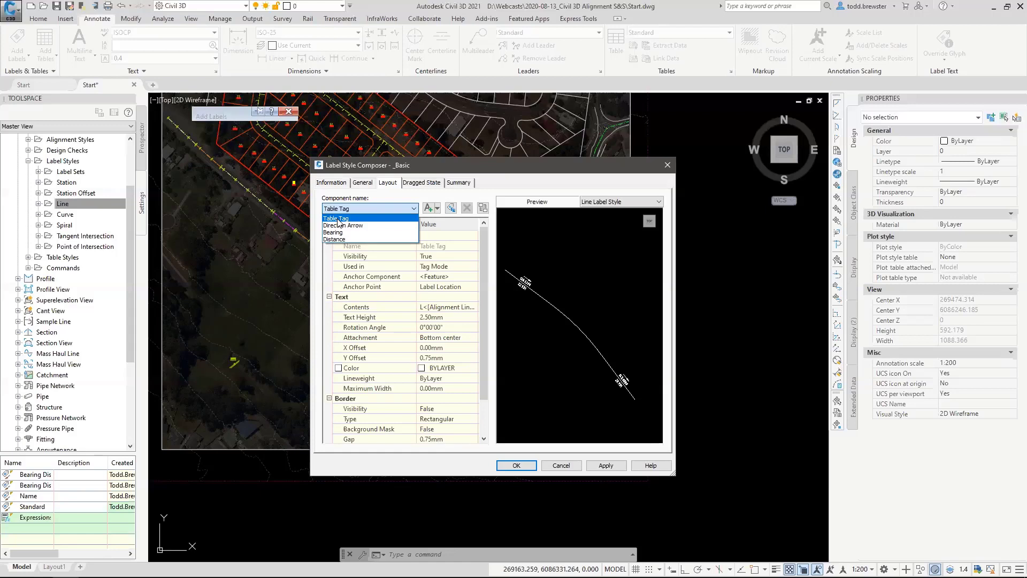
{"action": "left_click", "coordinate": [397, 206]}
{"action": "left_click", "coordinate": [436, 208]}
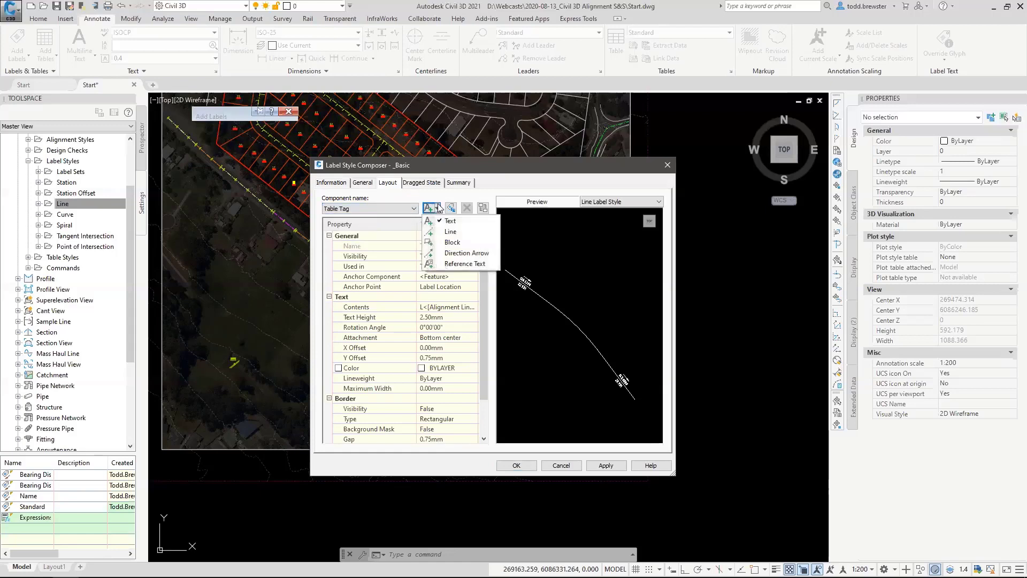
{"action": "left_click", "coordinate": [386, 195]}
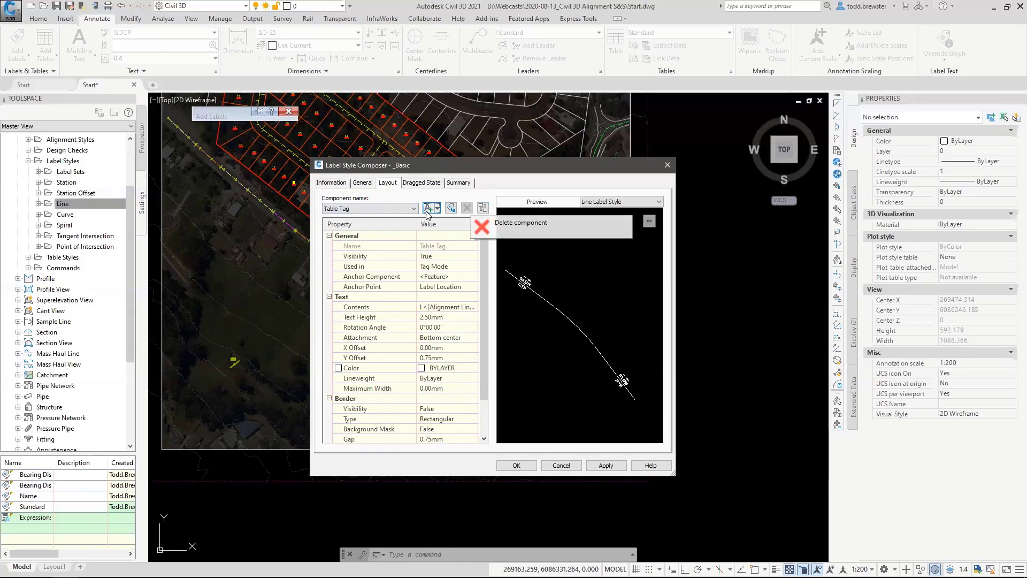
Examine the text contents of the Table Tag component in the _Basic line label style.
{"action": "left_click", "coordinate": [453, 308]}
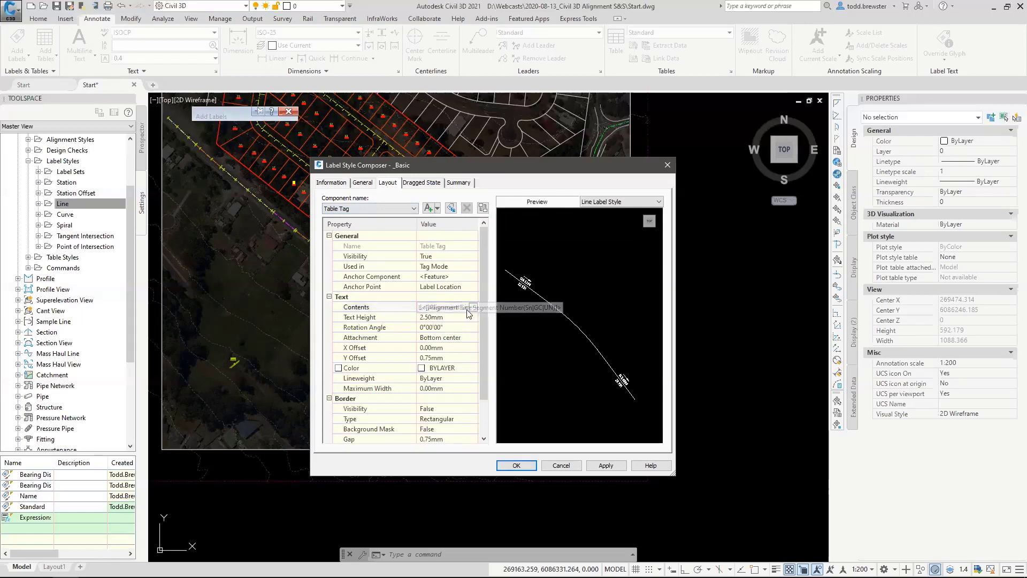
{"action": "left_click", "coordinate": [473, 307]}
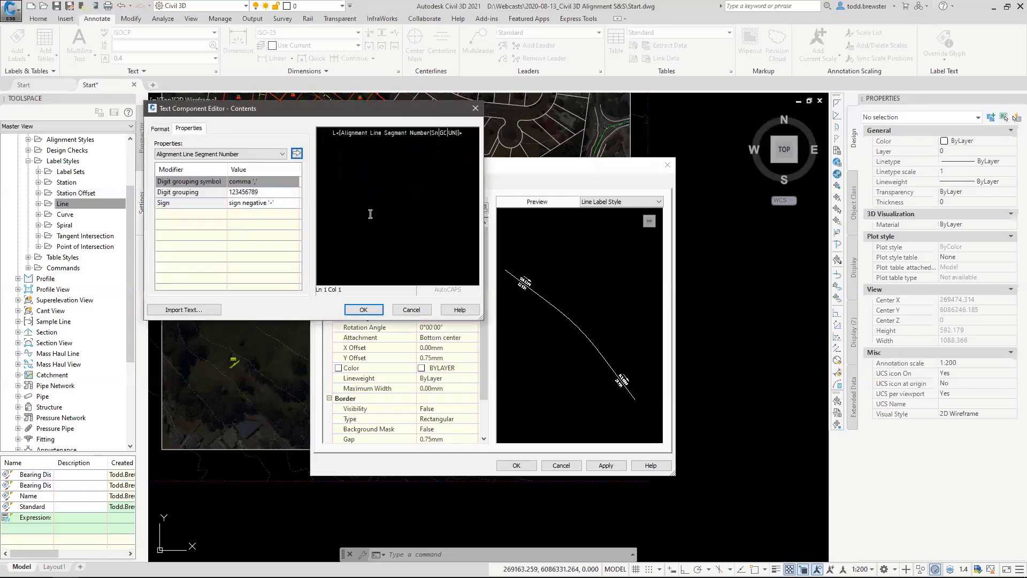
{"action": "left_click", "coordinate": [375, 138]}
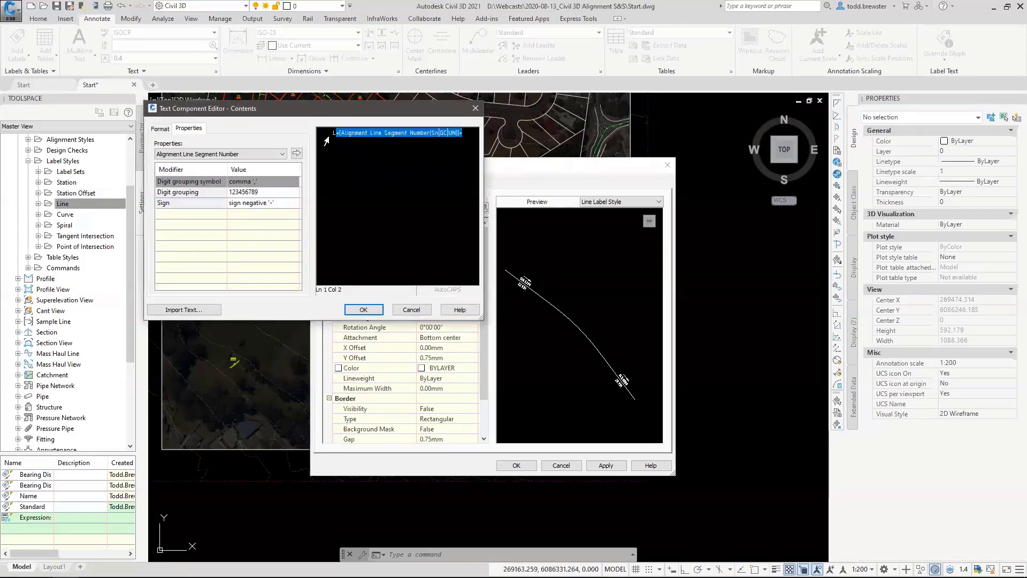
{"action": "left_click", "coordinate": [363, 309]}
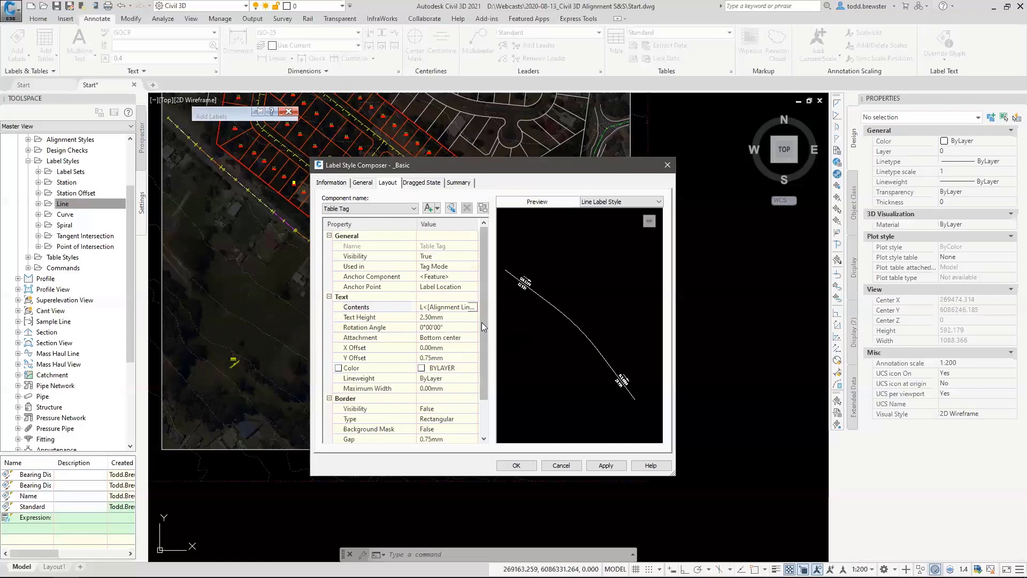
Delete the Direction Arrow component from the _Basic line label style.
{"action": "left_click", "coordinate": [373, 208]}
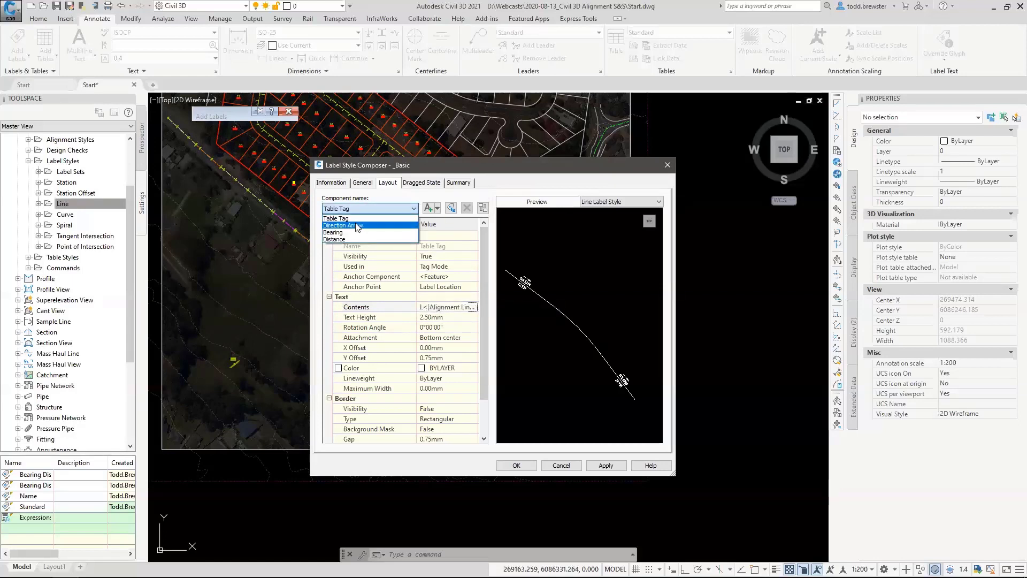
{"action": "left_click", "coordinate": [356, 226]}
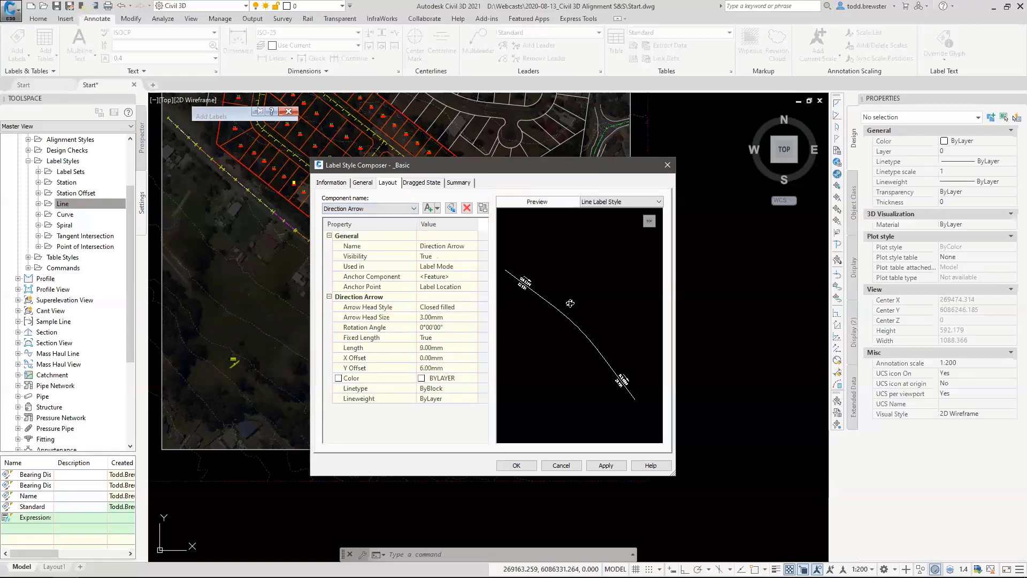
{"action": "scroll", "coordinate": [538, 290], "scroll_direction": "up", "scroll_amount": 6}
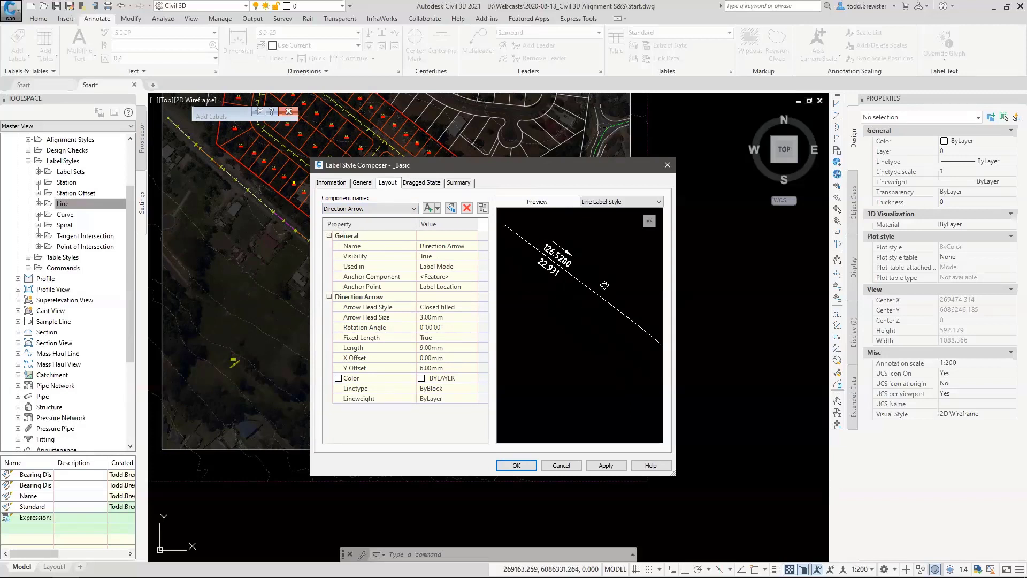
{"action": "middle_click_drag", "start_coordinate": [599, 321], "coordinate": [601, 297]}
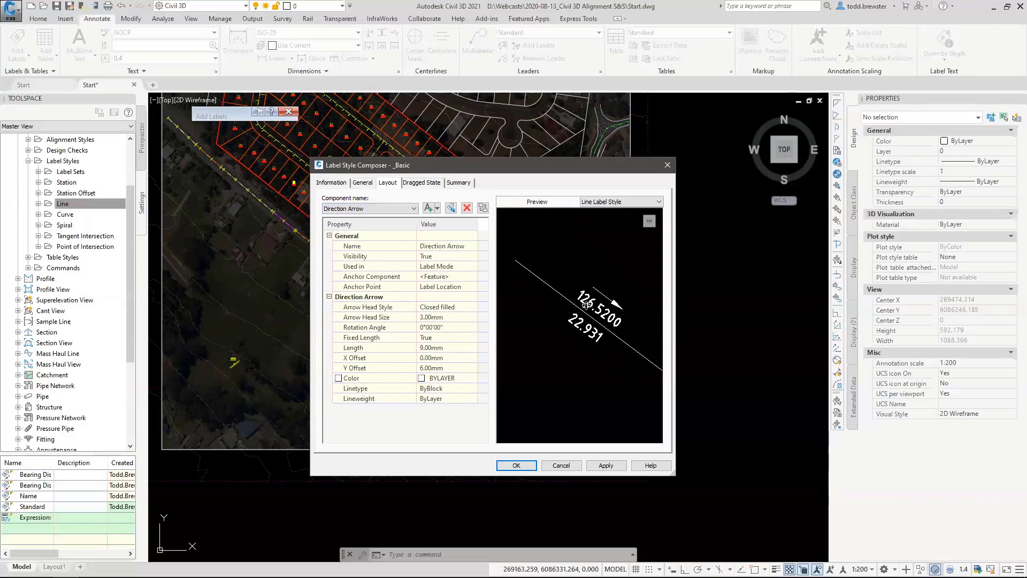
{"action": "left_click", "coordinate": [346, 208]}
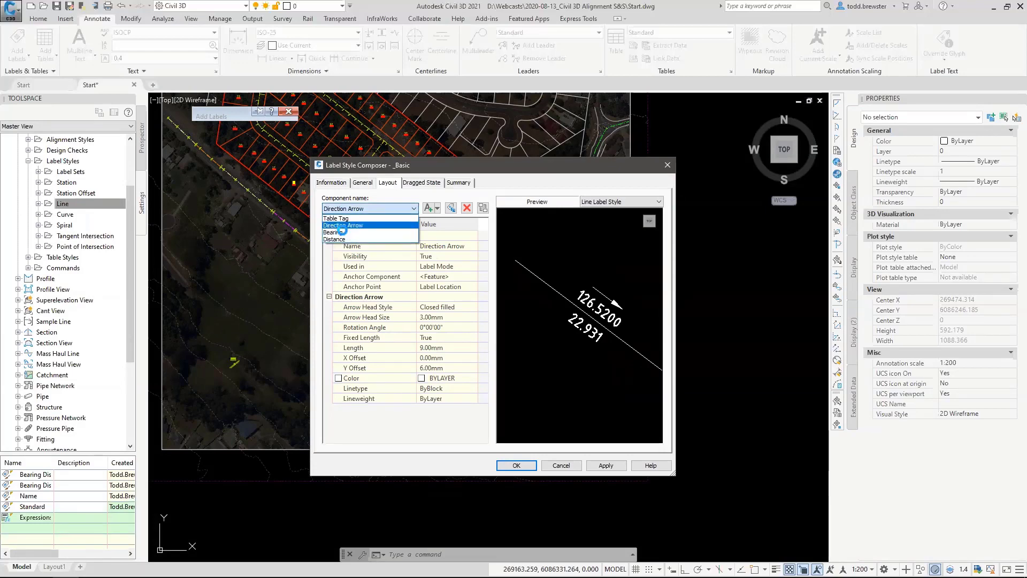
{"action": "left_click", "coordinate": [346, 225]}
{"action": "left_click", "coordinate": [467, 207]}
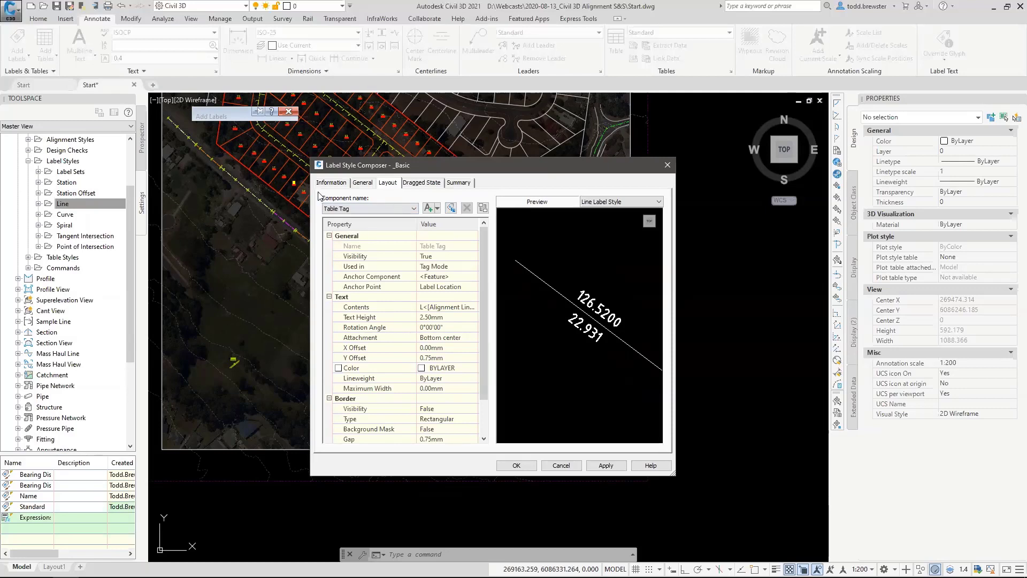
Rename the Bearing component of the line label style as Name.
{"action": "left_click", "coordinate": [369, 208]}
{"action": "left_click", "coordinate": [342, 216]}
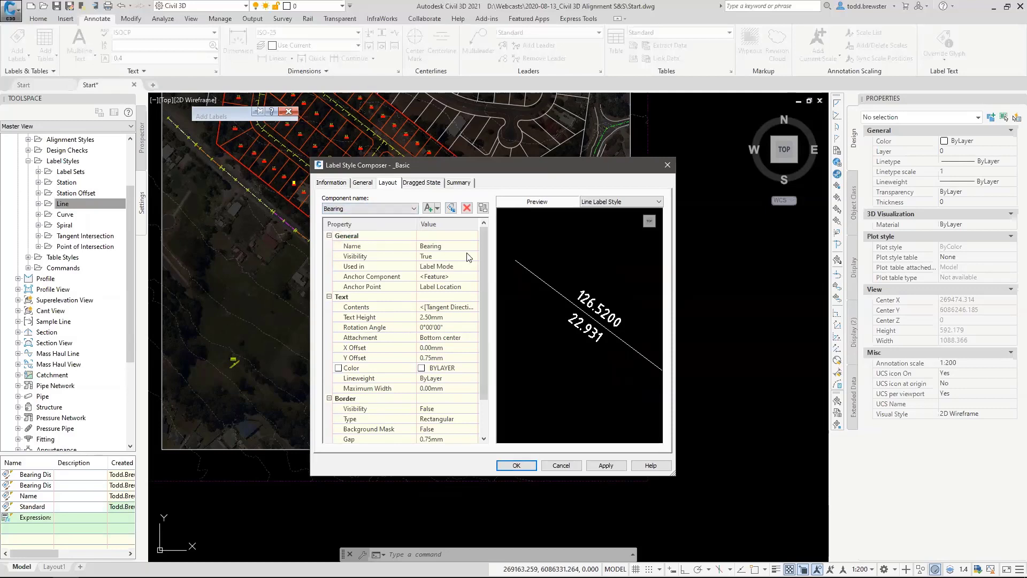
{"action": "left_click", "coordinate": [457, 244]}
{"action": "type", "text": "Name"}
Replace the tangent direction contents of the line style's Name component with the Alignment Name property.
{"action": "left_click", "coordinate": [447, 307]}
{"action": "left_click", "coordinate": [474, 307]}
{"action": "left_click", "coordinate": [382, 139]}
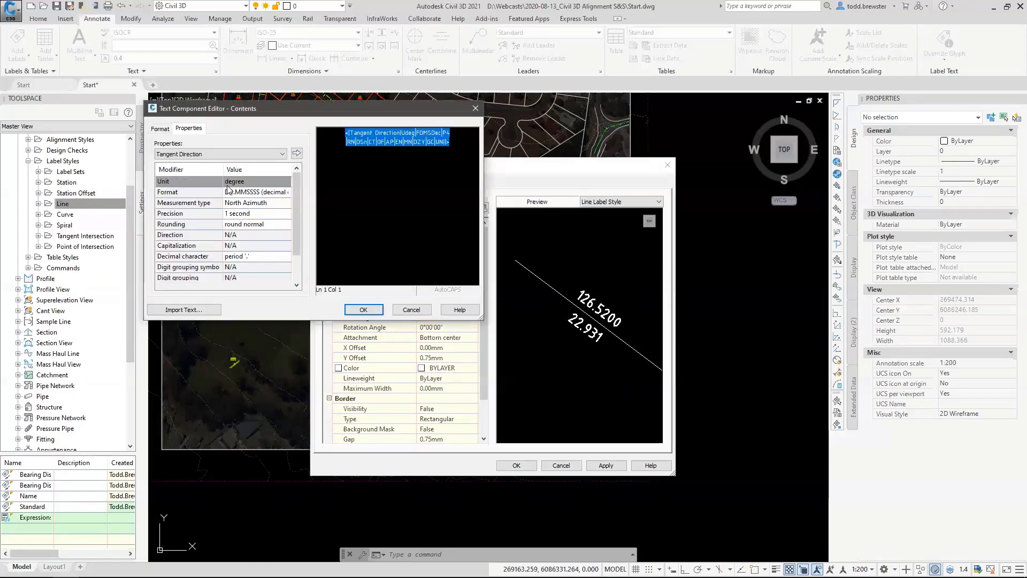
{"action": "key", "text": "Delete"}
{"action": "left_click", "coordinate": [282, 154]}
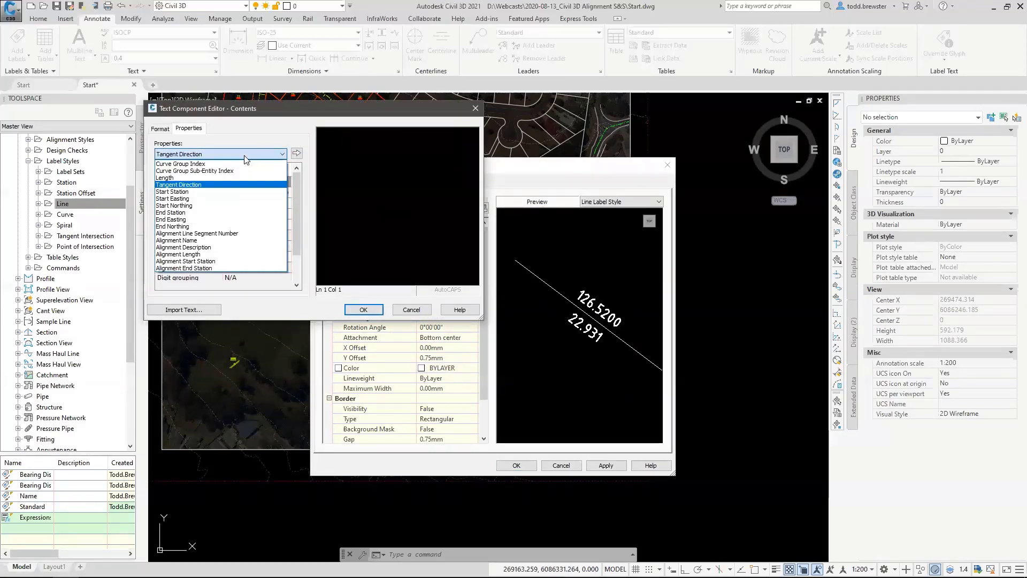
{"action": "left_click", "coordinate": [185, 240]}
{"action": "left_click", "coordinate": [296, 154]}
{"action": "left_click", "coordinate": [364, 310]}
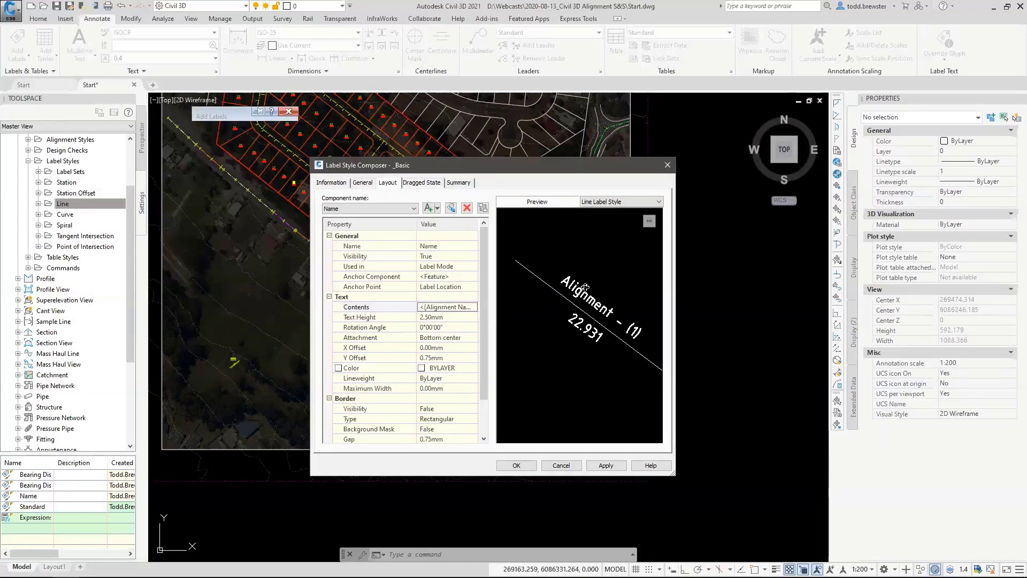
Check the text contents of the Distance component and save the _Basic line label style.
{"action": "left_click", "coordinate": [353, 208]}
{"action": "left_click", "coordinate": [342, 228]}
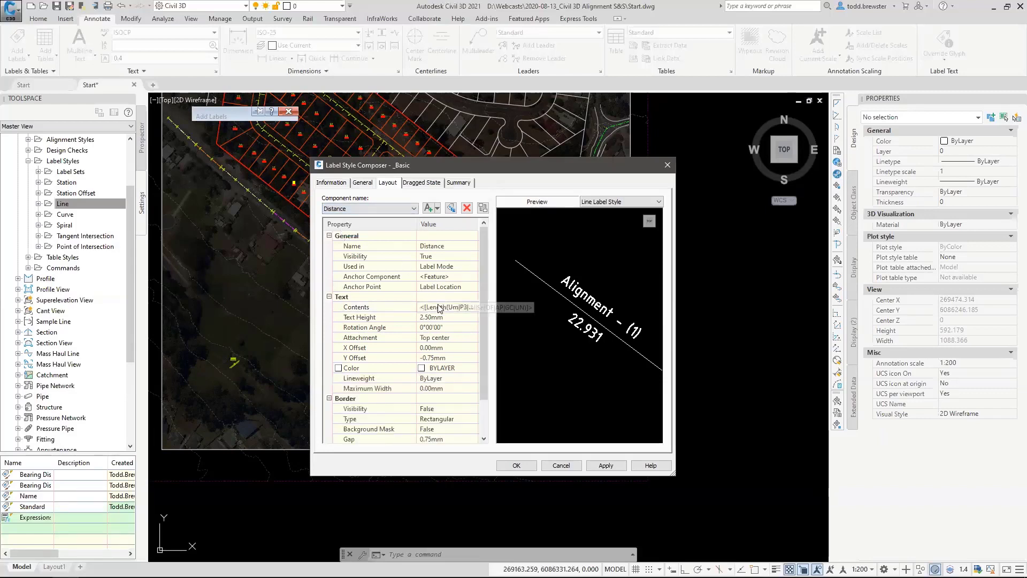
{"action": "left_click", "coordinate": [470, 308]}
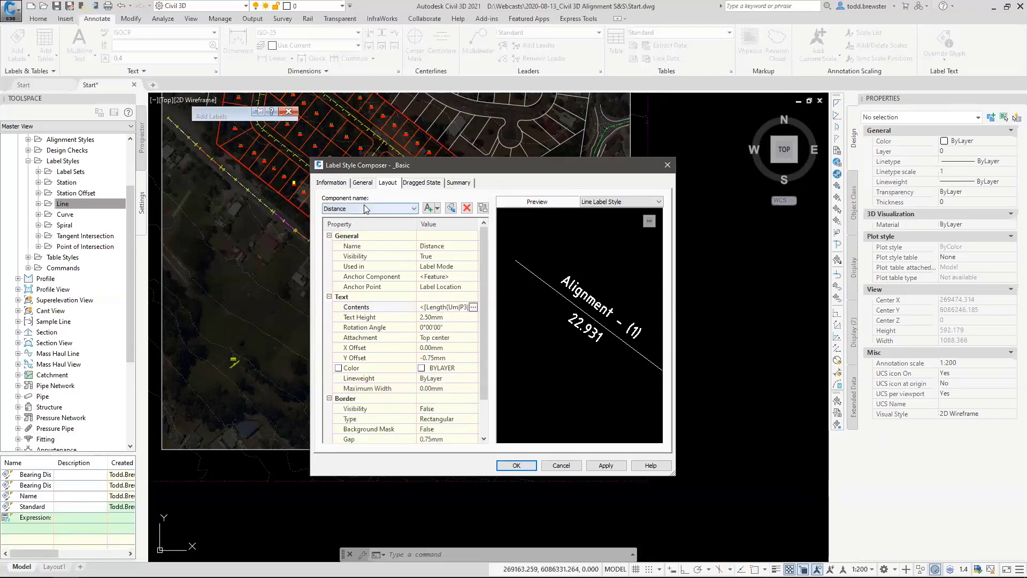
{"action": "left_click", "coordinate": [473, 307]}
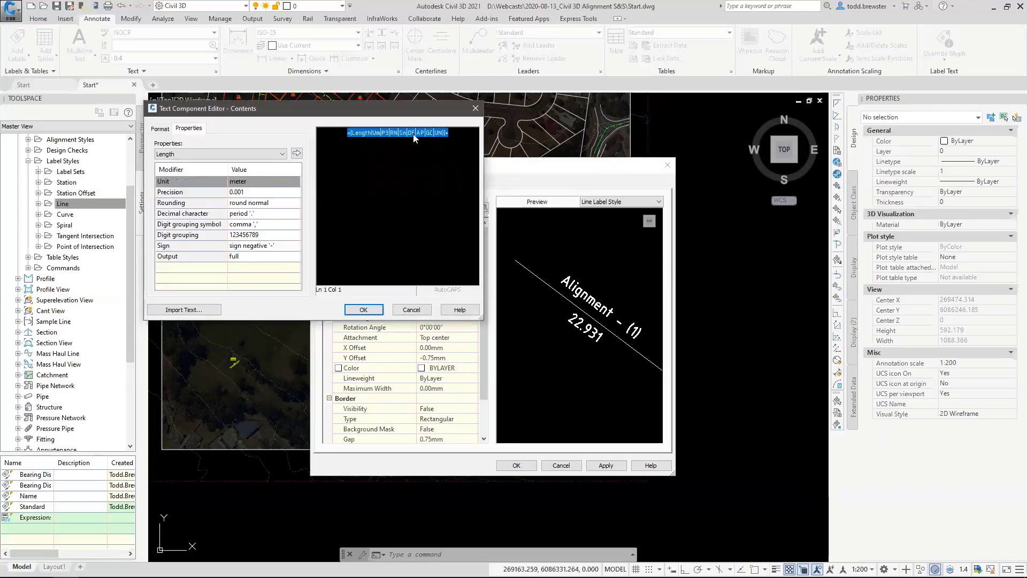
{"action": "left_click", "coordinate": [361, 310]}
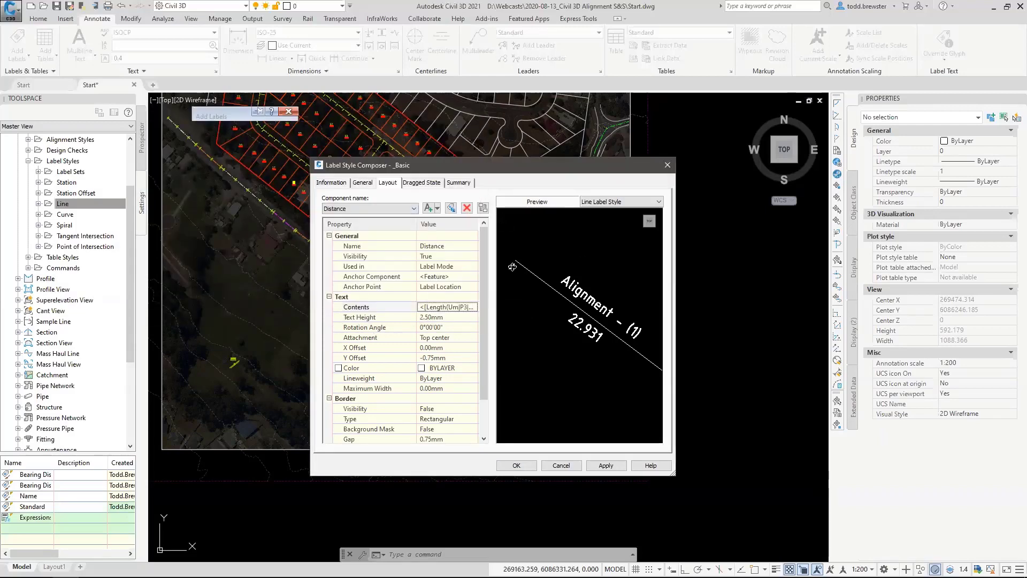
{"action": "left_click", "coordinate": [516, 465]}
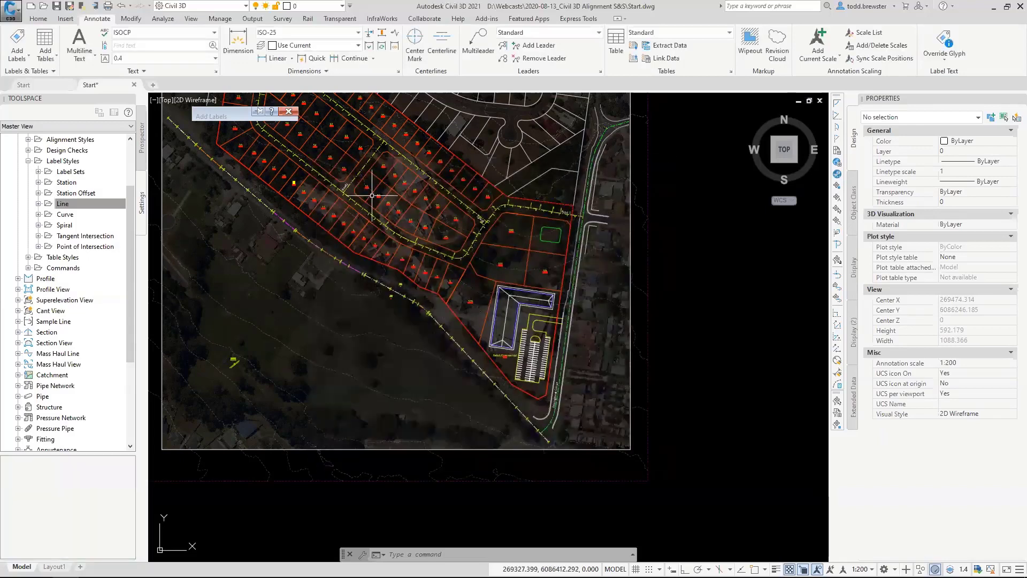
Create a new alignment Curve label style named _Basic.
{"action": "left_click", "coordinate": [38, 215]}
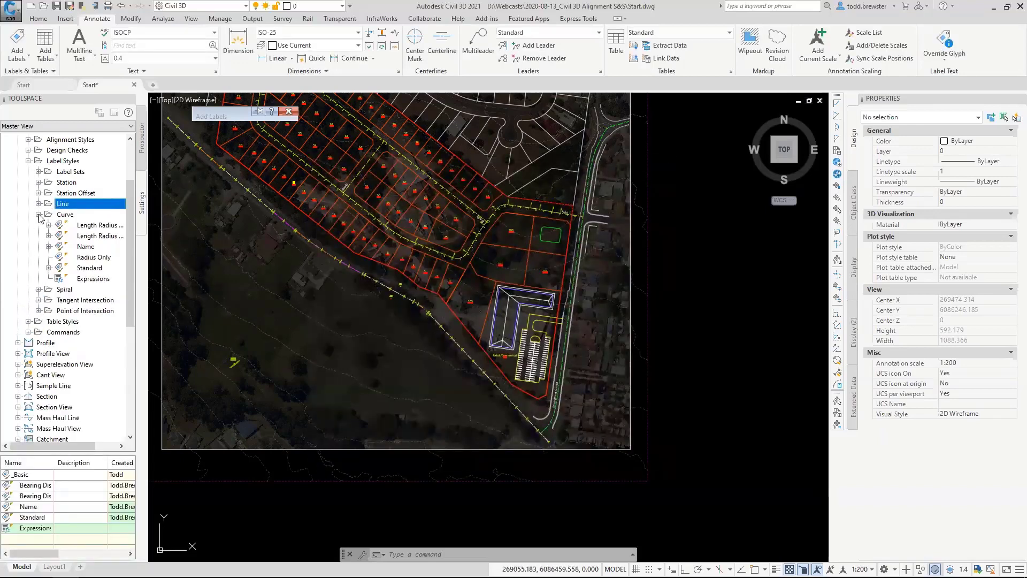
{"action": "right_click", "coordinate": [68, 215]}
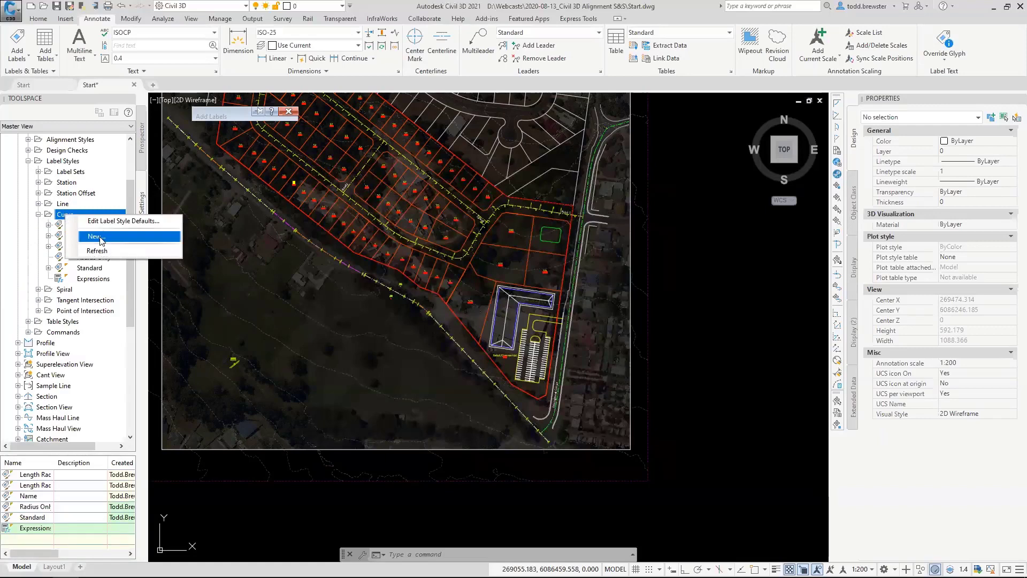
{"action": "left_click", "coordinate": [91, 236]}
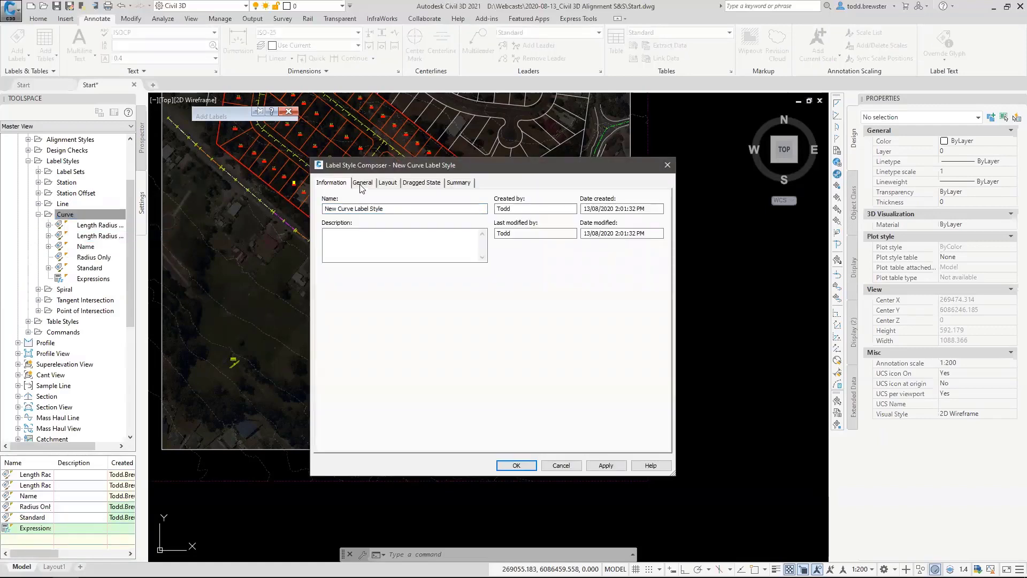
{"action": "type", "text": ")"}
Rename the Distance and Radius component of the _Basic curve label style as Distance.
{"action": "left_click", "coordinate": [388, 182]}
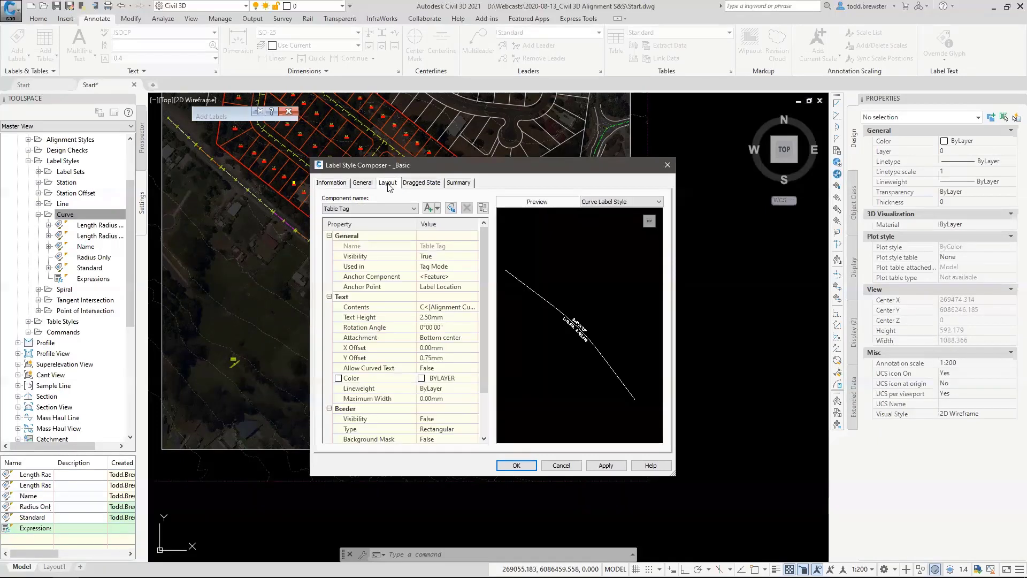
{"action": "left_click", "coordinate": [413, 209]}
{"action": "left_click", "coordinate": [369, 235]}
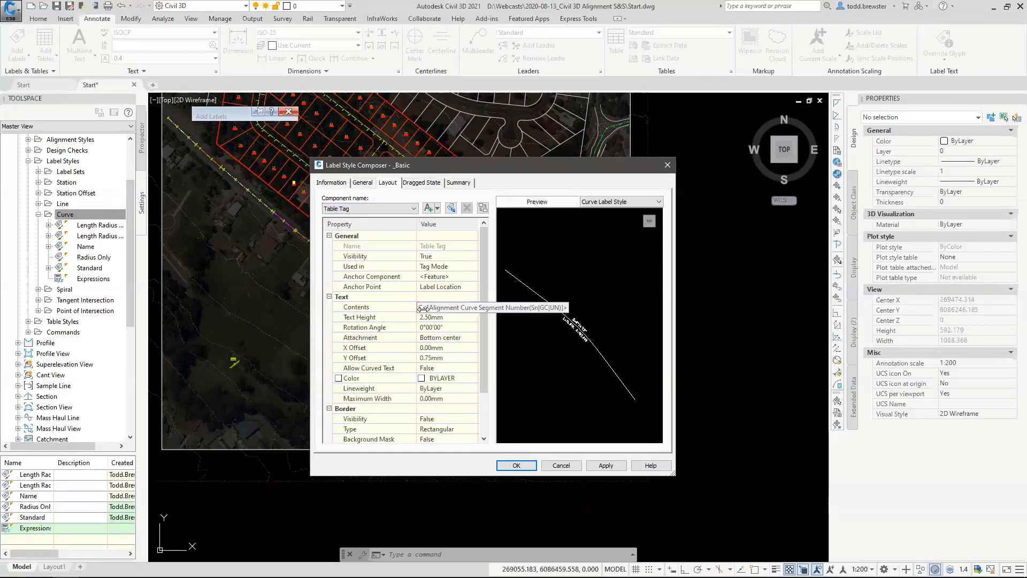
{"action": "left_click", "coordinate": [353, 209]}
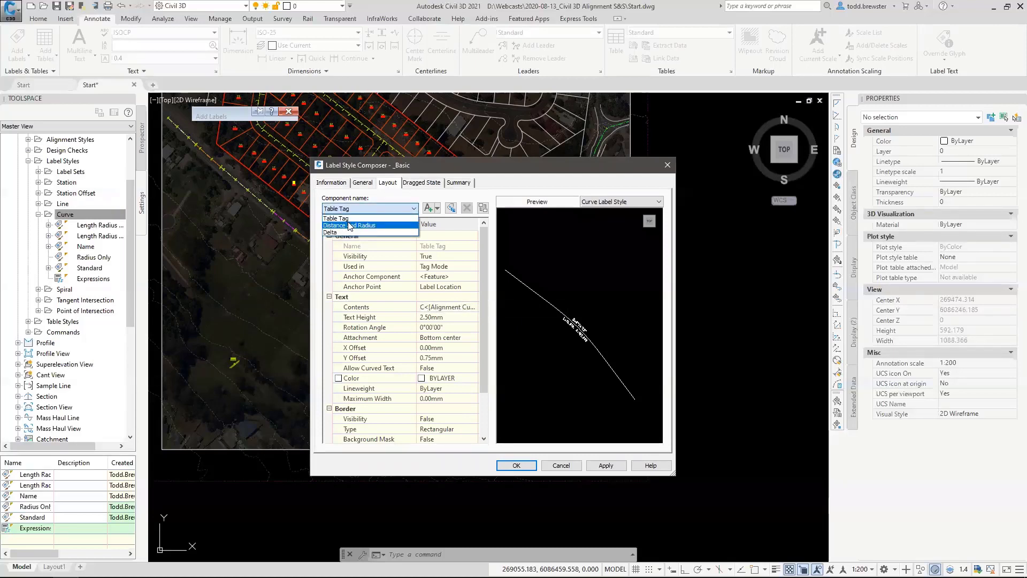
{"action": "left_click", "coordinate": [350, 225]}
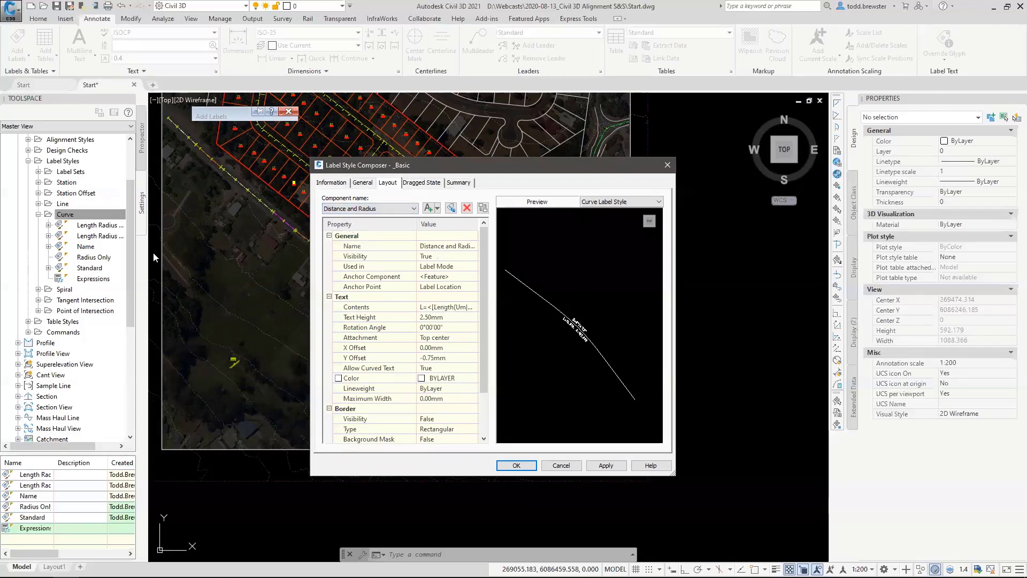
{"action": "left_click", "coordinate": [352, 209]}
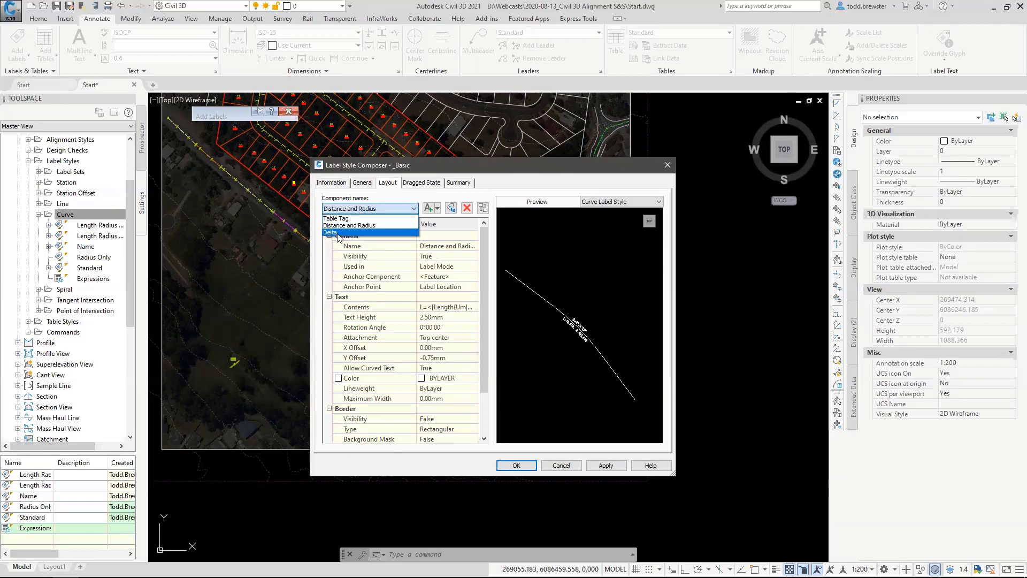
{"action": "left_click", "coordinate": [361, 226]}
{"action": "left_click", "coordinate": [447, 246]}
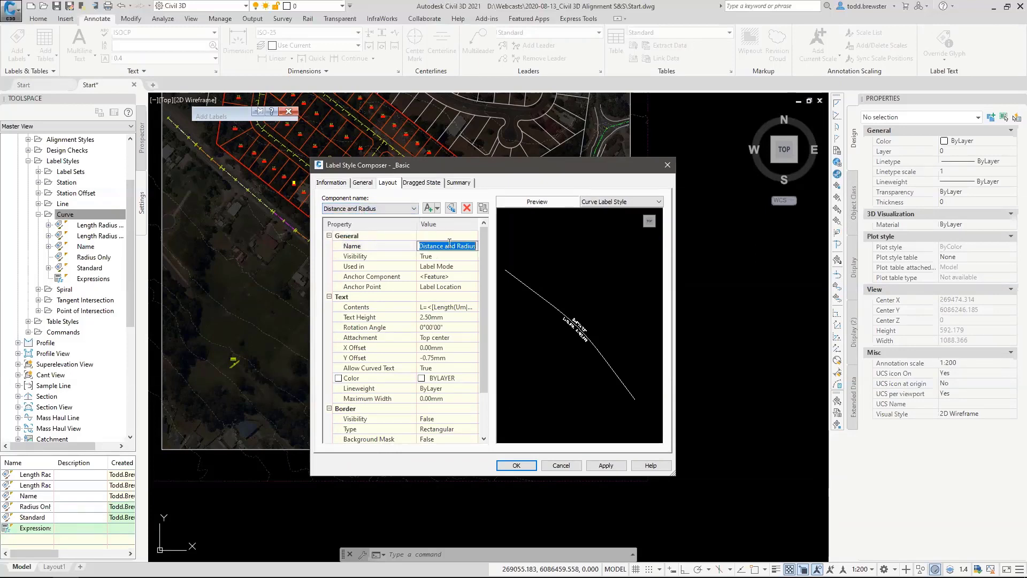
{"action": "left_click", "coordinate": [445, 246]}
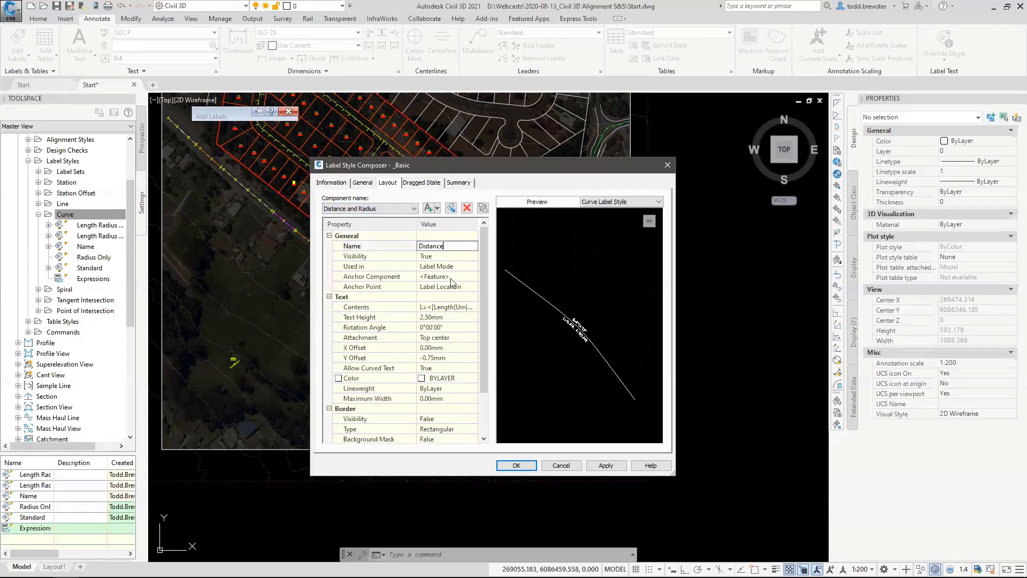
Replace the curve style's Distance component contents with only the Length property.
{"action": "left_click", "coordinate": [445, 306]}
{"action": "left_click", "coordinate": [473, 306]}
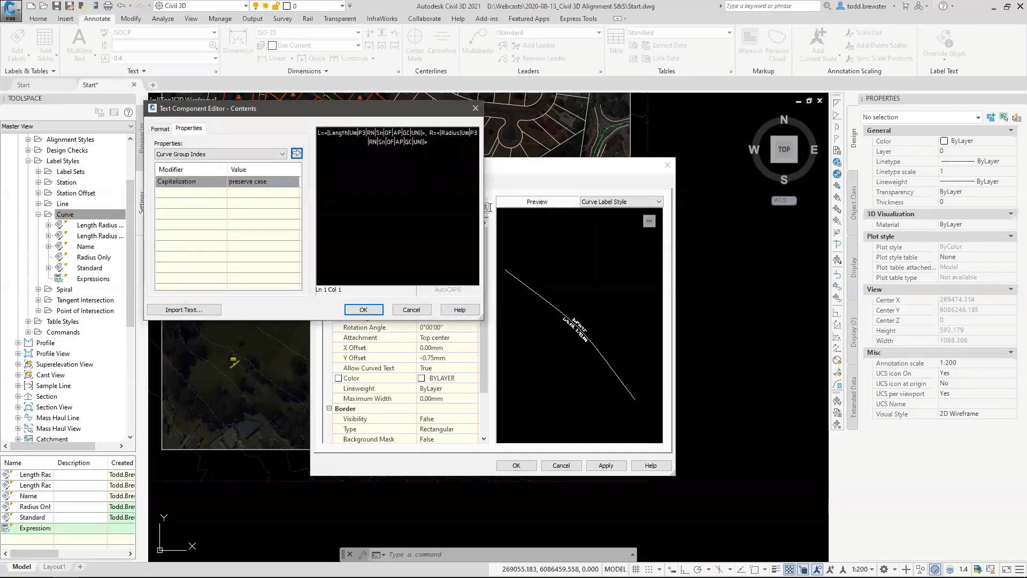
{"action": "left_click", "coordinate": [192, 155]}
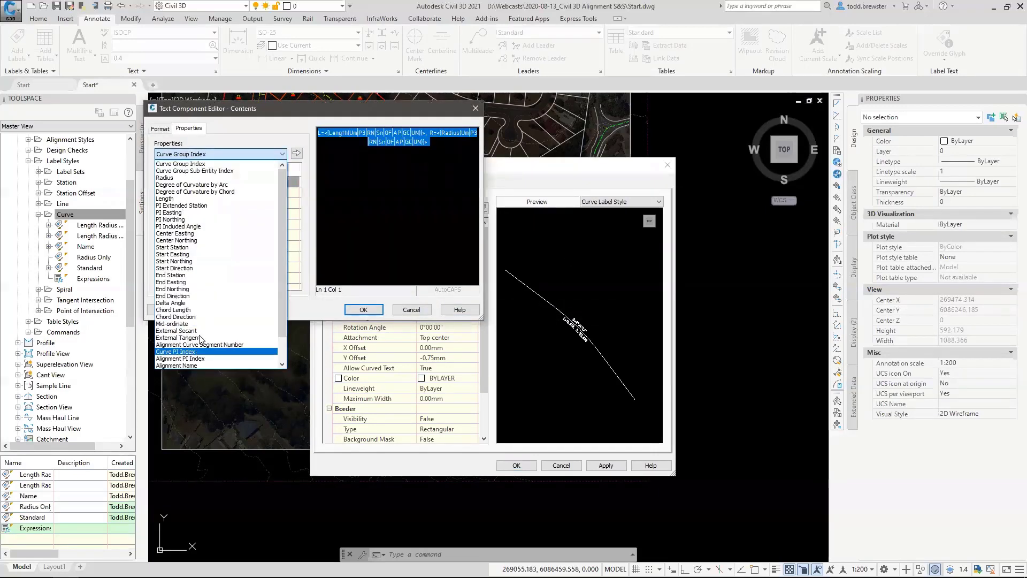
{"action": "left_click", "coordinate": [165, 198]}
{"action": "left_click", "coordinate": [297, 153]}
{"action": "left_click", "coordinate": [364, 311]}
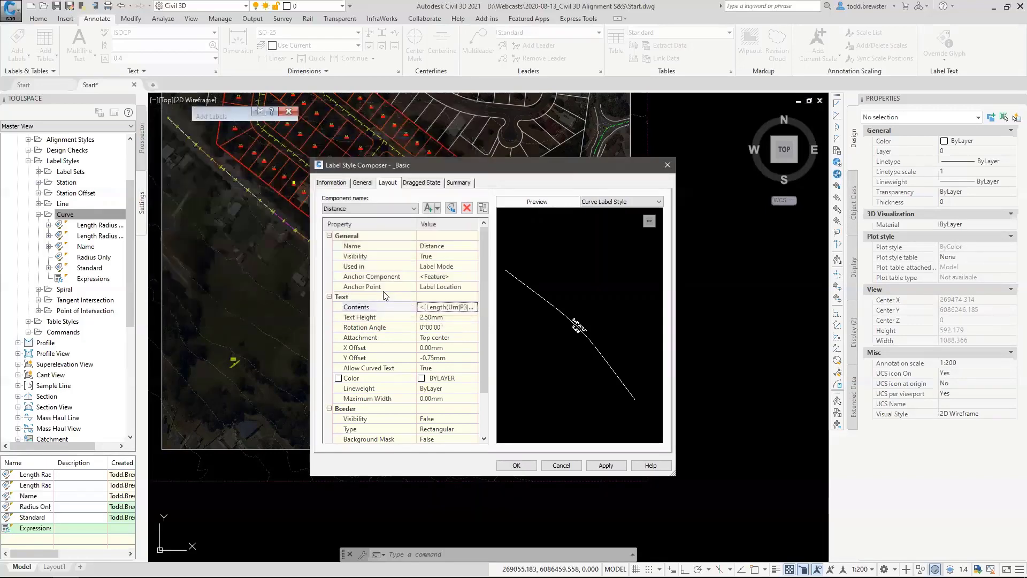
{"action": "scroll", "coordinate": [578, 329], "scroll_direction": "up", "scroll_amount": 5}
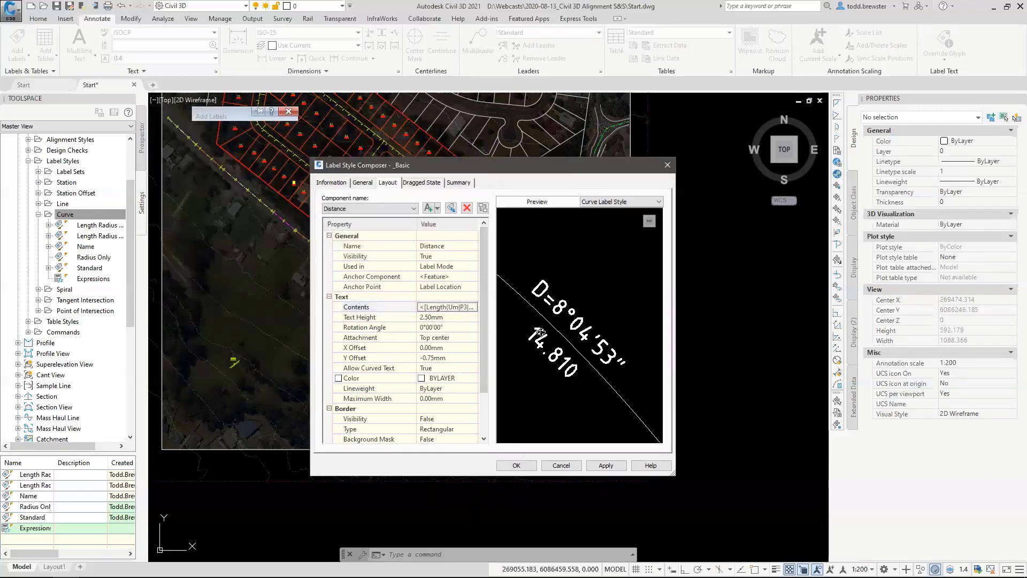
Rename the Delta component of the _Basic curve label style as Name.
{"action": "left_click", "coordinate": [381, 209]}
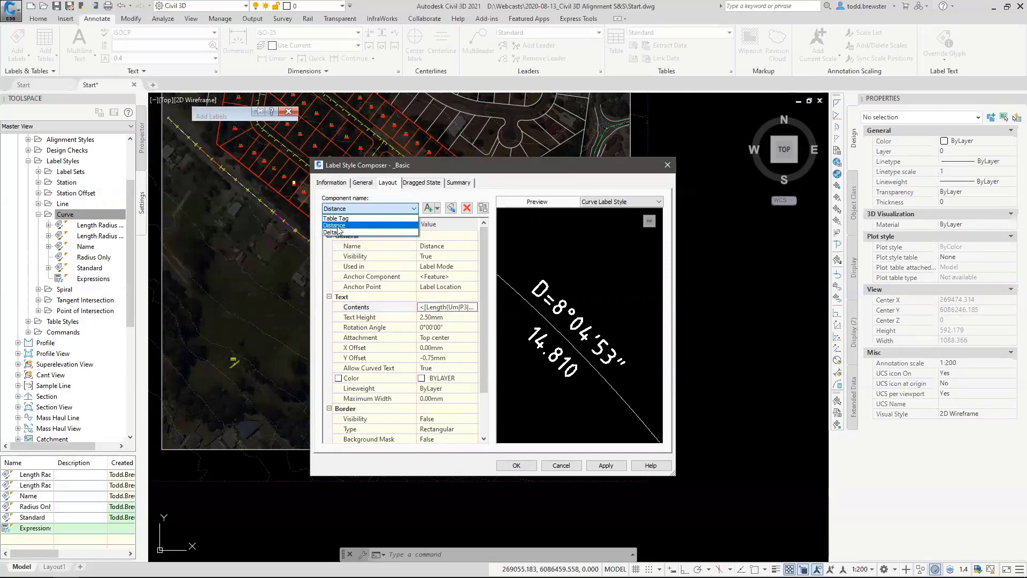
{"action": "left_click", "coordinate": [382, 233]}
{"action": "left_click", "coordinate": [442, 246]}
{"action": "type", "text": "Name"}
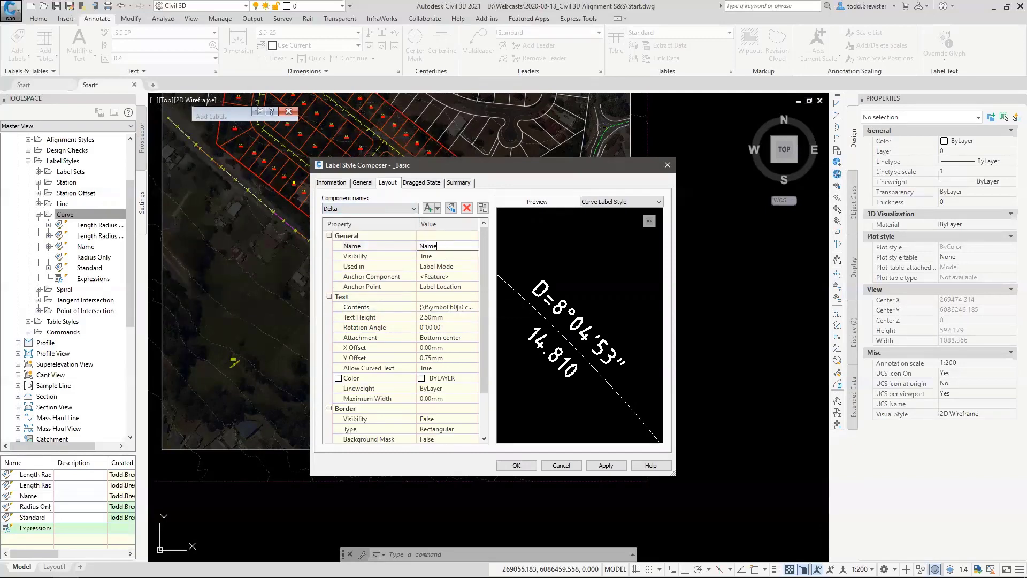
Replace the curve style's Name component contents with only the Alignment Name property and save the _Basic style.
{"action": "left_click", "coordinate": [446, 307]}
{"action": "left_click", "coordinate": [474, 307]}
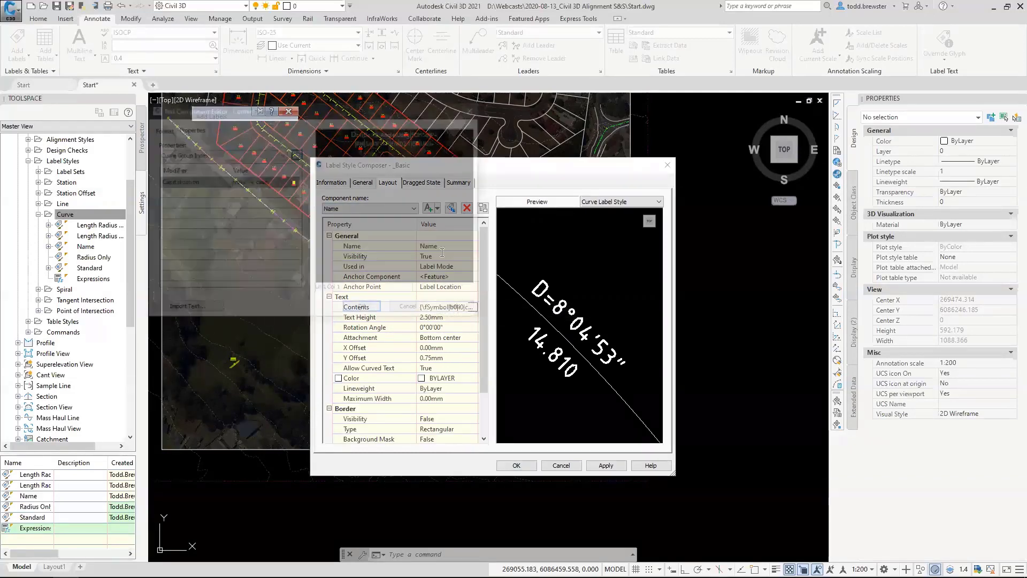
{"action": "key", "text": "ctrl+a"}
{"action": "left_click", "coordinate": [194, 155]}
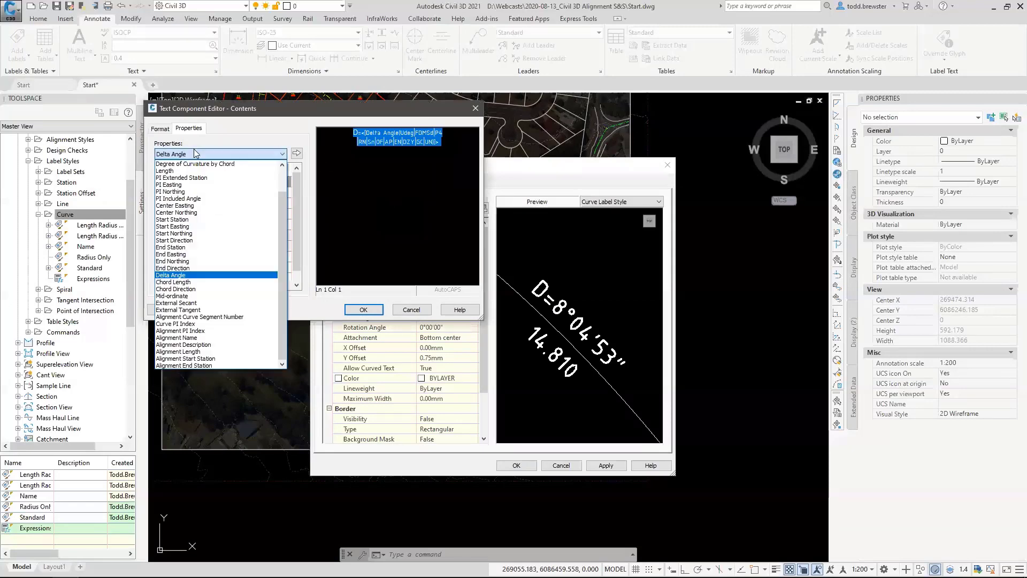
{"action": "left_click", "coordinate": [188, 337]}
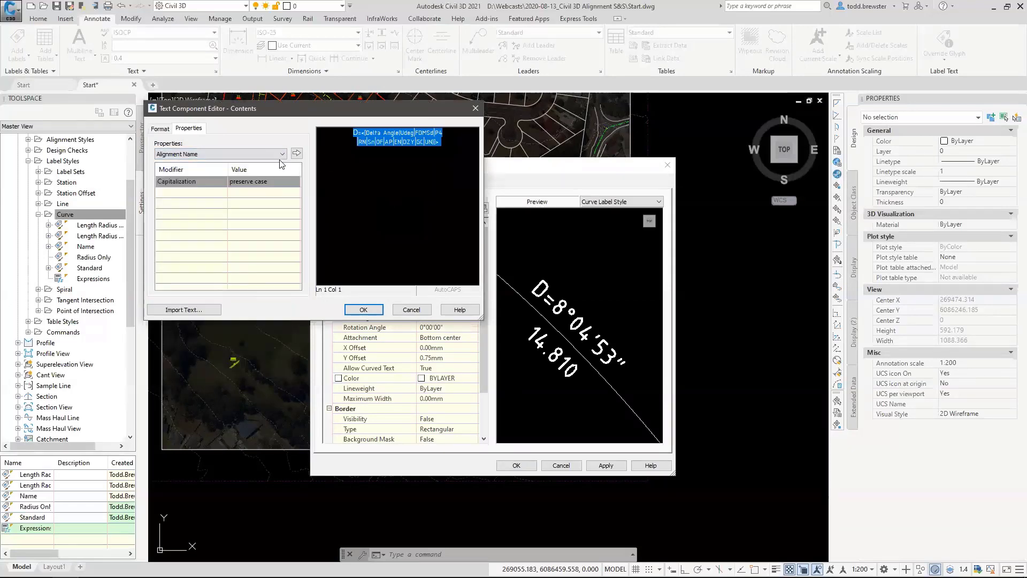
{"action": "left_click", "coordinate": [296, 153]}
{"action": "left_click", "coordinate": [363, 309]}
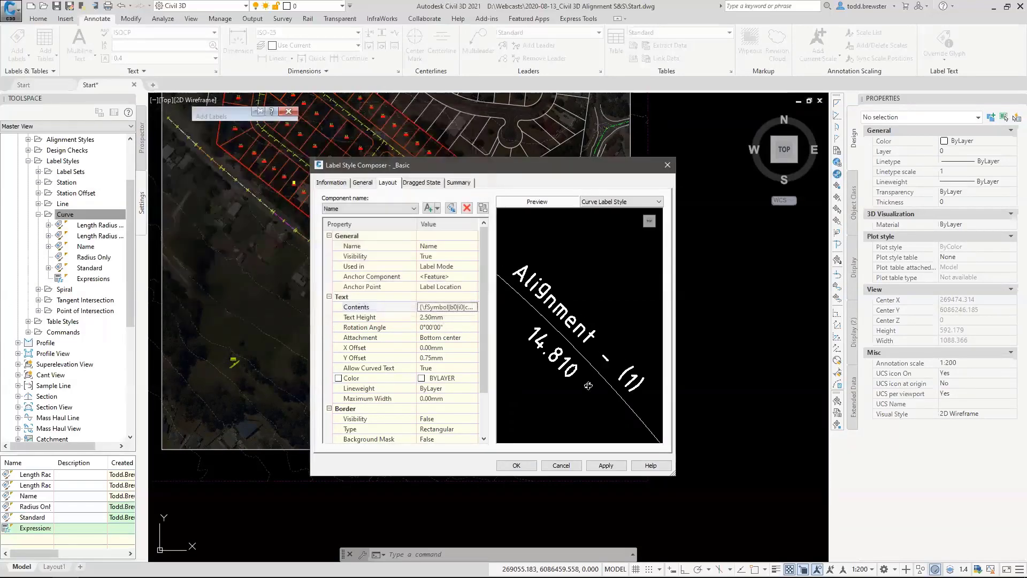
{"action": "left_click", "coordinate": [516, 464]}
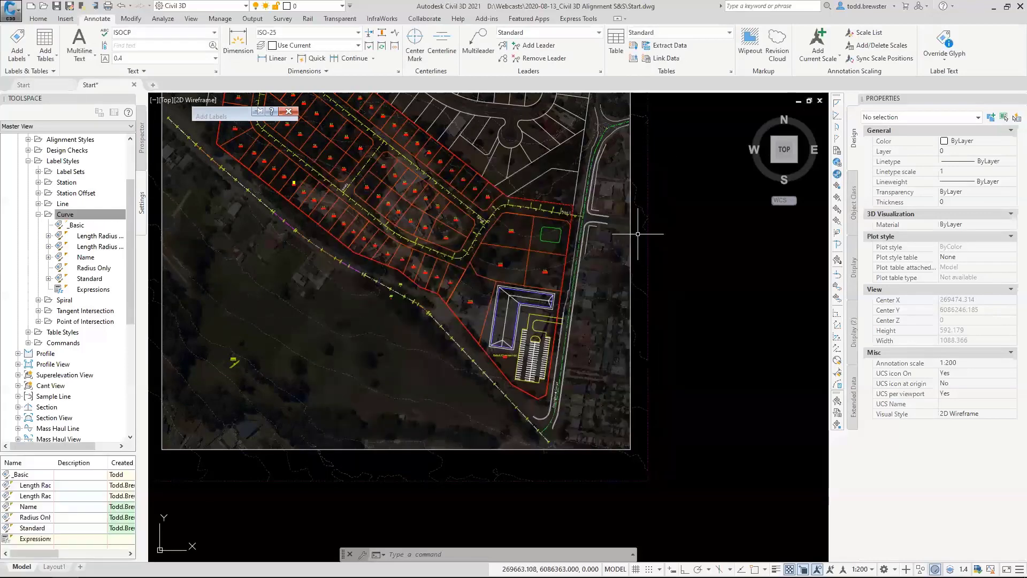
Set up alignment labels with the Multiple Segment label type.
{"action": "scroll", "coordinate": [638, 234], "scroll_direction": "up", "scroll_amount": 3}
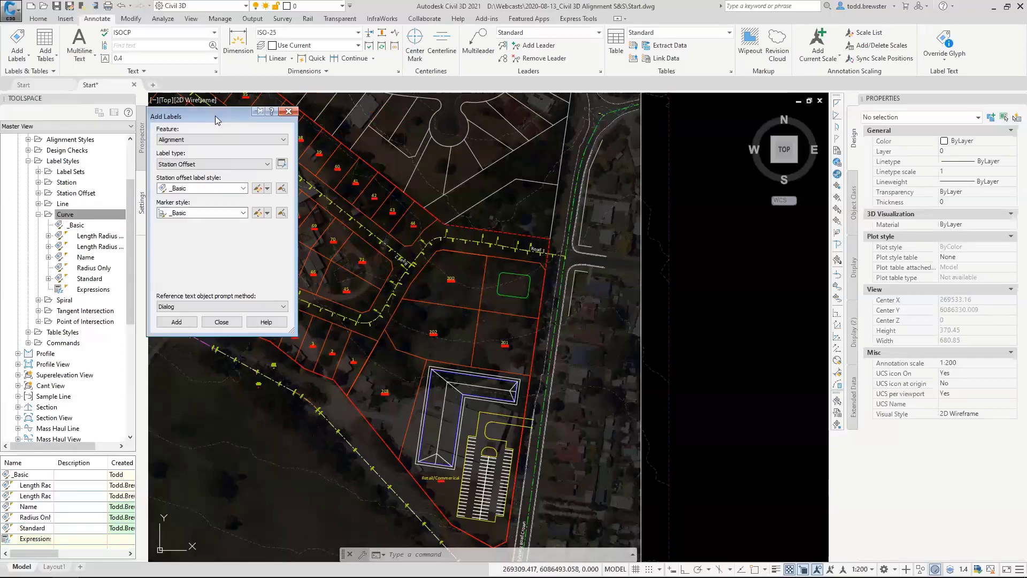
{"action": "left_click", "coordinate": [258, 112]}
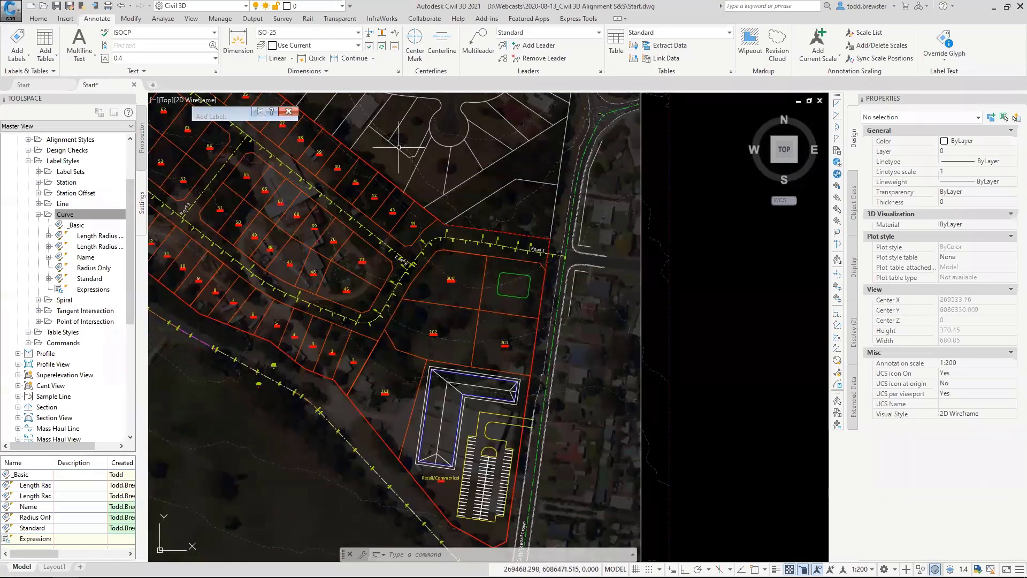
{"action": "mouse_move", "coordinate": [236, 119]}
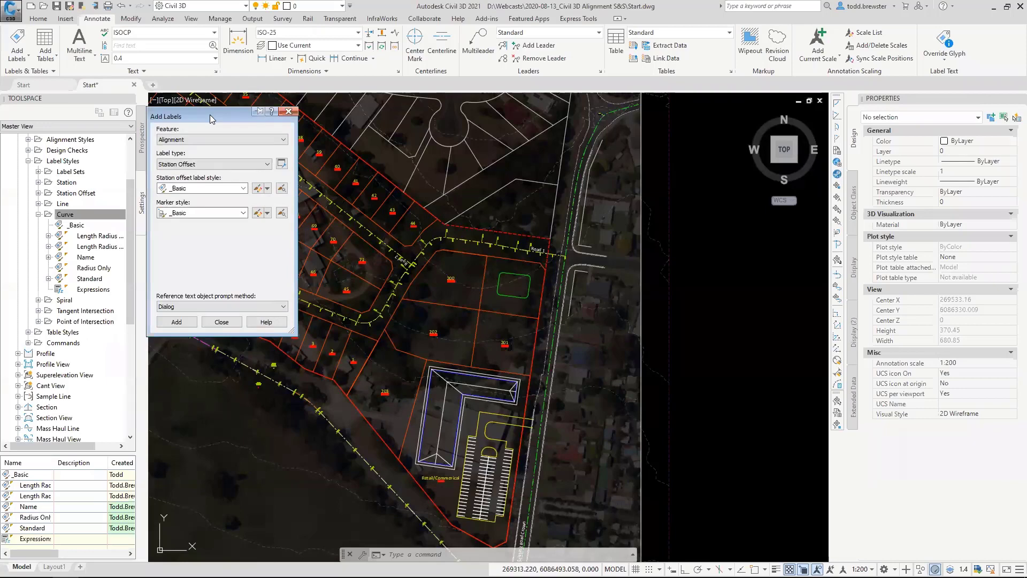
{"action": "left_click_drag", "start_coordinate": [214, 114], "coordinate": [220, 117]}
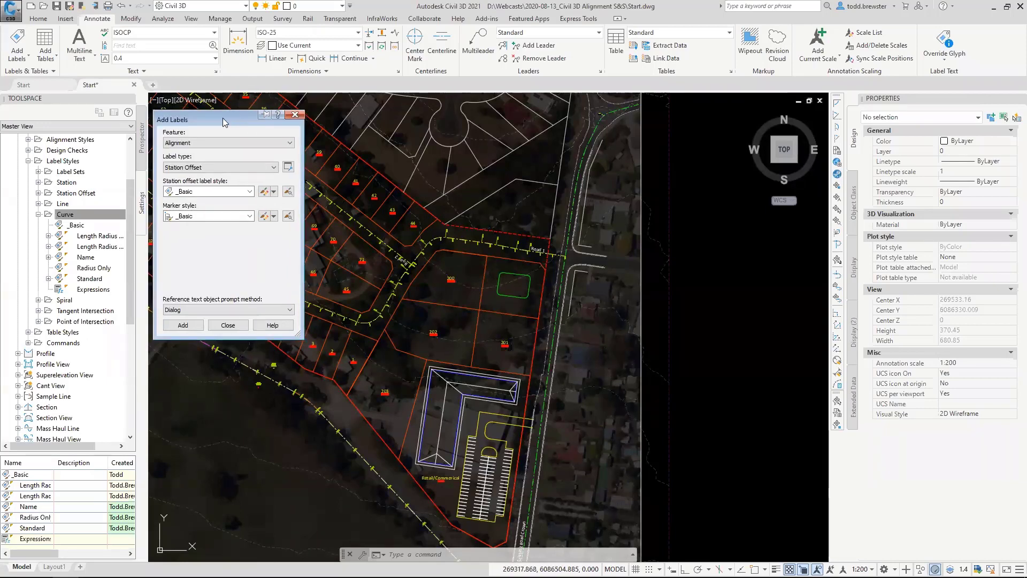
{"action": "left_click", "coordinate": [210, 143]}
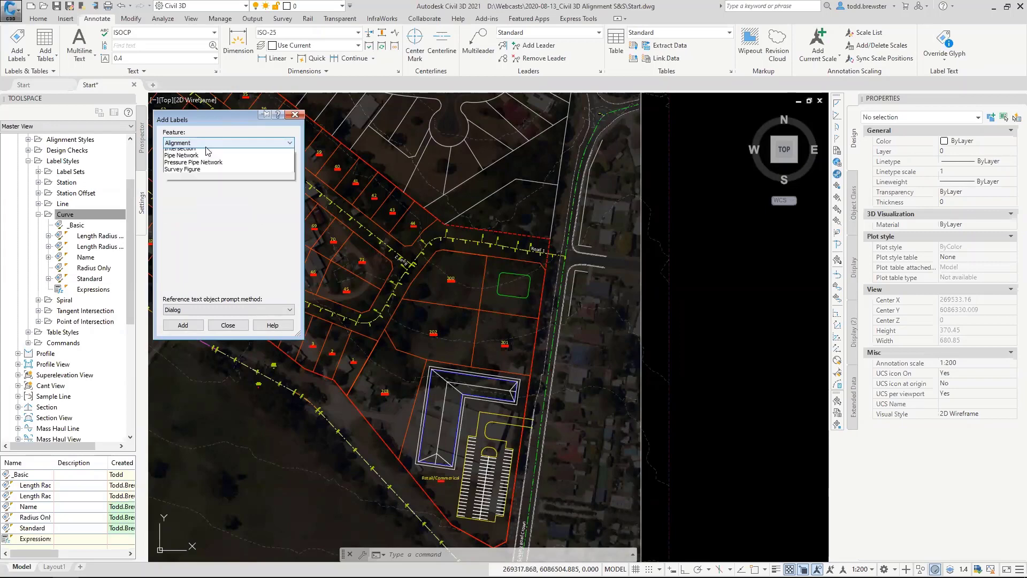
{"action": "left_click", "coordinate": [185, 166]}
{"action": "left_click", "coordinate": [185, 167]}
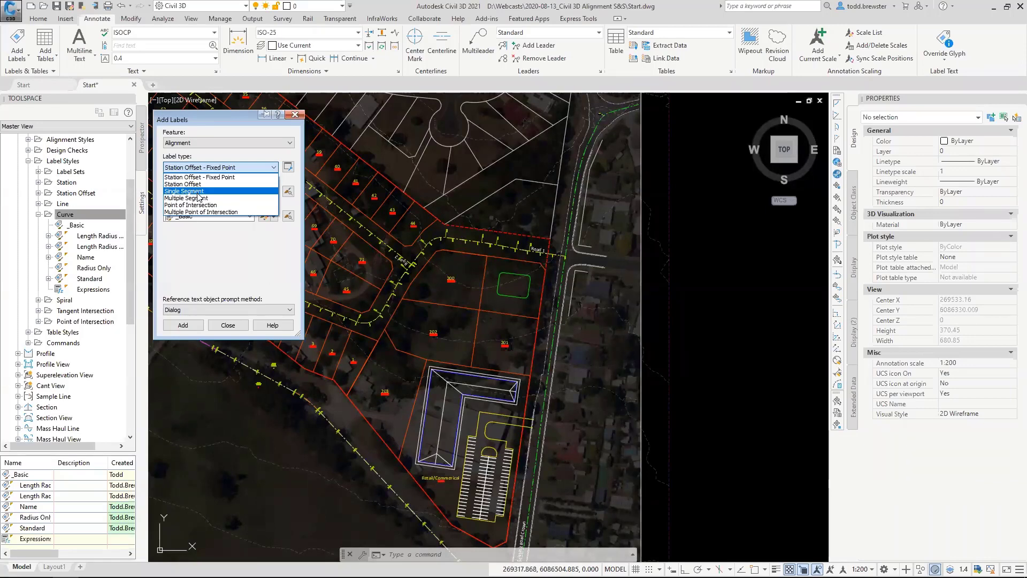
{"action": "left_click", "coordinate": [177, 199]}
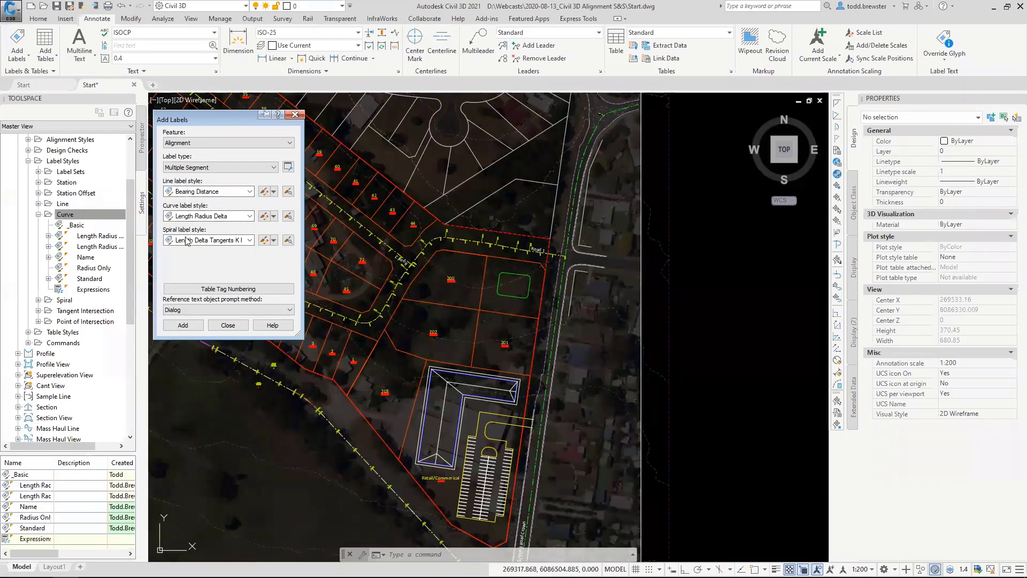
Choose _Basic as both the line label style and the curve label style.
{"action": "left_click", "coordinate": [243, 191]}
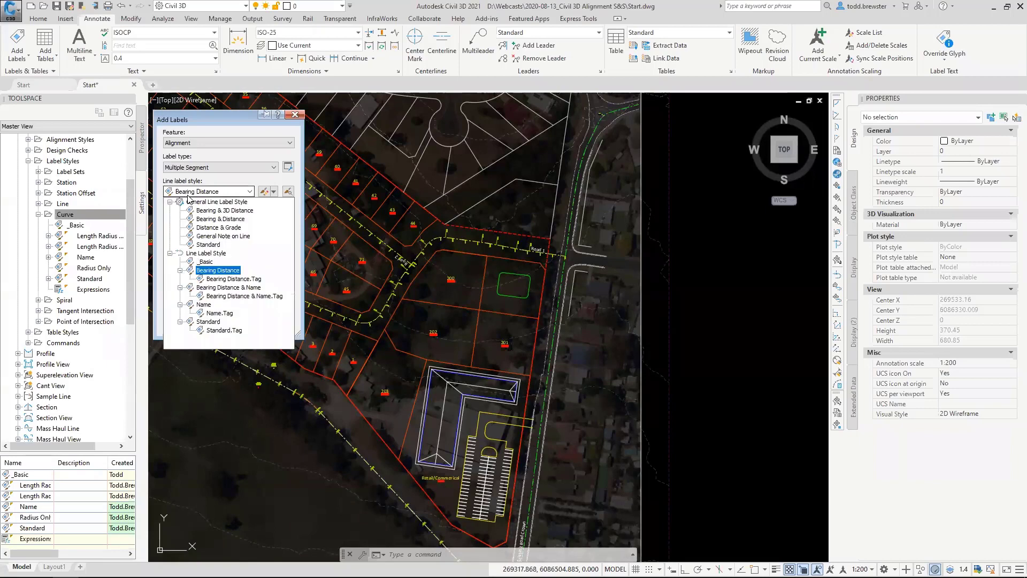
{"action": "left_click", "coordinate": [207, 266]}
{"action": "left_click", "coordinate": [250, 216]}
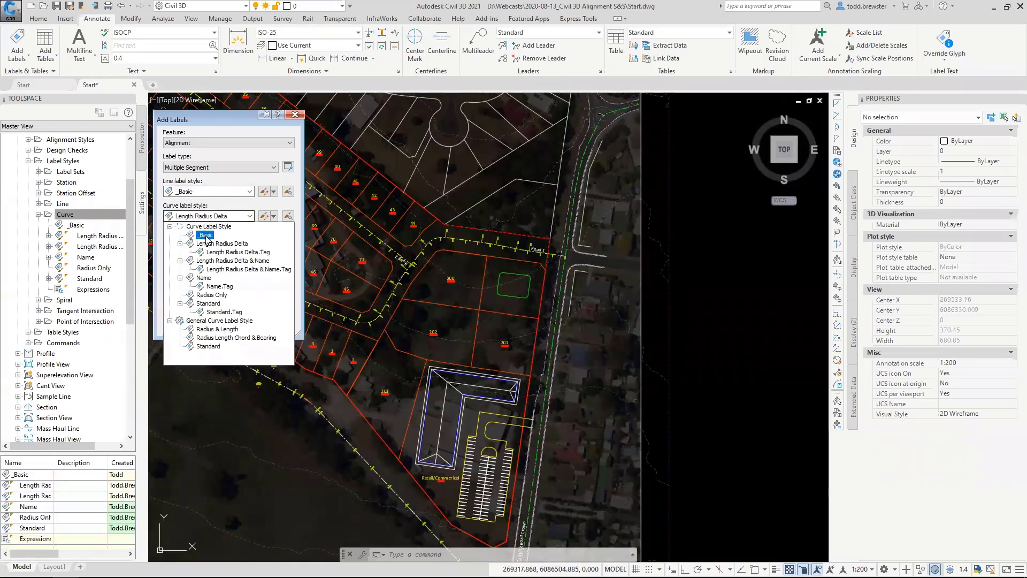
{"action": "left_click", "coordinate": [209, 228]}
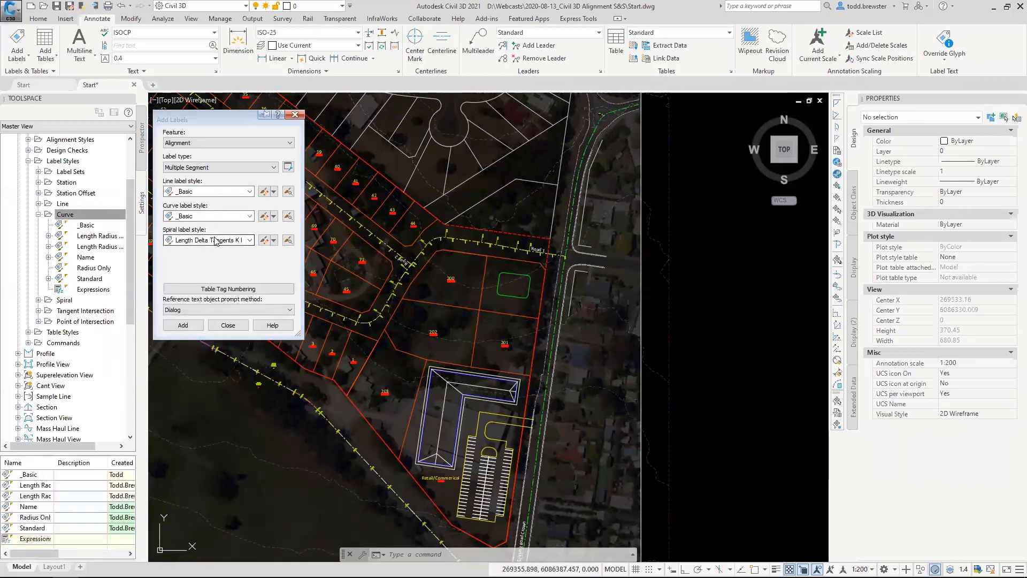
Add the multiple segment labels to the Road 1 alignment and end the labelling command.
{"action": "left_click", "coordinate": [189, 327]}
{"action": "scroll", "coordinate": [468, 241], "scroll_direction": "up", "scroll_amount": 8}
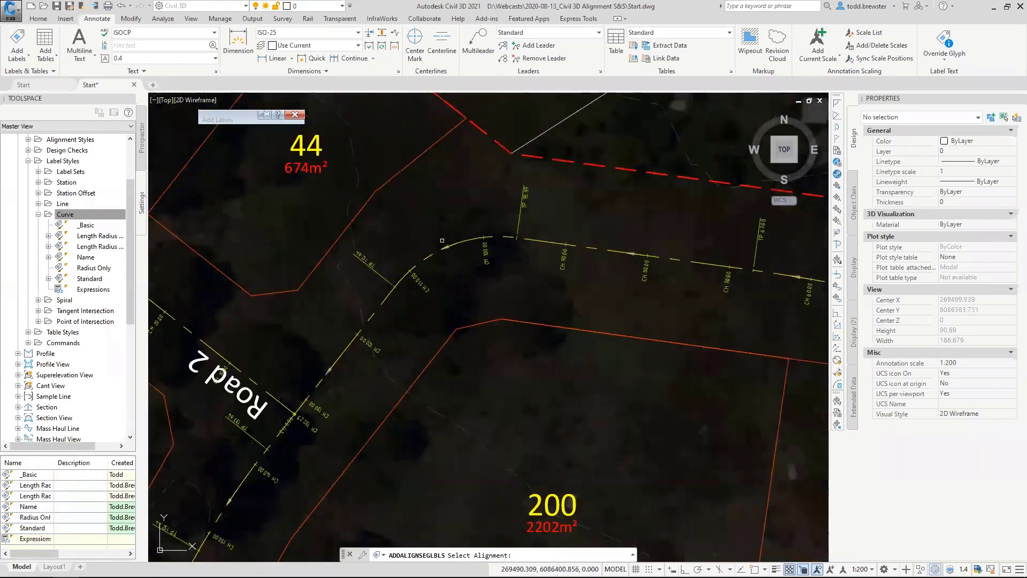
{"action": "scroll", "coordinate": [436, 255], "scroll_direction": "down", "scroll_amount": 2}
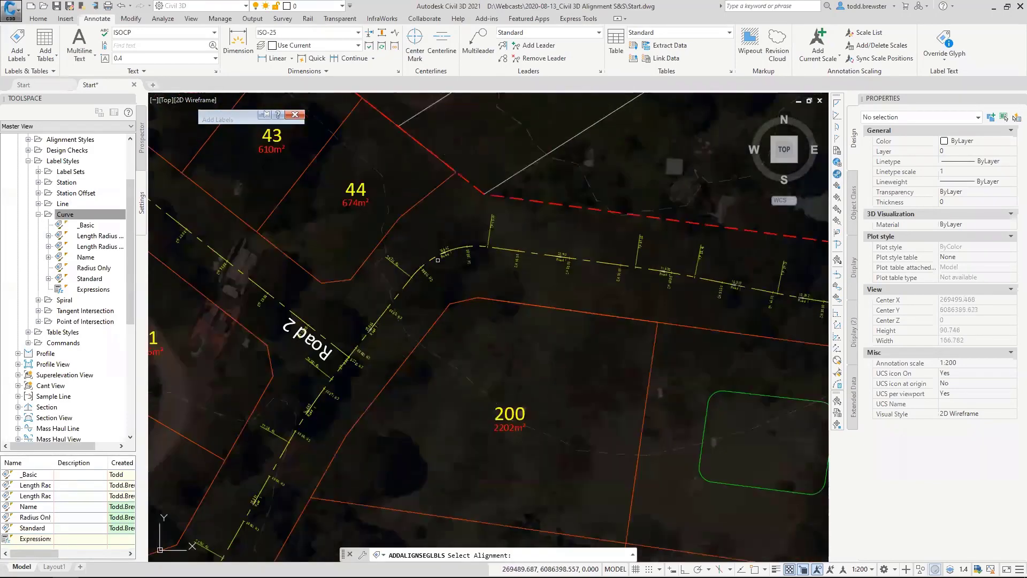
{"action": "key", "text": "Escape"}
Examine the name and length labels on the curve and line segments along Road 1.
{"action": "scroll", "coordinate": [451, 252], "scroll_direction": "up", "scroll_amount": 6}
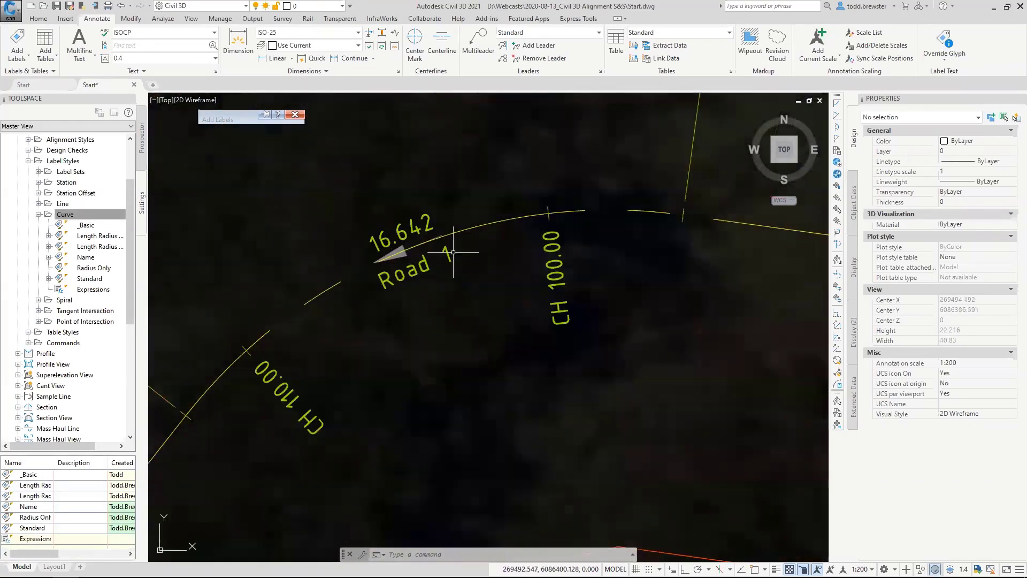
{"action": "scroll", "coordinate": [428, 236], "scroll_direction": "down", "scroll_amount": 6}
{"action": "scroll", "coordinate": [581, 256], "scroll_direction": "up", "scroll_amount": 3}
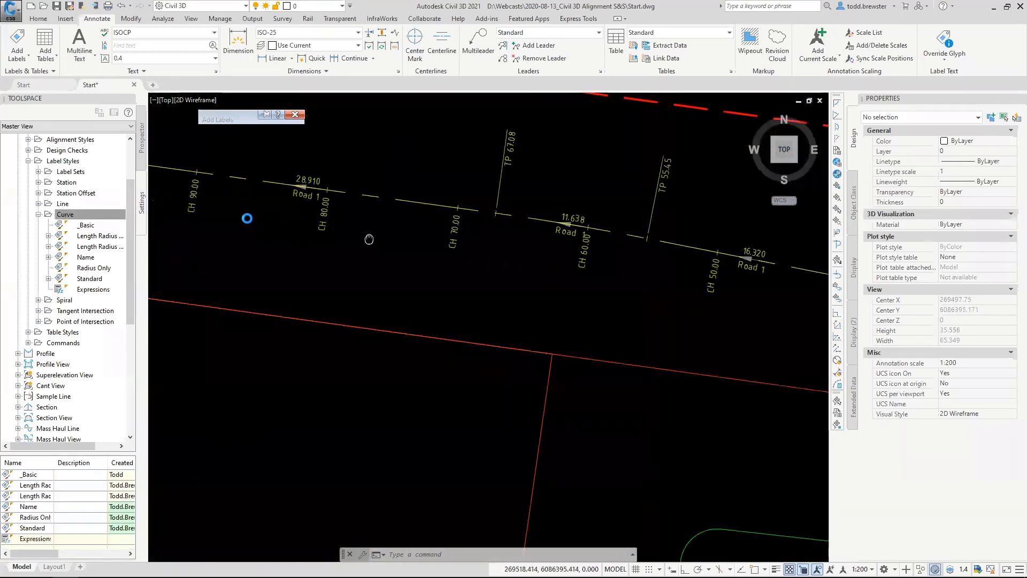
{"action": "scroll", "coordinate": [581, 255], "scroll_direction": "down", "scroll_amount": 3}
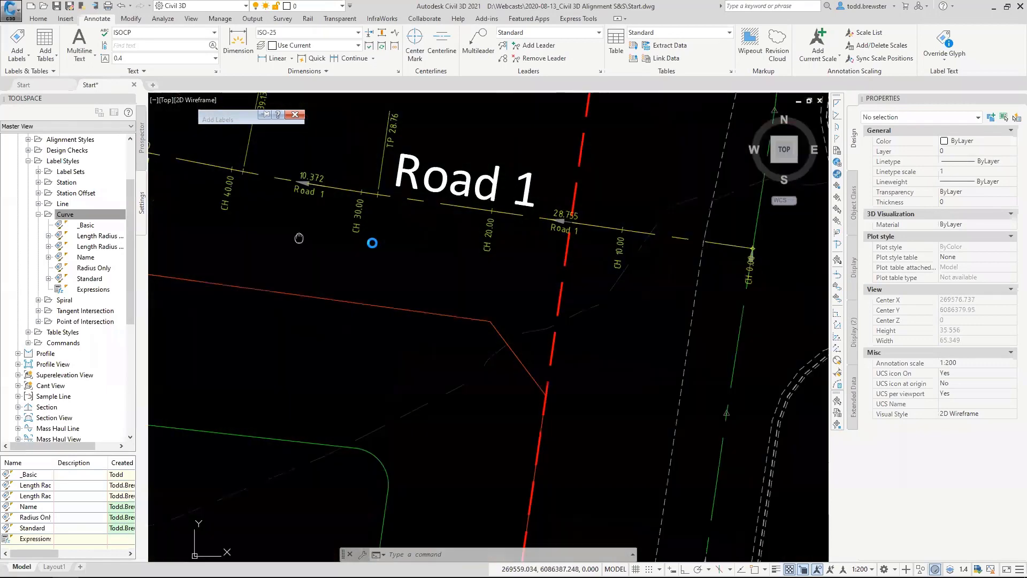
{"action": "scroll", "coordinate": [624, 292], "scroll_direction": "up", "scroll_amount": 3}
{"action": "middle_click_drag", "start_coordinate": [406, 249], "coordinate": [691, 303]}
{"action": "middle_click_drag", "start_coordinate": [345, 244], "coordinate": [592, 246]}
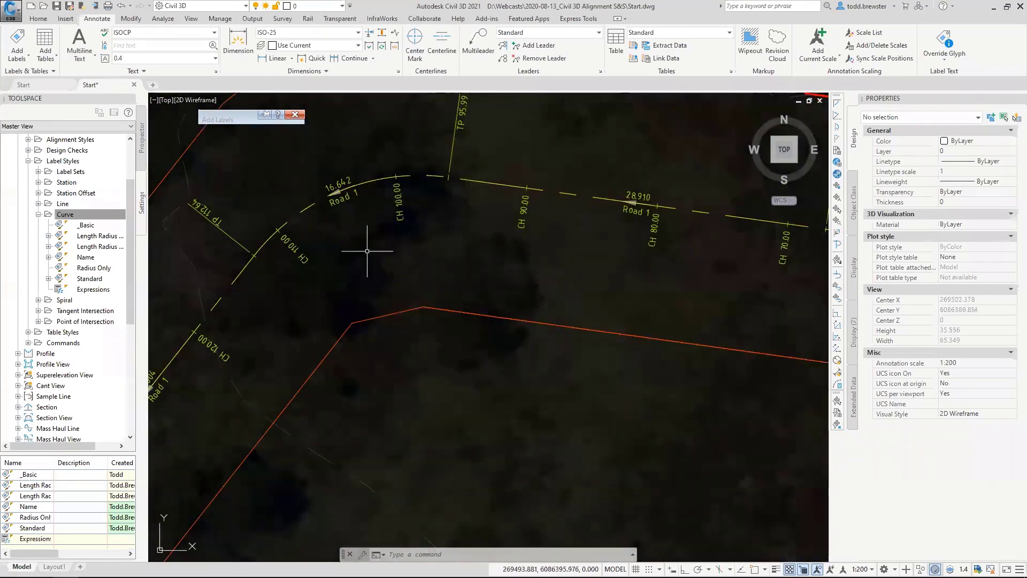
{"action": "scroll", "coordinate": [335, 266], "scroll_direction": "down", "scroll_amount": 3}
{"action": "scroll", "coordinate": [443, 252], "scroll_direction": "up", "scroll_amount": 2}
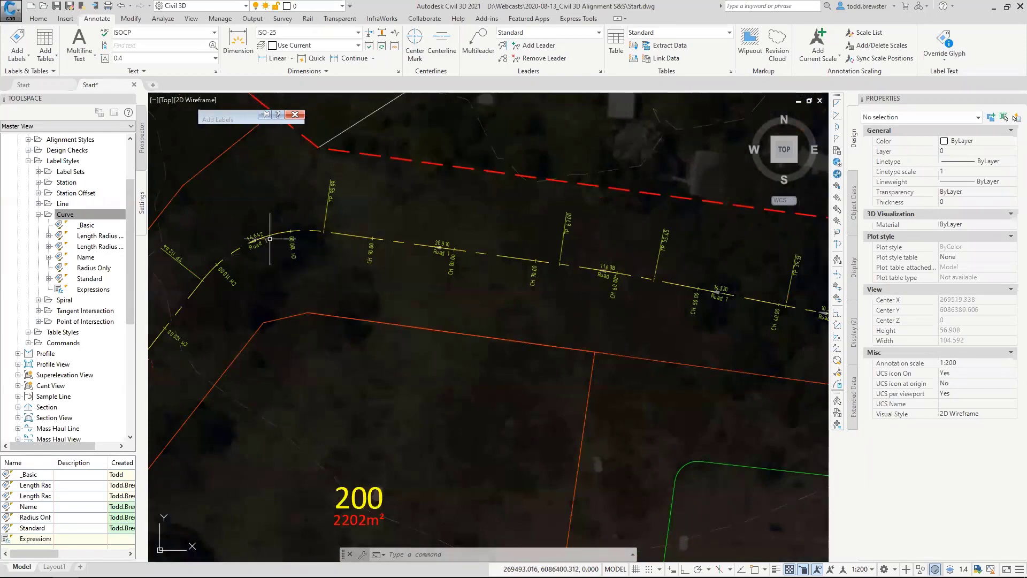
{"action": "scroll", "coordinate": [266, 242], "scroll_direction": "up", "scroll_amount": 3}
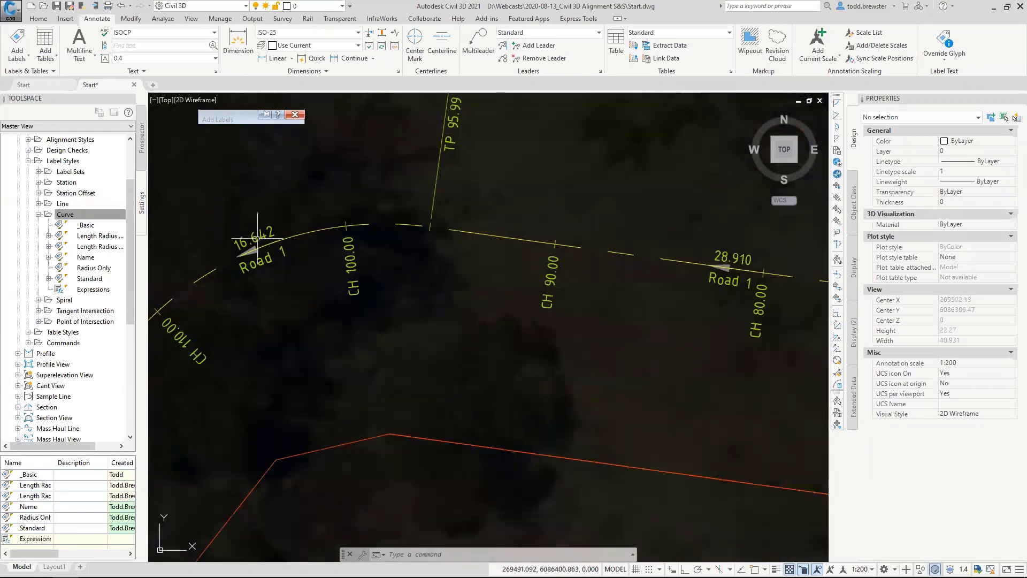
{"action": "scroll", "coordinate": [381, 255], "scroll_direction": "down", "scroll_amount": 5}
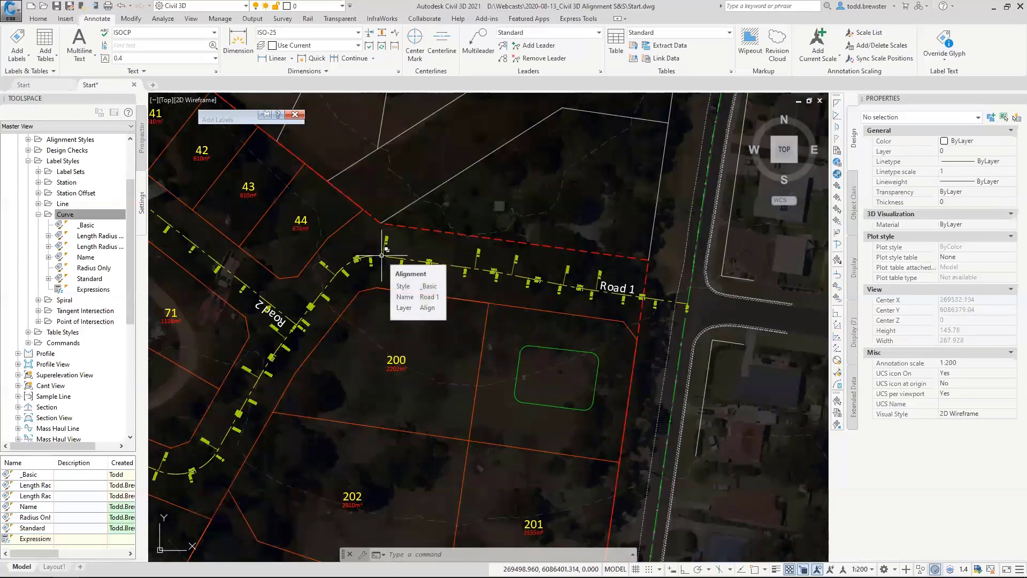
Stretch the Road 1 bend beside lot 44 slightly outward from its mid-curve grip, to a curve length of about 10.4 m.
{"action": "scroll", "coordinate": [377, 257], "scroll_direction": "up", "scroll_amount": 4}
{"action": "left_click", "coordinate": [365, 246]}
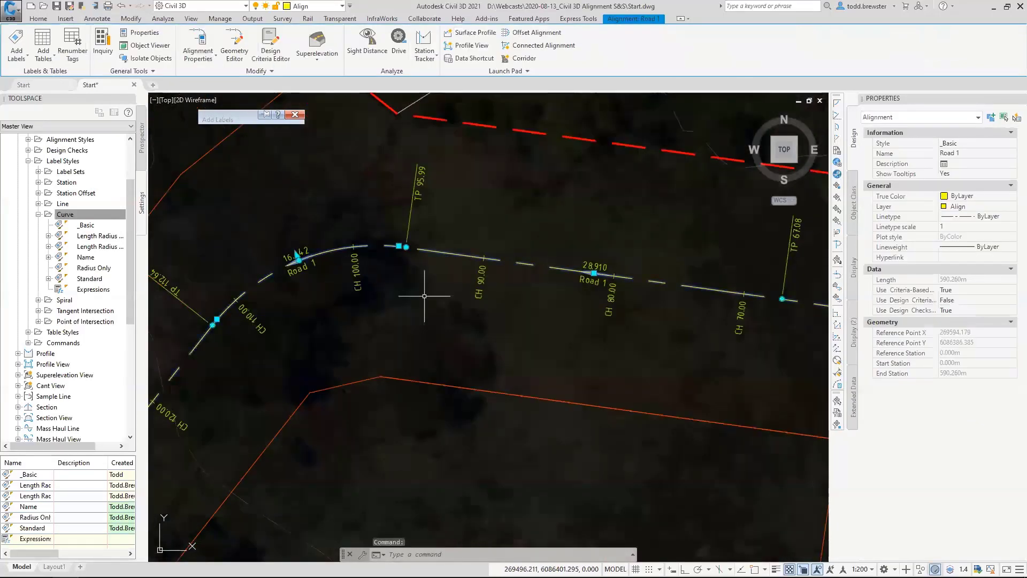
{"action": "scroll", "coordinate": [292, 252], "scroll_direction": "up", "scroll_amount": 4}
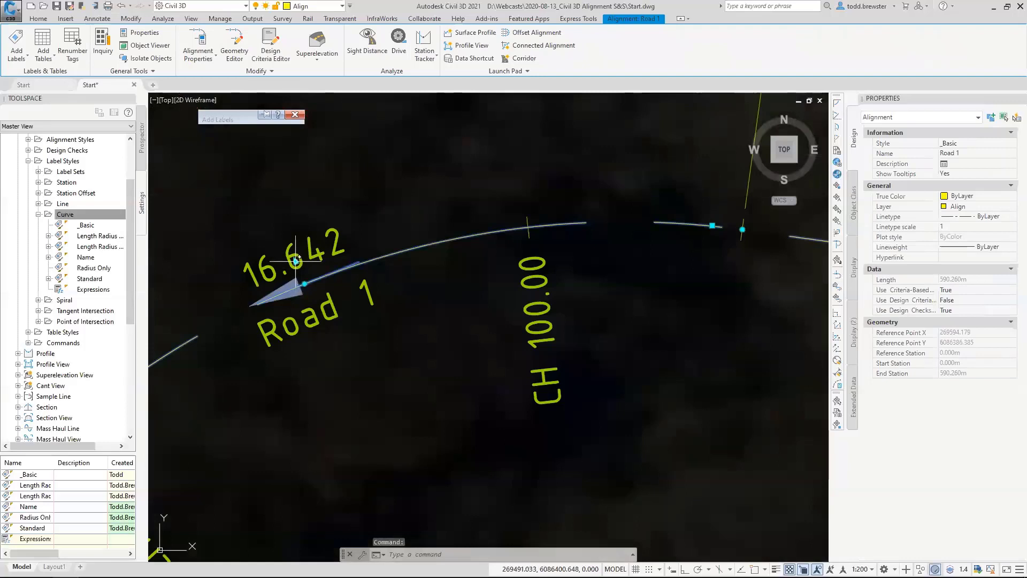
{"action": "left_click", "coordinate": [293, 256]}
{"action": "left_click", "coordinate": [285, 231]}
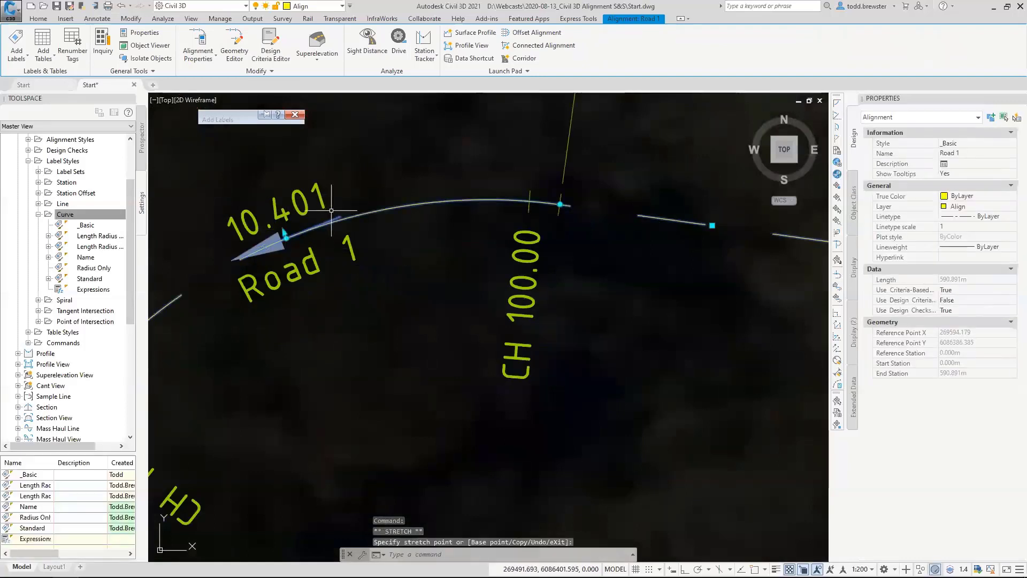
{"action": "key", "text": "Escape"}
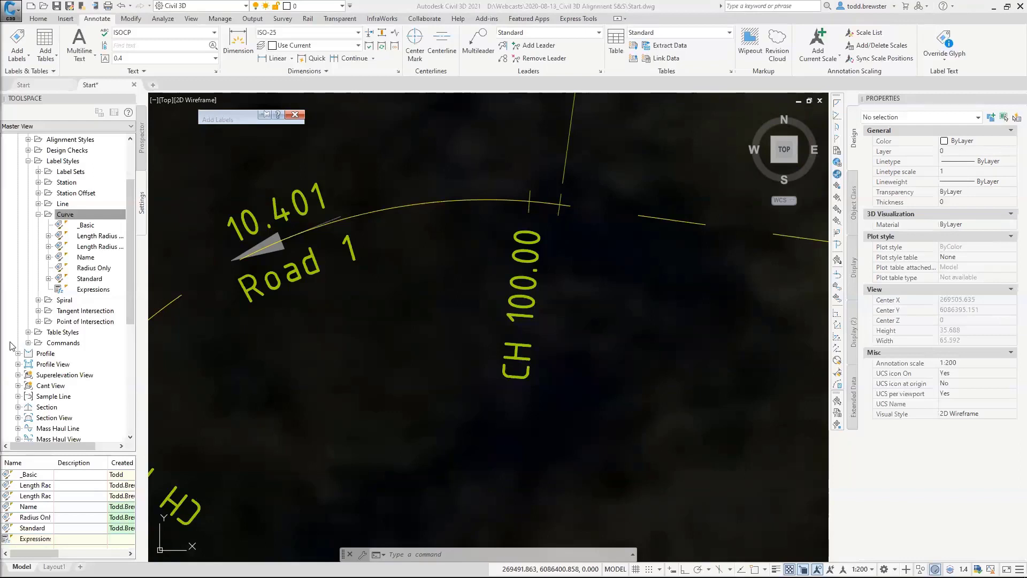
Display the alignment Segment table styles in place of the label styles and close the Add Labels dialog.
{"action": "scroll", "coordinate": [336, 261], "scroll_direction": "down", "scroll_amount": 4}
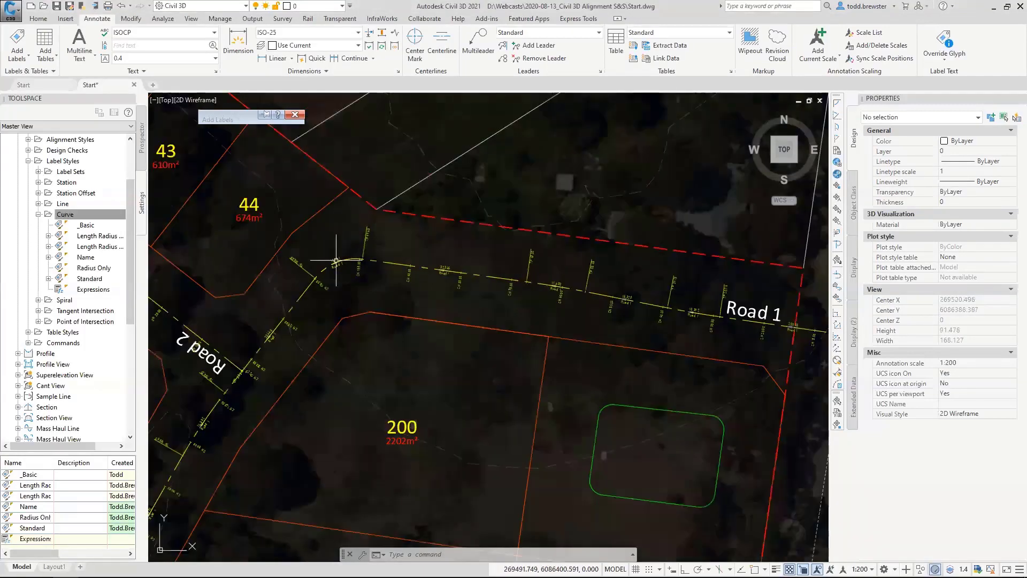
{"action": "left_click", "coordinate": [38, 215]}
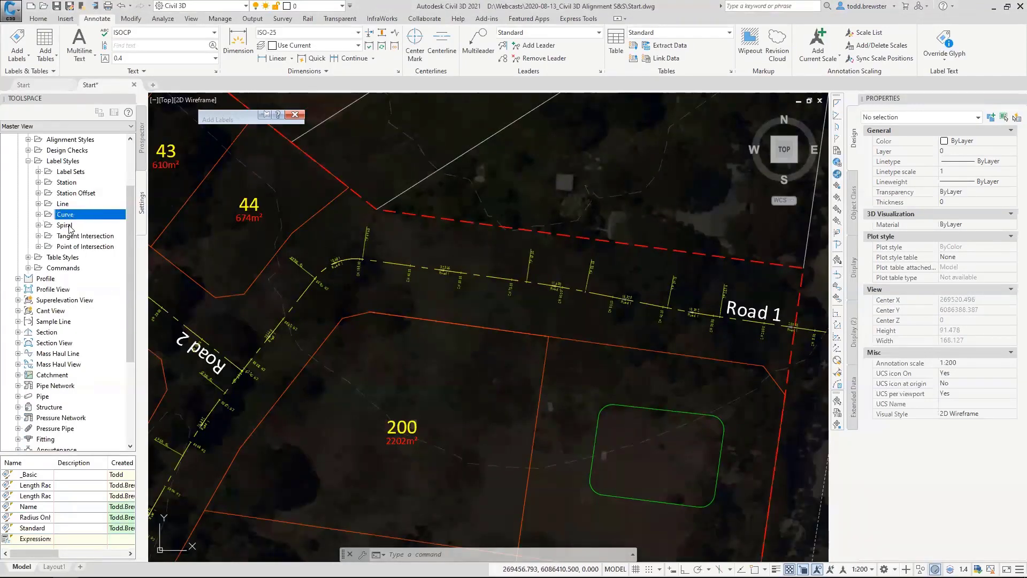
{"action": "left_click", "coordinate": [28, 161]}
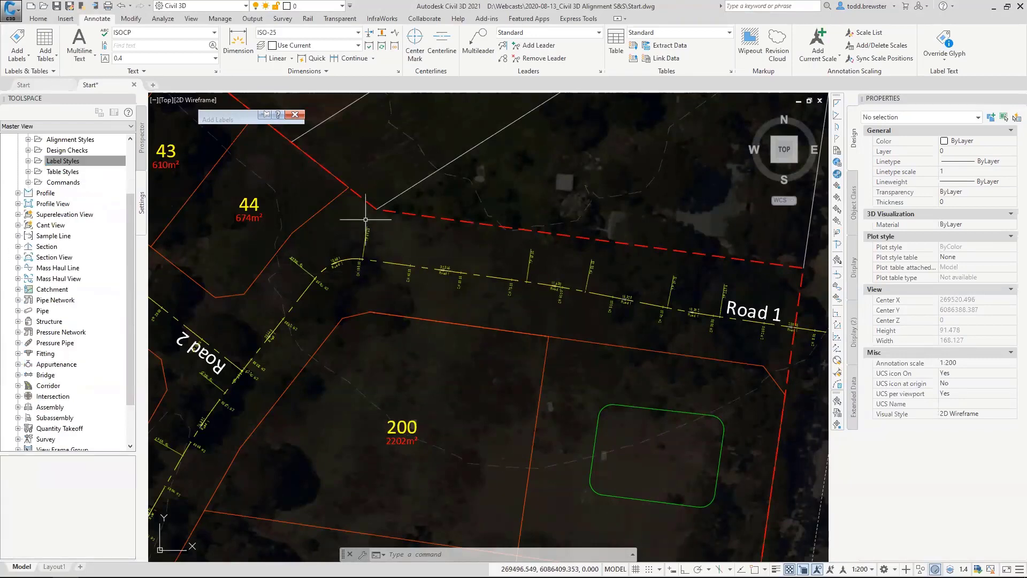
{"action": "mouse_move", "coordinate": [365, 220]}
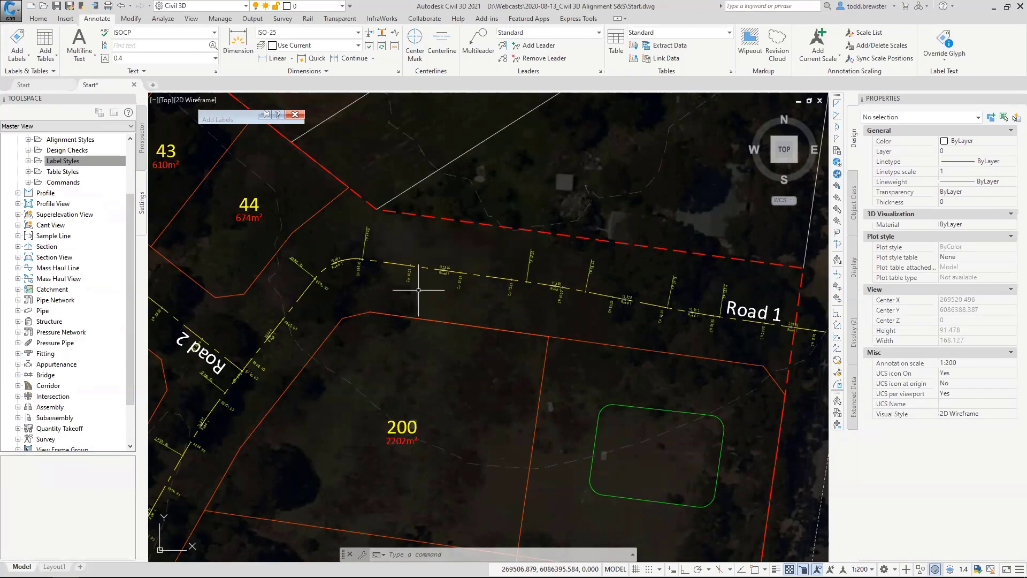
{"action": "left_click", "coordinate": [29, 171]}
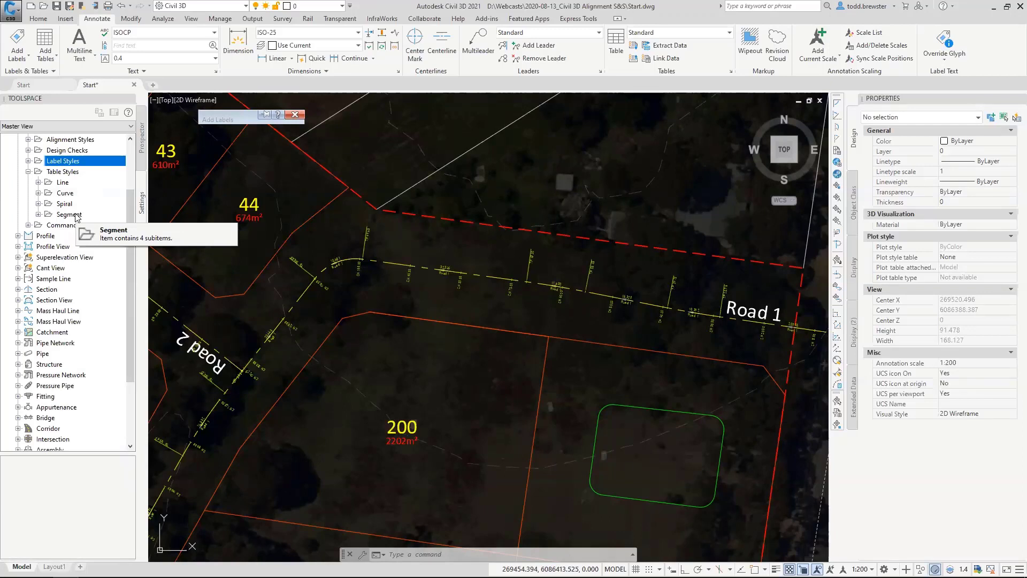
{"action": "left_click", "coordinate": [76, 215]}
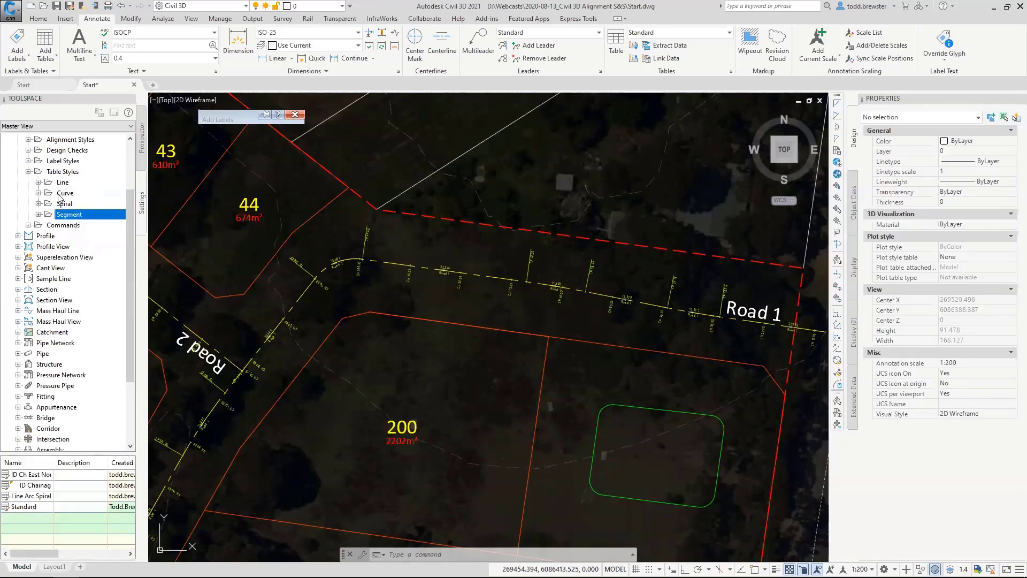
{"action": "mouse_move", "coordinate": [227, 115]}
{"action": "left_click", "coordinate": [295, 114]}
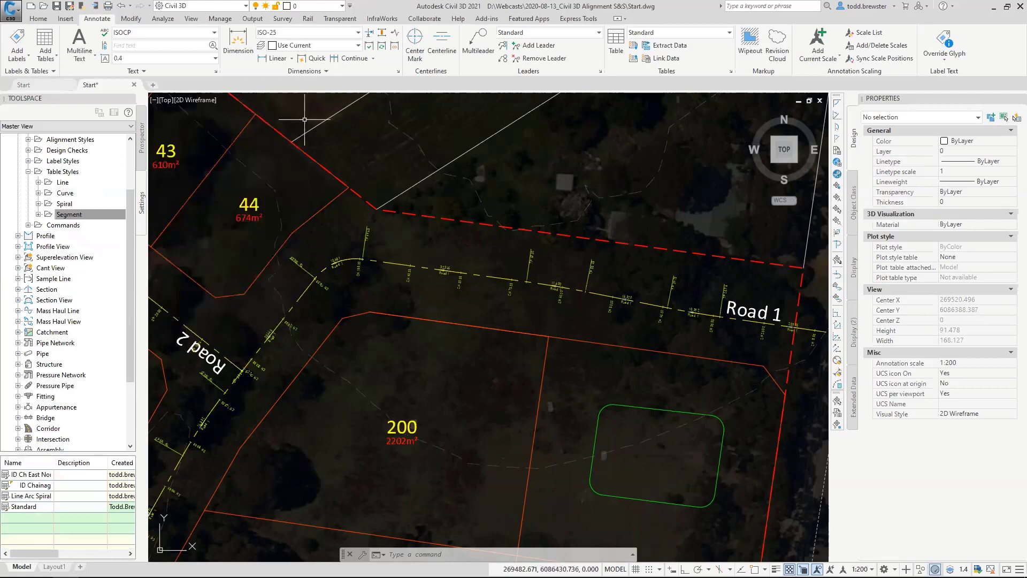
Start an alignment segment table with the ID Chainage Easting Northing Radii A Bearing IP style for the Road 1 alignment.
{"action": "left_click", "coordinate": [45, 55]}
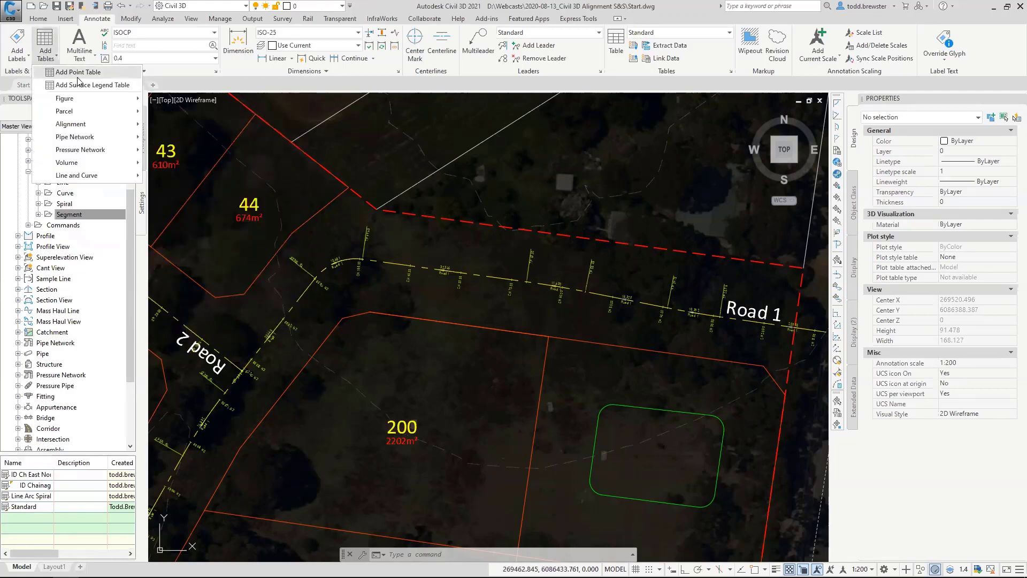
{"action": "mouse_move", "coordinate": [70, 126]}
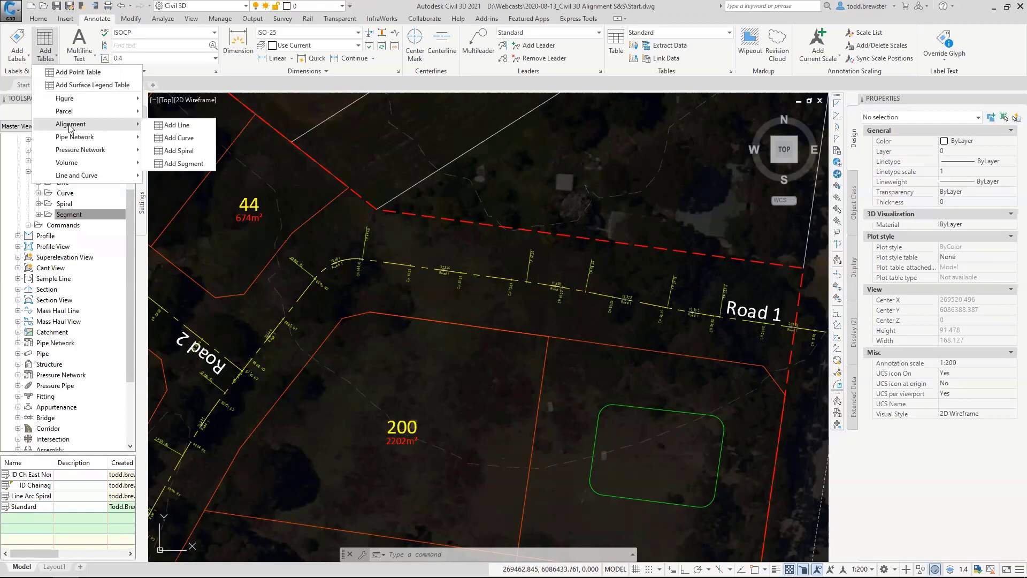
{"action": "left_click", "coordinate": [194, 169]}
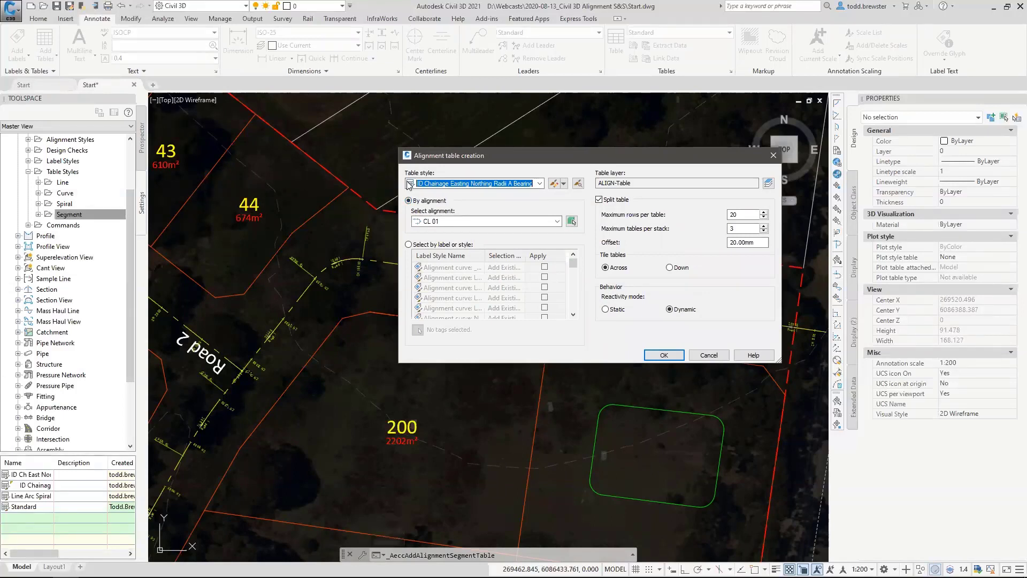
{"action": "left_click", "coordinate": [540, 183]}
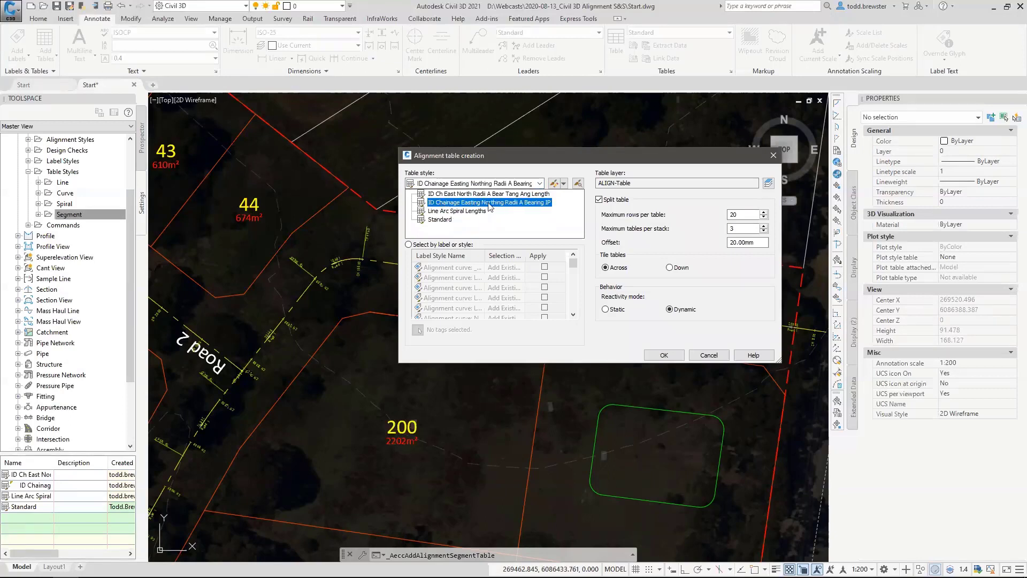
{"action": "left_click", "coordinate": [541, 203]}
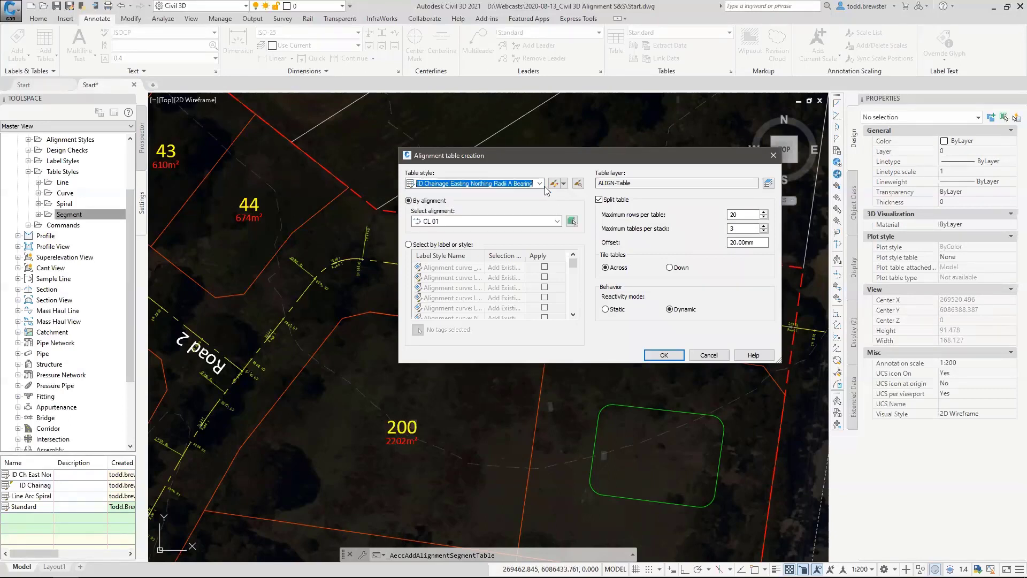
{"action": "left_click", "coordinate": [571, 221]}
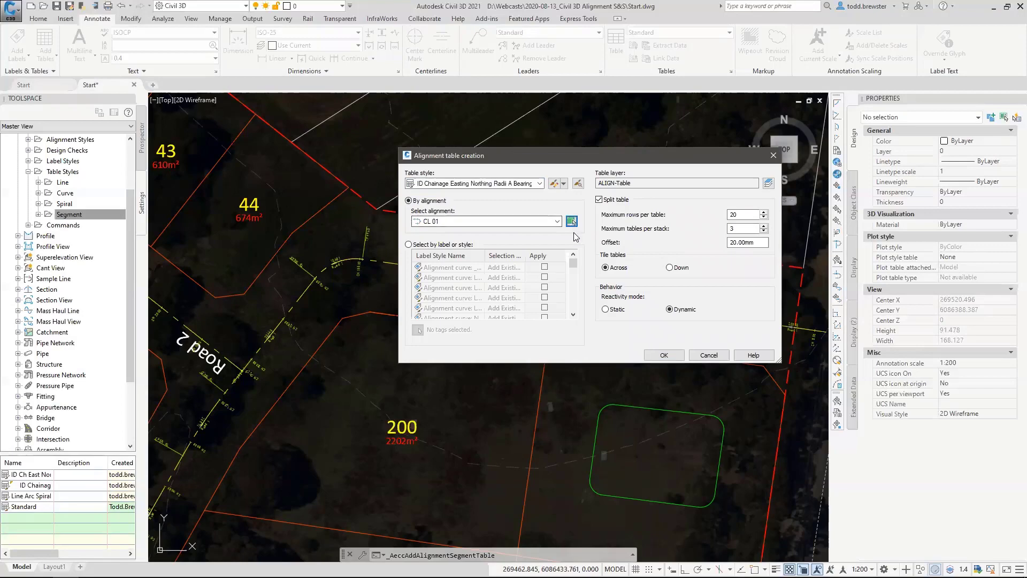
{"action": "left_click", "coordinate": [396, 264]}
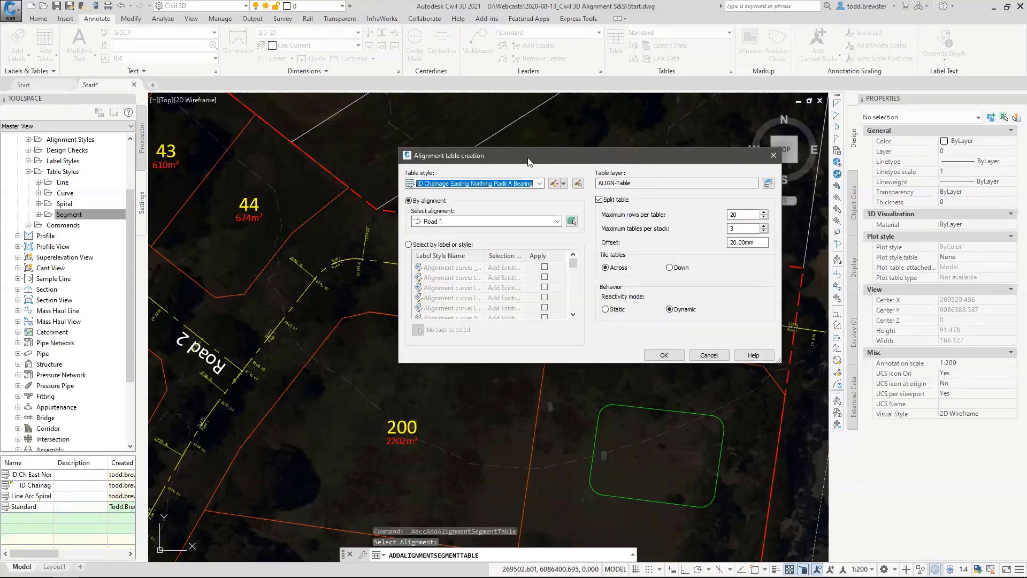
Limit the split segment table to 10 rows per table and place it below Road 1, beside lot 200.
{"action": "left_click_drag", "start_coordinate": [528, 162], "coordinate": [647, 187]}
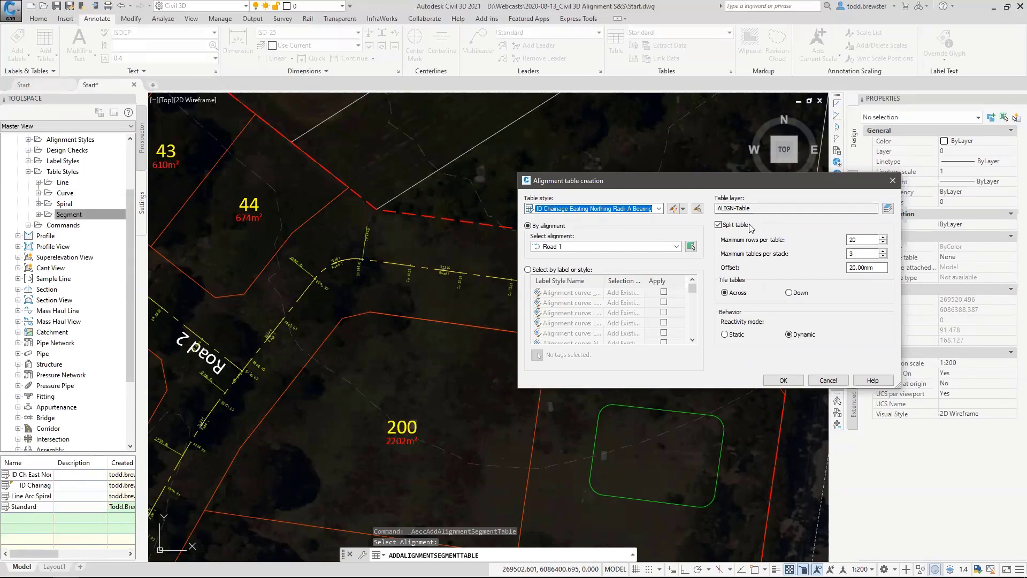
{"action": "double_click", "coordinate": [858, 239]}
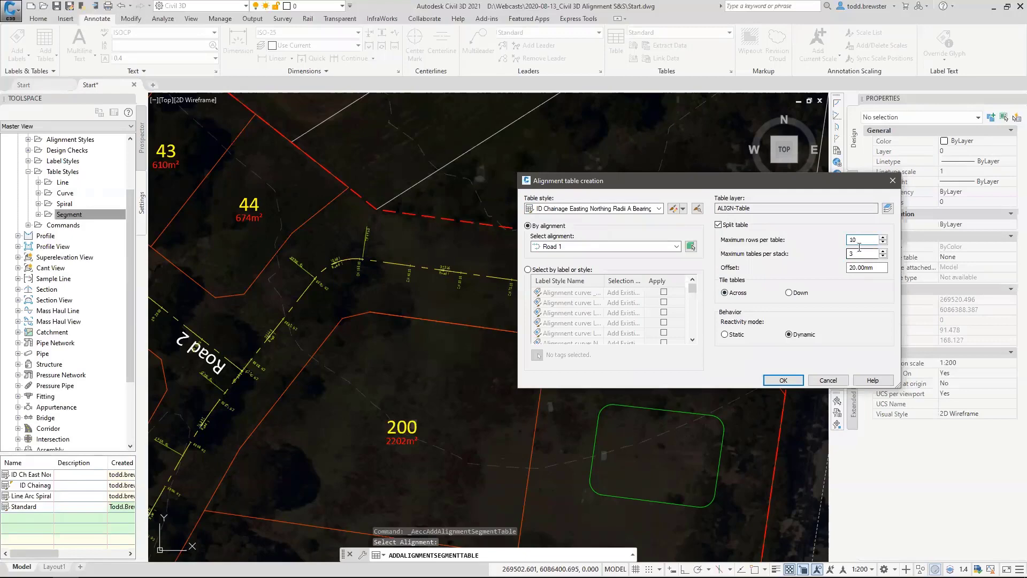
{"action": "left_click", "coordinate": [783, 379]}
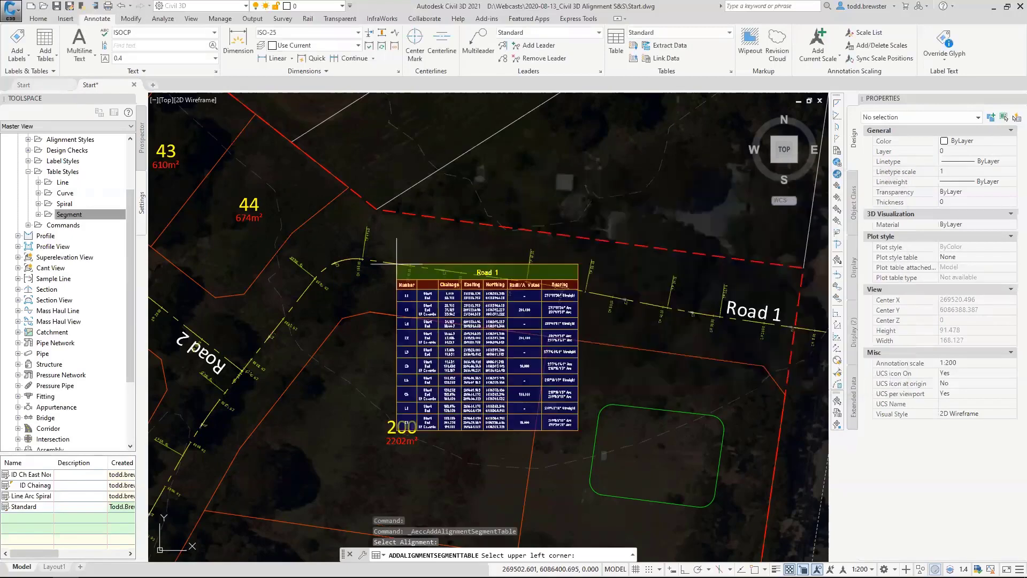
{"action": "scroll", "coordinate": [343, 224], "scroll_direction": "down", "scroll_amount": 3}
{"action": "scroll", "coordinate": [344, 225], "scroll_direction": "down", "scroll_amount": 4}
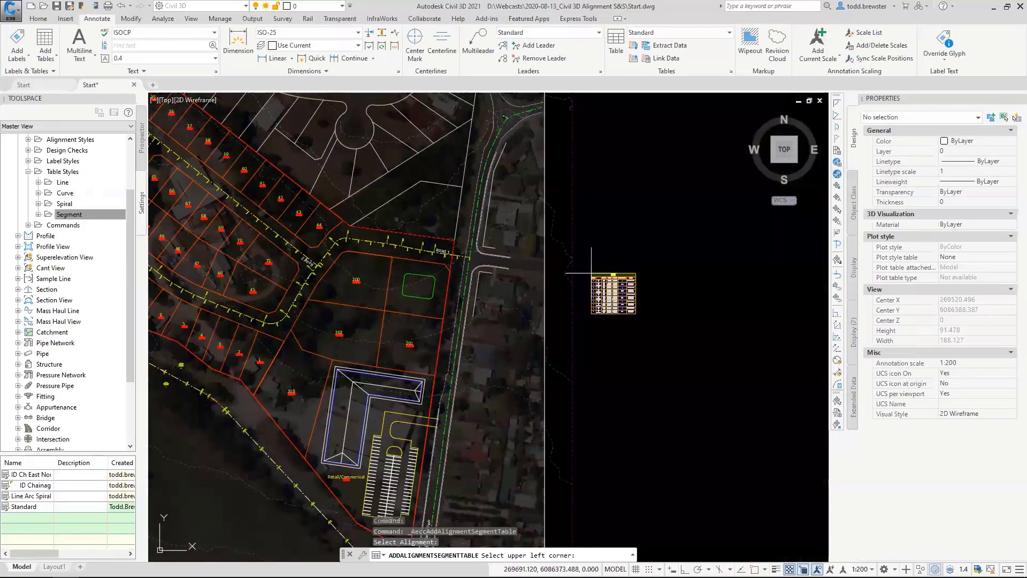
{"action": "scroll", "coordinate": [400, 286], "scroll_direction": "up", "scroll_amount": 6}
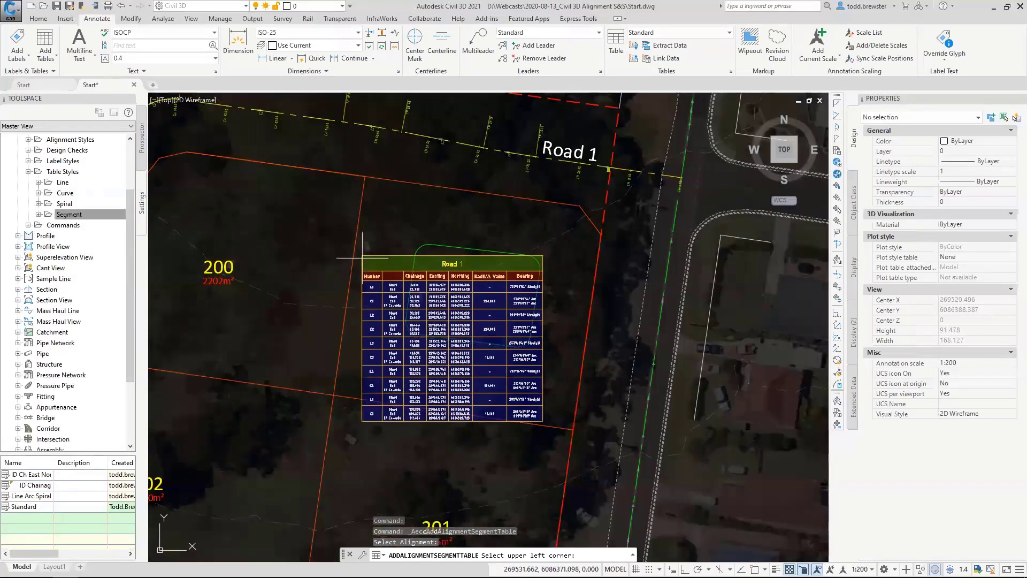
{"action": "left_click", "coordinate": [364, 262]}
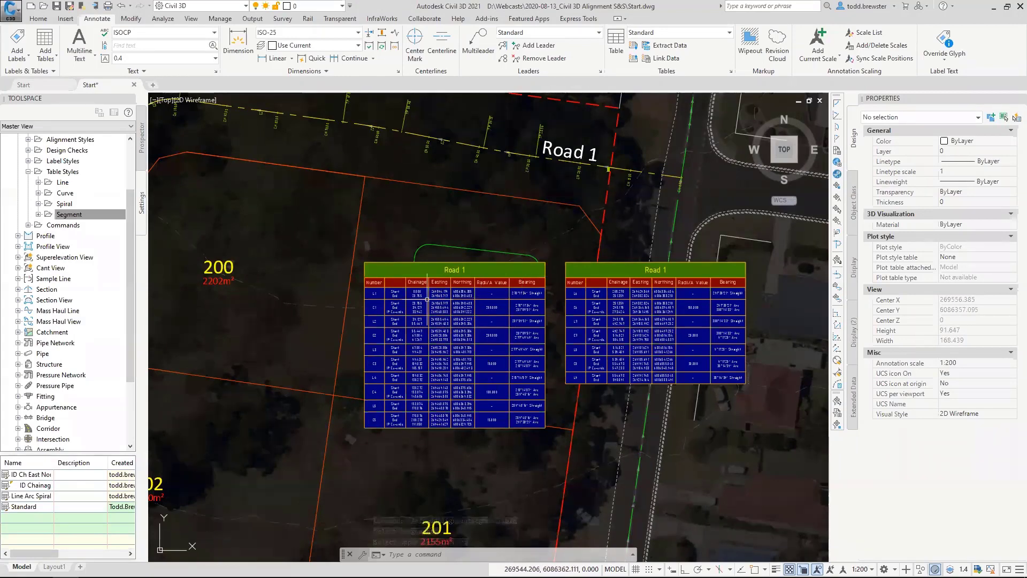
Examine the line and curve tags along Road 1 and compare them with the rows of the segment tables.
{"action": "scroll", "coordinate": [503, 140], "scroll_direction": "up", "scroll_amount": 4}
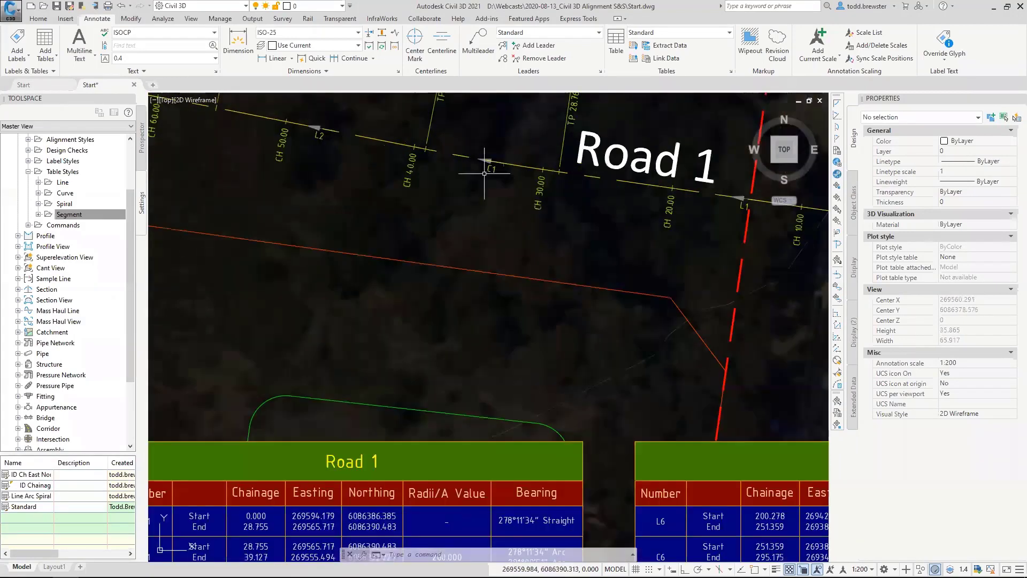
{"action": "middle_click_drag", "start_coordinate": [715, 214], "coordinate": [618, 262]}
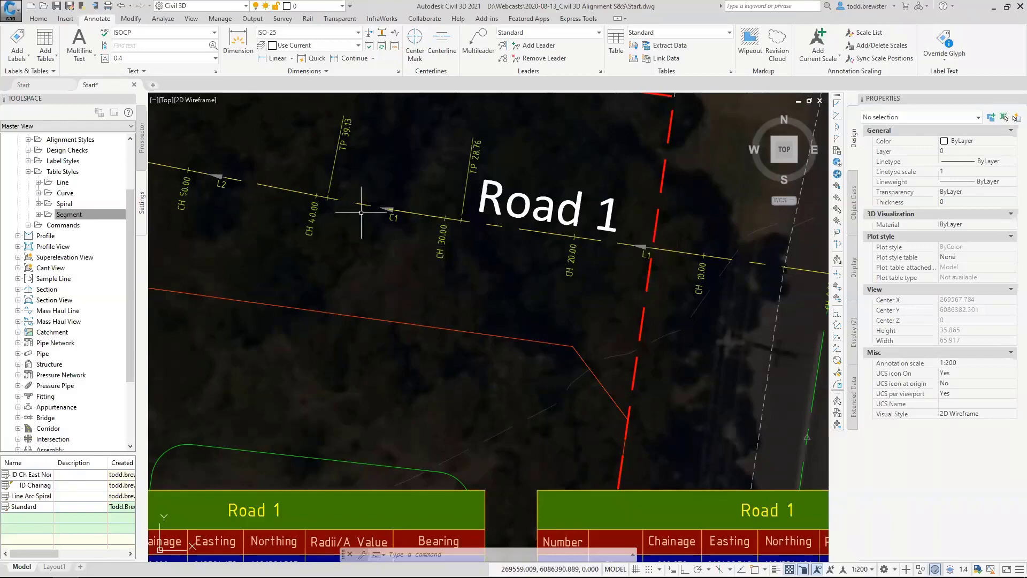
{"action": "middle_click_drag", "start_coordinate": [270, 261], "coordinate": [549, 292]}
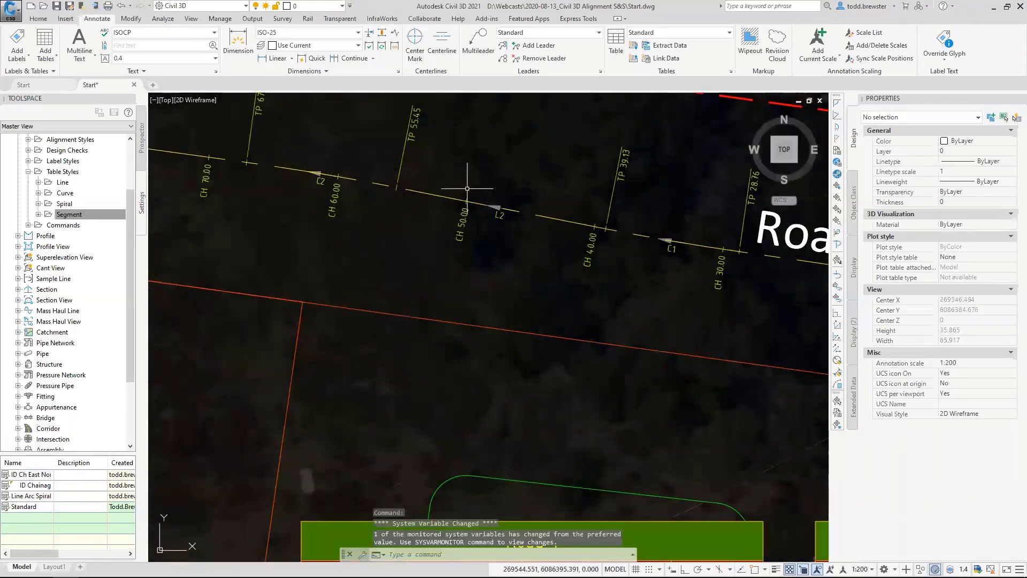
{"action": "scroll", "coordinate": [476, 195], "scroll_direction": "down", "scroll_amount": 4}
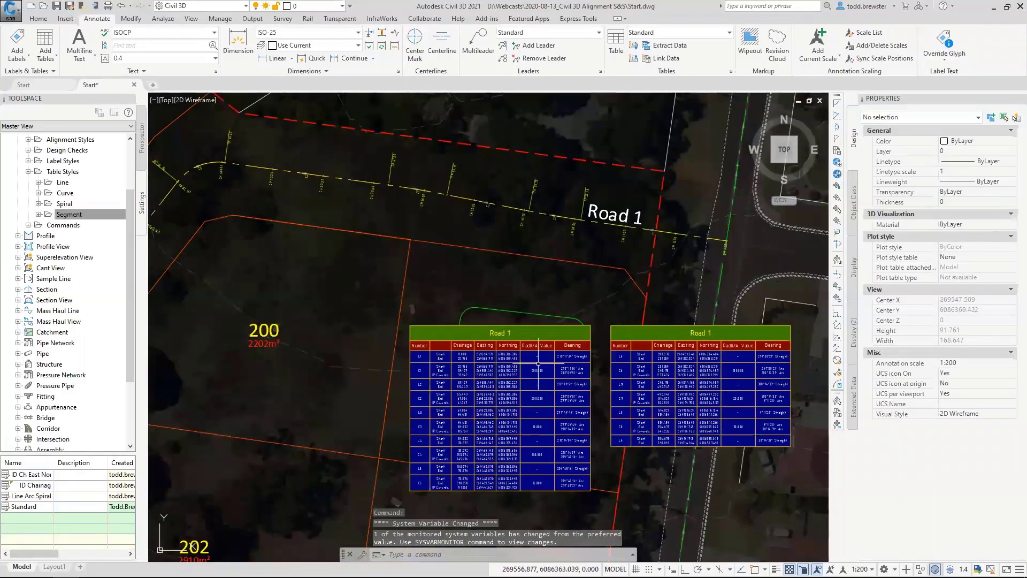
{"action": "scroll", "coordinate": [483, 359], "scroll_direction": "up", "scroll_amount": 2}
{"action": "middle_click_drag", "start_coordinate": [408, 329], "coordinate": [275, 213]}
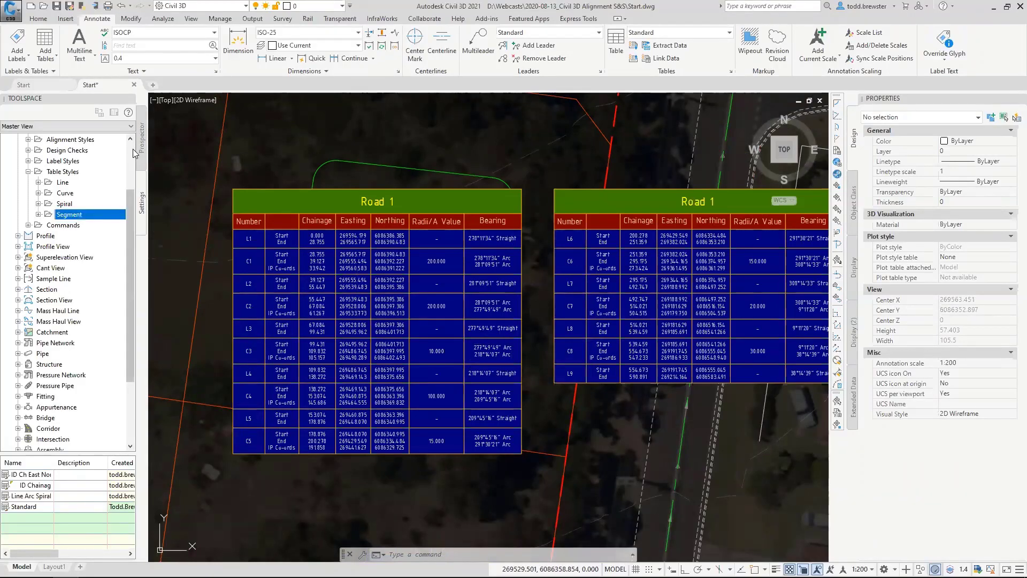
Review the drawing's Table Tag Numbering settings for creation and renumbering, and close them without changes.
{"action": "scroll", "coordinate": [67, 291], "scroll_direction": "up", "scroll_amount": 3}
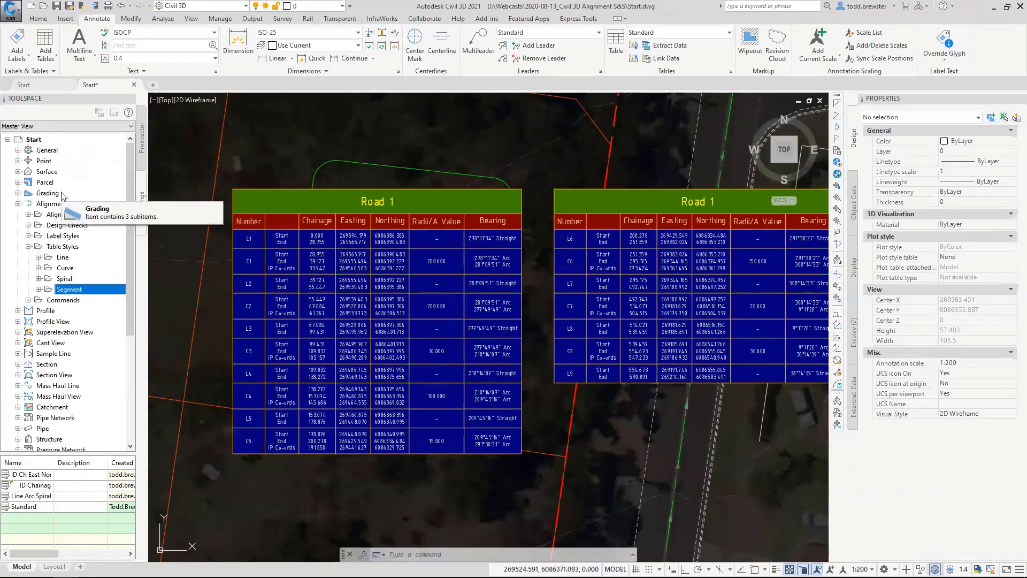
{"action": "right_click", "coordinate": [34, 140]}
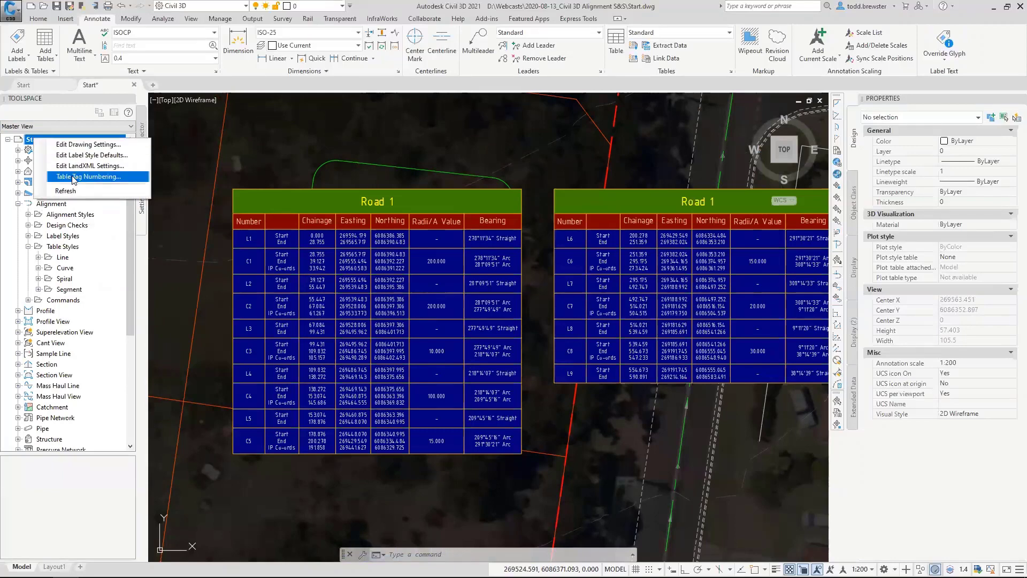
{"action": "left_click", "coordinate": [100, 181]}
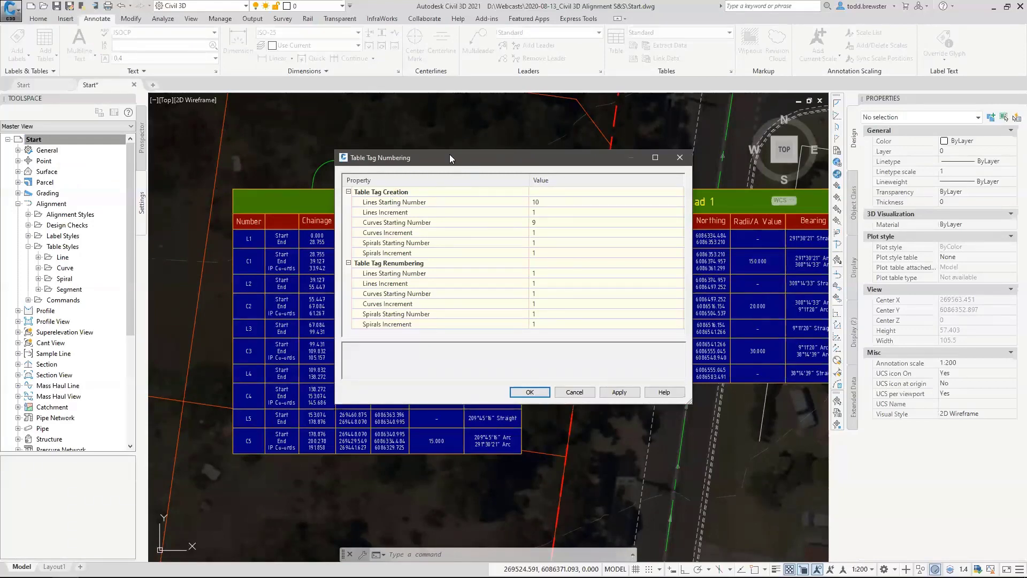
{"action": "left_click_drag", "start_coordinate": [449, 154], "coordinate": [257, 107]}
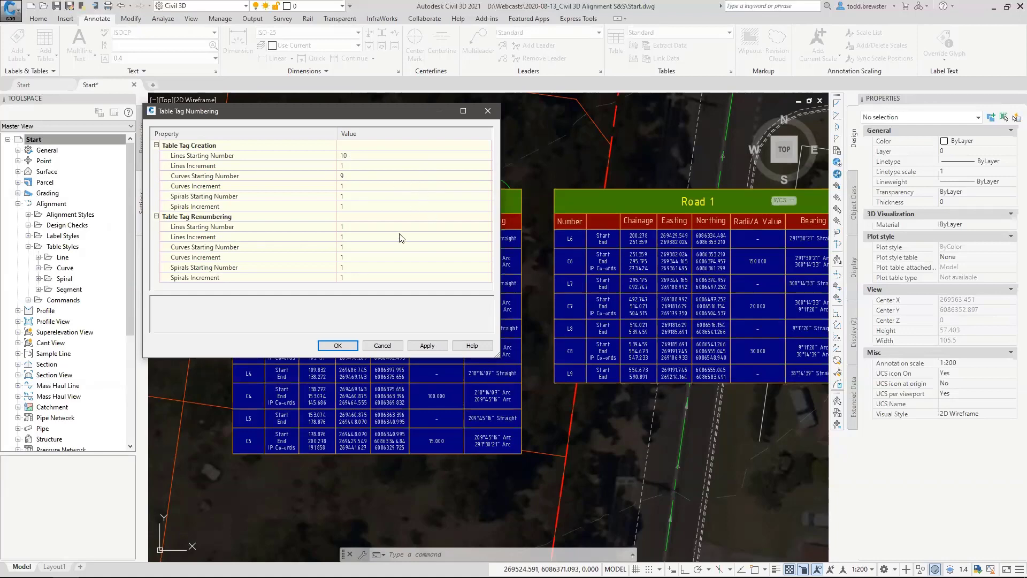
{"action": "left_click", "coordinate": [382, 346]}
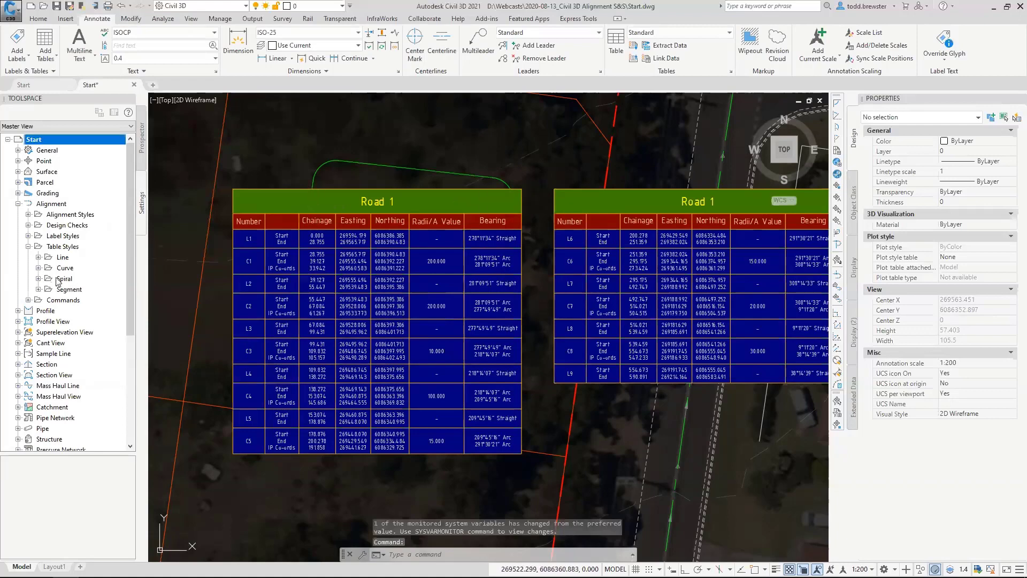
Edit the Road 1 table's style, setting the overall border, the title, header and data separators, and the data divider to cyan.
{"action": "left_click", "coordinate": [354, 188]}
{"action": "right_click", "coordinate": [394, 162]}
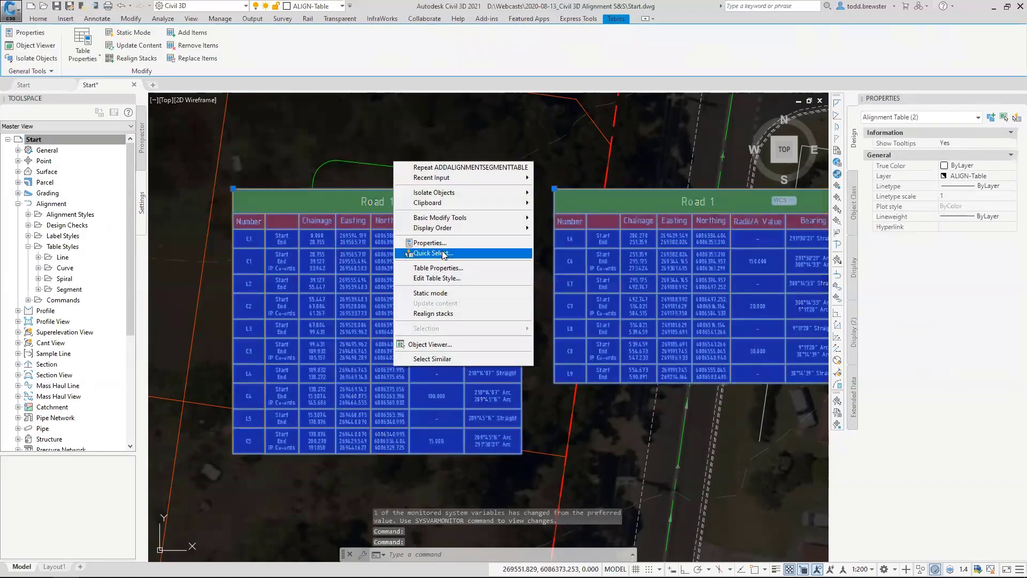
{"action": "left_click", "coordinate": [453, 274]}
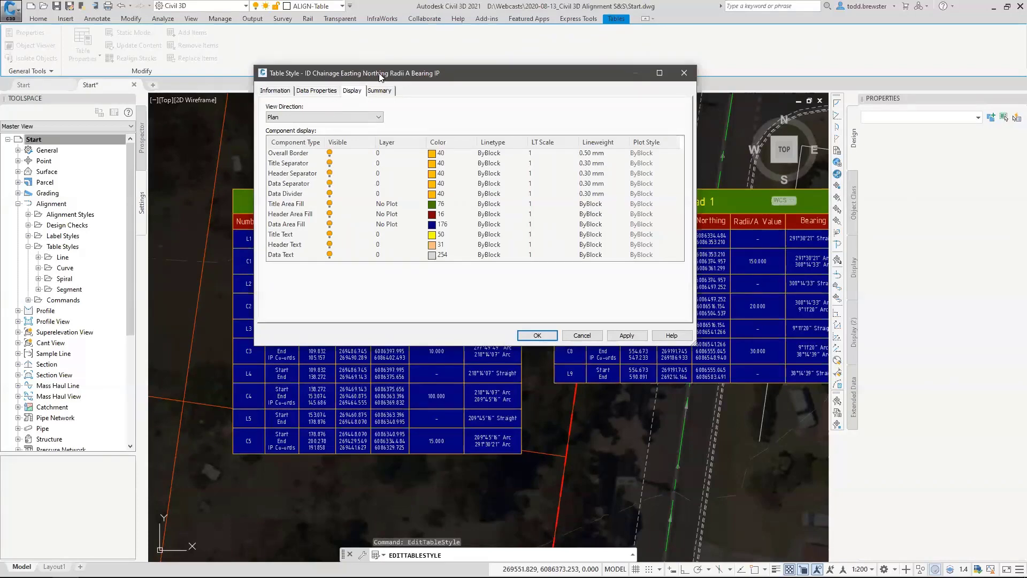
{"action": "left_click_drag", "start_coordinate": [380, 77], "coordinate": [656, 90]}
{"action": "left_click", "coordinate": [577, 166]}
{"action": "left_click", "coordinate": [569, 210], "text": "shift"}
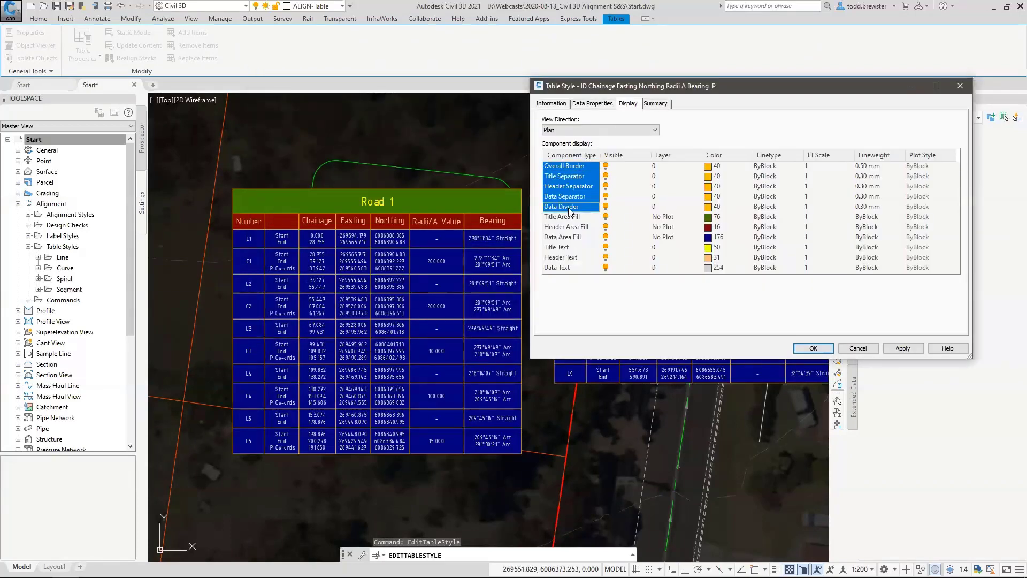
{"action": "left_click", "coordinate": [708, 208]}
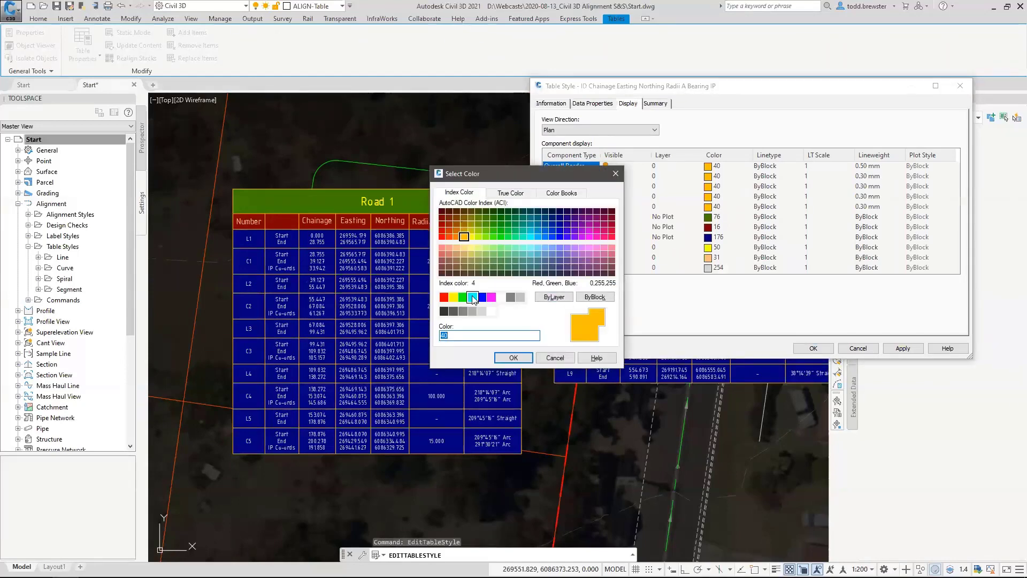
{"action": "left_click", "coordinate": [473, 298]}
{"action": "left_click", "coordinate": [513, 358]}
Set the title, header and data area fills of the table style to color 250.
{"action": "left_click", "coordinate": [572, 217]}
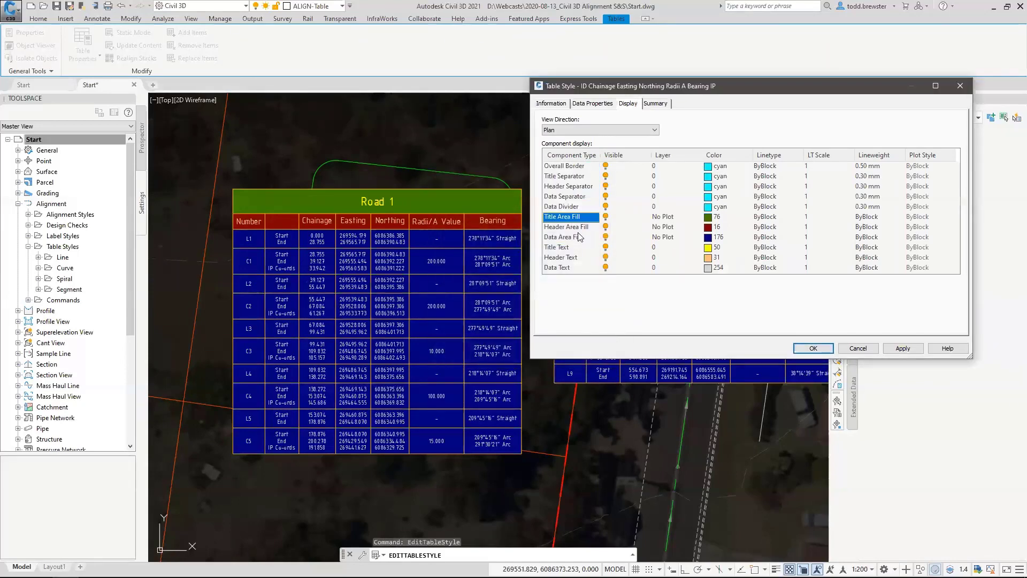
{"action": "left_click", "coordinate": [578, 237], "text": "shift"}
{"action": "left_click", "coordinate": [708, 237]}
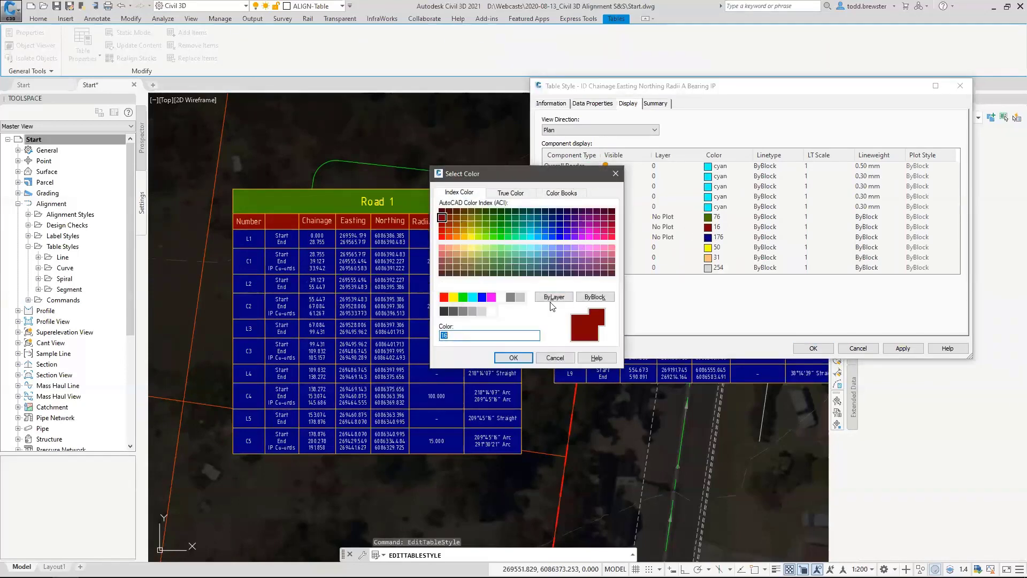
{"action": "left_click", "coordinate": [444, 311]}
{"action": "left_click", "coordinate": [513, 358]}
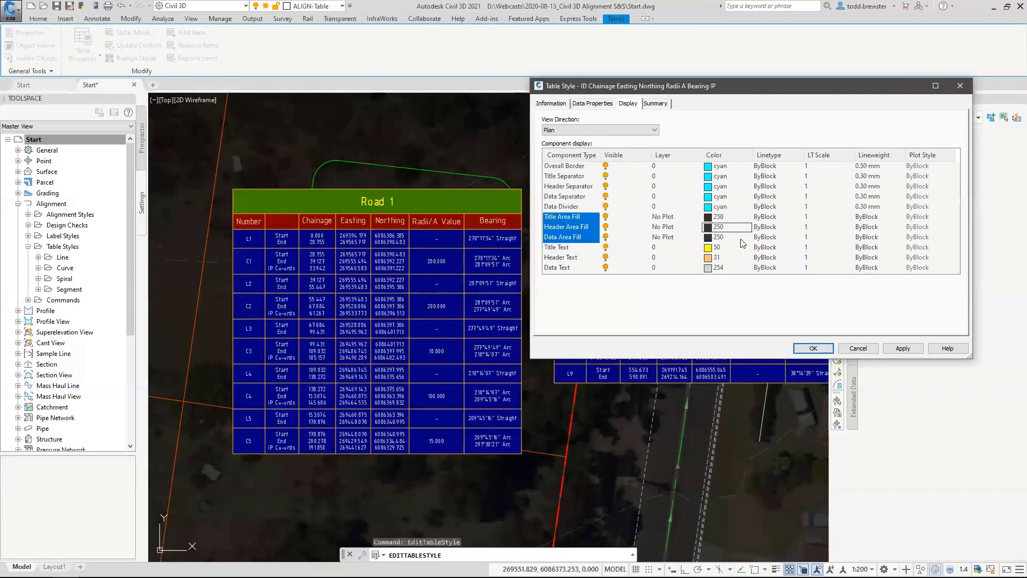
Set the table style's header text color to red and apply the display changes to the Road 1 tables.
{"action": "left_click", "coordinate": [562, 248]}
{"action": "left_click", "coordinate": [565, 258]}
{"action": "left_click", "coordinate": [718, 258]}
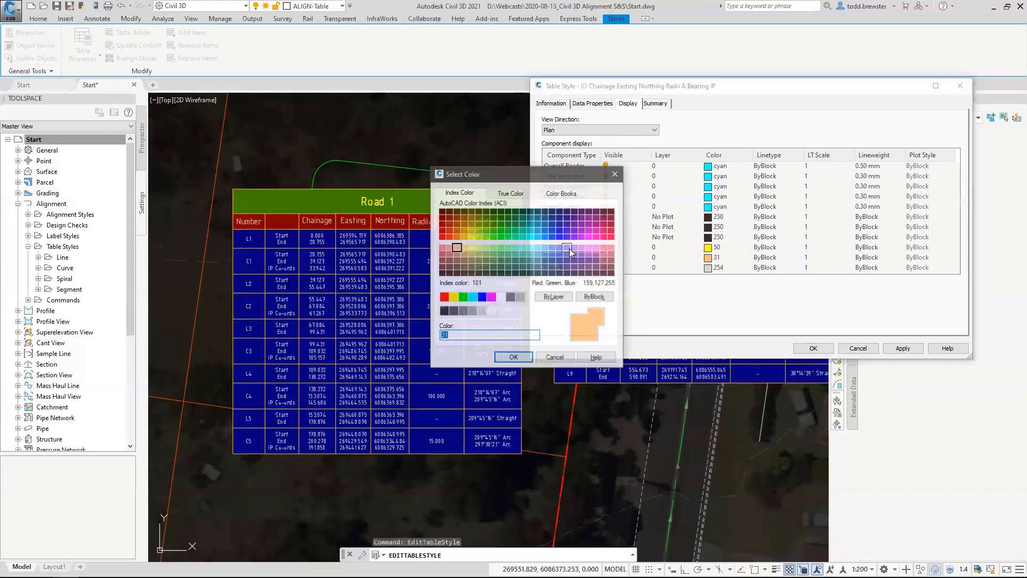
{"action": "left_click", "coordinate": [443, 297]}
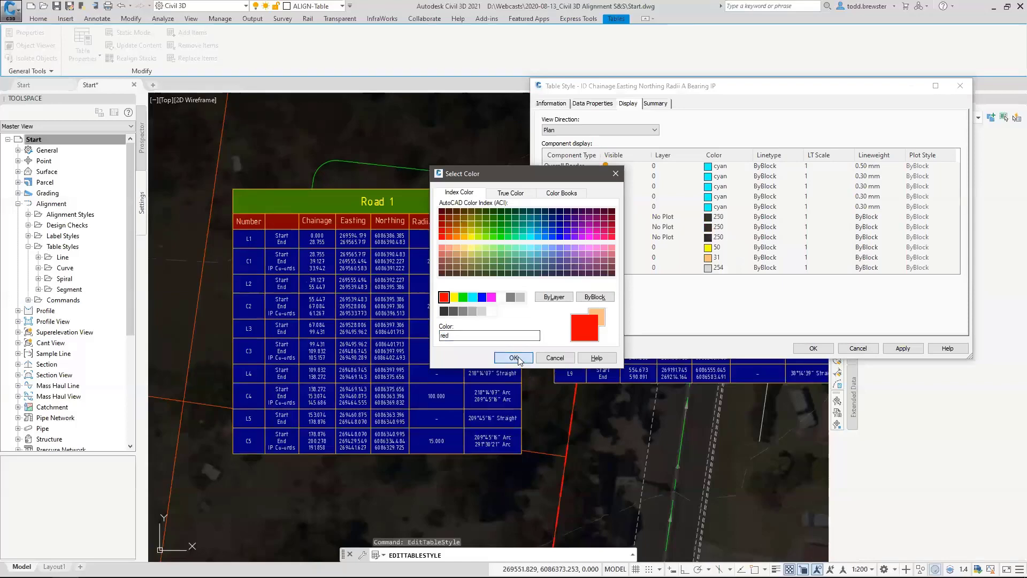
{"action": "left_click", "coordinate": [513, 358]}
{"action": "left_click", "coordinate": [906, 348]}
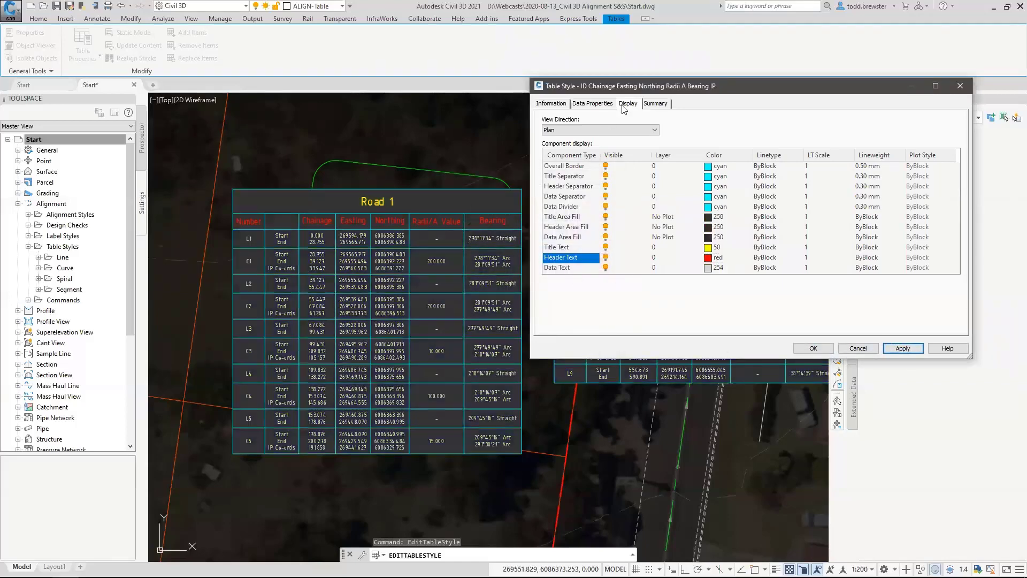
In the table style's data properties, set the title text height to 3.5 mm and its text style to CIVIL.
{"action": "left_click", "coordinate": [598, 108]}
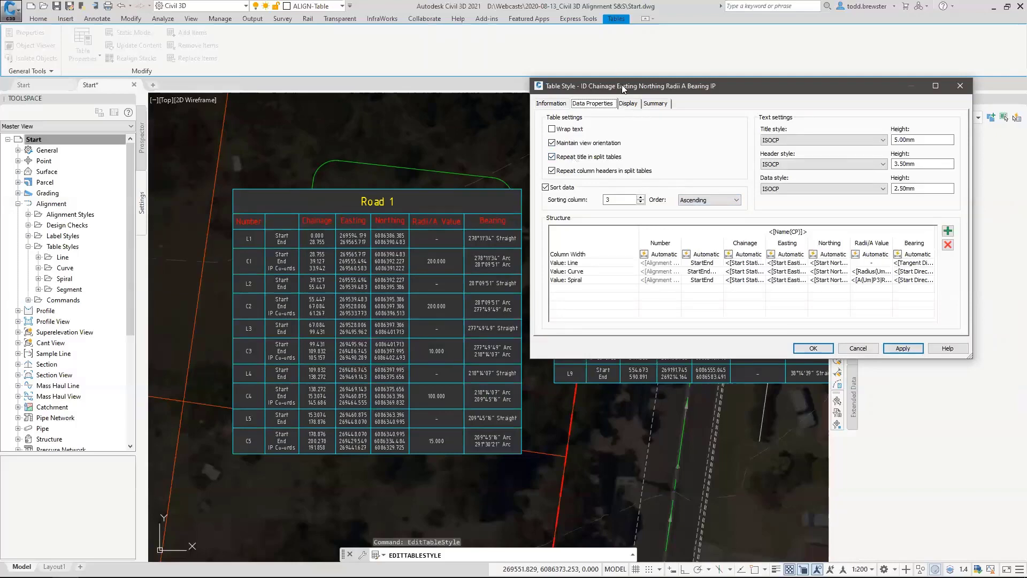
{"action": "left_click_drag", "start_coordinate": [622, 85], "coordinate": [609, 290]}
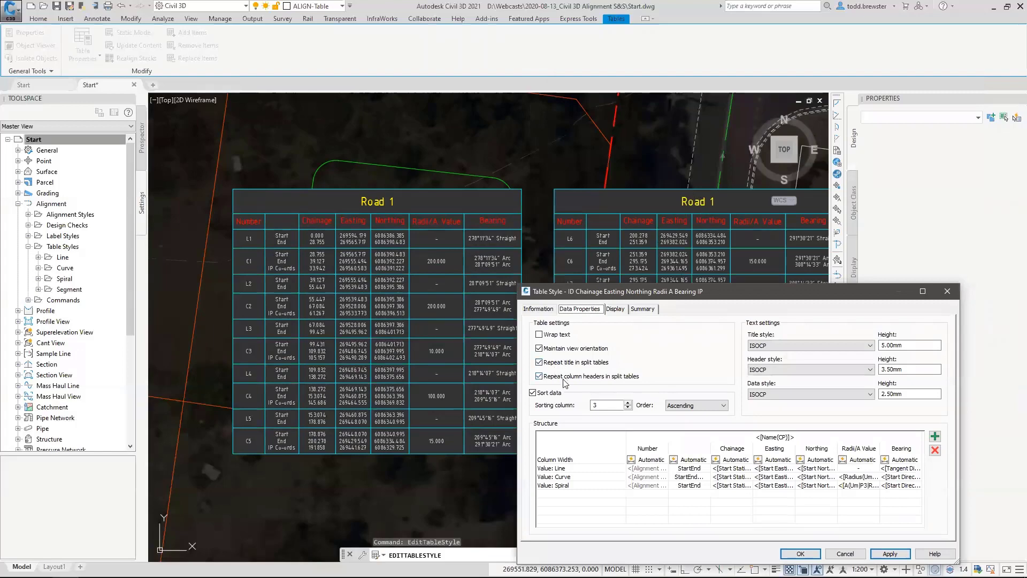
{"action": "left_click_drag", "start_coordinate": [698, 293], "coordinate": [605, 281]}
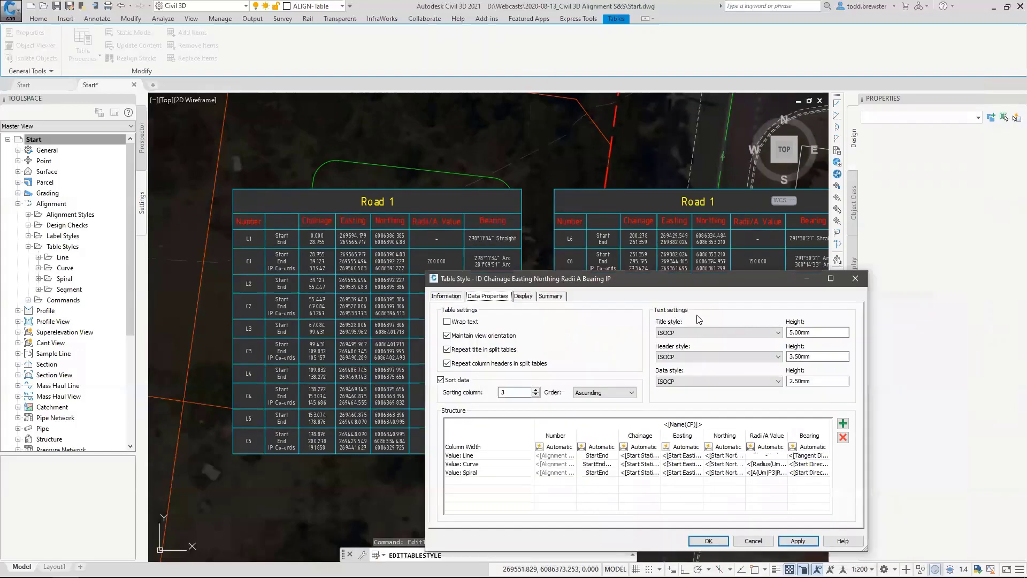
{"action": "double_click", "coordinate": [795, 332]}
{"action": "type", "text": "3.5"}
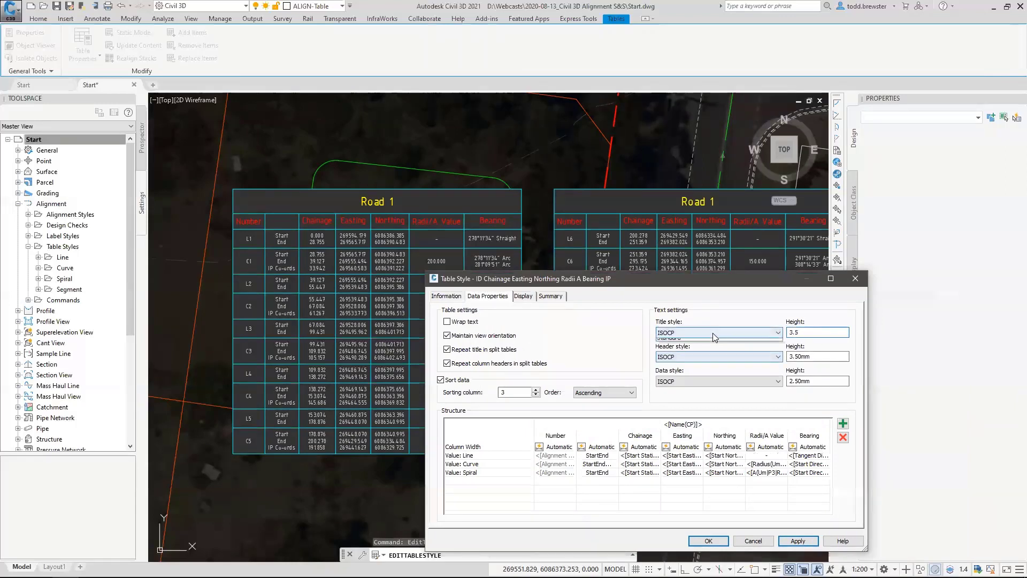
{"action": "left_click", "coordinate": [712, 332]}
{"action": "left_click", "coordinate": [692, 357]}
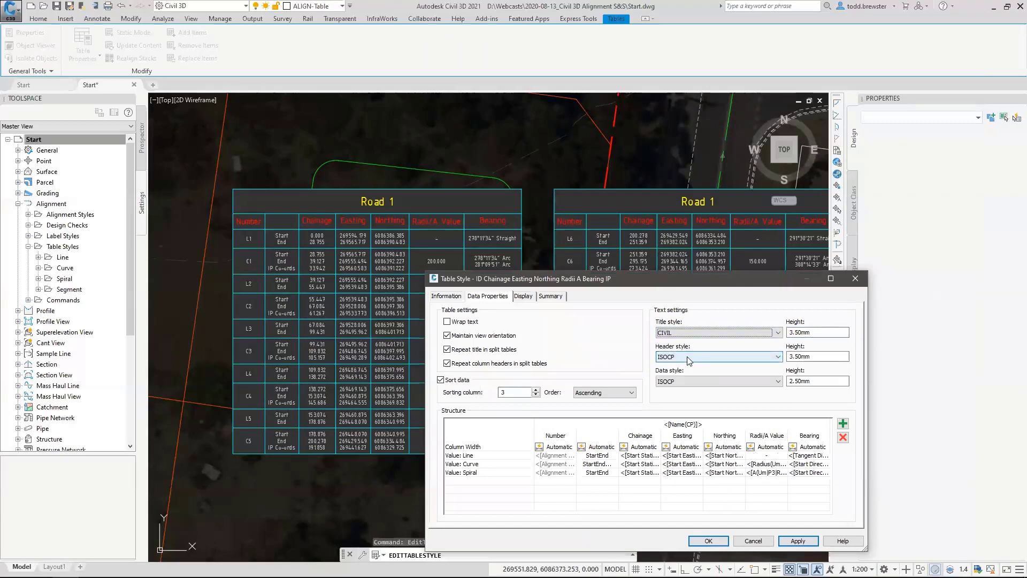
Set the header text style to CIVIL with a height of 2.5 mm and apply the changes to the tables.
{"action": "left_click", "coordinate": [692, 357]}
{"action": "left_click", "coordinate": [677, 370]}
{"action": "key", "text": "Tab"}
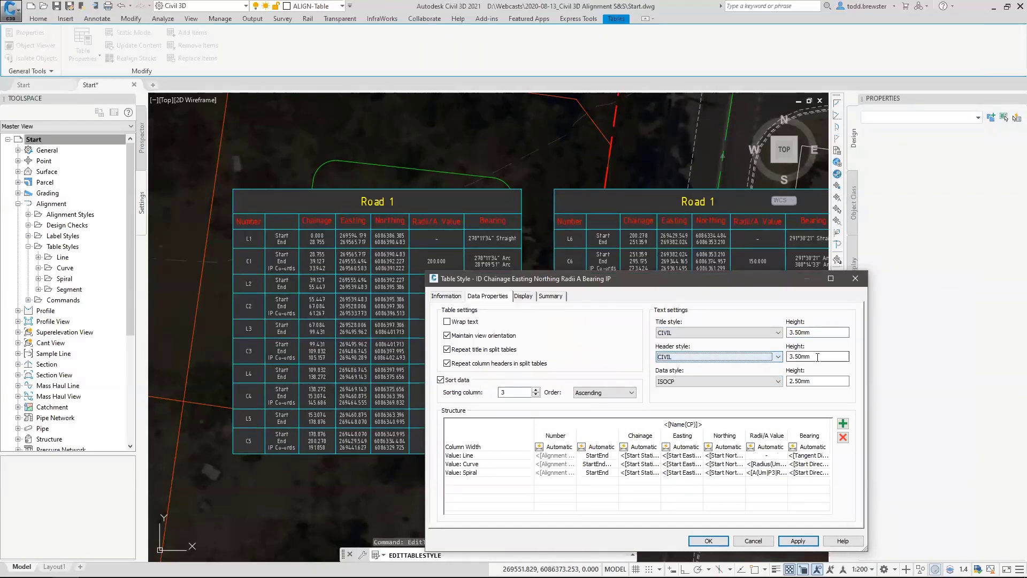
{"action": "type", "text": "2.5"}
{"action": "key", "text": "Tab"}
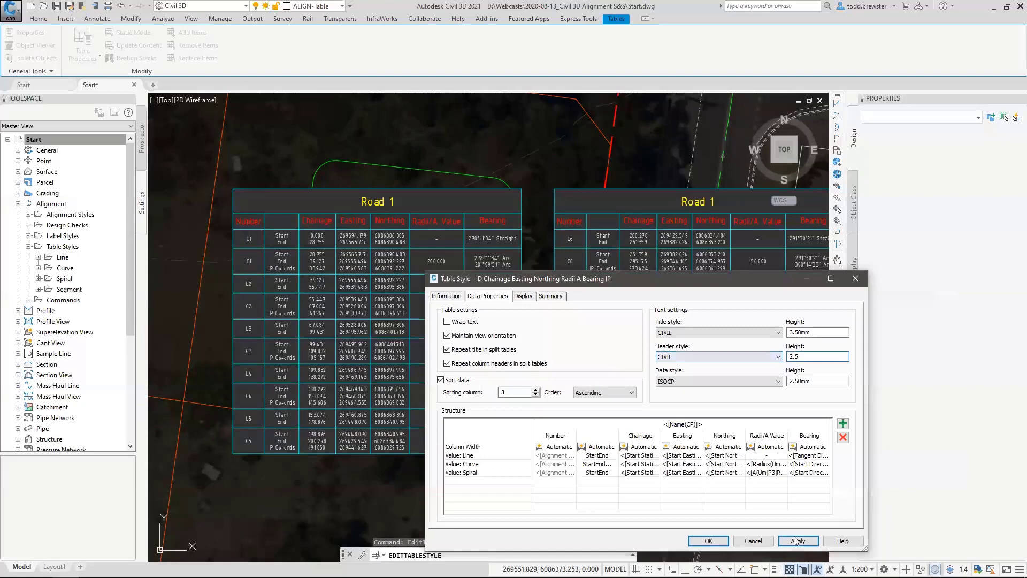
{"action": "left_click", "coordinate": [798, 540]}
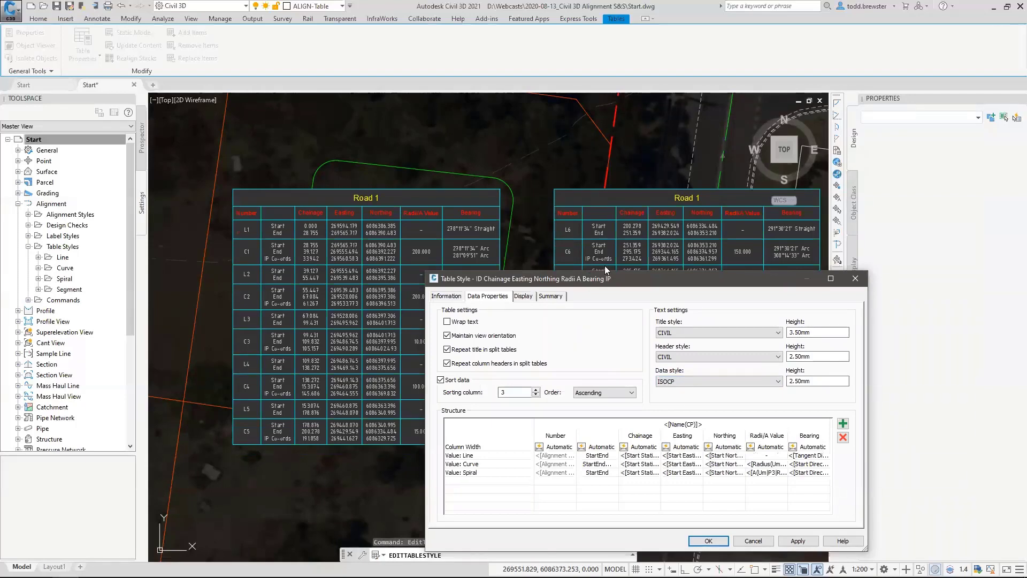
Set the table style's sorting column to 1 and apply it to the Road 1 tables.
{"action": "left_click_drag", "start_coordinate": [619, 275], "coordinate": [740, 177]}
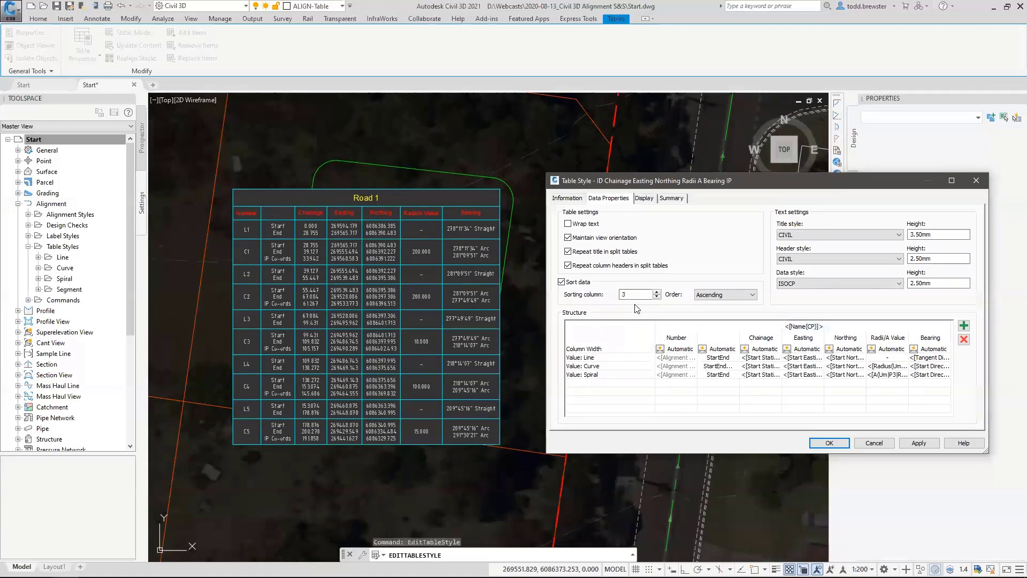
{"action": "left_click", "coordinate": [645, 293]}
{"action": "left_click", "coordinate": [623, 293]}
{"action": "left_click", "coordinate": [919, 443]}
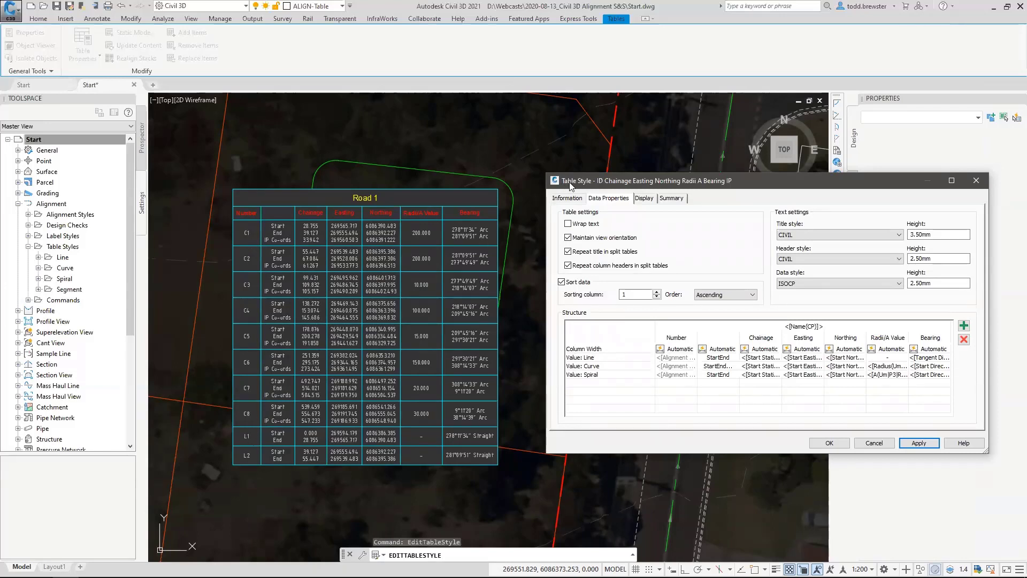
Restore the table style's sorting column to 3 and apply it to the Road 1 tables.
{"action": "left_click_drag", "start_coordinate": [569, 185], "coordinate": [625, 154]}
{"action": "left_click", "coordinate": [711, 261]}
{"action": "left_click", "coordinate": [711, 260]}
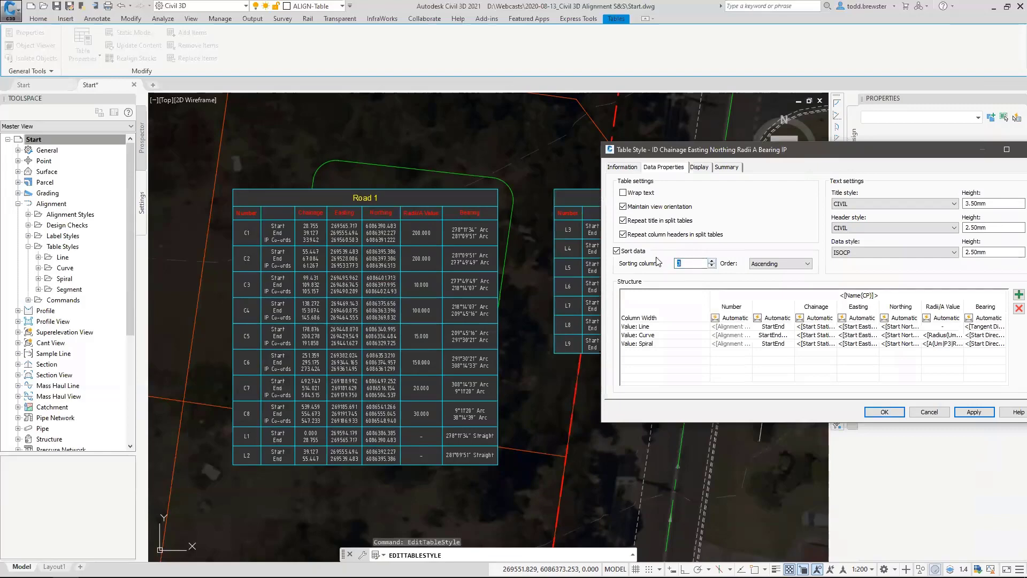
{"action": "left_click", "coordinate": [974, 412]}
{"action": "left_click_drag", "start_coordinate": [888, 154], "coordinate": [884, 153]}
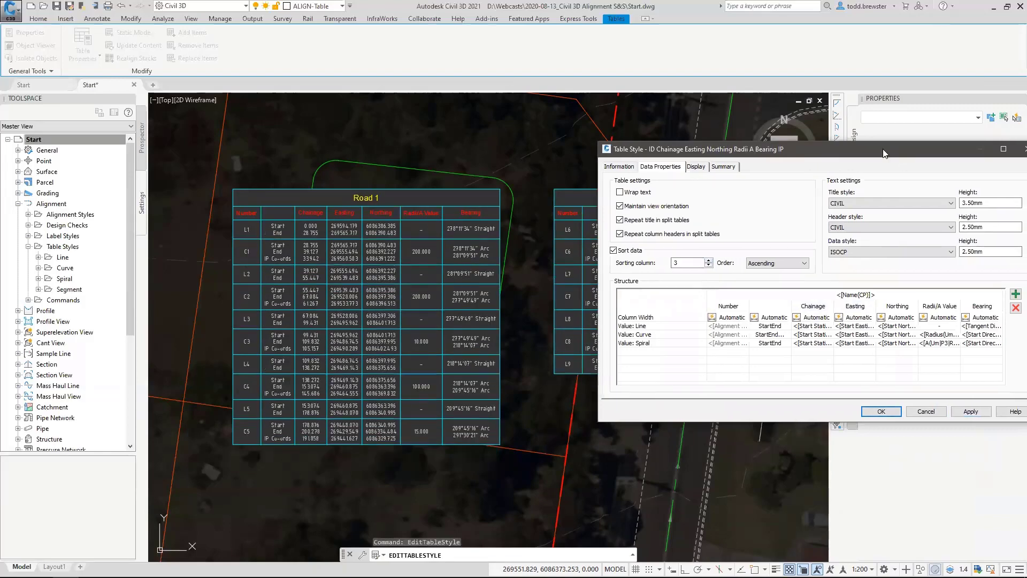
Examine the text component contents of the table's title row and close them without changes.
{"action": "left_click_drag", "start_coordinate": [785, 94], "coordinate": [778, 90]}
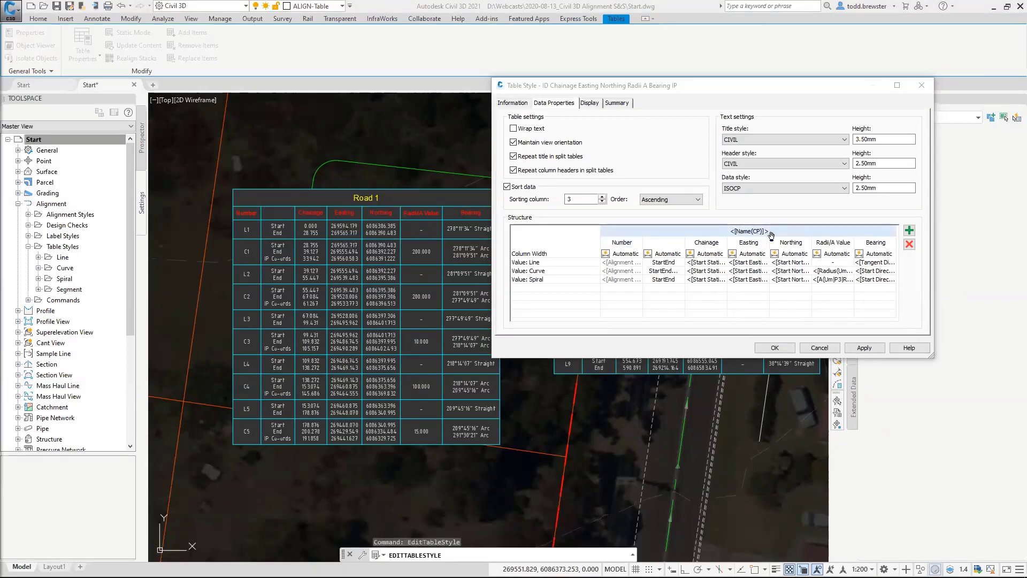
{"action": "double_click", "coordinate": [791, 230]}
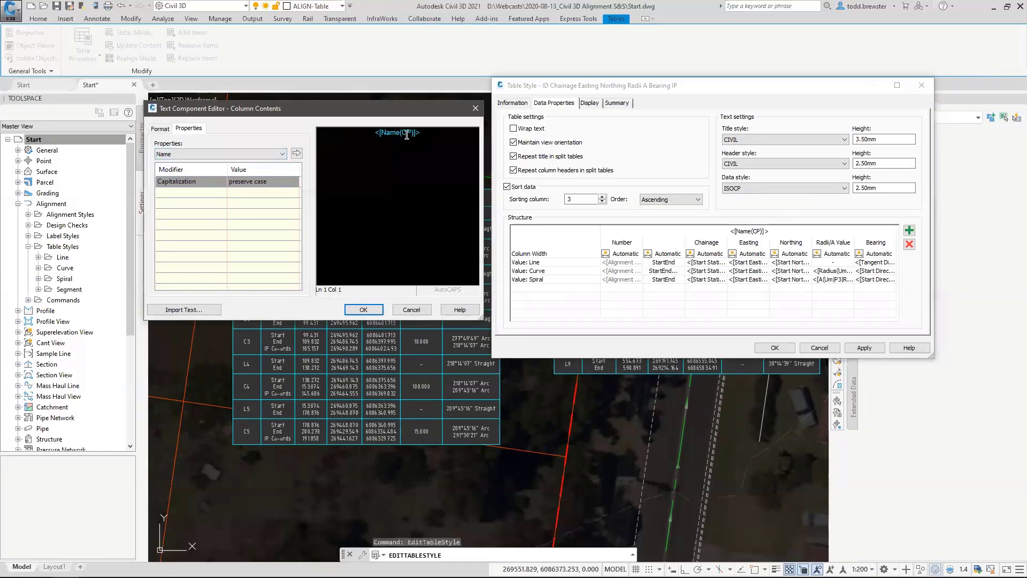
{"action": "left_click", "coordinate": [364, 309]}
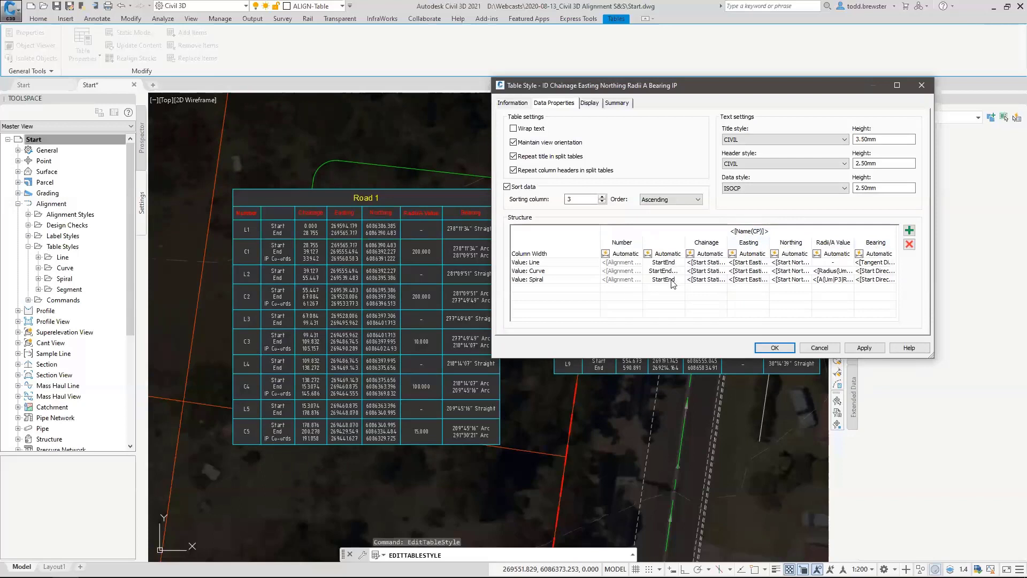
Add a new column to the table structure and give it the heading Length.
{"action": "left_click", "coordinate": [909, 230]}
{"action": "left_click", "coordinate": [874, 317]}
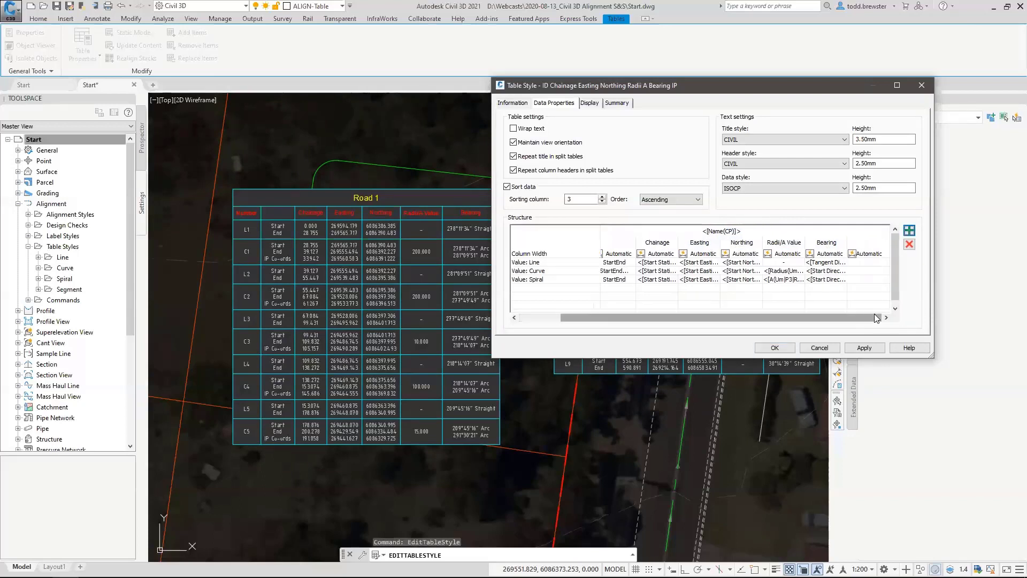
{"action": "left_click", "coordinate": [855, 250]}
{"action": "double_click", "coordinate": [867, 246]}
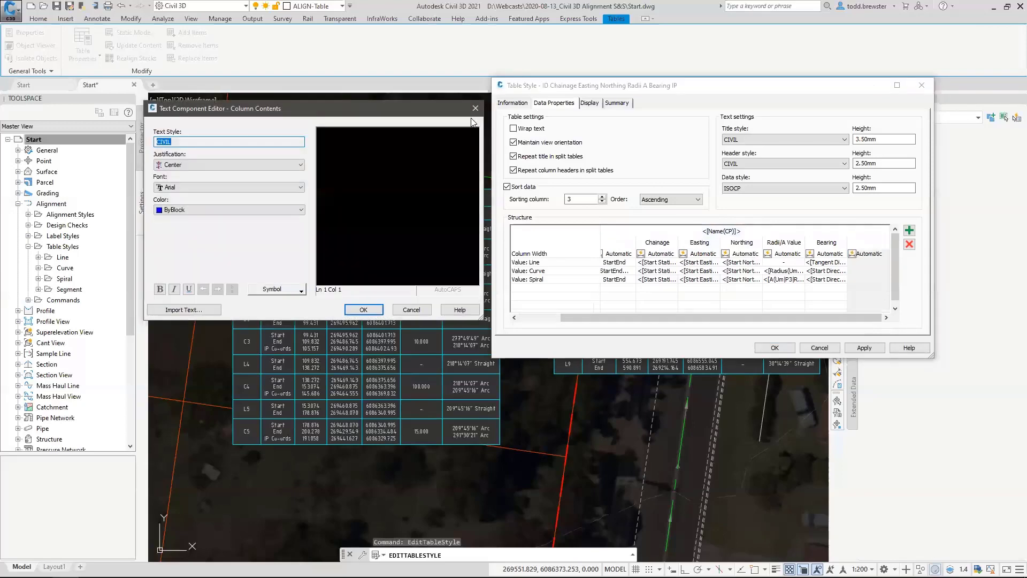
{"action": "left_click", "coordinate": [406, 134]}
{"action": "type", "text": "Length"}
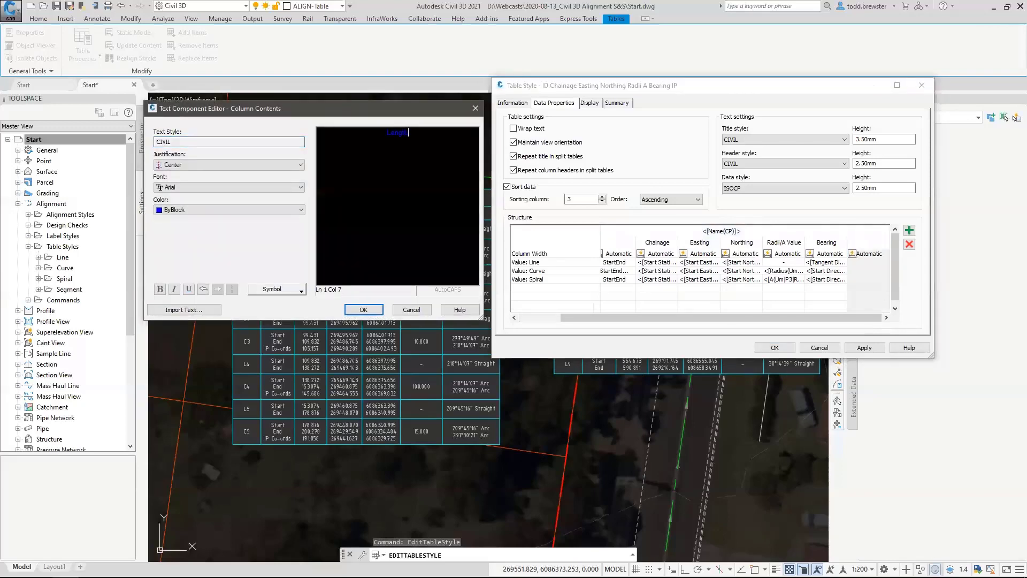
{"action": "left_click", "coordinate": [363, 309]}
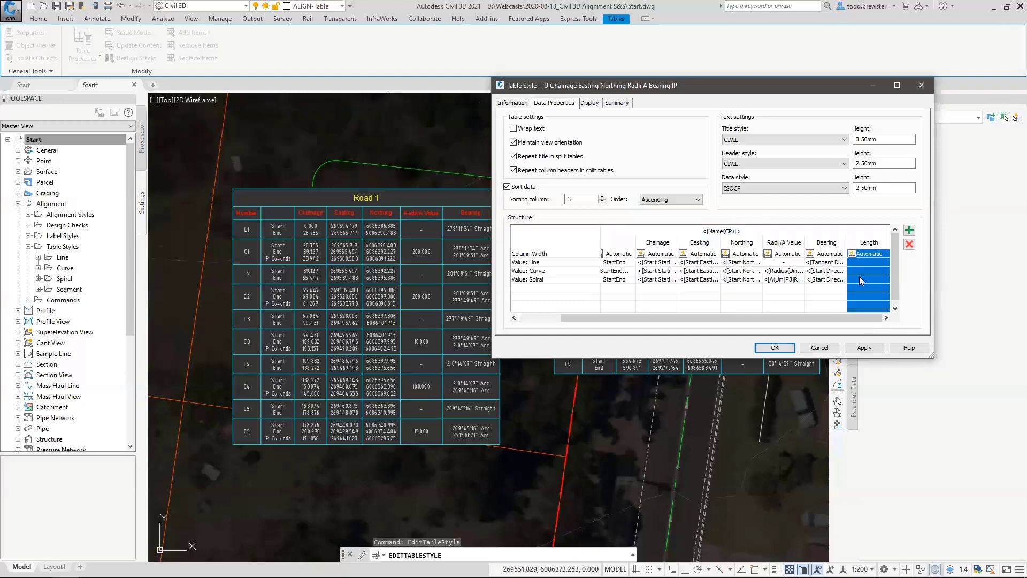
Insert the Length property as the Length column's line value, with center justification.
{"action": "double_click", "coordinate": [861, 260]}
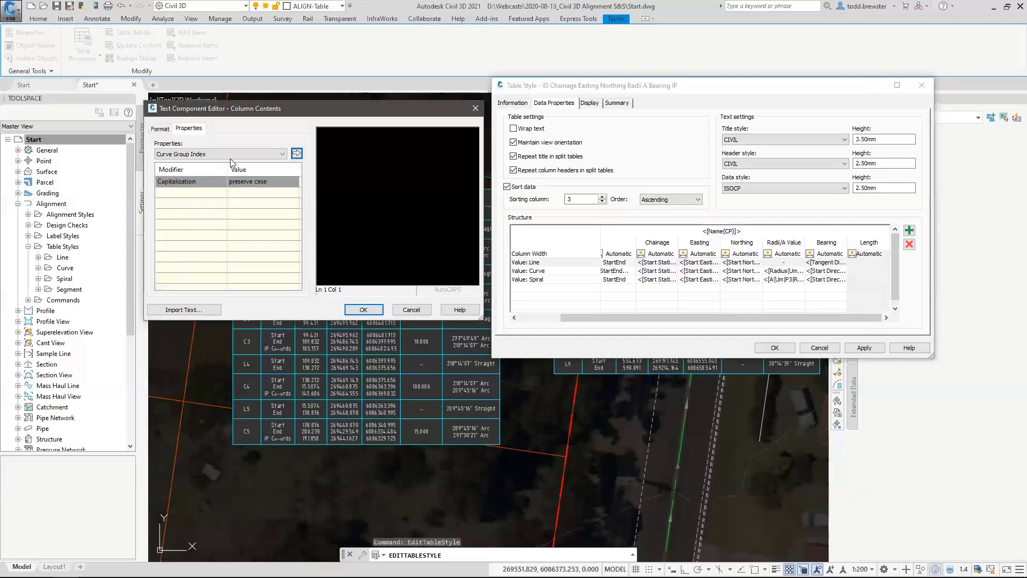
{"action": "left_click", "coordinate": [194, 155]}
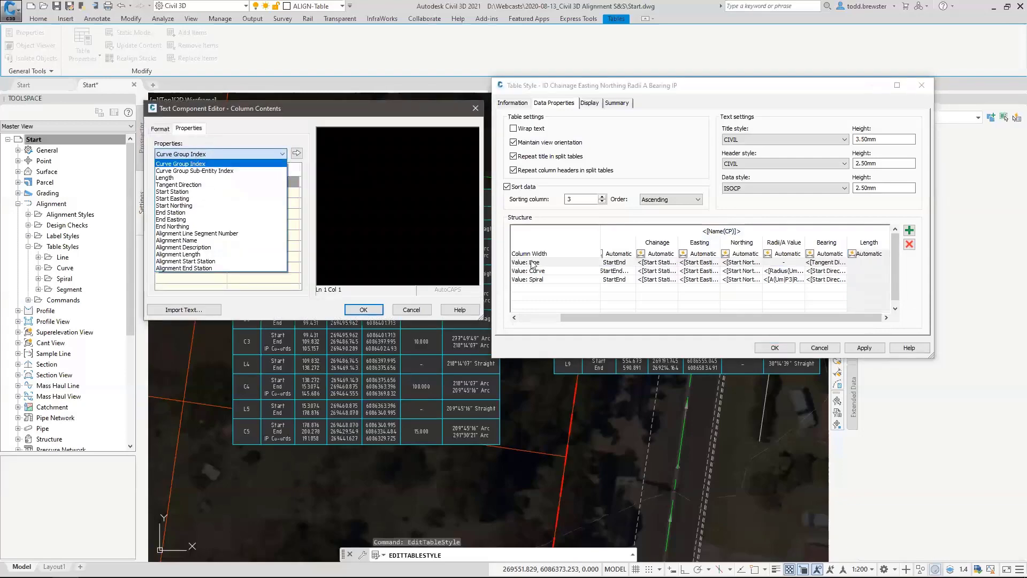
{"action": "left_click", "coordinate": [166, 177]}
{"action": "left_click", "coordinate": [296, 154]}
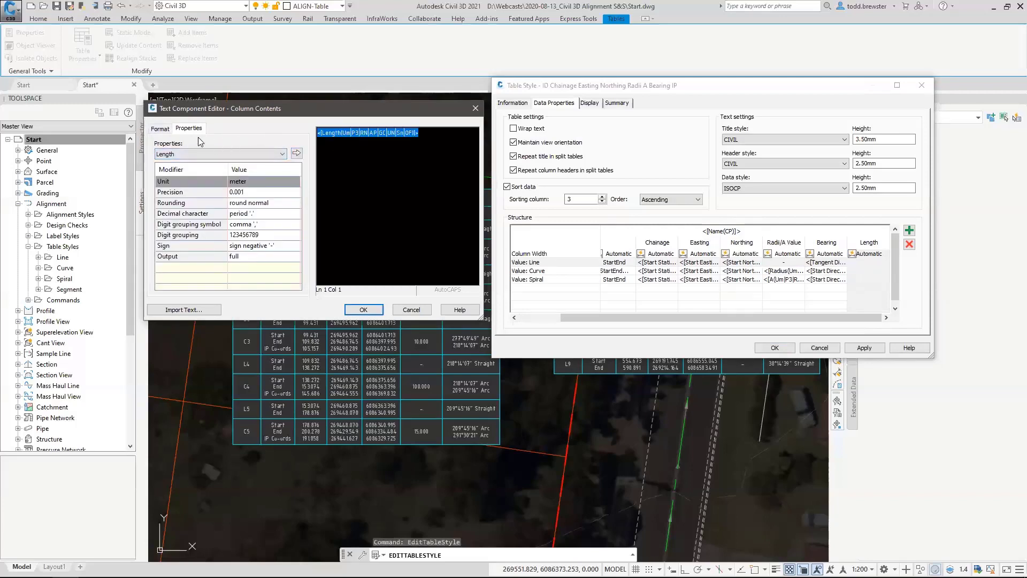
{"action": "left_click", "coordinate": [166, 130]}
{"action": "left_click", "coordinate": [228, 173]}
{"action": "left_click", "coordinate": [214, 191]}
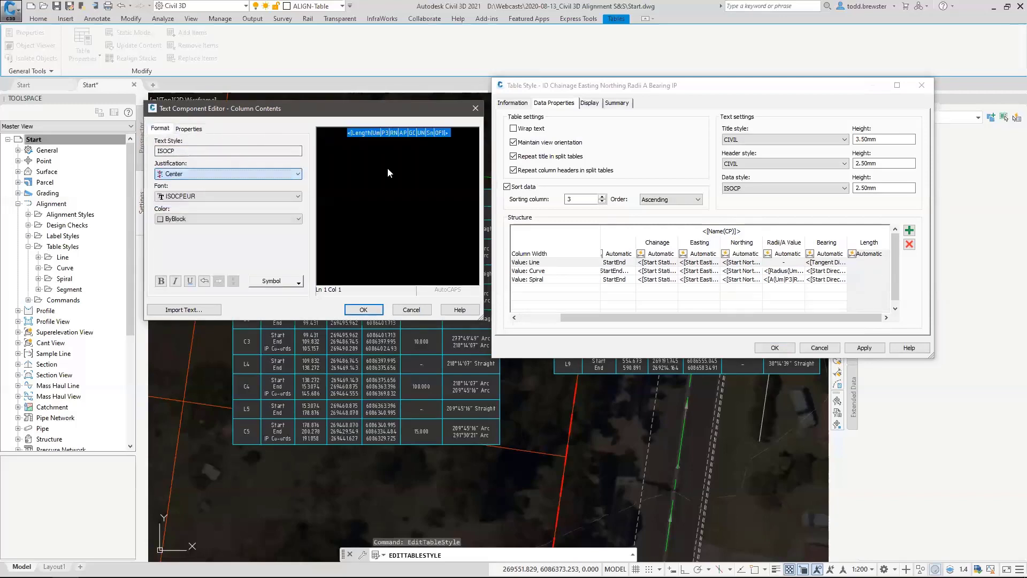
{"action": "left_click", "coordinate": [362, 309]}
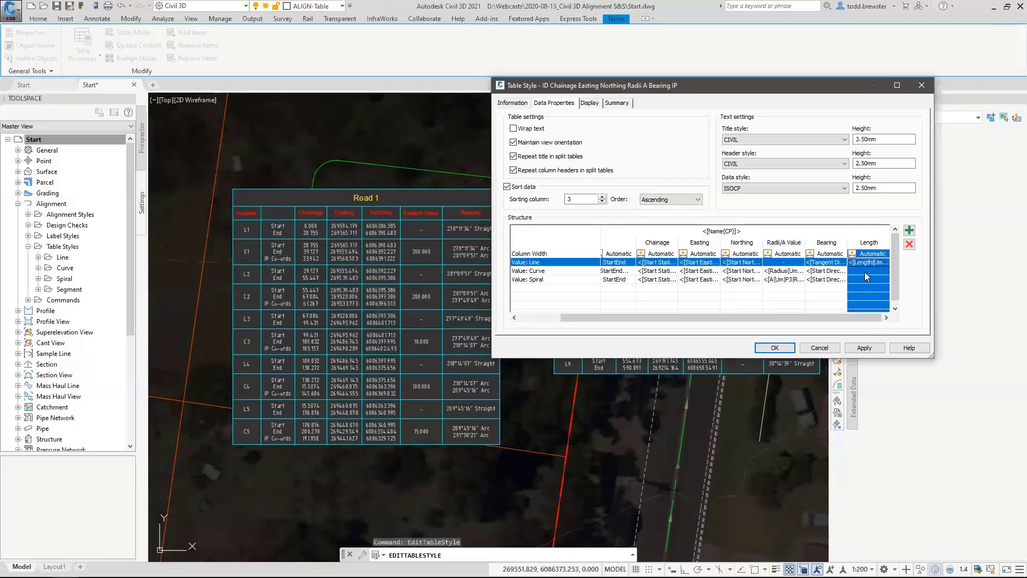
Insert the Length property as the Length column's curve value.
{"action": "left_click", "coordinate": [864, 271]}
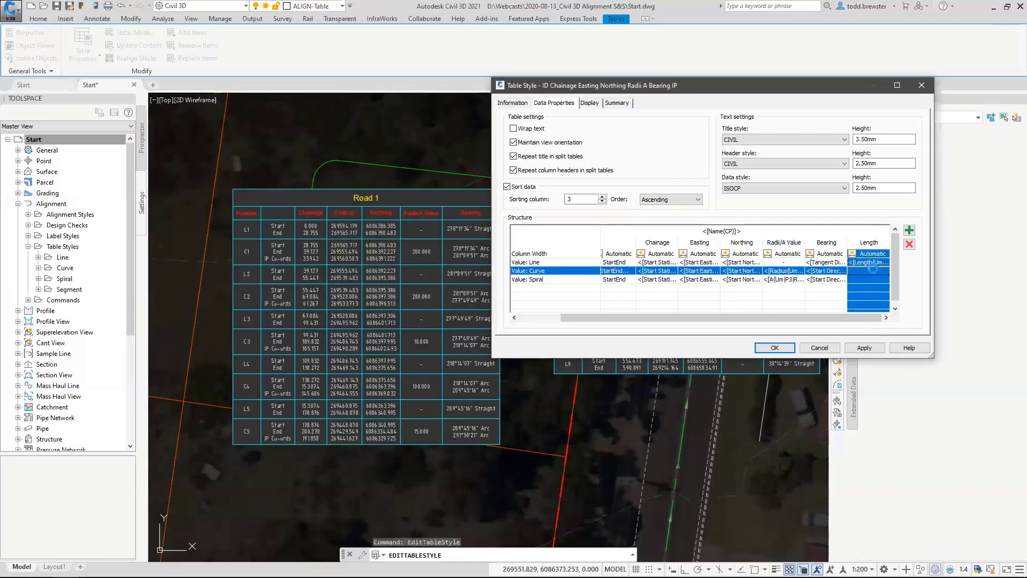
{"action": "double_click", "coordinate": [872, 269]}
{"action": "left_click", "coordinate": [267, 154]}
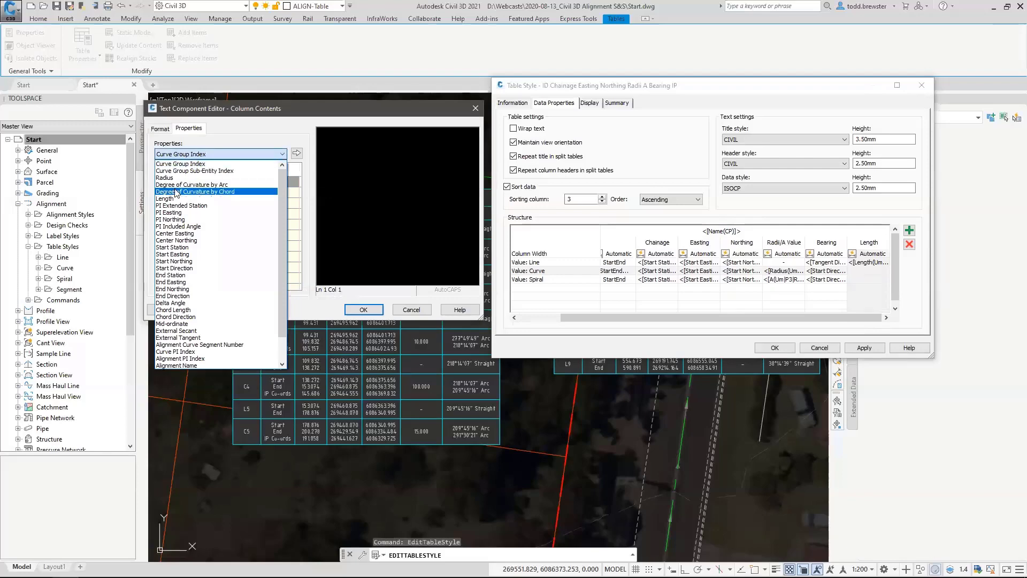
{"action": "left_click", "coordinate": [174, 199]}
{"action": "left_click", "coordinate": [296, 154]}
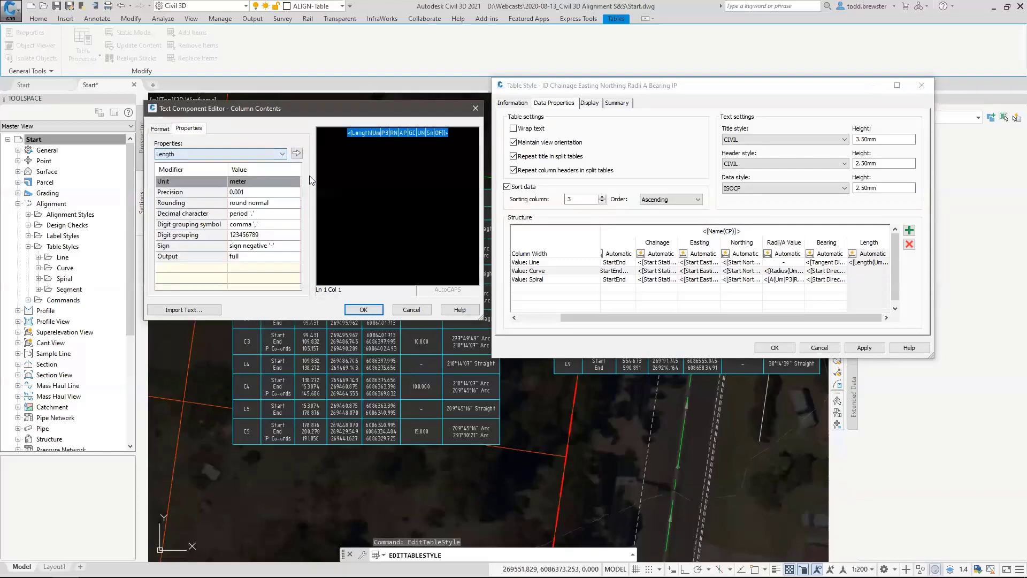
{"action": "left_click", "coordinate": [368, 305]}
Insert the Length property as the Length column's spiral value and apply the new column to the tables.
{"action": "left_click", "coordinate": [865, 279]}
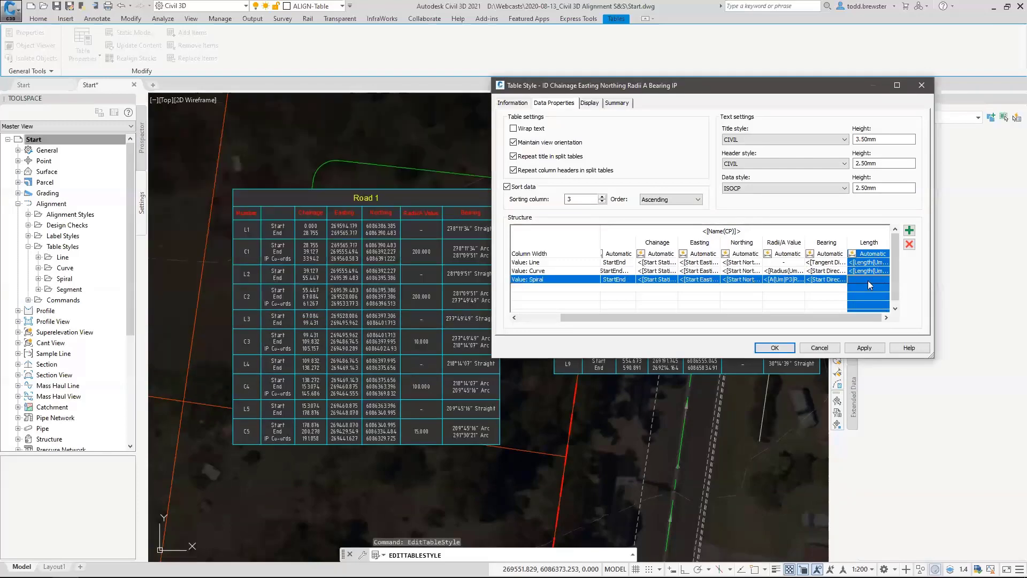
{"action": "double_click", "coordinate": [879, 278]}
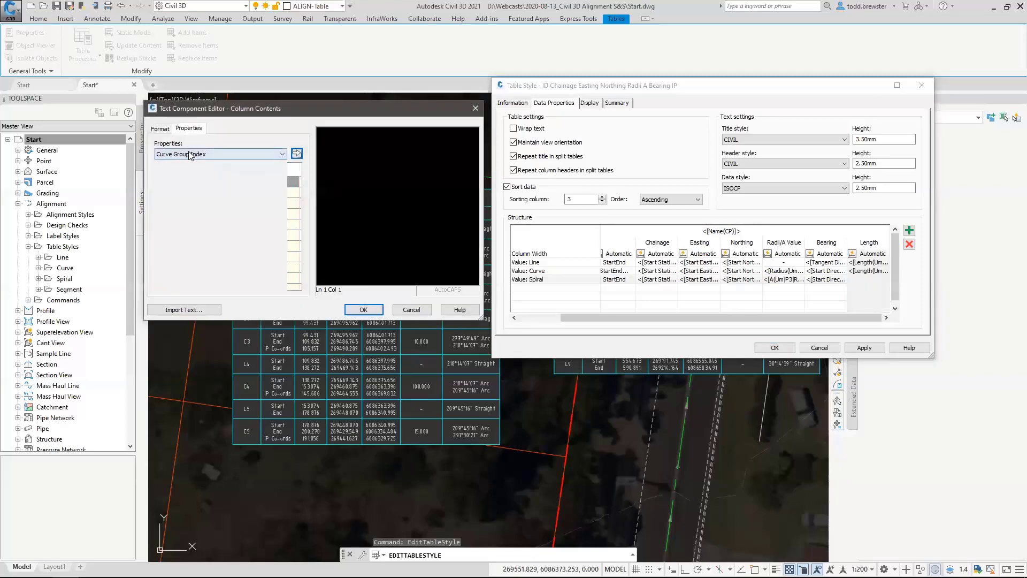
{"action": "left_click", "coordinate": [268, 154]}
{"action": "left_click", "coordinate": [165, 205]}
{"action": "left_click", "coordinate": [297, 153]}
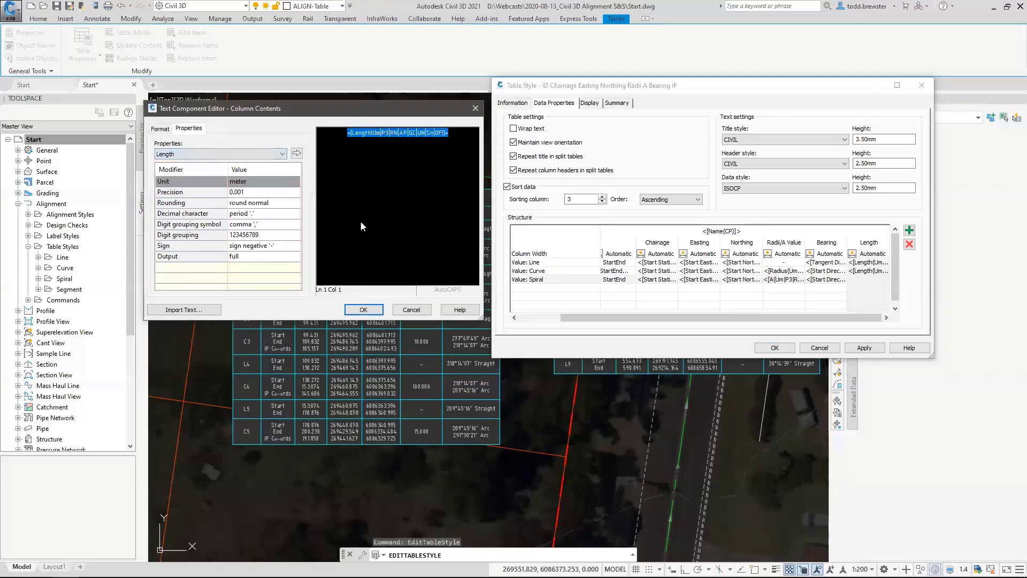
{"action": "left_click", "coordinate": [361, 312]}
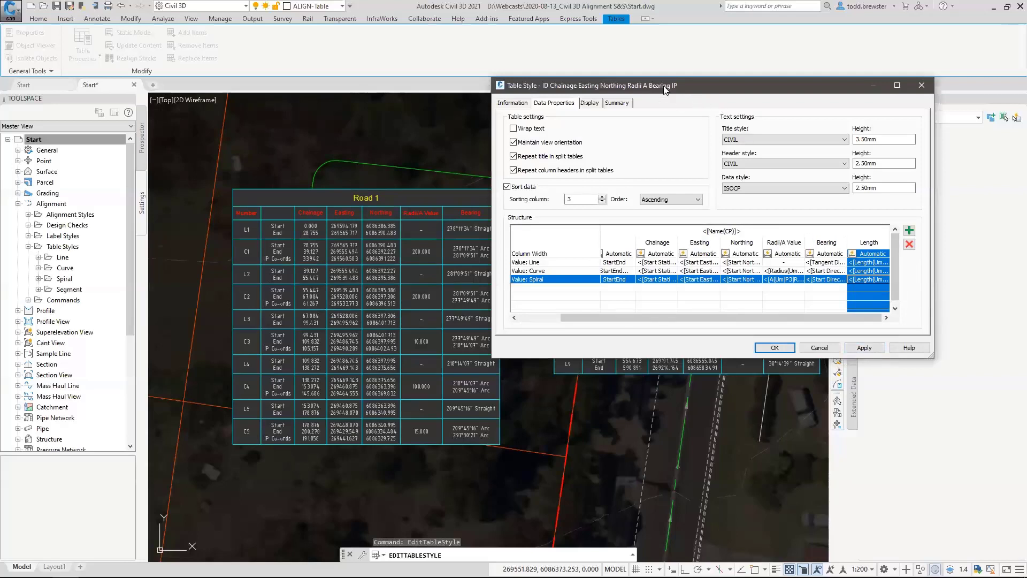
{"action": "left_click_drag", "start_coordinate": [664, 89], "coordinate": [724, 71]}
{"action": "left_click", "coordinate": [924, 328]}
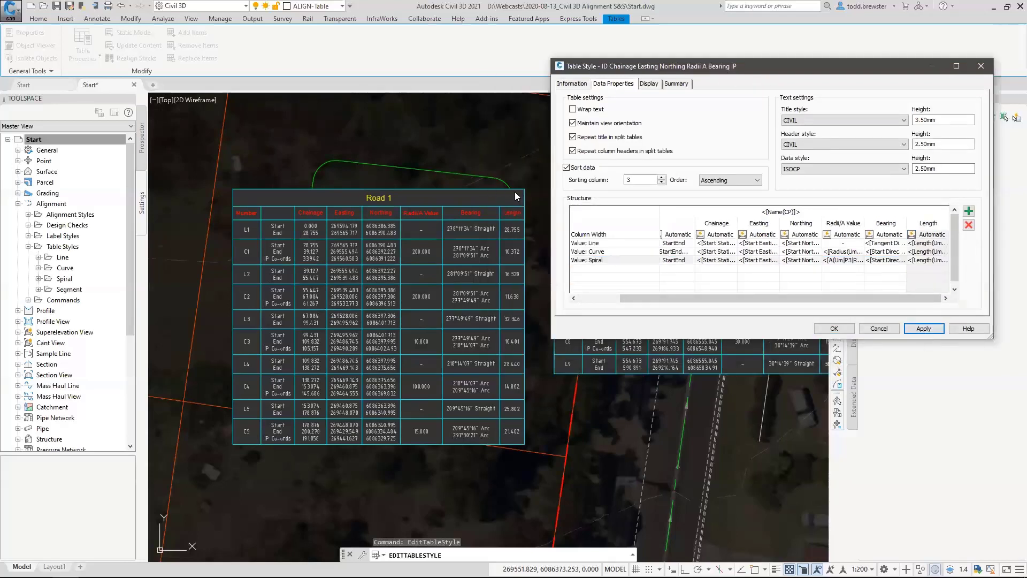
Move the Length column ahead of the Bearing column, apply the new order and finish editing the table style.
{"action": "left_click_drag", "start_coordinate": [928, 223], "coordinate": [885, 224]}
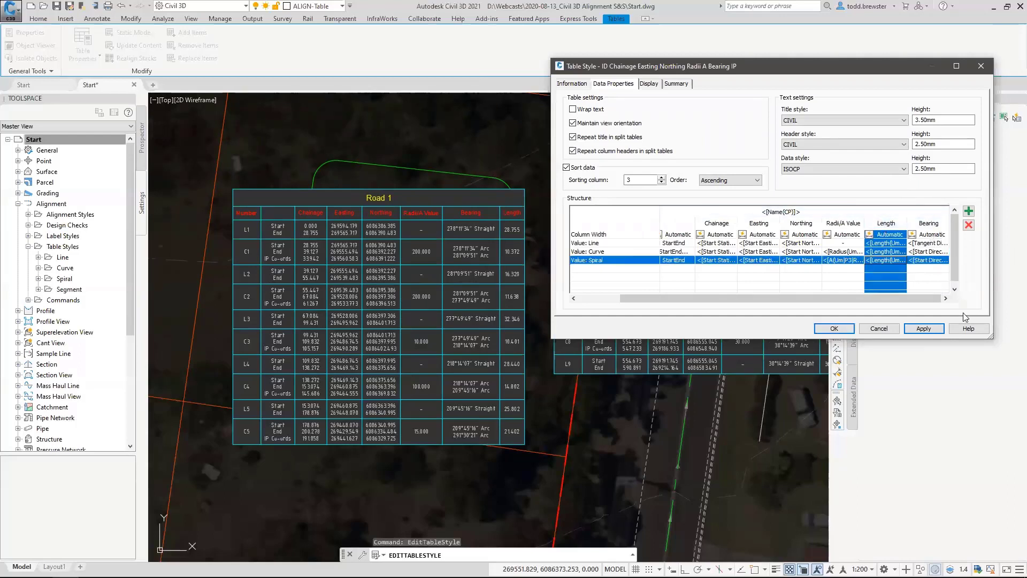
{"action": "left_click", "coordinate": [923, 329]}
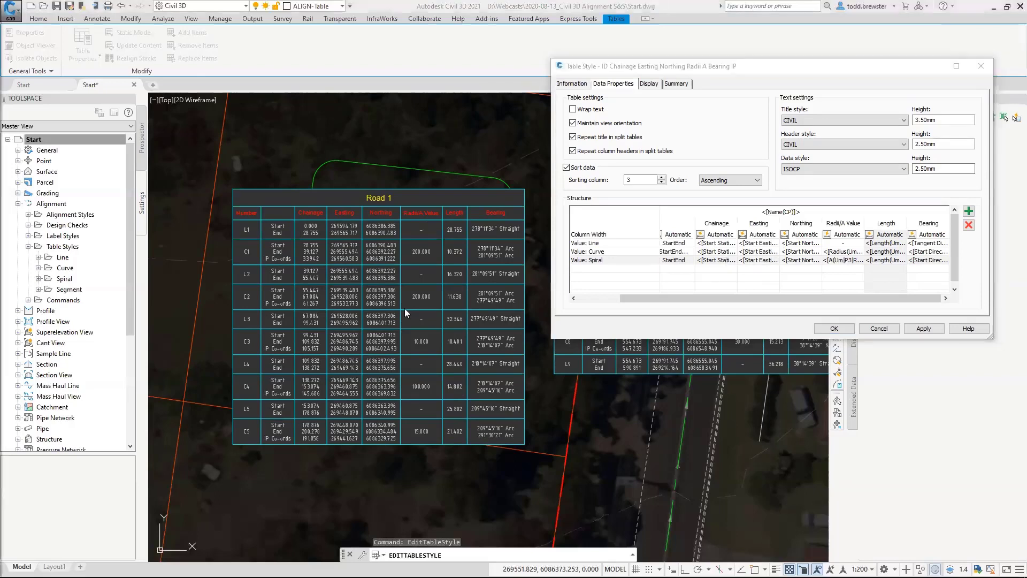
{"action": "left_click", "coordinate": [834, 328]}
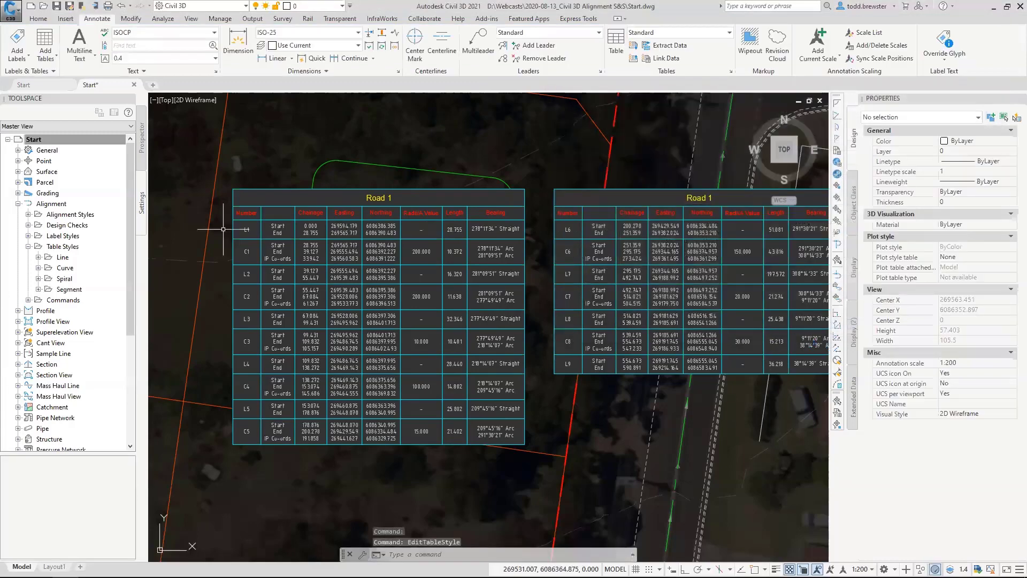
{"action": "key", "text": "alt+Tab"}
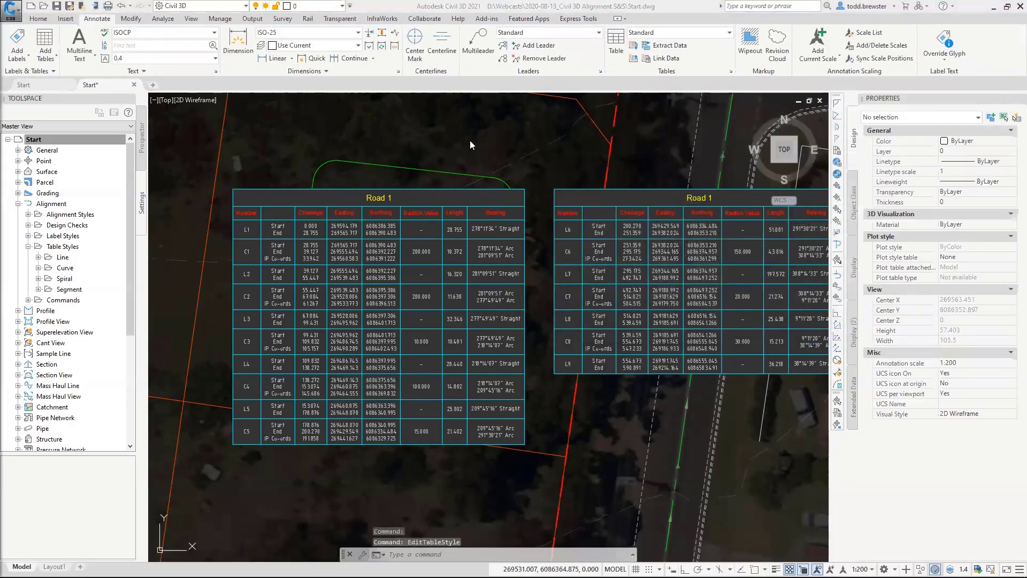
{"action": "left_click", "coordinate": [523, 4]}
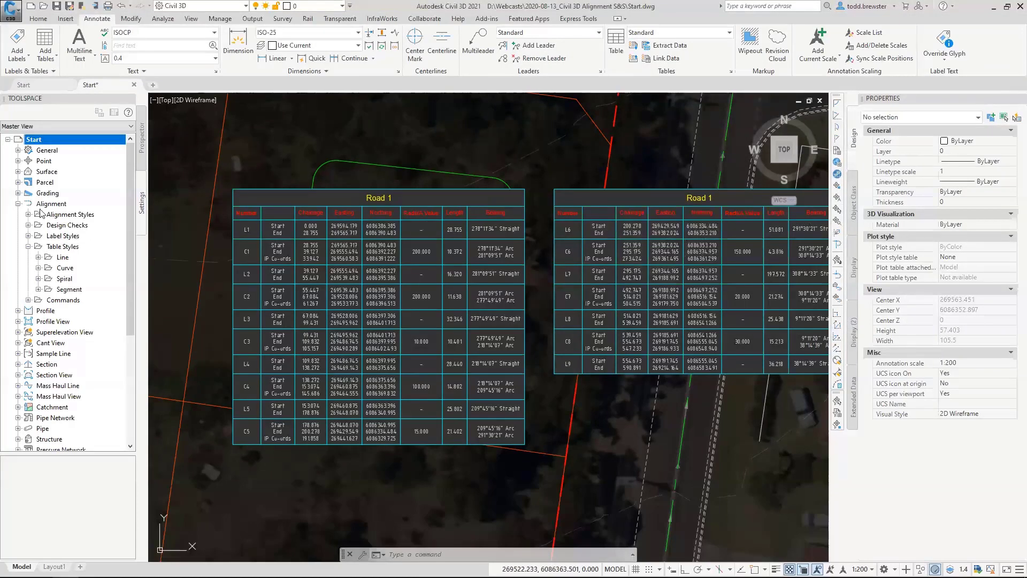
Collapse the alignment table styles, expand the Alignment commands, and float the Toolspace with a wider window.
{"action": "left_click", "coordinate": [29, 247]}
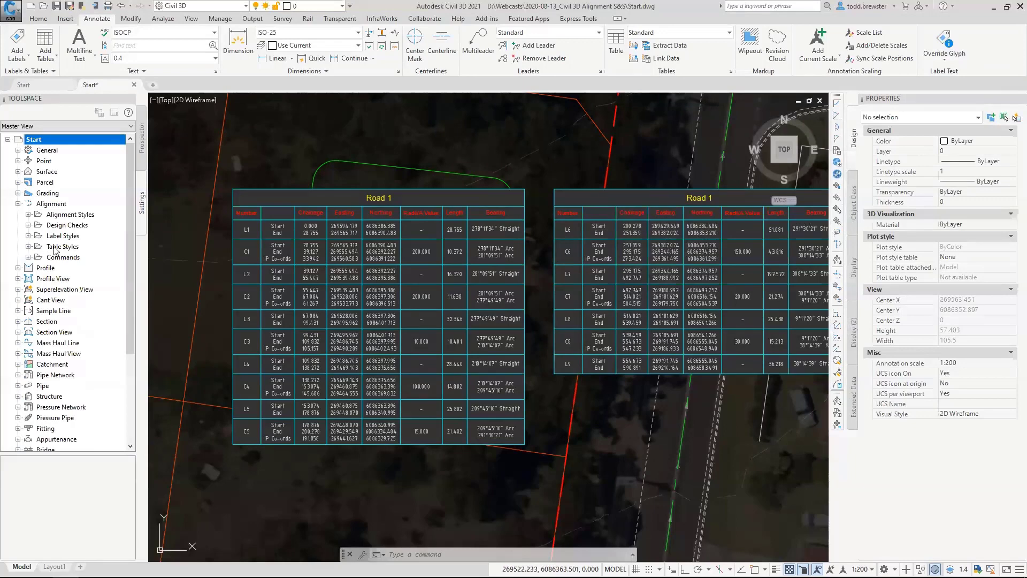
{"action": "left_click", "coordinate": [28, 257]}
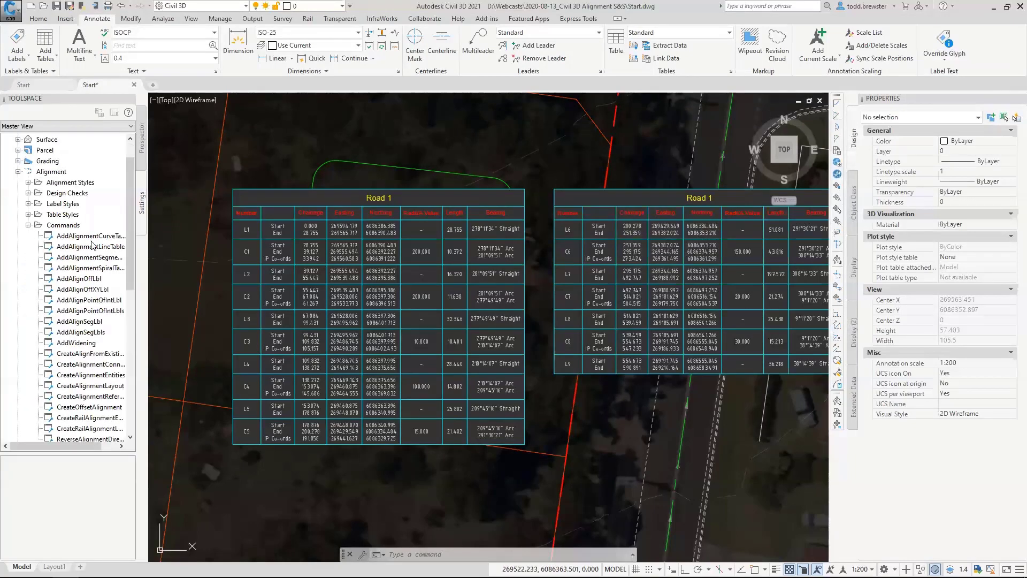
{"action": "scroll", "coordinate": [92, 245], "scroll_direction": "down", "scroll_amount": 3}
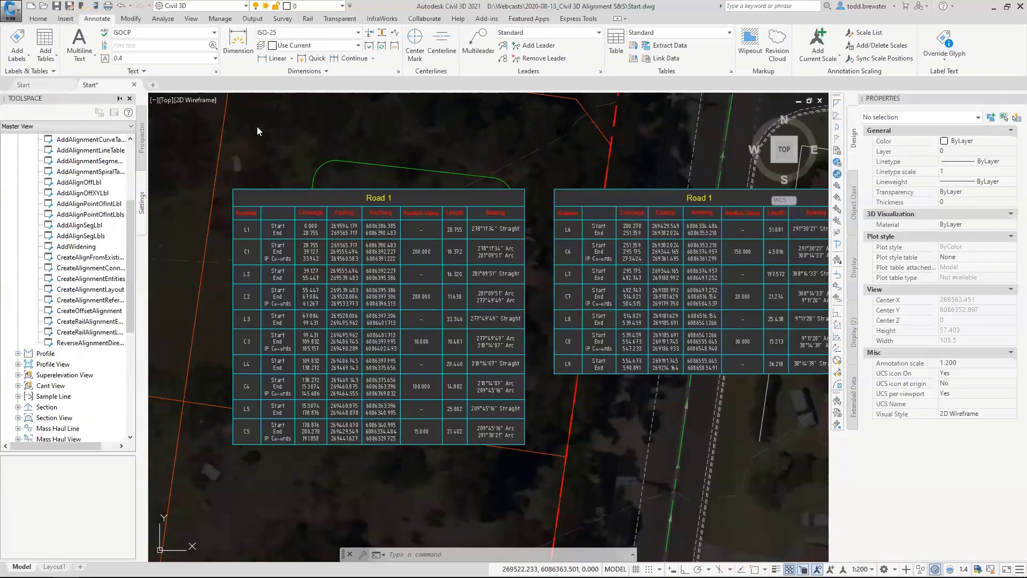
{"action": "left_click_drag", "start_coordinate": [257, 126], "coordinate": [258, 126]}
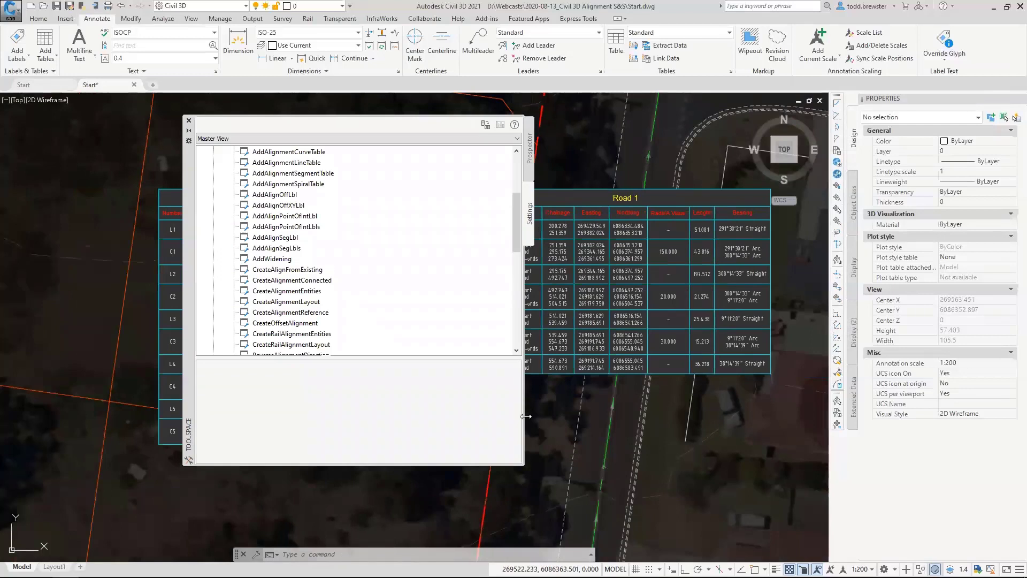
{"action": "left_click_drag", "start_coordinate": [527, 416], "coordinate": [629, 417]}
{"action": "scroll", "coordinate": [440, 281], "scroll_direction": "up", "scroll_amount": 1}
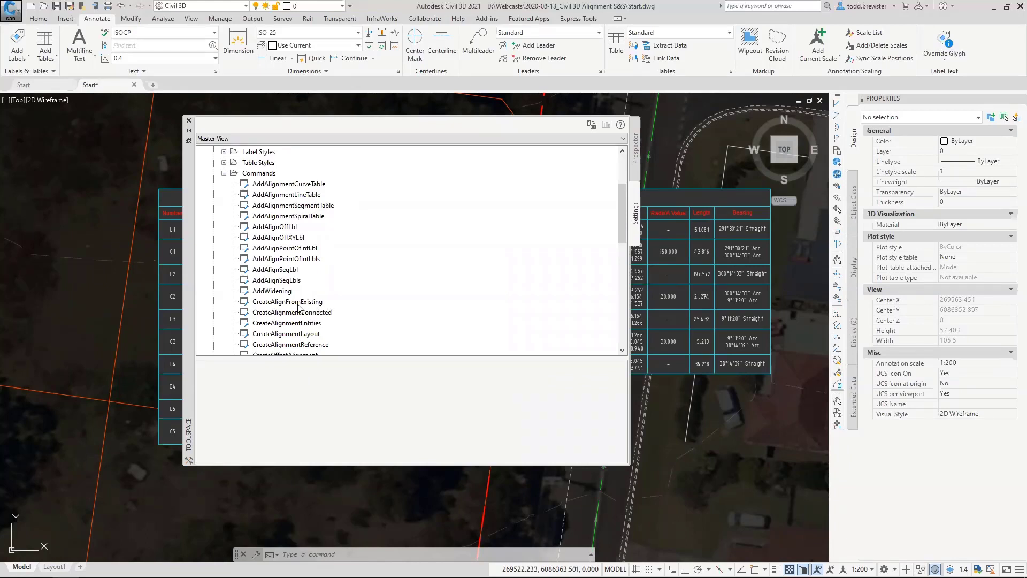
Review the default radius and curves-between-tangents options in the CreateAlignmentEntities command settings, then cancel without changing them.
{"action": "left_click", "coordinate": [296, 324]}
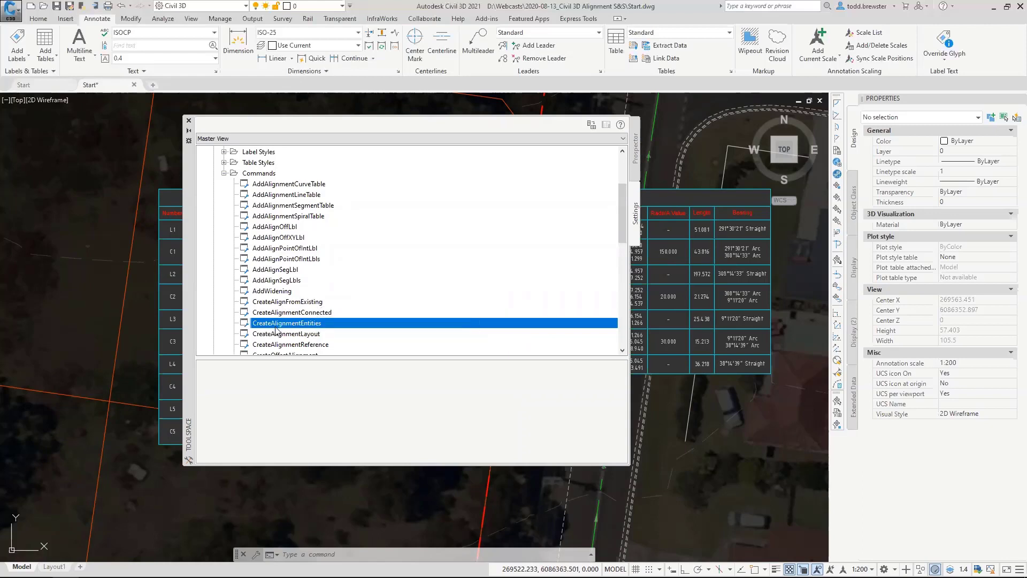
{"action": "right_click", "coordinate": [297, 325]}
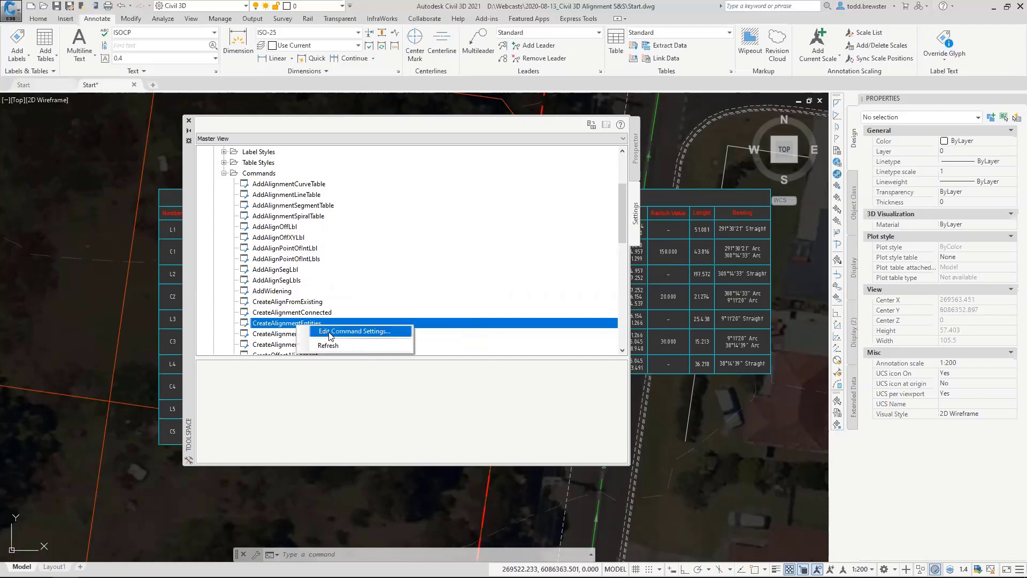
{"action": "left_click", "coordinate": [337, 331]}
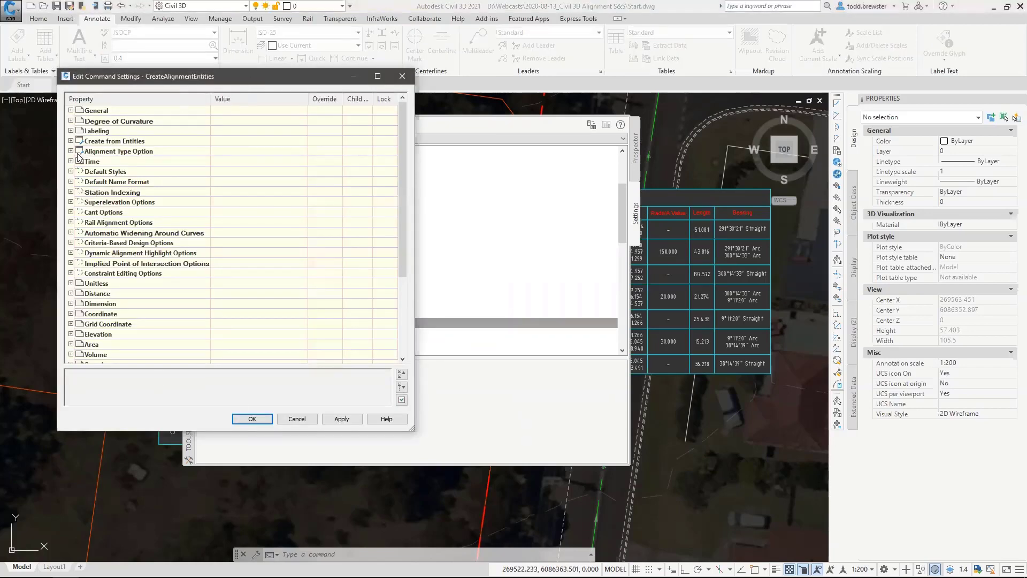
{"action": "left_click", "coordinate": [104, 143]}
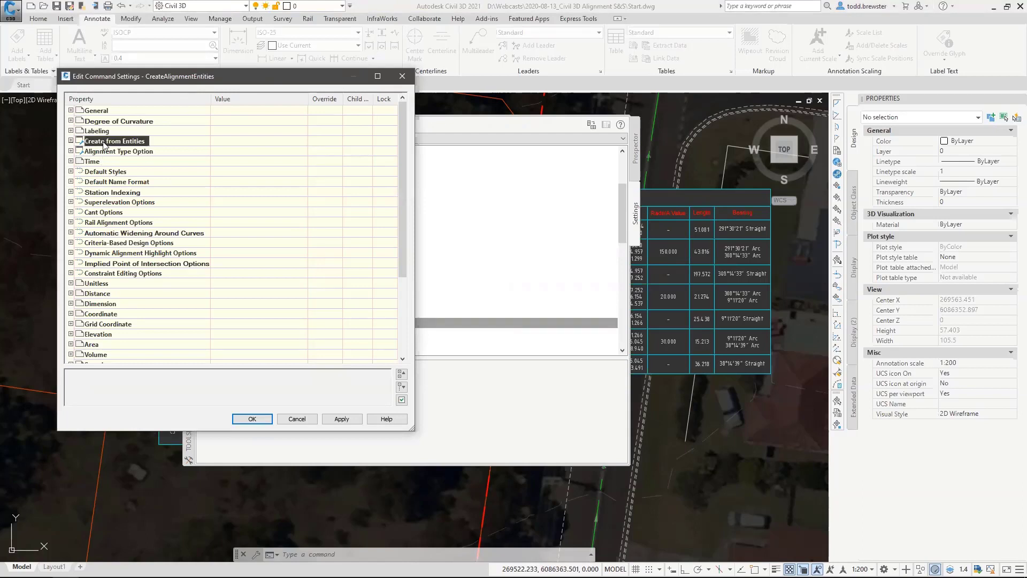
{"action": "left_click", "coordinate": [70, 141]}
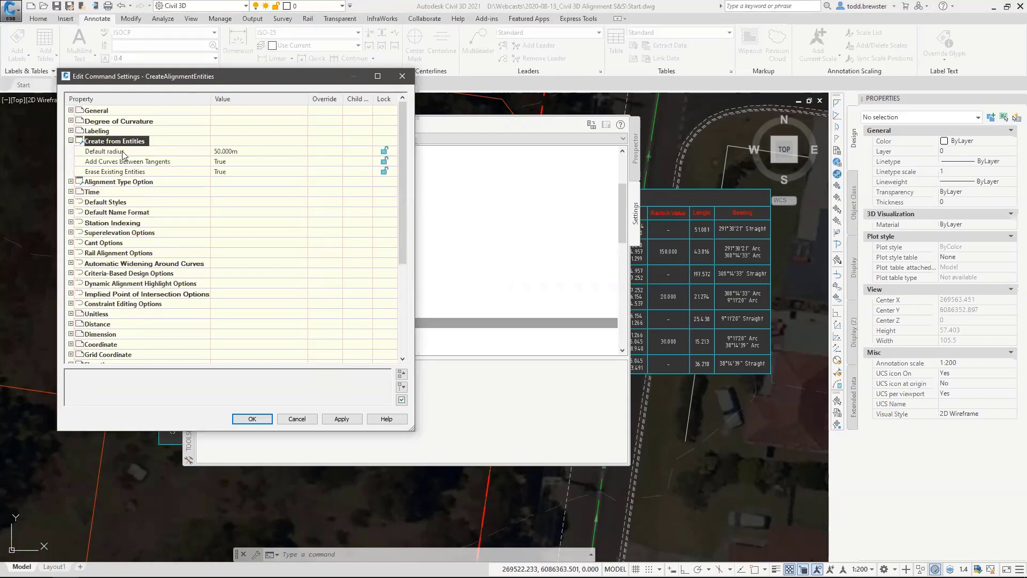
{"action": "left_click", "coordinate": [124, 152]}
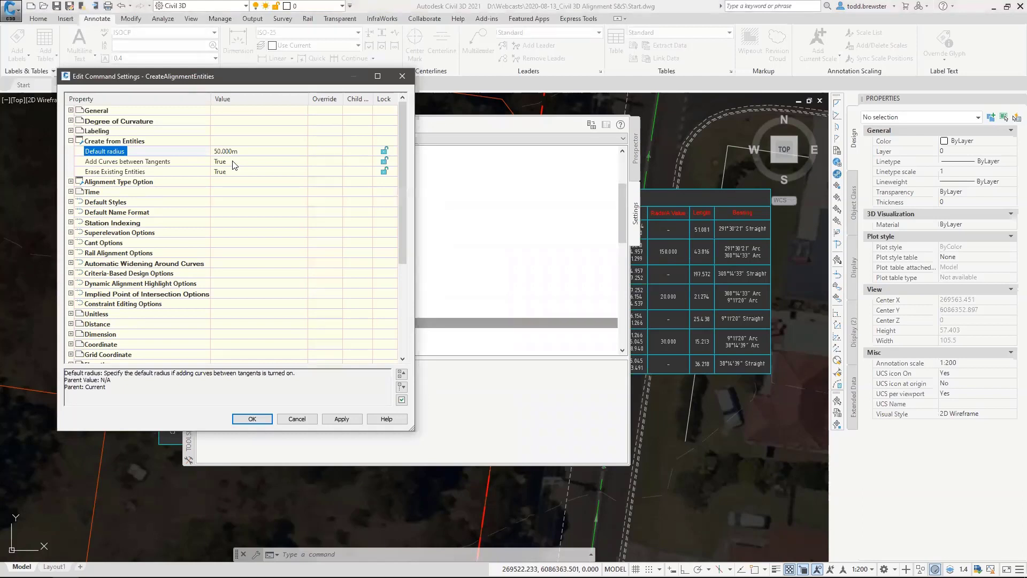
{"action": "left_click", "coordinate": [236, 151]}
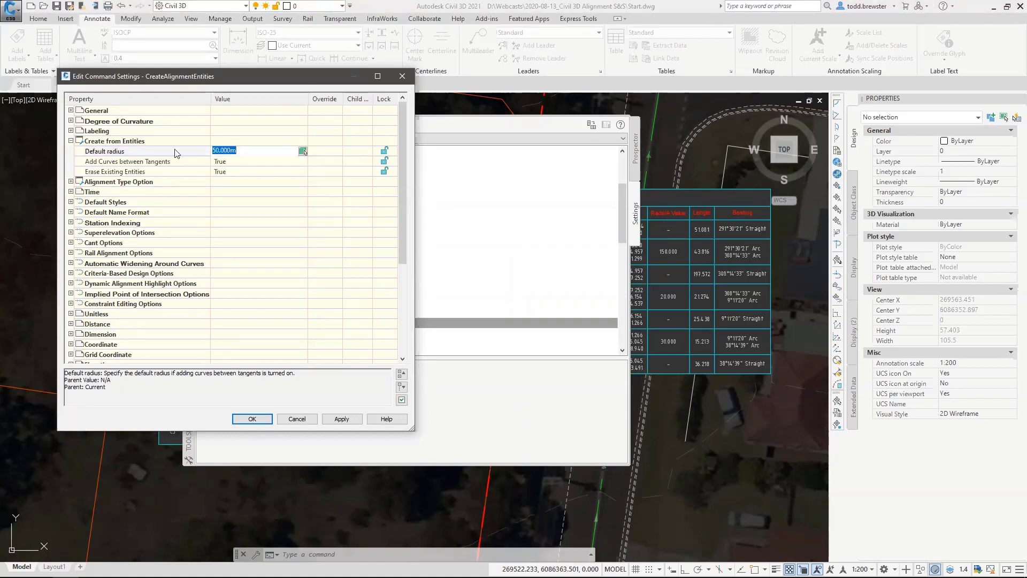
{"action": "left_click", "coordinate": [228, 163]}
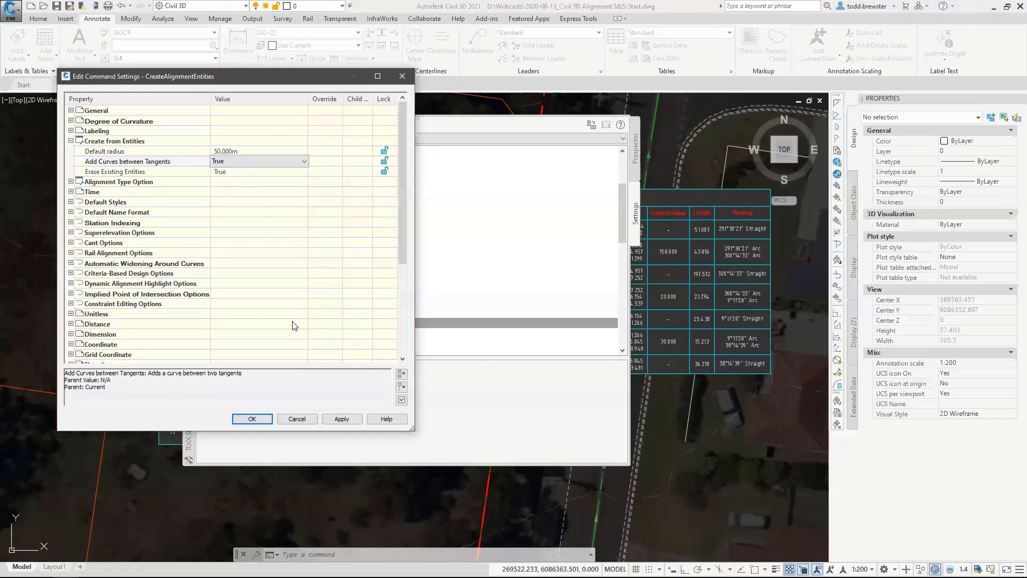
{"action": "left_click", "coordinate": [300, 418]}
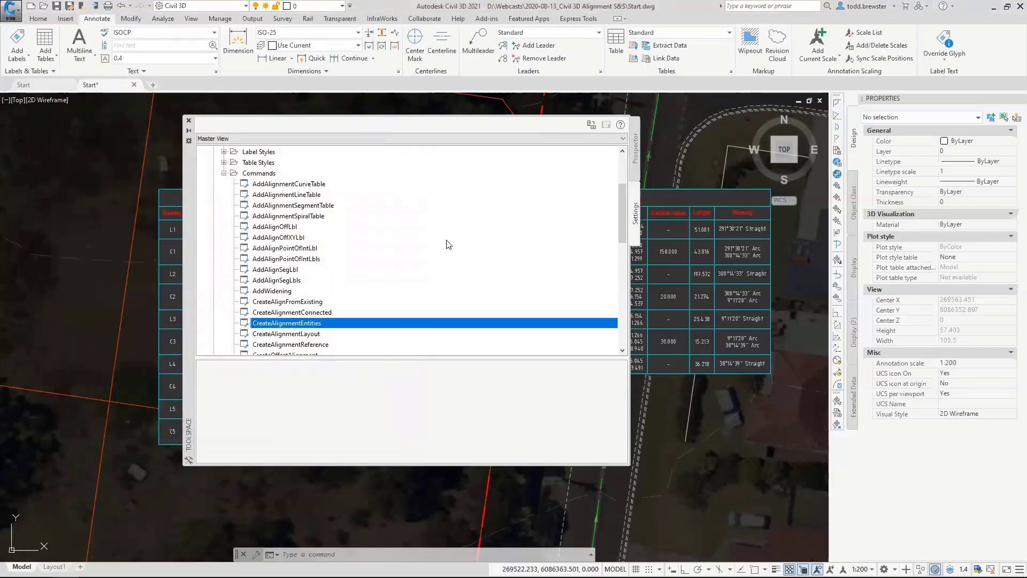
Make the floating Toolspace taller, keeping the Alignment commands expanded.
{"action": "left_click", "coordinate": [224, 173]}
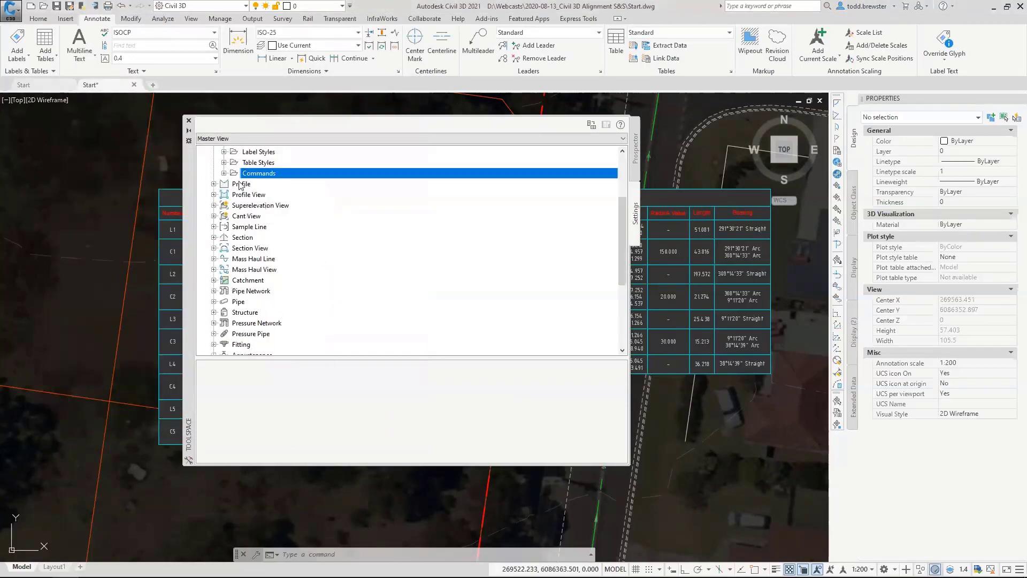
{"action": "scroll", "coordinate": [358, 263], "scroll_direction": "up", "scroll_amount": 3}
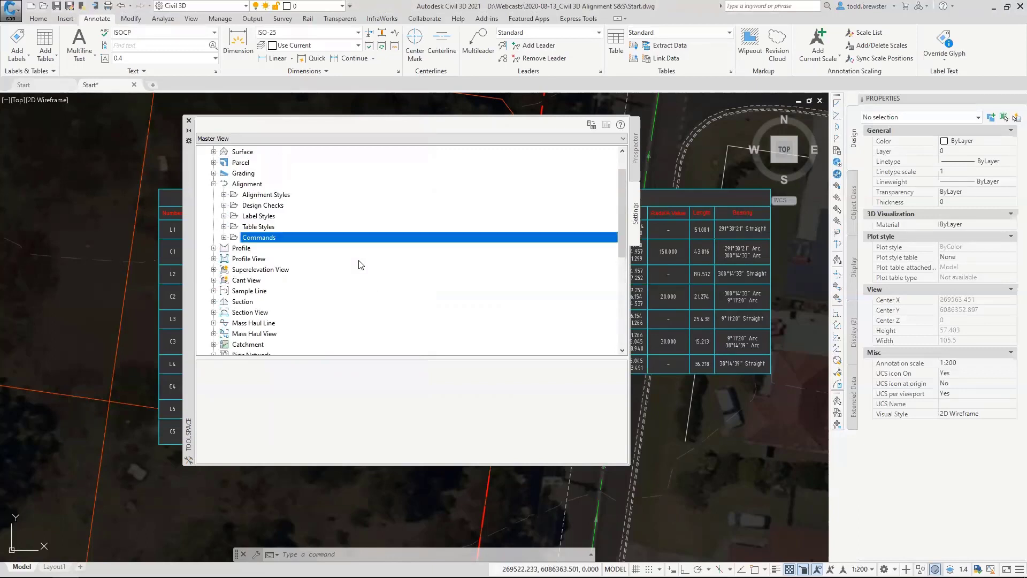
{"action": "left_click", "coordinate": [224, 270]}
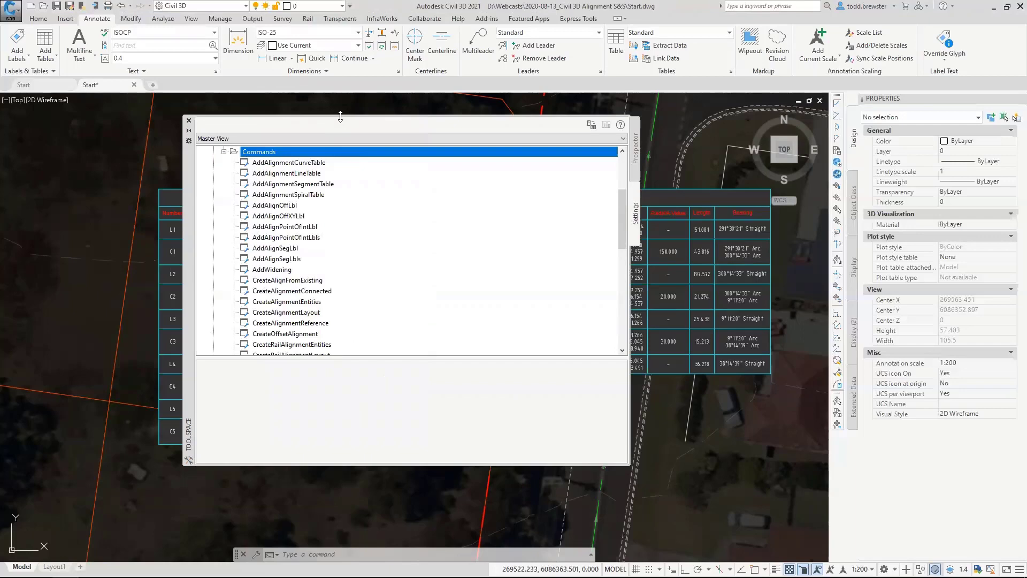
{"action": "left_click_drag", "start_coordinate": [340, 117], "coordinate": [341, 58]}
{"action": "scroll", "coordinate": [339, 234], "scroll_direction": "up", "scroll_amount": 3}
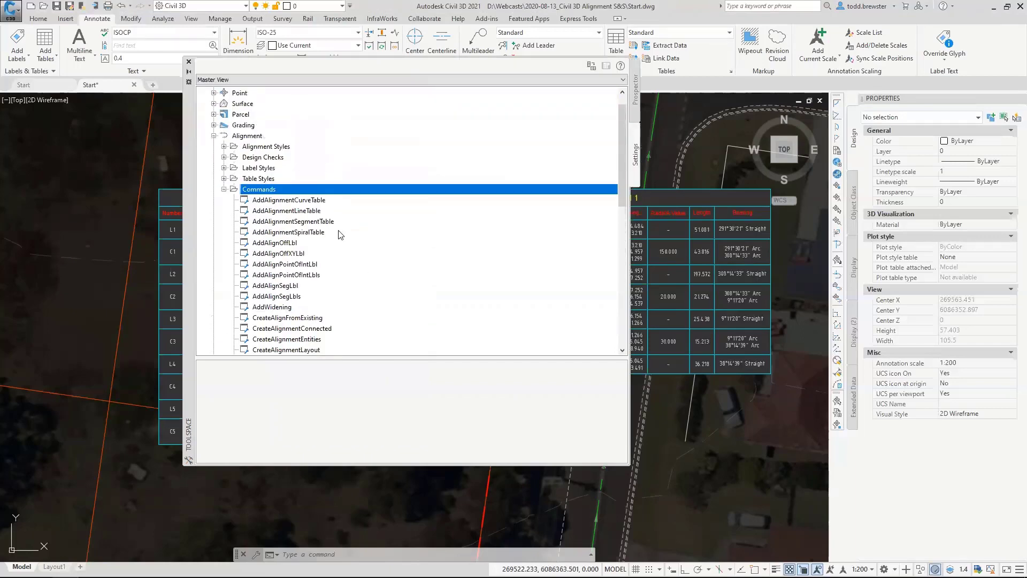
Review the default styles in the Alignment feature settings, then cancel the dialog.
{"action": "right_click", "coordinate": [253, 135]}
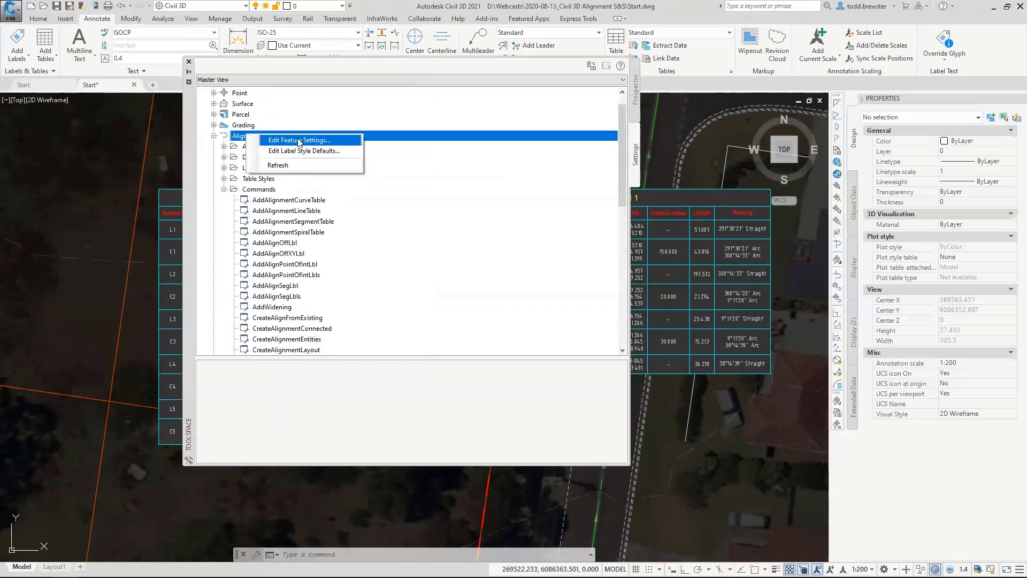
{"action": "left_click", "coordinate": [299, 142]}
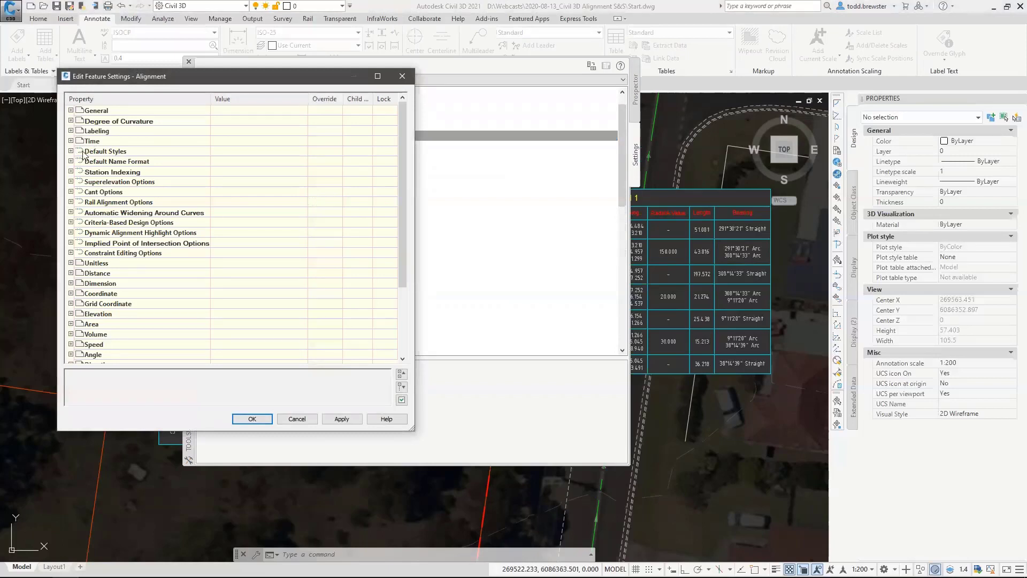
{"action": "left_click", "coordinate": [71, 151]}
{"action": "left_click", "coordinate": [105, 172]}
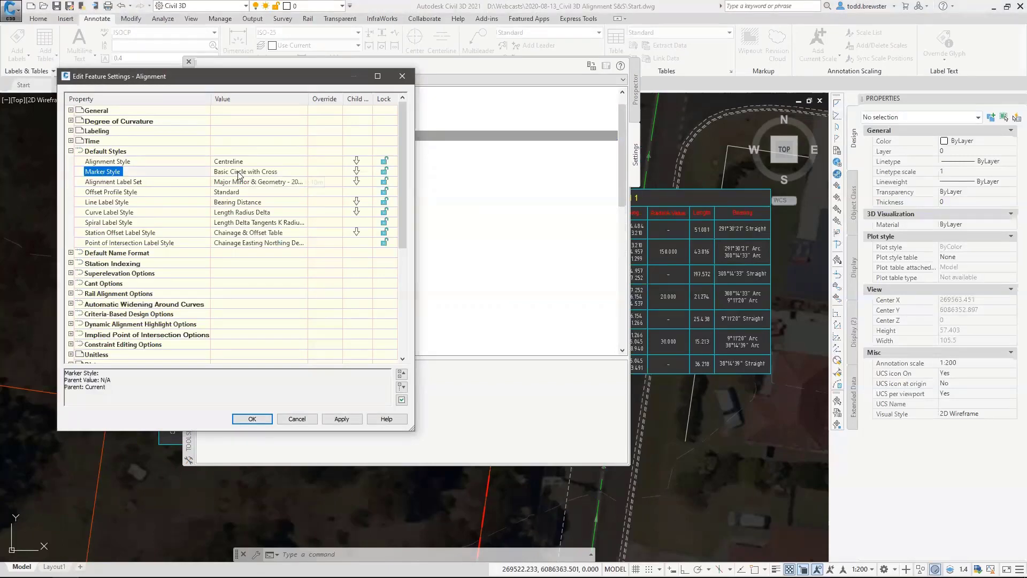
{"action": "left_click", "coordinate": [297, 419]}
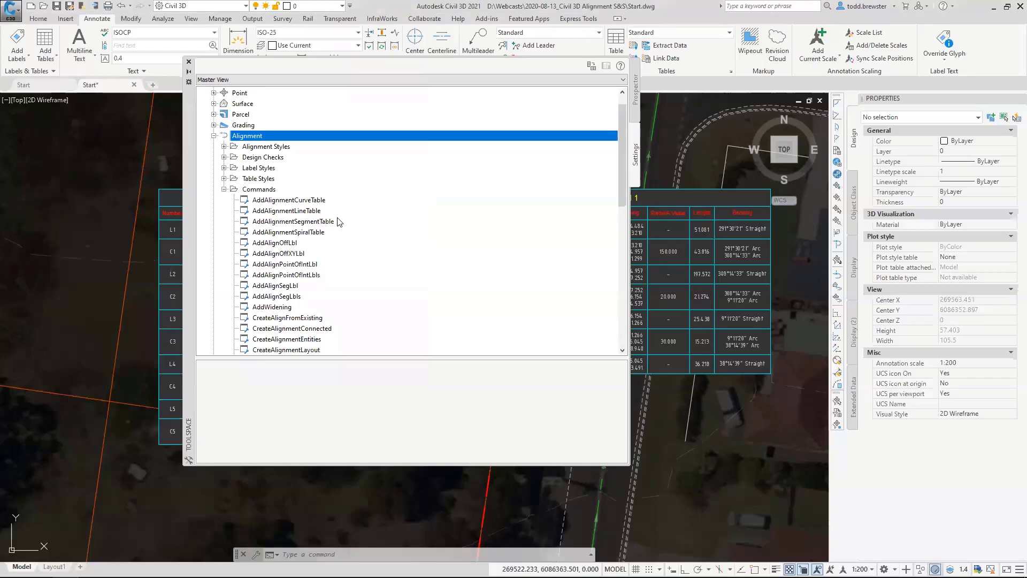
Review the default style overrides in the AddAlignOffLbl command settings, then cancel the dialog.
{"action": "left_click", "coordinate": [273, 243]}
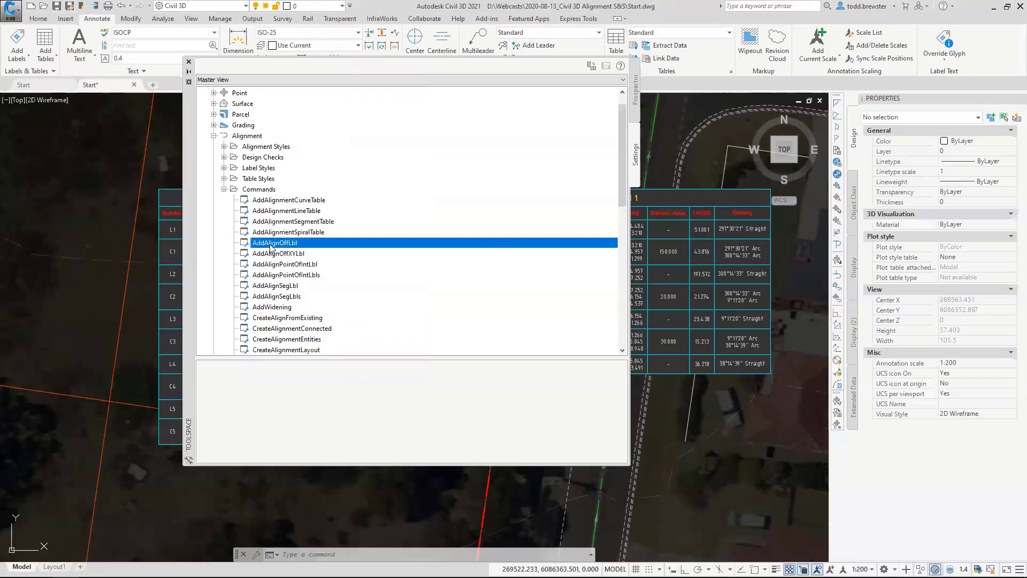
{"action": "right_click", "coordinate": [272, 243]}
{"action": "left_click", "coordinate": [302, 249]}
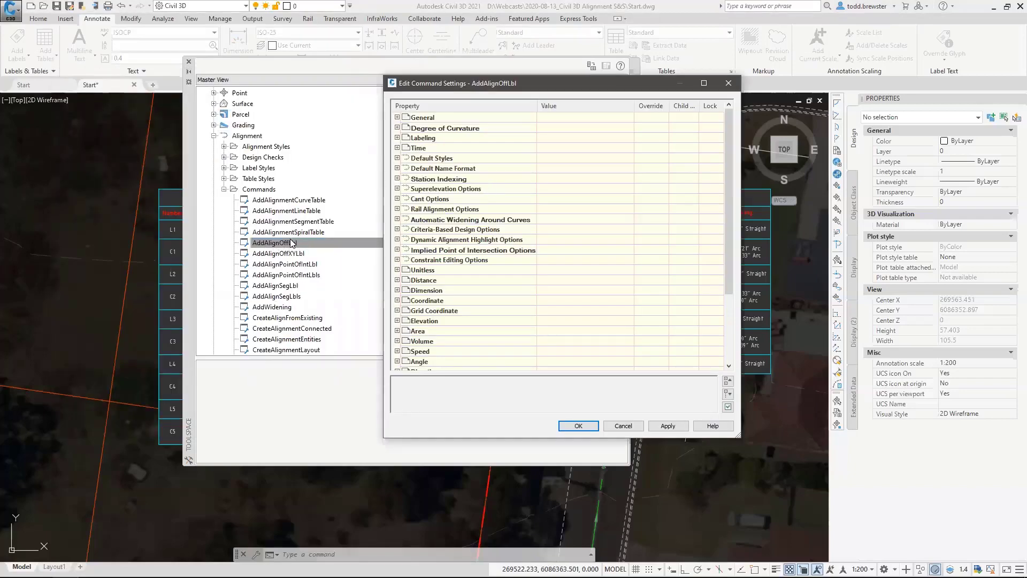
{"action": "left_click", "coordinate": [397, 158]}
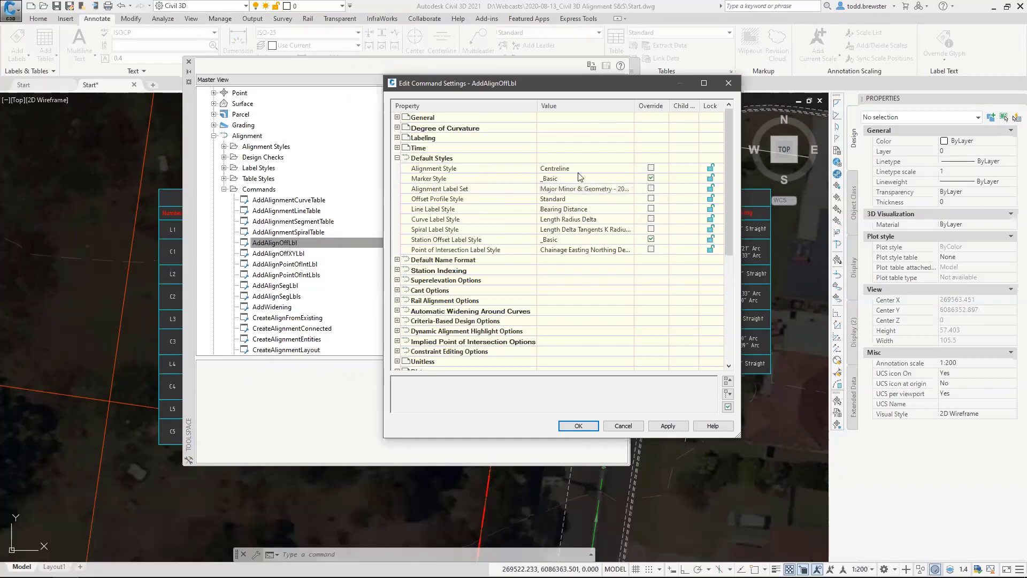
{"action": "left_click", "coordinate": [632, 426]}
Set the default marker style of the AddAlignOffXYLbl command to Align IP and accept the command settings.
{"action": "left_click", "coordinate": [289, 254]}
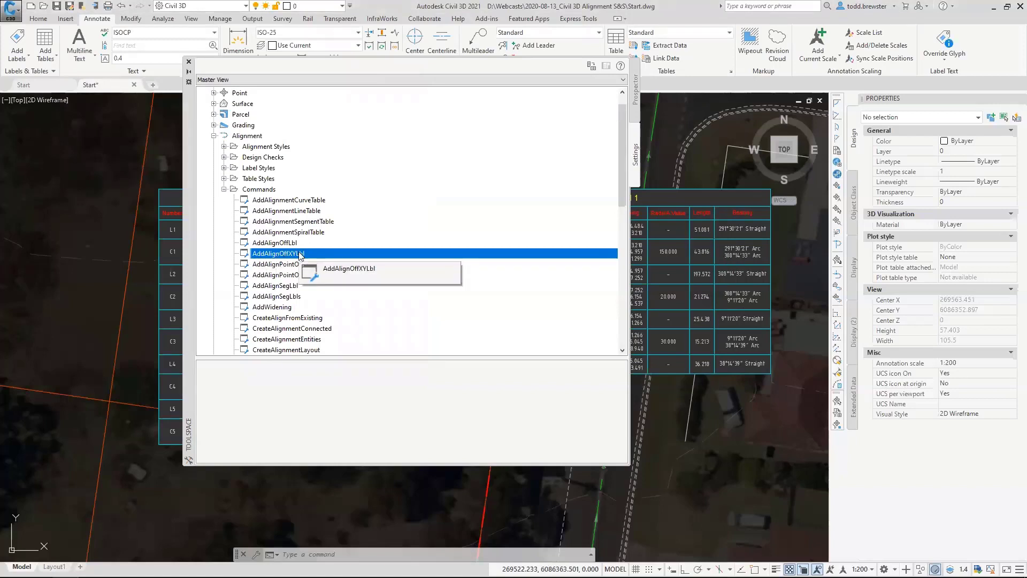
{"action": "right_click", "coordinate": [300, 256]}
{"action": "left_click", "coordinate": [332, 260]}
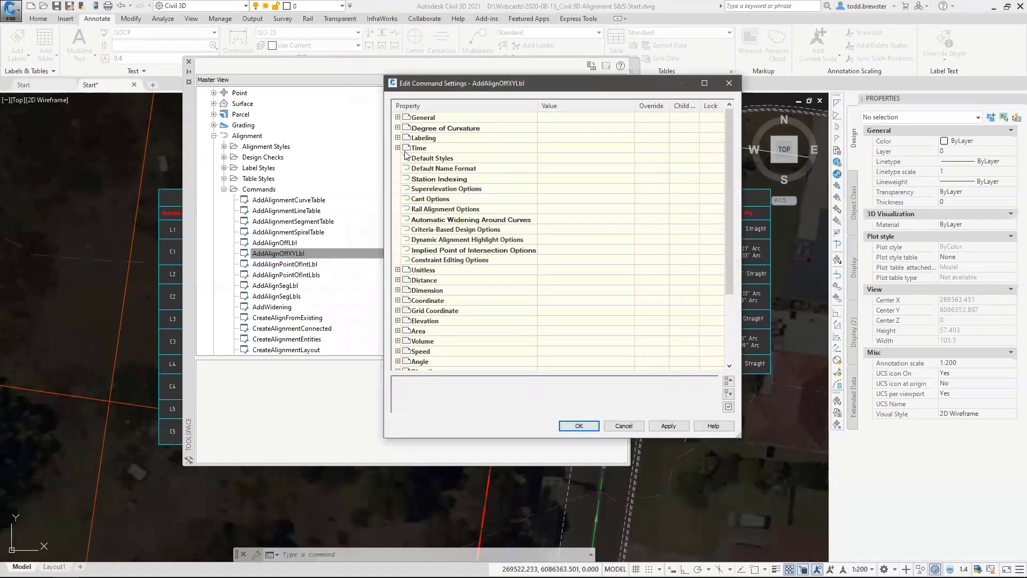
{"action": "left_click", "coordinate": [398, 158]}
{"action": "left_click", "coordinate": [580, 179]}
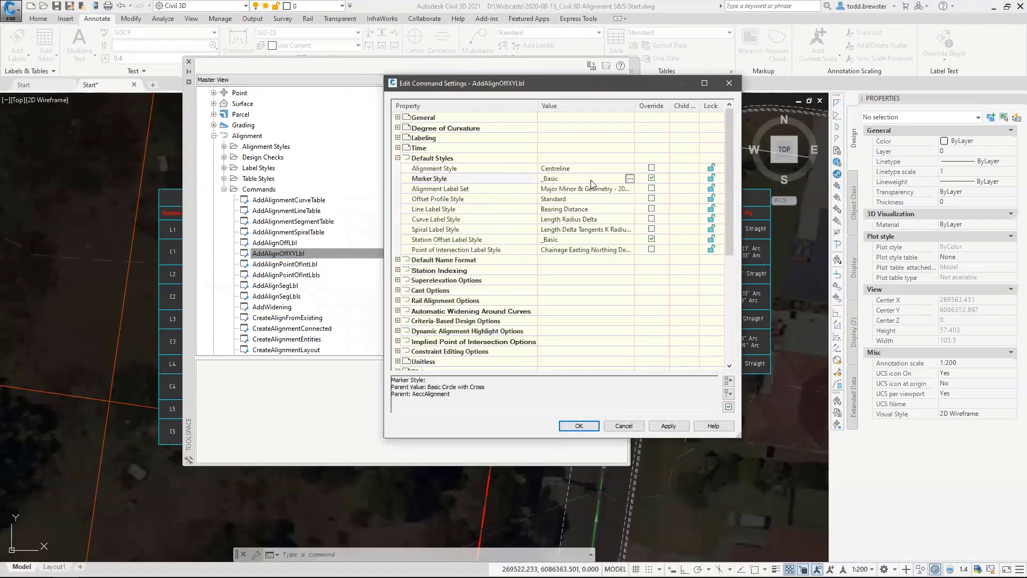
{"action": "left_click", "coordinate": [629, 178]}
{"action": "left_click", "coordinate": [502, 277]}
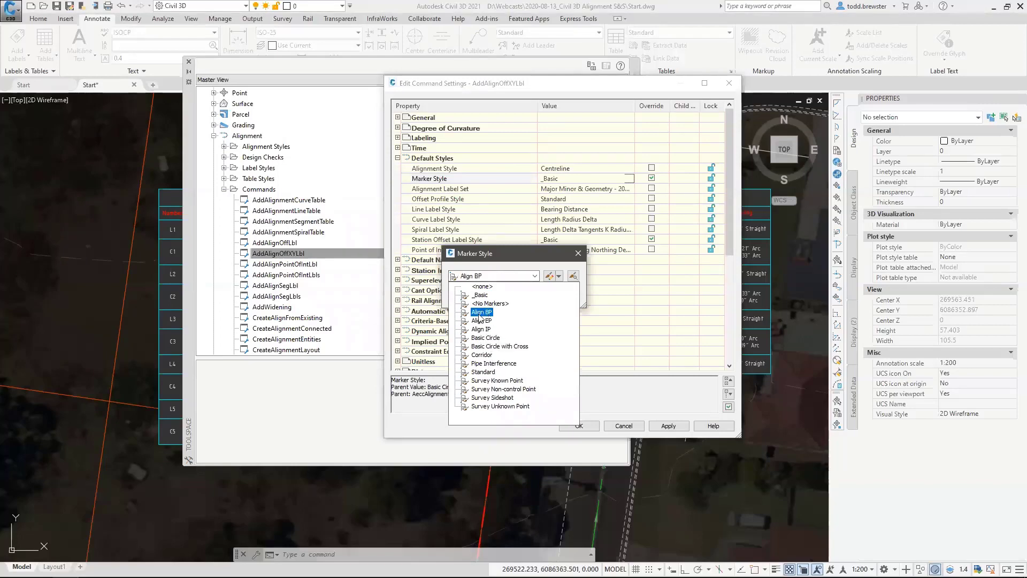
{"action": "left_click", "coordinate": [481, 329]}
{"action": "left_click", "coordinate": [469, 292]}
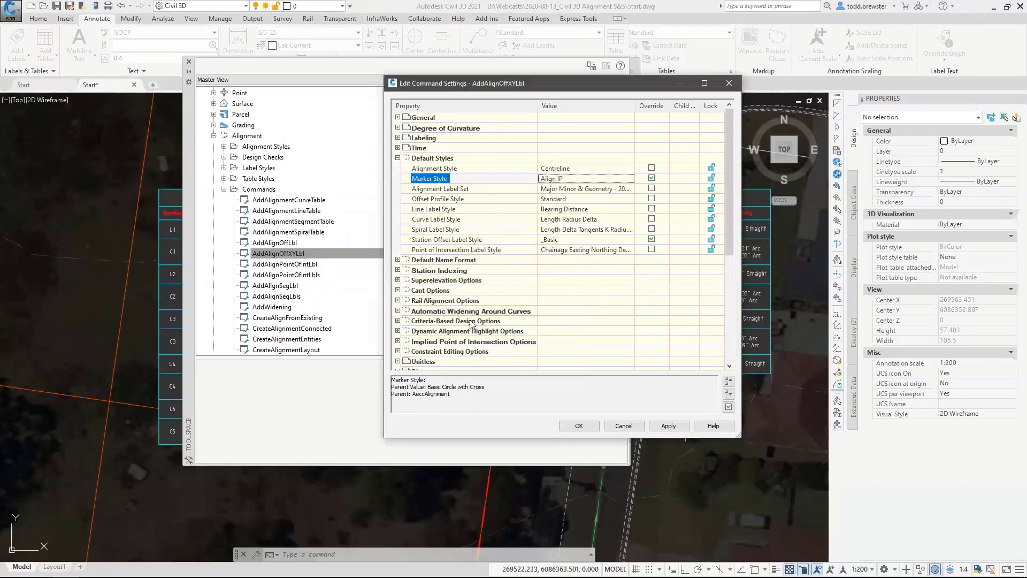
{"action": "left_click", "coordinate": [580, 425]}
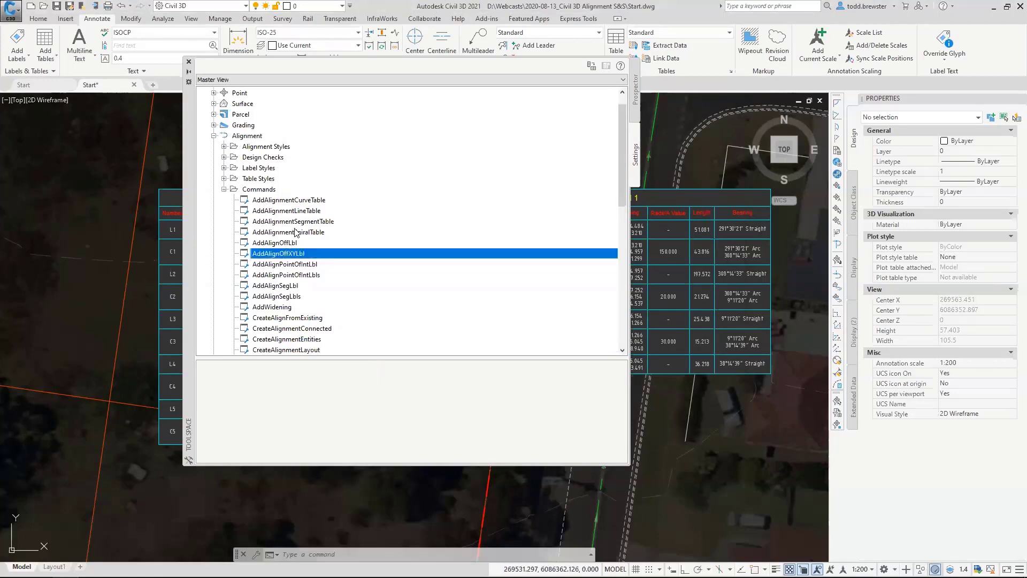
Review the dynamic offset alignment options and default styles in the CreateOffsetAlignment command settings, then cancel the dialog.
{"action": "scroll", "coordinate": [298, 234], "scroll_direction": "down", "scroll_amount": 1}
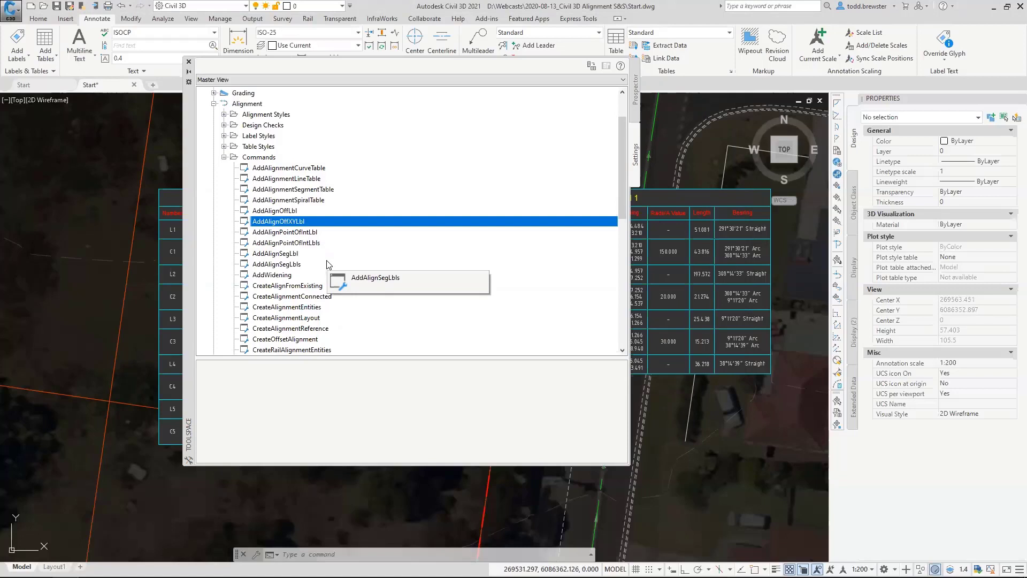
{"action": "left_click", "coordinate": [266, 342]}
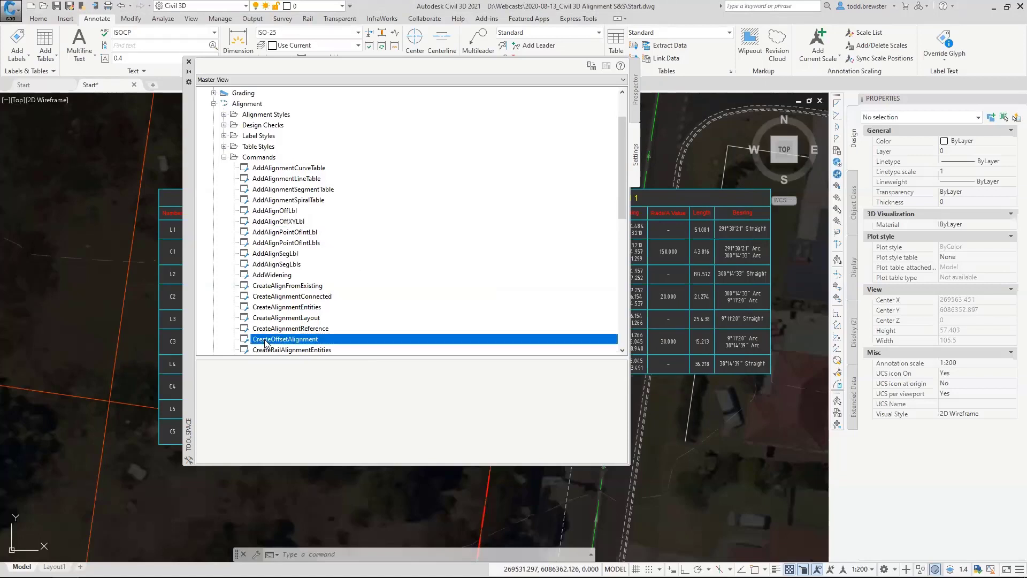
{"action": "right_click", "coordinate": [308, 343]}
{"action": "left_click", "coordinate": [365, 347]}
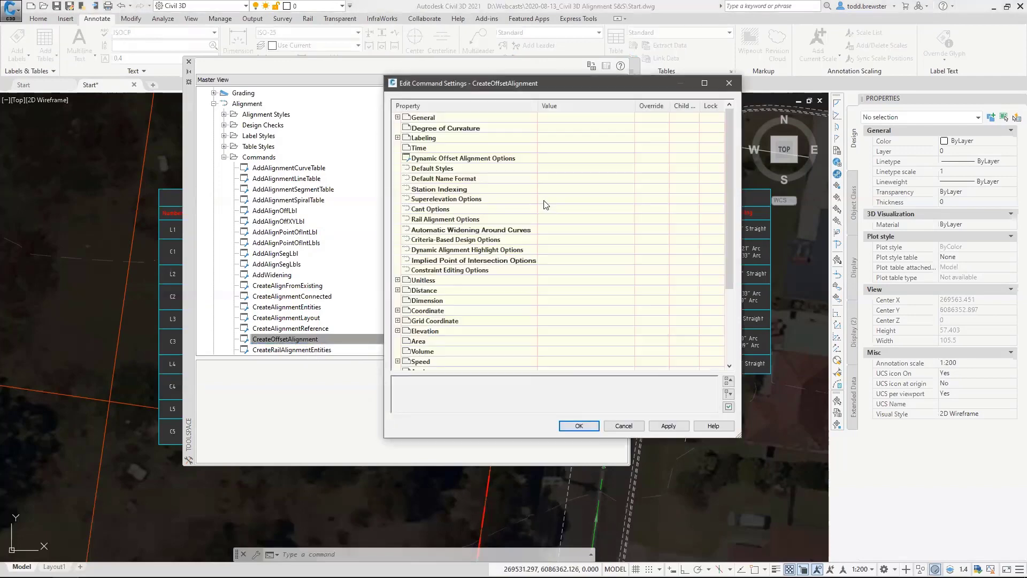
{"action": "double_click", "coordinate": [406, 159]}
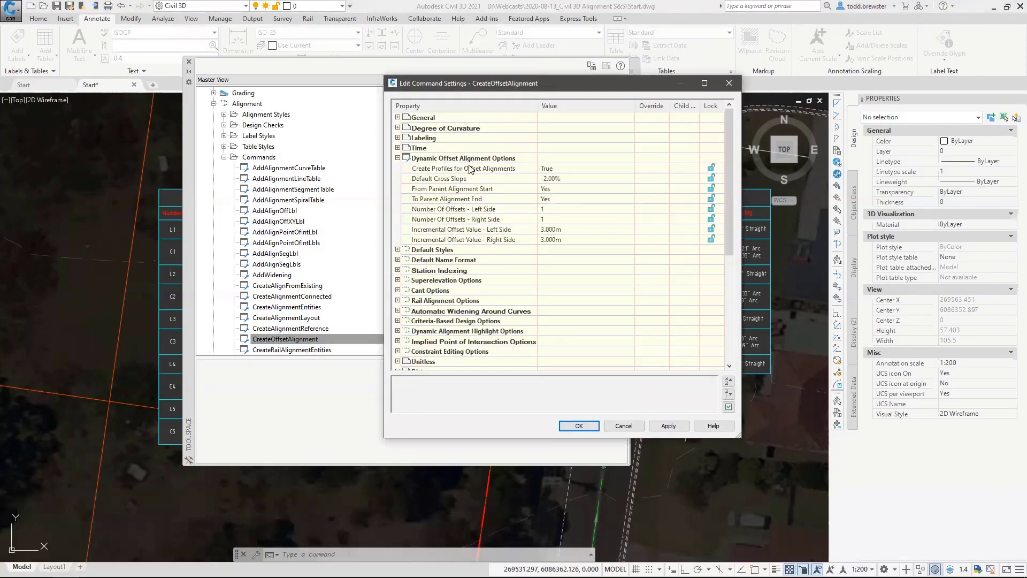
{"action": "left_click", "coordinate": [559, 229]}
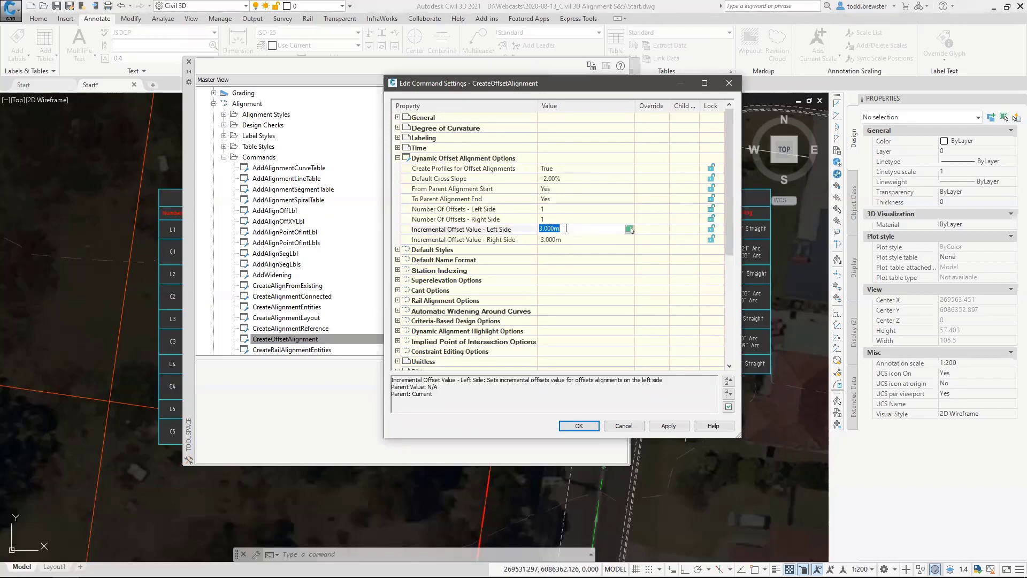
{"action": "left_click", "coordinate": [567, 238]}
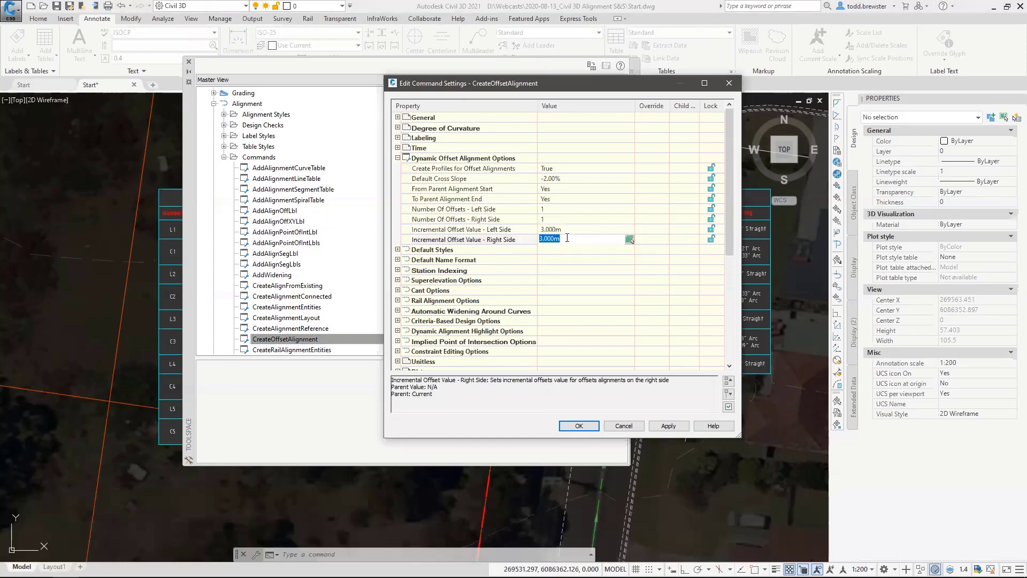
{"action": "left_click", "coordinate": [397, 249]}
{"action": "left_click", "coordinate": [568, 261]}
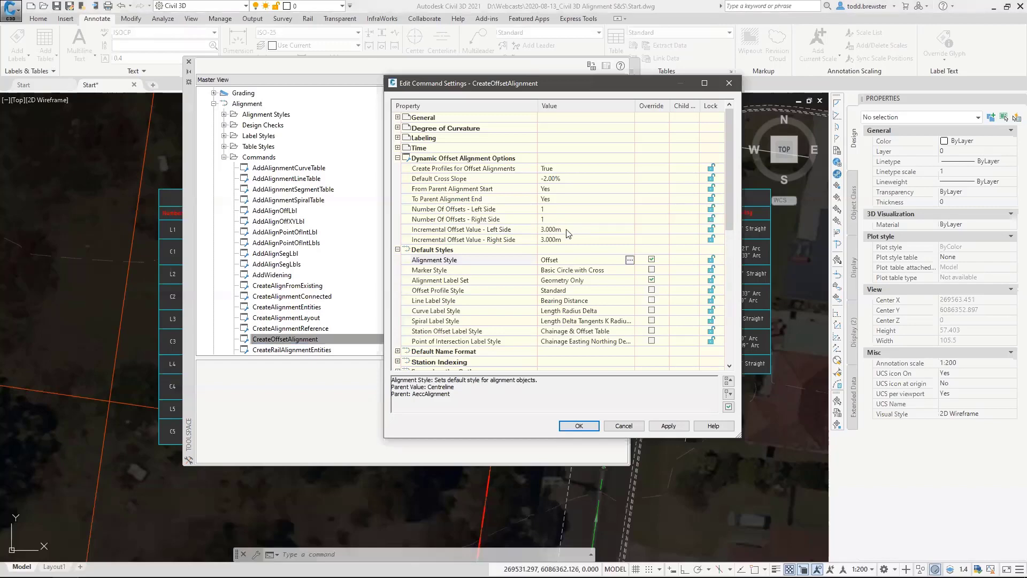
{"action": "left_click", "coordinate": [622, 426]}
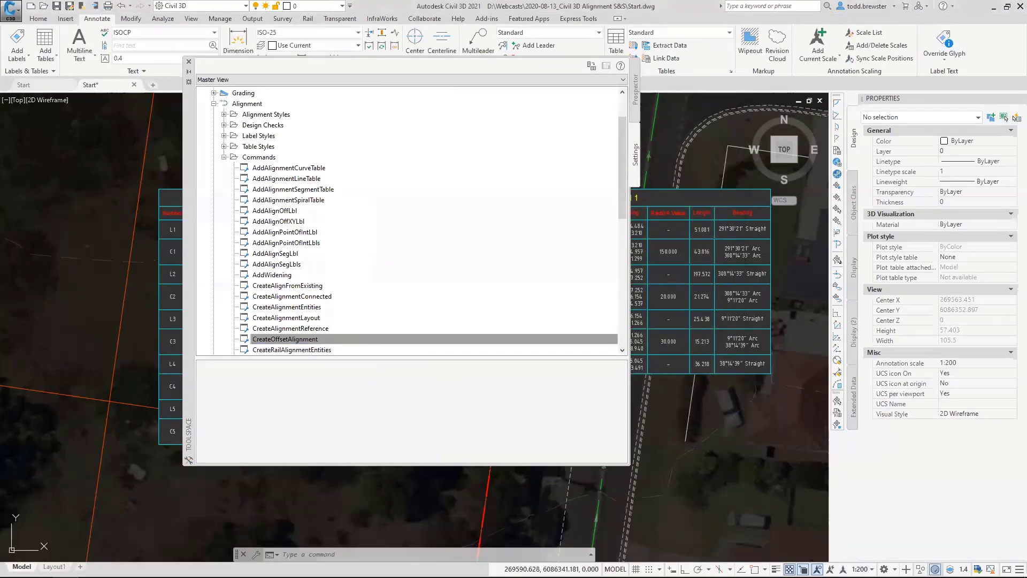
Look over the alignment curve, line, segment and spiral table commands in the Alignment commands list.
{"action": "scroll", "coordinate": [385, 291], "scroll_direction": "down", "scroll_amount": 3}
{"action": "scroll", "coordinate": [369, 224], "scroll_direction": "up", "scroll_amount": 3}
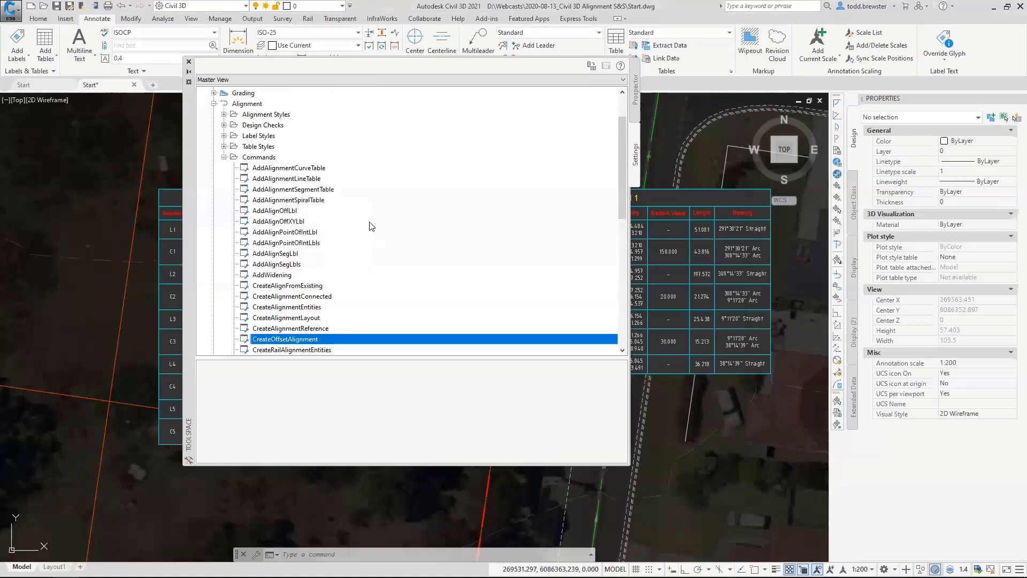
{"action": "left_click", "coordinate": [303, 169]}
{"action": "left_click", "coordinate": [308, 178]}
{"action": "left_click", "coordinate": [309, 189]}
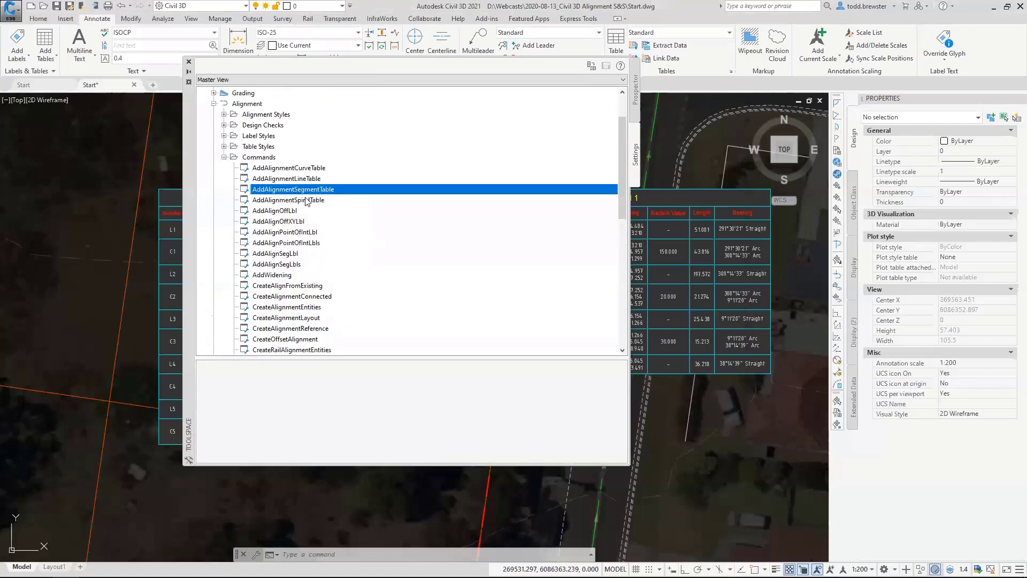
{"action": "left_click", "coordinate": [308, 199]}
{"action": "left_click", "coordinate": [292, 169]}
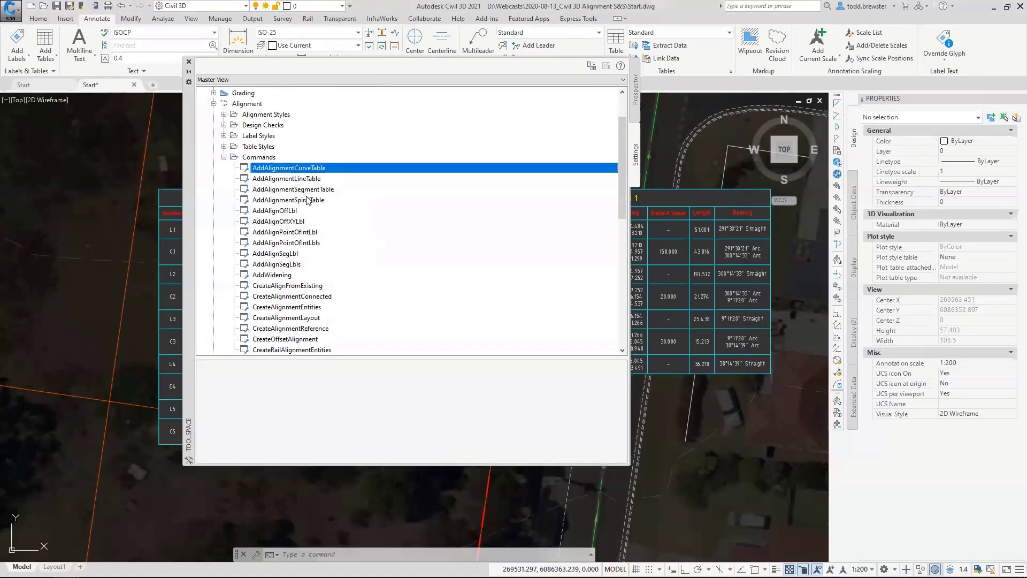
{"action": "left_click", "coordinate": [307, 200]}
Review the table creation settings and available table styles of the AddAlignmentSegmentTable command, then cancel both dialogs.
{"action": "right_click", "coordinate": [310, 190]}
{"action": "left_click", "coordinate": [363, 198]}
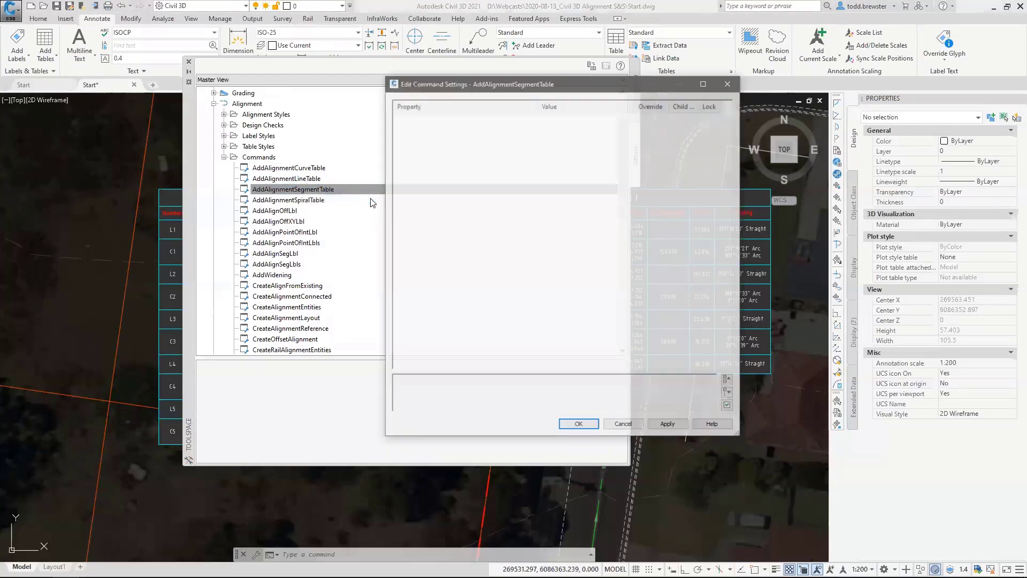
{"action": "left_click", "coordinate": [397, 158]}
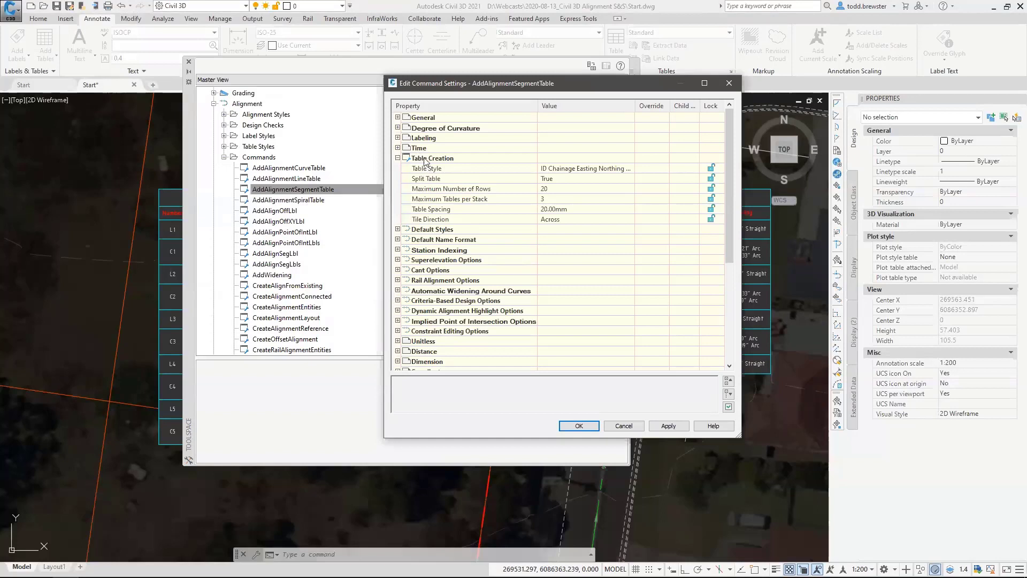
{"action": "left_click", "coordinate": [586, 168]}
{"action": "left_click", "coordinate": [629, 168]}
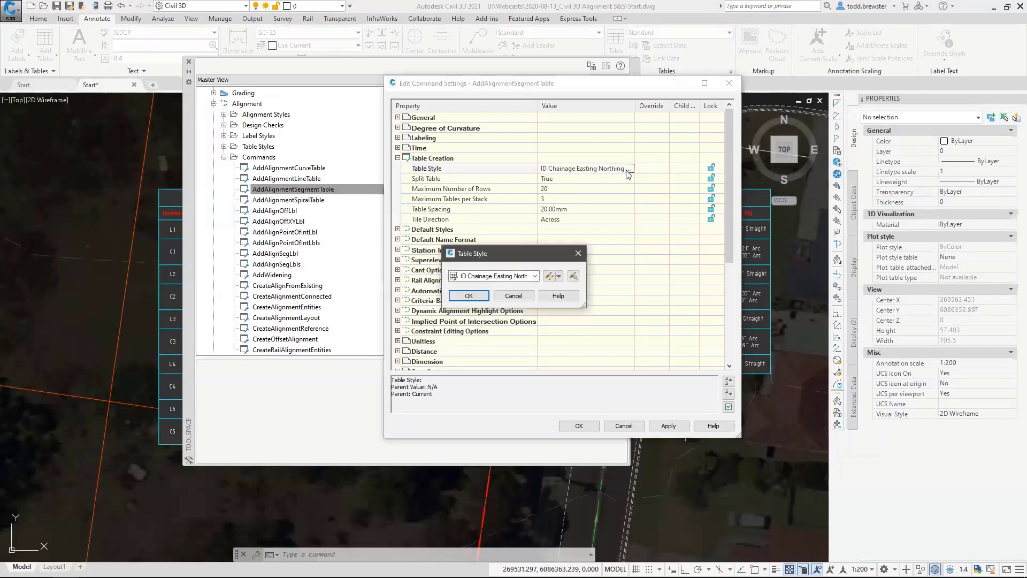
{"action": "left_click", "coordinate": [492, 275]}
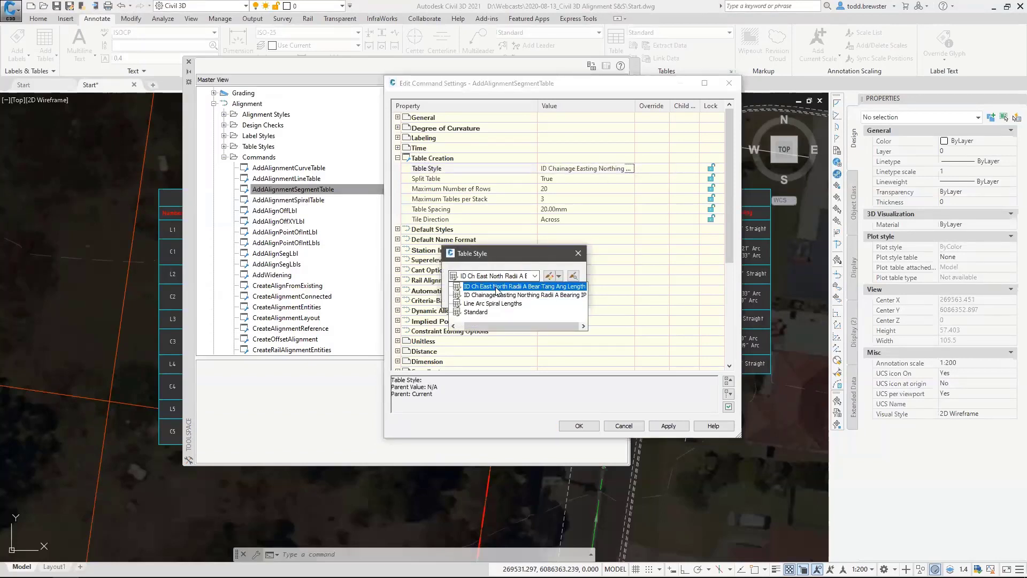
{"action": "left_click", "coordinate": [520, 253]}
{"action": "left_click", "coordinate": [517, 293]}
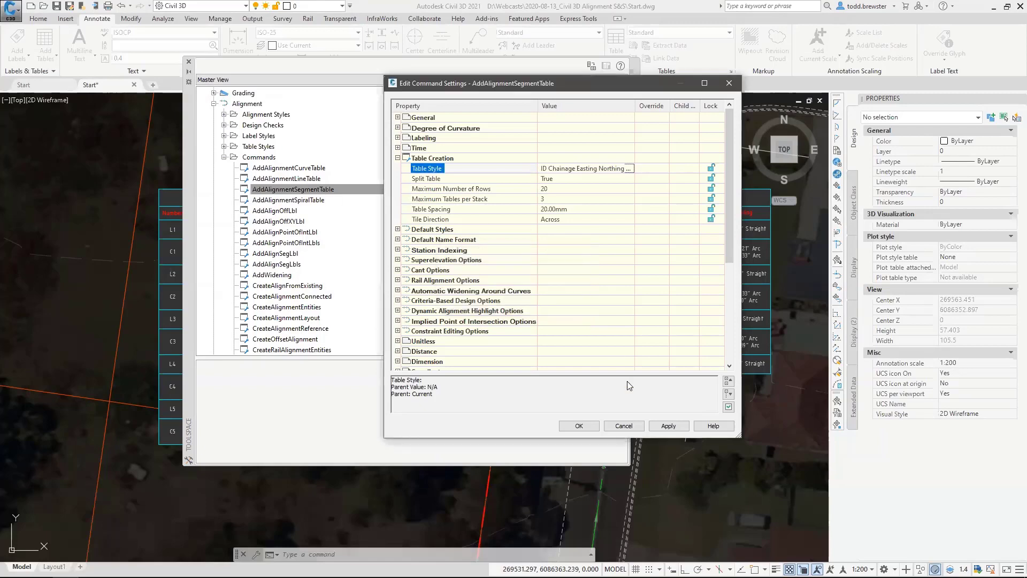
{"action": "left_click", "coordinate": [623, 425]}
Review the table creation settings and available table styles of the AddAlignmentLineTable command, then cancel both dialogs.
{"action": "right_click", "coordinate": [312, 179]}
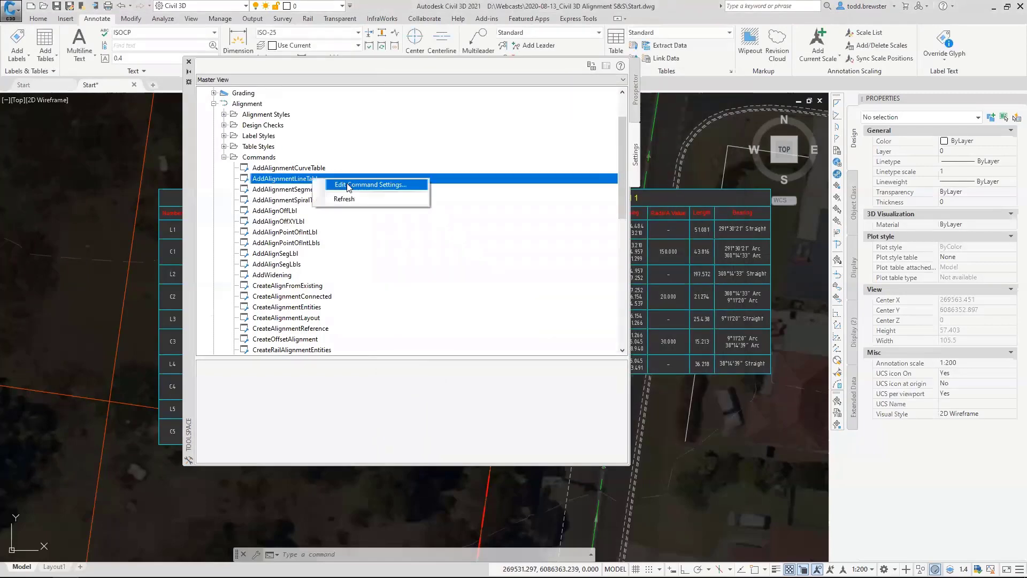
{"action": "left_click", "coordinate": [350, 187]}
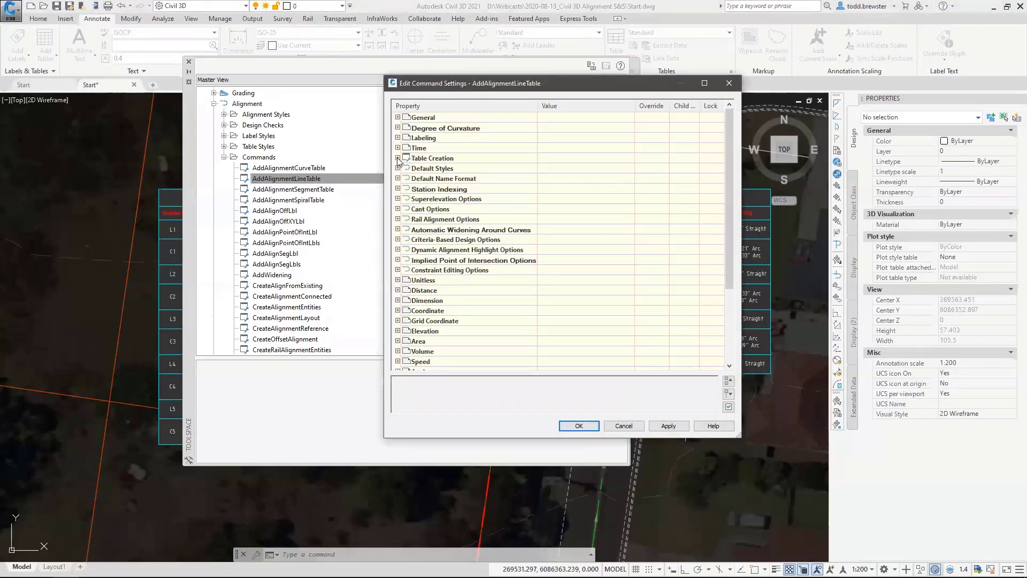
{"action": "left_click", "coordinate": [398, 158]}
{"action": "left_click", "coordinate": [625, 168]}
{"action": "left_click", "coordinate": [629, 167]}
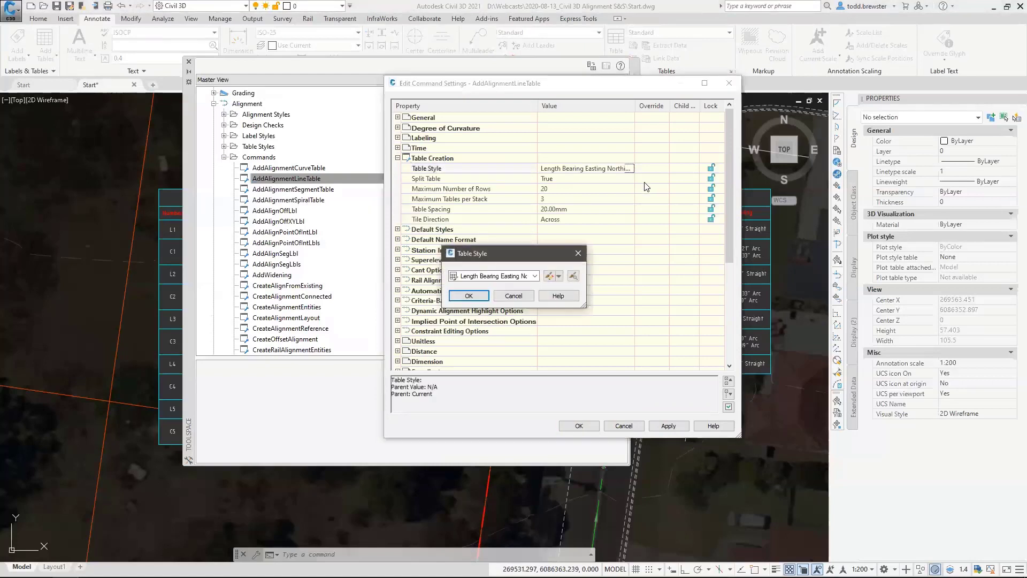
{"action": "left_click", "coordinate": [497, 273]}
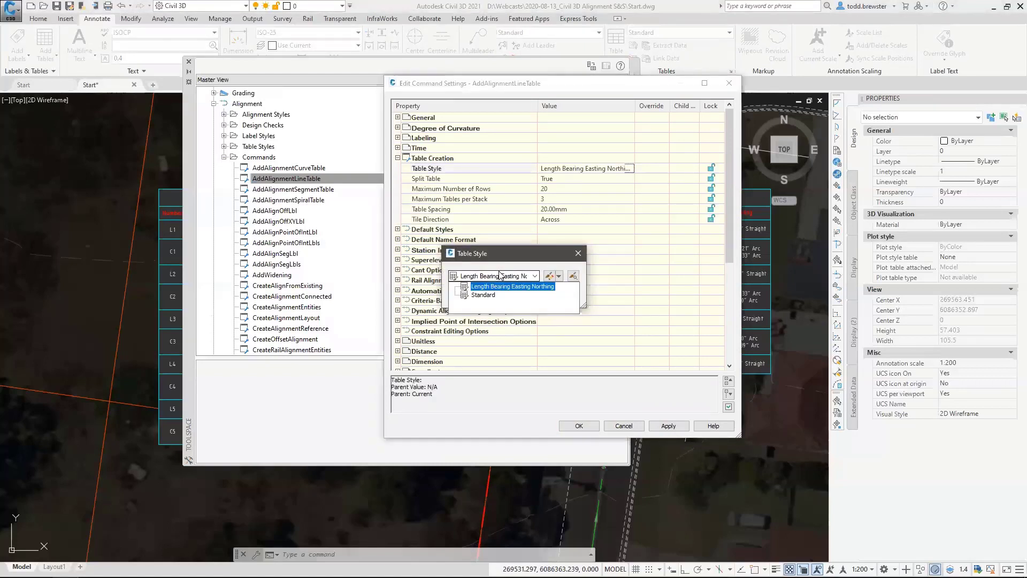
{"action": "left_click", "coordinate": [500, 274]}
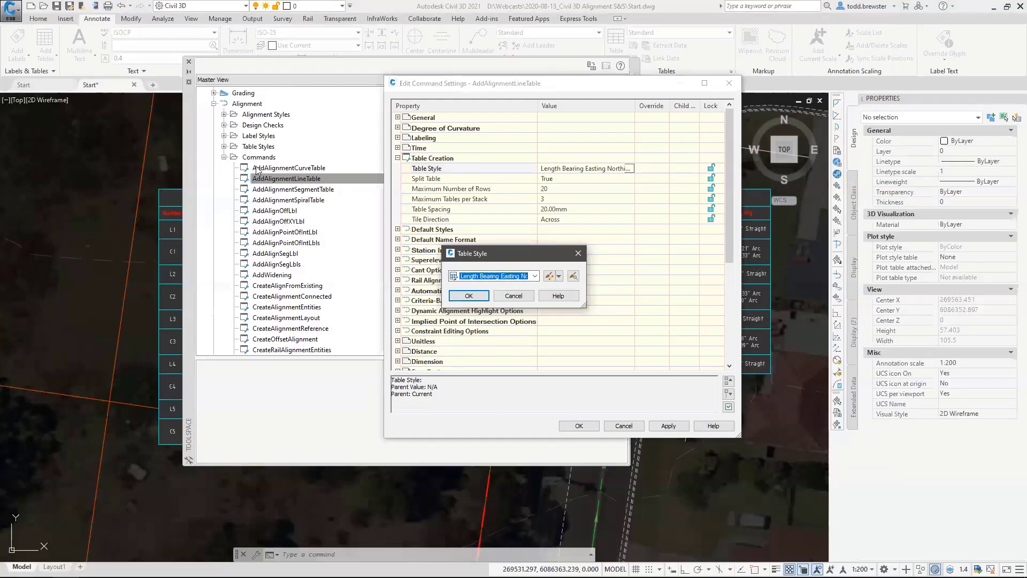
{"action": "left_click", "coordinate": [527, 297]}
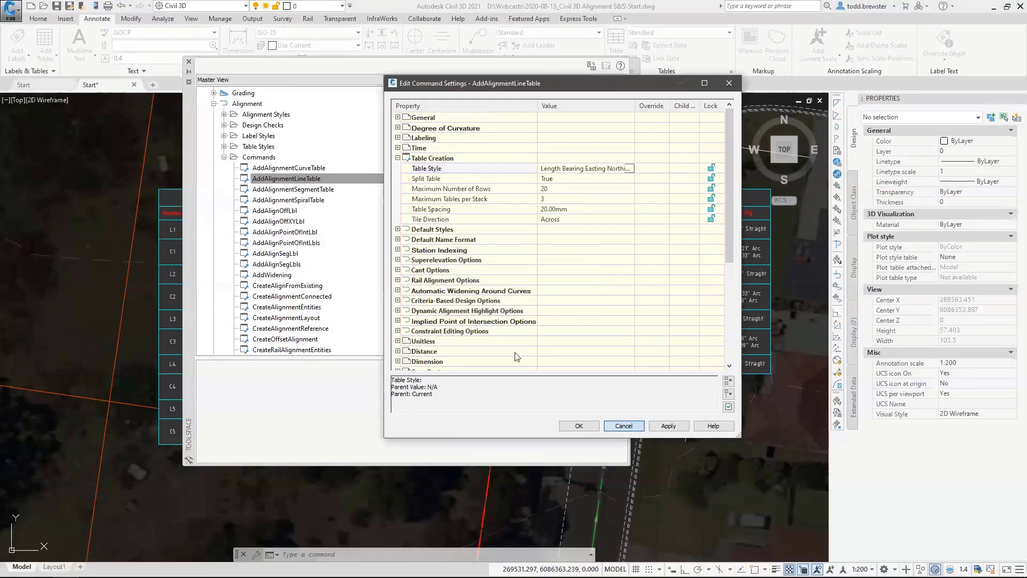
{"action": "key", "text": "Escape"}
Expand the alignment Line, Curve, Spiral and Segment table styles to review them, then close the Toolspace.
{"action": "left_click", "coordinate": [224, 146]}
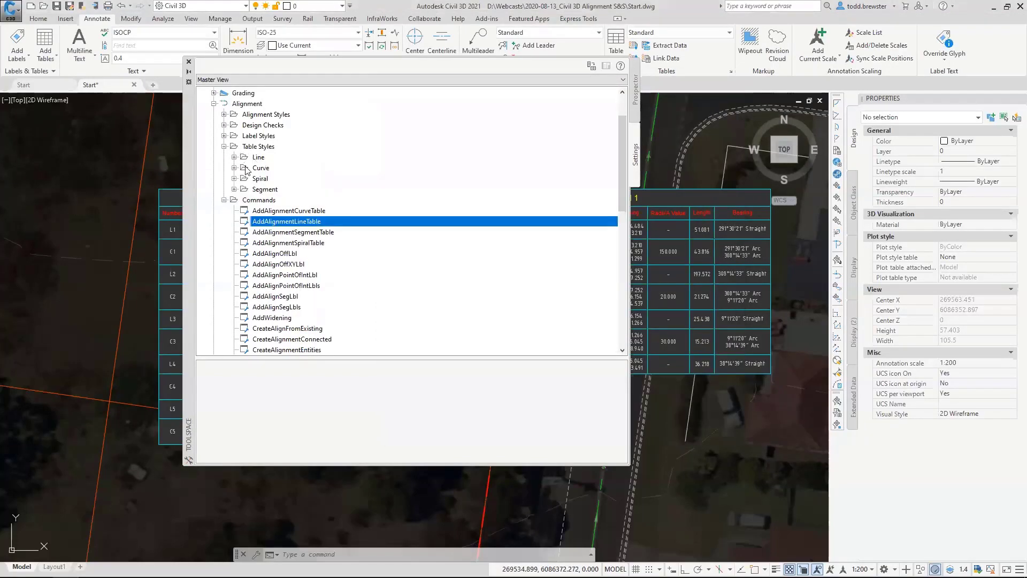
{"action": "left_click", "coordinate": [234, 157]}
{"action": "left_click", "coordinate": [233, 189]}
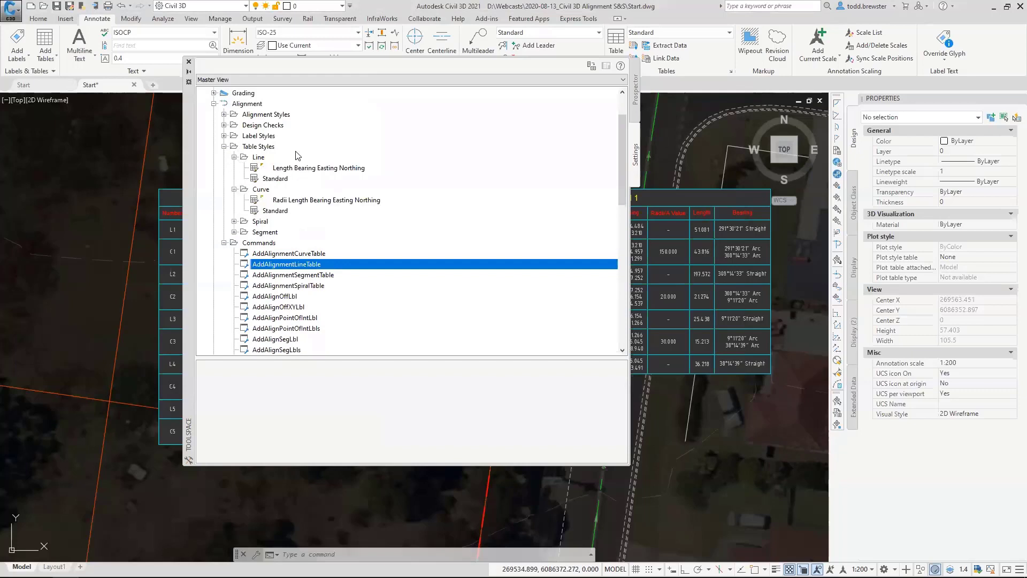
{"action": "left_click", "coordinate": [234, 221]}
{"action": "left_click", "coordinate": [234, 253]}
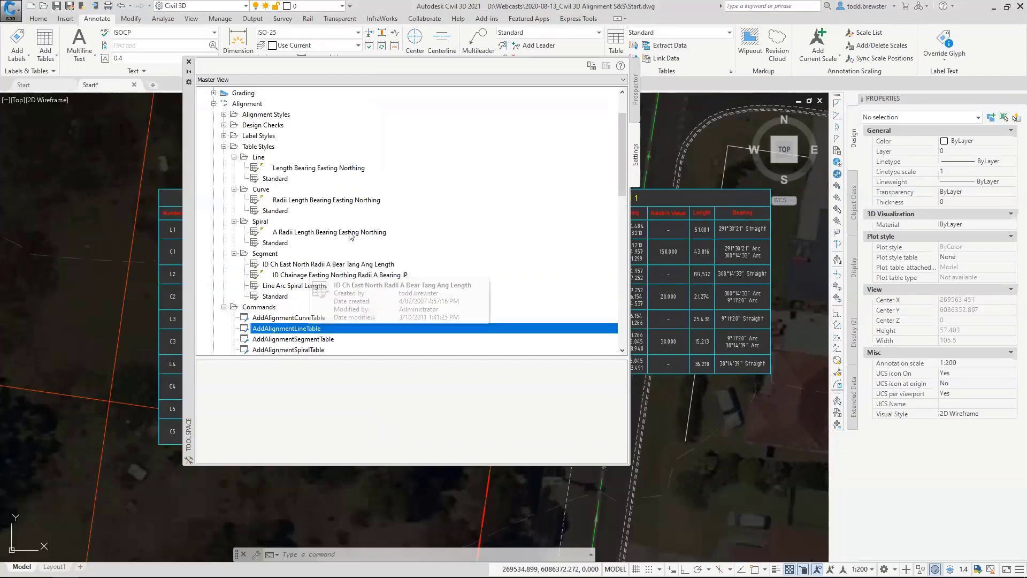
{"action": "scroll", "coordinate": [351, 235], "scroll_direction": "down", "scroll_amount": 5}
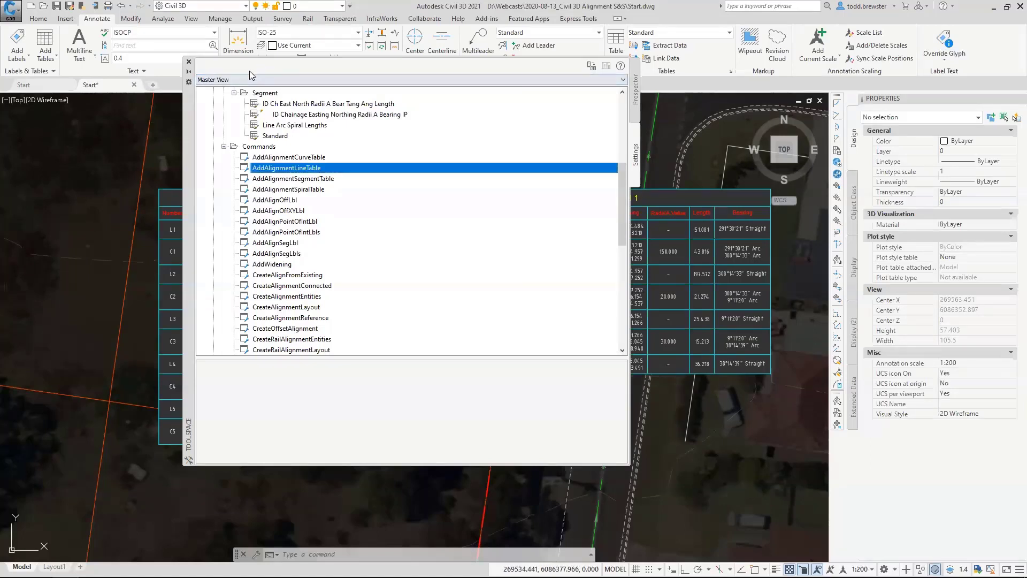
{"action": "left_click", "coordinate": [189, 62]}
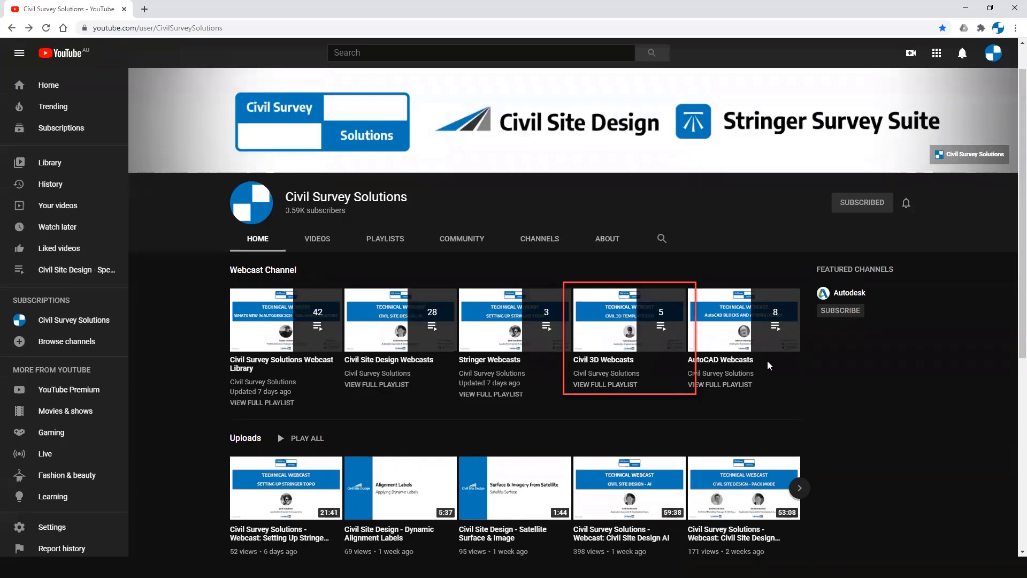
{"action": "left_click", "coordinate": [750, 345]}
{"action": "left_click", "coordinate": [615, 365]}
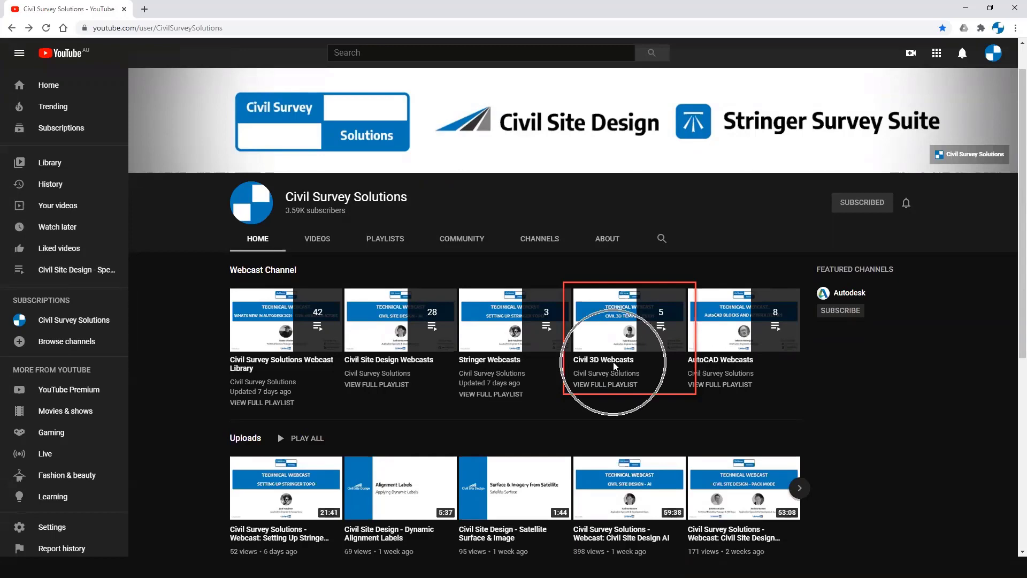
{"action": "key", "text": "ctrl"}
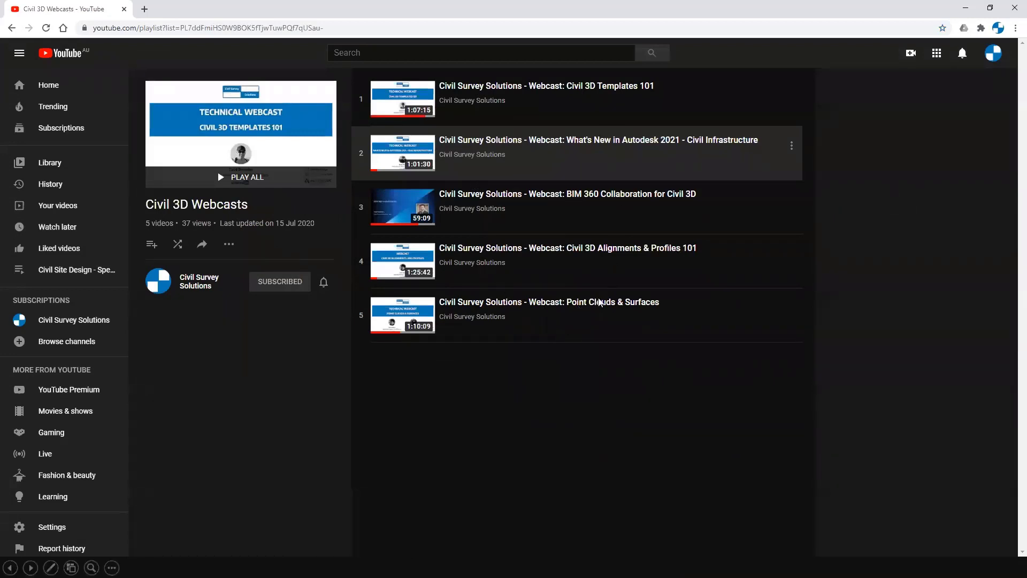
{"action": "left_click", "coordinate": [557, 106]}
{"action": "left_click", "coordinate": [279, 230]}
{"action": "left_click", "coordinate": [529, 391]}
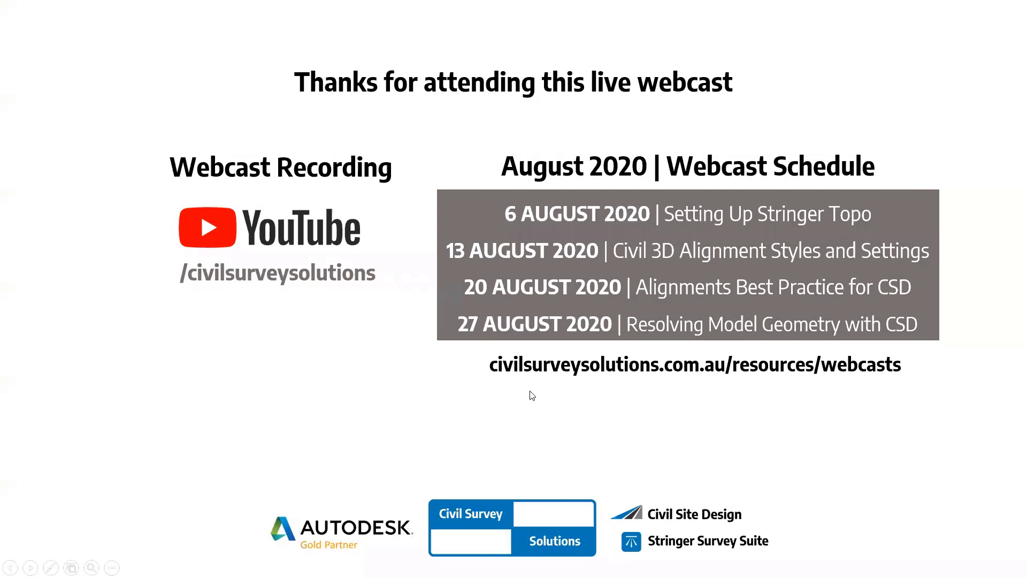